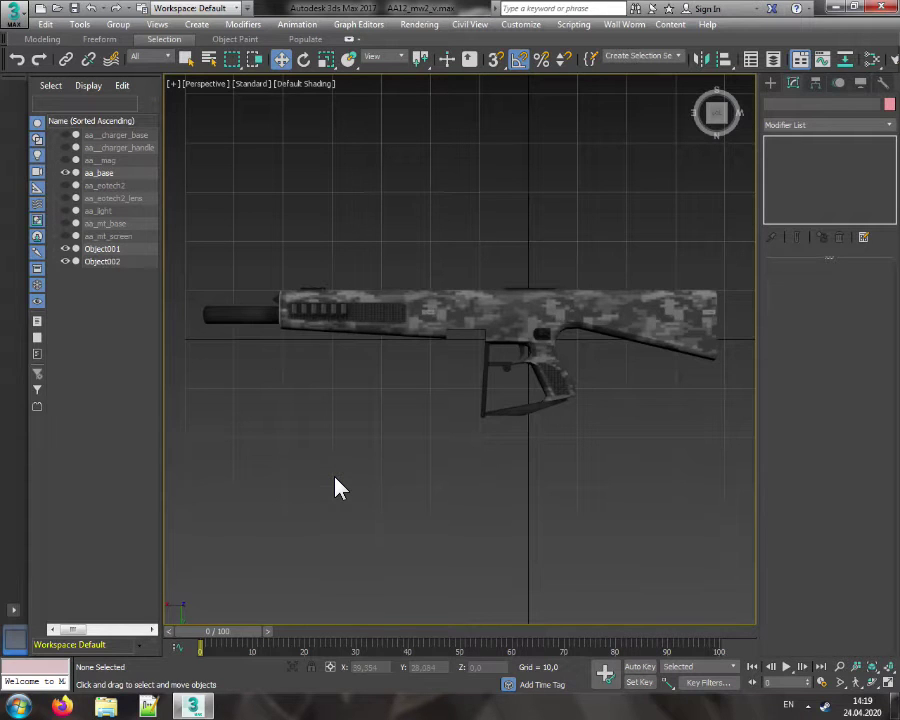
Examine the camouflaged AA-12 model from the side, at an angle and from the barrel end
drag(717, 128, 700, 90)
alt+middle_drag(419, 352, 640, 280)
drag(716, 115, 718, 116)
click(716, 110)
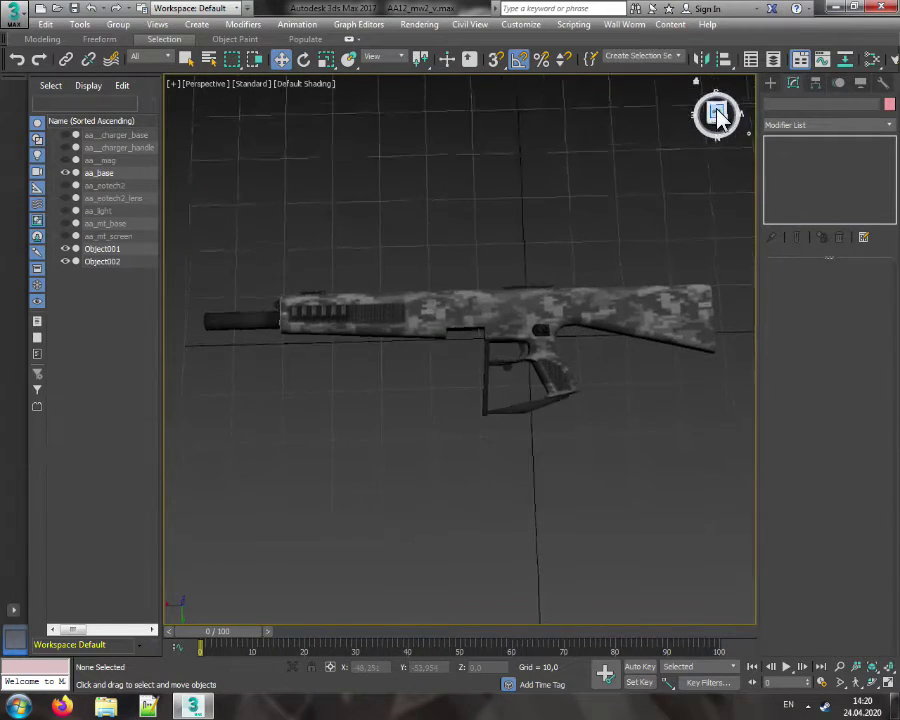
click(556, 321)
scroll(532, 316, up, 5)
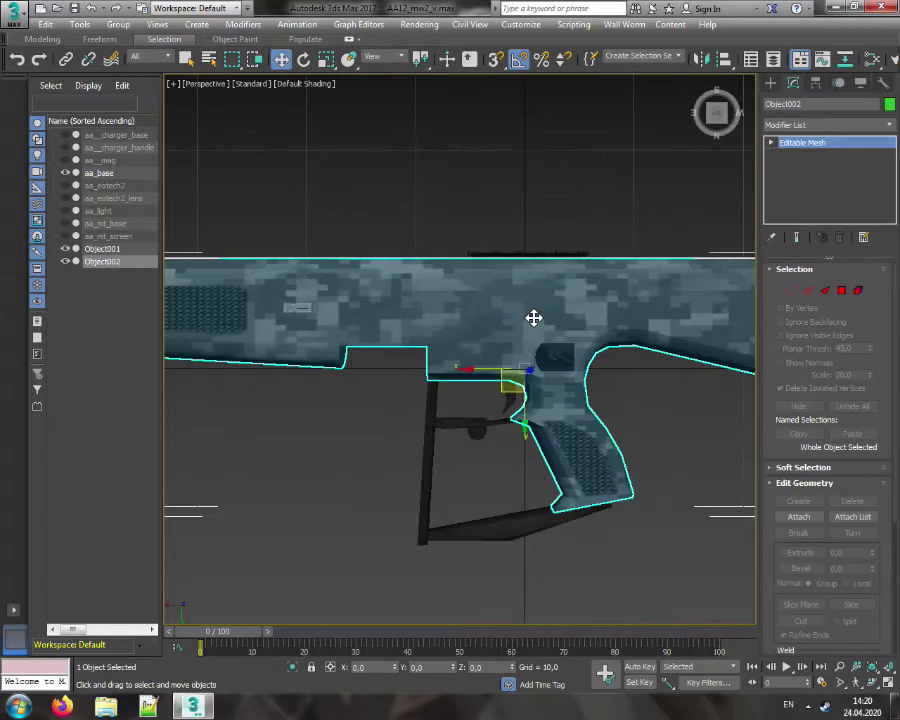
scroll(532, 316, down, 5)
click(533, 258)
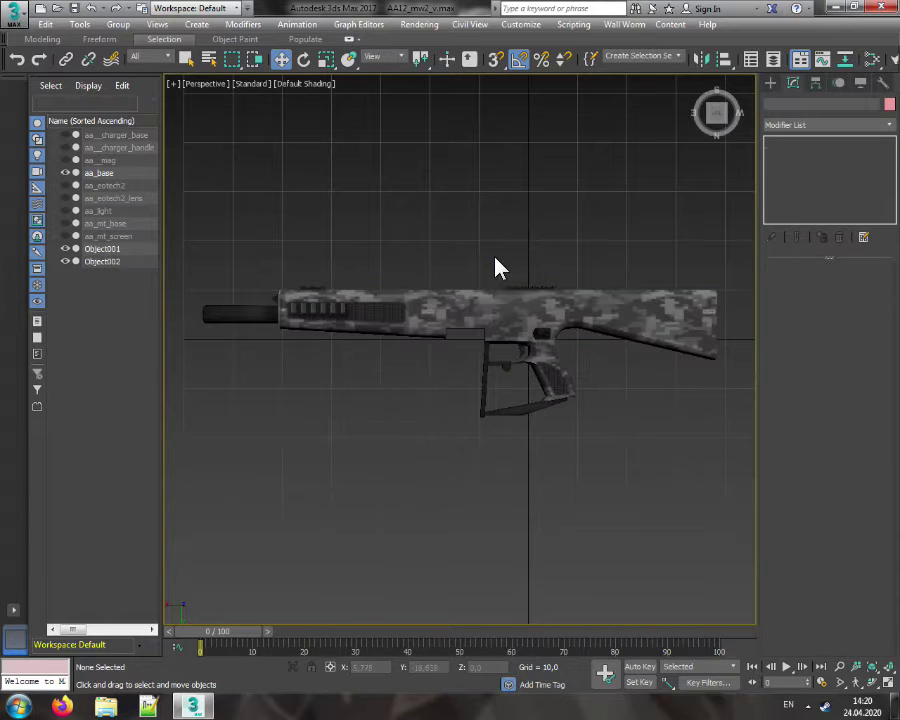
drag(752, 105, 716, 113)
click(716, 113)
drag(718, 112, 715, 122)
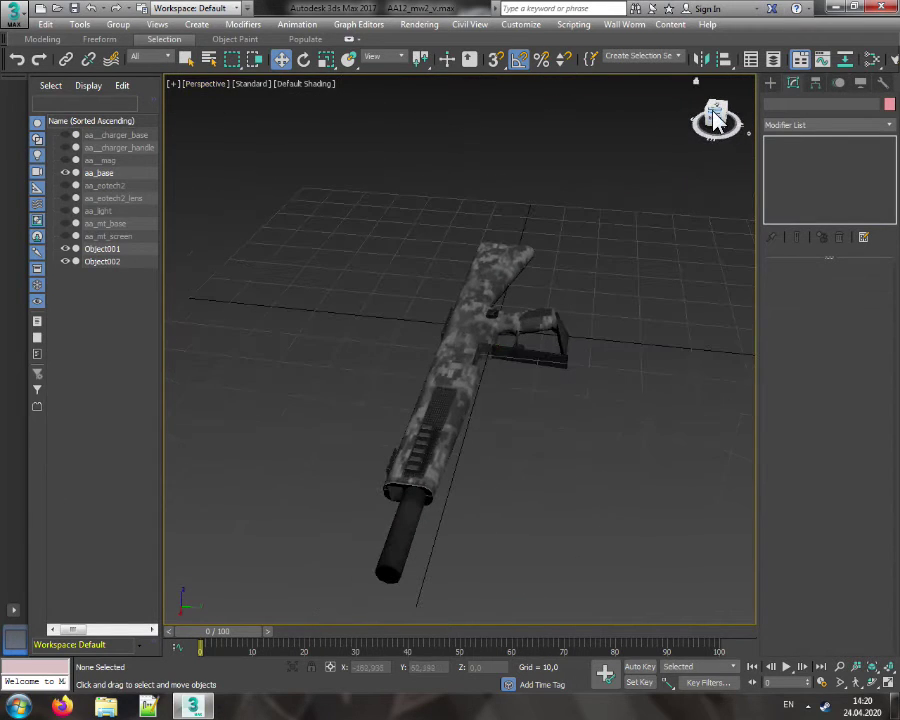
click(713, 112)
middle_drag(640, 331, 610, 254)
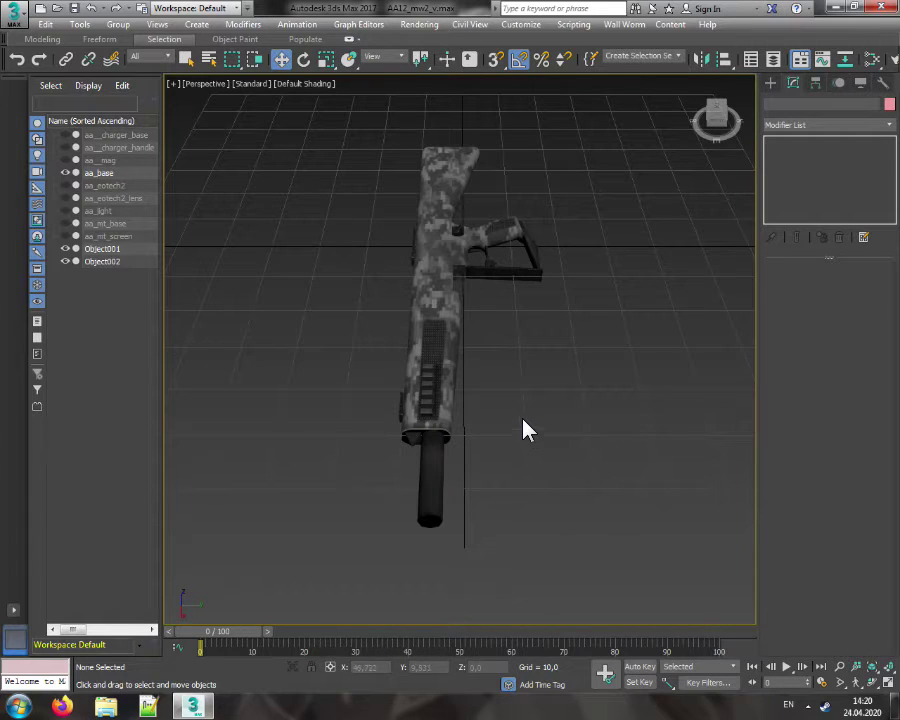
Import weapon_aa12_LOD0 as OBJ with only the mtl_weapon_aa12_2 object included
click(14, 12)
click(30, 171)
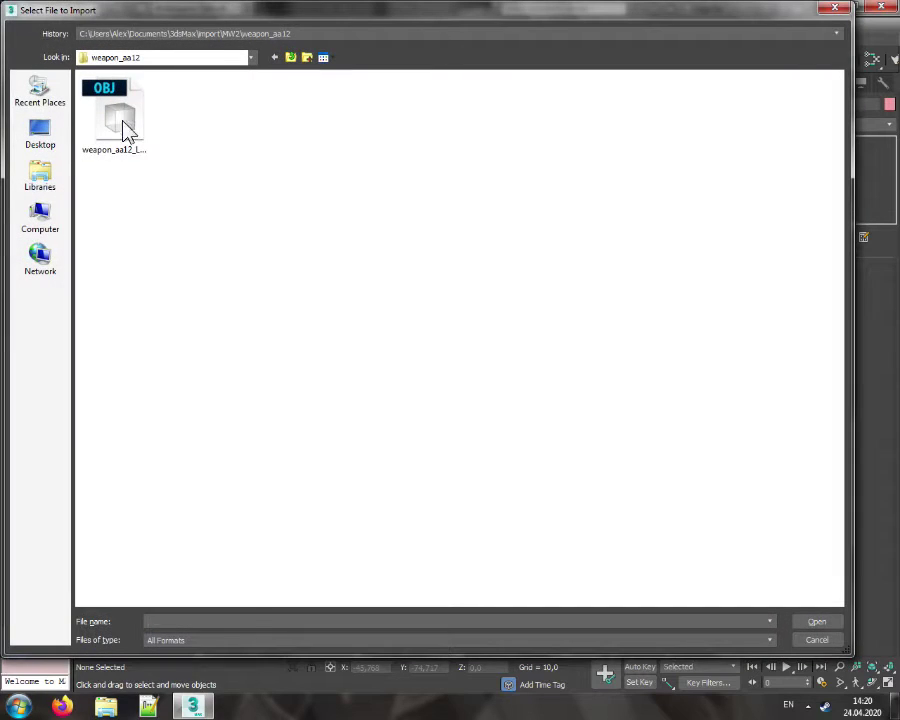
click(124, 128)
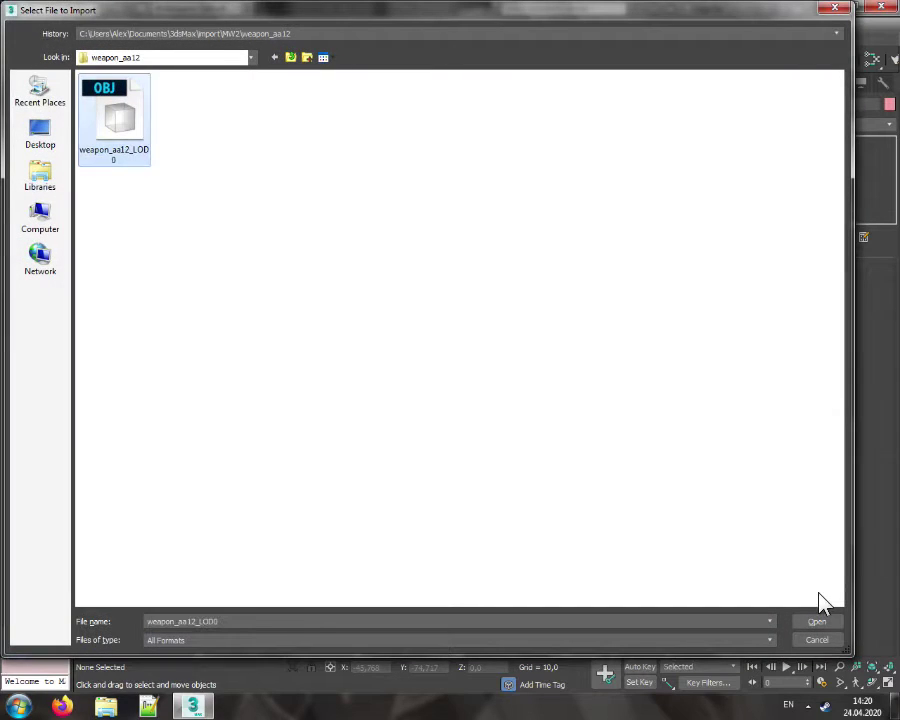
click(812, 619)
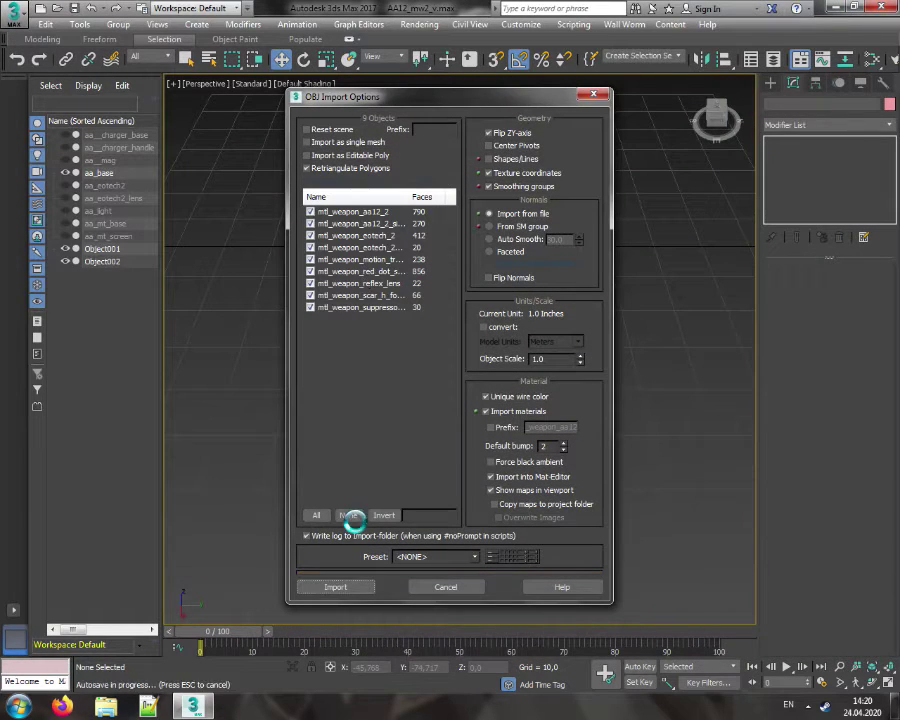
click(348, 515)
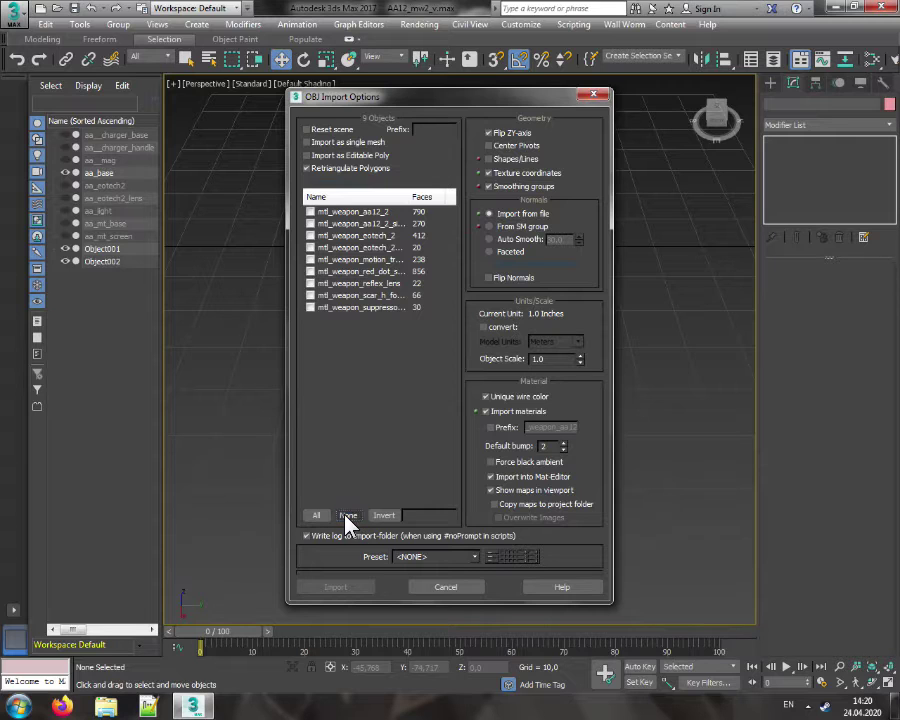
click(310, 211)
click(366, 589)
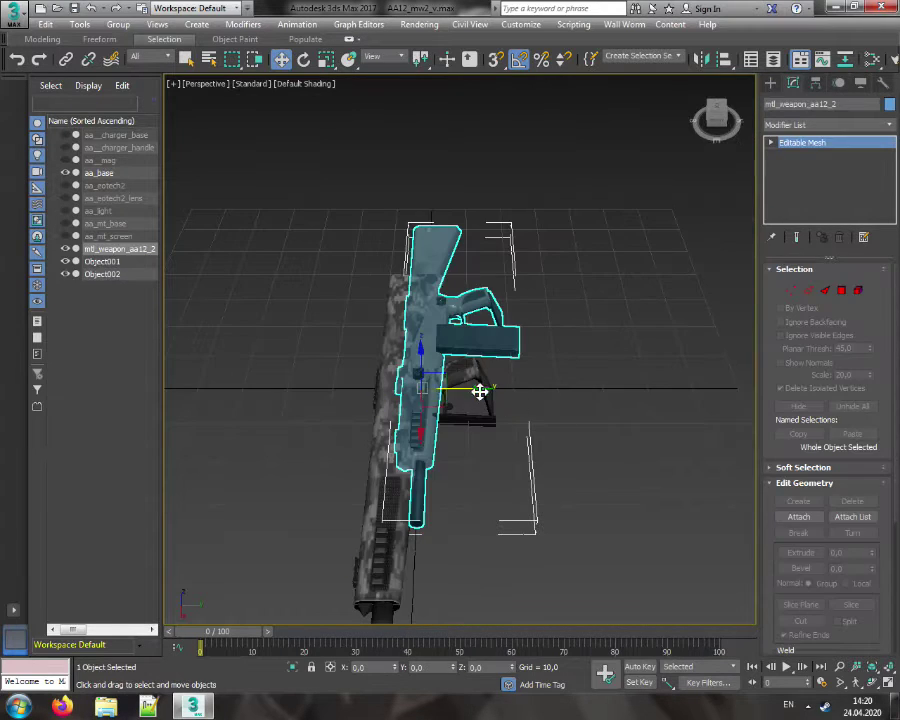
Move the imported weapon beside the original one, to about X 20.177 and Y 23.069
drag(450, 402, 557, 482)
middle_drag(557, 482, 508, 433)
click(543, 481)
click(716, 112)
drag(716, 112, 706, 122)
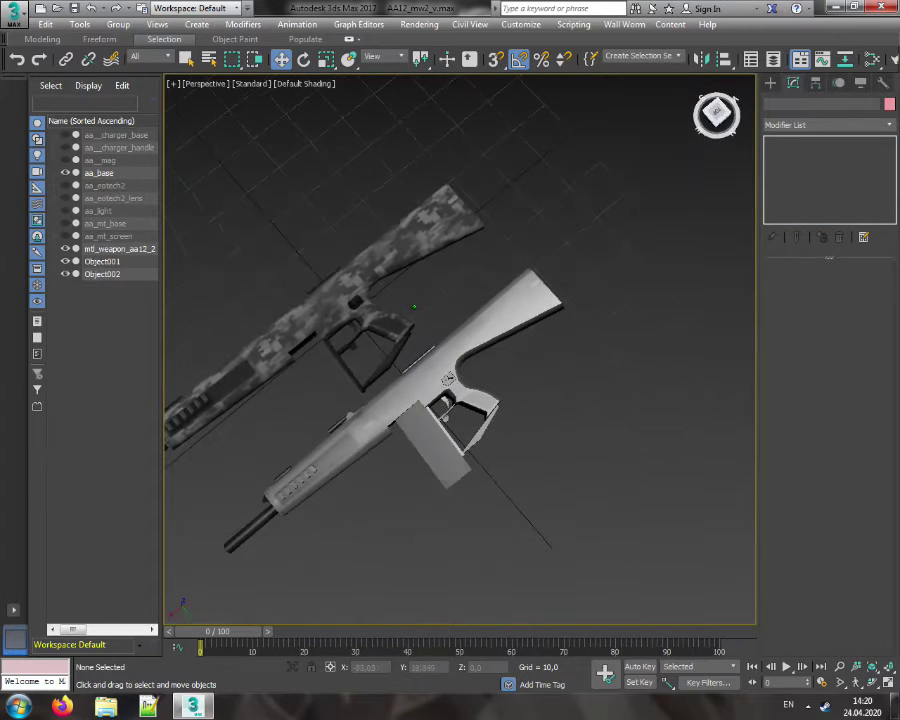
Assign the mtl_weapon_aa12_2 material to the imported weapon
click(473, 341)
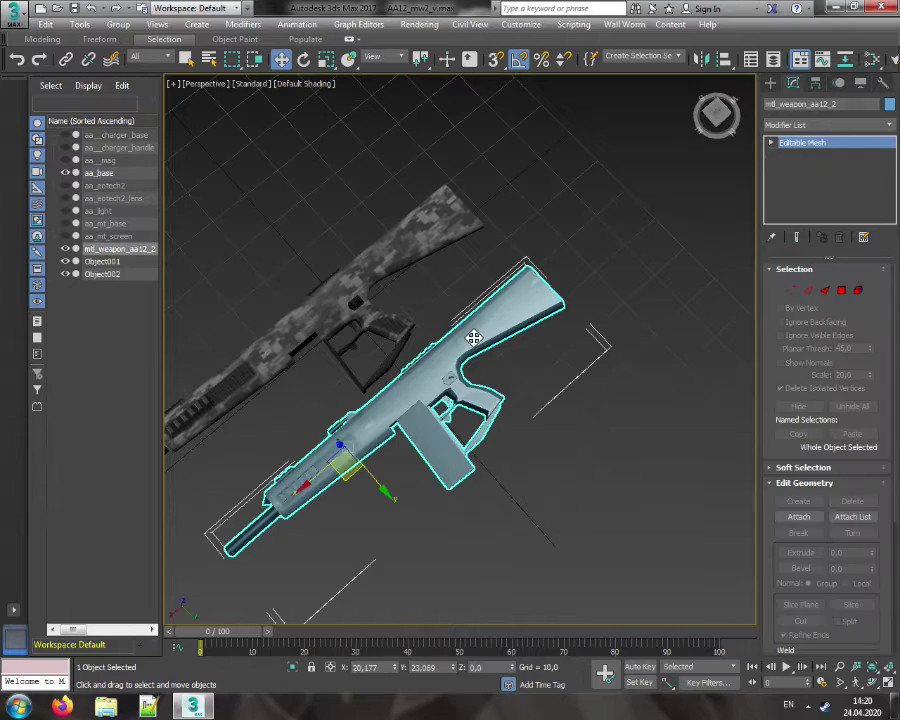
key(m)
click(380, 293)
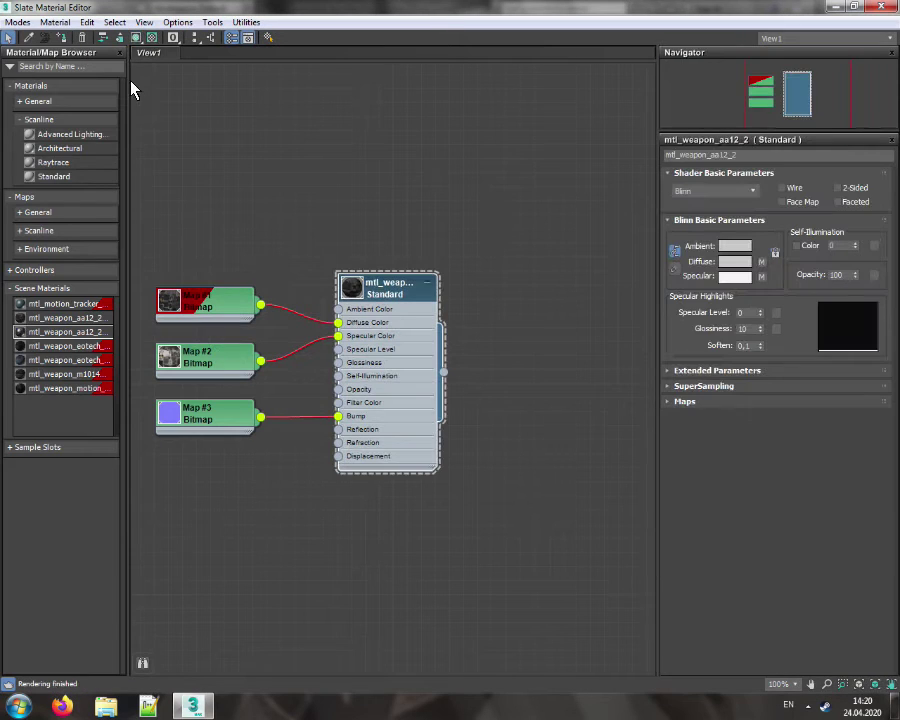
click(62, 37)
click(882, 7)
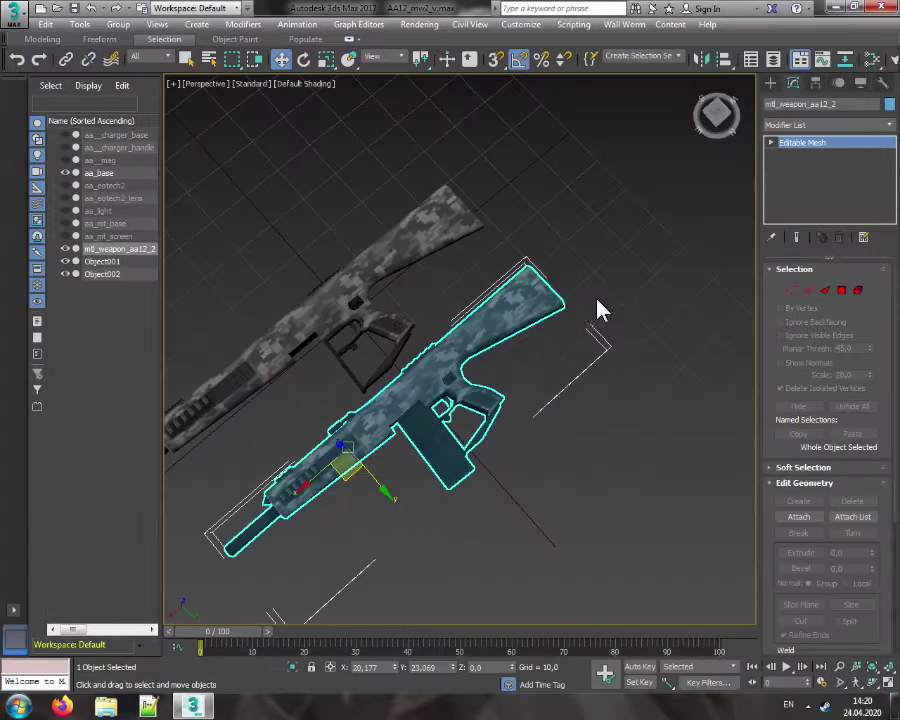
click(590, 302)
Compare the original and imported weapons from the side, including receiver, grip and trigger area
middle_drag(414, 430, 486, 372)
scroll(486, 372, up, 4)
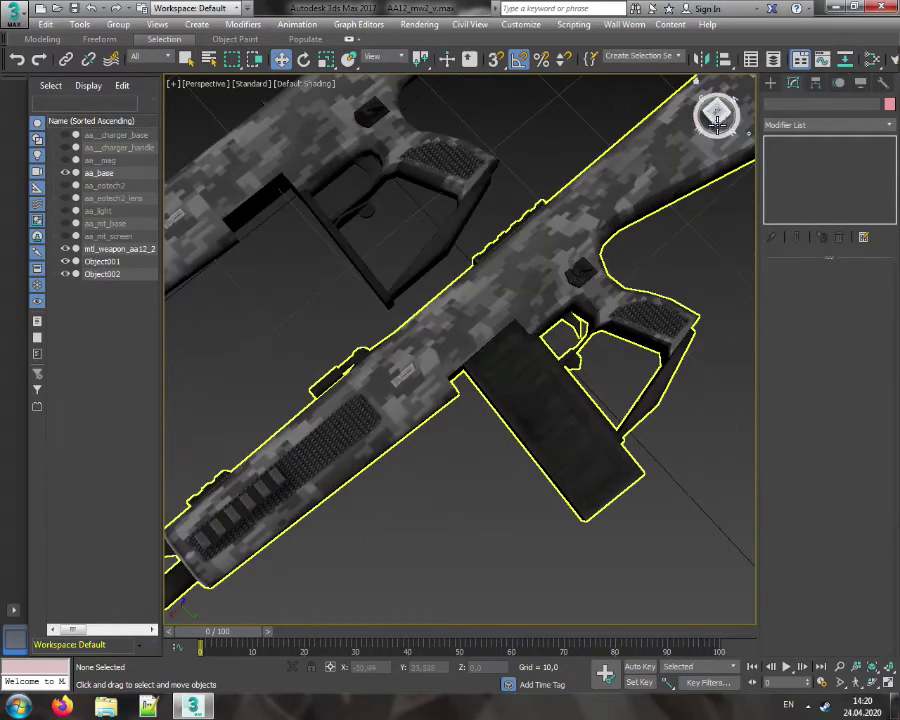
drag(725, 115, 515, 327)
scroll(514, 326, down, 4)
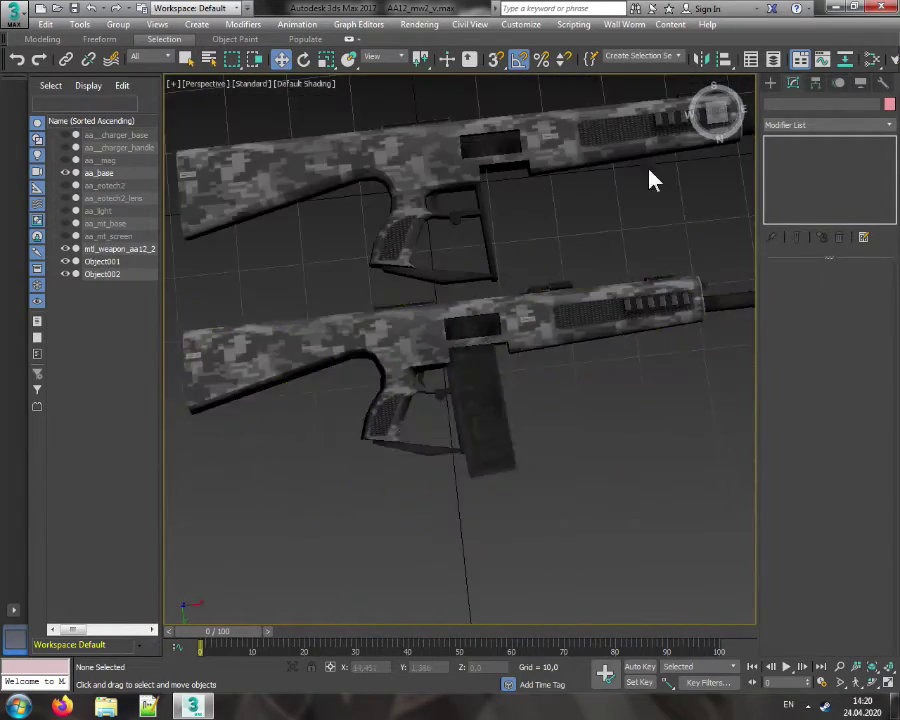
middle_drag(640, 236, 632, 258)
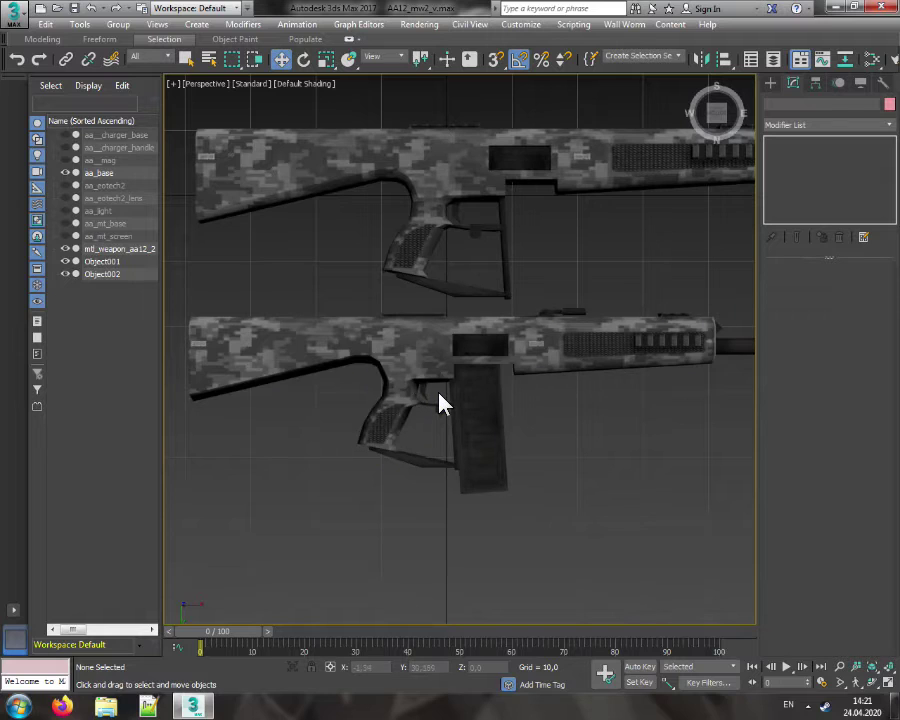
middle_drag(516, 403, 509, 428)
middle_drag(430, 421, 423, 452)
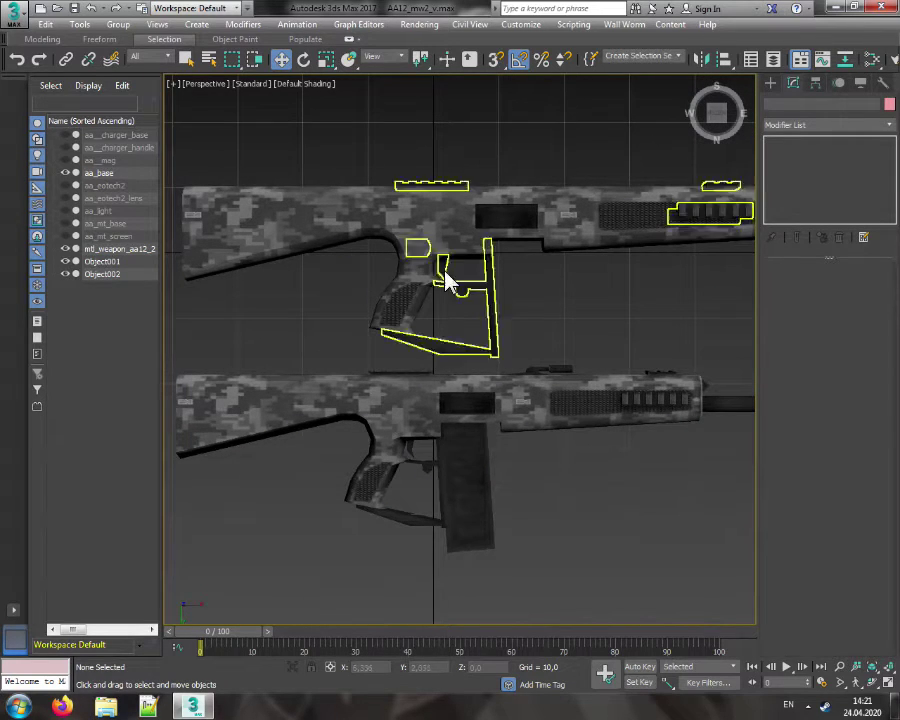
middle_drag(575, 283, 559, 283)
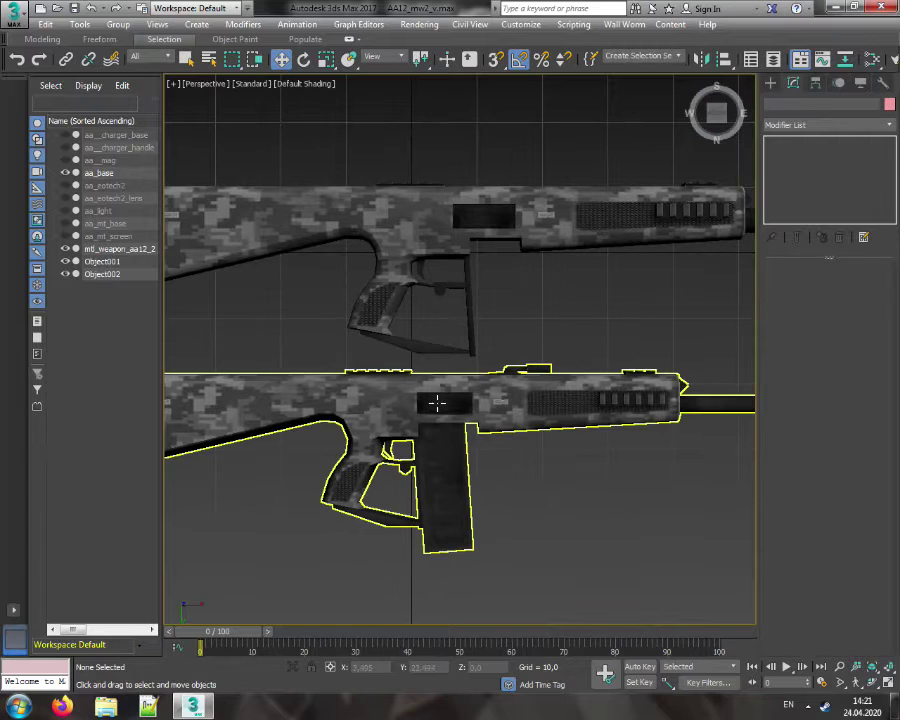
Unhide the aa__mag object and compare it with the imported weapon's magazine
click(65, 160)
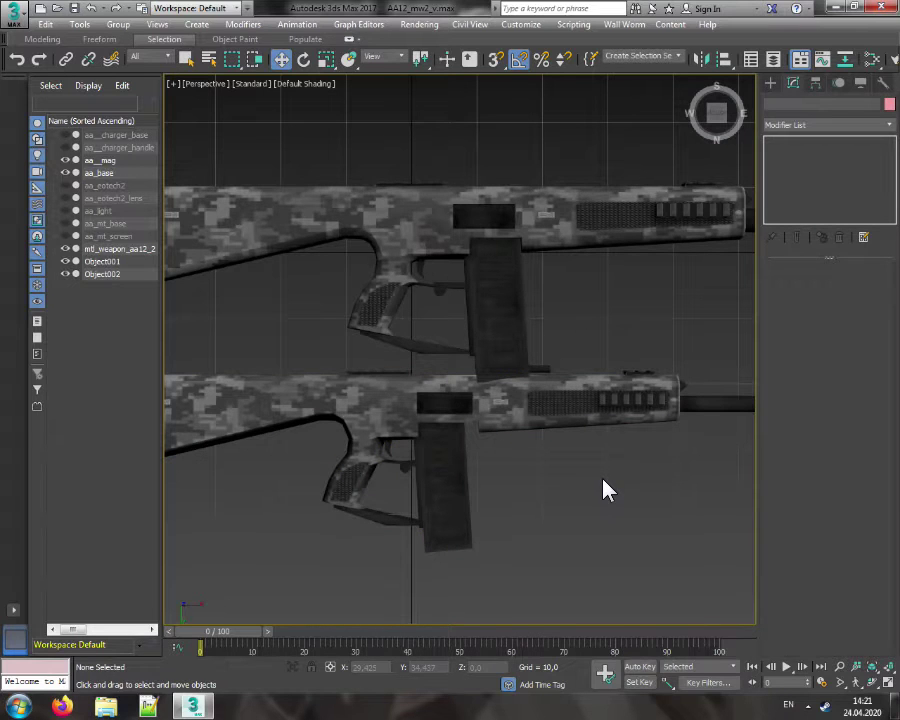
middle_drag(604, 490, 566, 502)
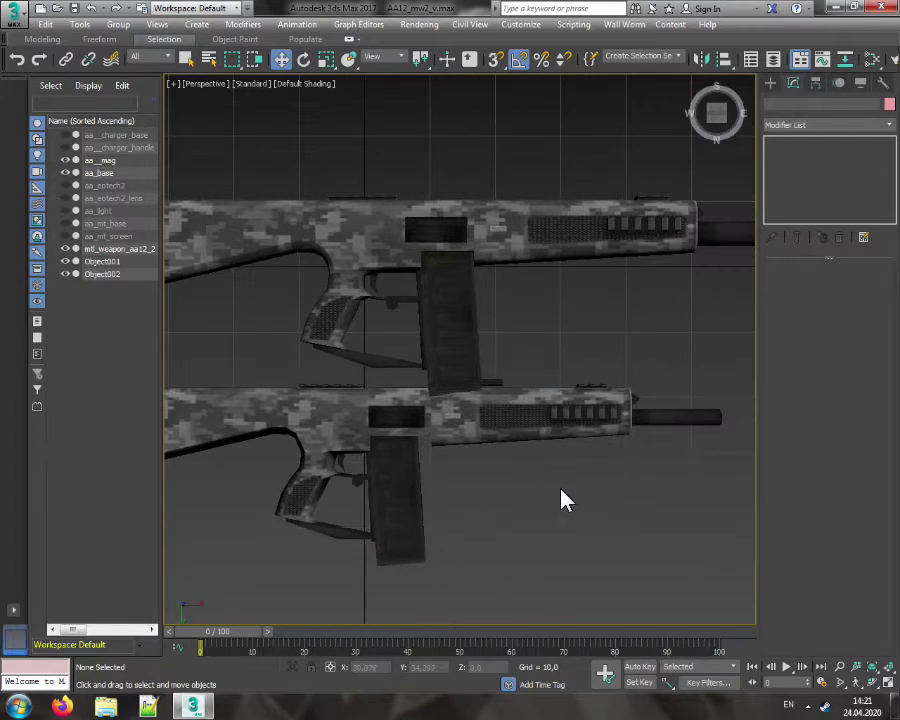
middle_drag(404, 468, 500, 470)
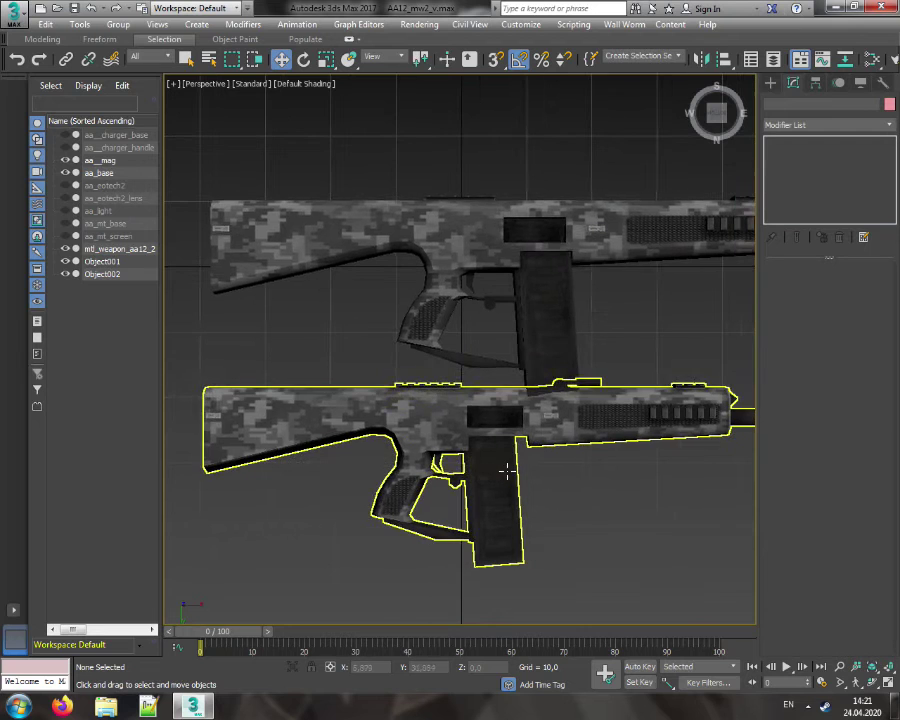
middle_drag(566, 479, 450, 458)
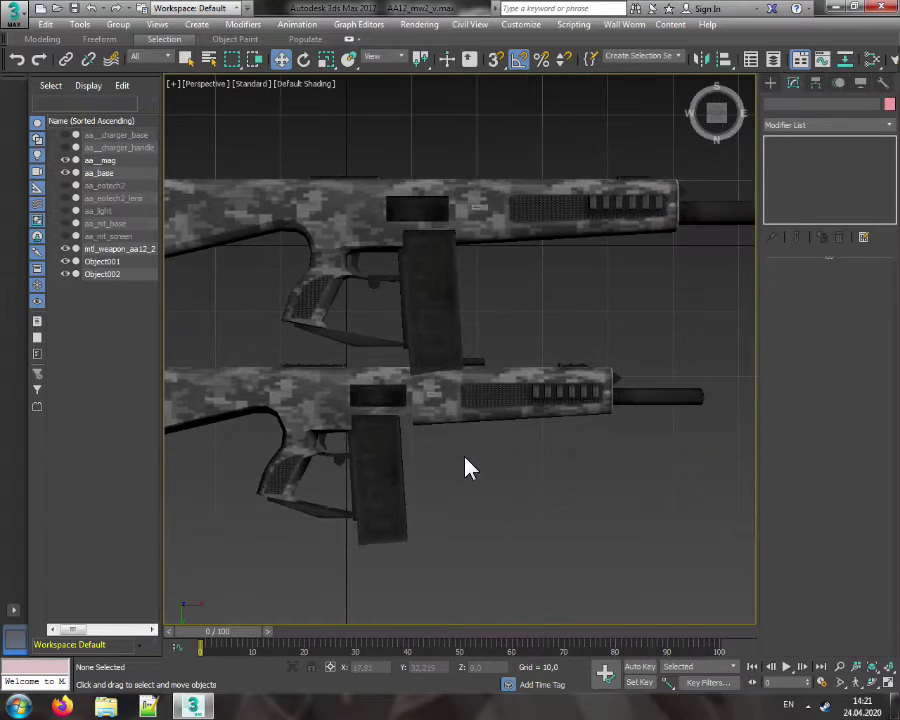
Inspect the front ends of both weapons, using Clay shading to check the barrel geometry
drag(711, 115, 660, 205)
middle_drag(556, 298, 600, 204)
scroll(516, 379, up, 3)
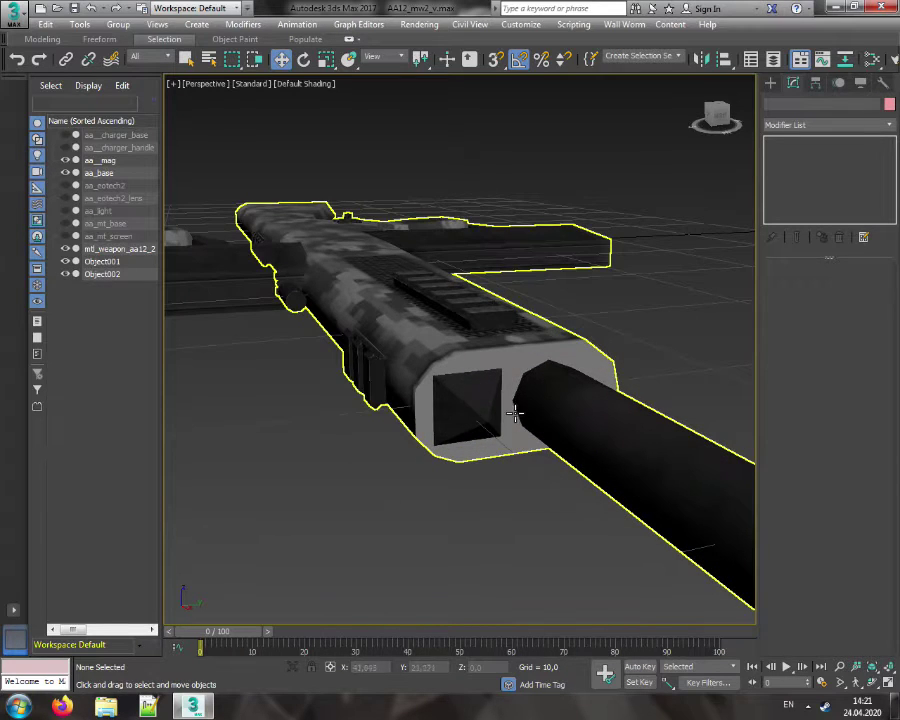
middle_drag(511, 407, 480, 390)
scroll(440, 384, down, 3)
click(310, 84)
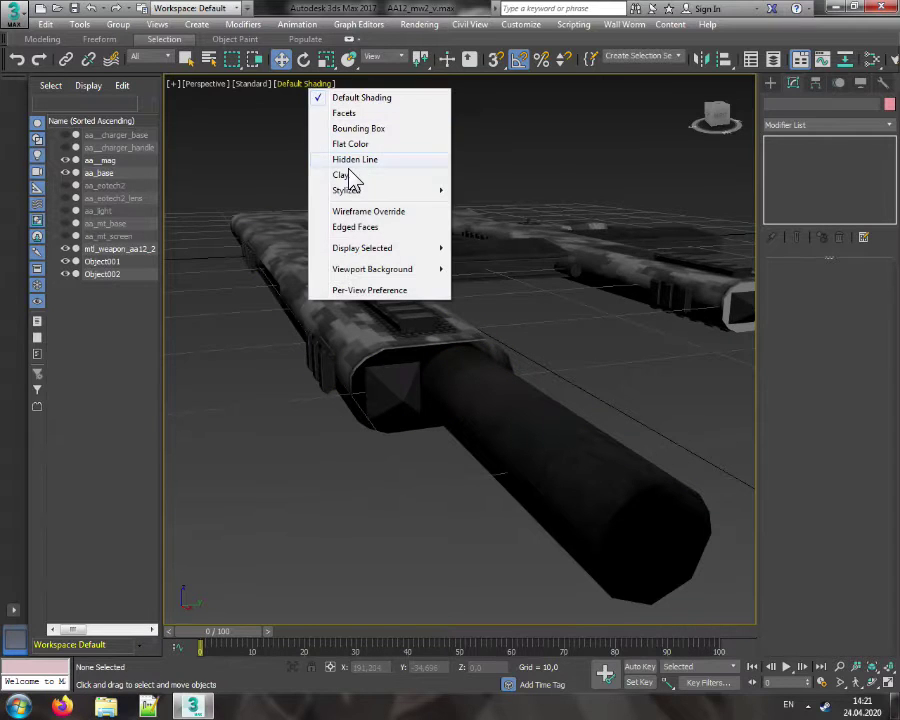
click(348, 176)
drag(716, 115, 701, 137)
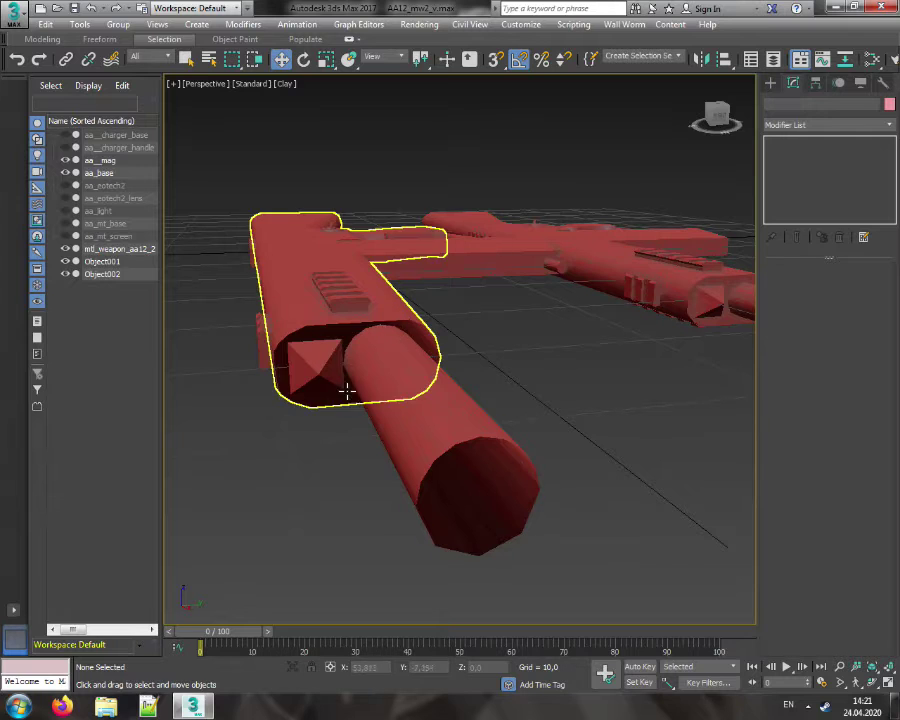
middle_drag(500, 444, 397, 427)
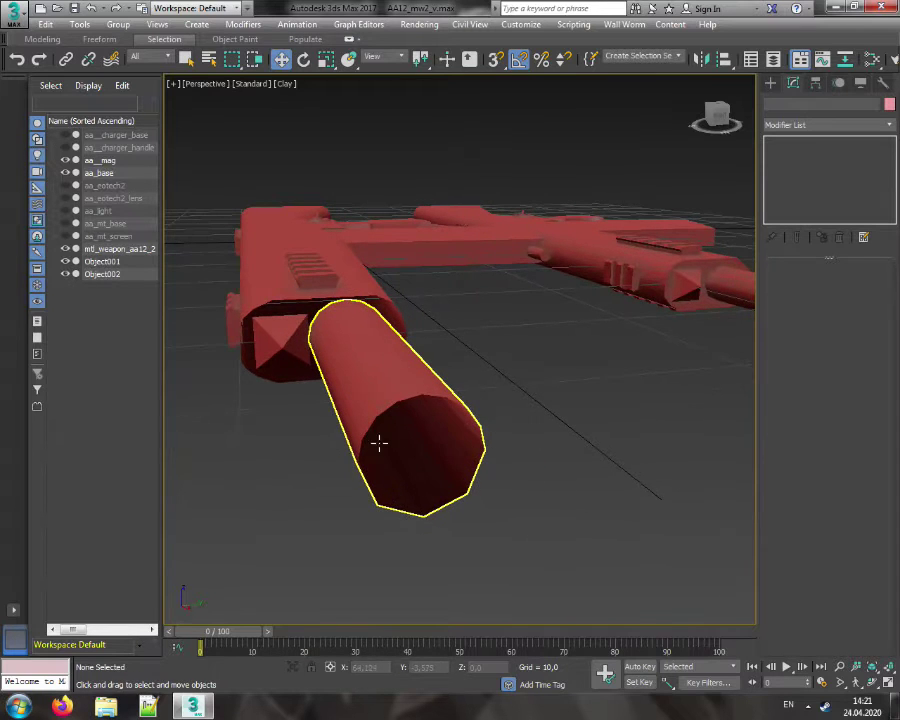
middle_drag(516, 430, 386, 450)
scroll(453, 403, up, 4)
Restore Default Shading and compare the imported weapon's muzzle with the original's
click(285, 83)
click(337, 97)
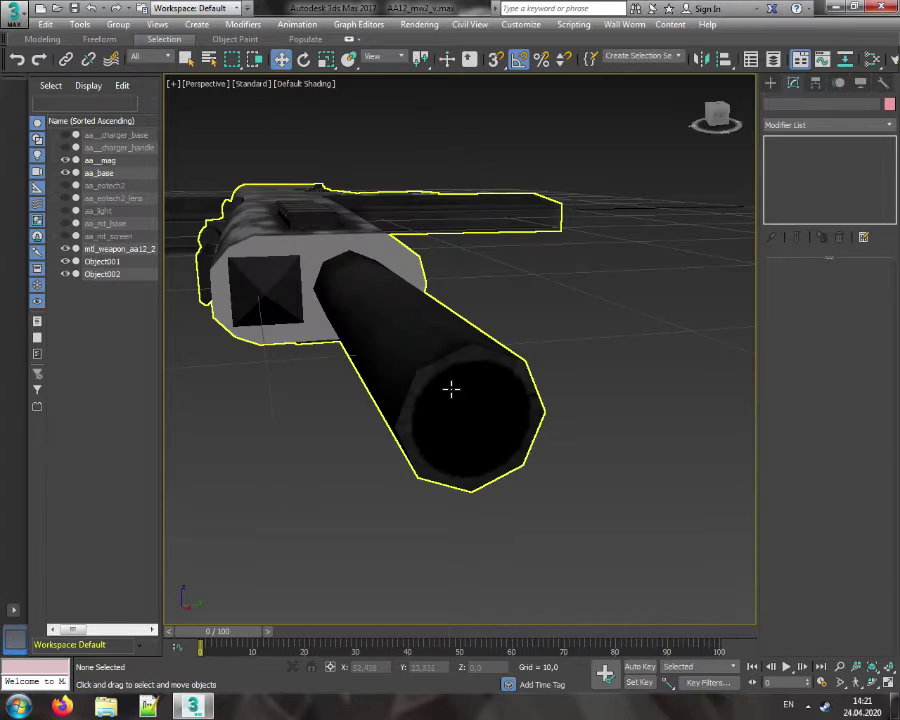
middle_drag(459, 414, 571, 450)
scroll(510, 416, down, 5)
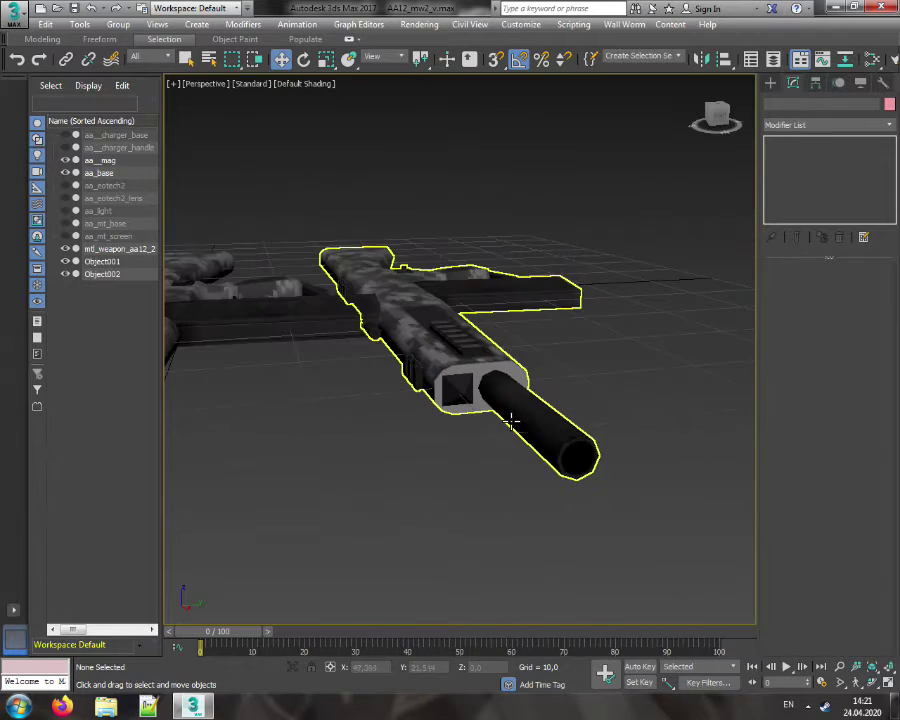
alt+middle_drag(483, 414, 566, 402)
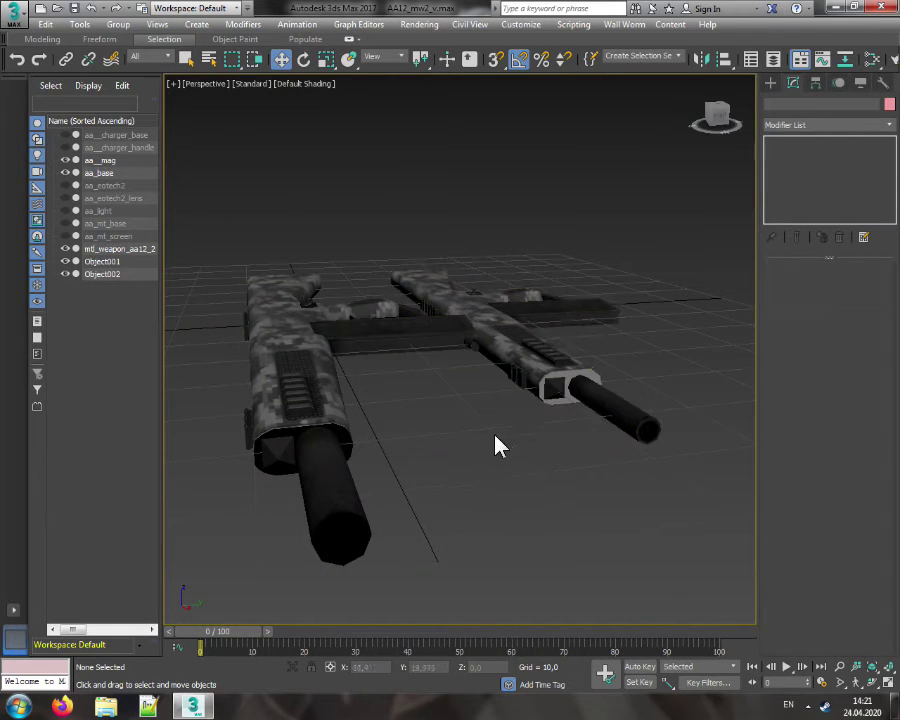
Weld all vertices of the imported weapon mesh with a threshold of 0.001
click(579, 388)
click(790, 291)
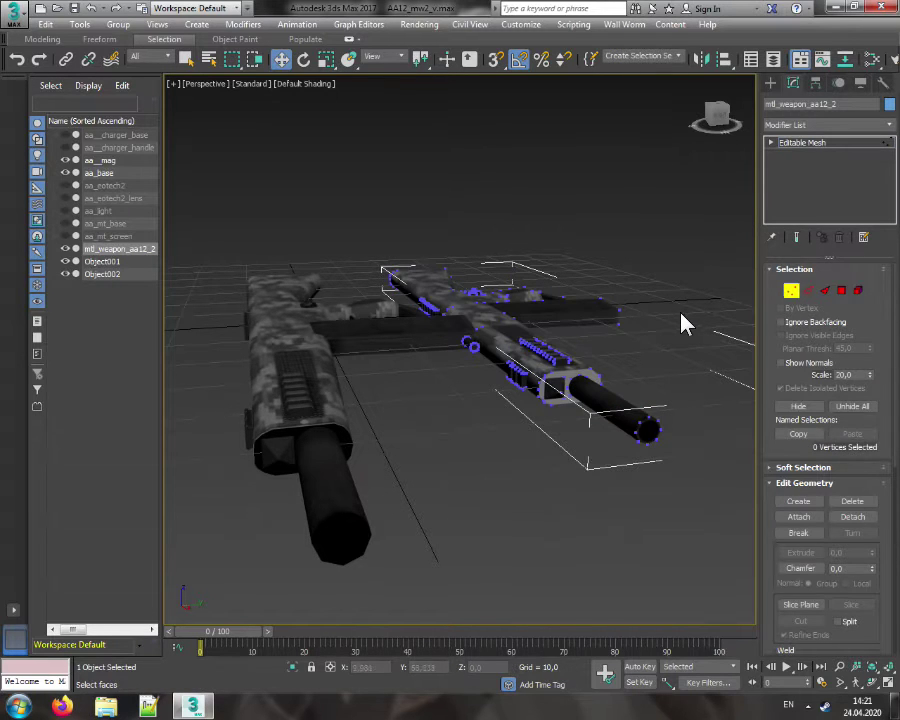
key(ctrl+a)
scroll(815, 500, down, 3)
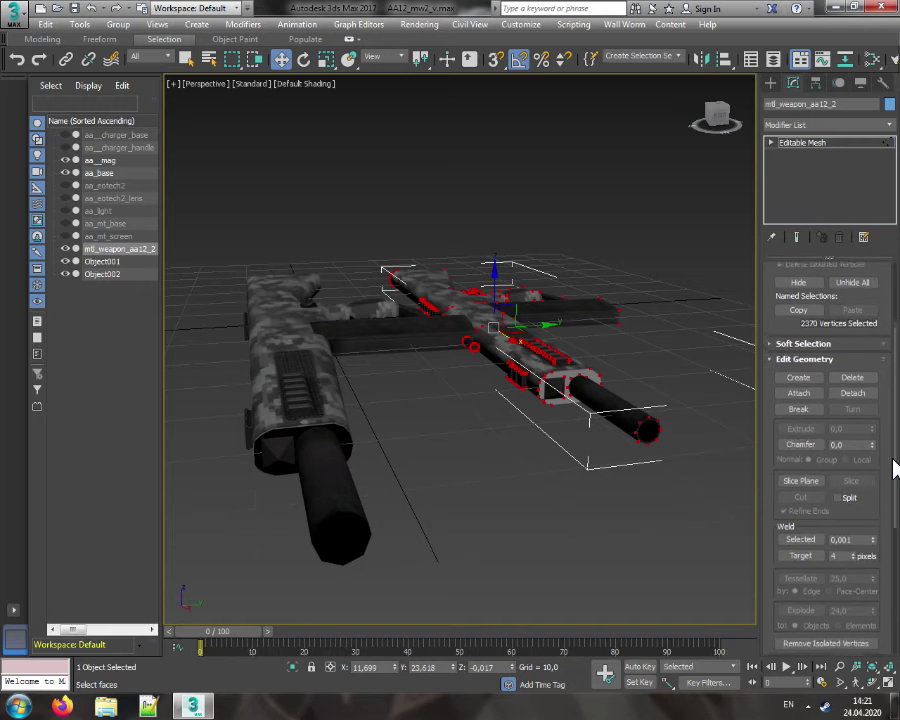
click(812, 537)
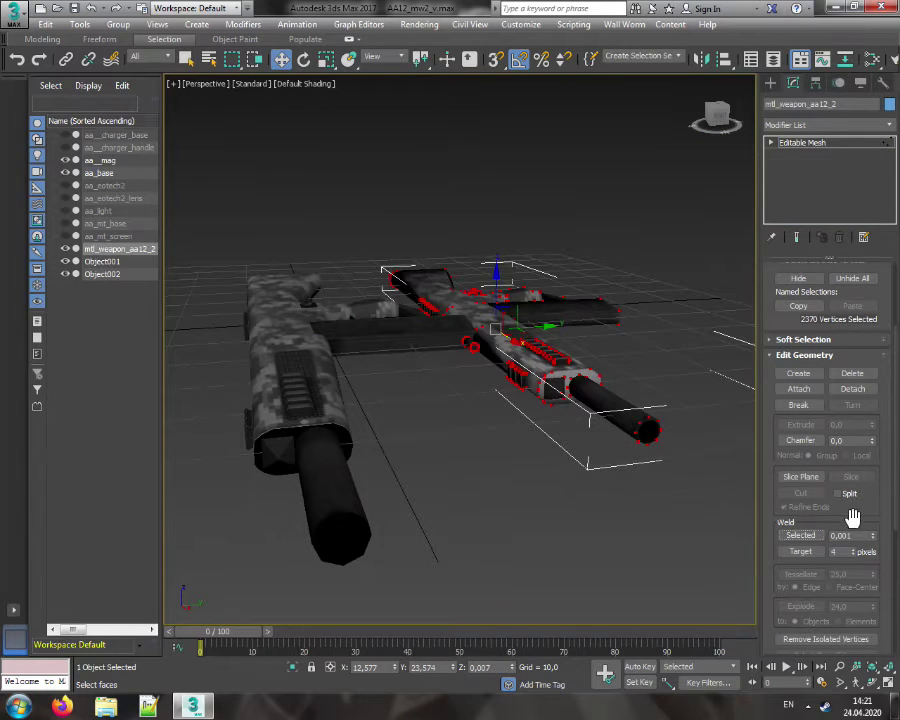
Switch the imported weapon to Element level and inspect its muzzle geometry against the original's
click(771, 143)
click(803, 202)
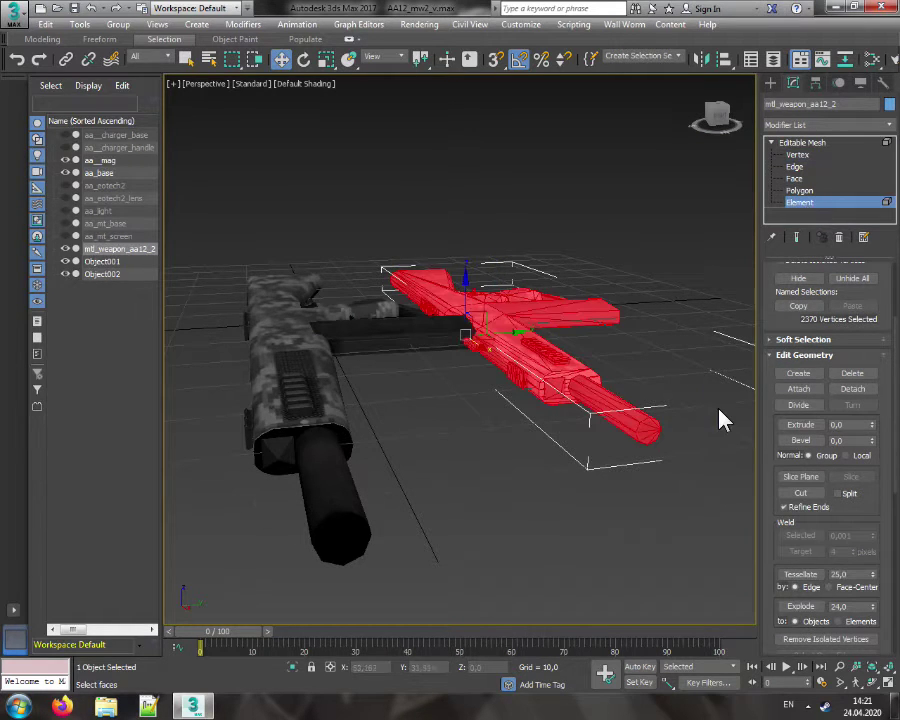
middle_drag(659, 425, 549, 408)
scroll(550, 404, up, 5)
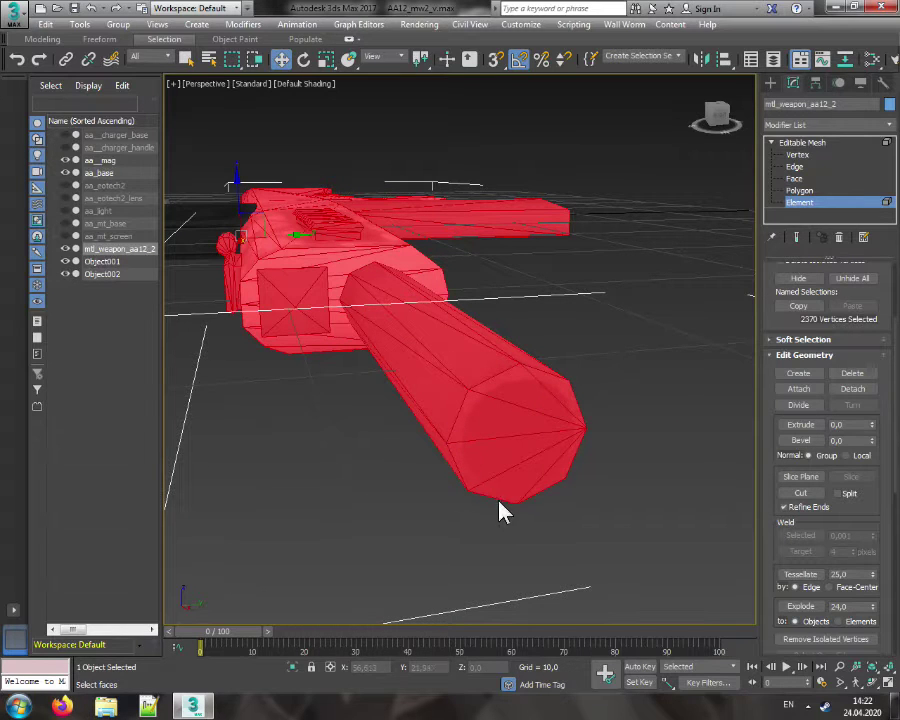
middle_drag(512, 465, 555, 404)
scroll(520, 446, down, 5)
scroll(463, 328, up, 2)
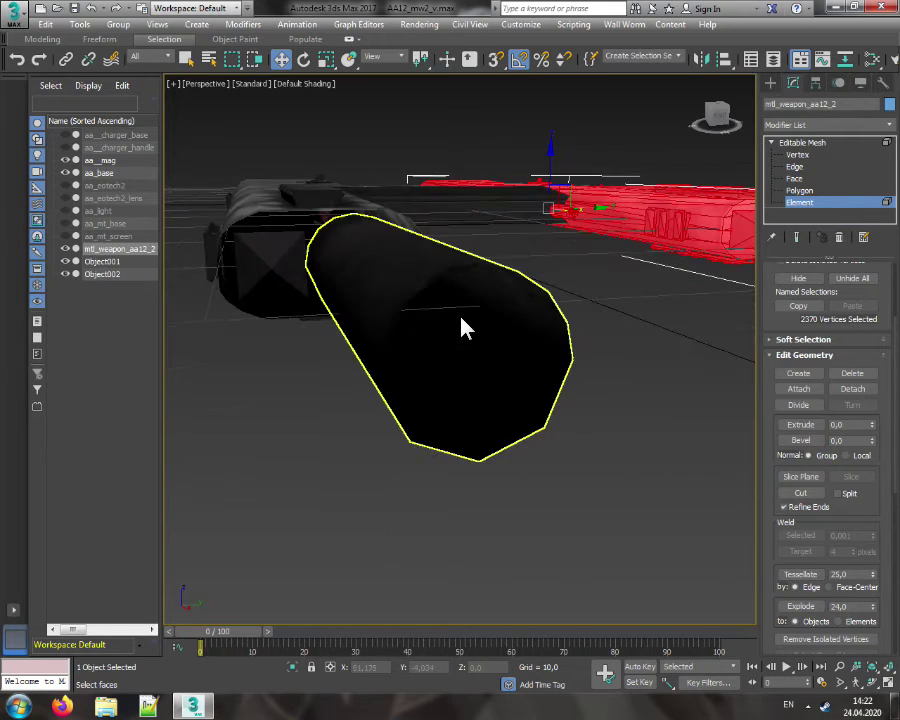
Turn on Edged Faces shading and compare the barrel wireframes of the original and imported weapons
click(316, 86)
click(372, 228)
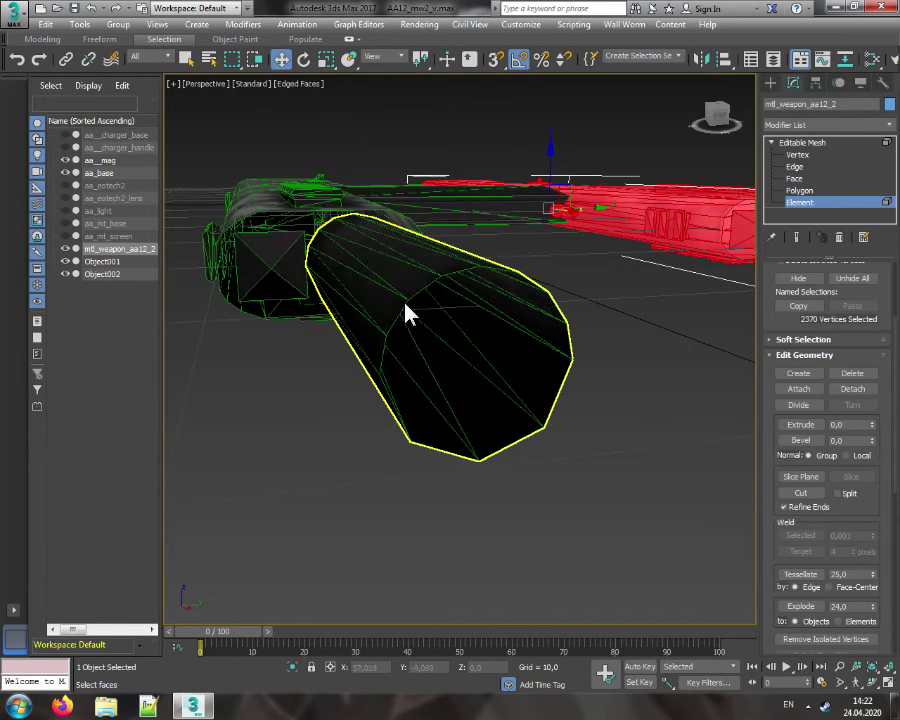
alt+middle_drag(560, 405, 420, 440)
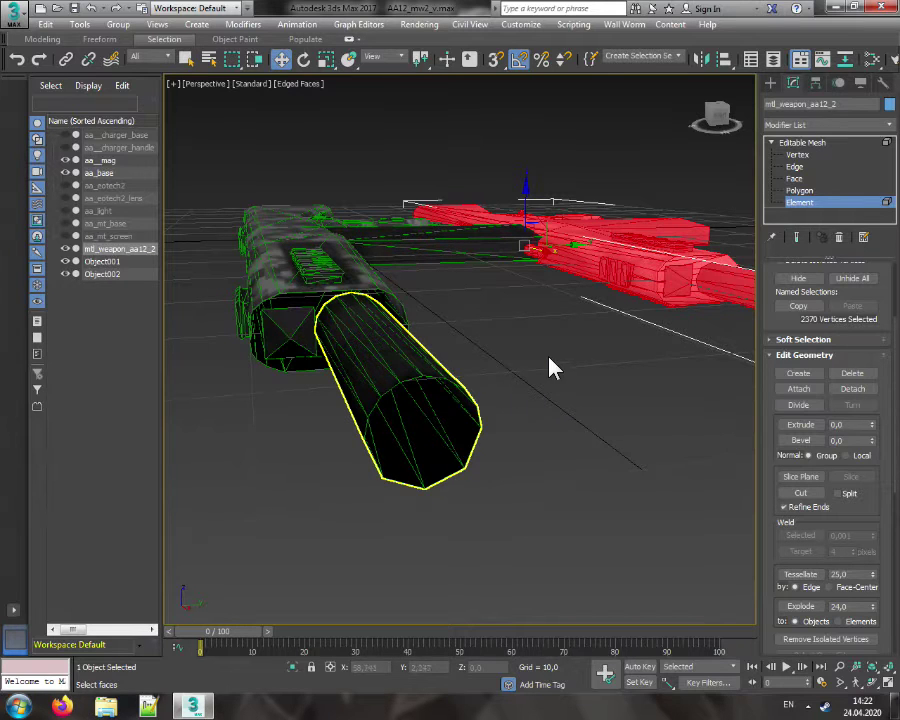
alt+middle_drag(556, 370, 543, 394)
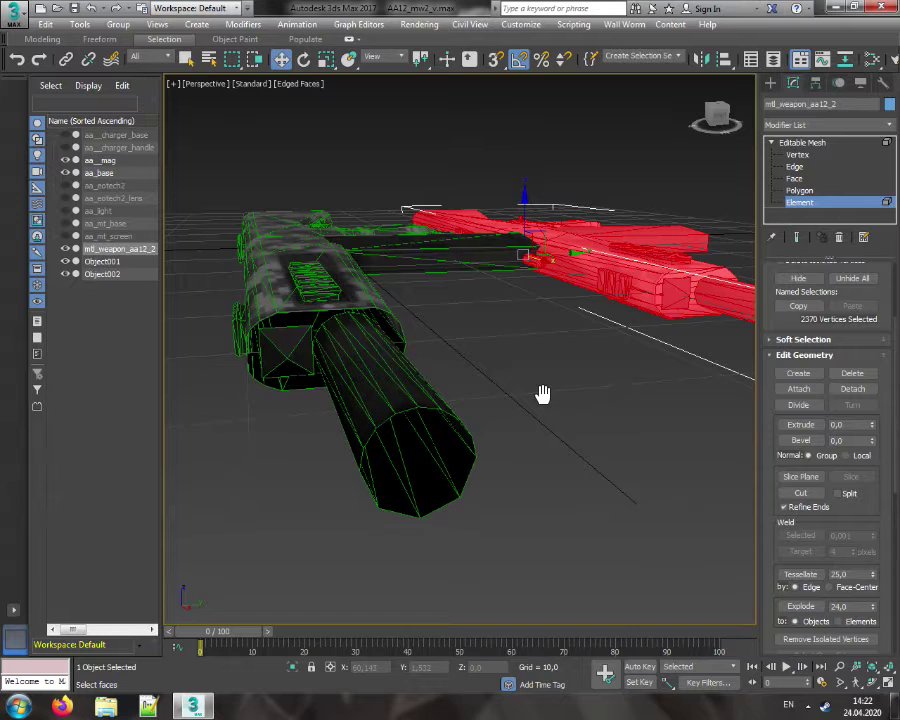
alt+middle_drag(542, 394, 589, 404)
scroll(458, 362, up, 4)
middle_drag(500, 350, 172, 405)
middle_drag(700, 410, 650, 416)
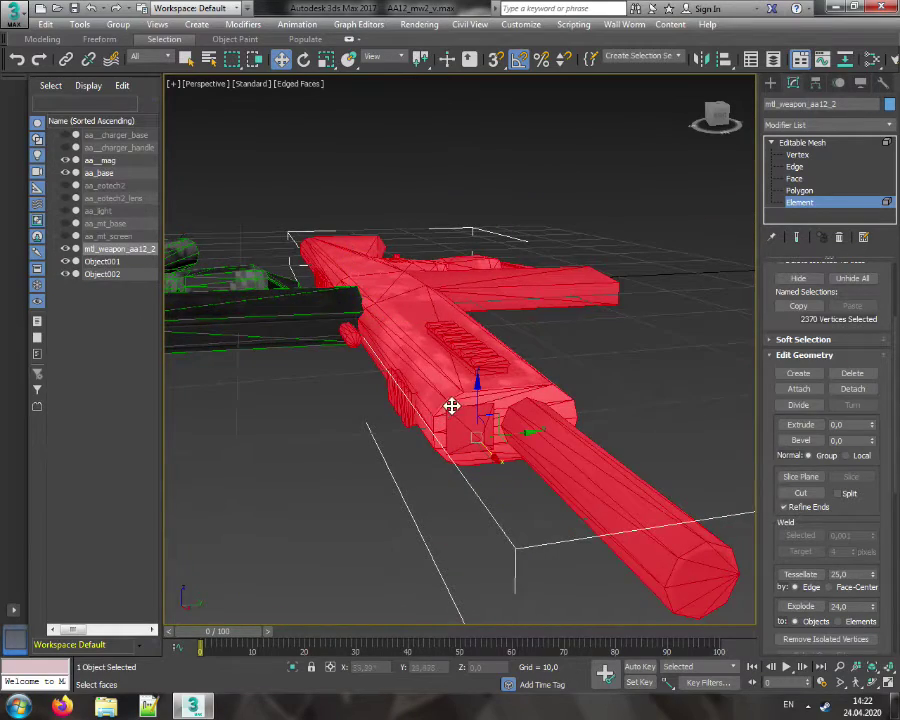
scroll(482, 460, down, 3)
middle_drag(454, 518, 487, 463)
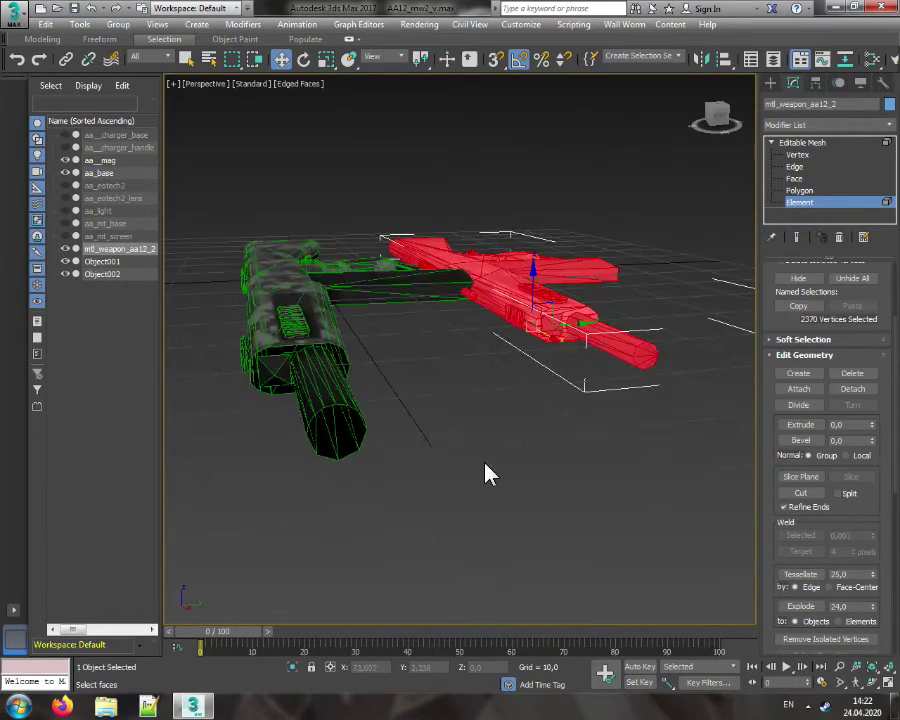
Select the polygons of the imported weapon's muzzle end cap at Polygon level
click(798, 190)
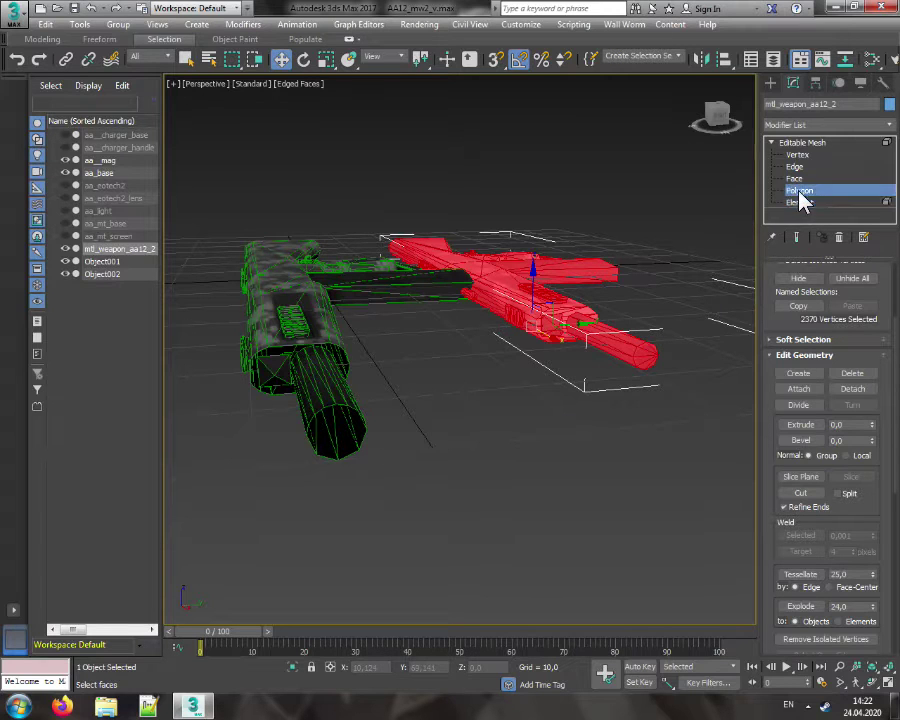
scroll(571, 388, up, 5)
scroll(571, 388, up, 4)
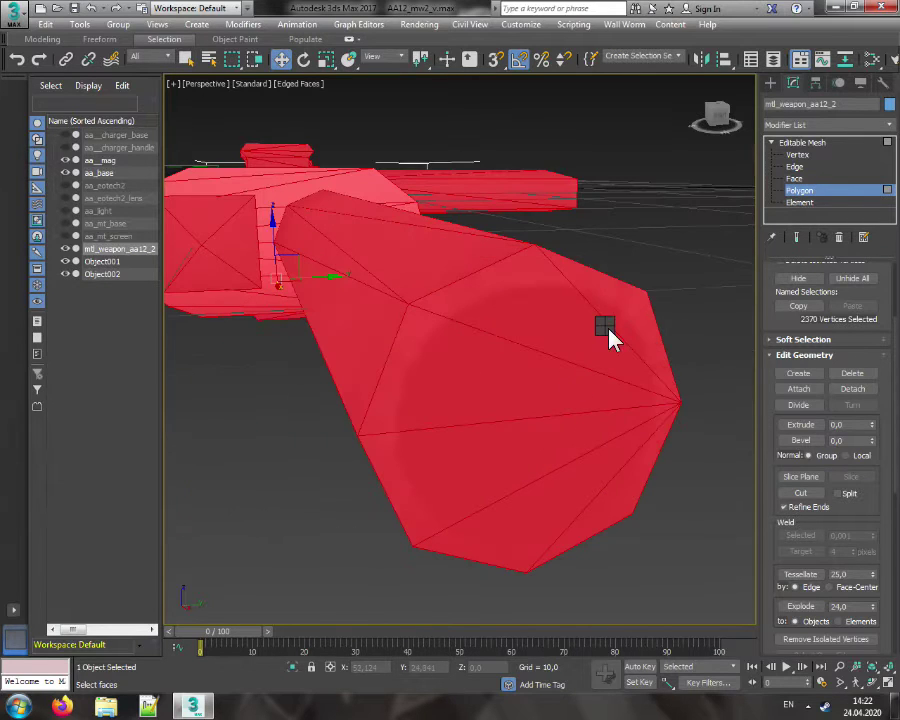
right_click(606, 330)
click(635, 386)
mouse_move(635, 330)
mouse_down()
mouse_move(580, 324)
mouse_move(544, 436)
mouse_move(592, 506)
mouse_move(553, 536)
mouse_up()
scroll(553, 536, down, 6)
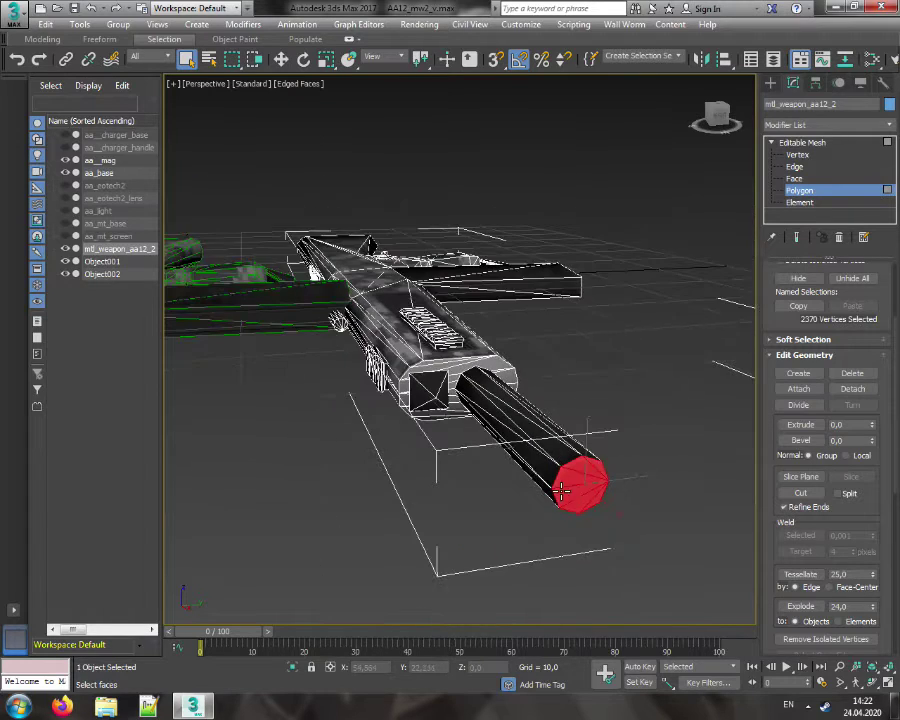
Clear the muzzle cap selection and return the viewport to Default Shading
scroll(456, 381, up, 5)
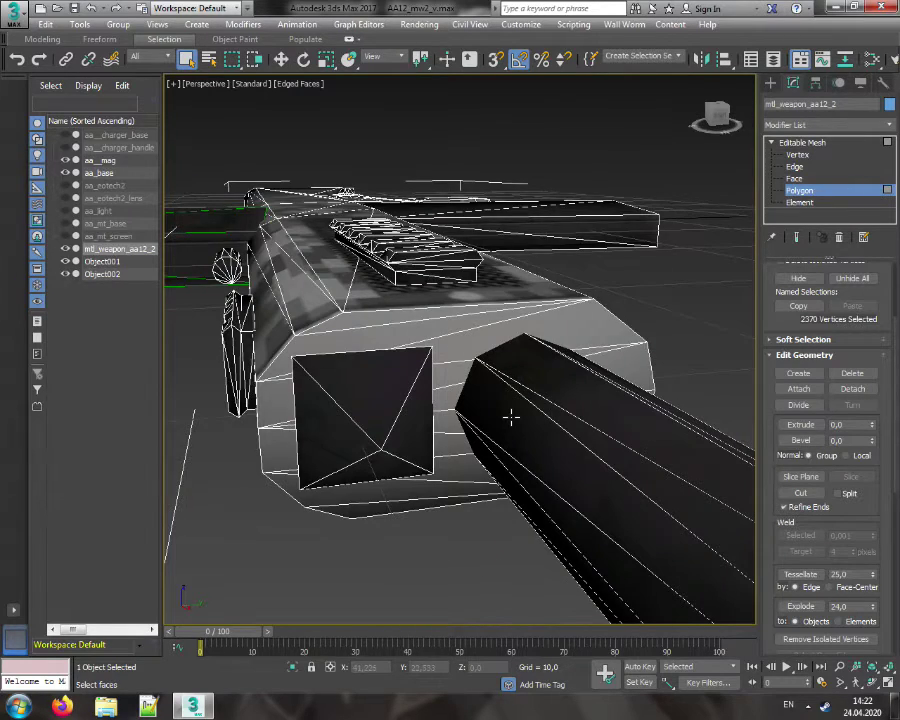
scroll(511, 417, down, 5)
middle_drag(603, 433, 543, 398)
click(574, 401)
middle_drag(636, 460, 617, 422)
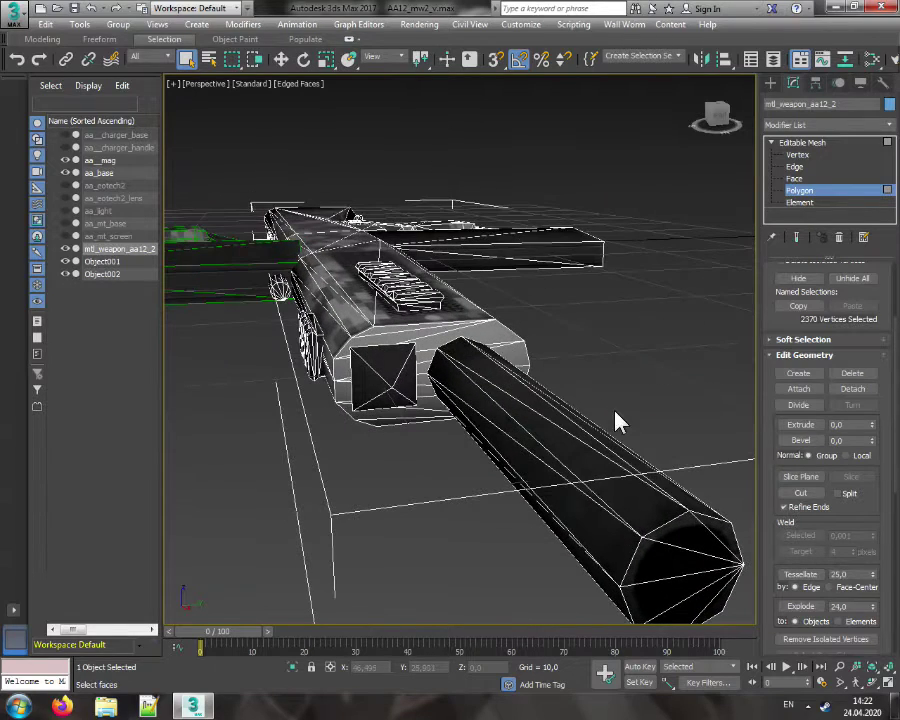
click(308, 86)
click(356, 229)
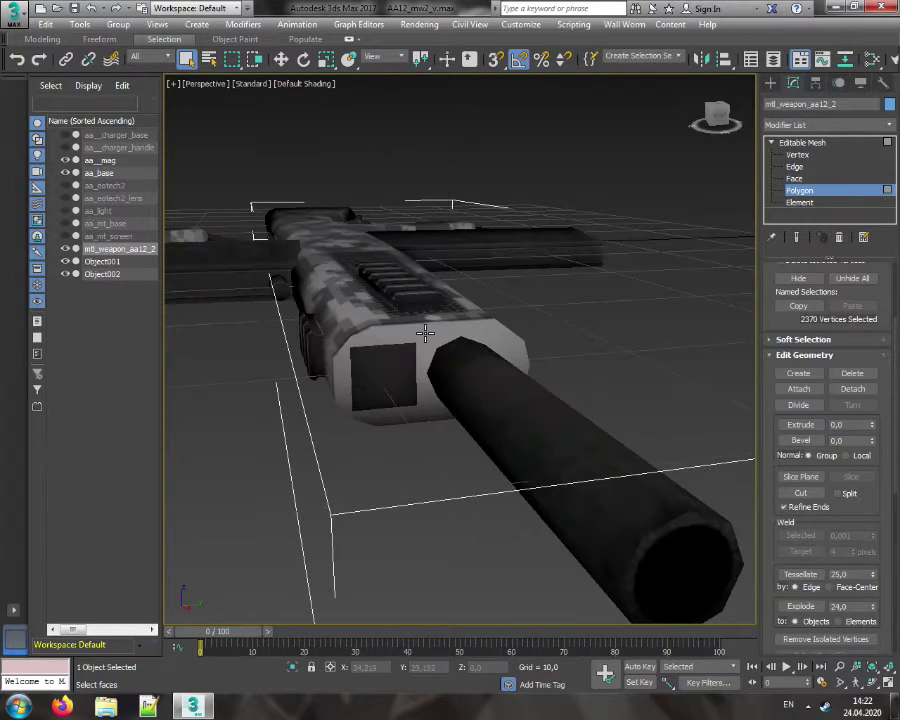
Select all the light polygons on the imported weapon's front face around the barrel
click(421, 331)
ctrl+click(424, 337)
ctrl+click(424, 343)
ctrl+click(517, 359)
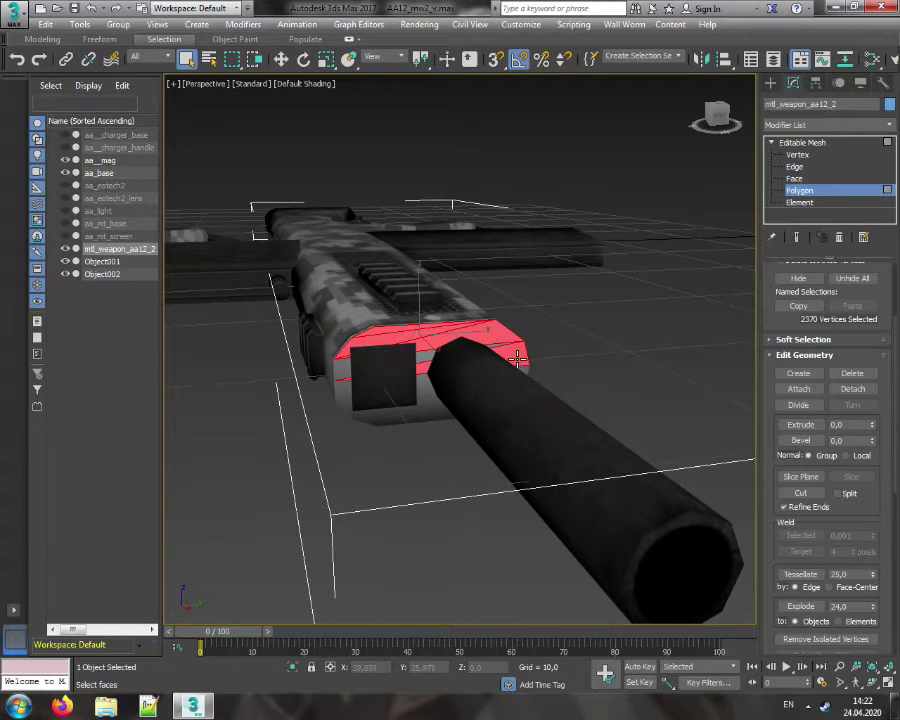
ctrl+click(419, 355)
ctrl+click(419, 382)
ctrl+click(430, 400)
ctrl+click(421, 392)
ctrl+click(415, 414)
ctrl+click(404, 422)
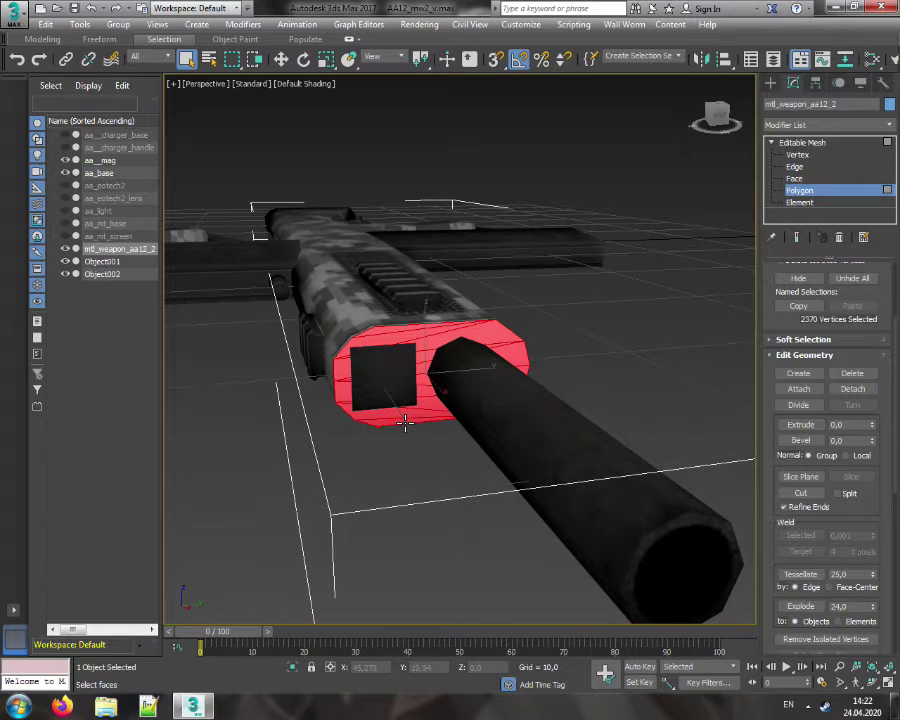
Leave the polygon selection and add an Unwrap UVW modifier to mtl_weapon_aa12_2
click(590, 360)
click(812, 189)
click(772, 142)
click(790, 126)
scroll(802, 446, down, 10)
scroll(808, 455, down, 10)
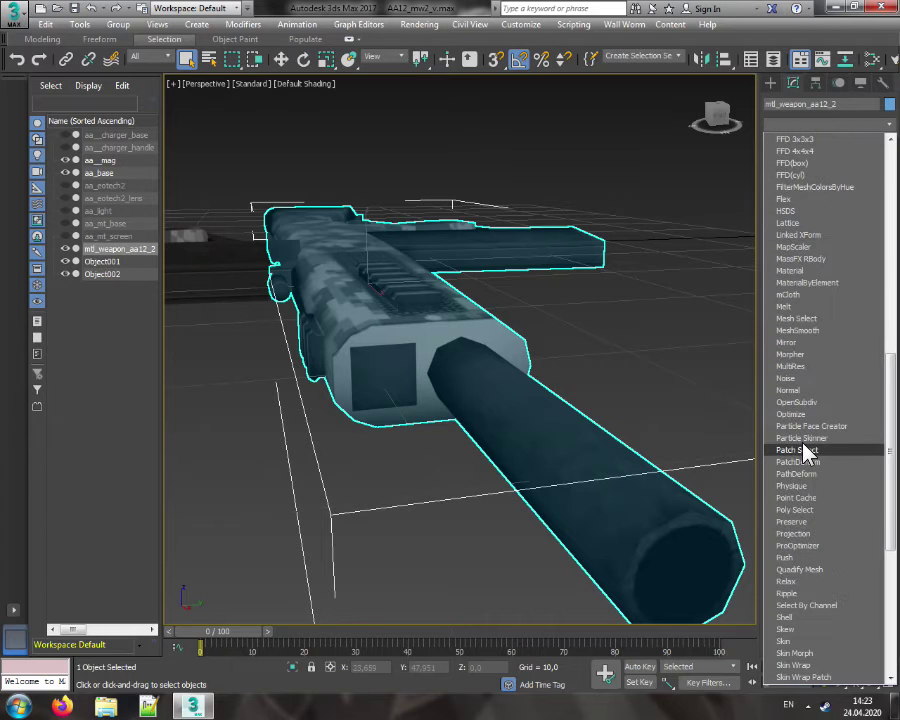
scroll(808, 460, down, 5)
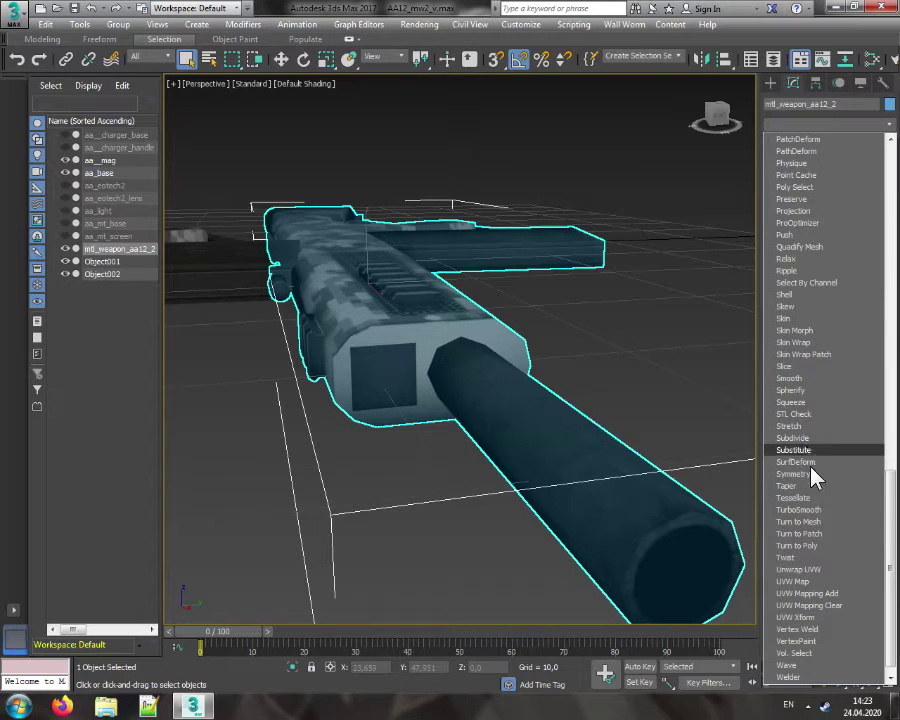
click(806, 574)
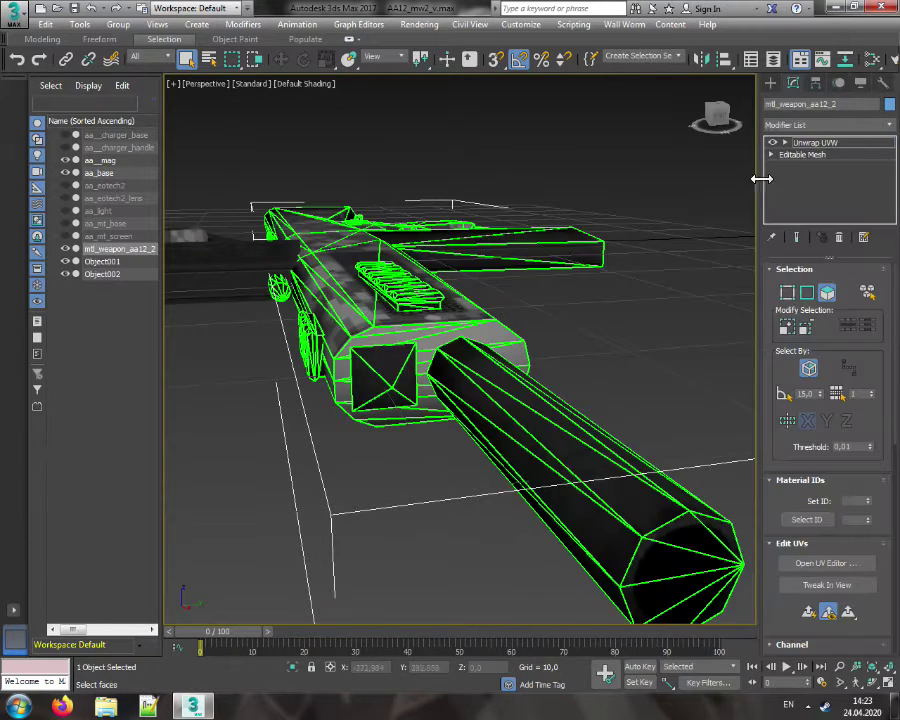
Select the front face polygons around the barrel at the Unwrap UVW modifier's Polygon level
click(786, 142)
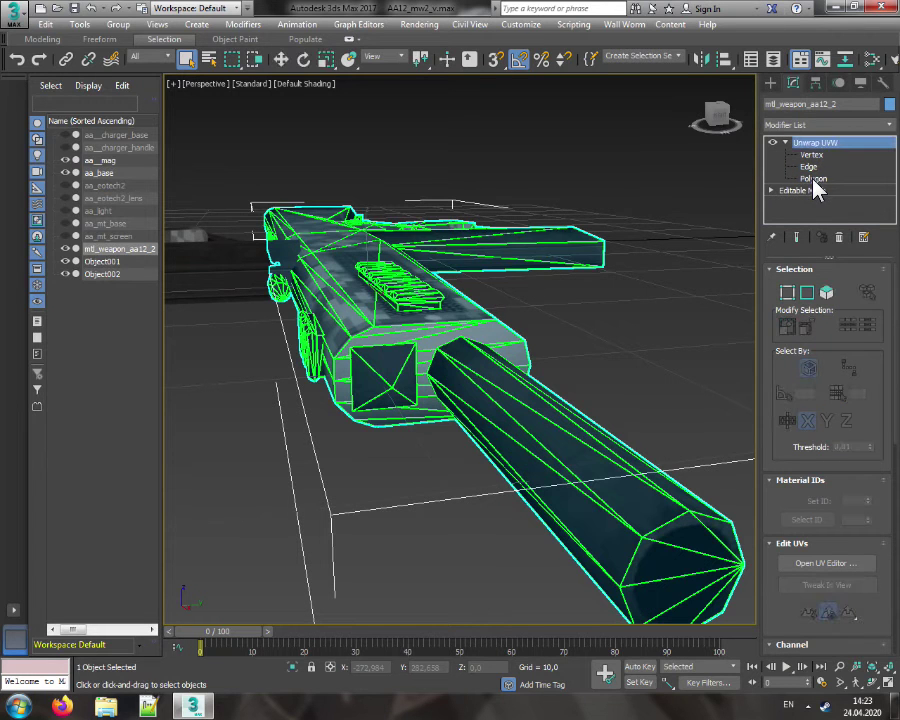
click(391, 333)
ctrl+click(365, 346)
ctrl+click(445, 343)
ctrl+click(428, 359)
ctrl+click(427, 373)
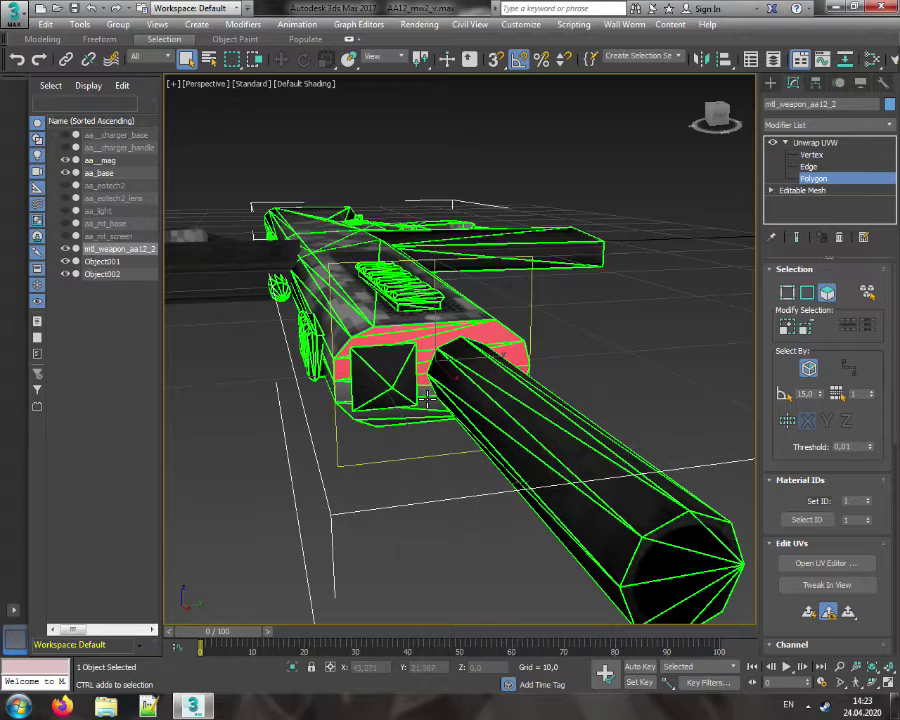
ctrl+click(423, 385)
ctrl+click(425, 399)
ctrl+click(409, 417)
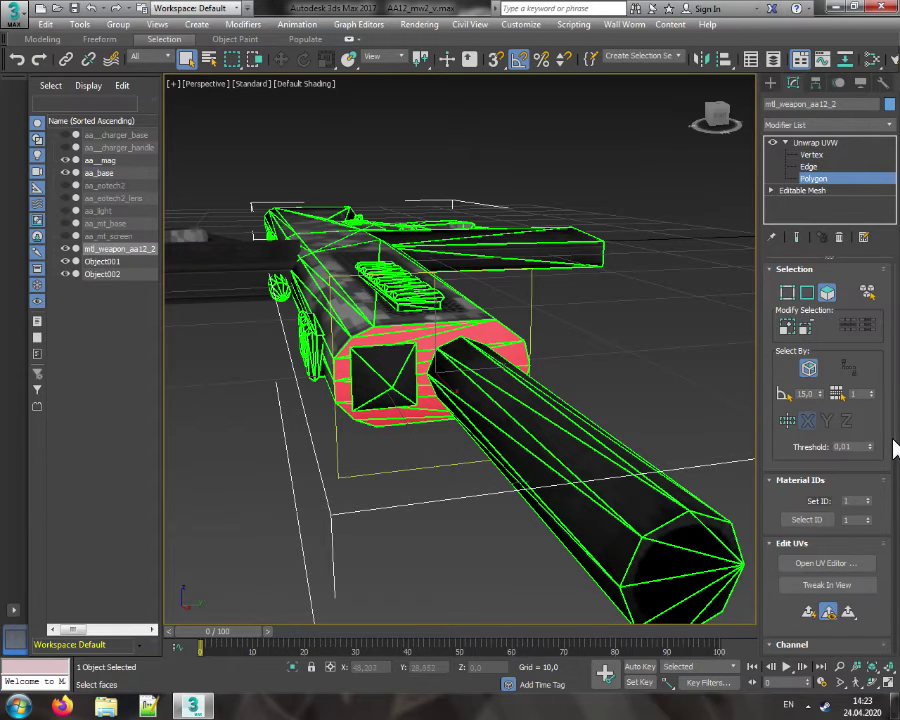
Open the UV editor full-screen and show the weapon texture Map #1 as its background
drag(893, 447, 893, 485)
drag(895, 398, 887, 454)
click(826, 477)
click(447, 63)
click(850, 43)
click(828, 80)
Examine where the selected front face polygons lie on the weapon texture
middle_drag(315, 195, 501, 239)
scroll(342, 203, up, 7)
middle_drag(393, 212, 380, 314)
scroll(380, 308, down, 3)
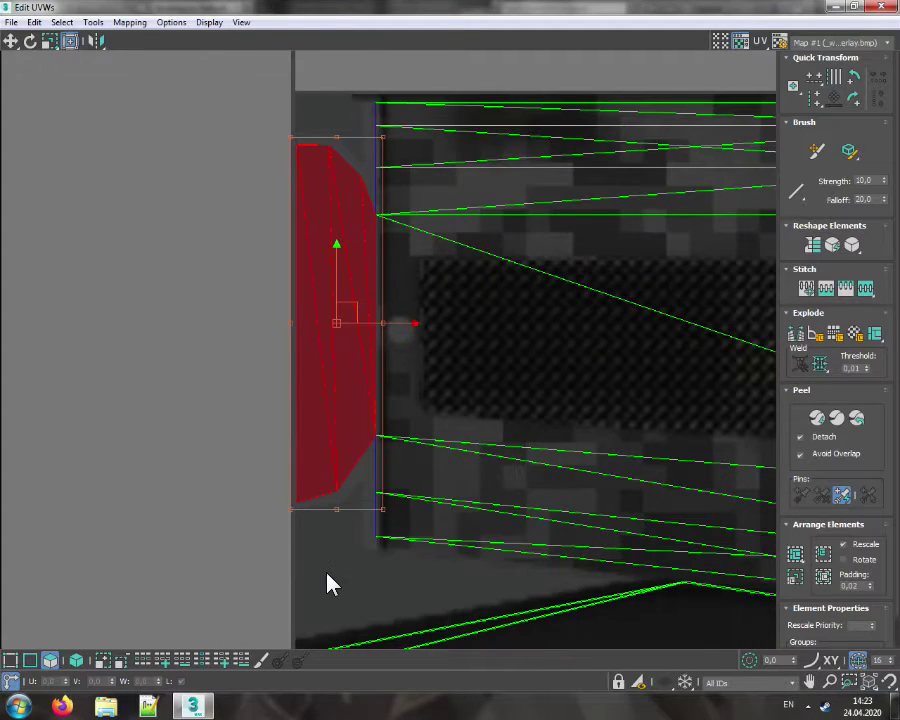
middle_drag(370, 599, 295, 506)
scroll(345, 575, down, 3)
scroll(295, 506, down, 2)
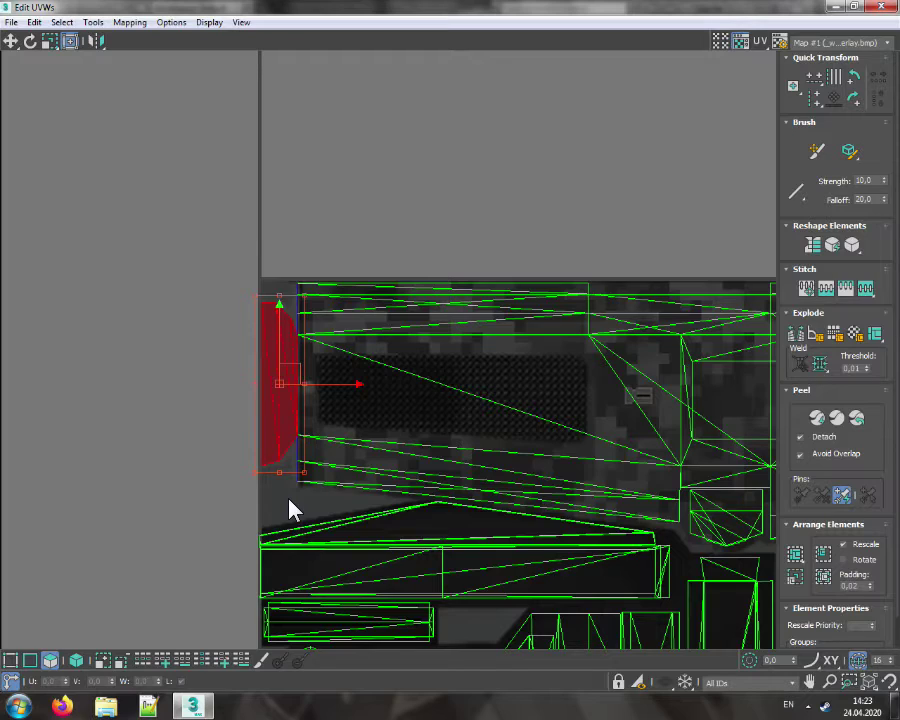
Examine the muzzle cap's UV island over the texture, along with the rest of the UV layout
middle_drag(332, 495, 340, 207)
scroll(310, 413, up, 3)
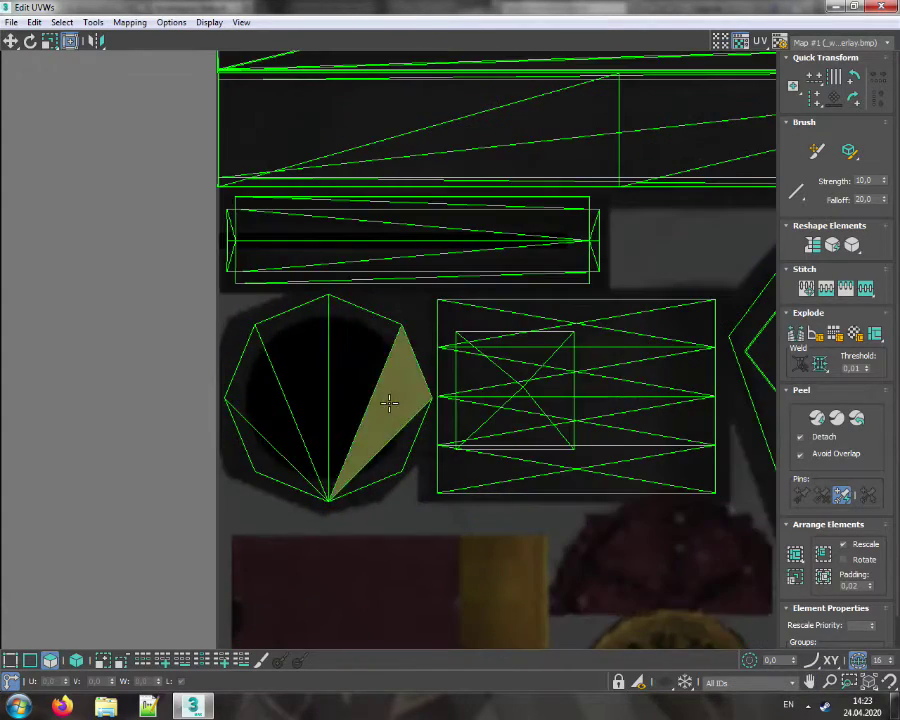
middle_drag(368, 520, 363, 532)
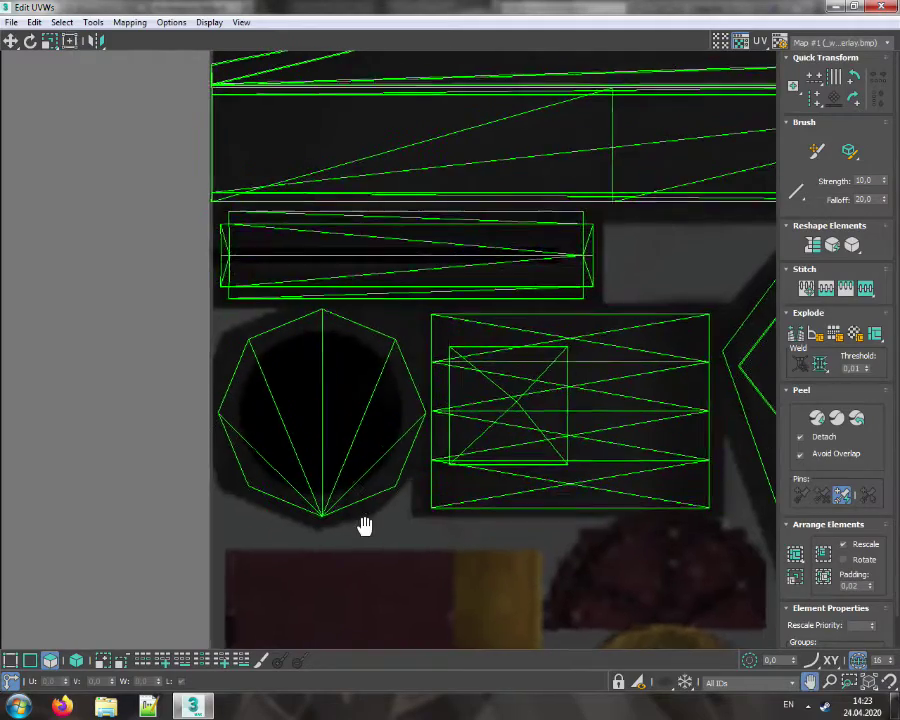
scroll(334, 444, up, 3)
scroll(424, 560, down, 8)
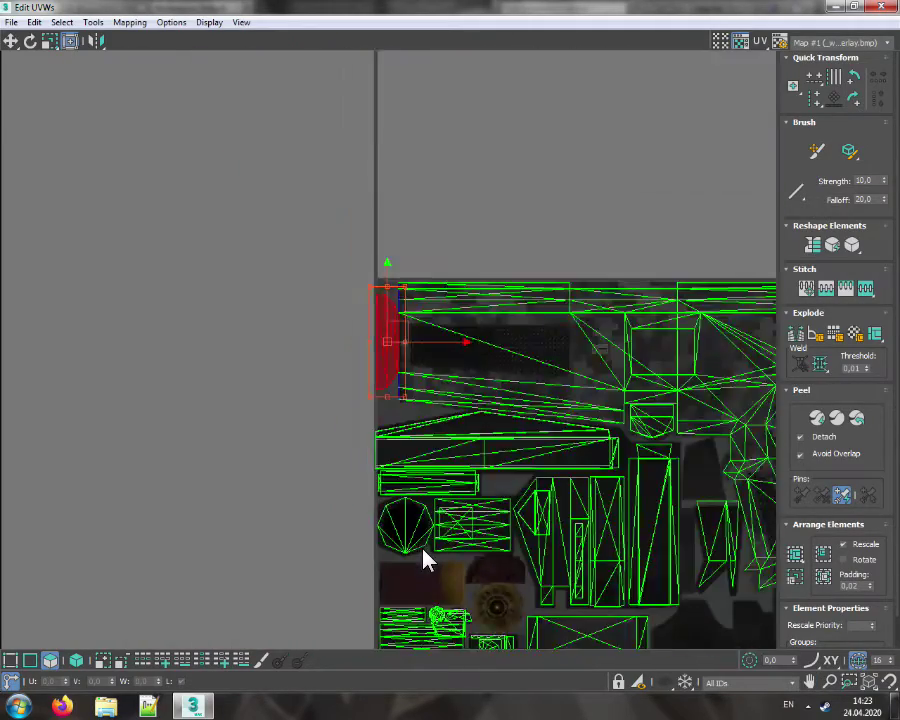
middle_drag(426, 563, 331, 394)
key(ctrl+f)
middle_drag(520, 454, 530, 476)
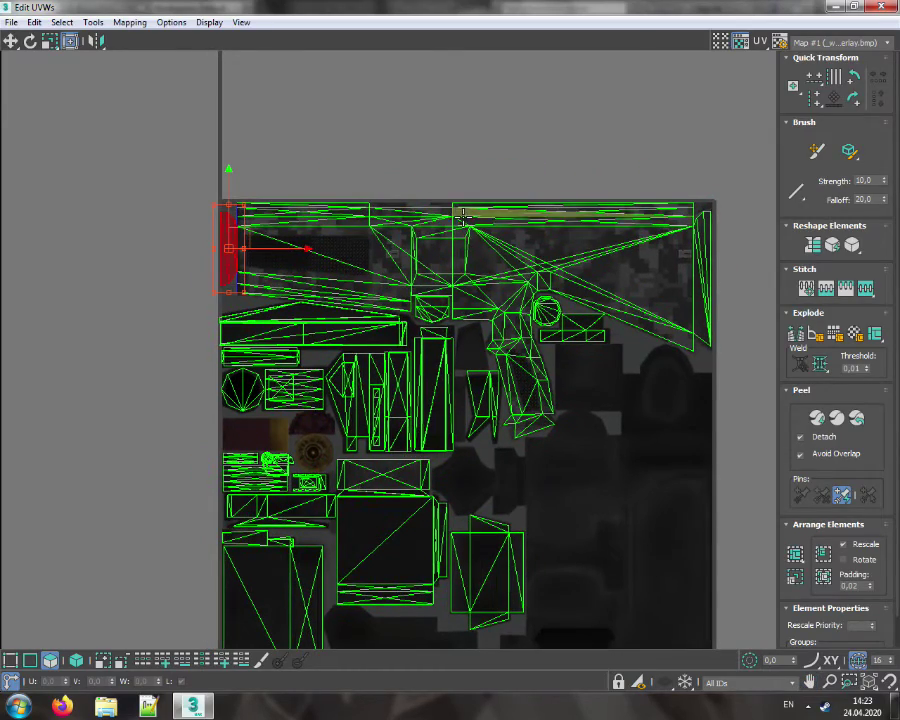
Close the UV editor and collapse the Unwrap UVW modifier into the editable mesh
click(882, 7)
right_click(812, 140)
click(756, 283)
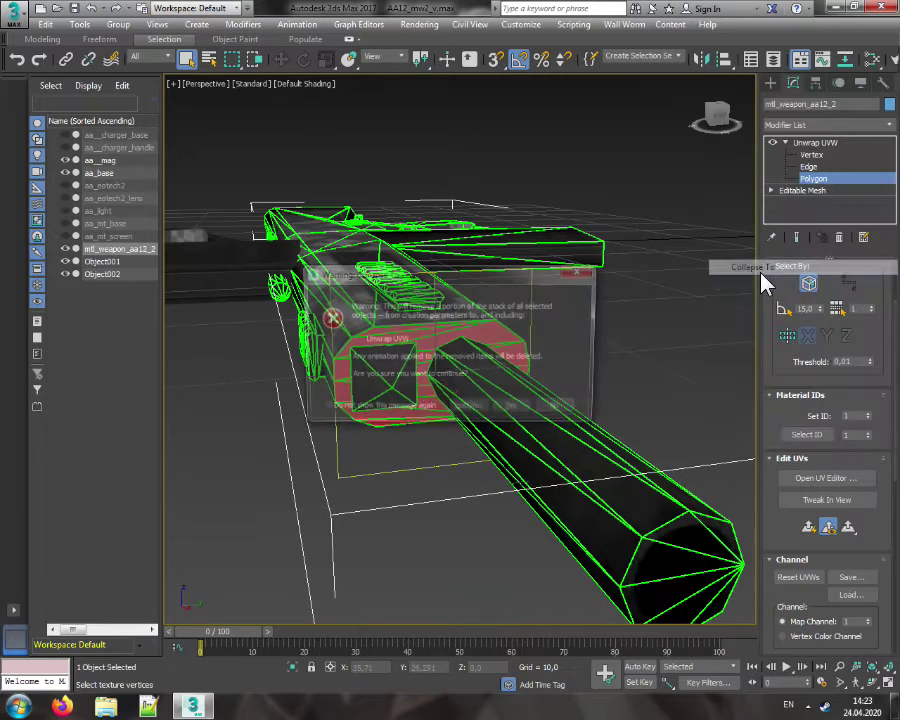
click(514, 406)
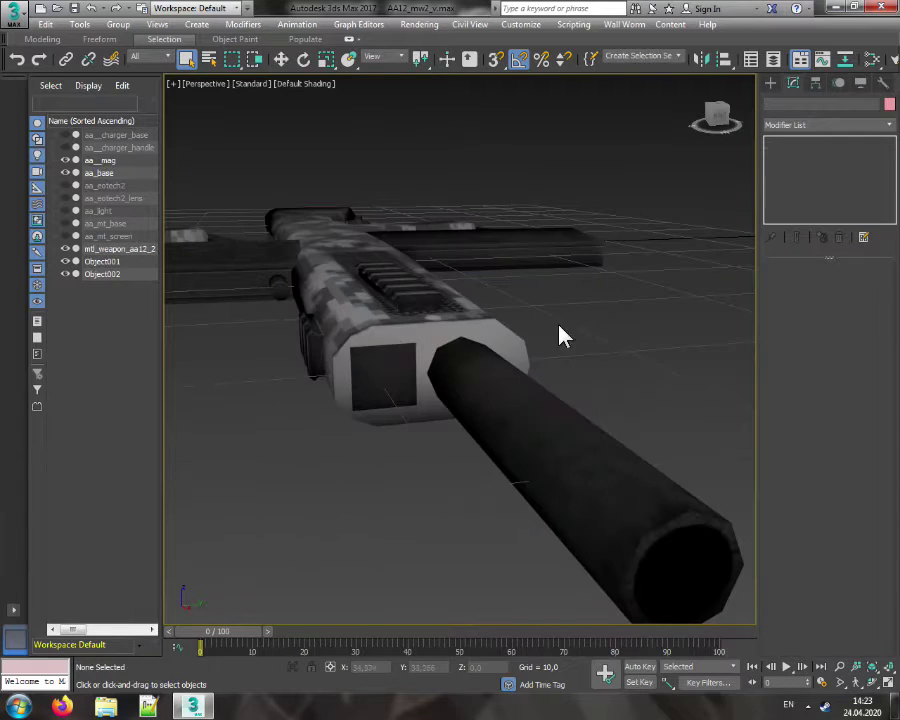
Clear the front face polygon selection on the collapsed mesh and leave Polygon level
click(772, 142)
click(800, 190)
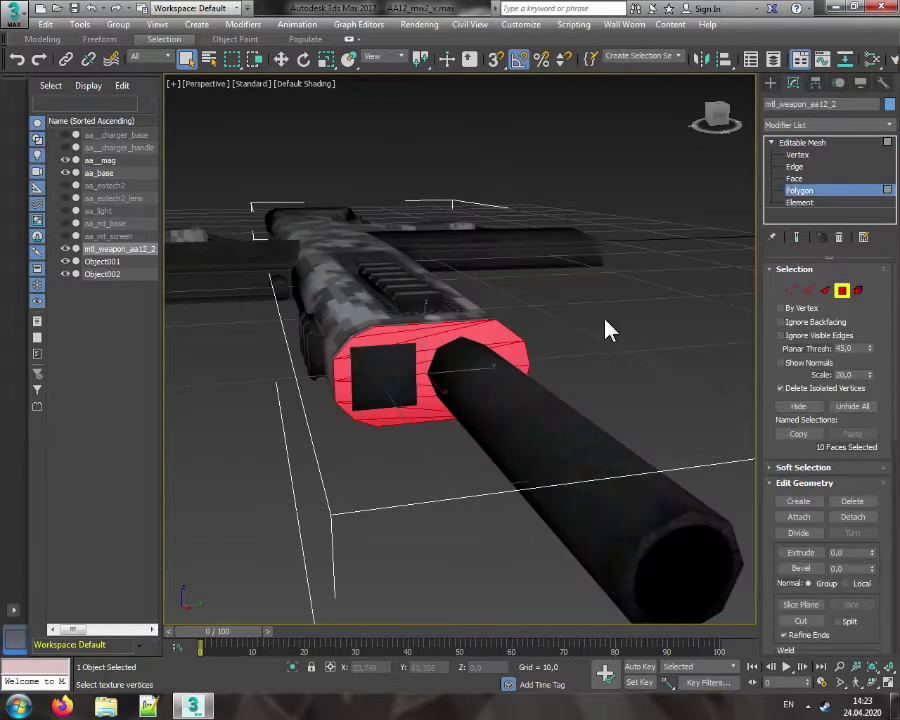
click(604, 325)
click(802, 142)
middle_drag(600, 430, 551, 328)
Delete every polygon of the imported weapon except the muzzle end cap by inverting the cap selection
click(799, 190)
click(521, 299)
ctrl+click(502, 328)
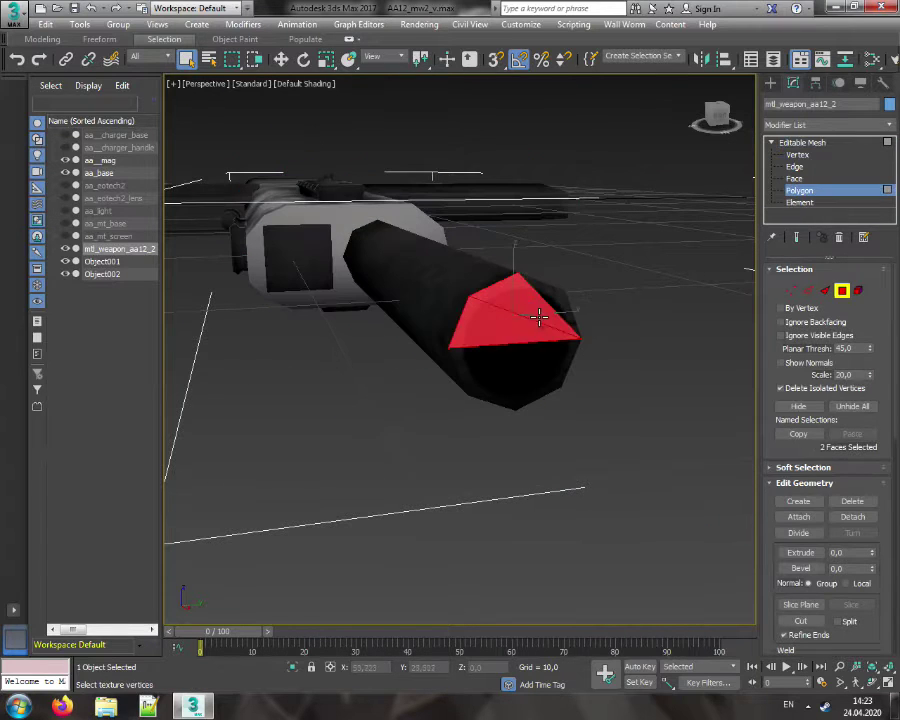
ctrl+click(559, 298)
ctrl+click(528, 381)
alt+middle_drag(548, 386, 514, 369)
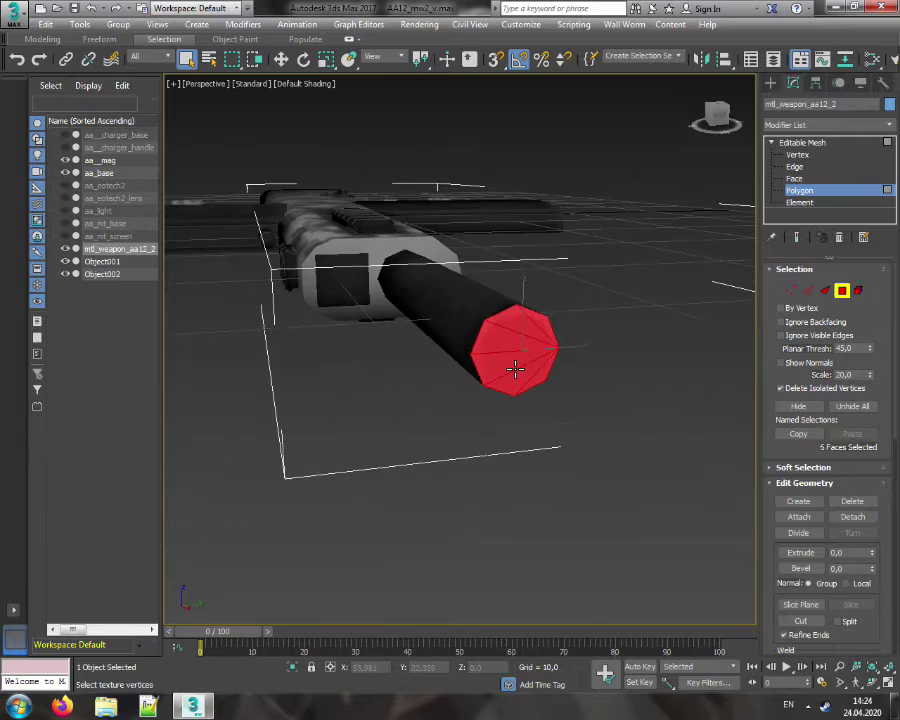
key(ctrl+i)
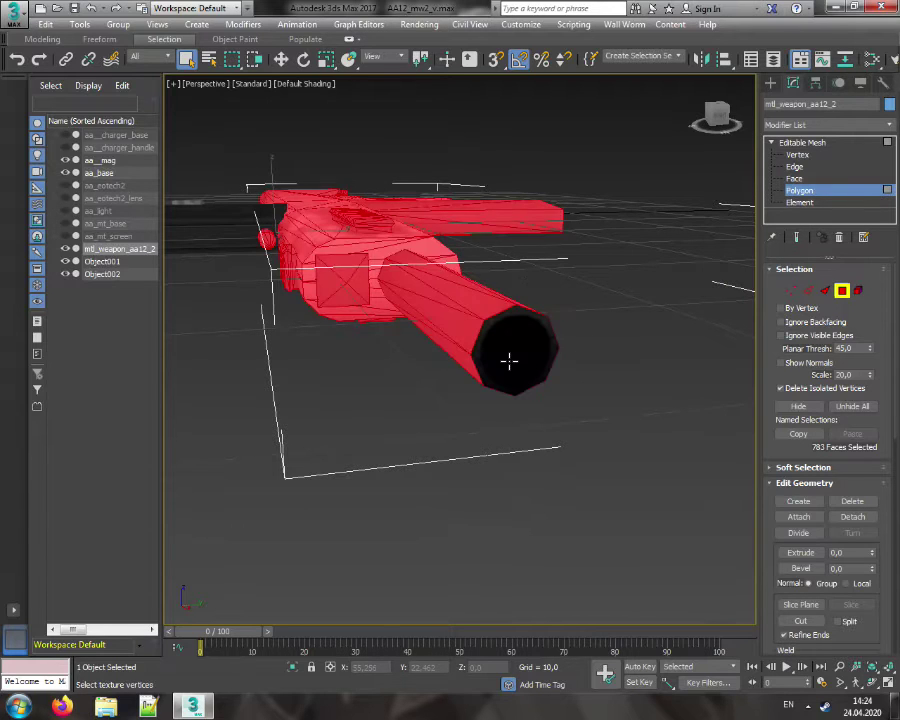
key(Delete)
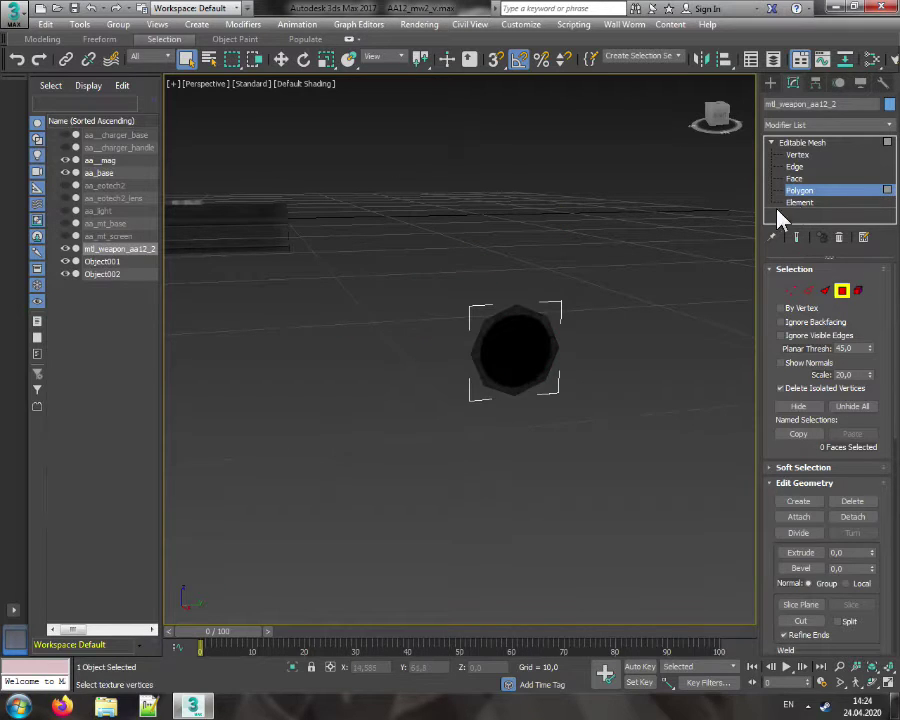
Hide every object except the barrel cylinder Object001
click(526, 400)
scroll(522, 384, down, 5)
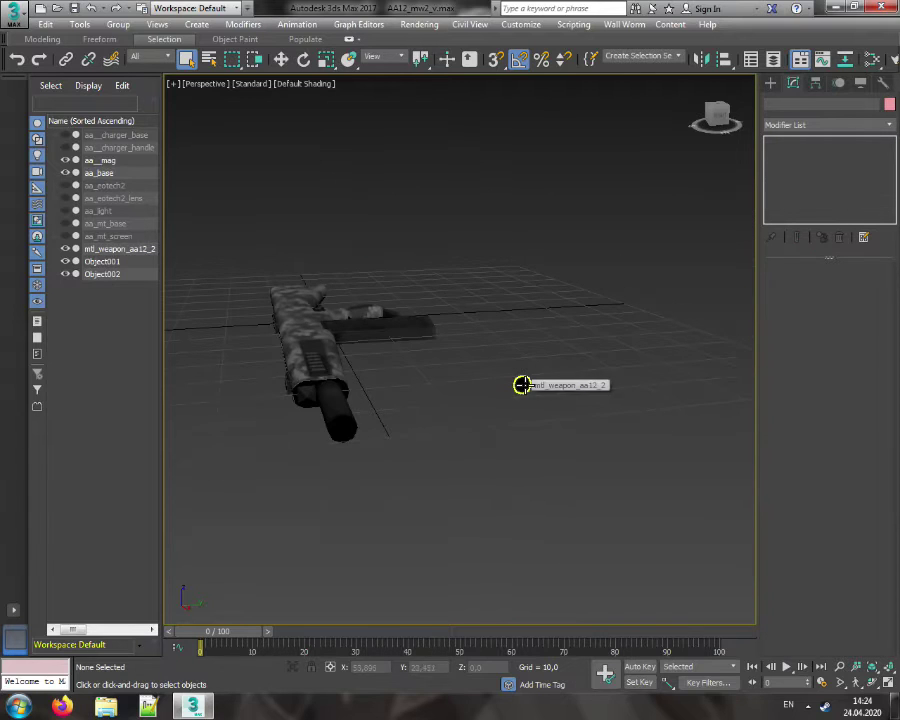
click(332, 416)
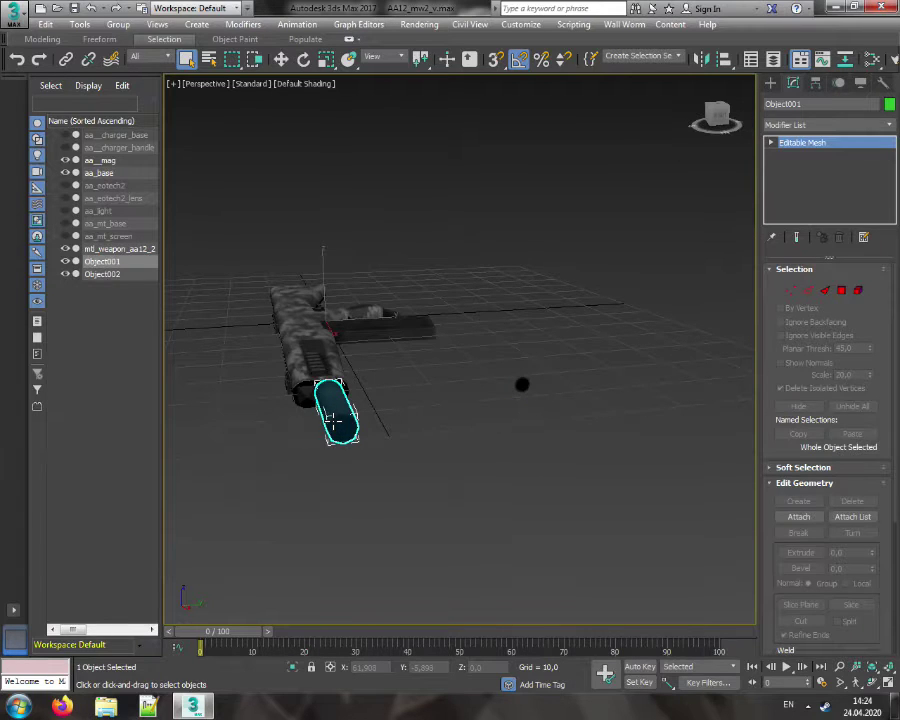
right_click(335, 428)
click(370, 366)
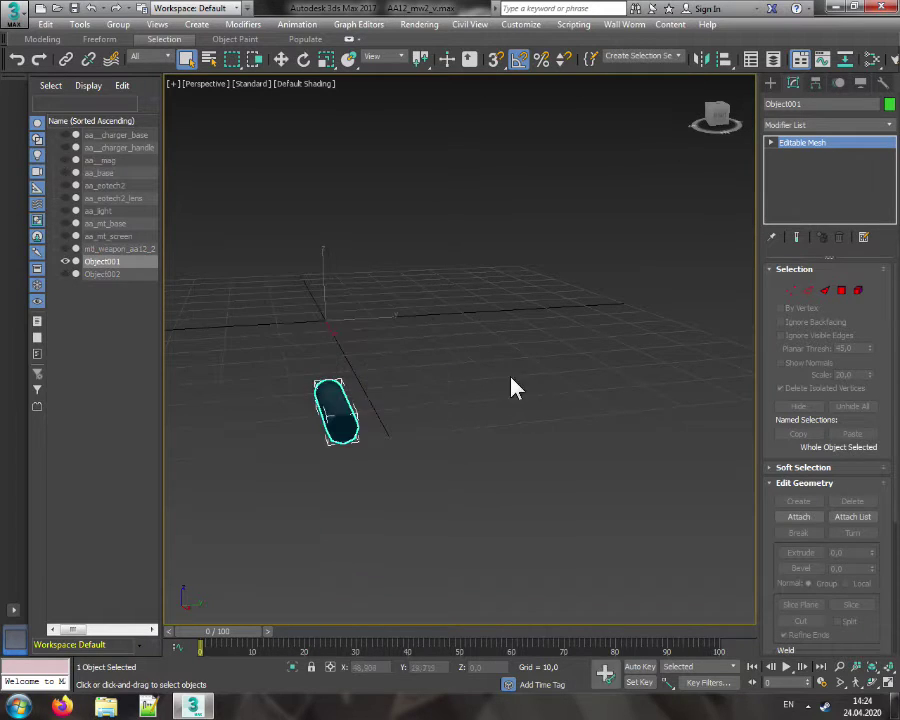
Show the mtl_weapon_aa12_2 muzzle cap again and attach it to the barrel cylinder
click(65, 249)
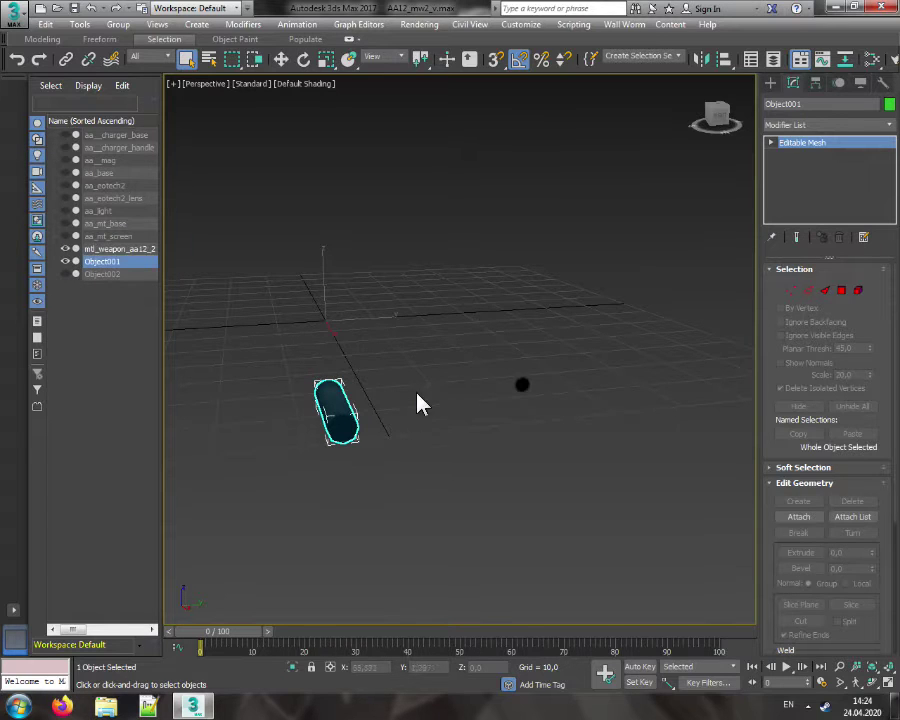
click(798, 517)
click(522, 385)
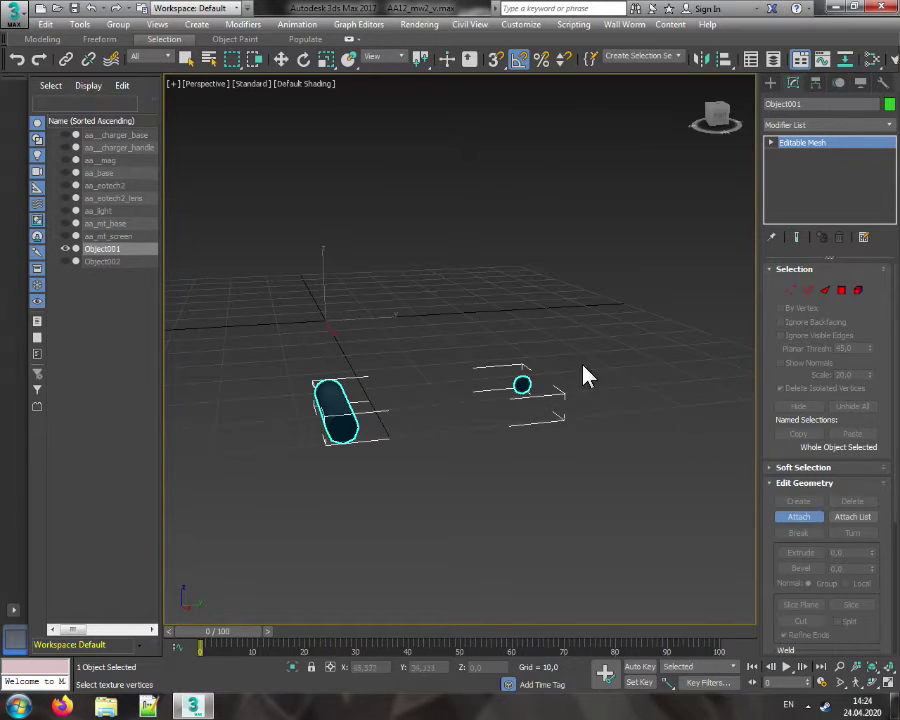
At Element level, move the cap element in front of the barrel cylinder's open end
click(771, 142)
click(800, 202)
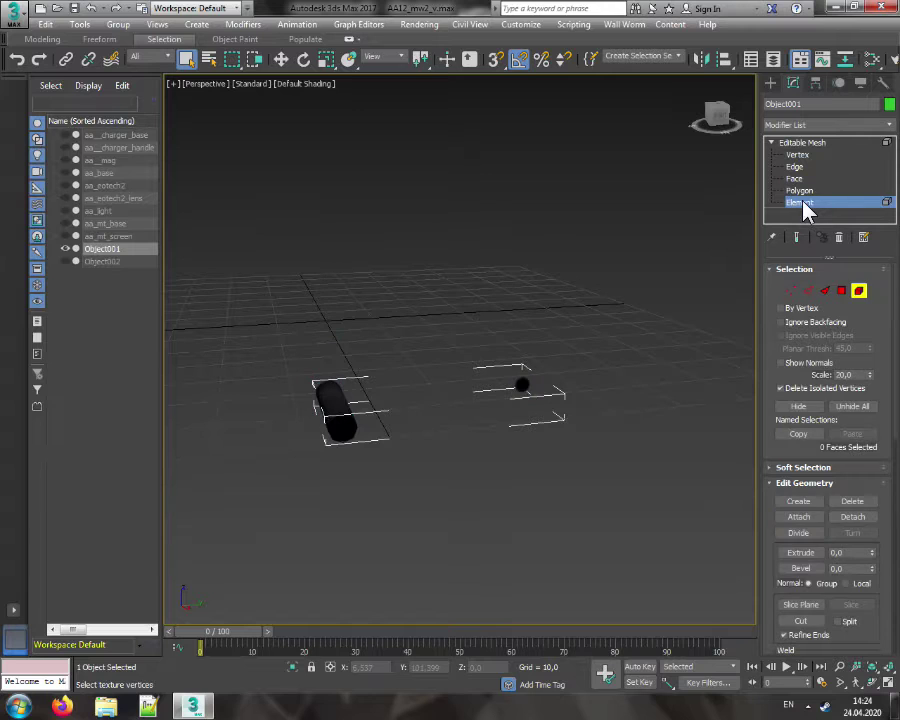
key(w)
alt+middle_drag(542, 386, 636, 438)
drag(563, 429, 360, 500)
click(551, 413)
scroll(364, 474, up, 5)
click(368, 458)
middle_drag(342, 460, 456, 464)
drag(717, 117, 627, 228)
middle_drag(627, 228, 671, 292)
drag(720, 118, 686, 106)
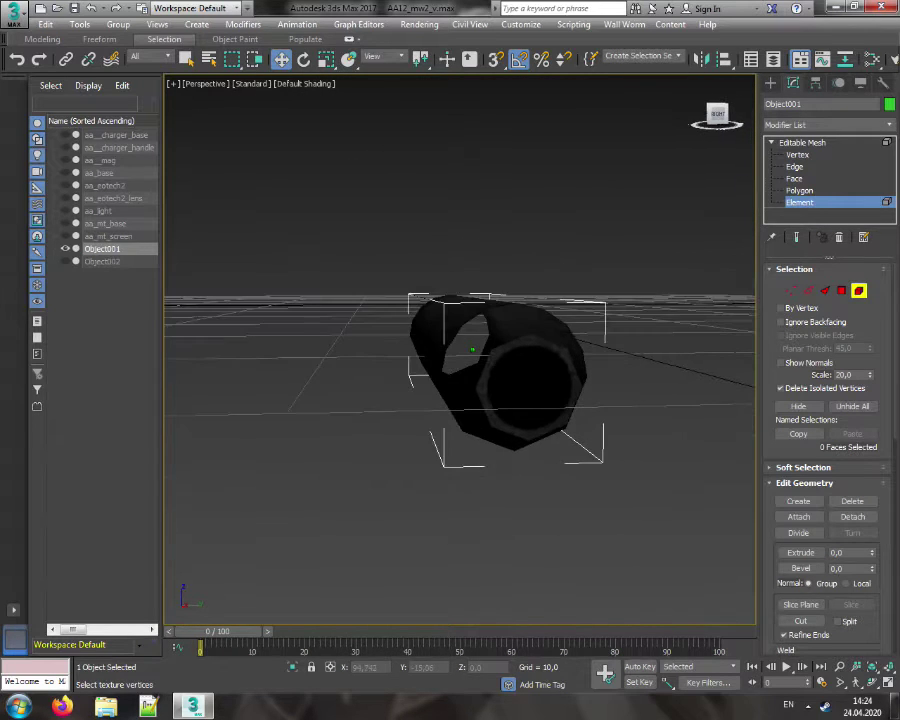
Target-weld the cap's lowest vertex and the three on its negative Y side to the matching barrel rim vertices
click(306, 84)
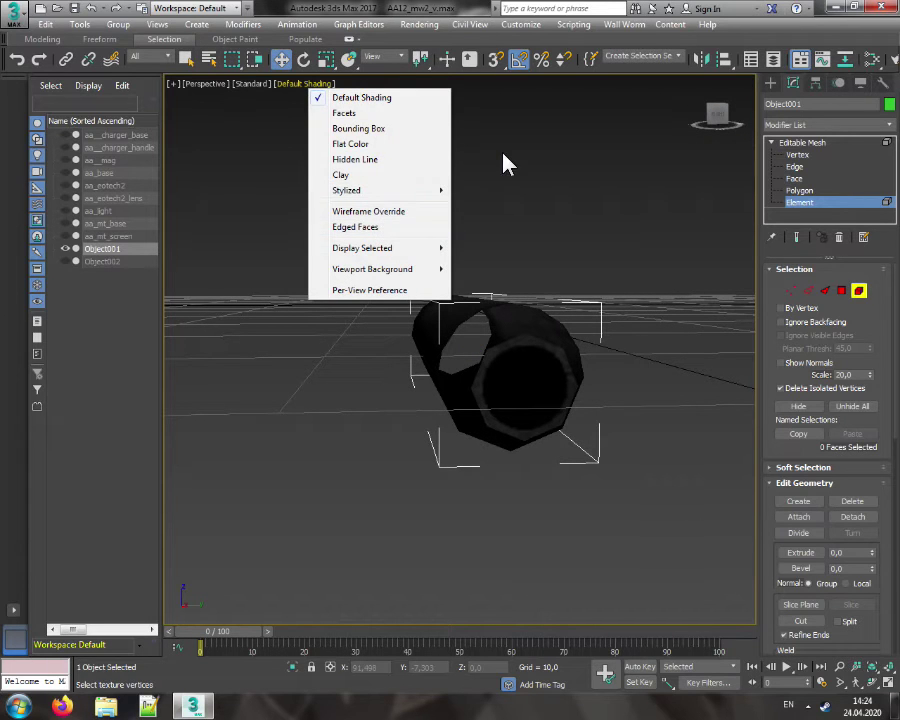
click(810, 155)
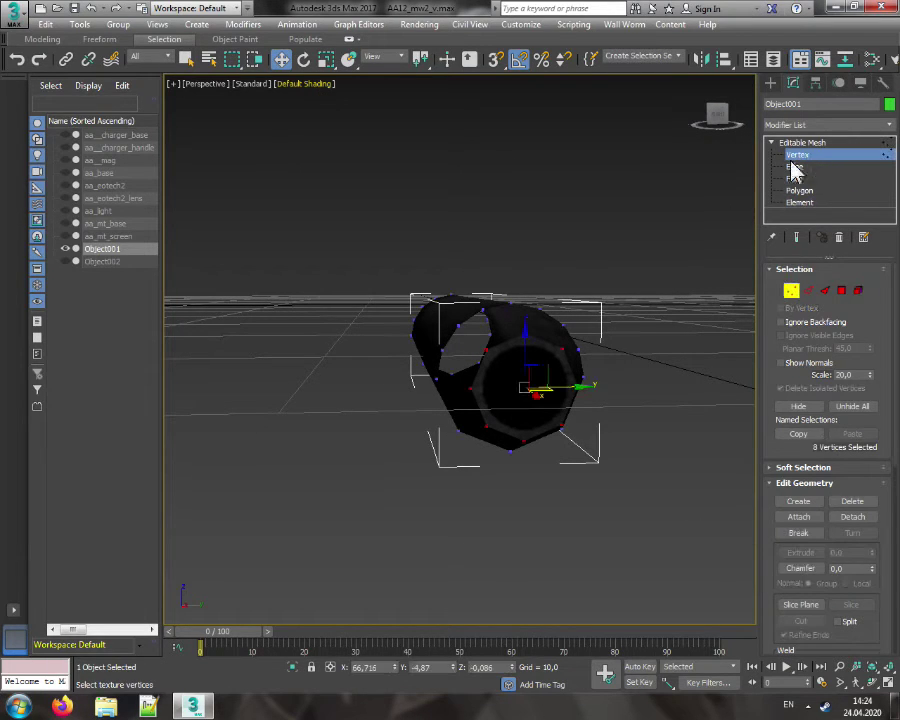
click(524, 368)
scroll(526, 374, up, 5)
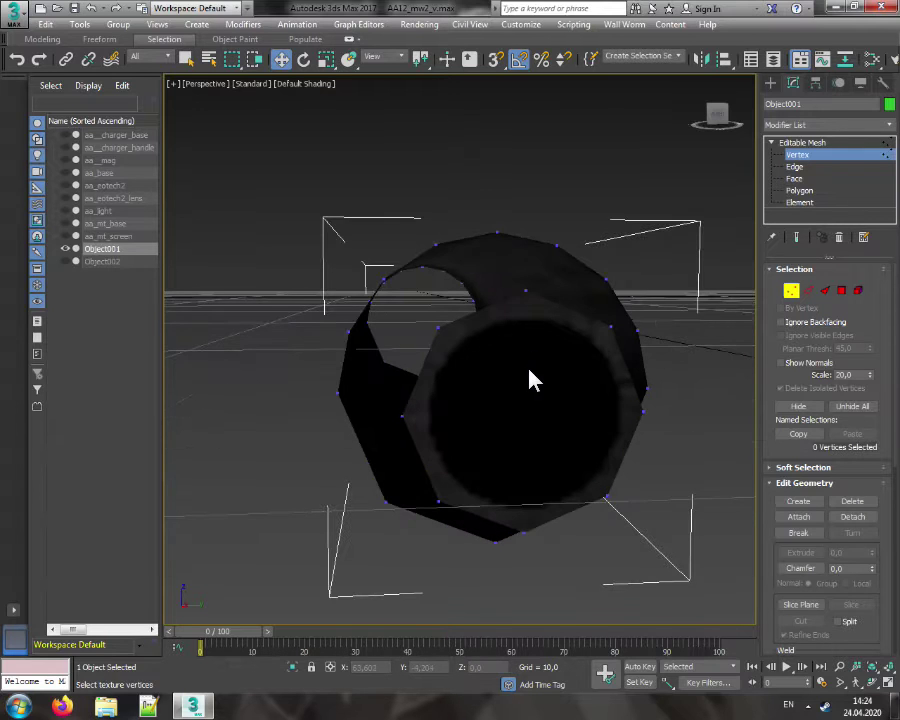
middle_drag(532, 378, 435, 347)
mouse_move(718, 122)
mouse_down()
mouse_move(760, 142)
mouse_move(710, 116)
mouse_up()
middle_drag(668, 297, 659, 280)
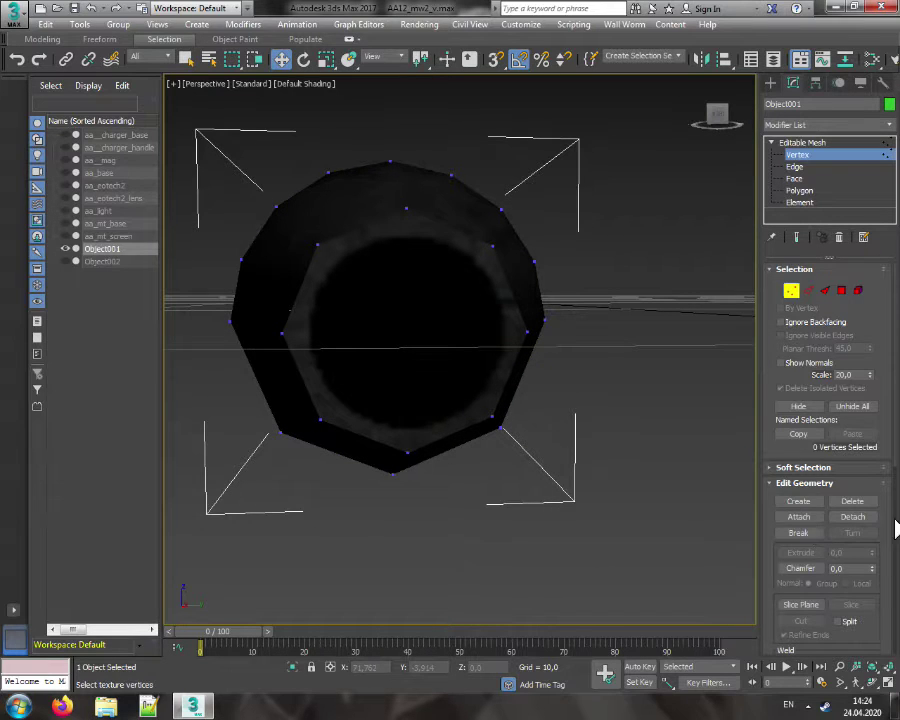
scroll(895, 473, down, 3)
scroll(893, 478, down, 1)
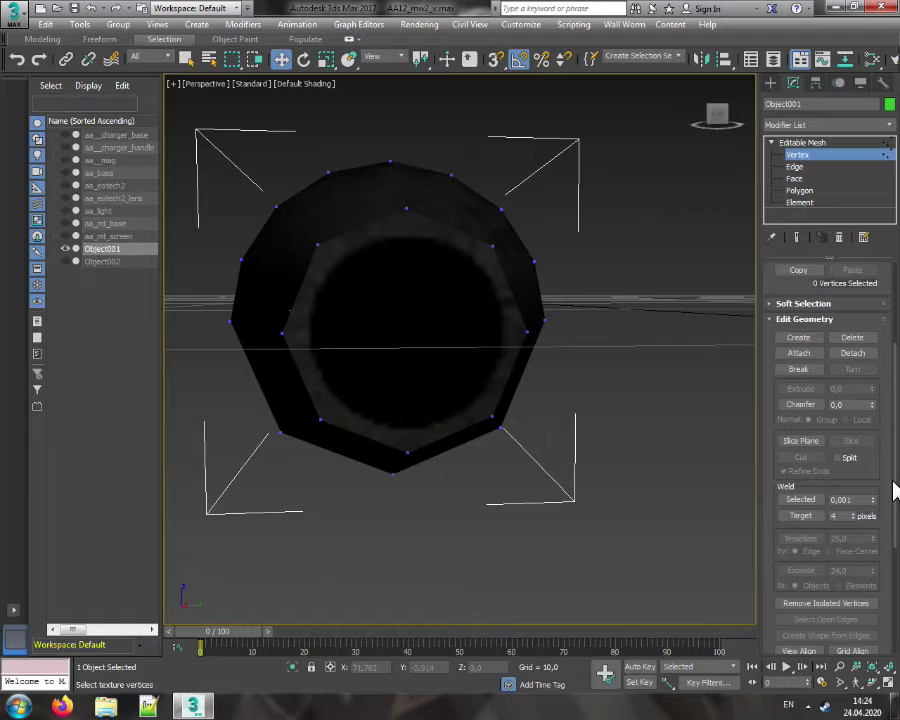
click(787, 518)
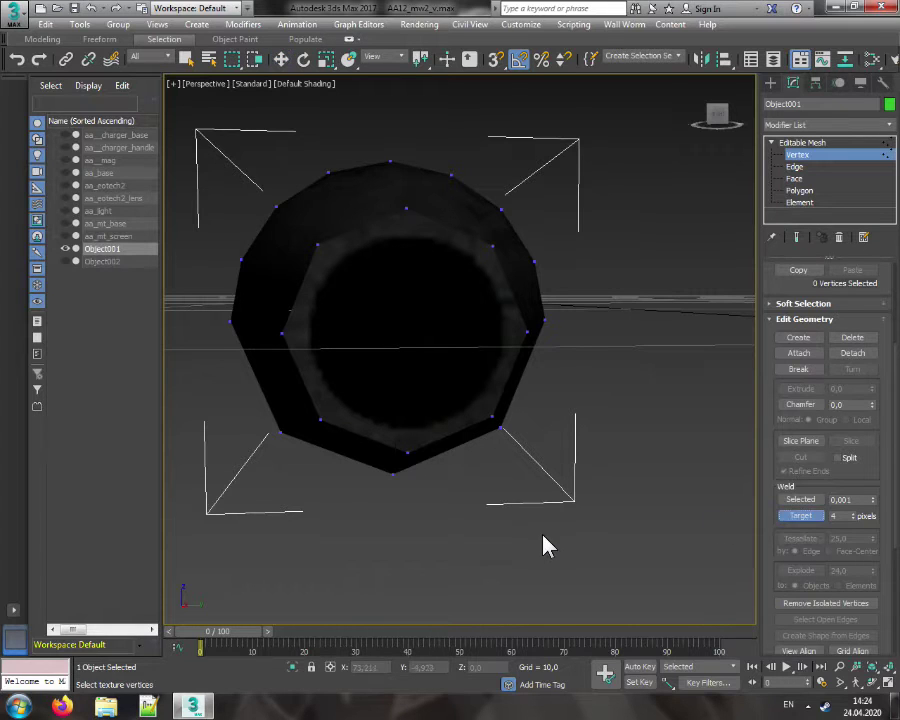
drag(409, 454, 394, 475)
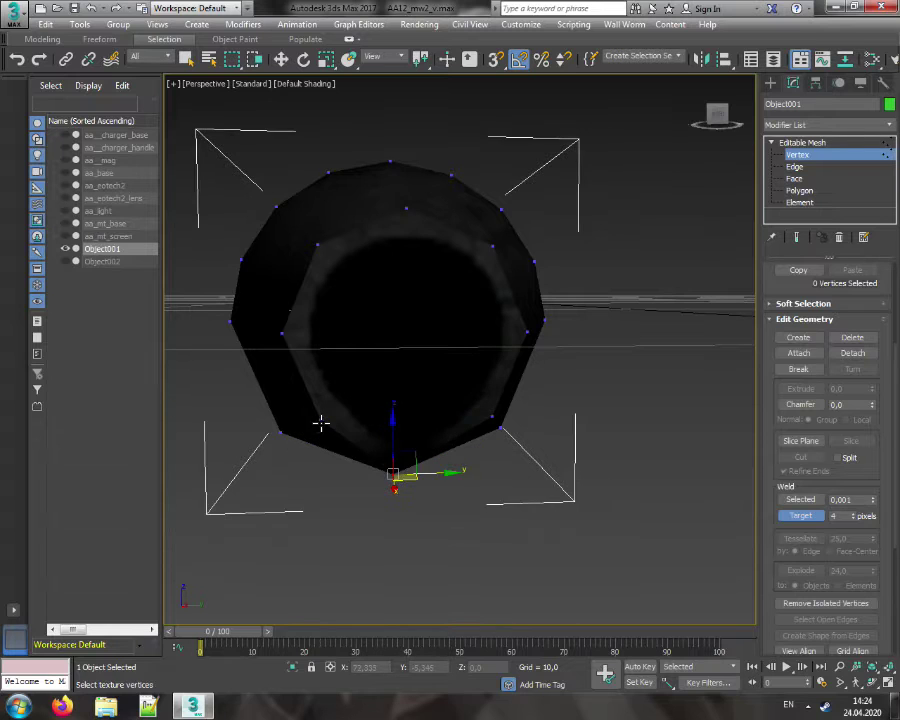
drag(320, 424, 281, 432)
drag(281, 333, 231, 321)
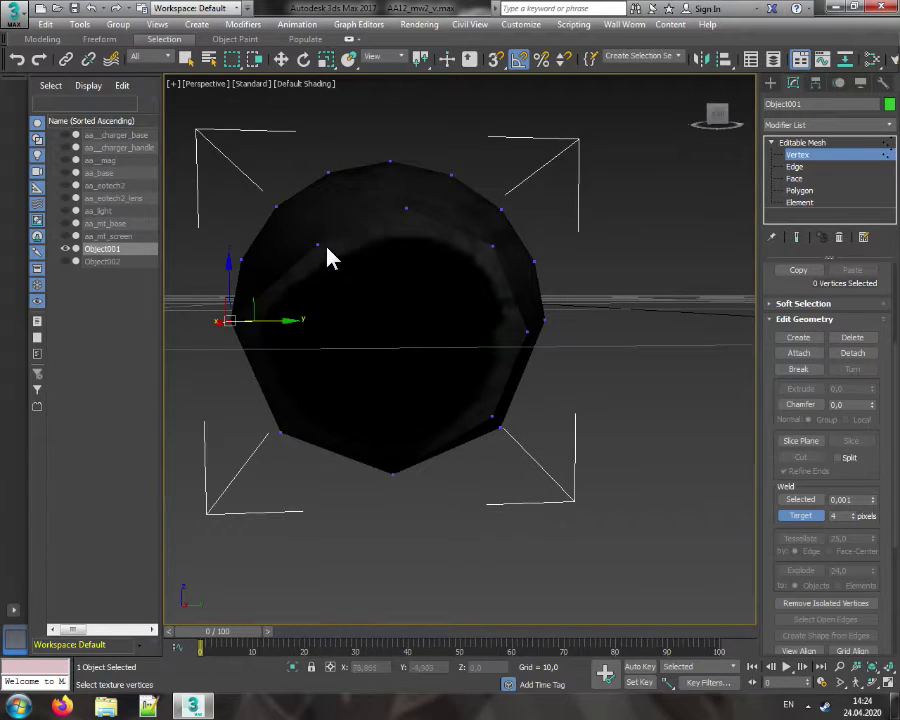
drag(321, 247, 280, 209)
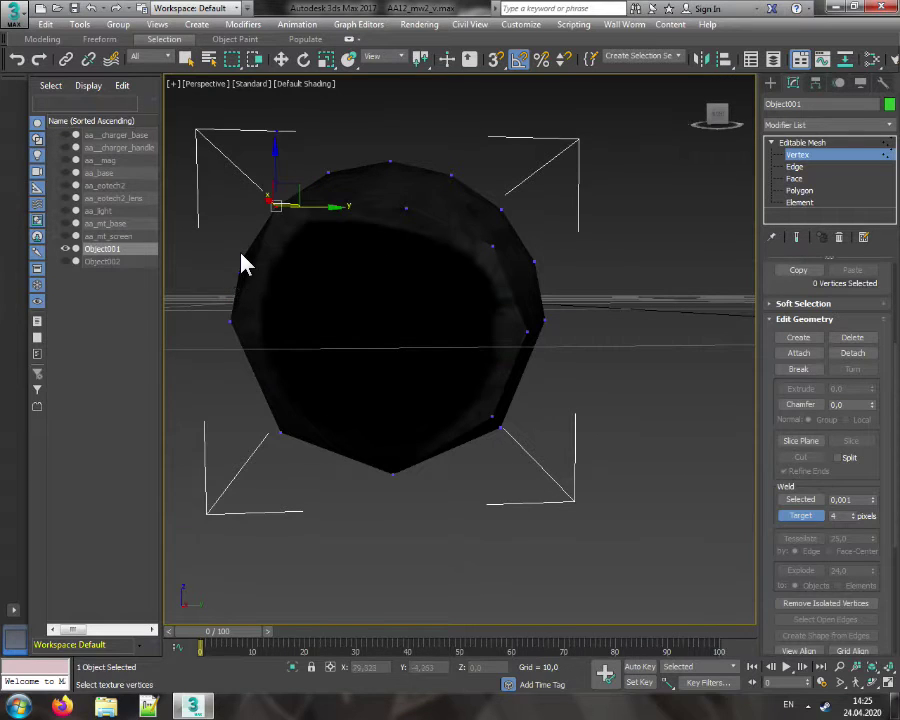
Target-weld the cap's topmost vertex and the three on its positive Y side to the barrel rim, then end target welding
drag(410, 208, 392, 163)
drag(493, 246, 503, 209)
drag(527, 332, 544, 319)
click(500, 425)
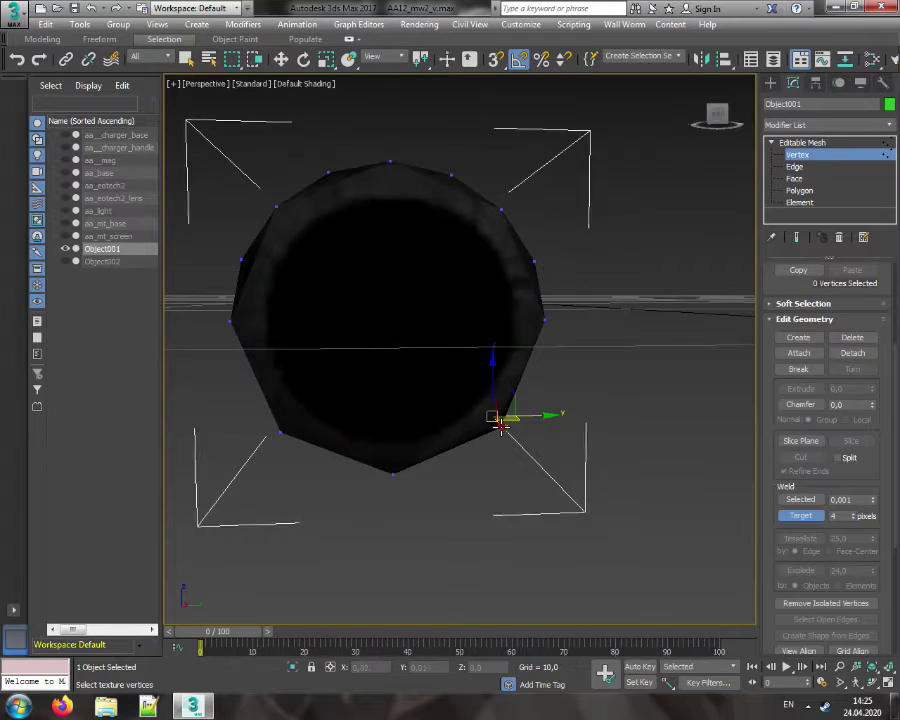
drag(503, 427, 501, 428)
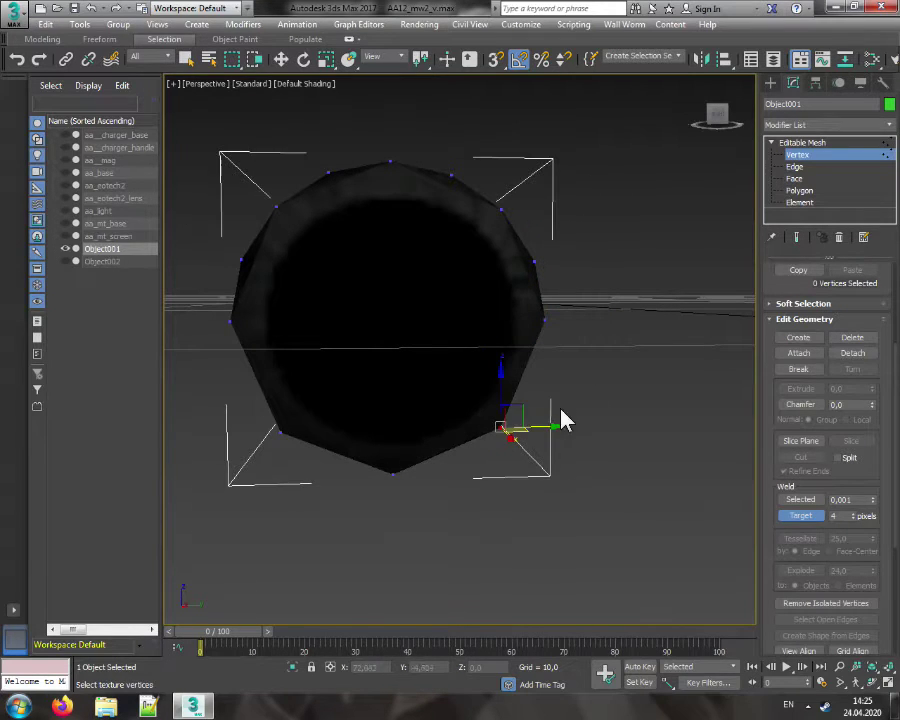
click(800, 516)
Set the viewport shading to Clay and view the welded barrel end at an angle
click(304, 84)
click(340, 176)
drag(712, 120, 690, 165)
Select the whole barrel element and auto smooth it with a 45 threshold
click(800, 202)
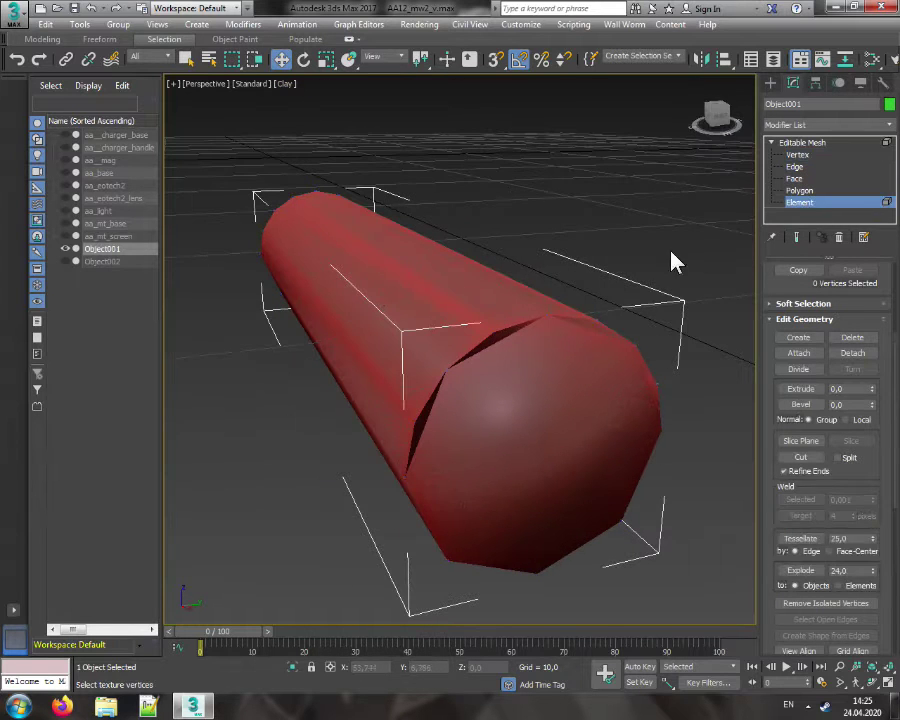
click(530, 300)
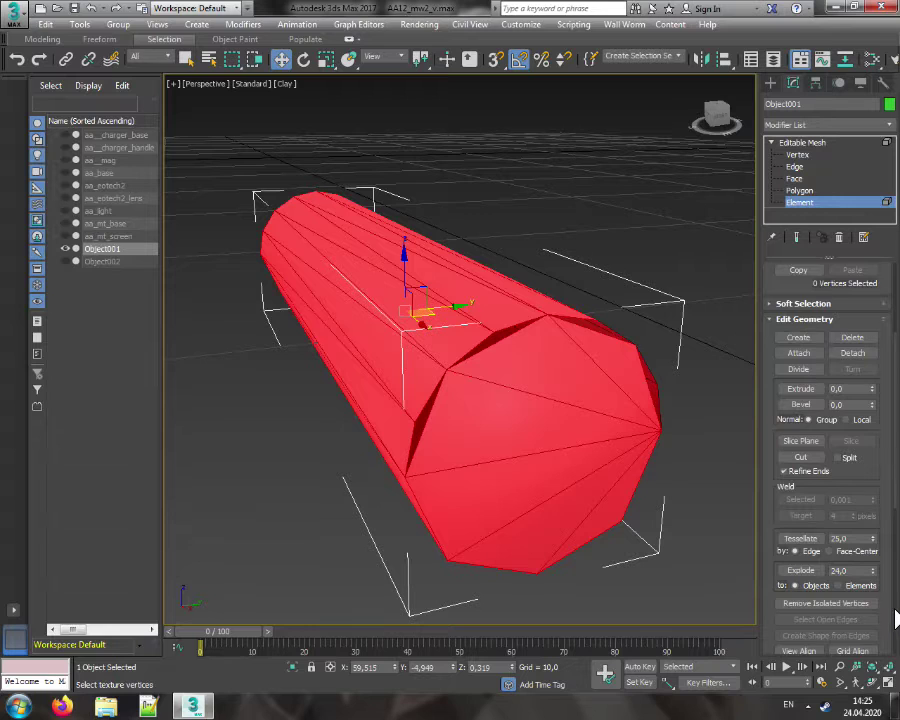
scroll(845, 580, down, 5)
text(45)
click(790, 575)
click(624, 256)
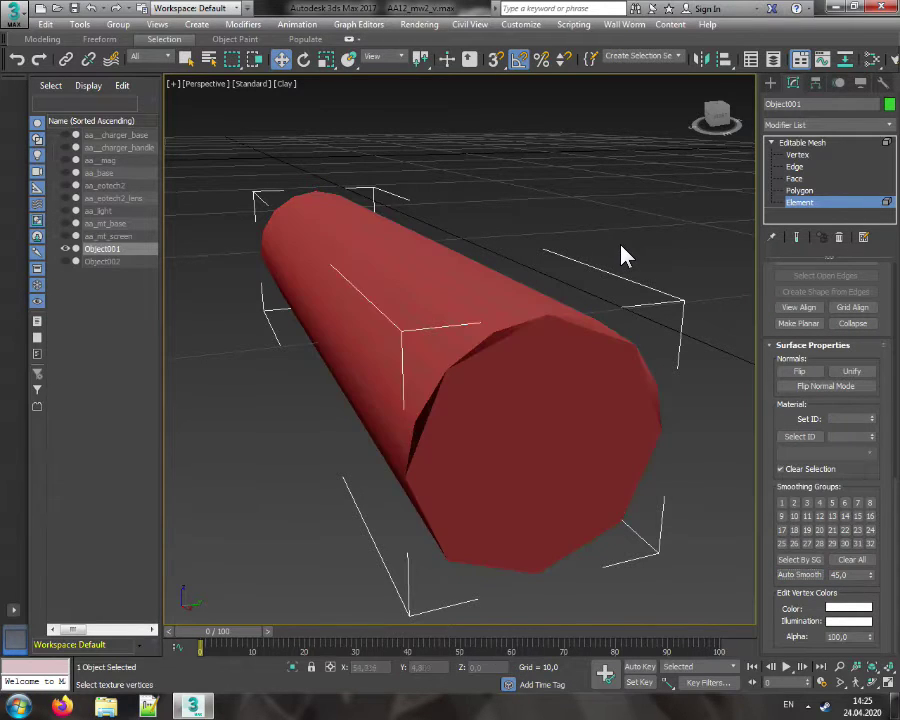
Examine the gaps between the cap's edge and the barrel rim up close
mouse_move(709, 114)
mouse_down()
mouse_move(672, 102)
mouse_move(707, 116)
mouse_up()
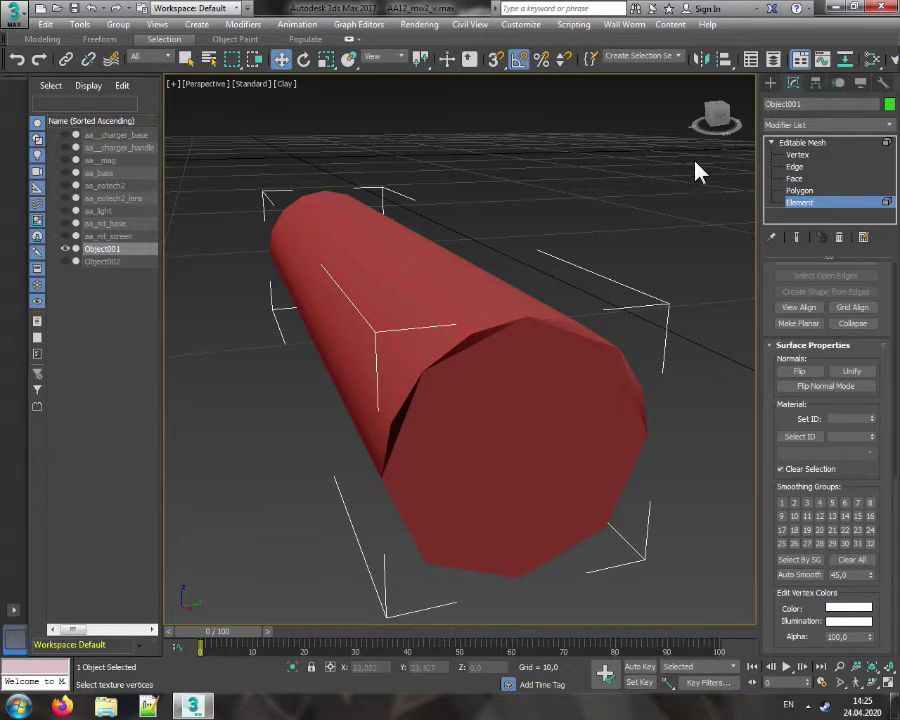
drag(709, 114, 686, 134)
scroll(492, 404, down, 3)
mouse_move(424, 342)
alt+middle_down()
mouse_move(370, 344)
mouse_move(396, 240)
mouse_move(456, 200)
mouse_move(461, 340)
mouse_move(424, 342)
alt+middle_up()
scroll(495, 407, up, 5)
middle_drag(488, 412, 481, 349)
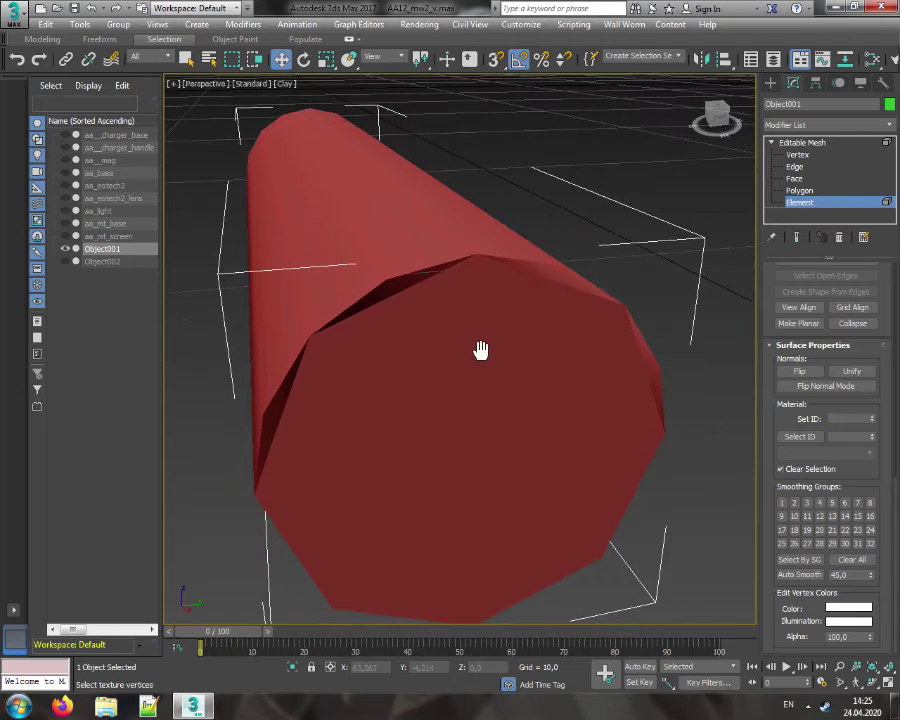
click(812, 157)
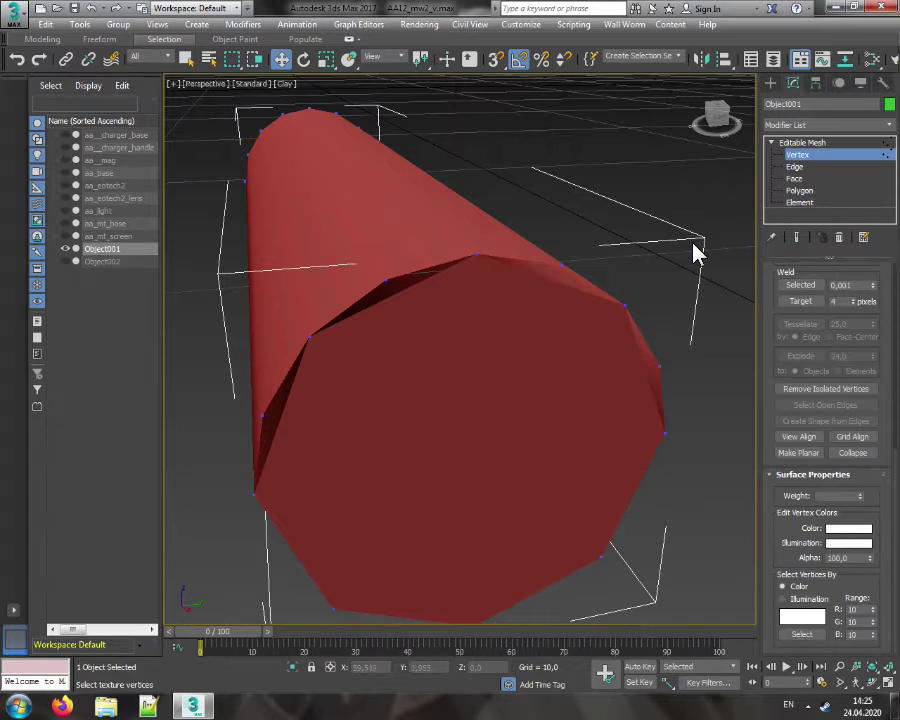
Create a triangular polygon filling the rim gap beside the cap's topmost vertex on the negative Y side
click(800, 190)
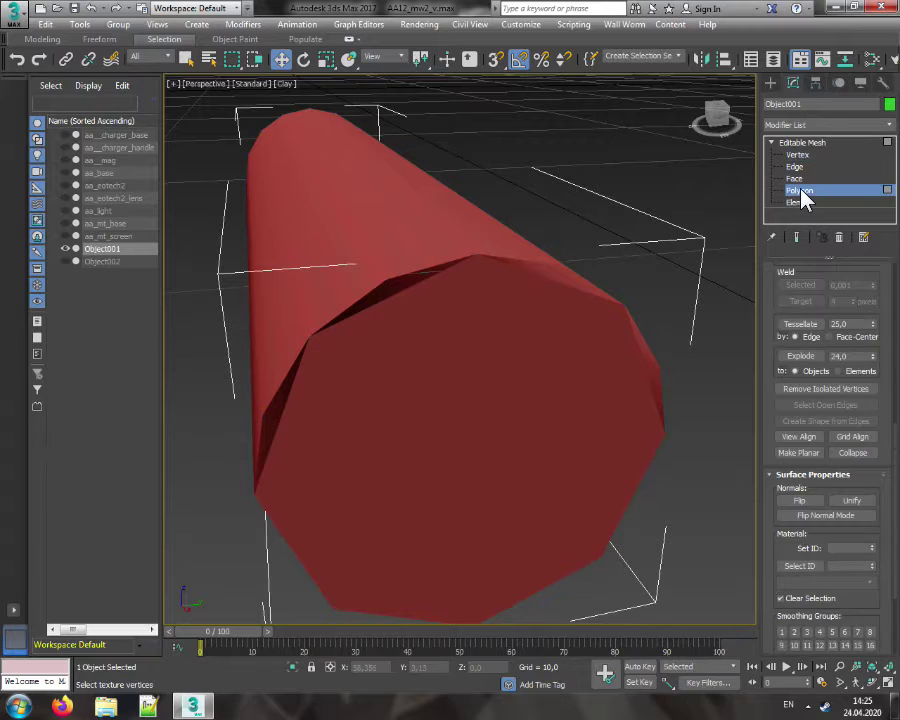
click(289, 85)
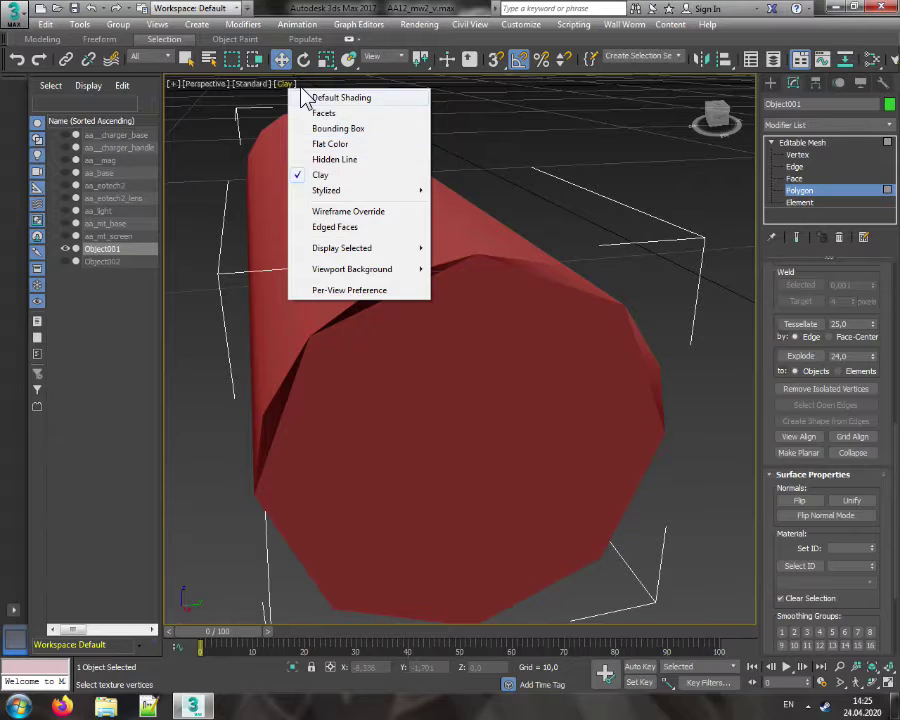
click(284, 84)
click(402, 7)
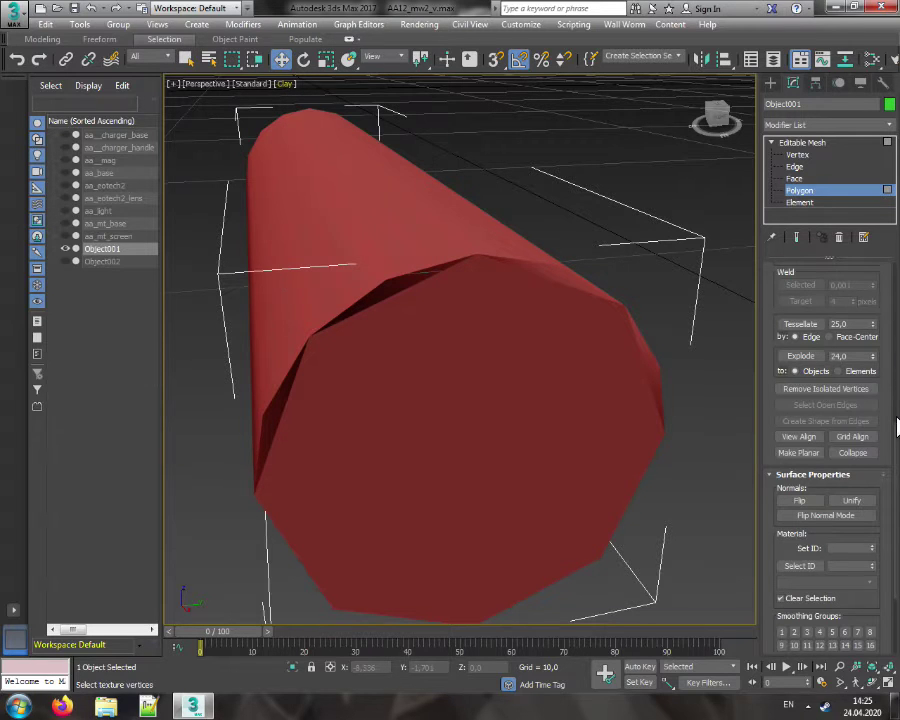
scroll(896, 400, up, 5)
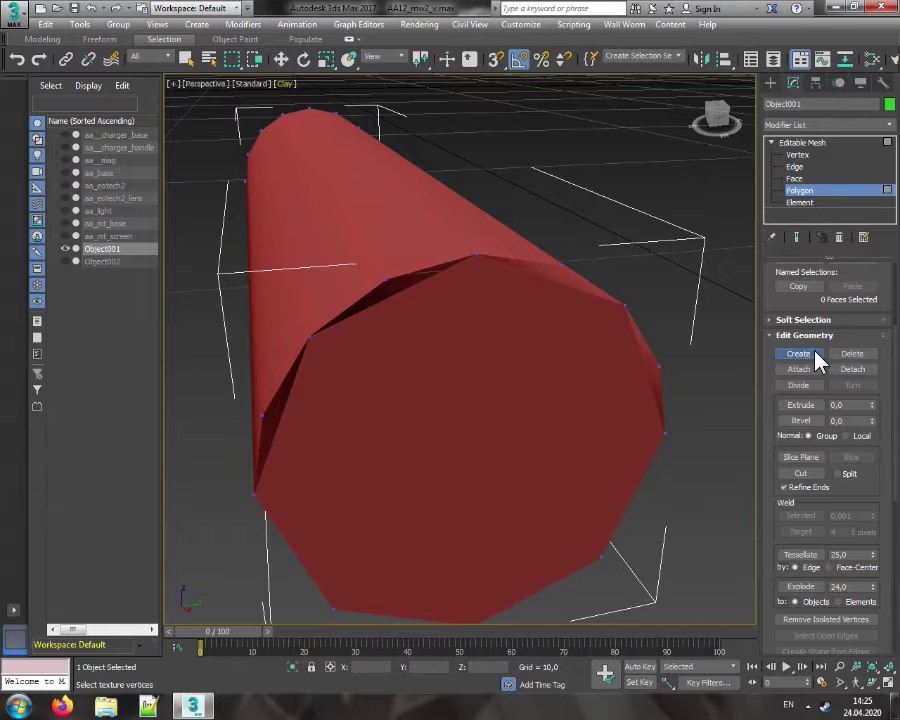
click(800, 354)
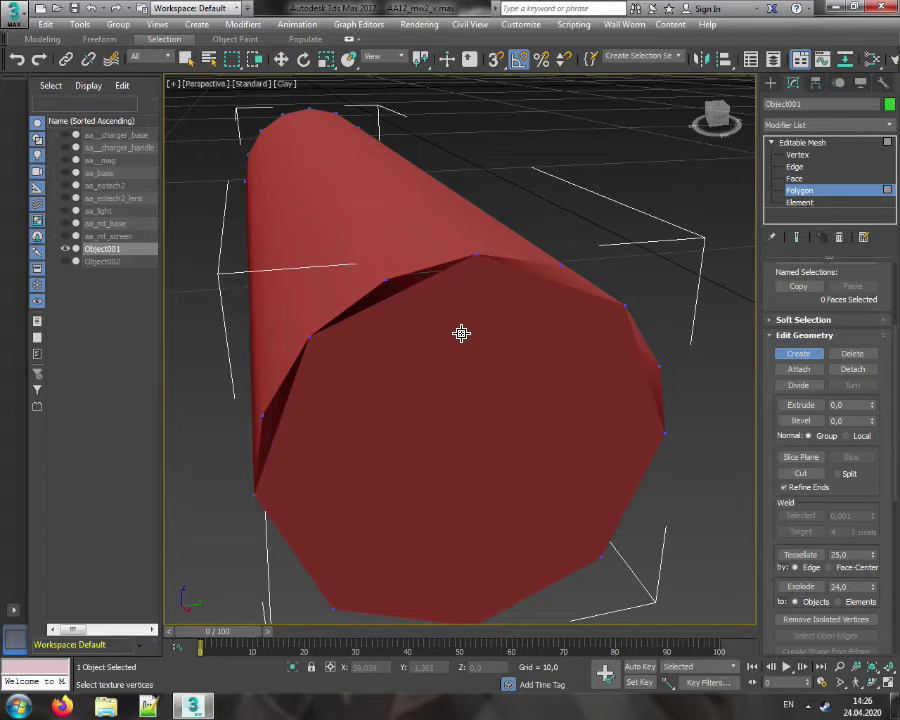
click(478, 257)
click(389, 281)
click(311, 340)
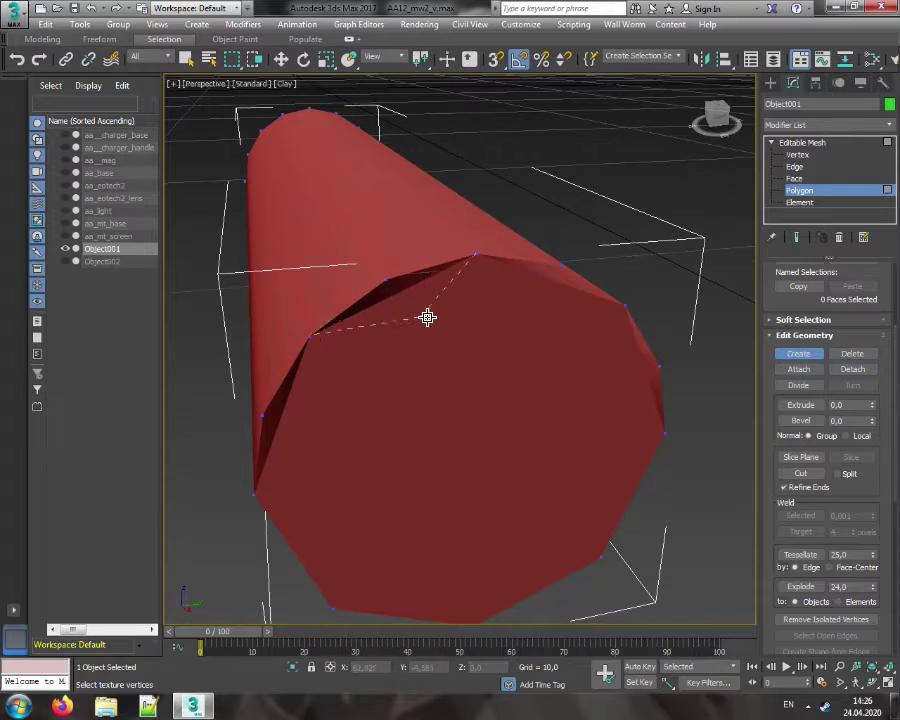
click(478, 257)
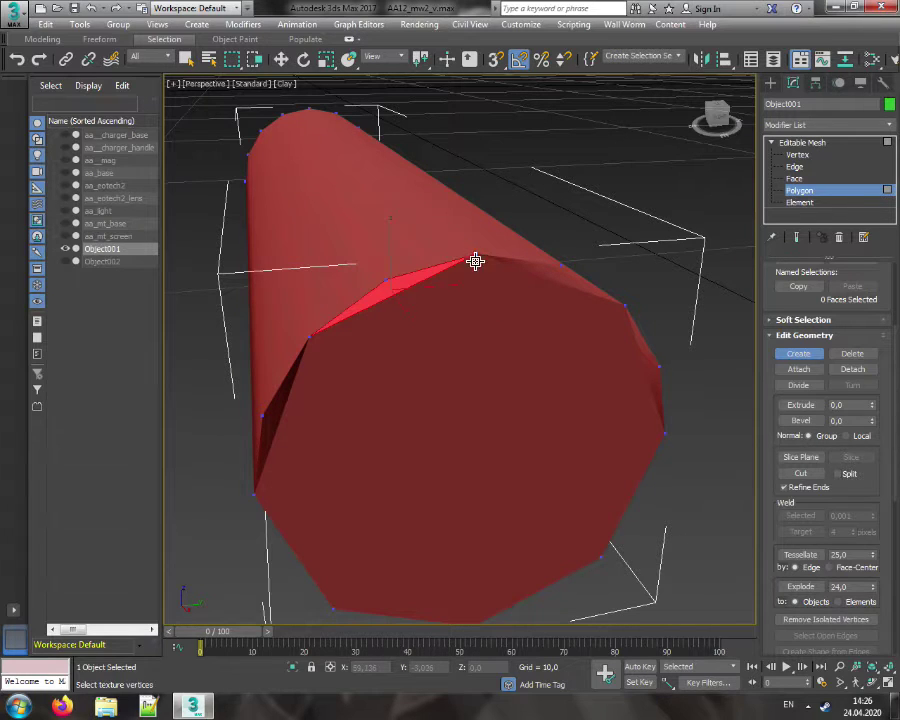
Create a second triangular polygon closing the lower rim gap on the negative Y side
click(313, 338)
click(263, 414)
click(255, 496)
click(310, 340)
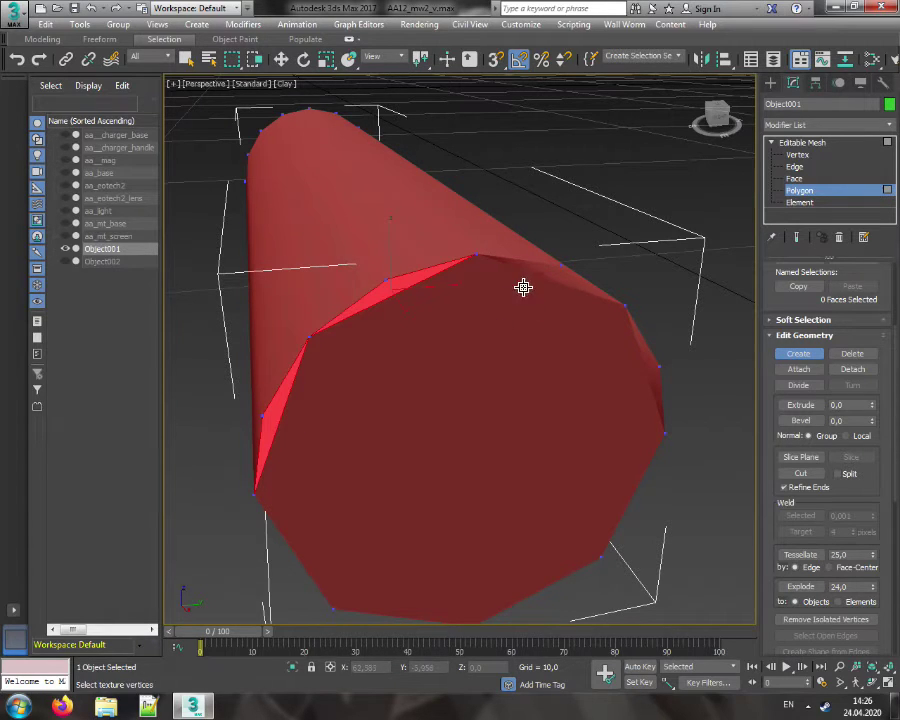
Create triangular polygons filling the two remaining rim gaps on the positive Y side, then end polygon creation
click(476, 256)
click(626, 304)
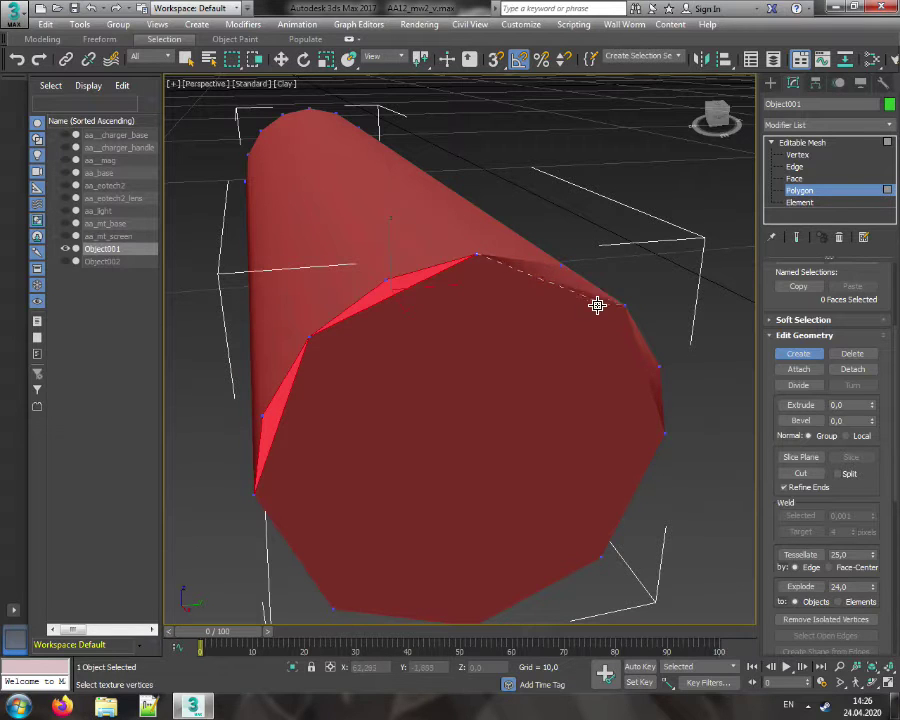
click(478, 257)
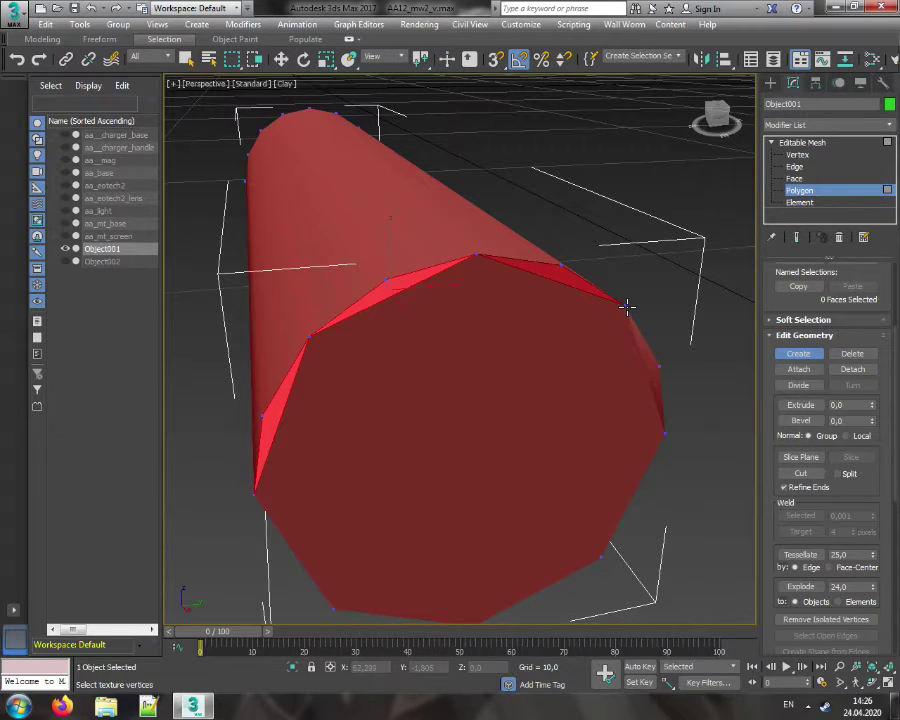
click(626, 304)
click(661, 366)
click(664, 432)
click(626, 308)
key(w)
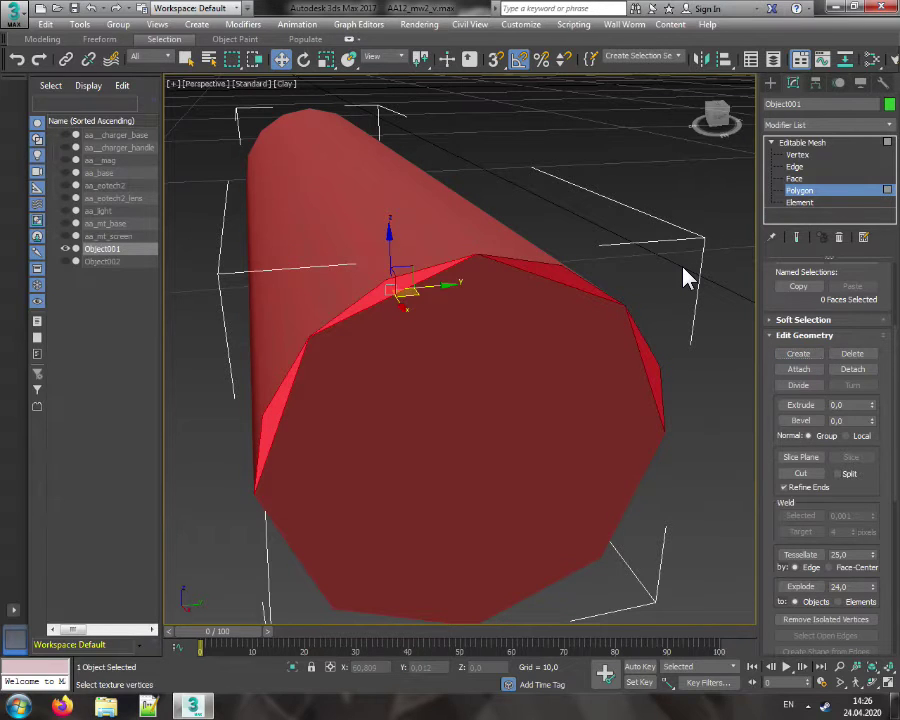
Flip the normals of the two wrongly facing rim triangles on the positive Y side using Flip Normal Mode
click(683, 267)
drag(720, 119, 745, 150)
mouse_move(500, 300)
alt+middle_down()
mouse_move(478, 190)
mouse_move(433, 103)
alt+middle_up()
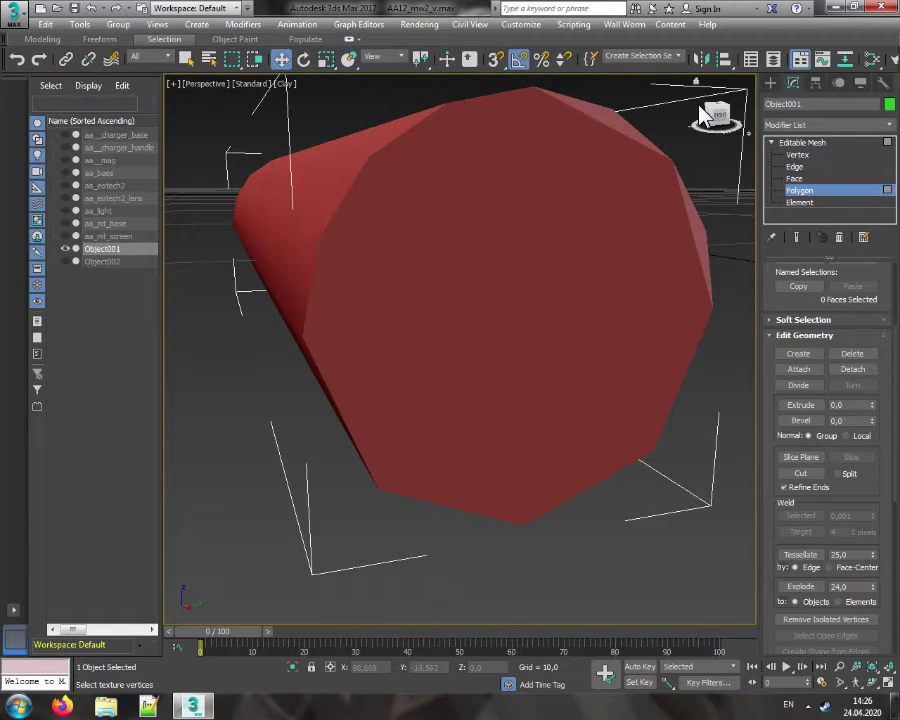
drag(702, 106, 508, 141)
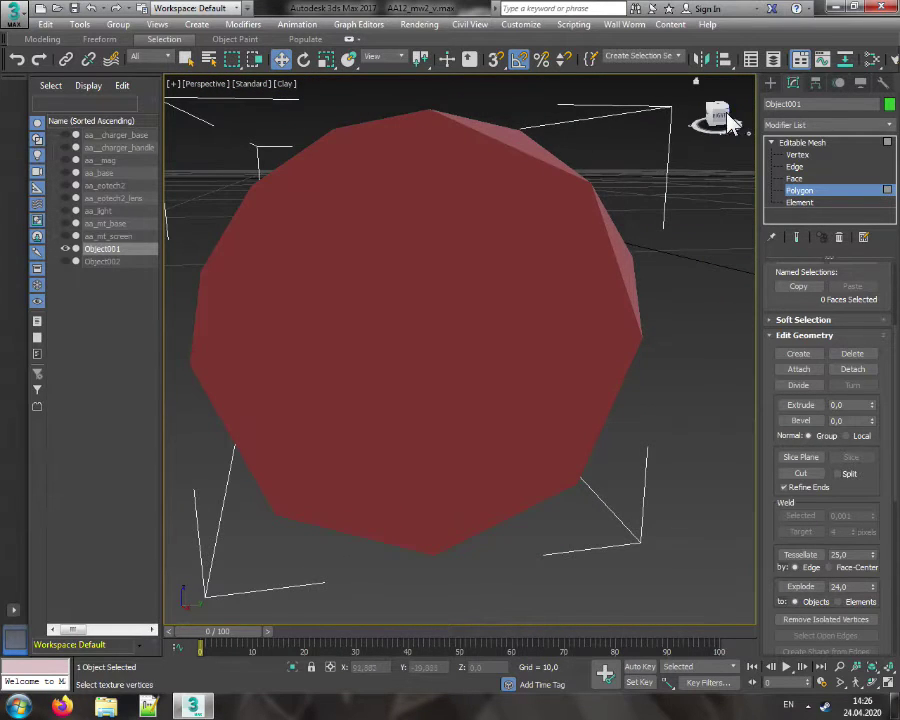
drag(730, 124, 450, 170)
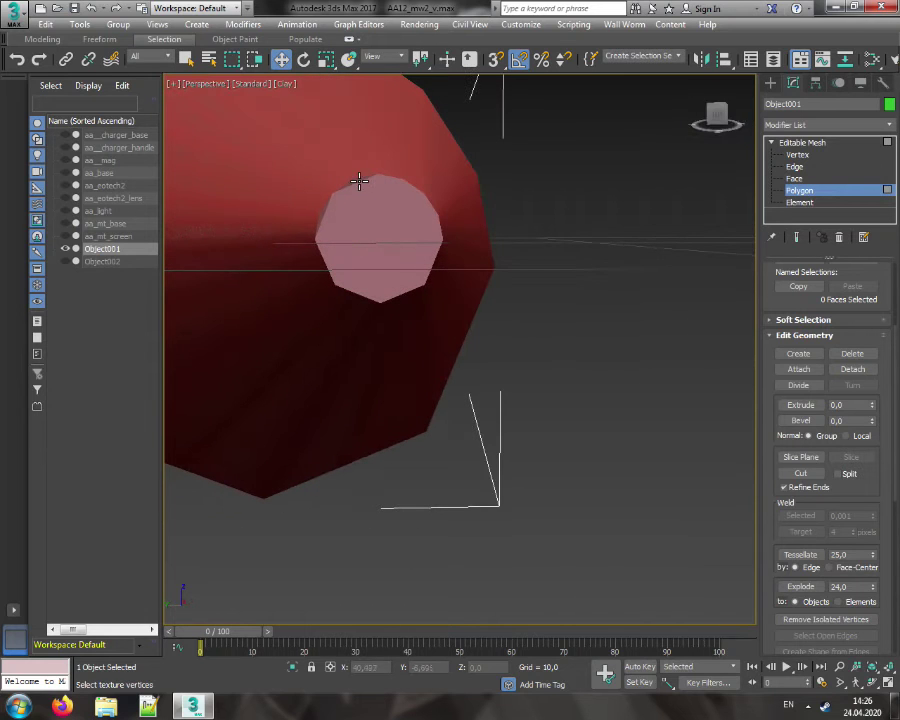
drag(705, 115, 352, 245)
drag(680, 250, 586, 279)
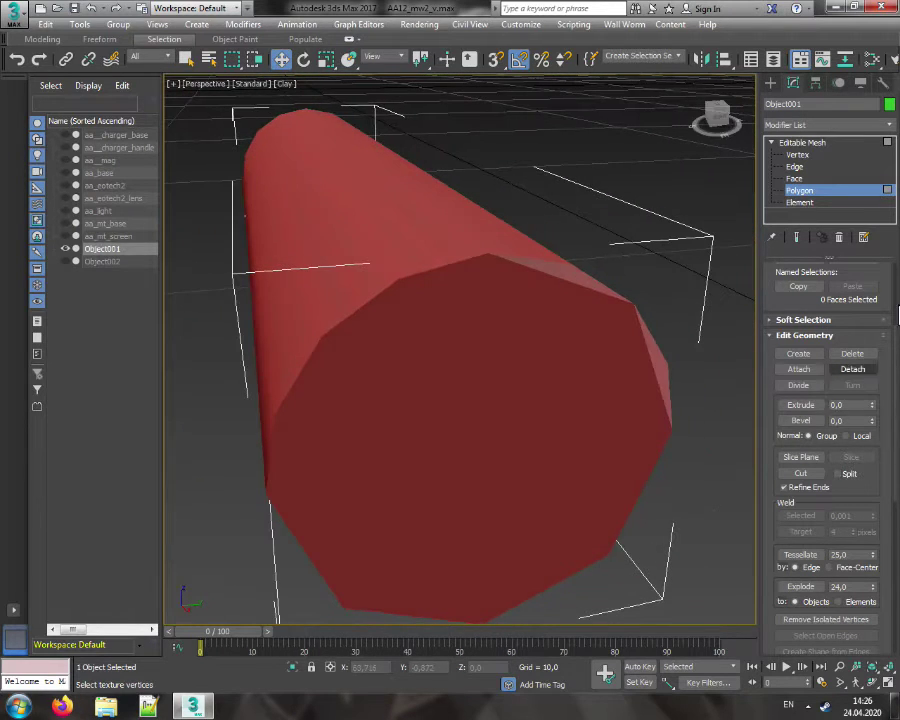
scroll(895, 368, down, 5)
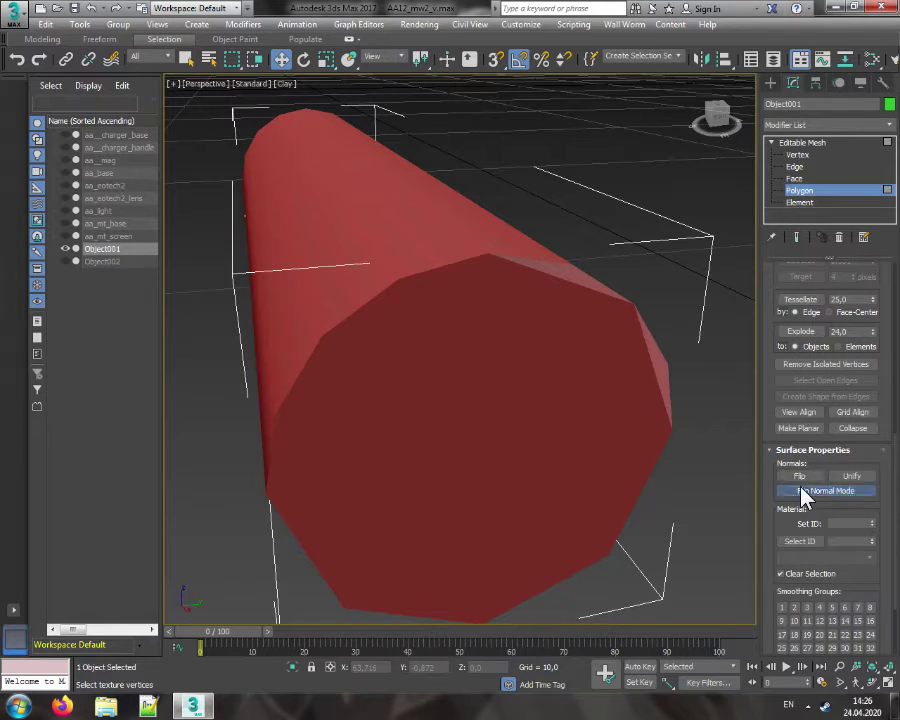
click(803, 490)
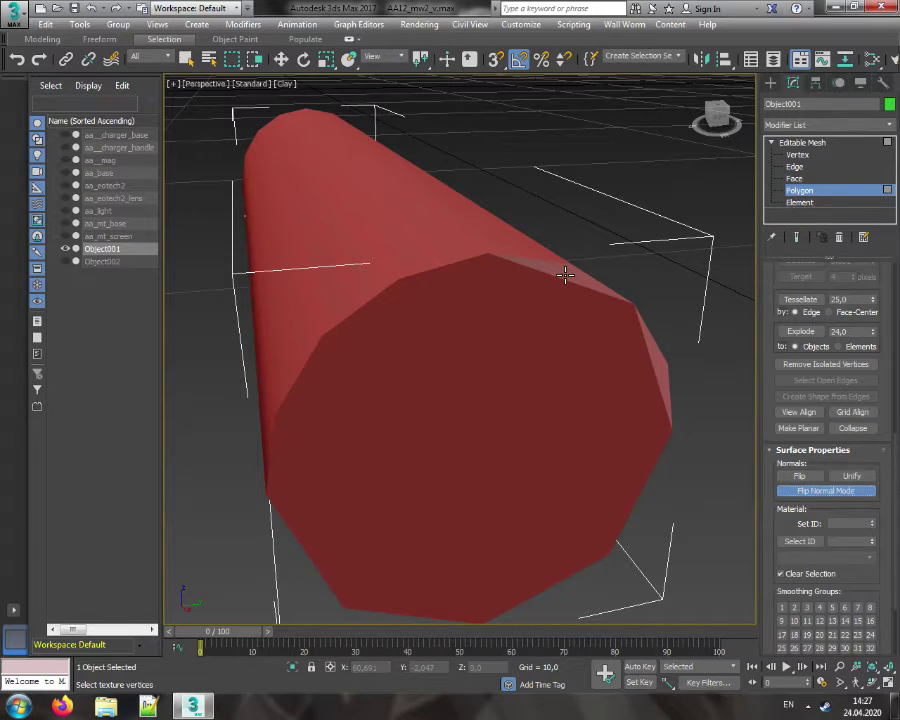
click(657, 358)
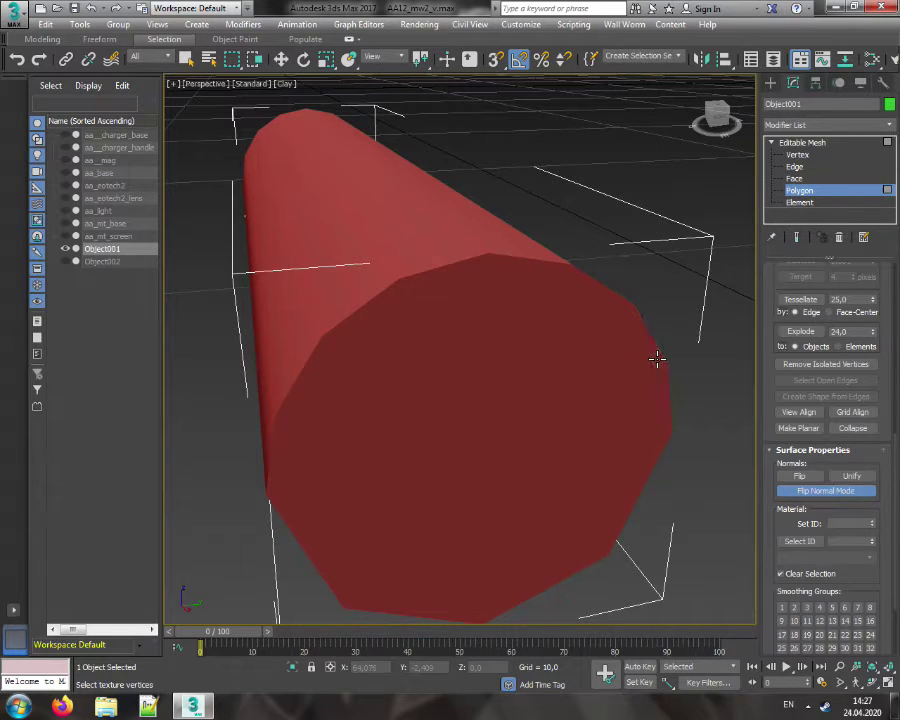
Try flipping the normals of a barrel wall polygon and of the whole element, reverse both flips, and leave Flip Normal Mode
click(402, 227)
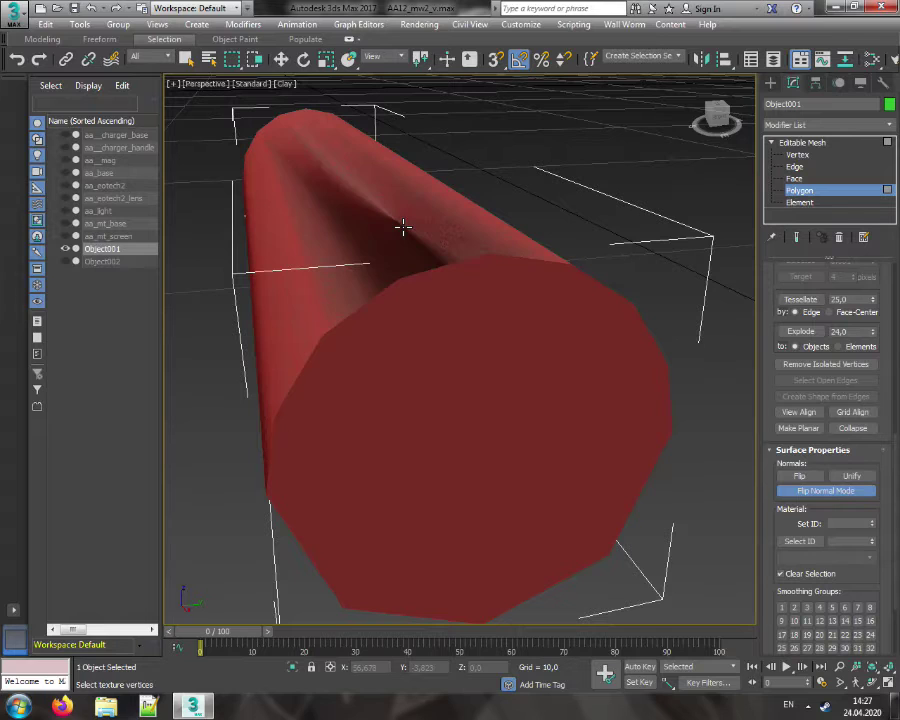
click(301, 279)
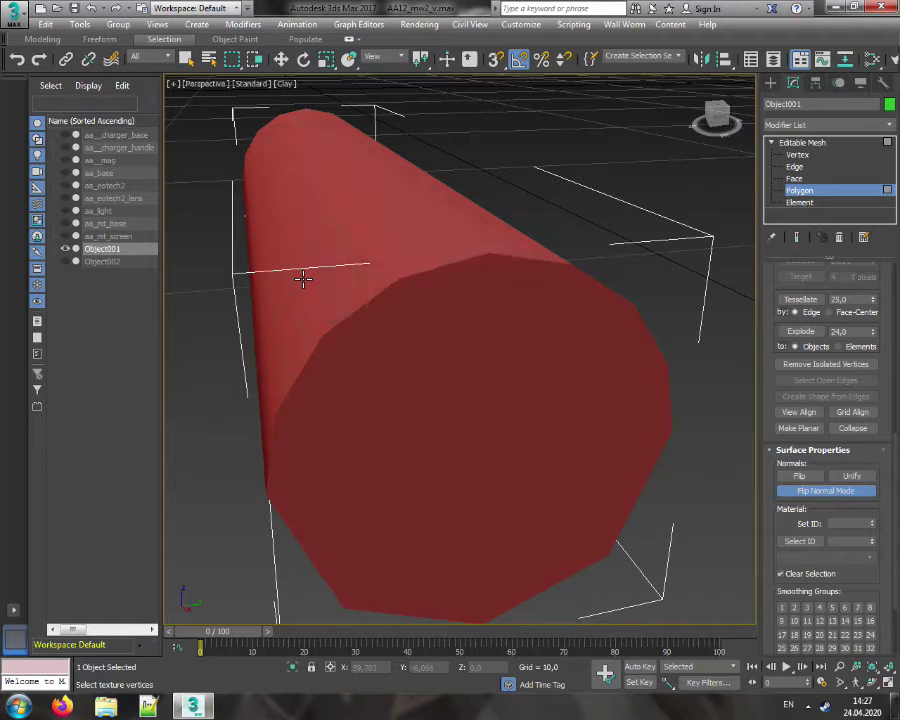
click(802, 202)
click(447, 235)
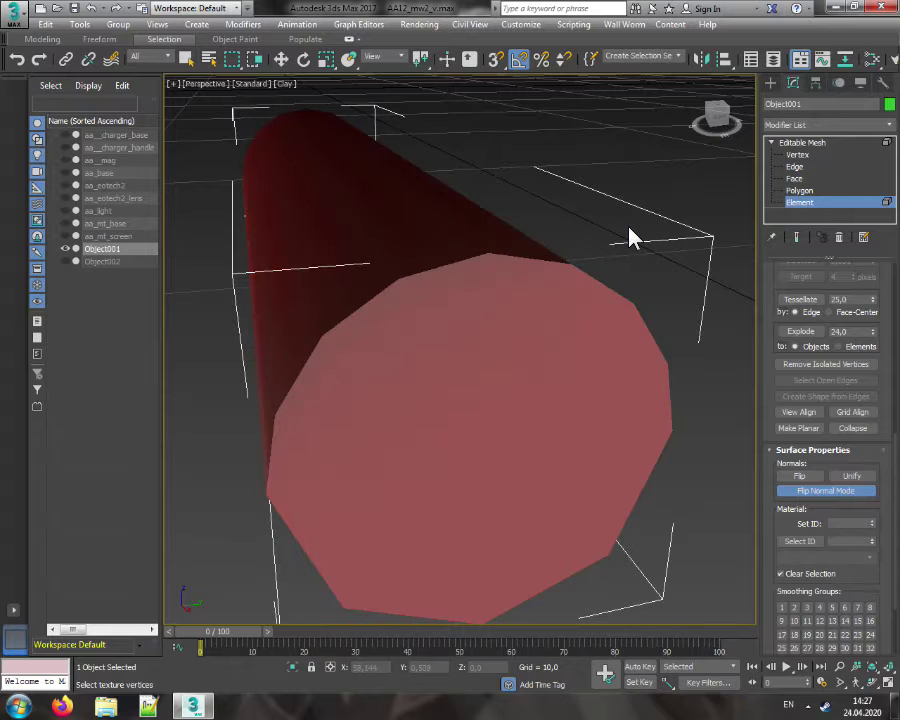
mouse_move(714, 115)
mouse_down()
mouse_move(850, 121)
mouse_move(880, 135)
mouse_move(713, 125)
mouse_up()
key(ctrl+z)
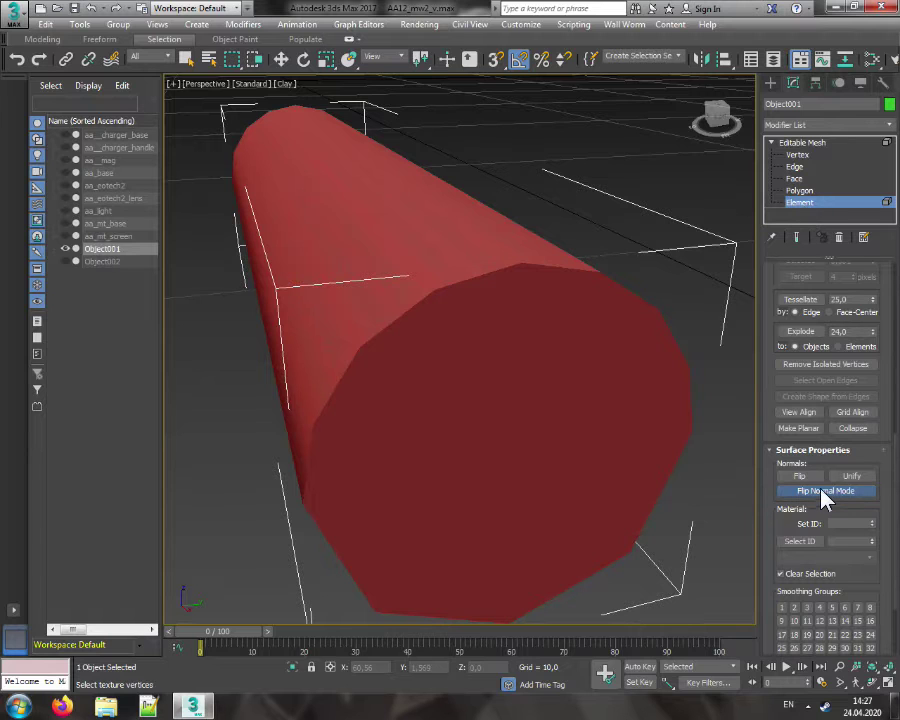
click(780, 490)
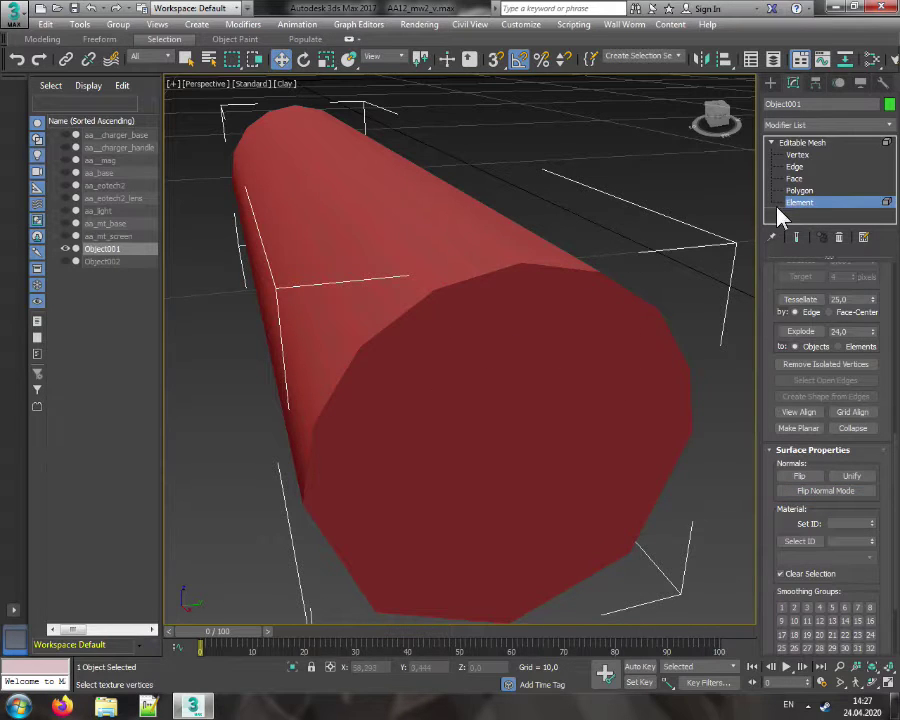
Try flipping the normals of a group of polygons across the cap and upper barrel wall, then undo the flip and selection
key(4)
drag(503, 328, 503, 328)
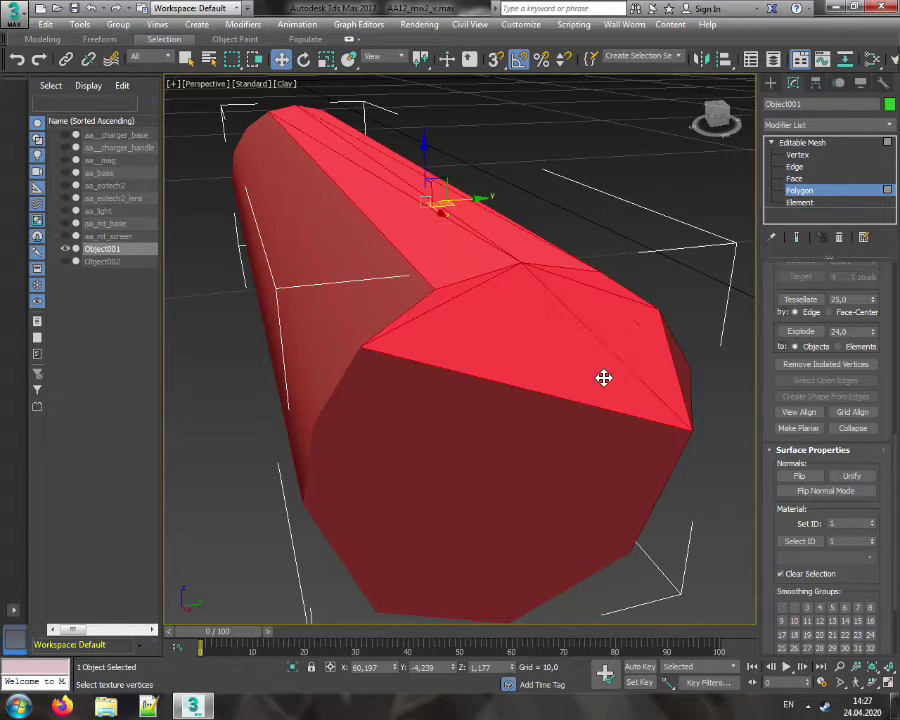
click(799, 476)
click(642, 199)
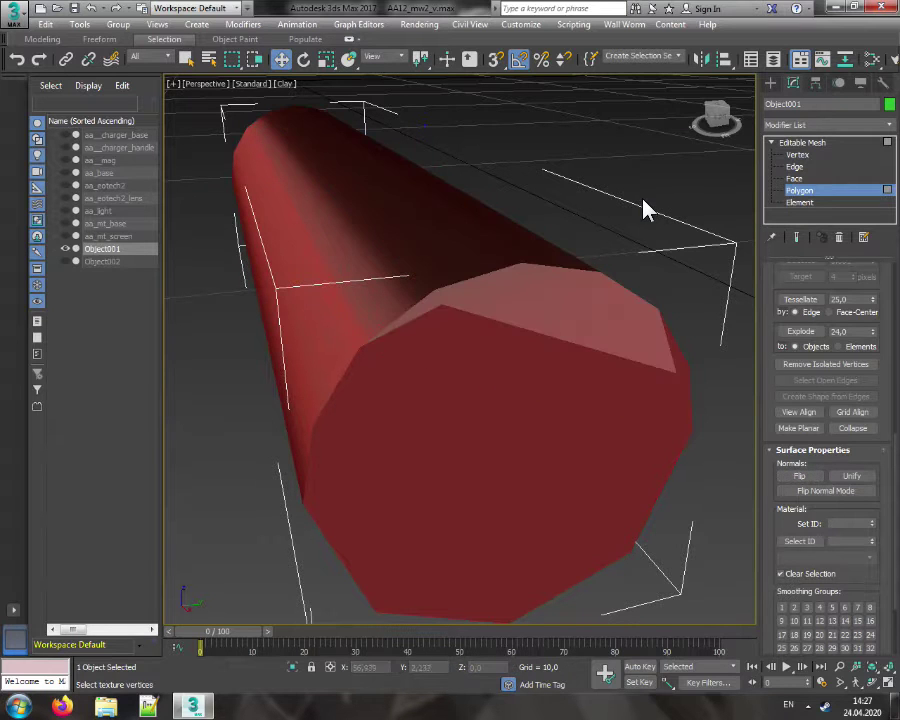
key(ctrl+z)
key(ctrl+z)
click(645, 197)
drag(718, 122, 671, 123)
Switch the viewport shading to Flat Color and check the textured barrel and its closed muzzle cap
click(288, 84)
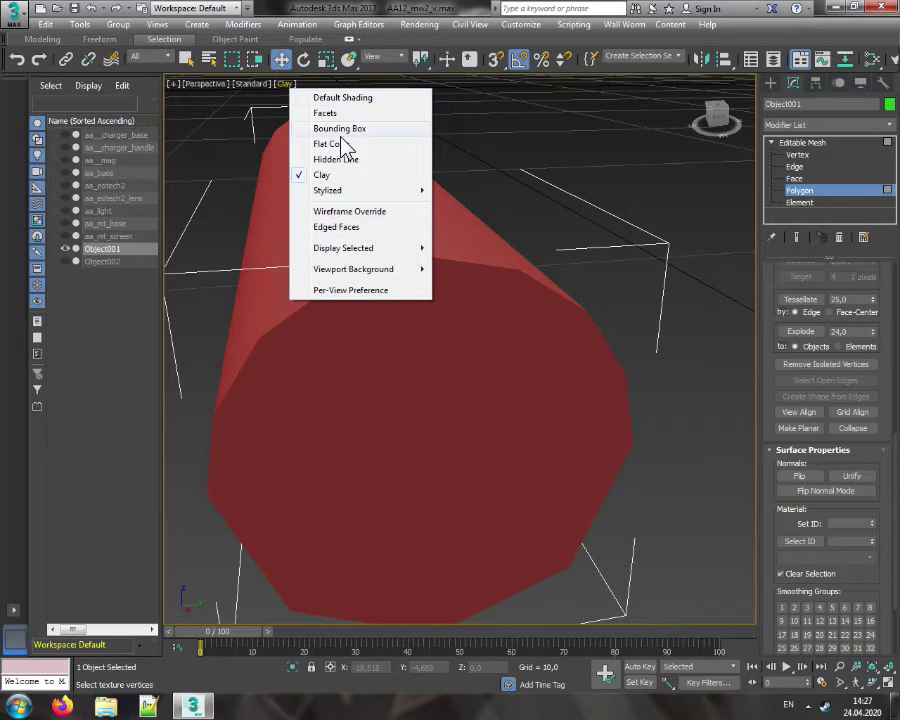
click(345, 143)
drag(730, 125, 775, 116)
alt+middle_drag(460, 350, 392, 348)
alt+middle_drag(479, 303, 551, 309)
scroll(551, 310, down, 5)
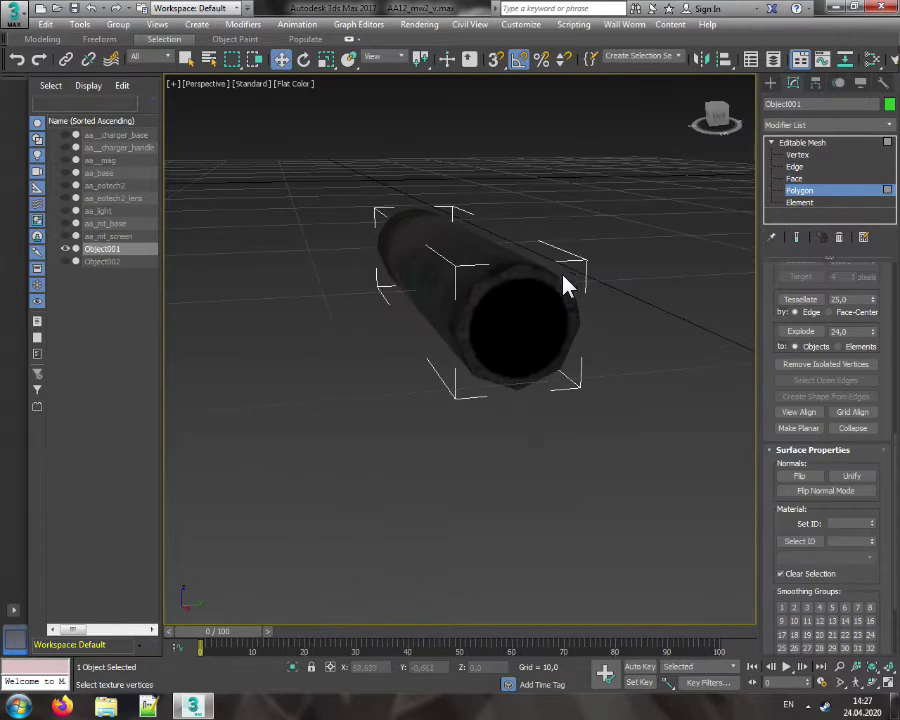
click(716, 117)
alt+middle_drag(530, 212, 594, 245)
scroll(510, 330, up, 5)
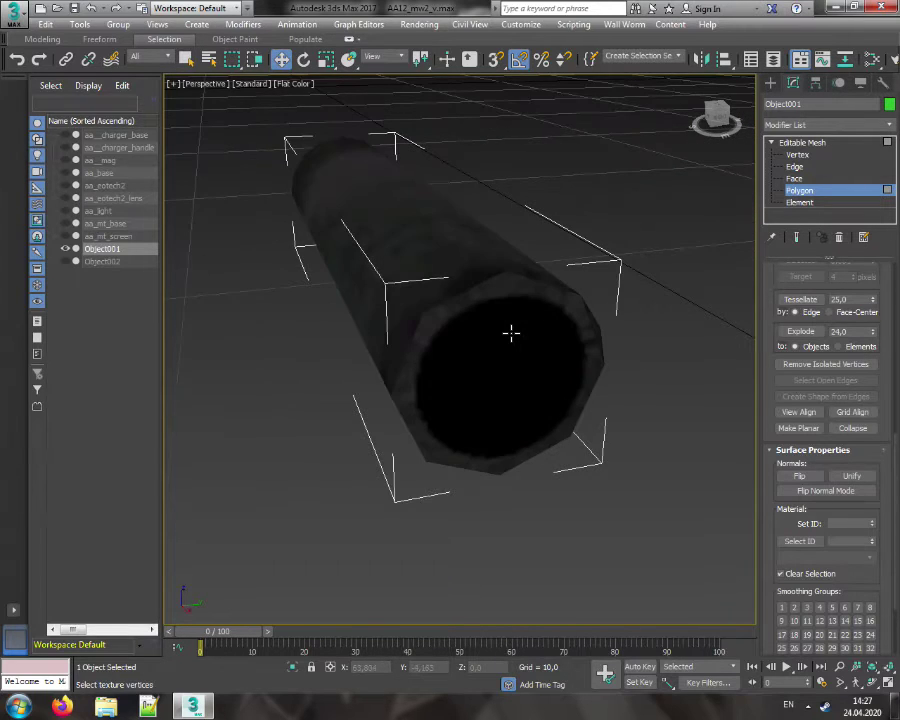
middle_drag(508, 327, 484, 364)
scroll(485, 365, down, 5)
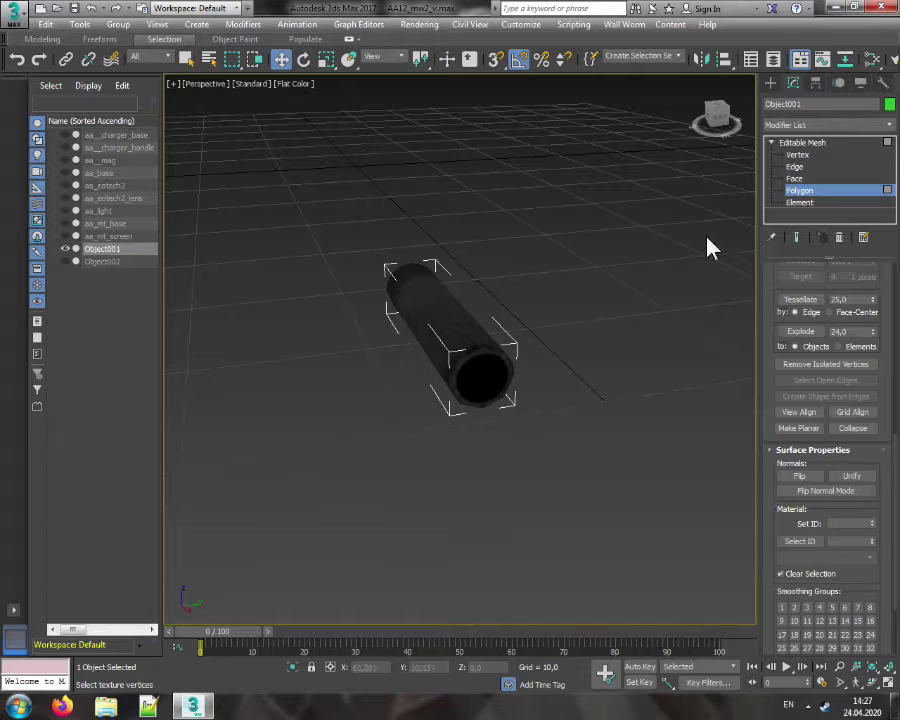
Leave polygon editing, unhide aa_base, attach the capped barrel Object001 to it, and clear the selection
click(806, 190)
click(604, 247)
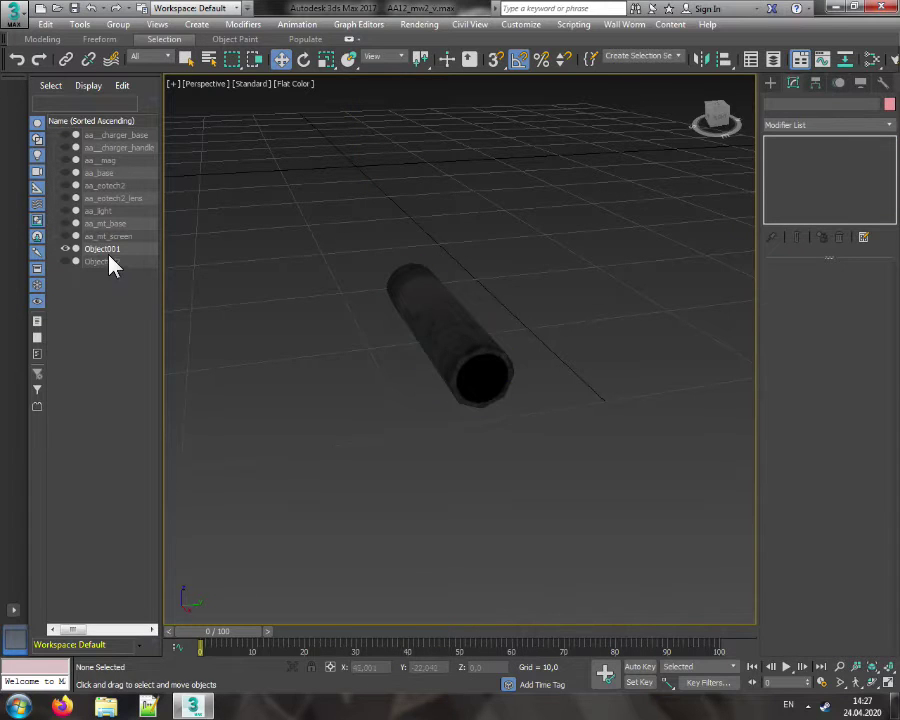
click(65, 173)
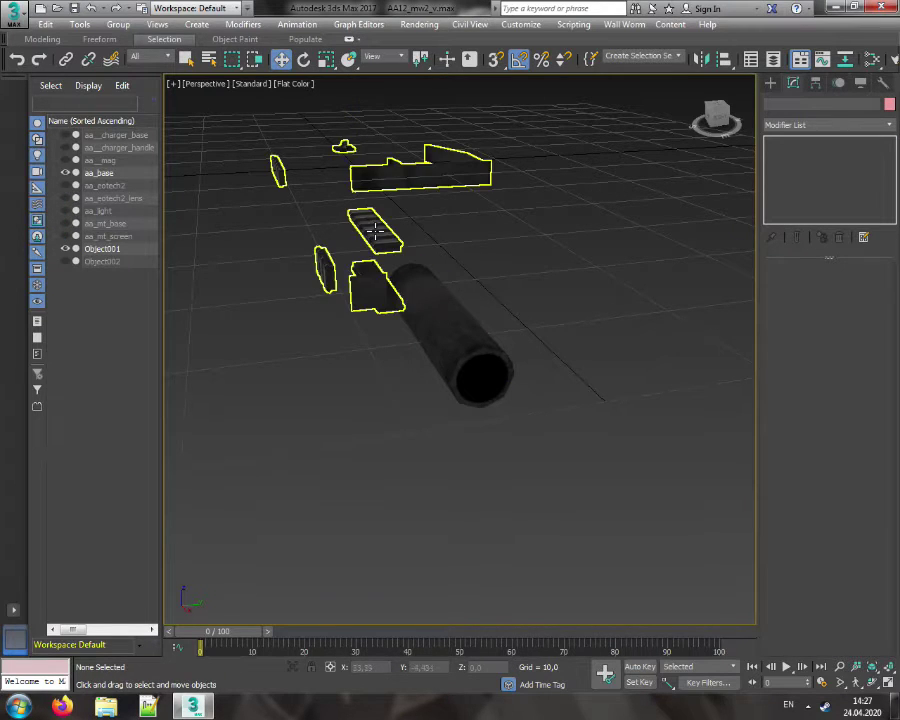
click(98, 173)
click(466, 370)
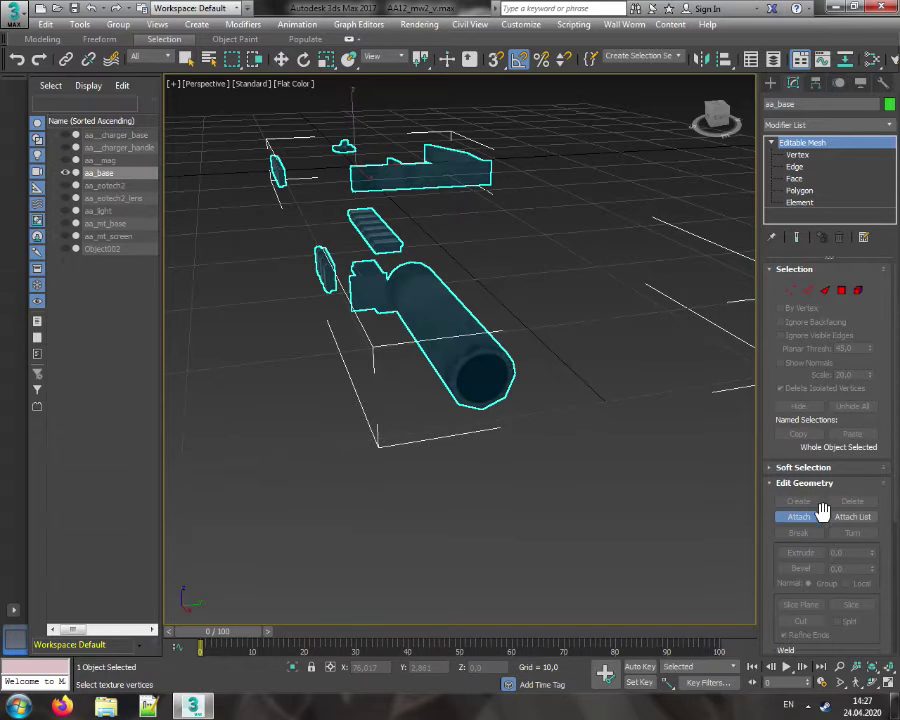
click(810, 516)
click(518, 310)
middle_drag(518, 310, 532, 335)
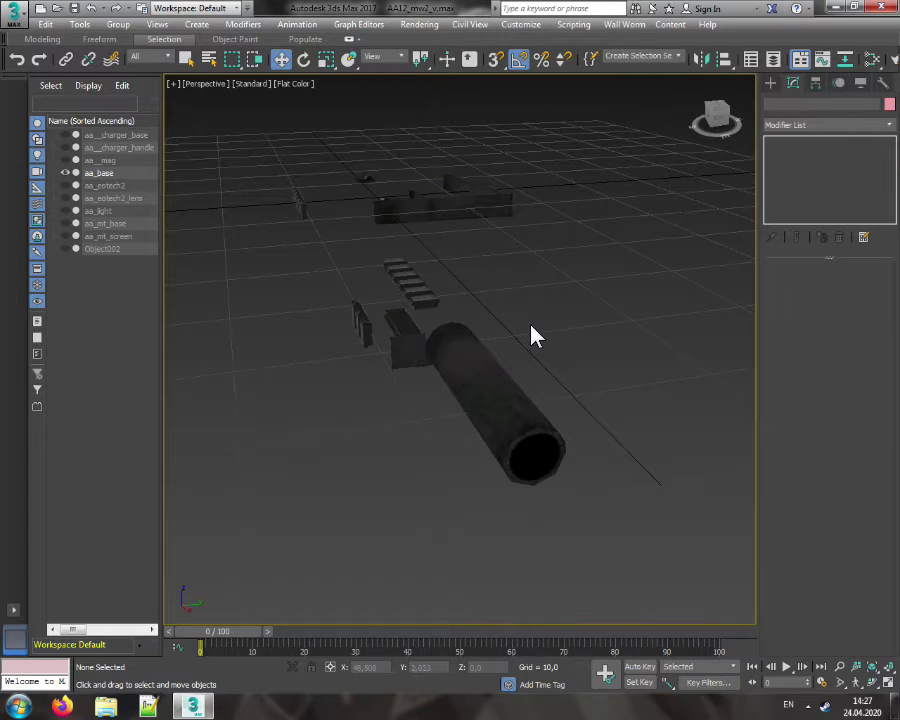
Unhide Object002, hide aa_base, and select Object002
click(65, 249)
click(65, 172)
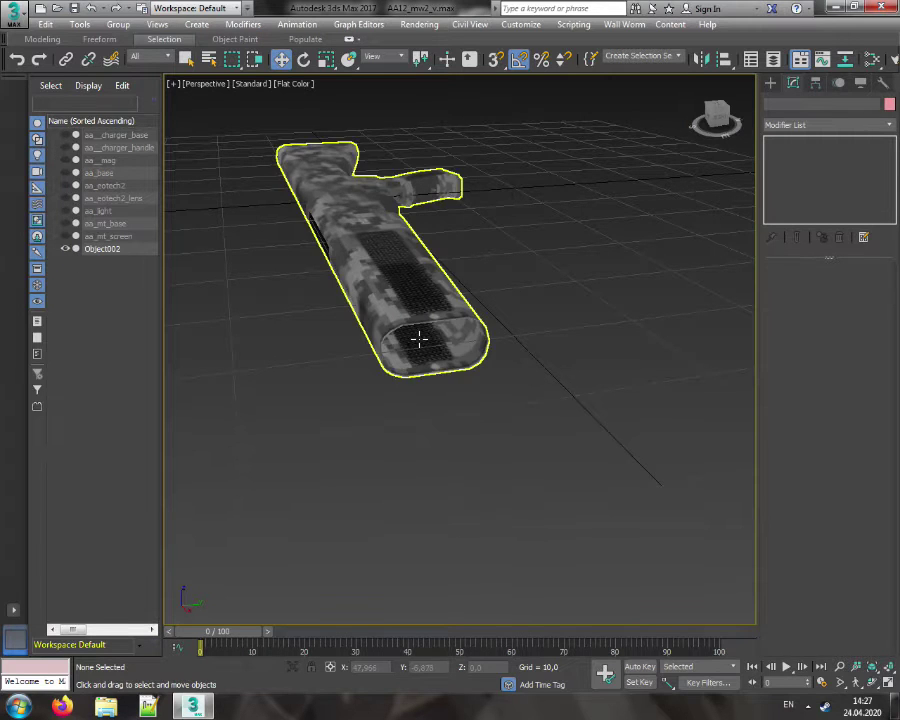
click(418, 339)
Examine the open front end of the camouflaged body from several angles
scroll(422, 340, up, 5)
middle_drag(422, 340, 454, 404)
mouse_move(712, 118)
mouse_down()
mouse_move(712, 94)
mouse_move(730, 118)
mouse_move(712, 122)
mouse_up()
middle_drag(580, 235, 512, 254)
scroll(512, 254, down, 2)
mouse_move(712, 118)
mouse_down()
mouse_move(698, 94)
mouse_move(728, 98)
mouse_move(716, 130)
mouse_move(728, 108)
mouse_move(718, 124)
mouse_move(698, 110)
mouse_up()
alt+middle_drag(343, 245, 458, 366)
scroll(369, 349, up, 4)
scroll(448, 346, down, 2)
click(716, 112)
drag(716, 130, 607, 357)
mouse_move(607, 357)
middle_down()
mouse_move(604, 327)
mouse_move(605, 338)
middle_up()
drag(605, 338, 607, 354)
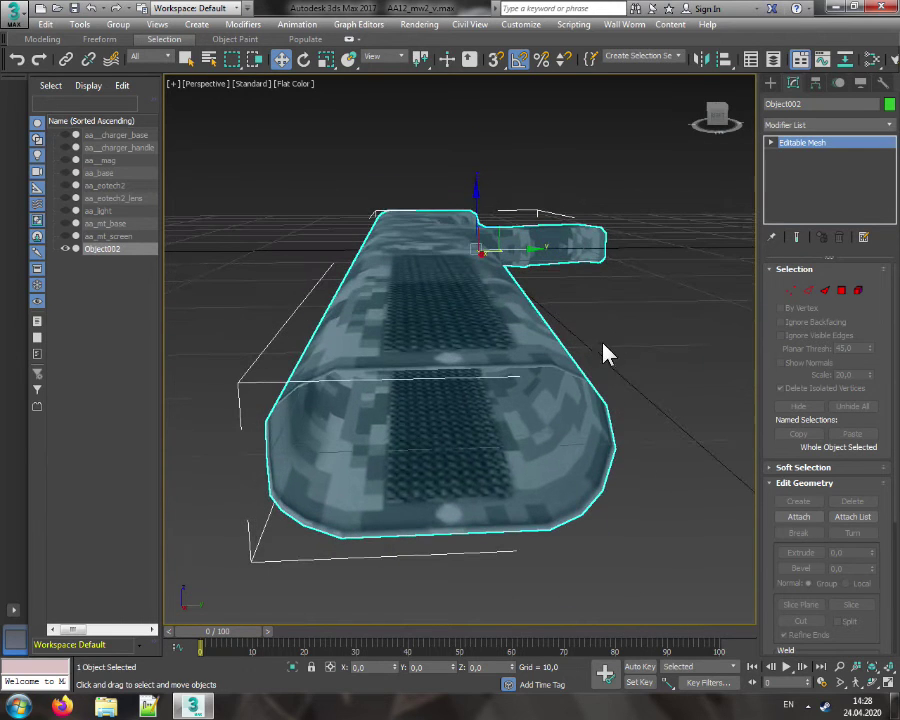
Create a triangular polygon across the open front end, joining two adjacent positive Y rim vertices to the middle vertex on the negative Y side
click(772, 145)
click(810, 191)
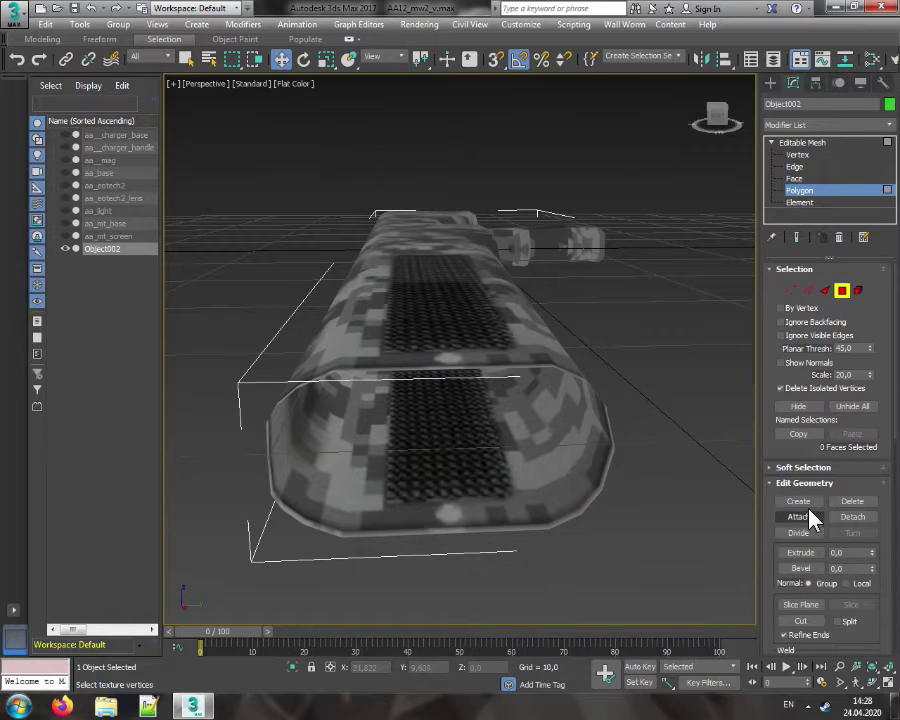
click(798, 501)
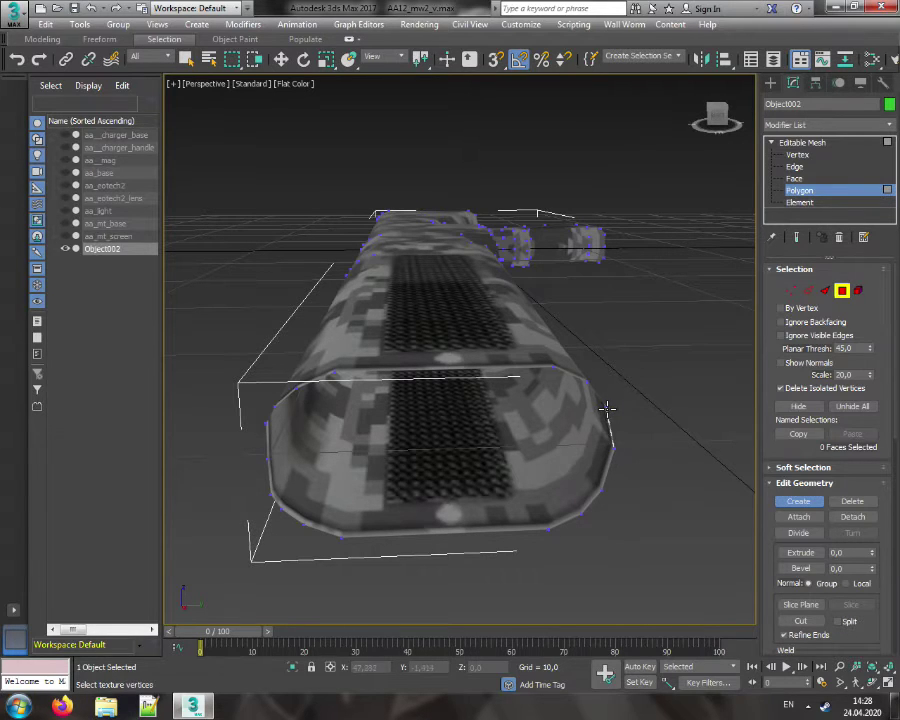
click(605, 407)
click(611, 446)
click(614, 449)
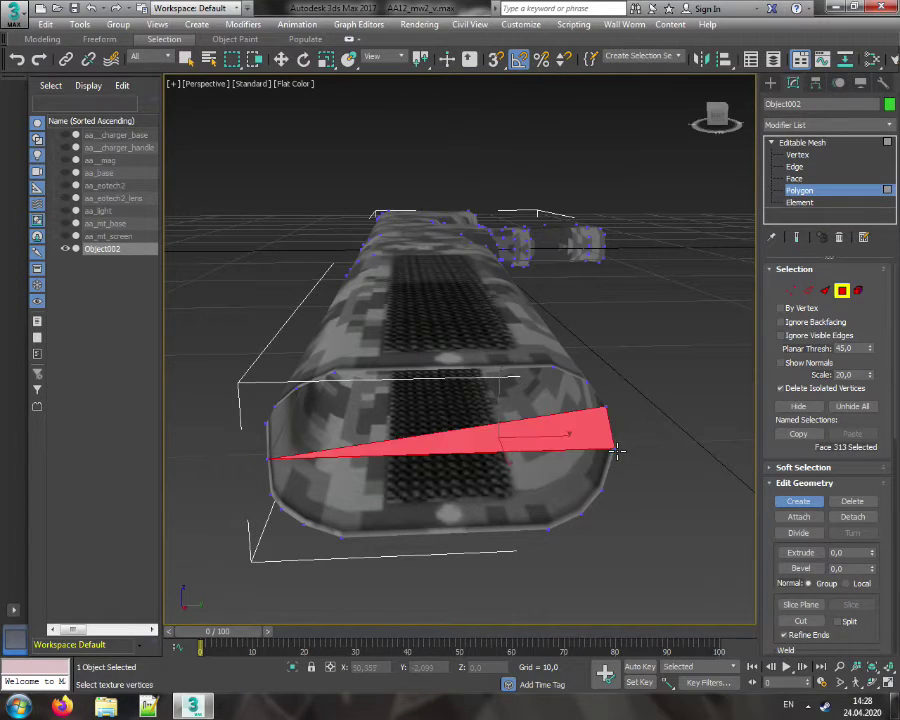
Create two more triangular polygons above the first, fanning from the same negative Y vertex to the opening's upper positive Y corner
click(590, 385)
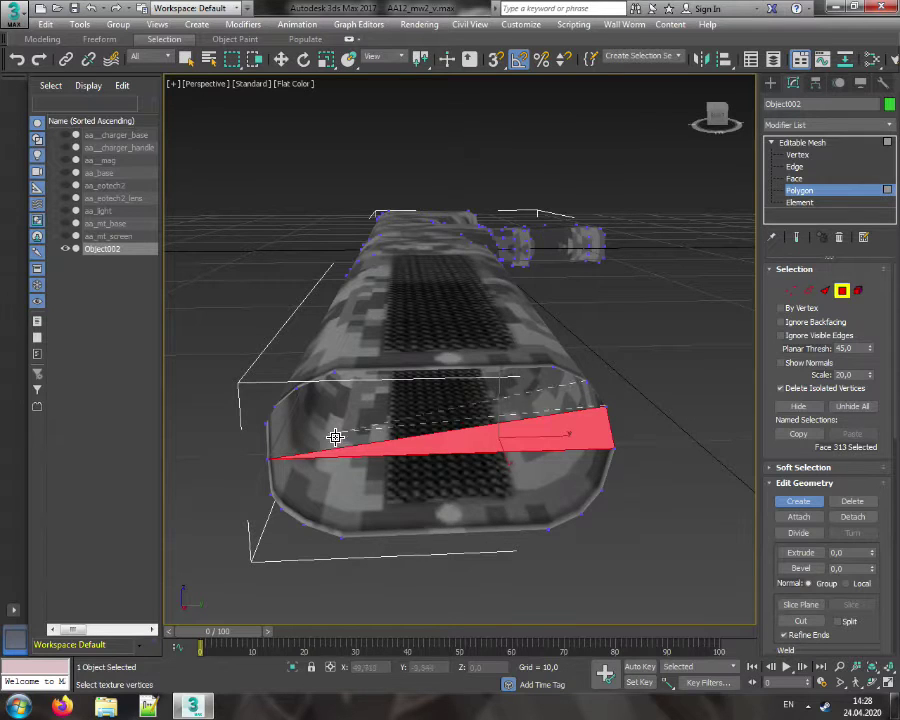
click(270, 460)
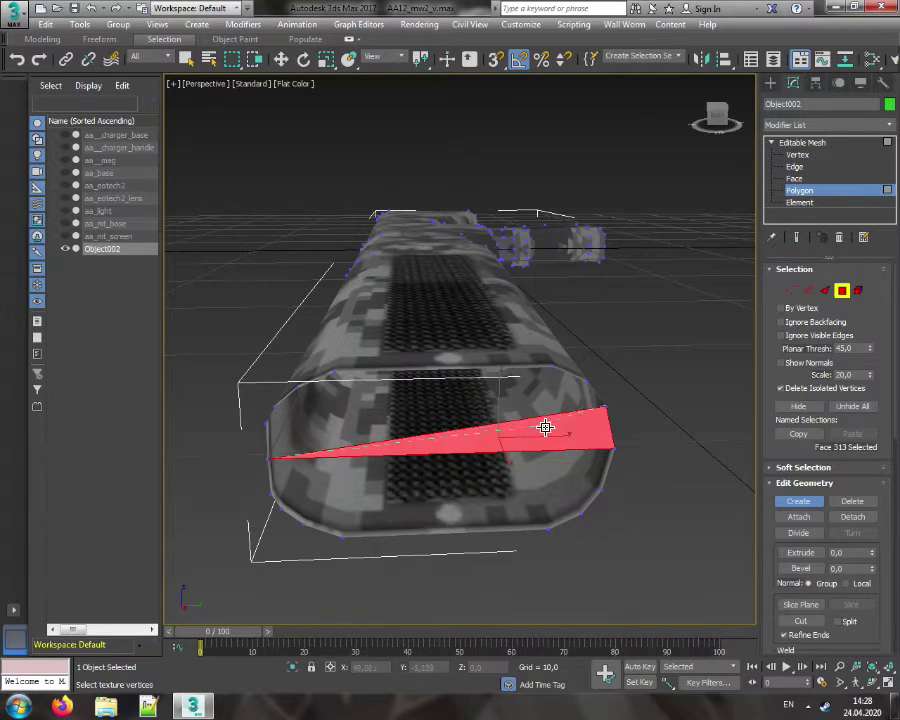
click(604, 406)
click(553, 372)
click(269, 459)
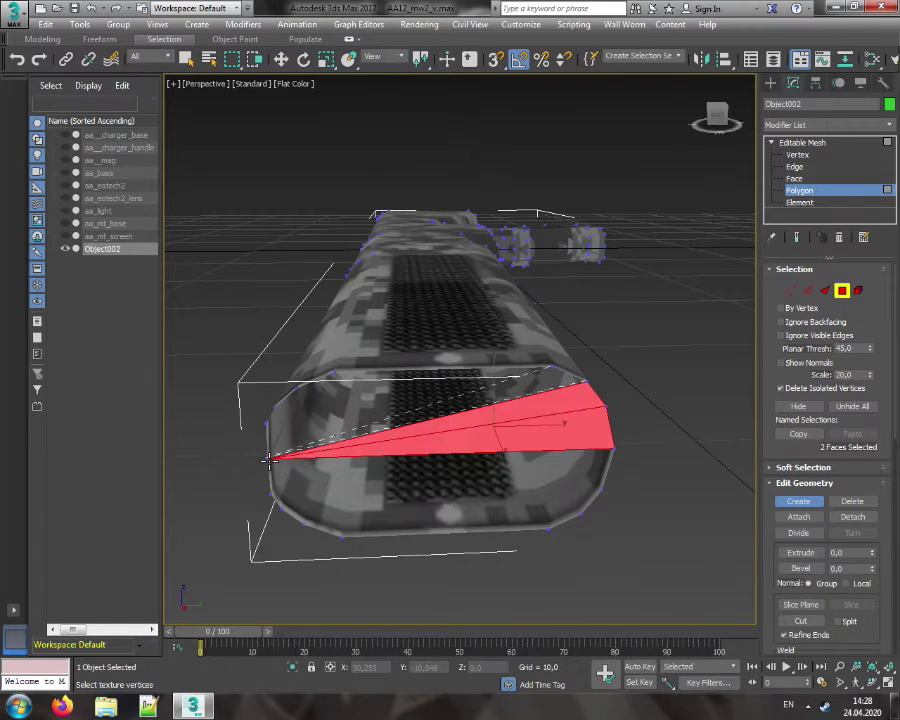
click(585, 387)
double_click(586, 384)
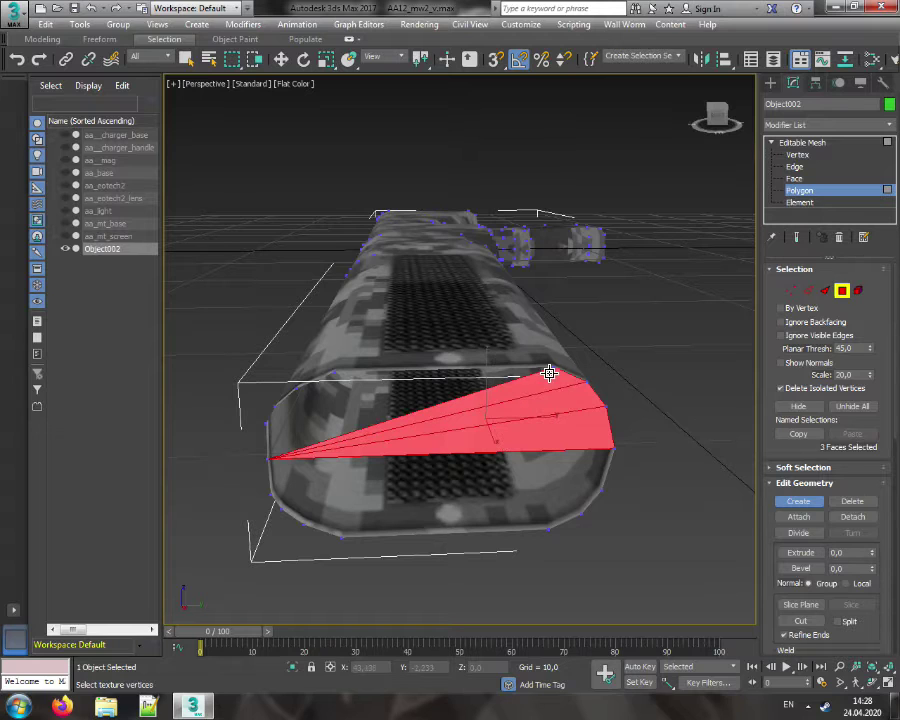
Close the rest of the opening's upper half with four triangular polygons along the top edge and negative Y corner, sharing the same fan vertex
click(555, 372)
click(270, 460)
click(554, 371)
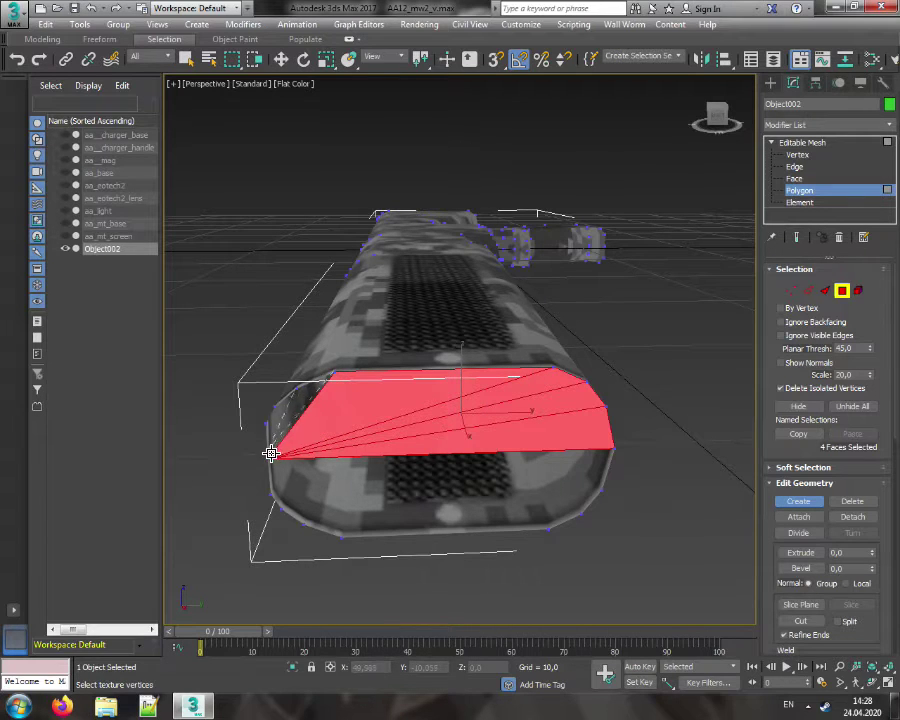
ctrl+click(318, 384)
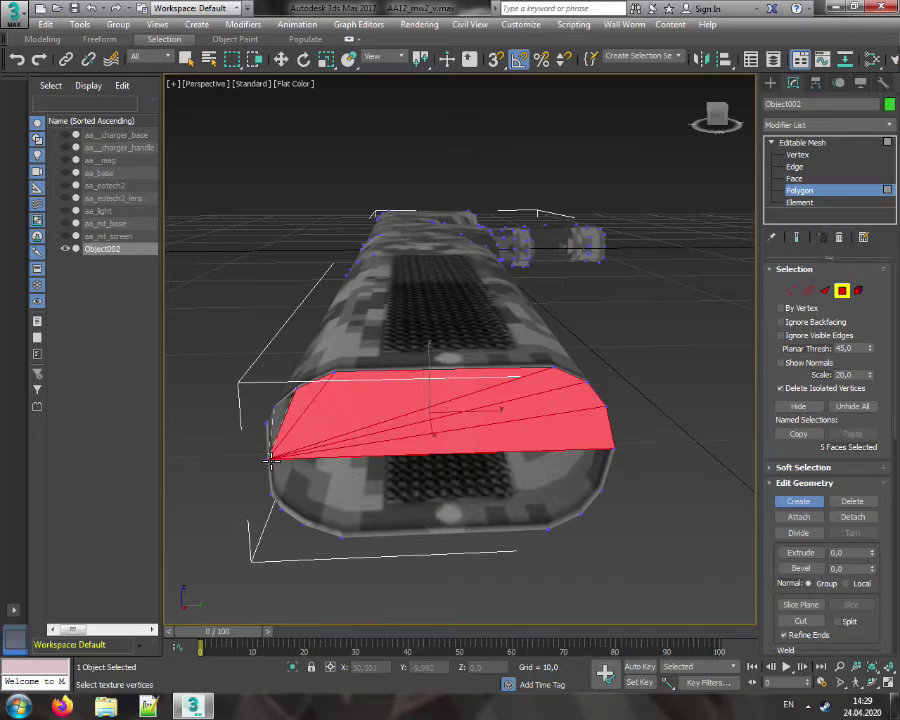
ctrl+click(299, 391)
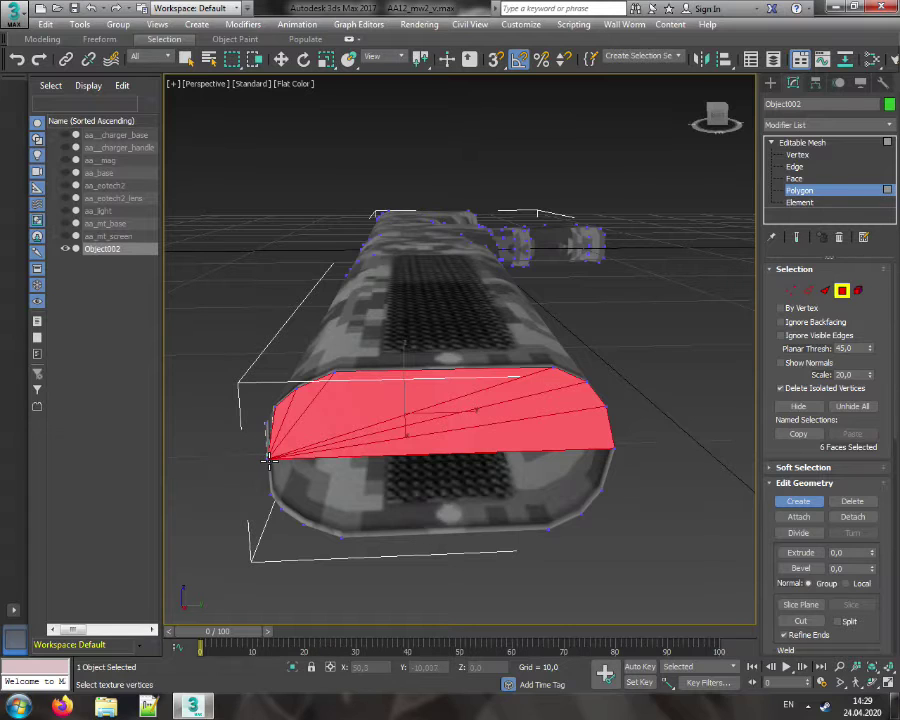
ctrl+click(278, 410)
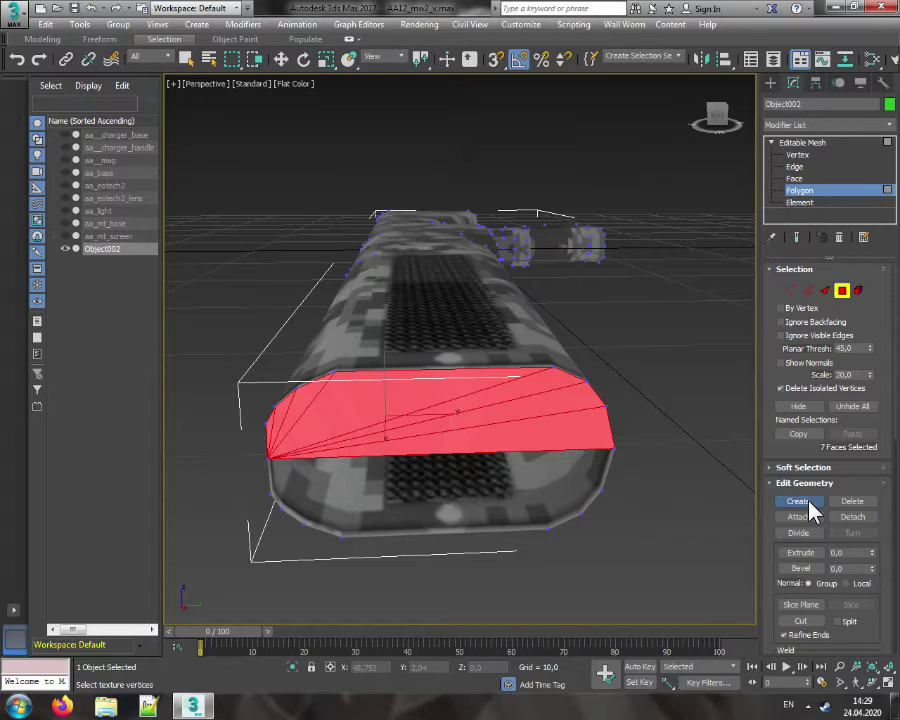
Detach the seven triangular polygons covering the front opening's upper half as a clone into a separate object
key(w)
click(660, 330)
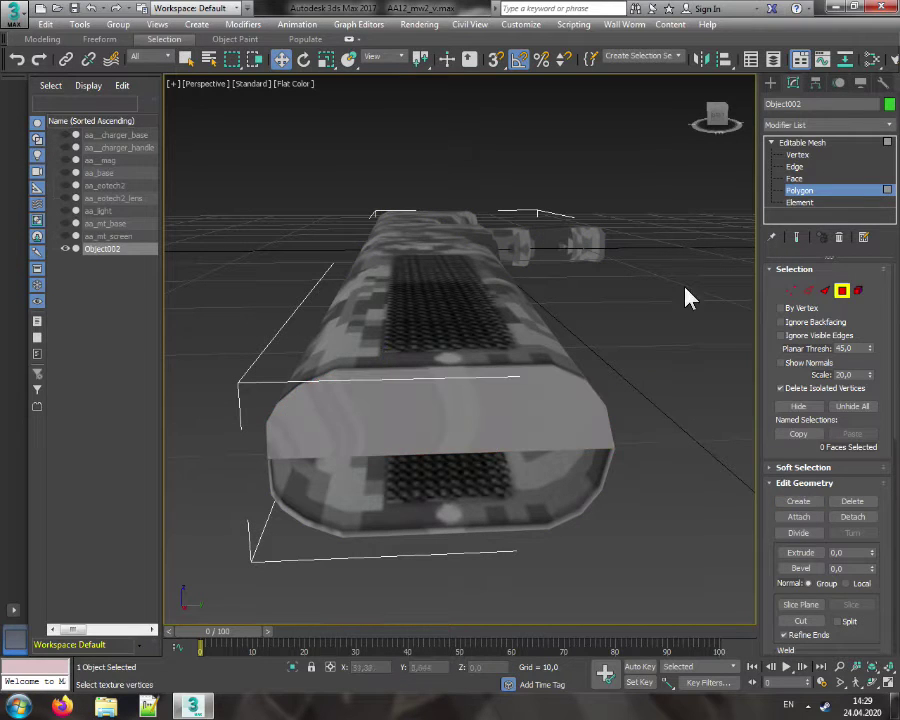
click(717, 118)
alt+middle_drag(500, 256, 470, 260)
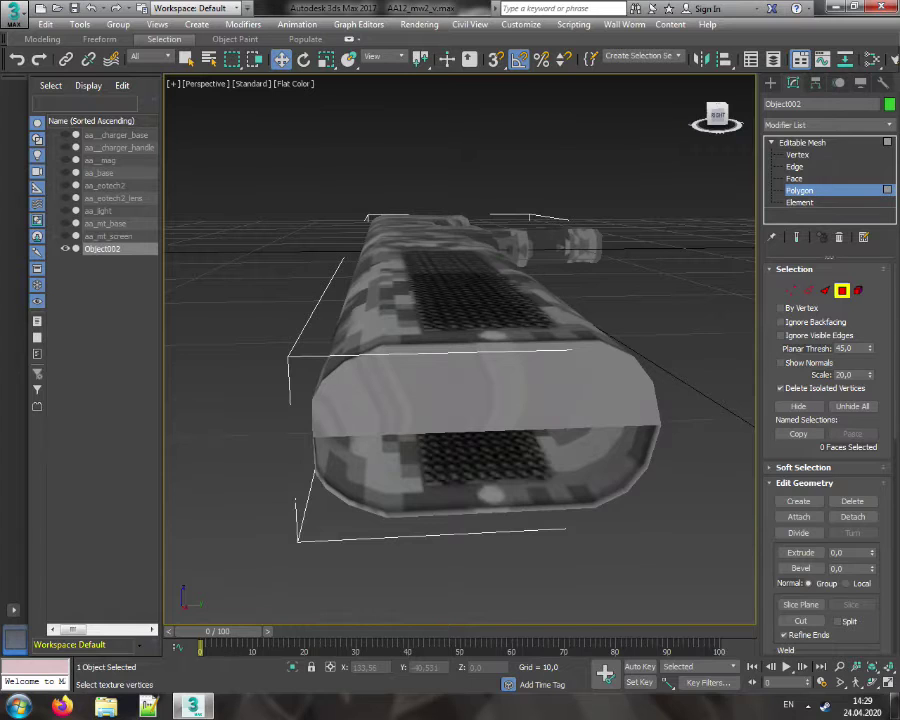
click(636, 408)
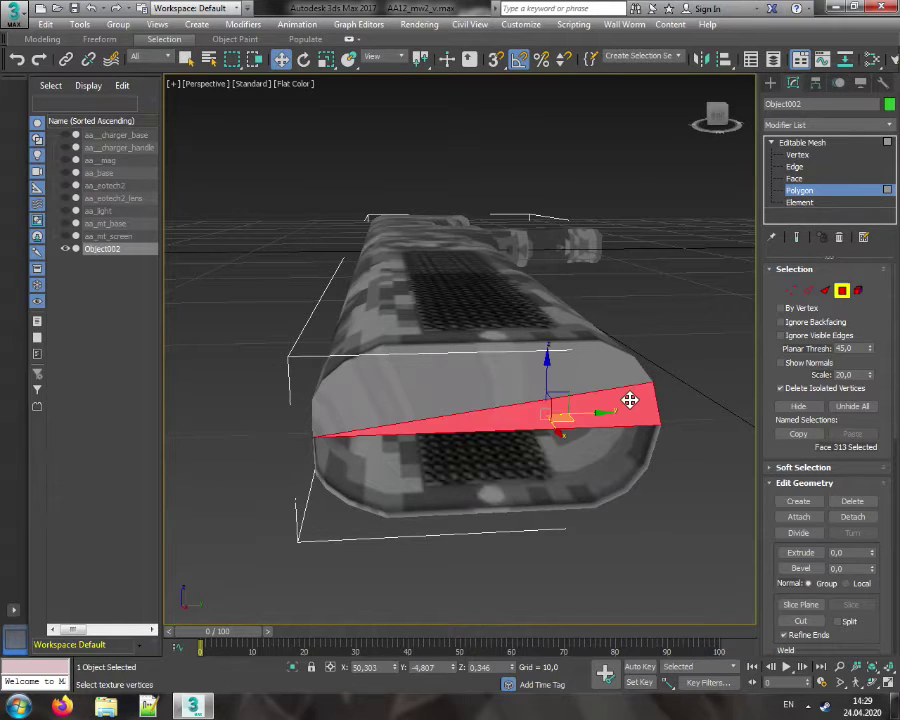
ctrl+click(621, 380)
ctrl+click(600, 358)
ctrl+click(572, 353)
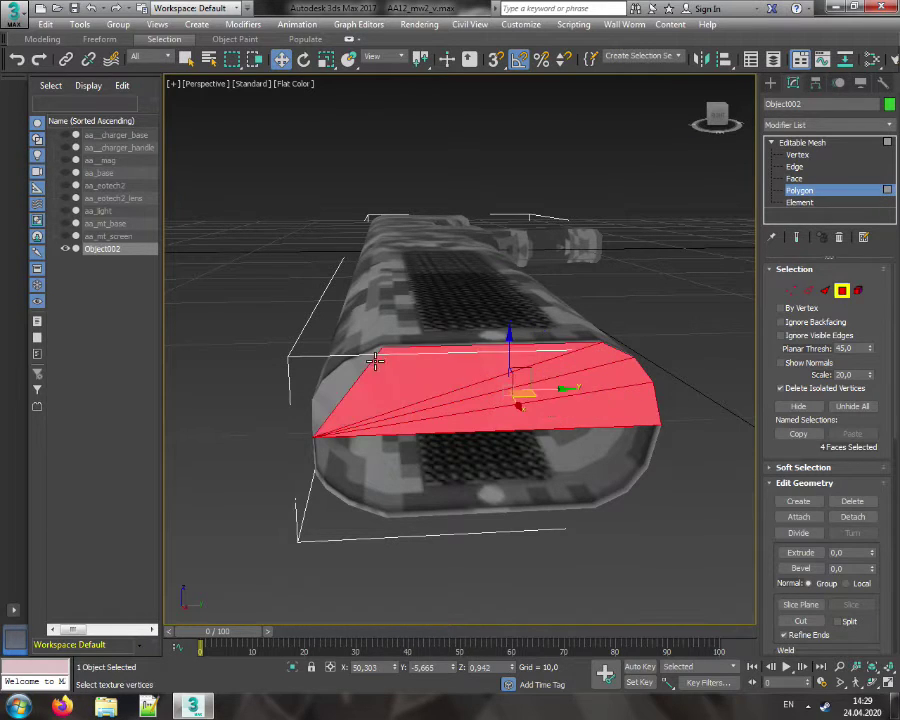
ctrl+click(332, 380)
ctrl+click(325, 390)
ctrl+click(318, 404)
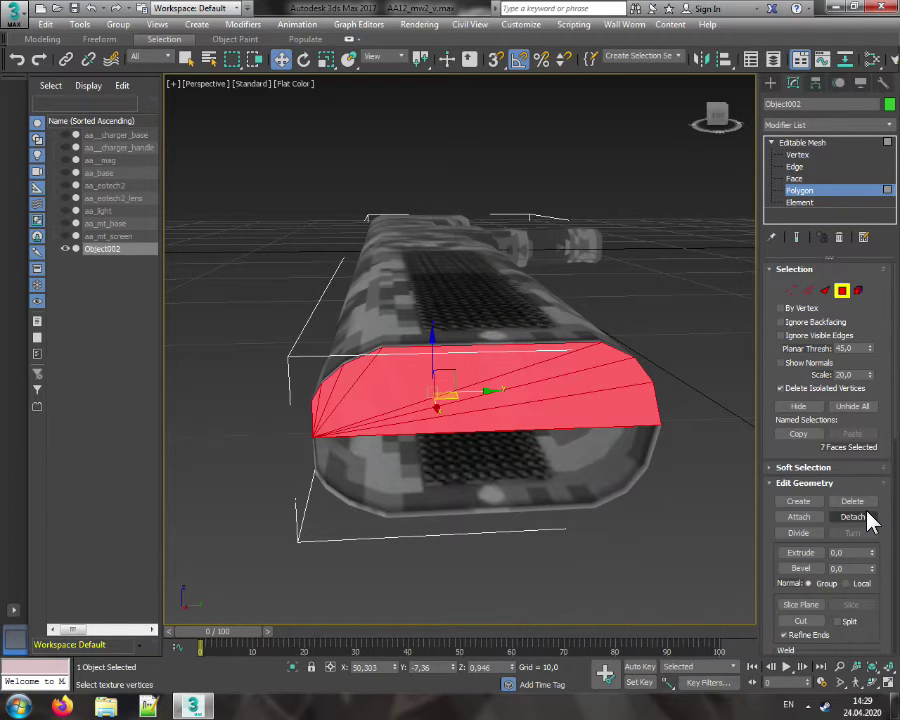
click(852, 517)
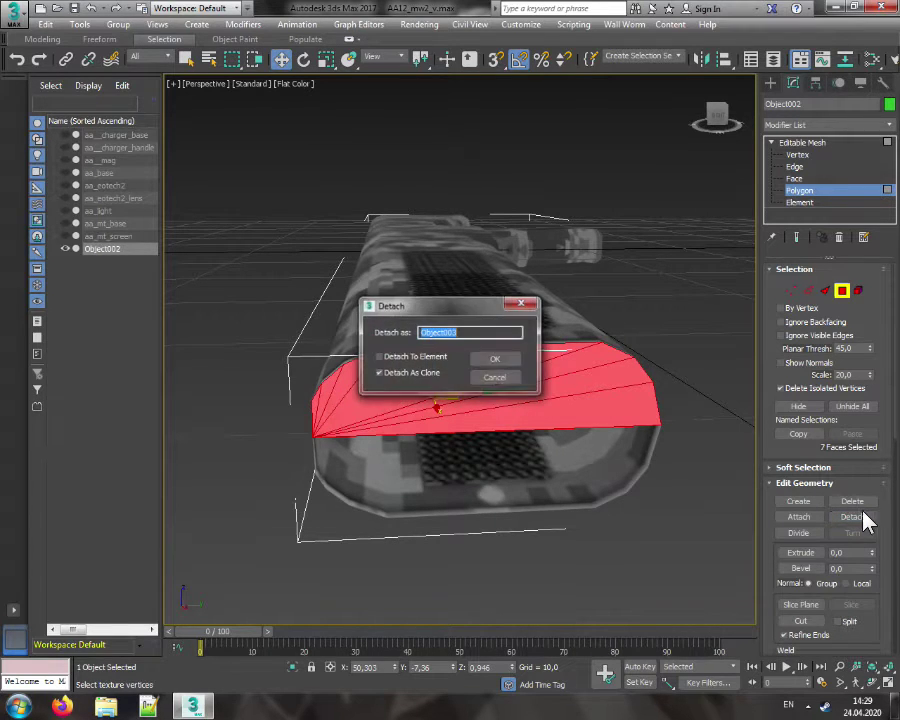
click(494, 359)
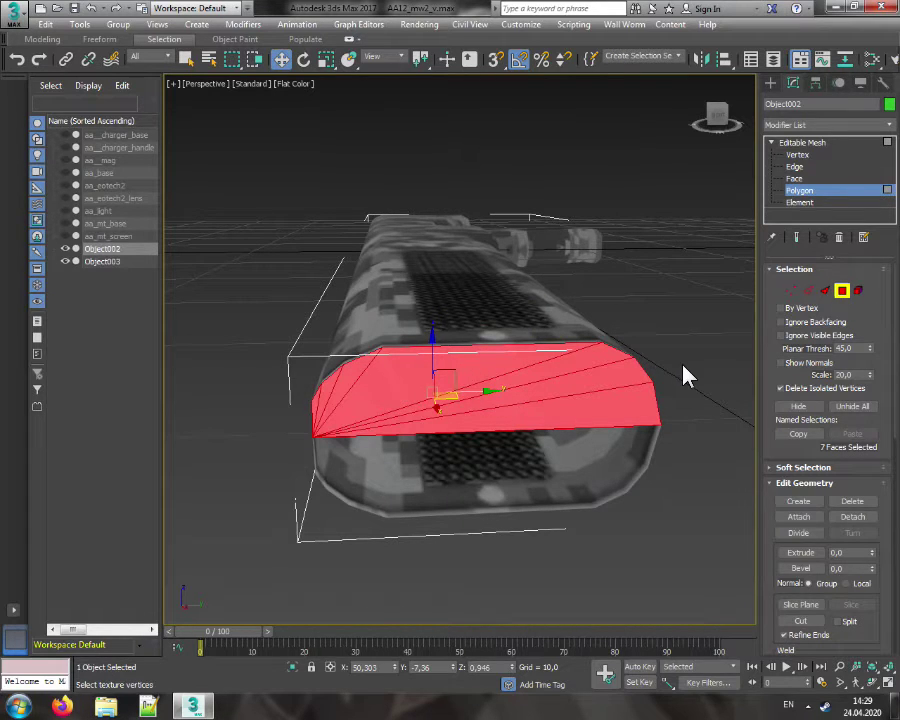
click(866, 517)
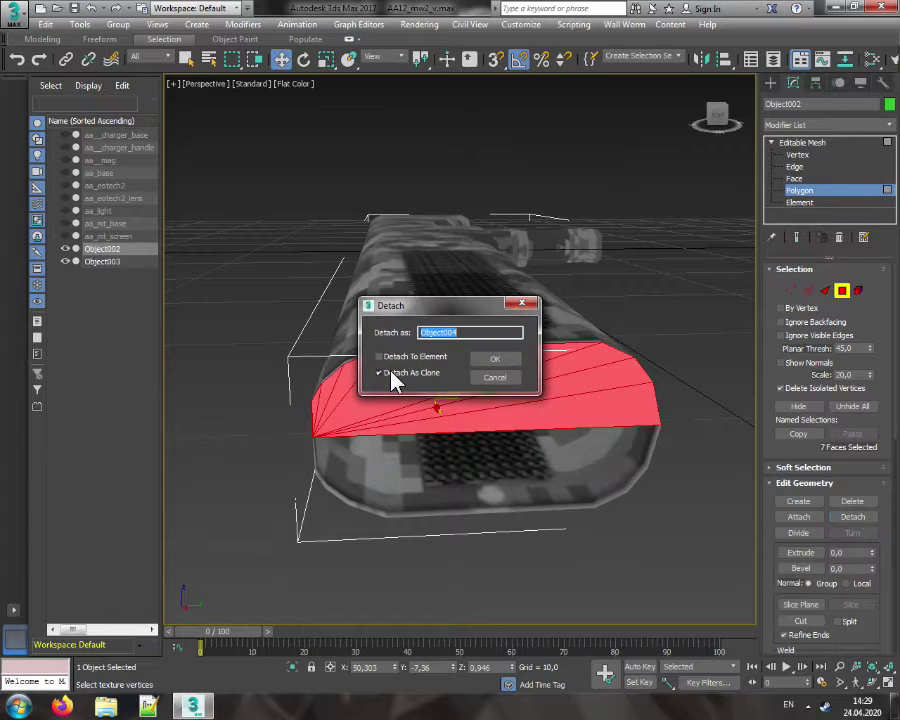
click(495, 378)
key(ctrl+d)
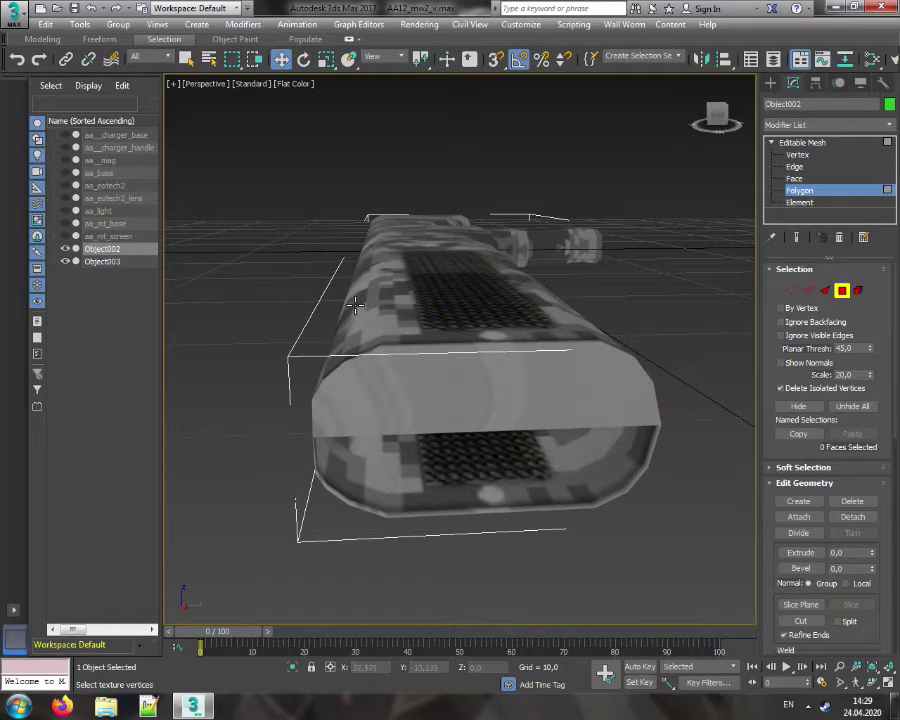
Hide Object002 and add an Unwrap UVW modifier to the detached half cap, Object003
click(66, 249)
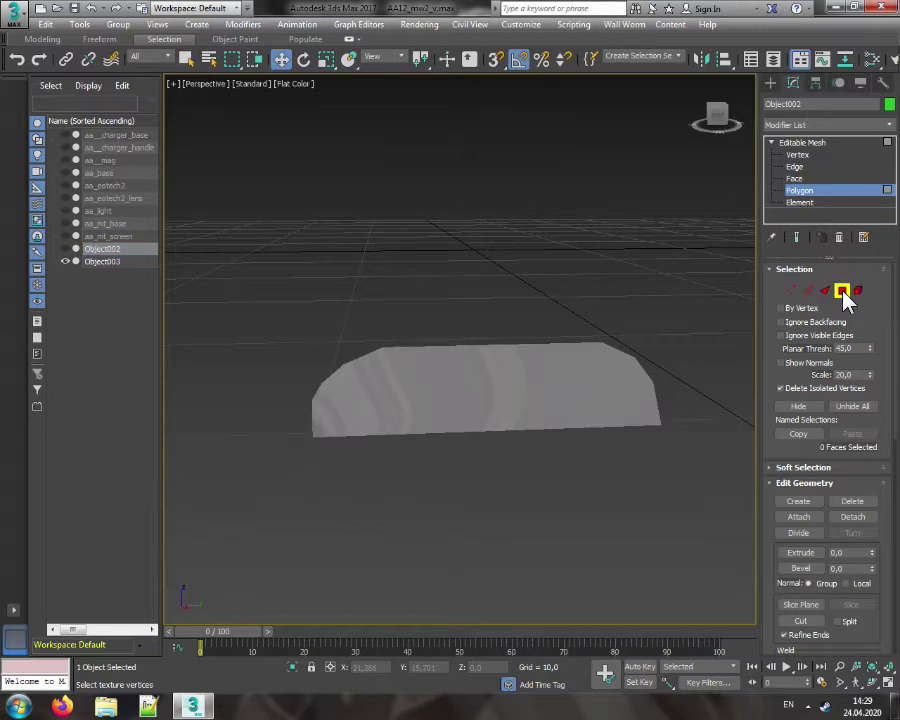
click(530, 376)
drag(703, 124, 727, 136)
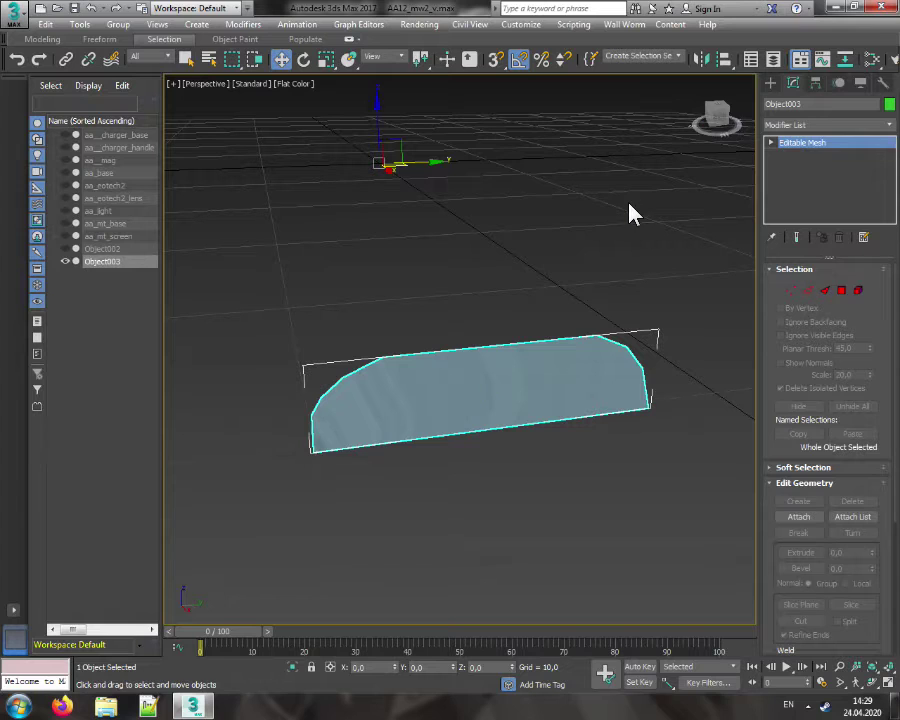
click(812, 126)
scroll(820, 424, down, 15)
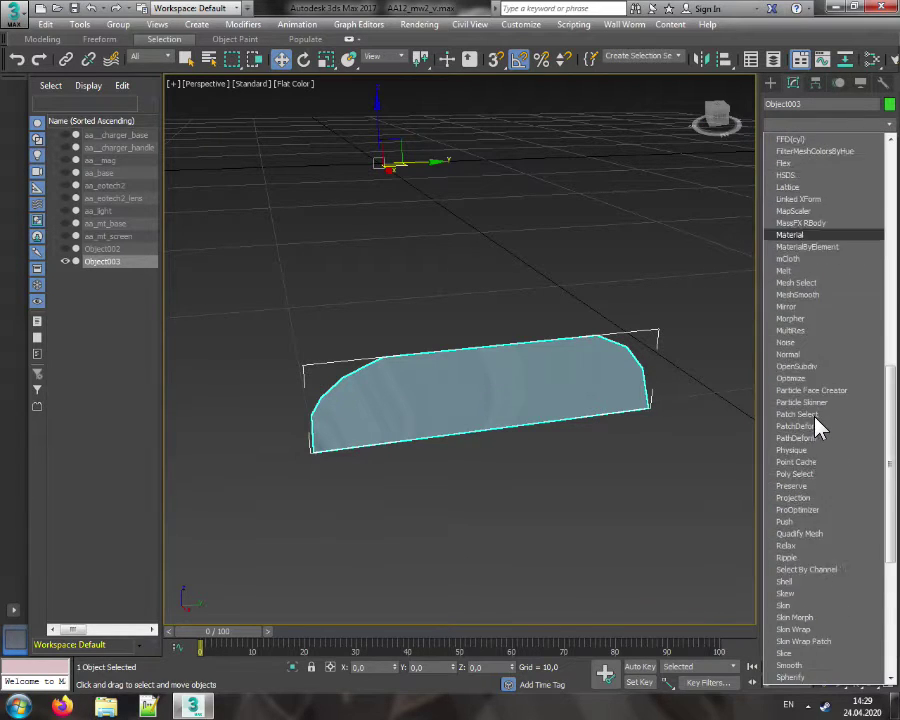
scroll(820, 424, down, 7)
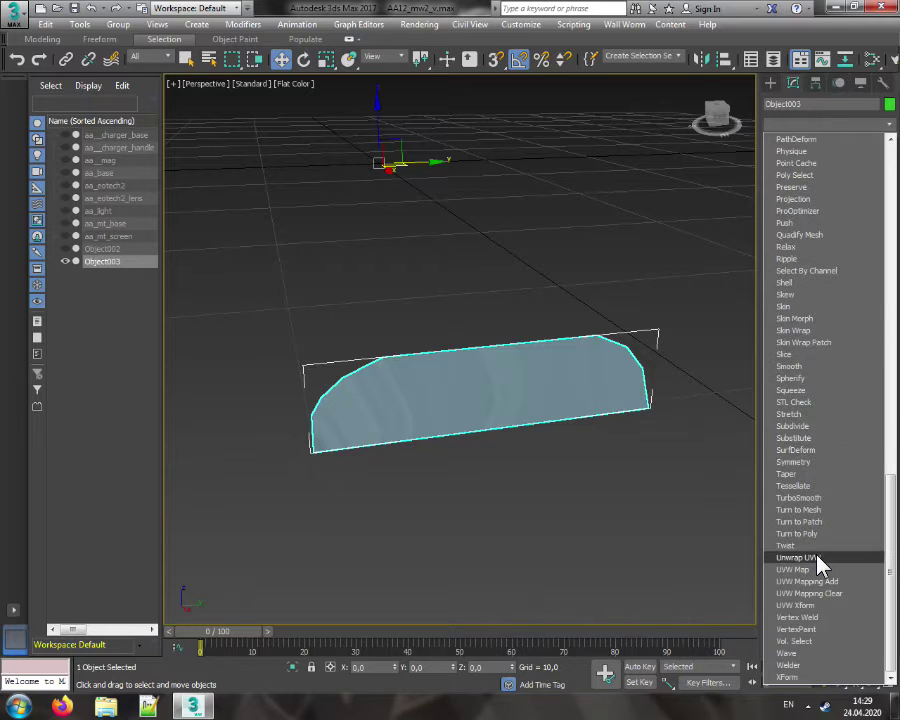
click(817, 558)
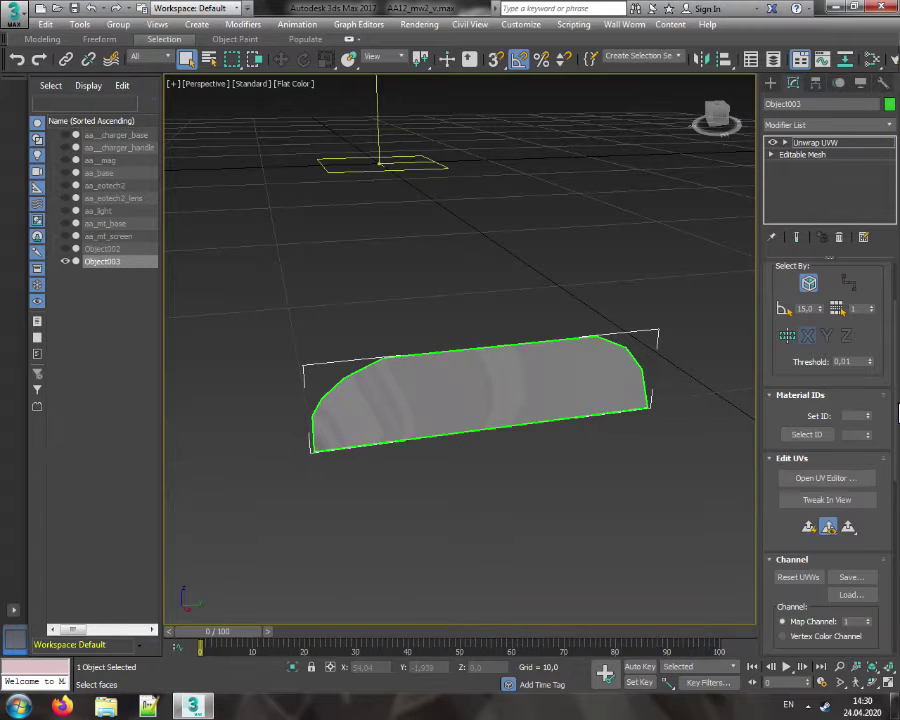
Apply a quick planar map to all polygons of the half cap in the Unwrap UVW modifier
drag(896, 402, 897, 443)
click(807, 431)
click(785, 142)
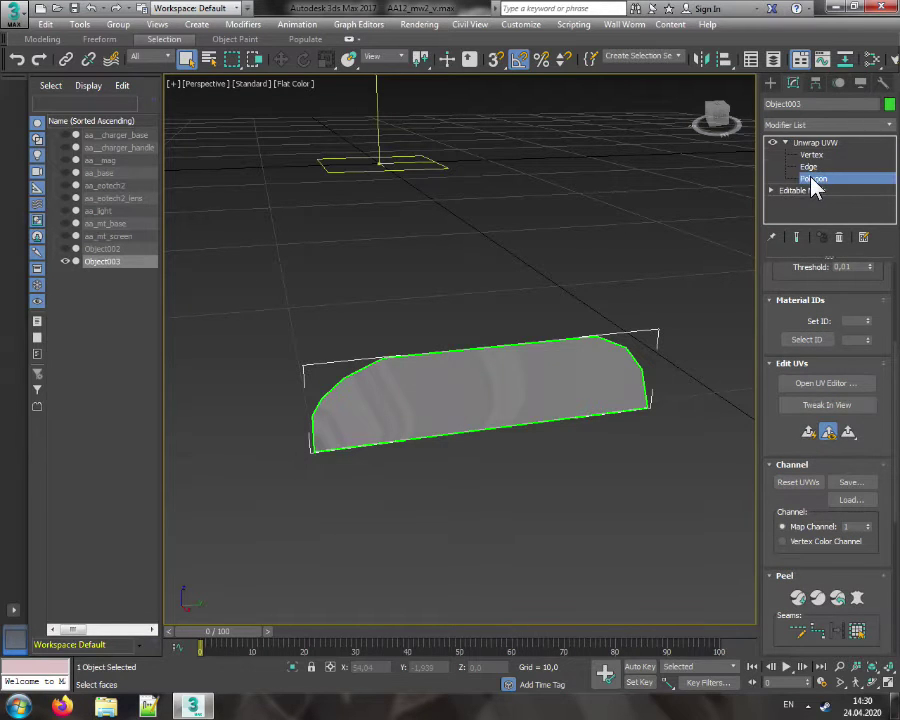
click(812, 178)
click(808, 179)
key(ctrl+a)
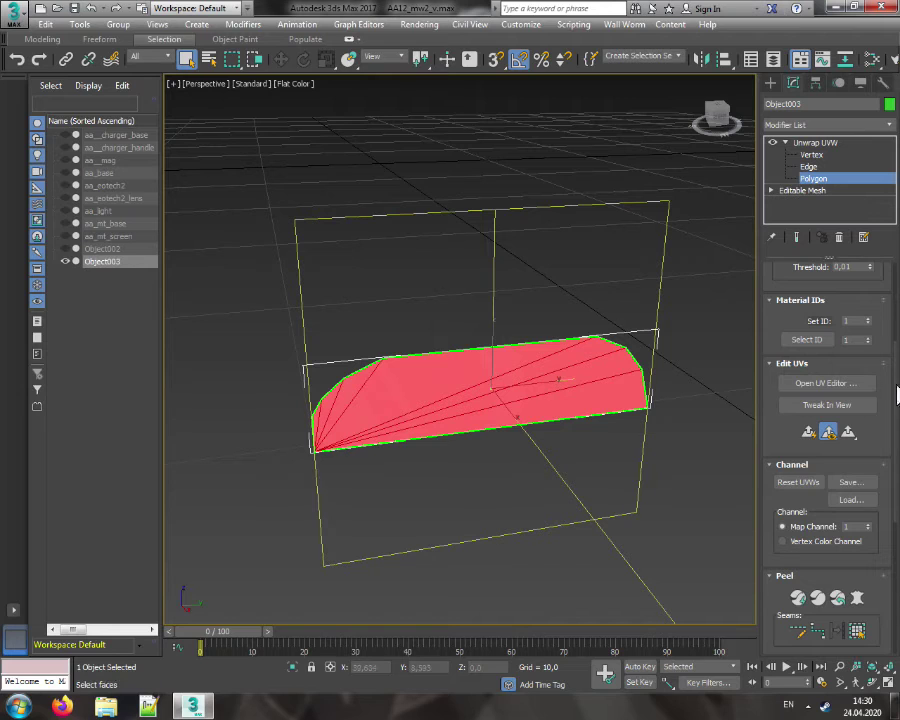
scroll(894, 426, up, 1)
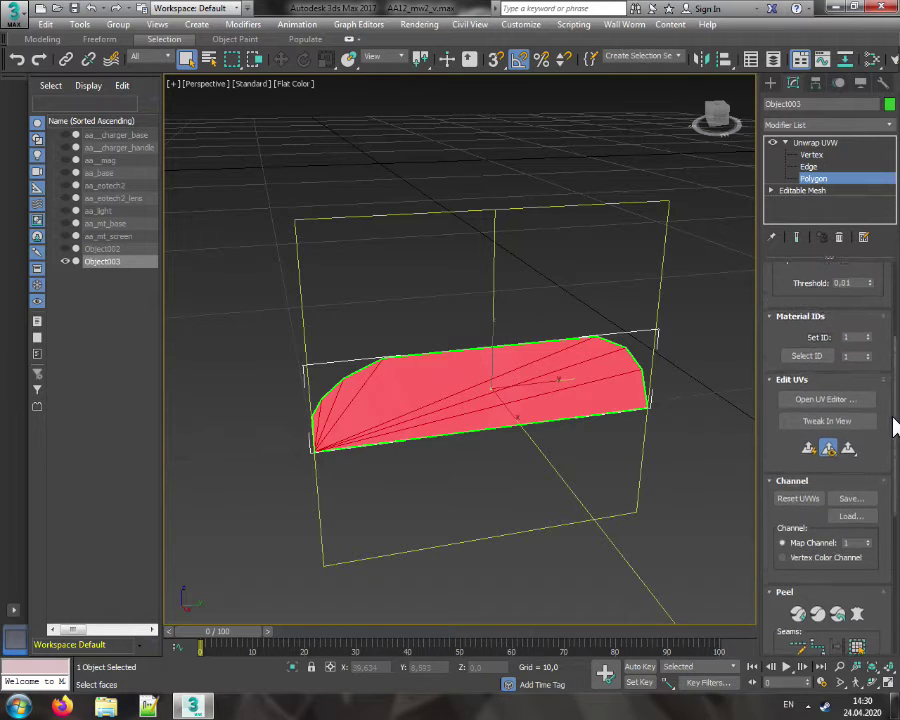
click(808, 450)
click(577, 463)
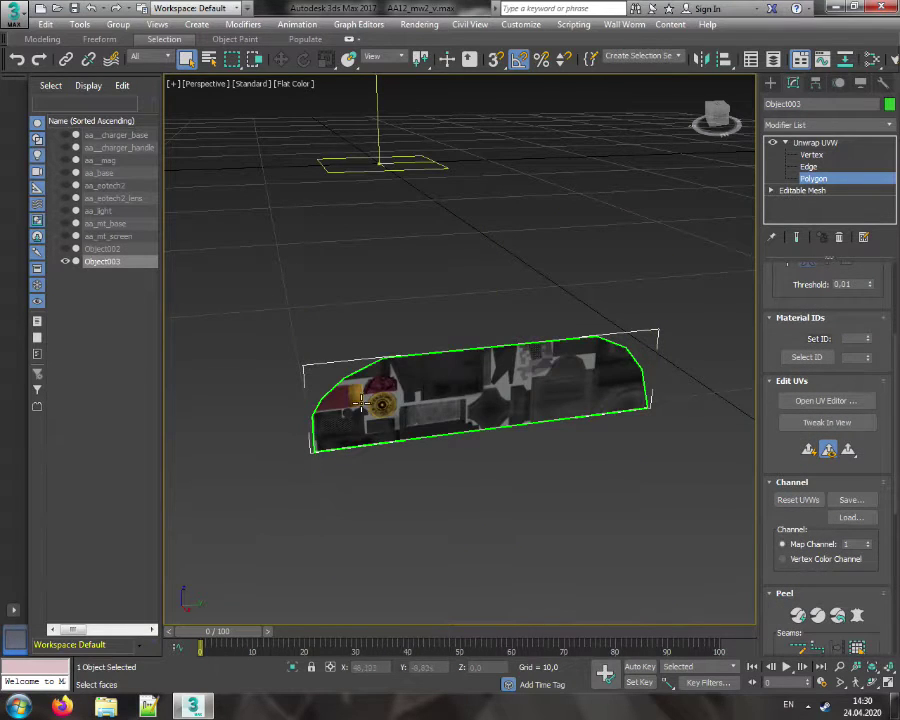
Open the half cap's UVs in a maximized UV editor and display the Map #1 digital camouflage texture as background
mouse_move(713, 119)
mouse_down()
mouse_move(718, 96)
mouse_move(716, 104)
mouse_up()
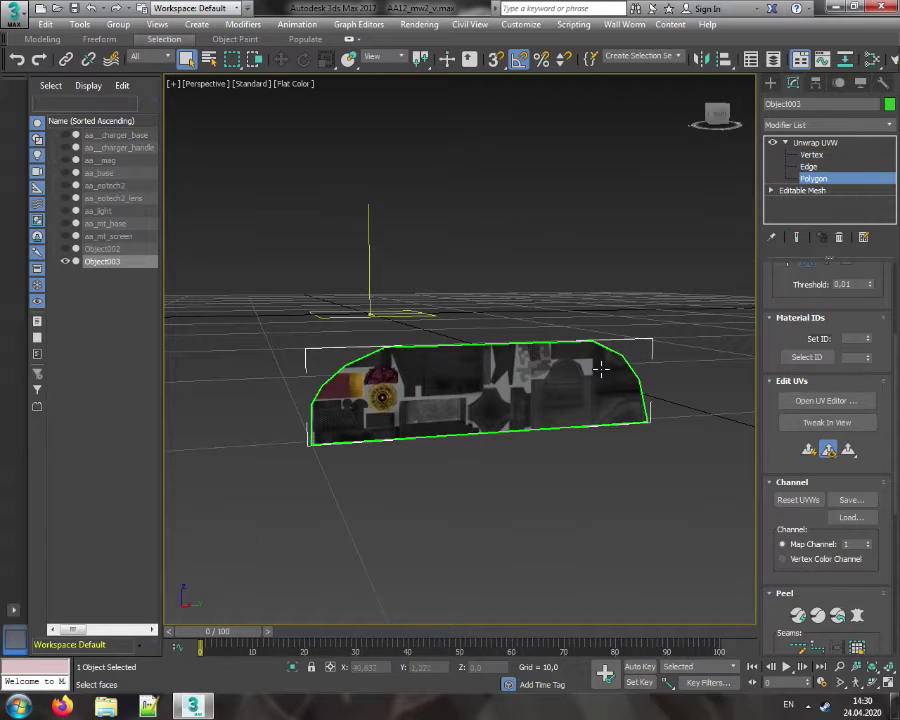
click(852, 400)
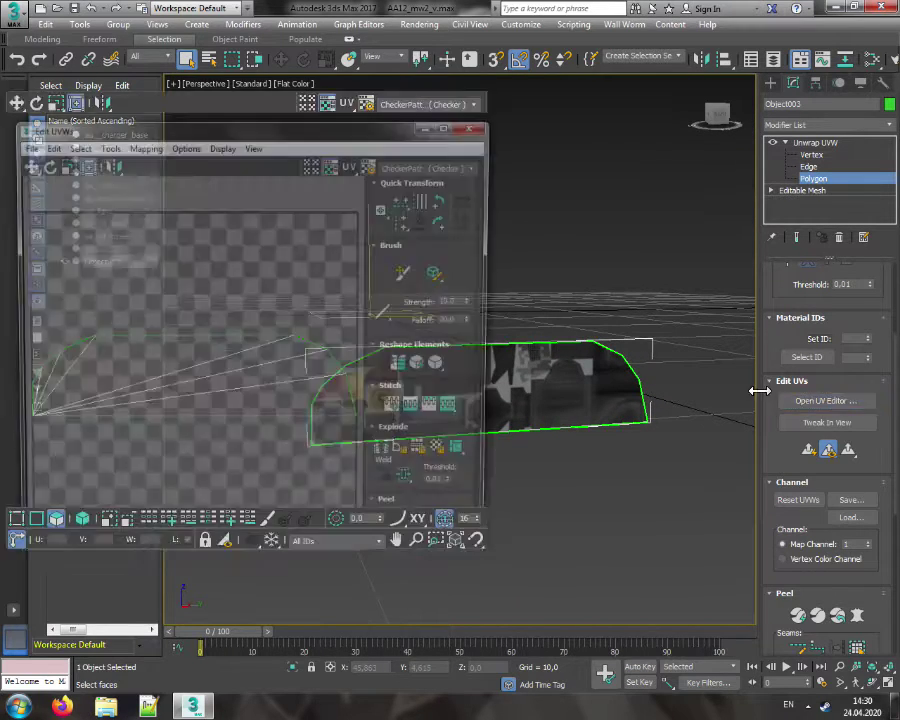
click(448, 63)
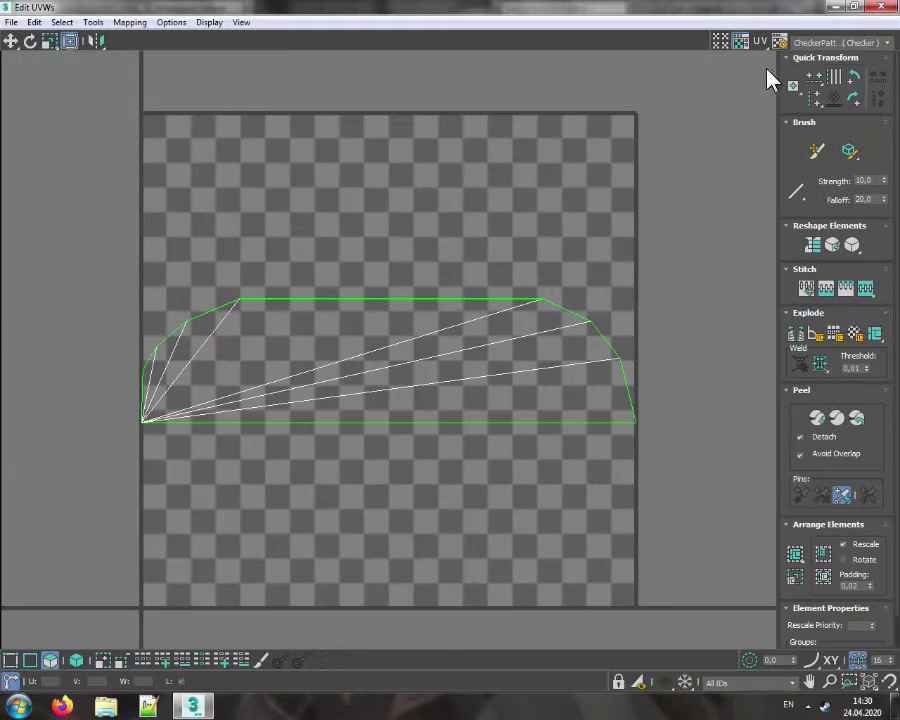
click(840, 50)
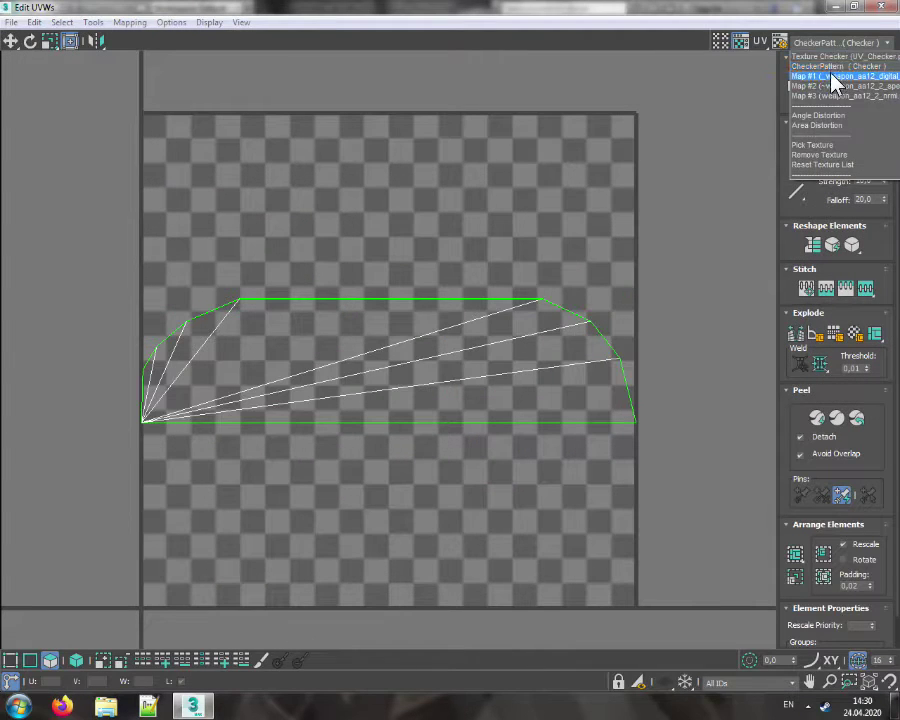
click(815, 81)
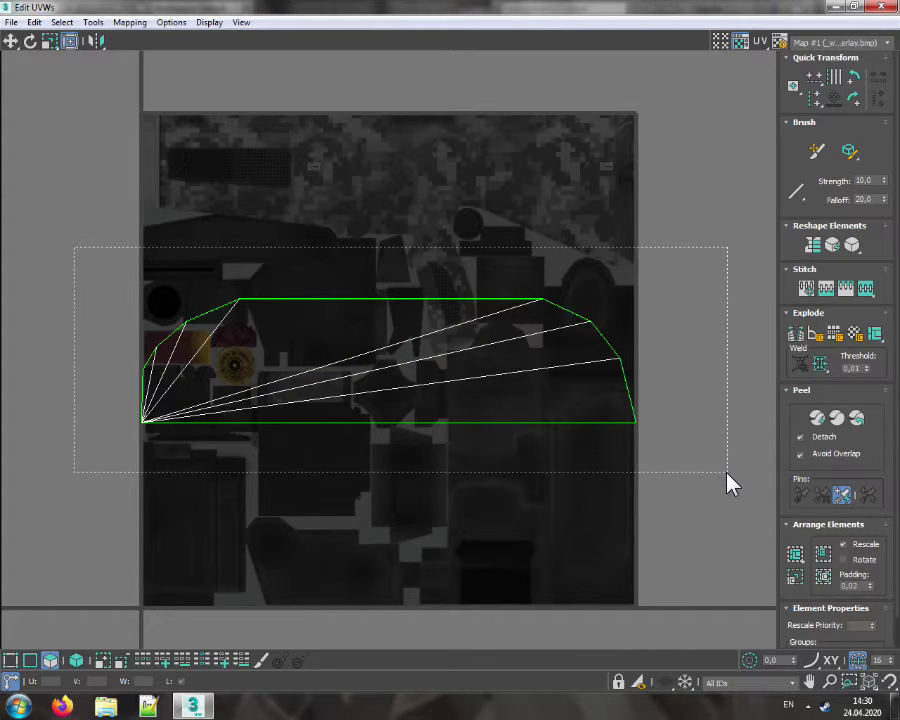
Rotate the half cap's UVs upright, shrink them and fit them into the plain grey strip at the texture's upper left edge
drag(727, 484, 725, 480)
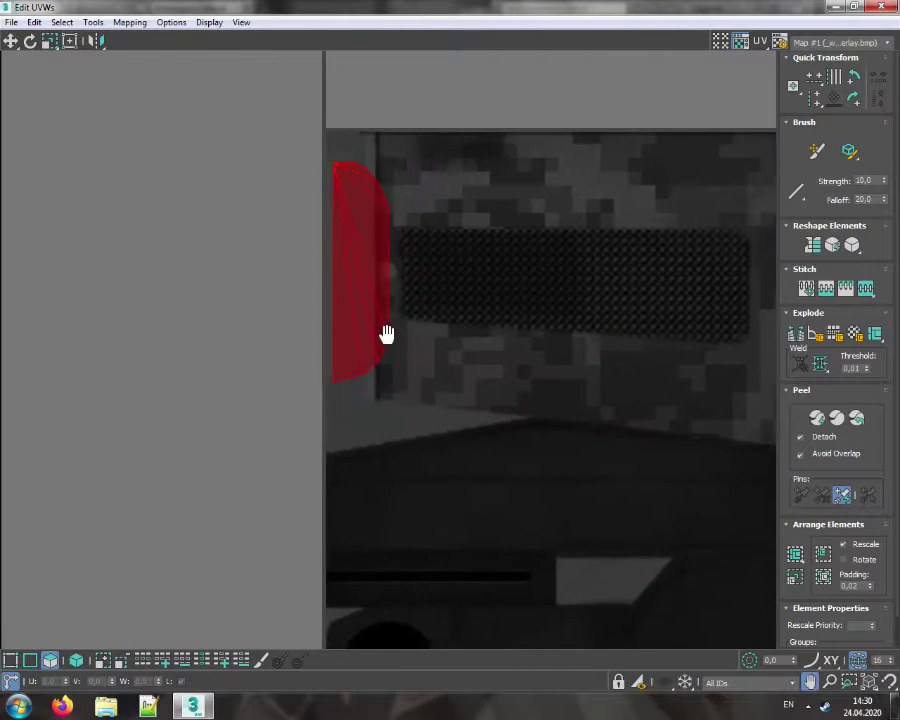
scroll(380, 326, up, 3)
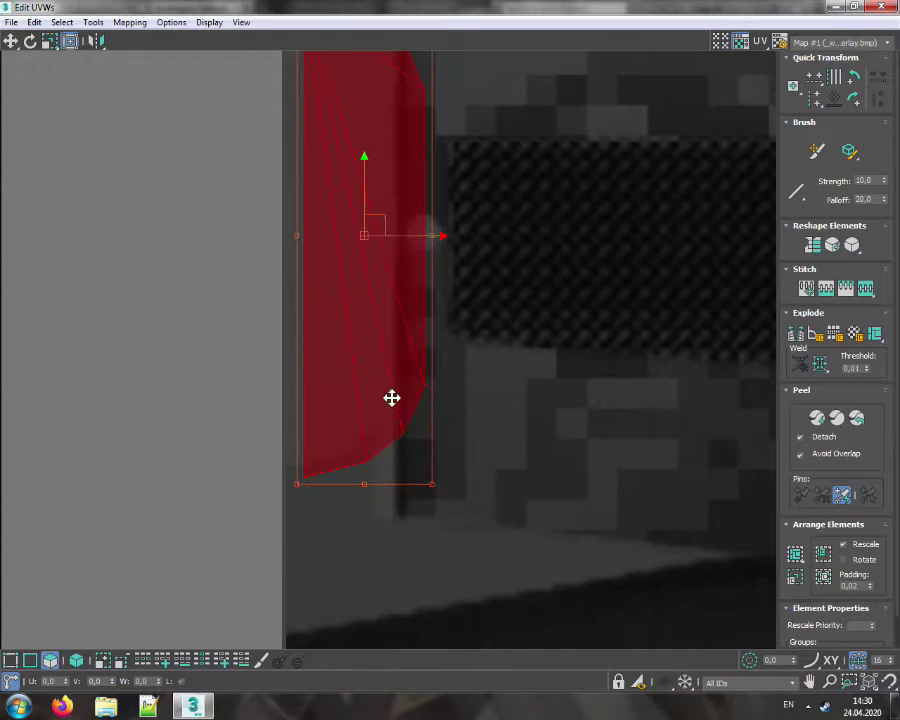
drag(382, 384, 355, 362)
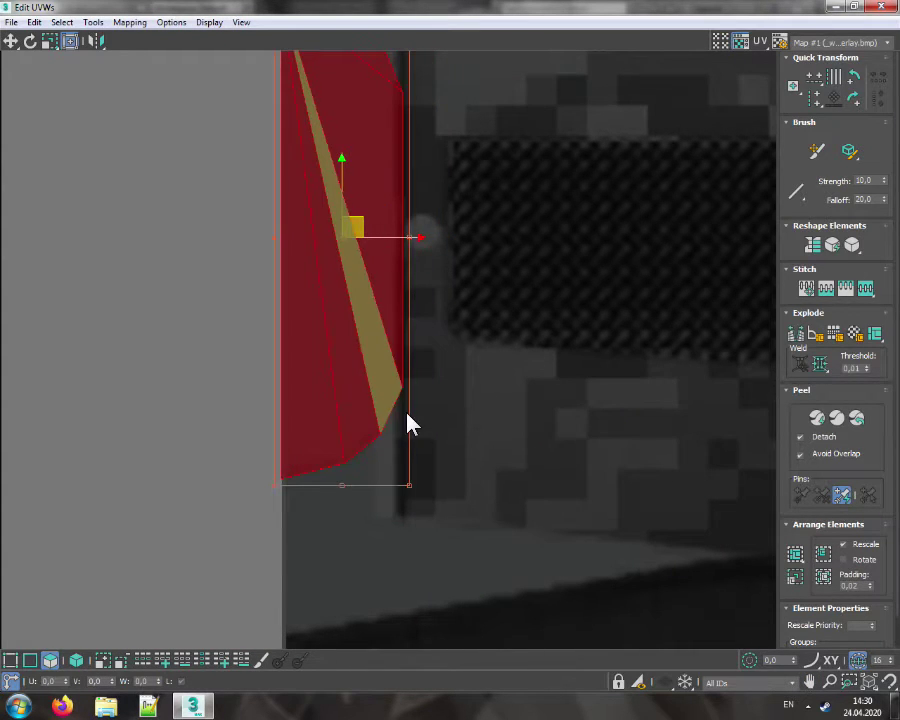
drag(405, 481, 384, 449)
middle_drag(430, 416, 507, 490)
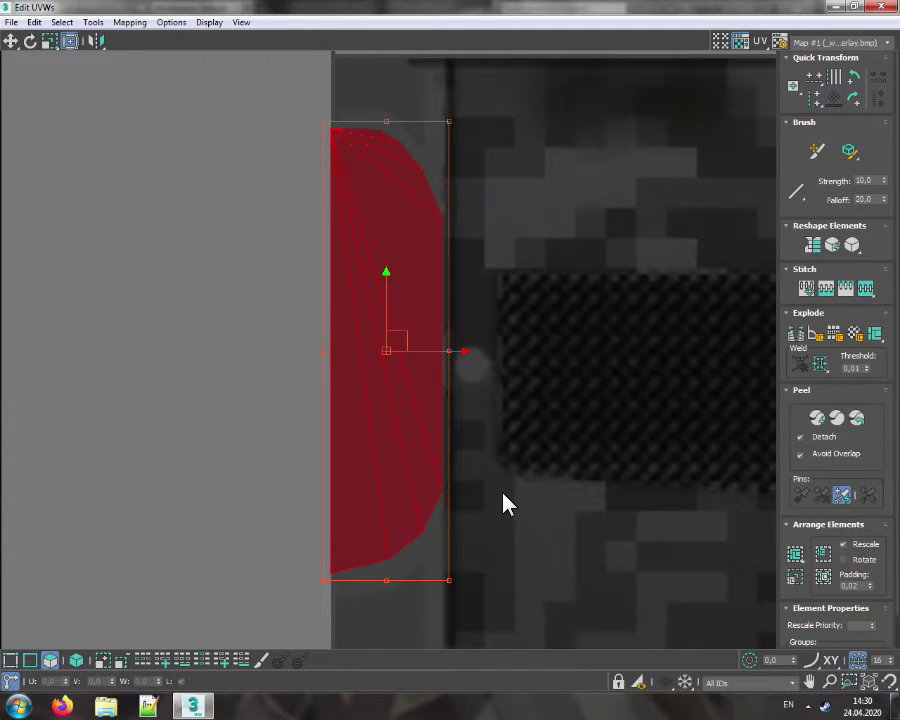
scroll(488, 482, down, 5)
middle_drag(501, 419, 430, 367)
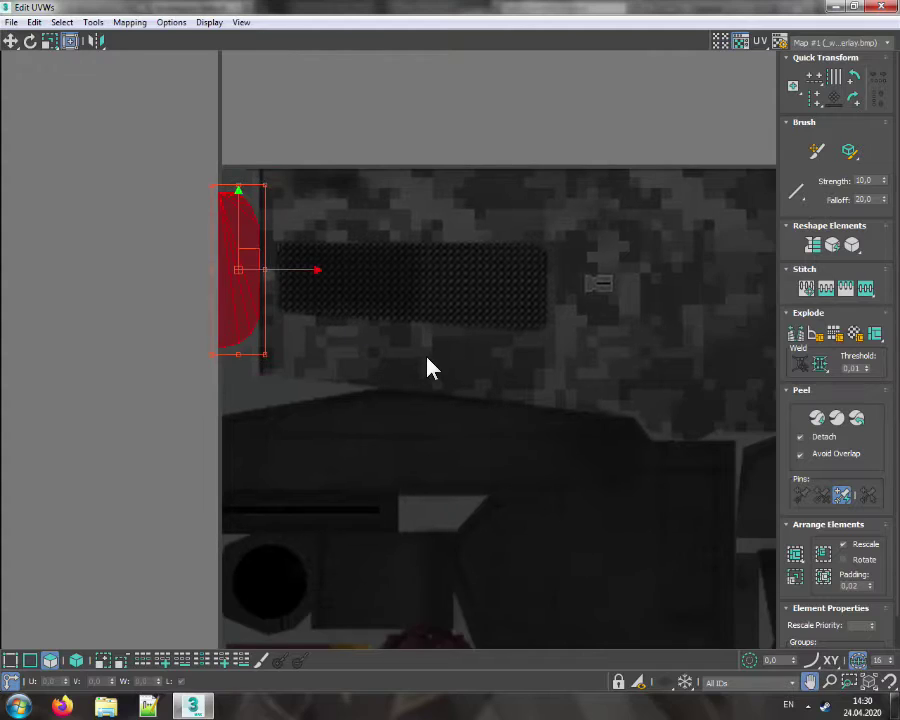
click(881, 7)
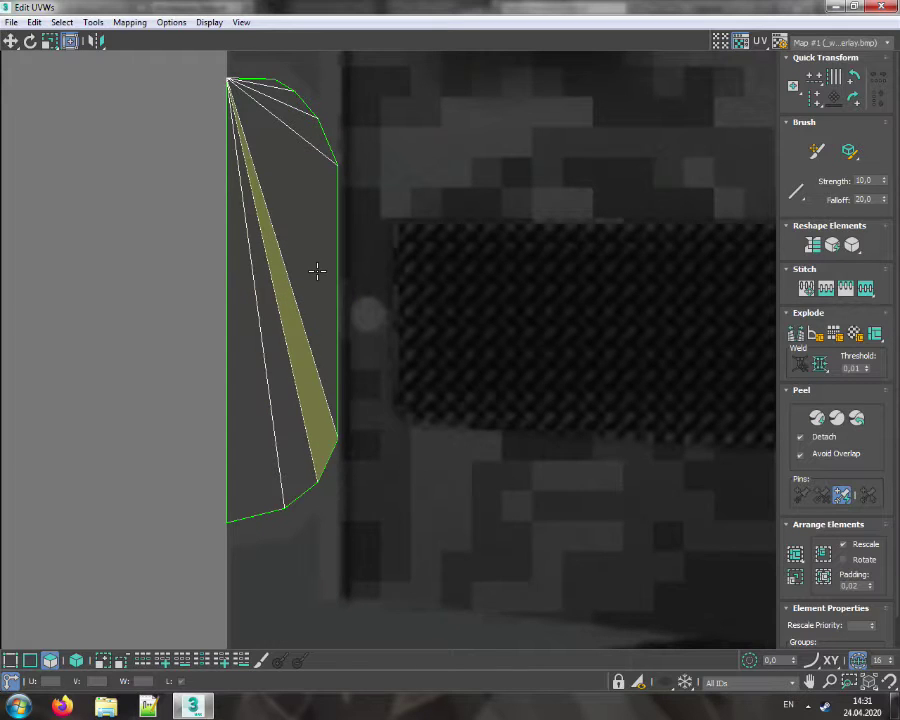
Shift all of the half cap's UVs slightly along positive U against the camouflage's dark border and close the UV editor
drag(434, 580, 88, 66)
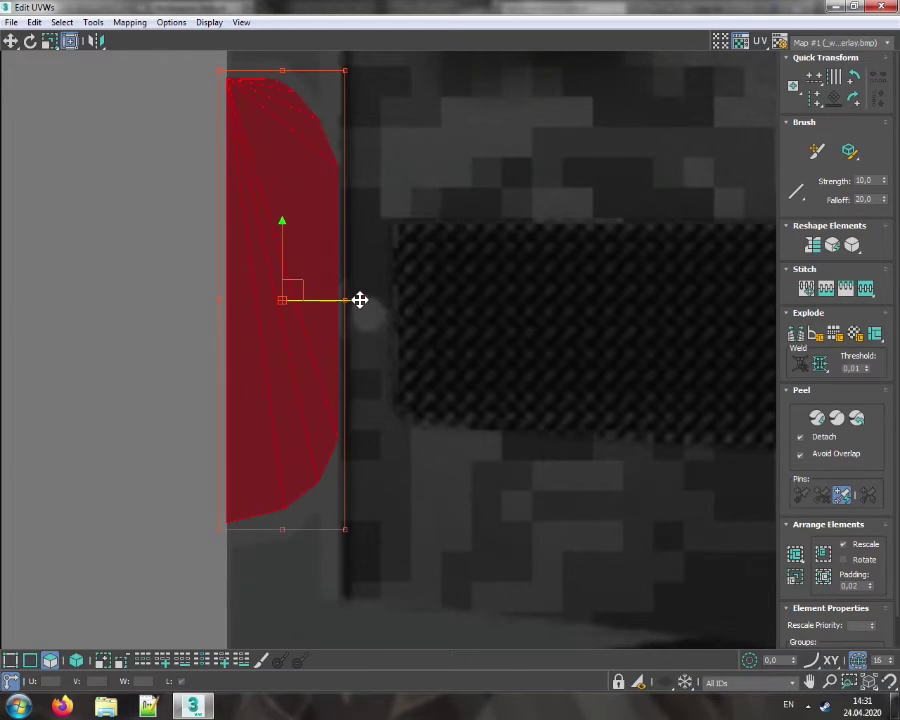
drag(359, 301, 364, 301)
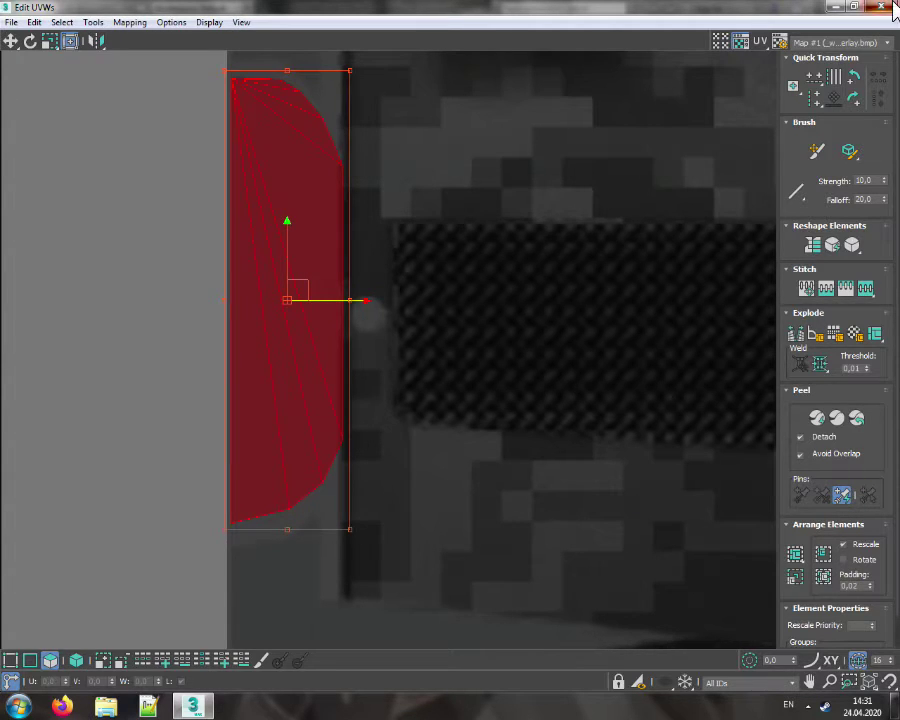
click(885, 6)
click(688, 364)
mouse_move(718, 116)
mouse_down()
mouse_move(708, 108)
mouse_move(720, 102)
mouse_move(726, 138)
mouse_move(718, 112)
mouse_up()
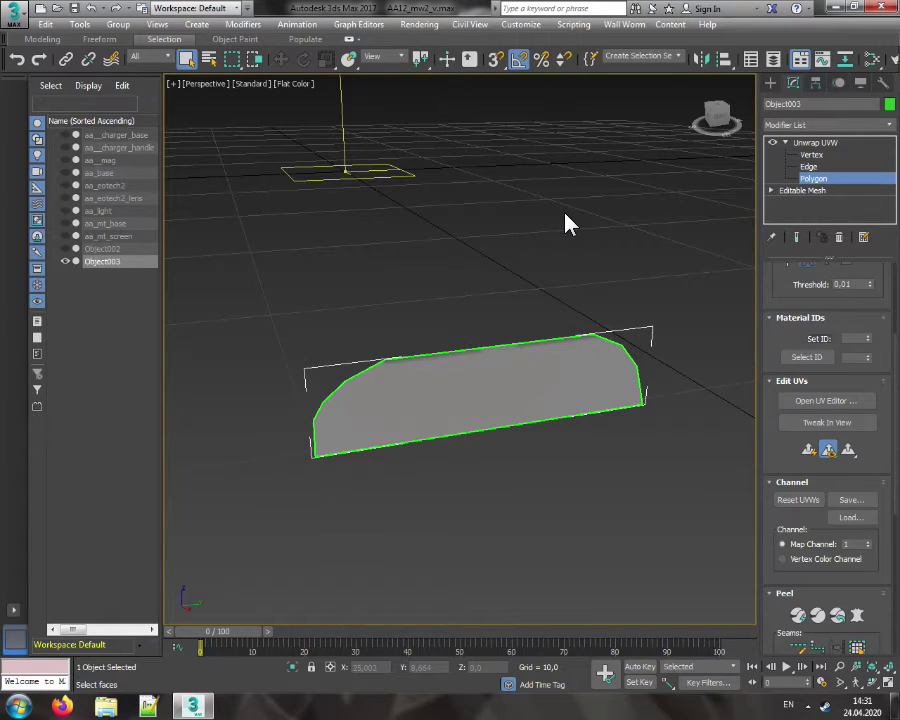
Collapse the Unwrap UVW modifier into Object003's editable mesh and reselect the half cap
right_click(827, 145)
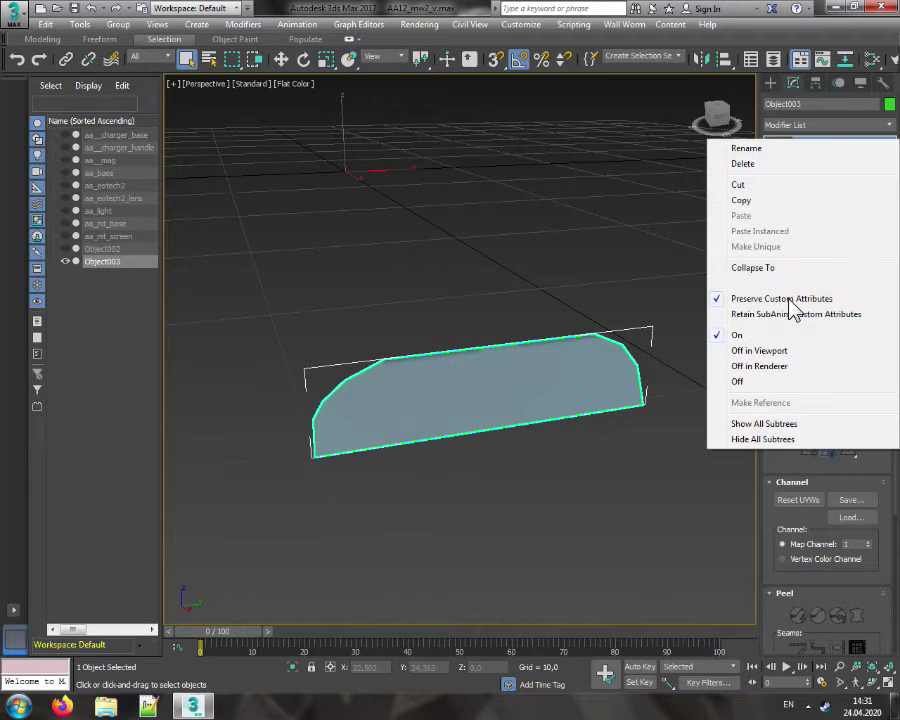
click(762, 268)
click(514, 410)
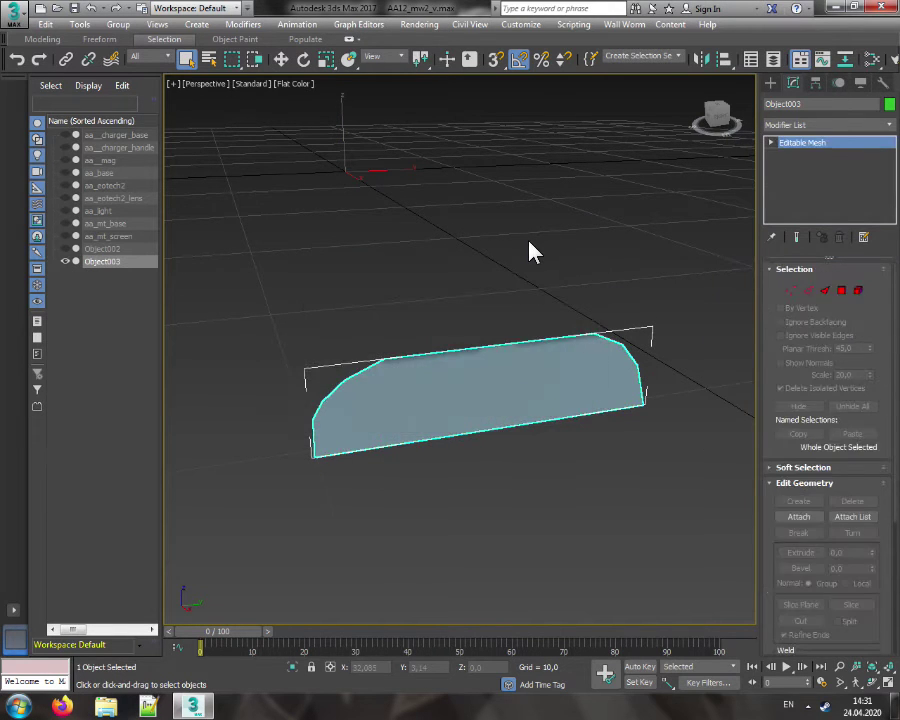
click(526, 250)
mouse_move(712, 117)
mouse_down()
mouse_move(697, 106)
mouse_move(734, 110)
mouse_move(717, 118)
mouse_up()
click(515, 383)
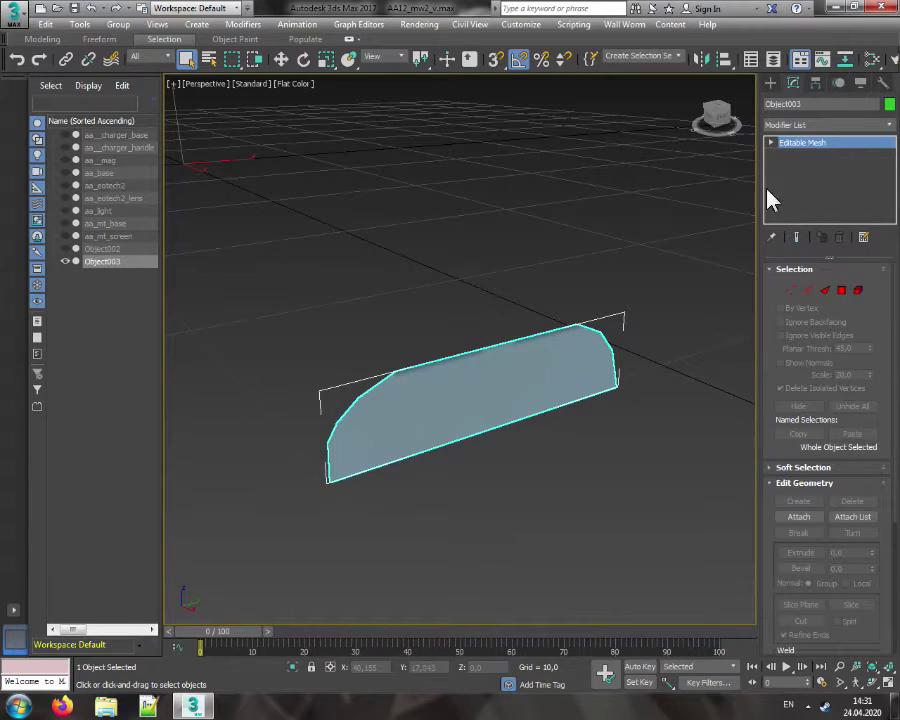
Clone the half cap Object003 as an independent copy named Object004
right_click(575, 384)
click(607, 477)
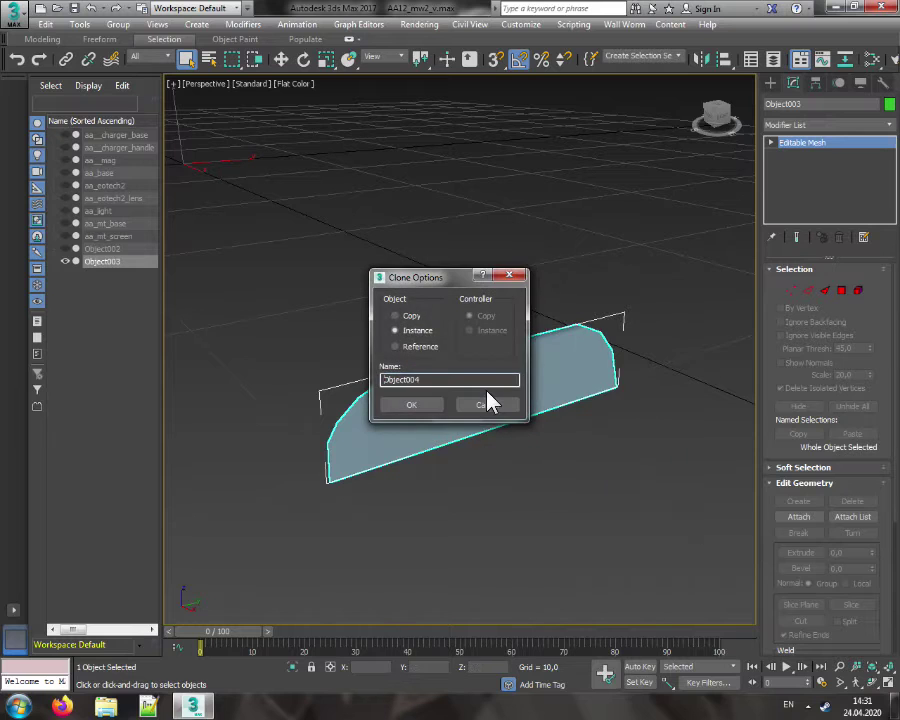
click(411, 318)
click(411, 404)
Add a Mirror modifier to Object004 with the Z mirror axis to form the other half of the cap
click(806, 124)
scroll(800, 430, down, 9)
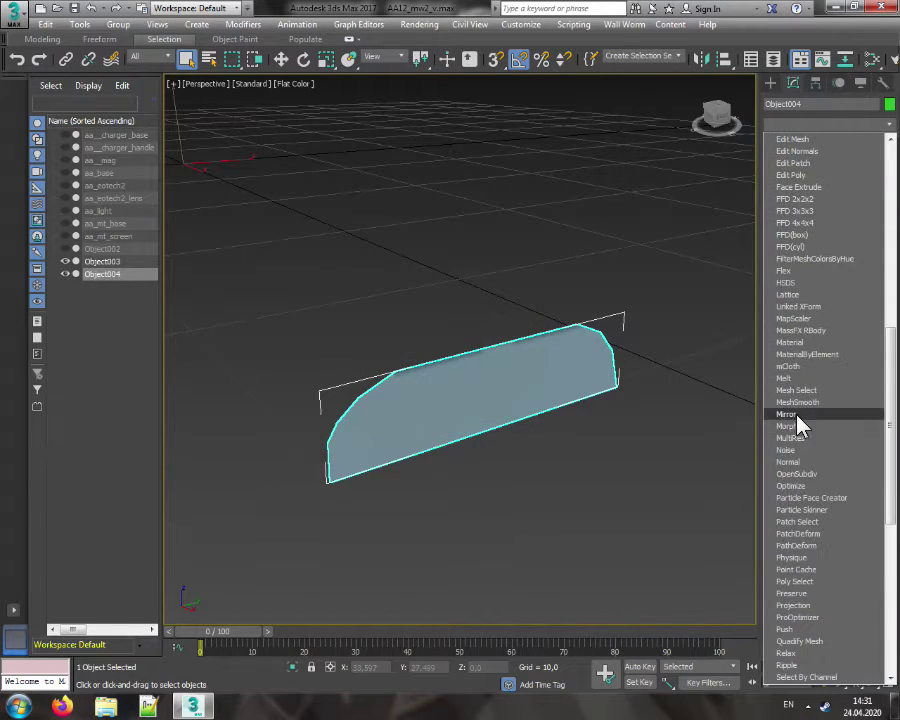
click(788, 414)
click(805, 324)
click(677, 362)
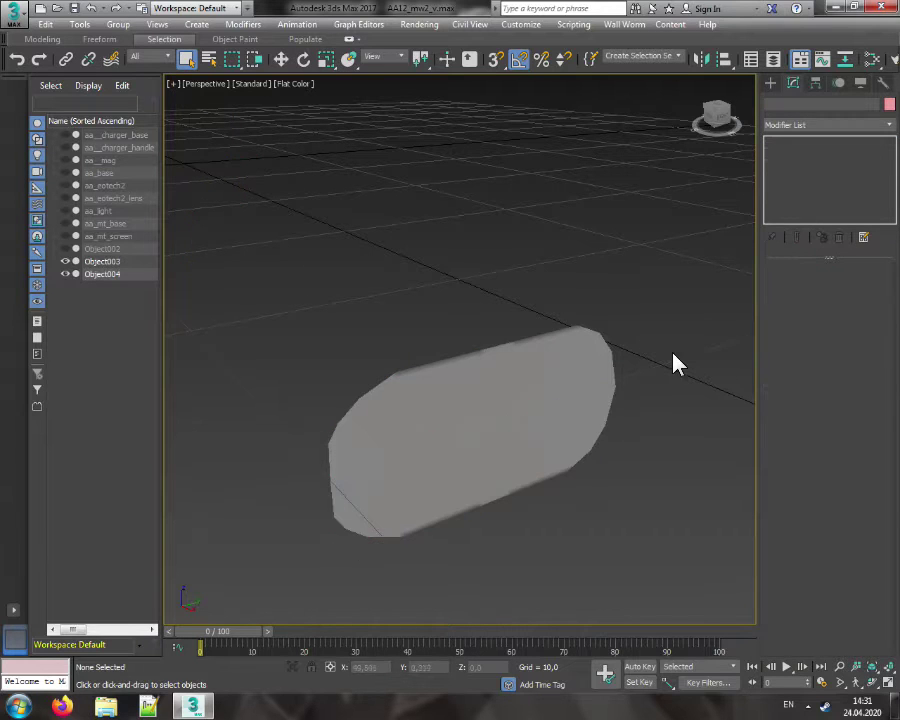
click(716, 116)
drag(716, 116, 734, 132)
Unhide Object002 and attach both cap halves, Object003 and Object004, to its mesh
click(65, 248)
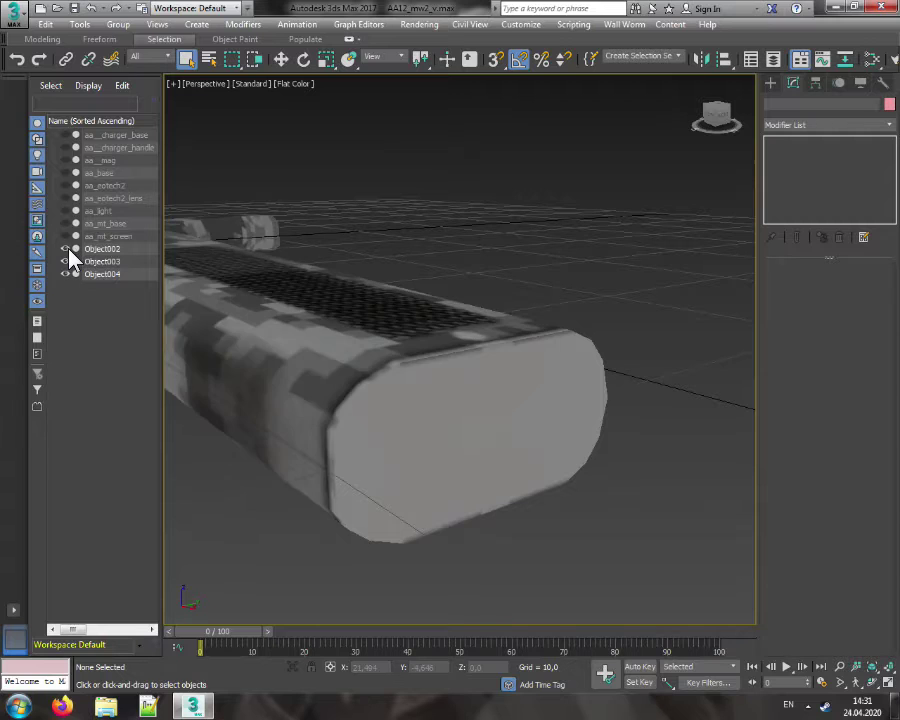
click(402, 340)
click(800, 517)
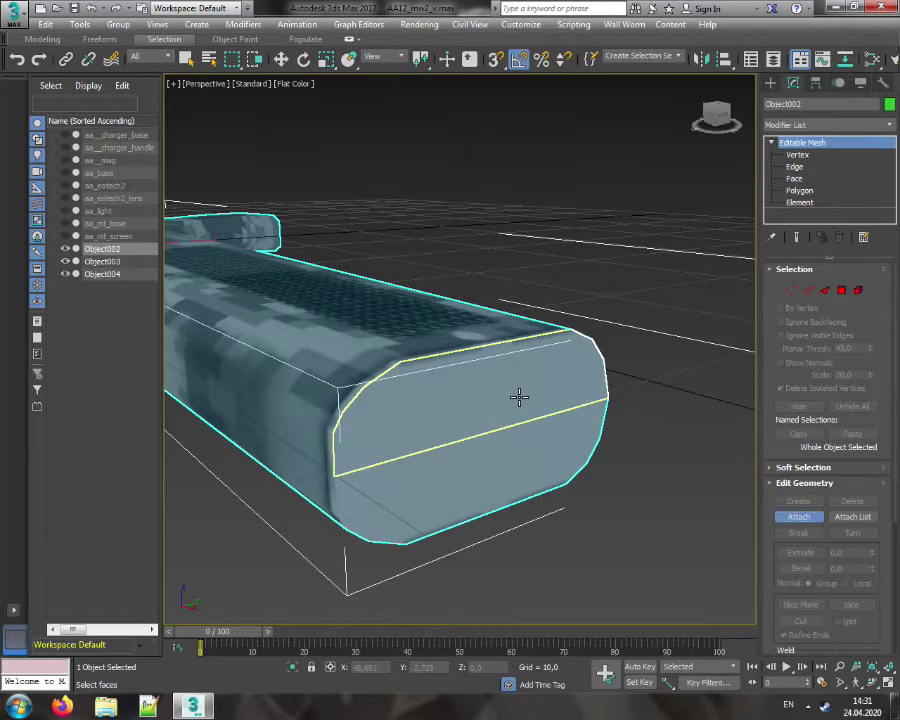
click(531, 459)
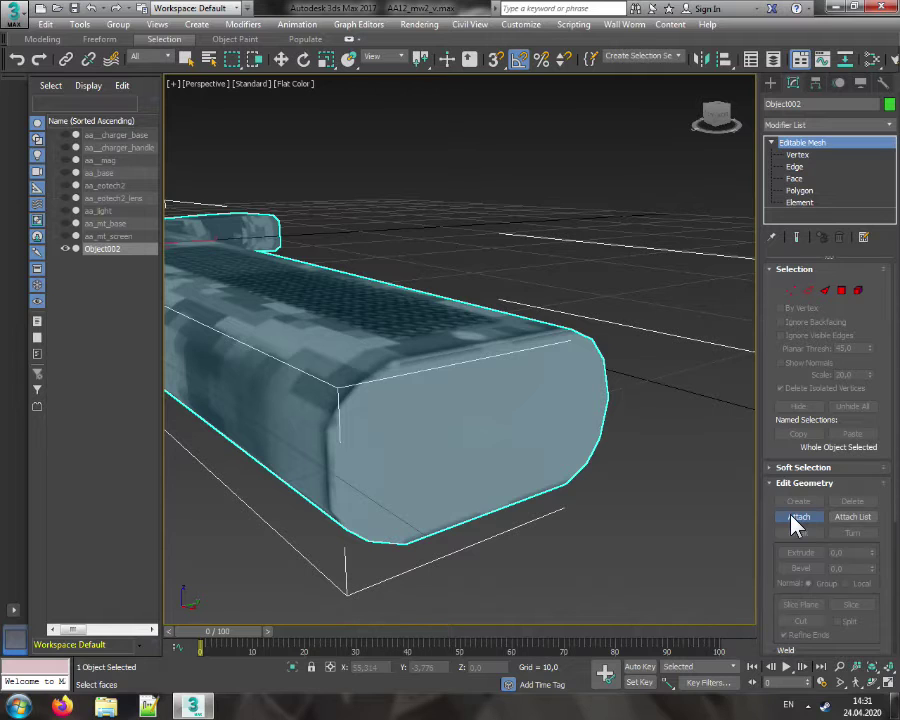
Weld all of Object002's vertices with a 0,001 threshold to join the cap halves to the body
click(791, 290)
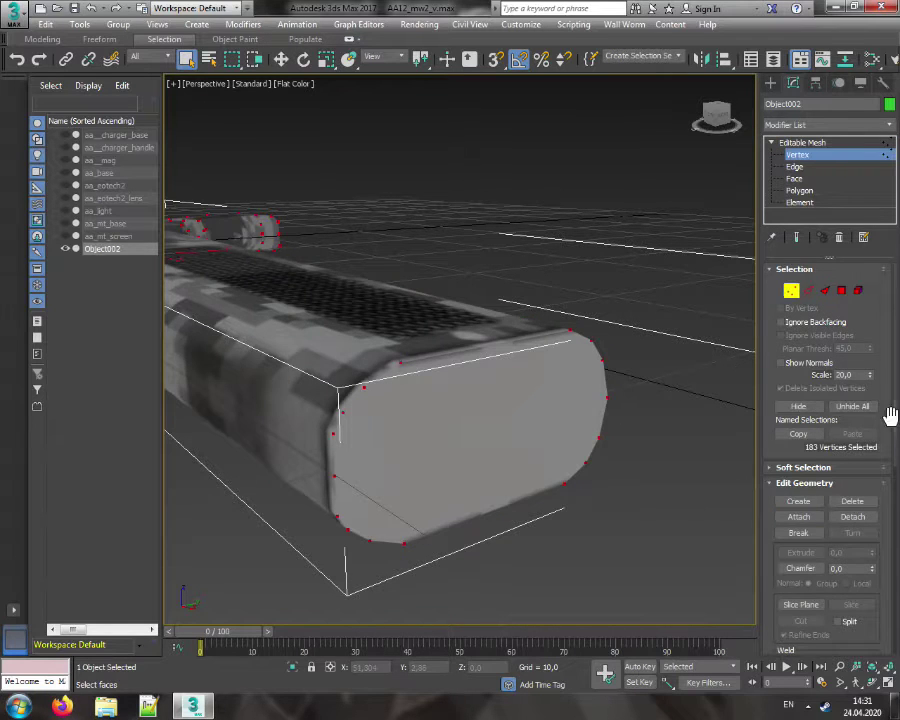
scroll(890, 415, down, 5)
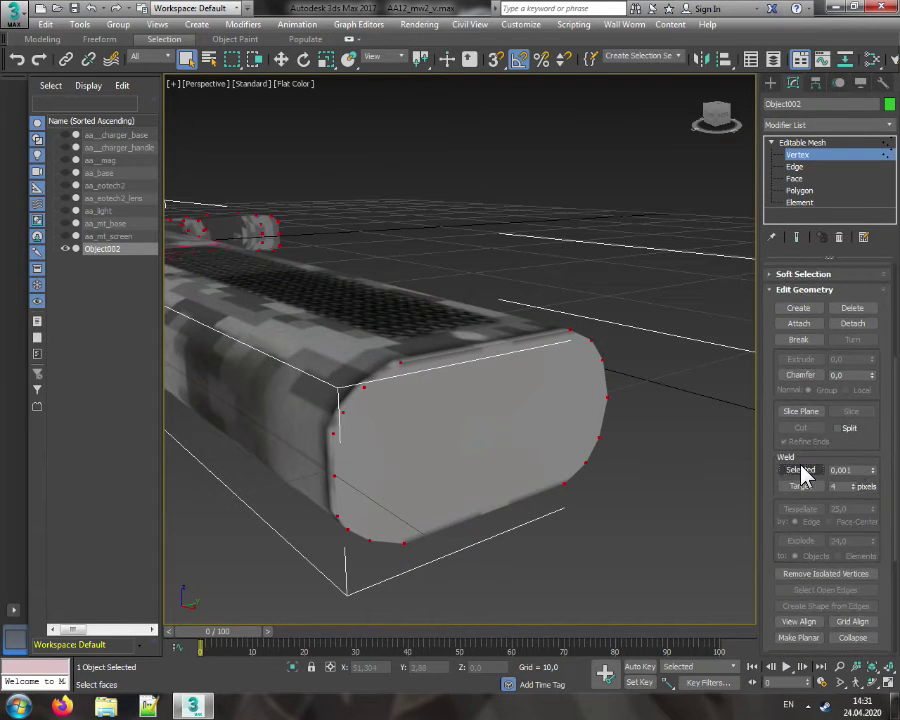
click(800, 203)
Inspect the smoothing group assignments of Object002's upper and side body polygons near the front end
click(800, 190)
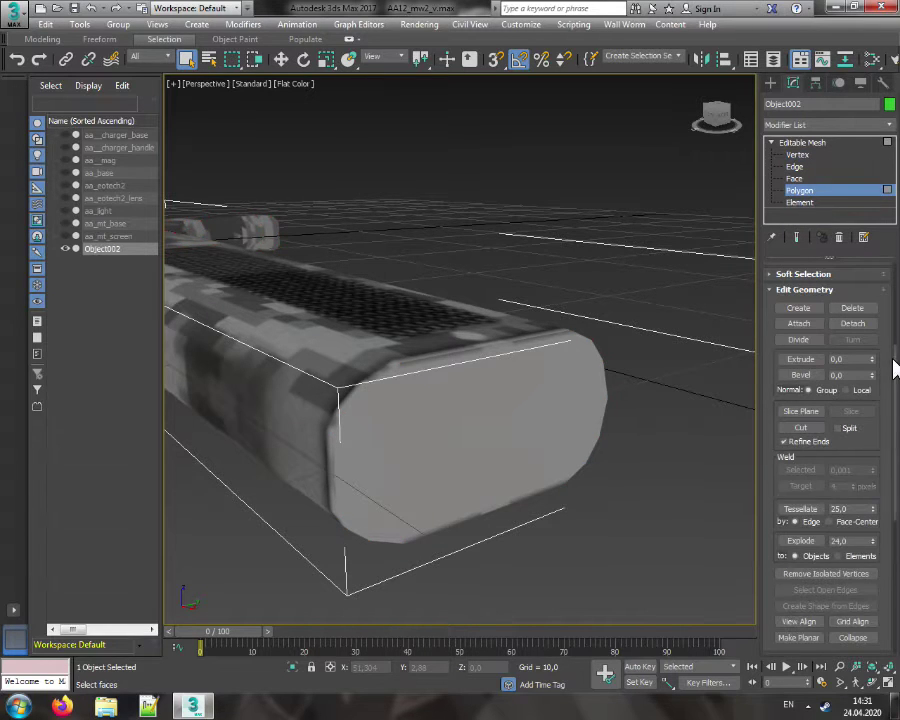
drag(894, 365, 898, 578)
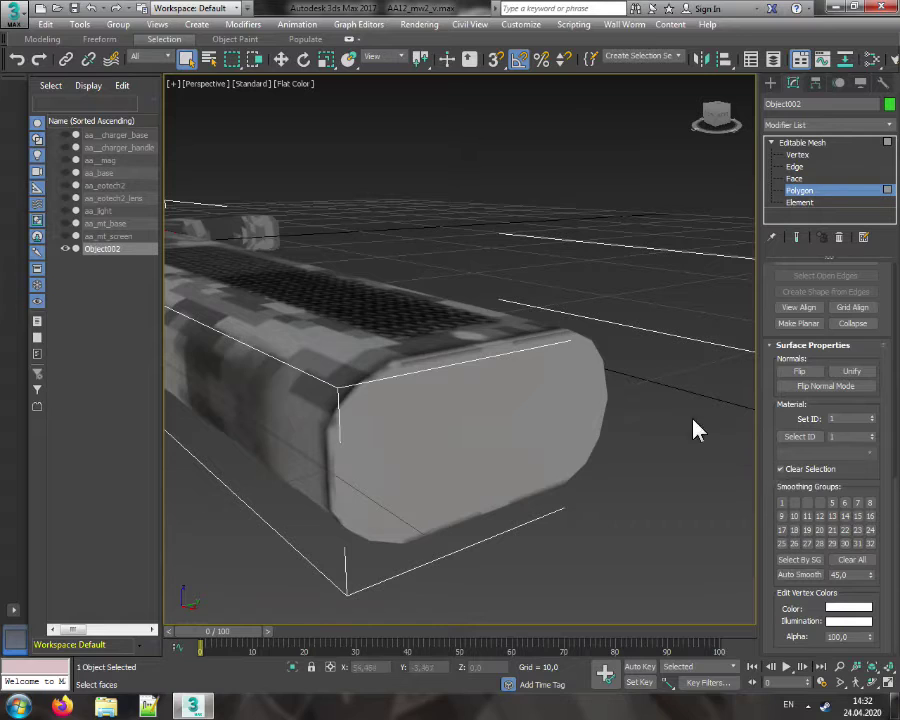
drag(716, 117, 680, 145)
middle_drag(573, 261, 589, 233)
scroll(584, 261, down, 4)
scroll(585, 262, up, 6)
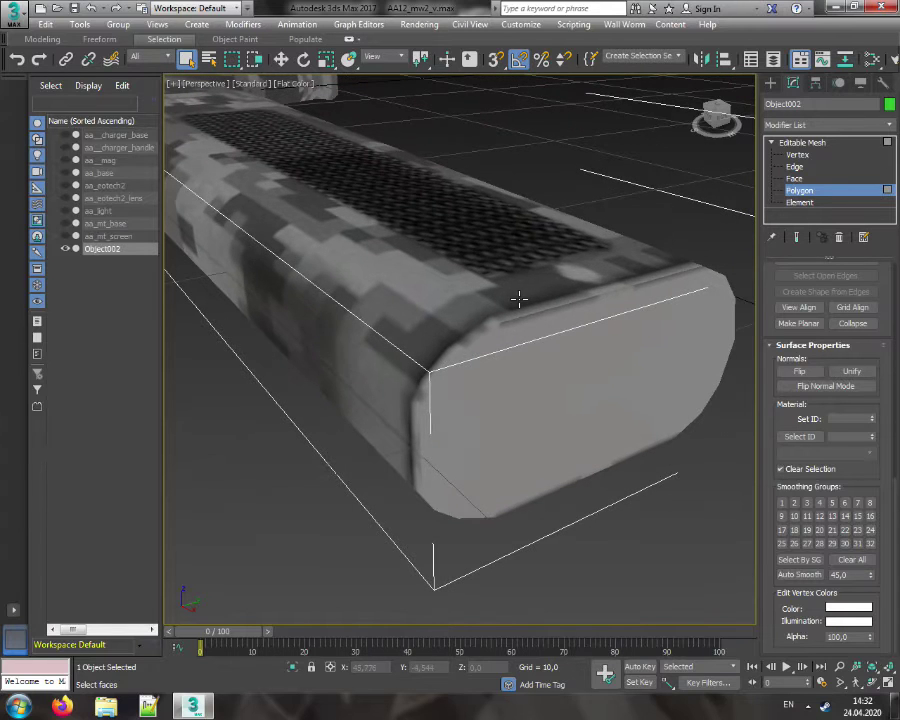
click(518, 299)
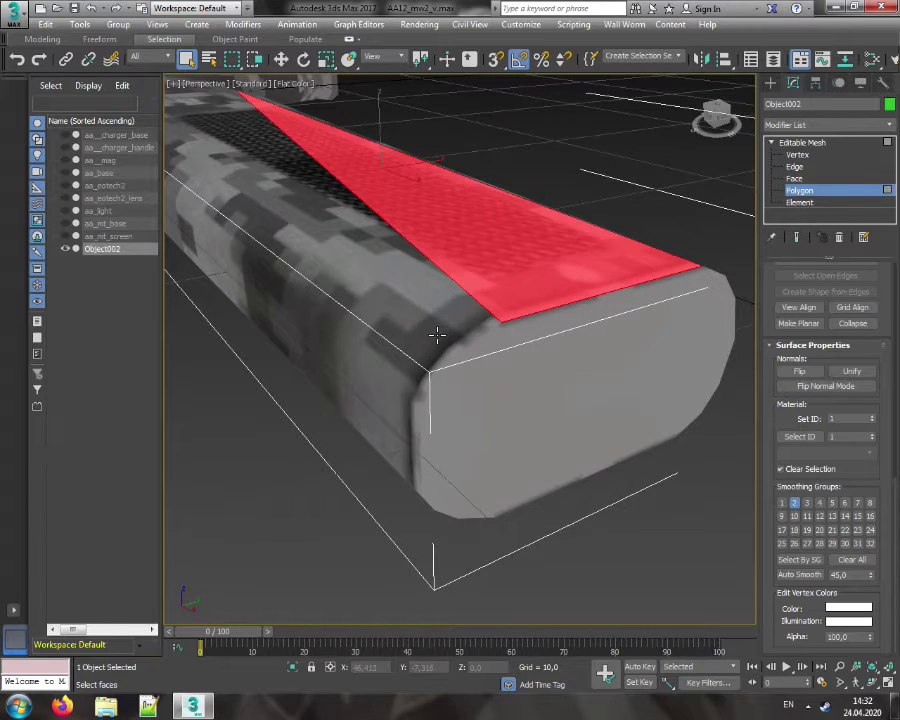
click(437, 335)
drag(709, 125, 690, 122)
middle_drag(250, 255, 466, 309)
click(348, 336)
middle_drag(332, 341, 639, 295)
scroll(553, 298, down, 3)
Select polygons by smoothing groups 1 to 4, invert to the front cap polygons, assign them smoothing group 3 and deselect
click(818, 561)
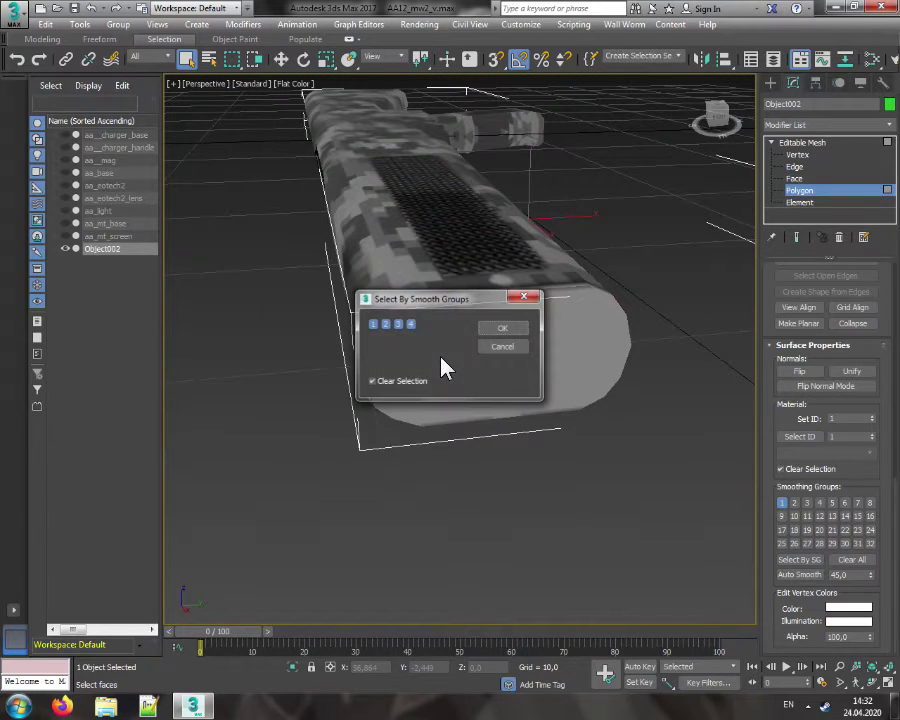
click(502, 327)
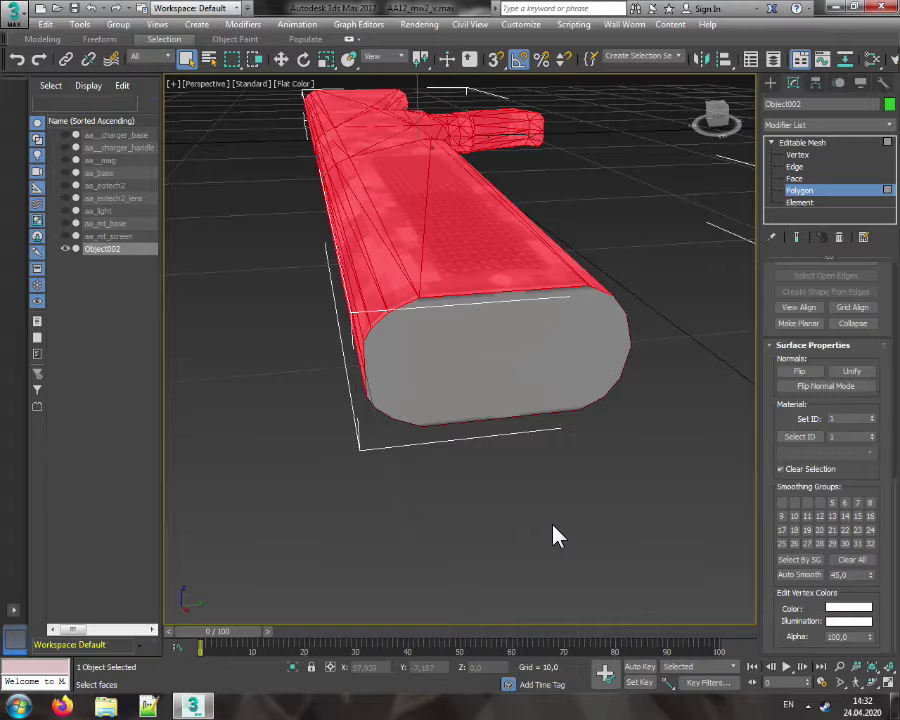
key(ctrl+i)
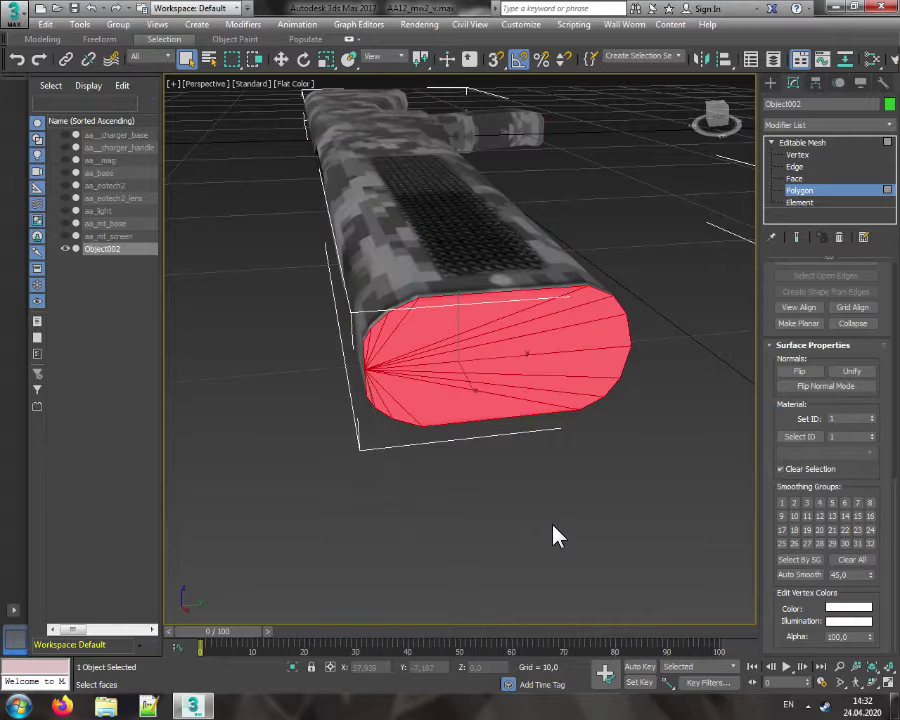
click(808, 503)
click(612, 485)
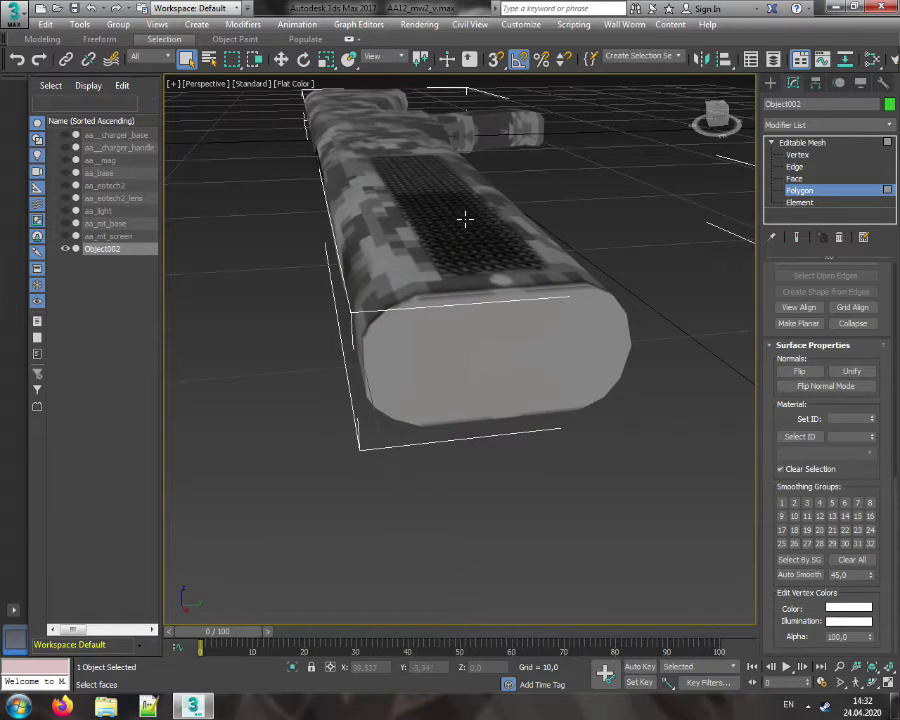
Switch the perspective viewport from flat colour to Clay shading to judge the closed front end
click(293, 84)
click(330, 175)
drag(713, 120, 690, 125)
alt+middle_drag(450, 350, 450, 300)
alt+middle_drag(450, 145, 494, 280)
scroll(576, 232, down, 3)
Leave Object002's polygon editing, deselect it and unhide all objects of the AA-12 model
click(802, 142)
click(590, 230)
right_click(577, 210)
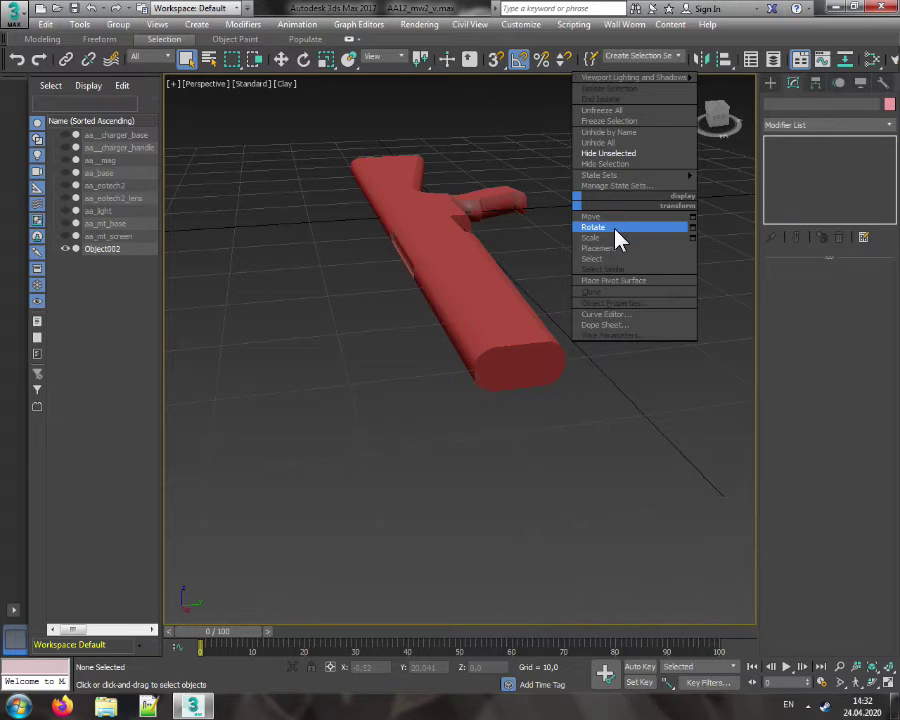
click(609, 145)
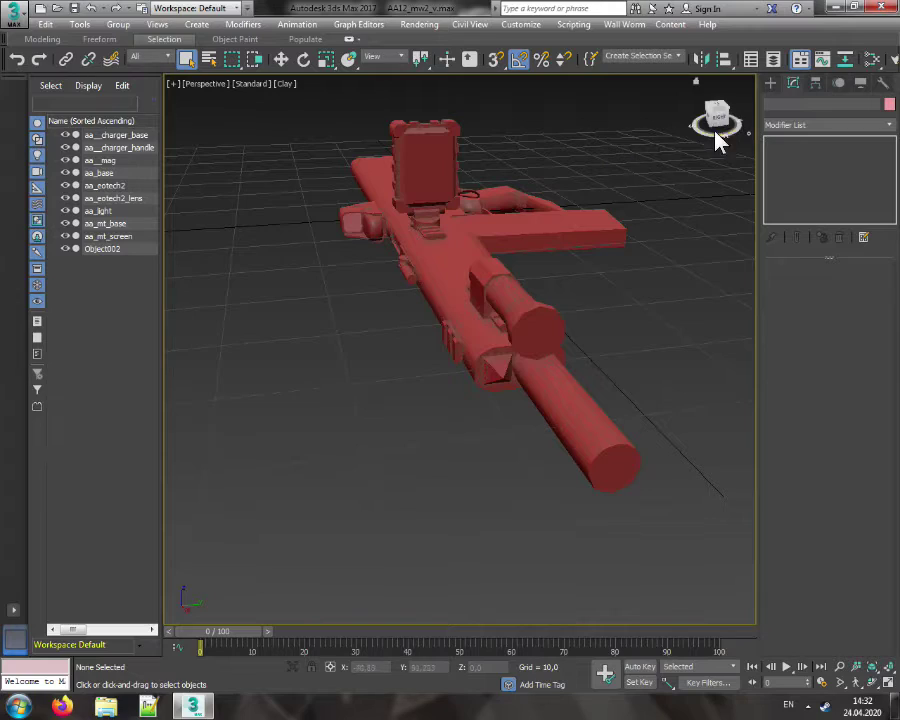
Examine the complete clay-shaded AA-12 from several angles, especially the upright screen device and aa_light
drag(723, 137, 445, 181)
scroll(445, 181, up, 5)
scroll(447, 199, down, 5)
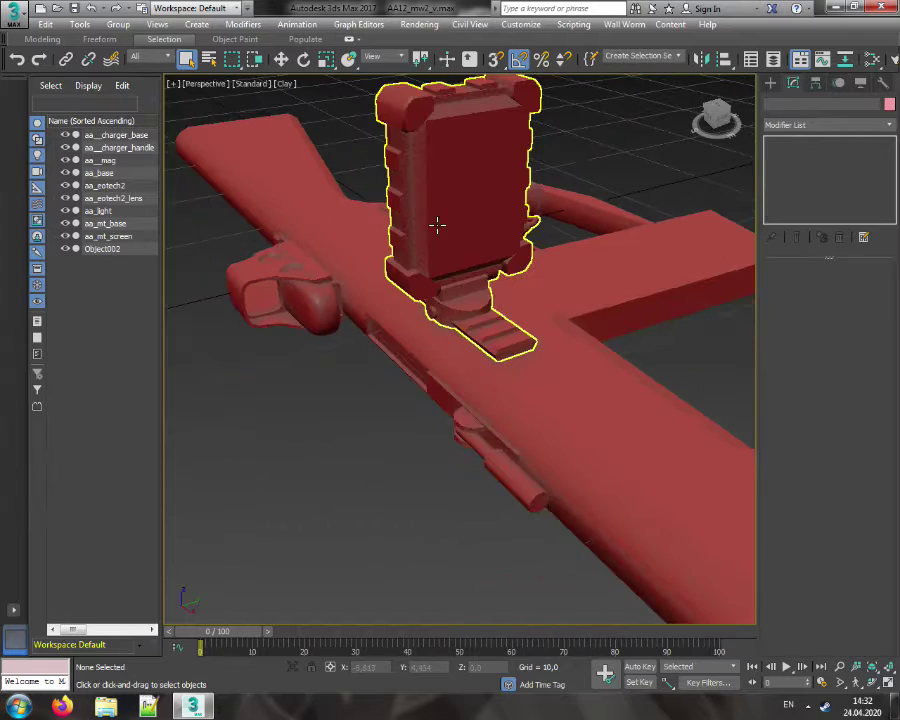
drag(737, 124, 538, 285)
scroll(457, 267, down, 5)
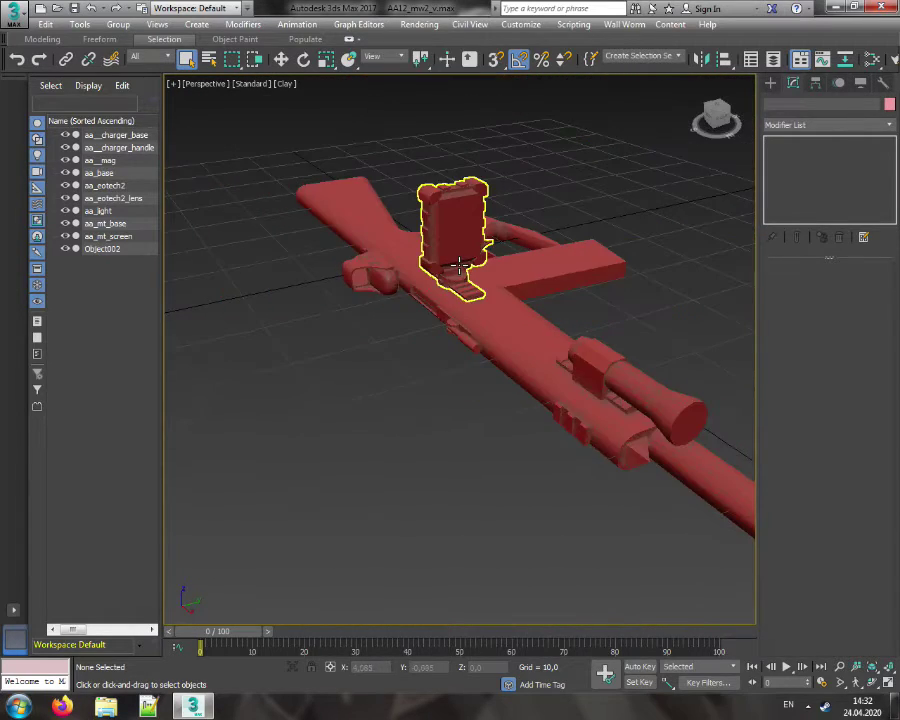
click(461, 253)
drag(716, 118, 575, 295)
click(575, 294)
scroll(474, 240, up, 5)
middle_drag(514, 227, 518, 305)
scroll(518, 305, down, 3)
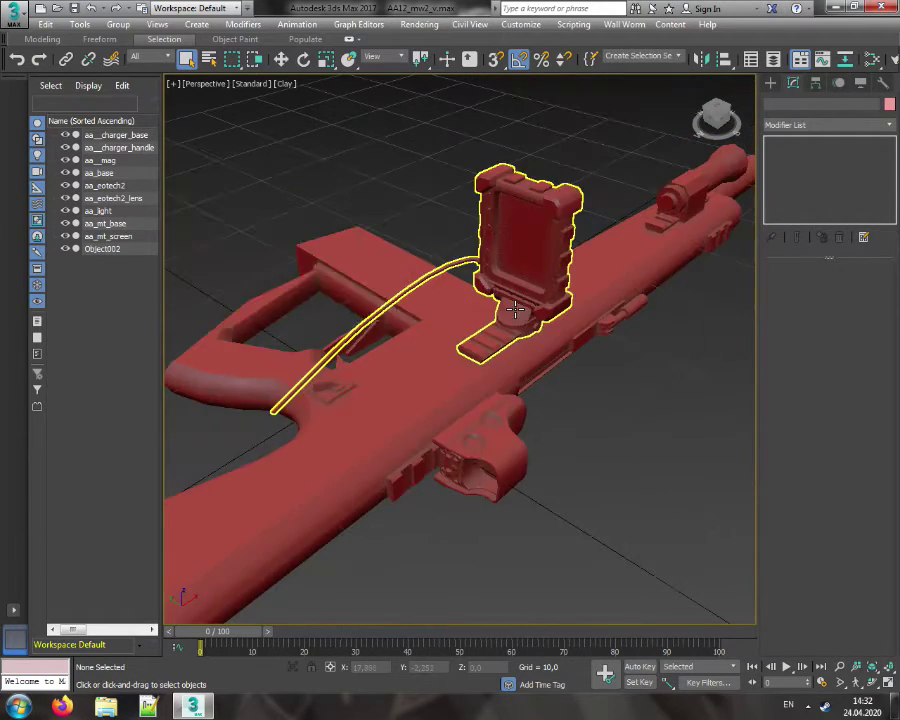
middle_drag(703, 244, 655, 264)
scroll(654, 263, up, 5)
click(526, 301)
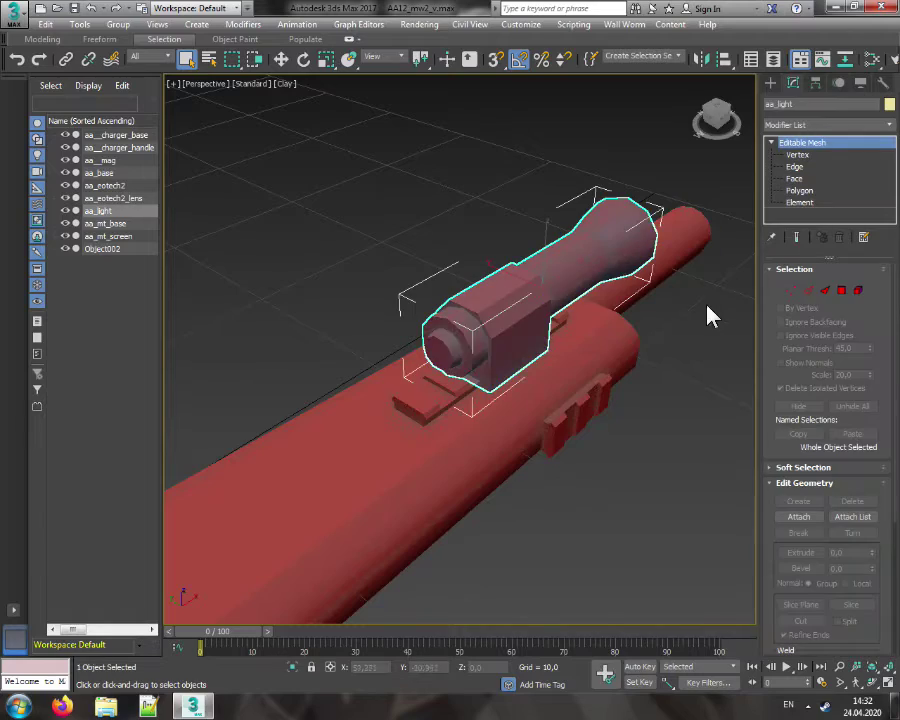
scroll(707, 311, up, 1)
alt+middle_drag(707, 311, 652, 171)
click(652, 171)
click(720, 120)
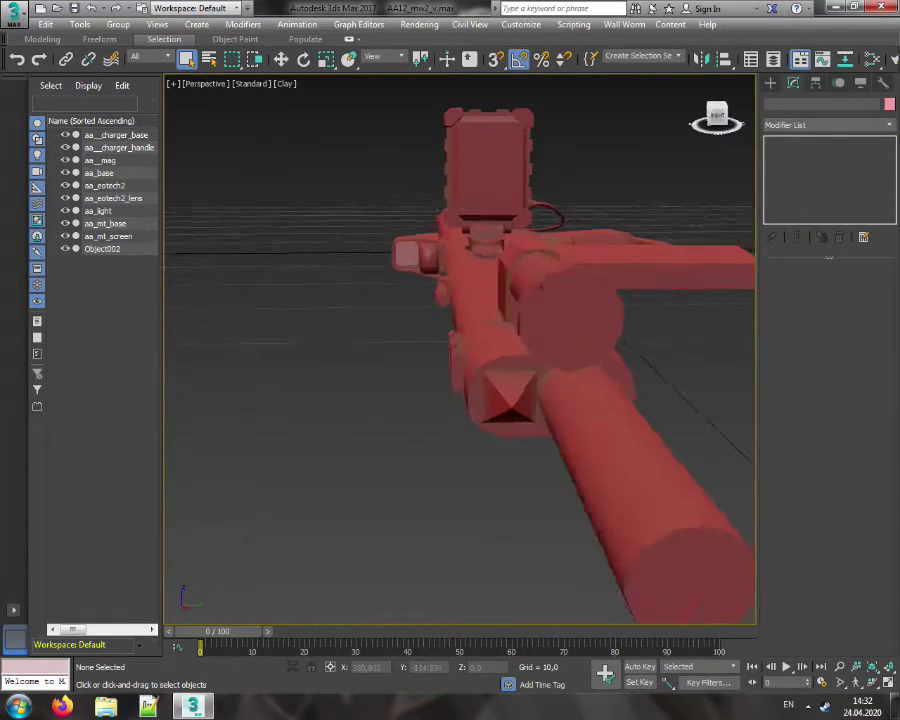
drag(716, 114, 711, 144)
Try a Mirror modifier on aa_light with the Z, Y and X axes, and remove the modifier
click(525, 285)
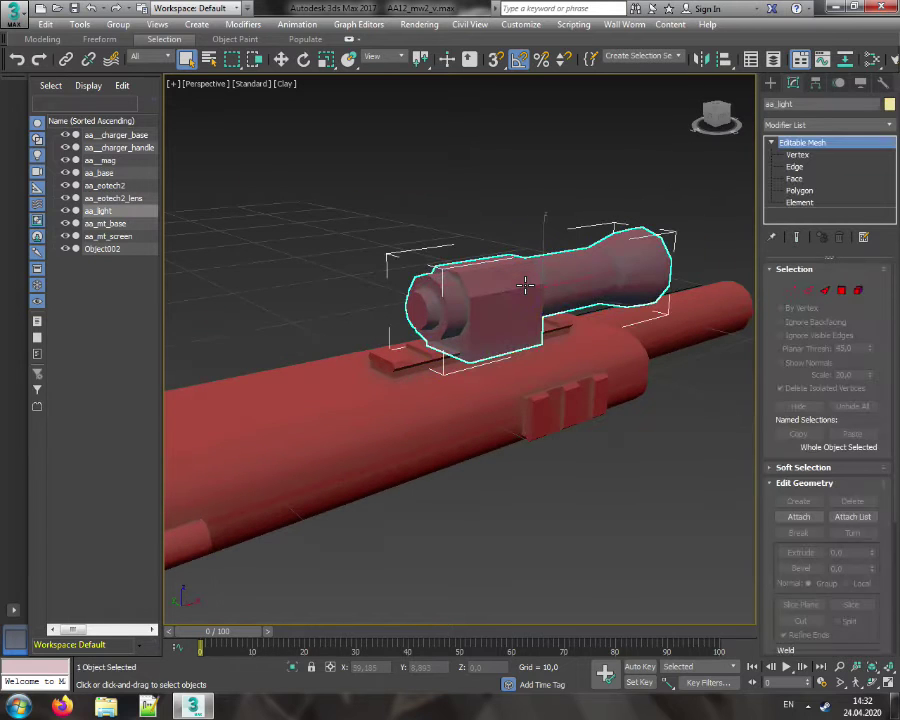
click(805, 125)
scroll(755, 418, down, 10)
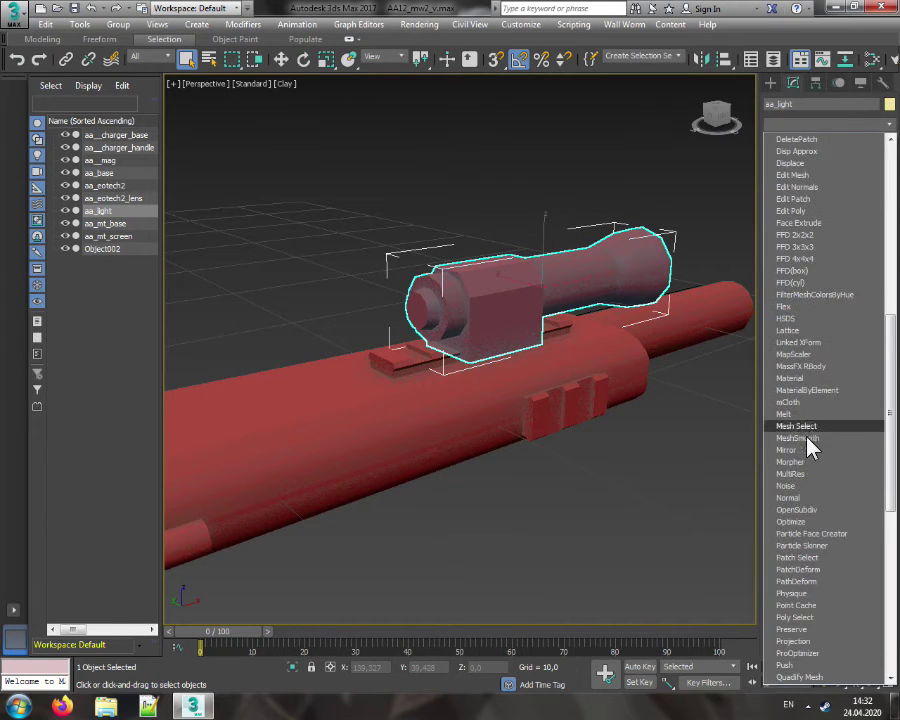
click(790, 437)
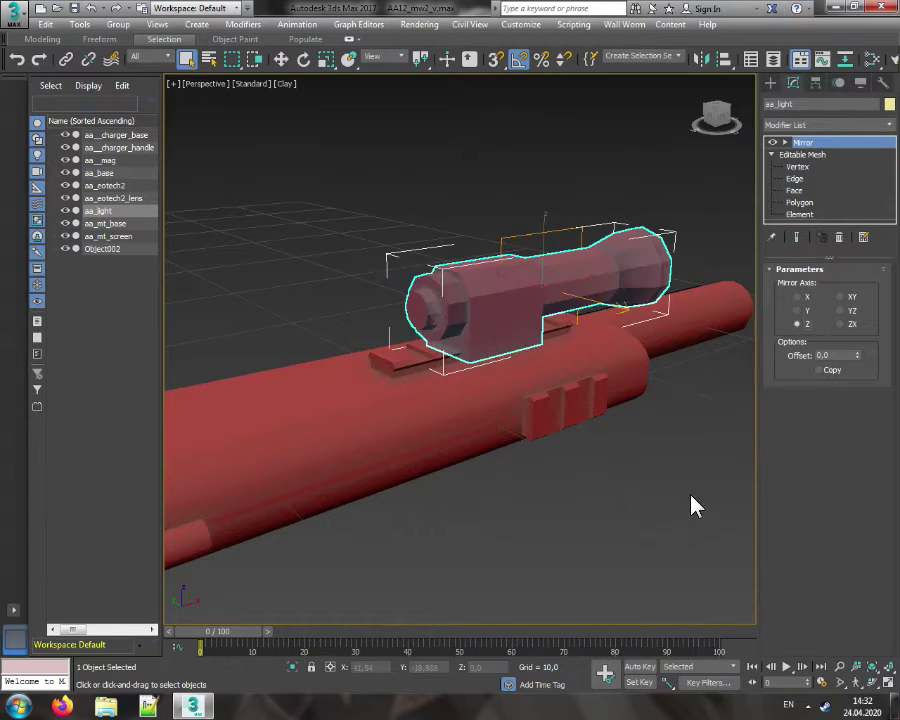
click(800, 311)
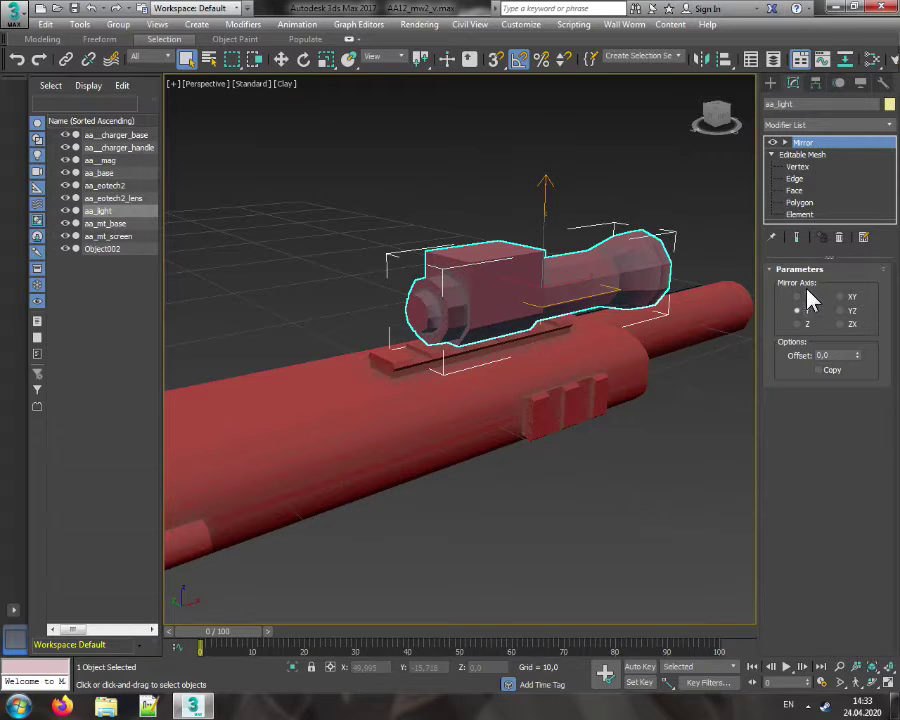
click(797, 297)
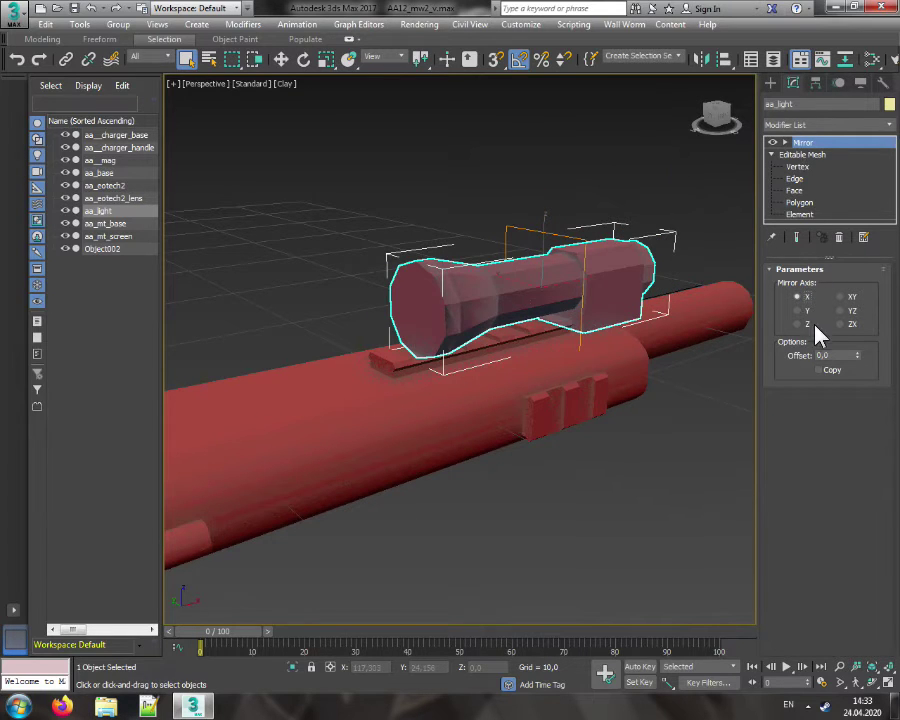
click(838, 237)
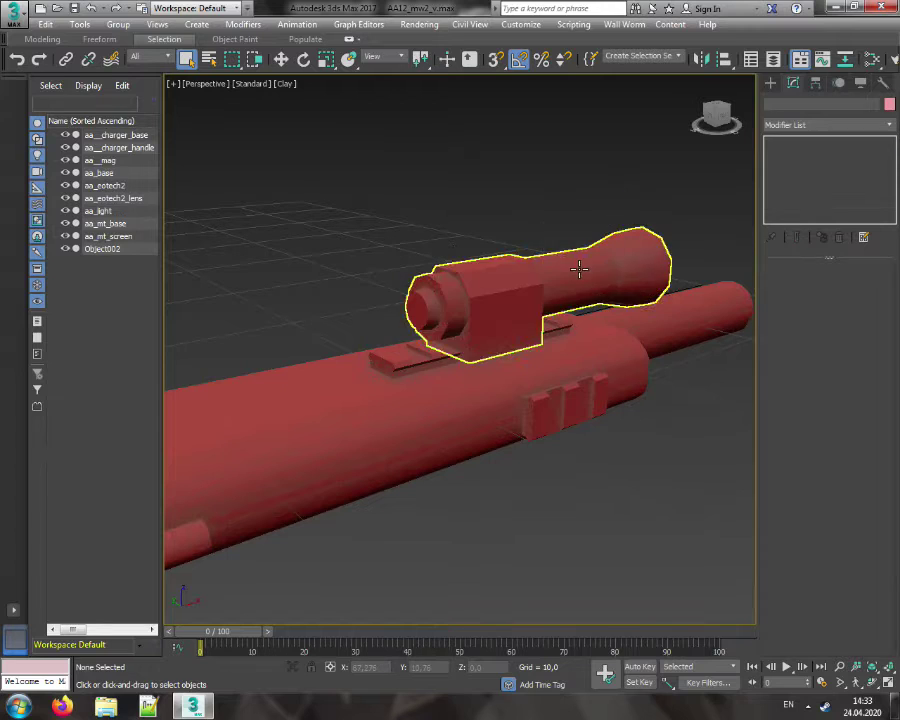
Move only aa_light's pivot to the world origin at X 0, Y 0, Z 0
click(816, 82)
click(826, 178)
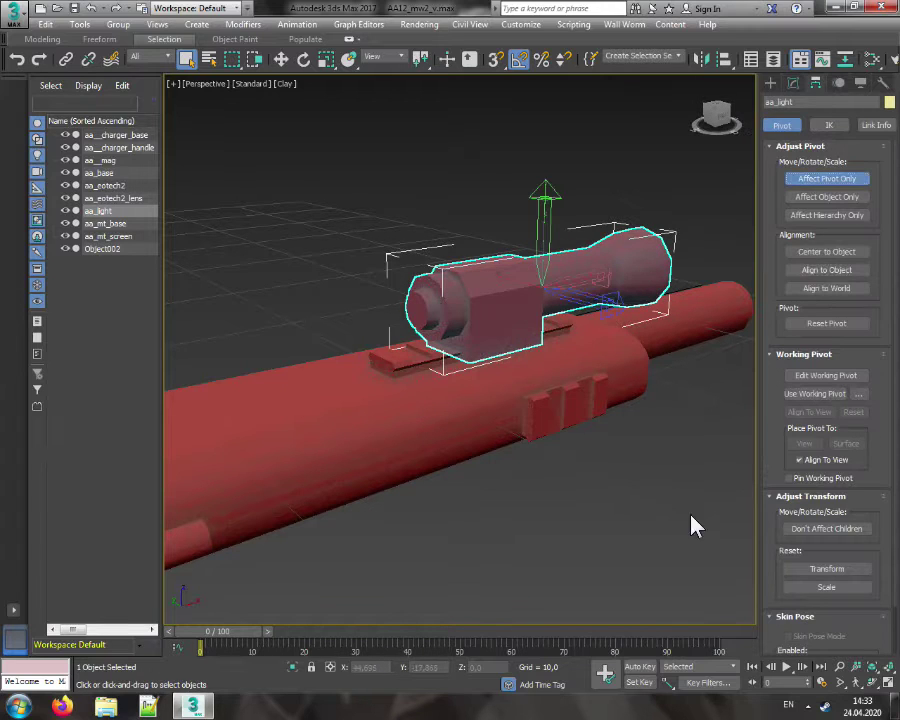
text(w)
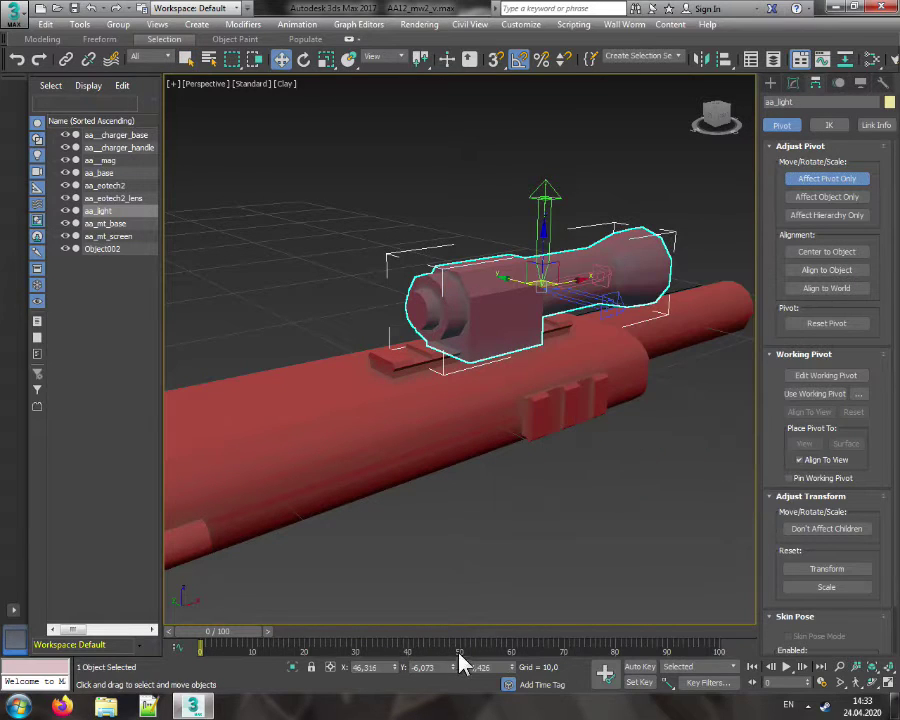
text(0)
key(Tab)
text(0)
key(Tab)
text(0)
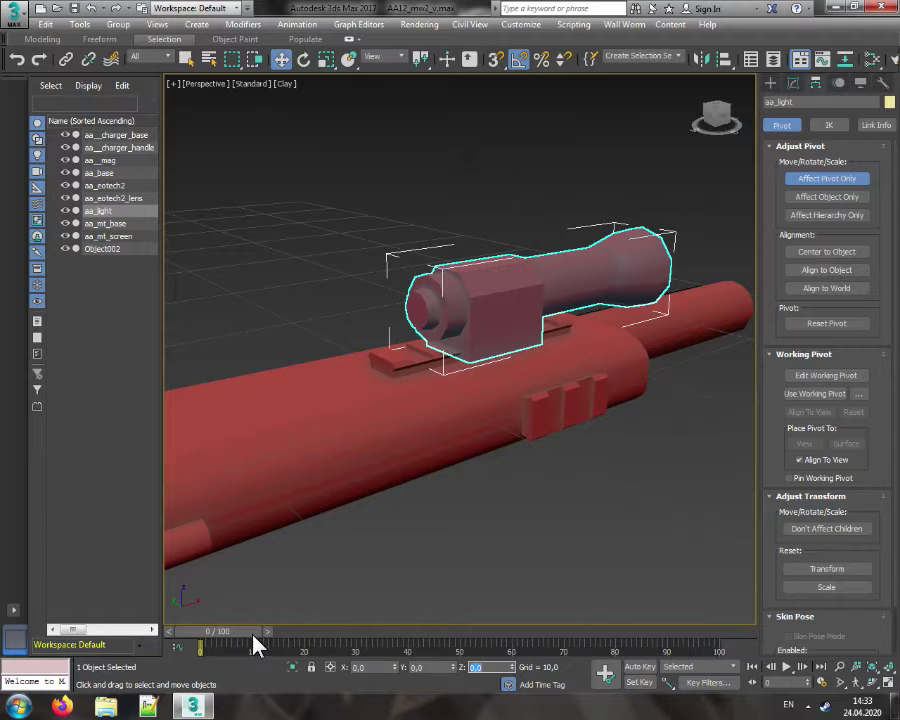
Compare aa_light's pivot position with the pivots of aa_base and the body Object002
middle_drag(370, 355, 550, 347)
scroll(550, 347, down, 5)
scroll(527, 346, up, 3)
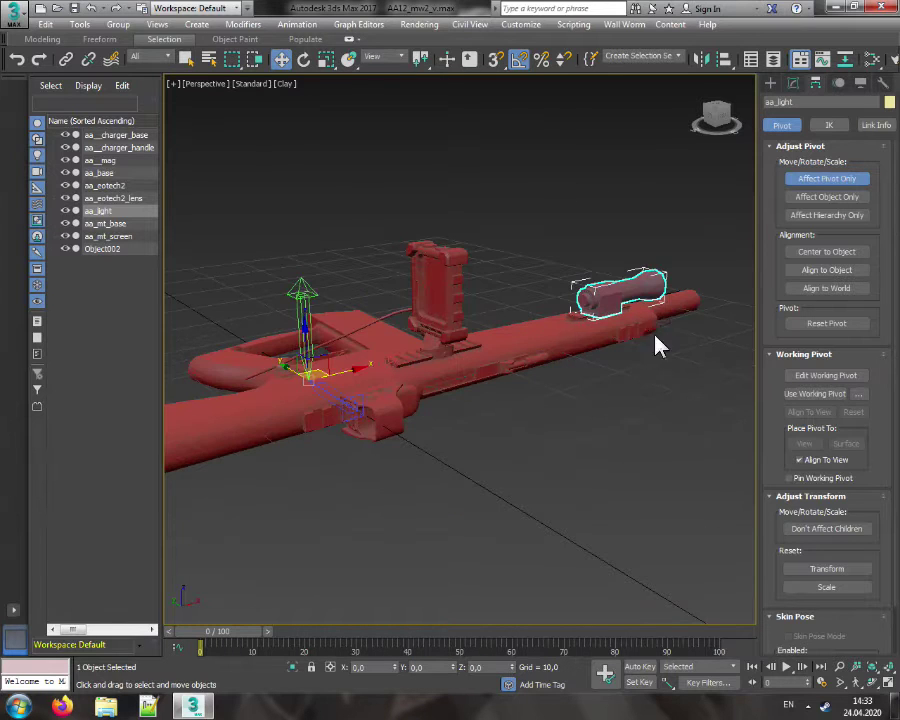
click(681, 305)
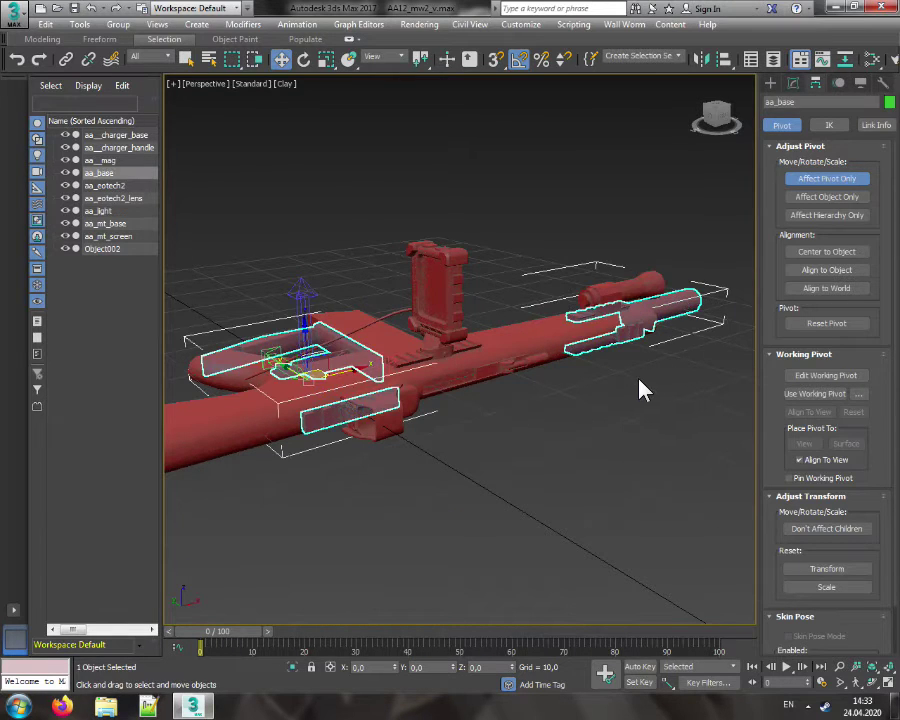
click(488, 352)
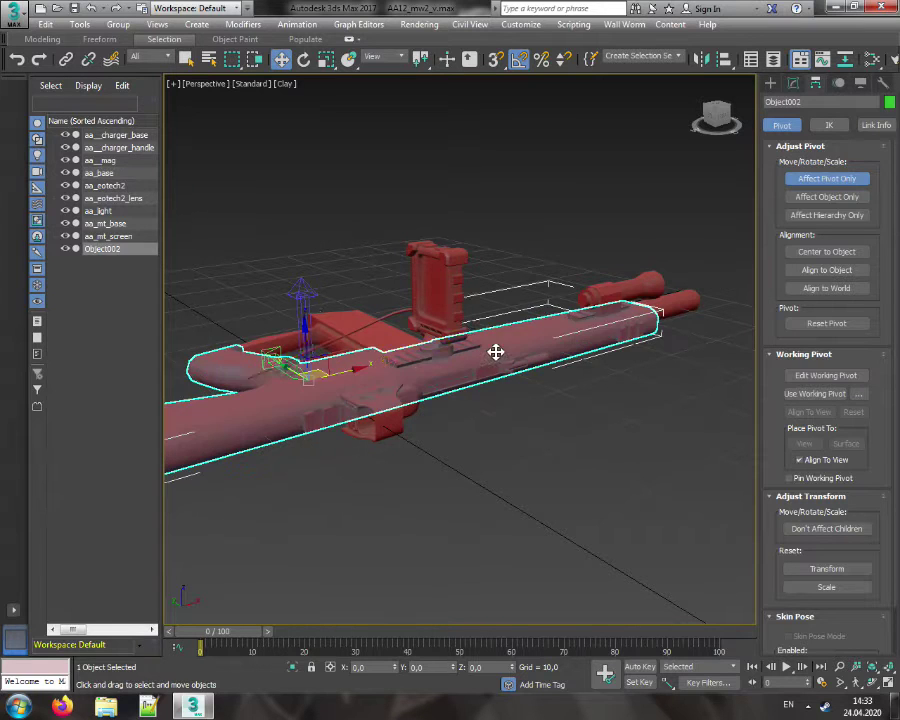
Try aligning only aa_light's pivot to the world and comparing its orientation with the Rotate tool
click(425, 322)
click(609, 299)
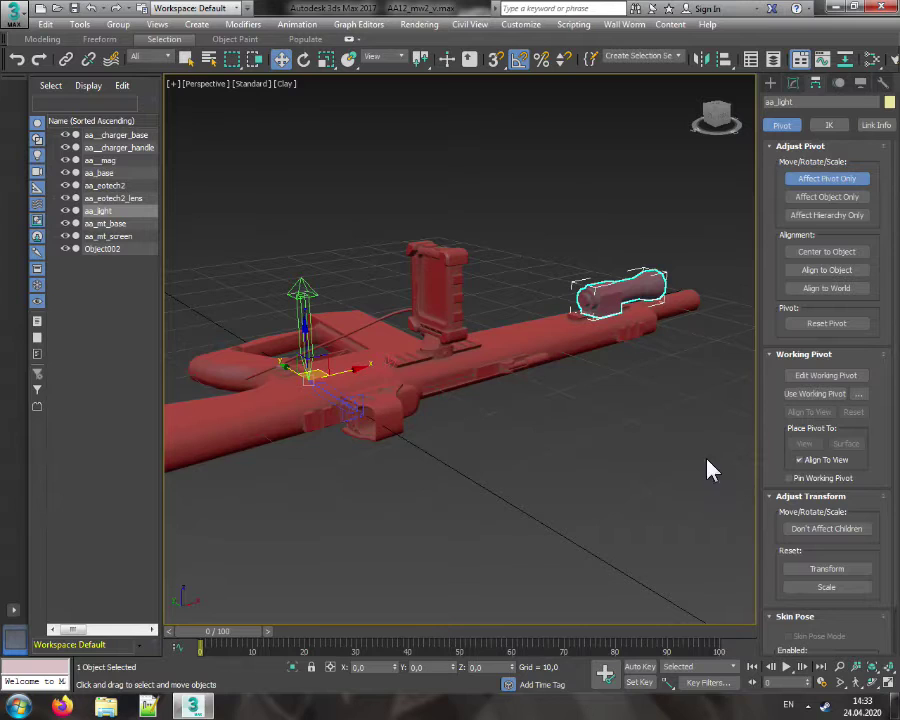
click(843, 297)
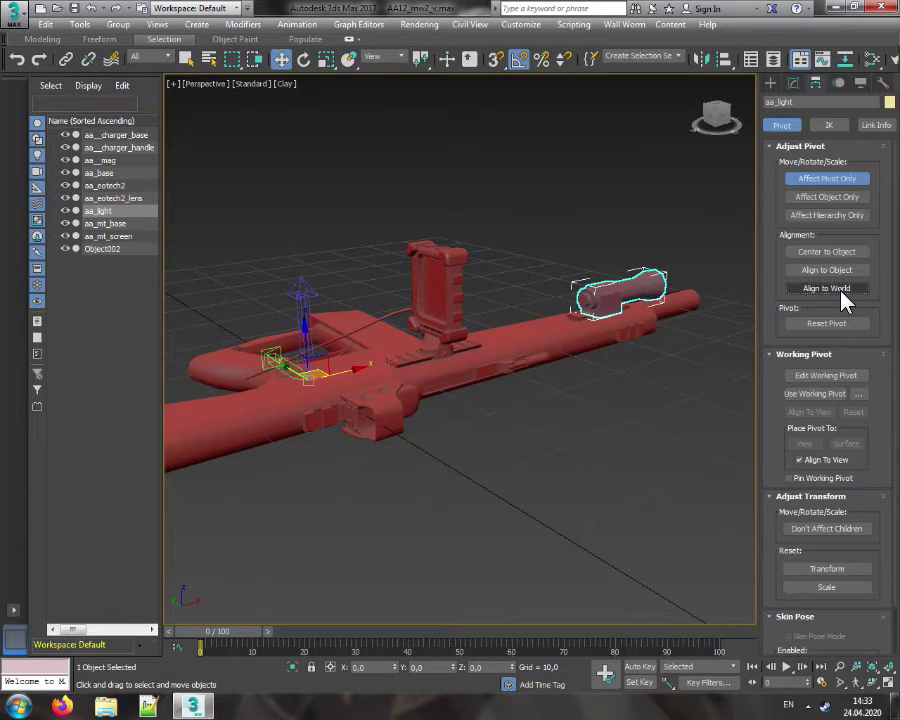
right_click(550, 432)
click(567, 446)
right_click(568, 420)
click(593, 455)
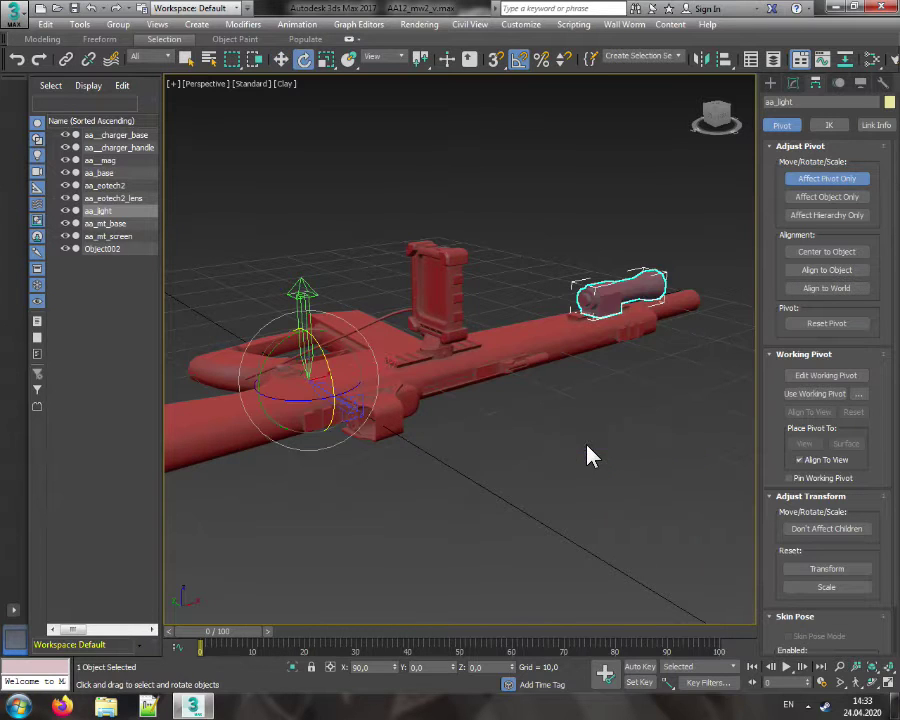
Try rotating the pivots of all ten weapon objects about the X axis, and undo the rotation
click(481, 511)
drag(481, 511, 207, 228)
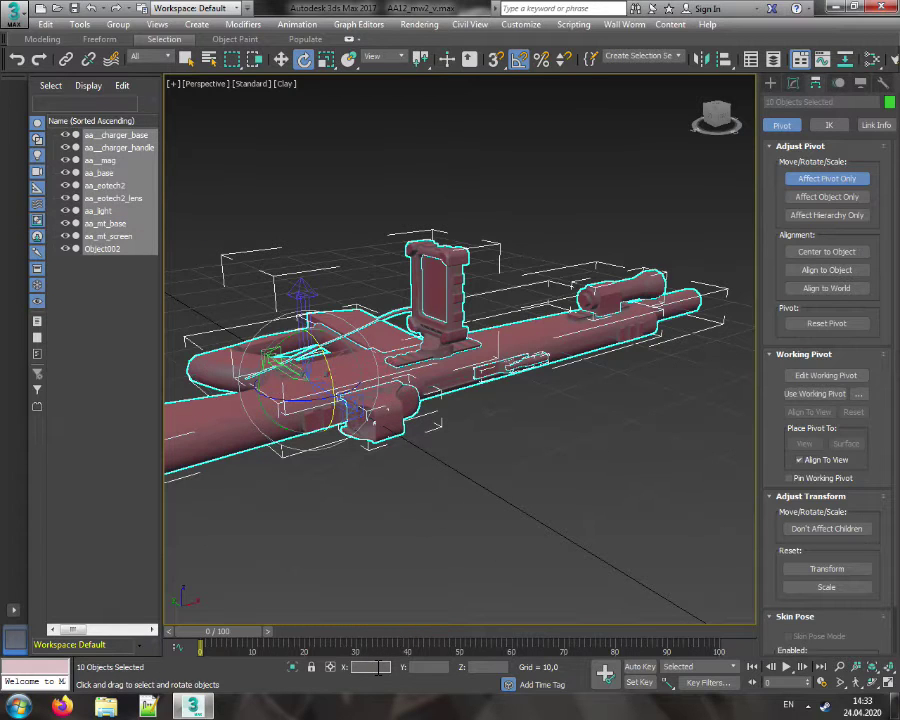
key(Return)
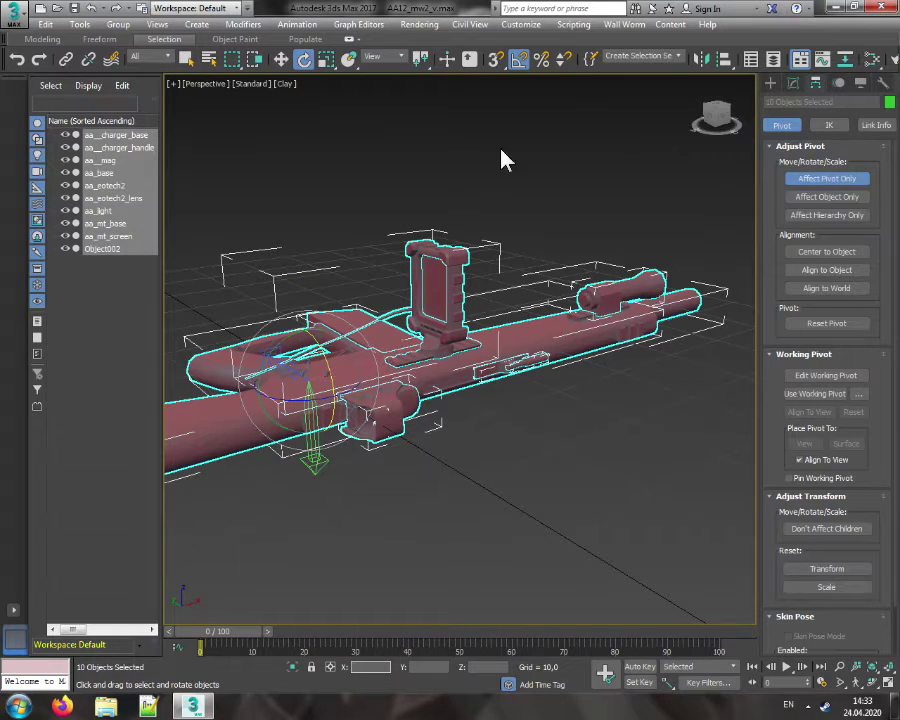
click(91, 8)
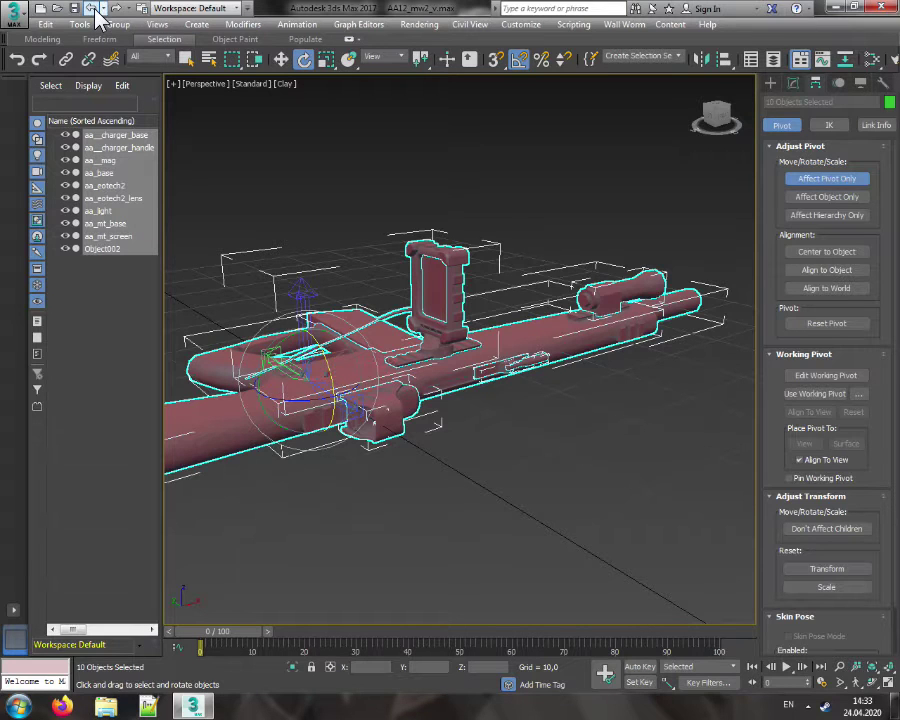
Try rotating all ten weapon objects themselves by -90 degrees about X, and return them to their previous orientation
click(818, 182)
click(370, 667)
text(-90)
key(Return)
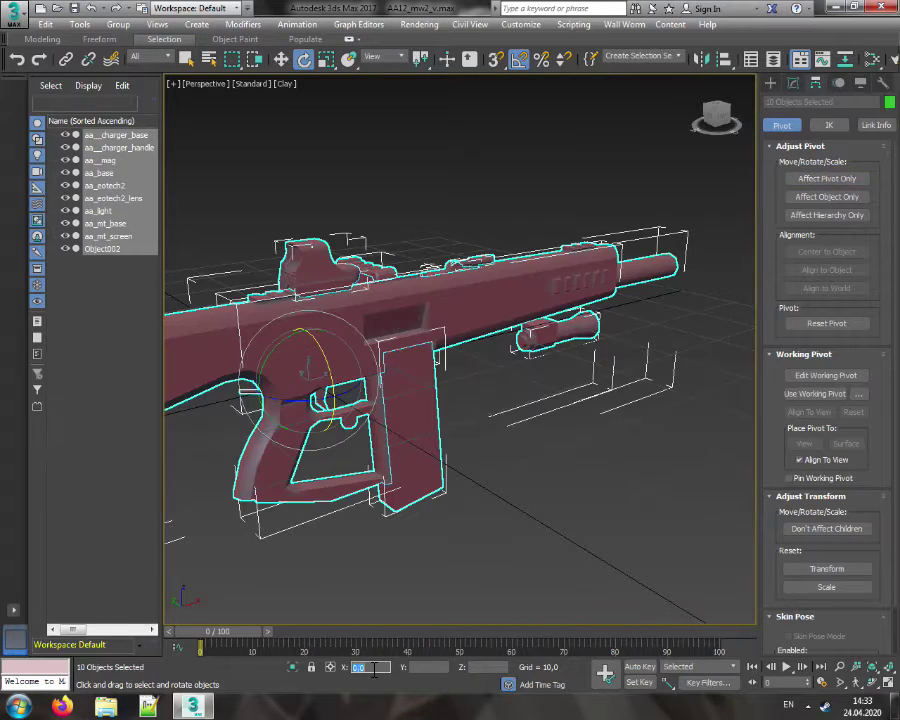
click(590, 415)
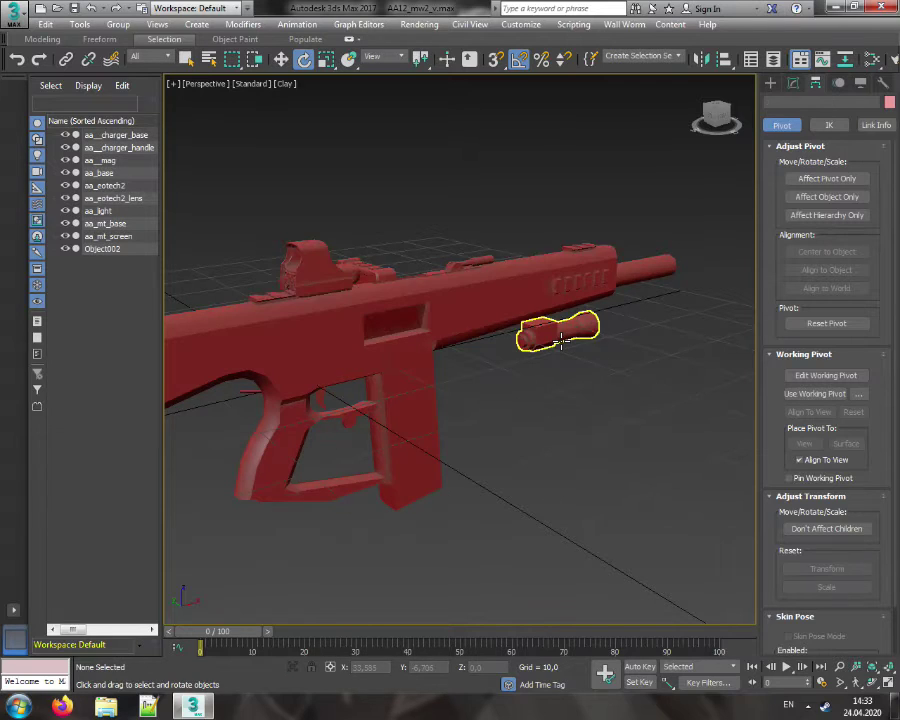
drag(719, 125, 865, 115)
alt+middle_drag(460, 350, 350, 400)
drag(716, 122, 710, 122)
key(ctrl+a)
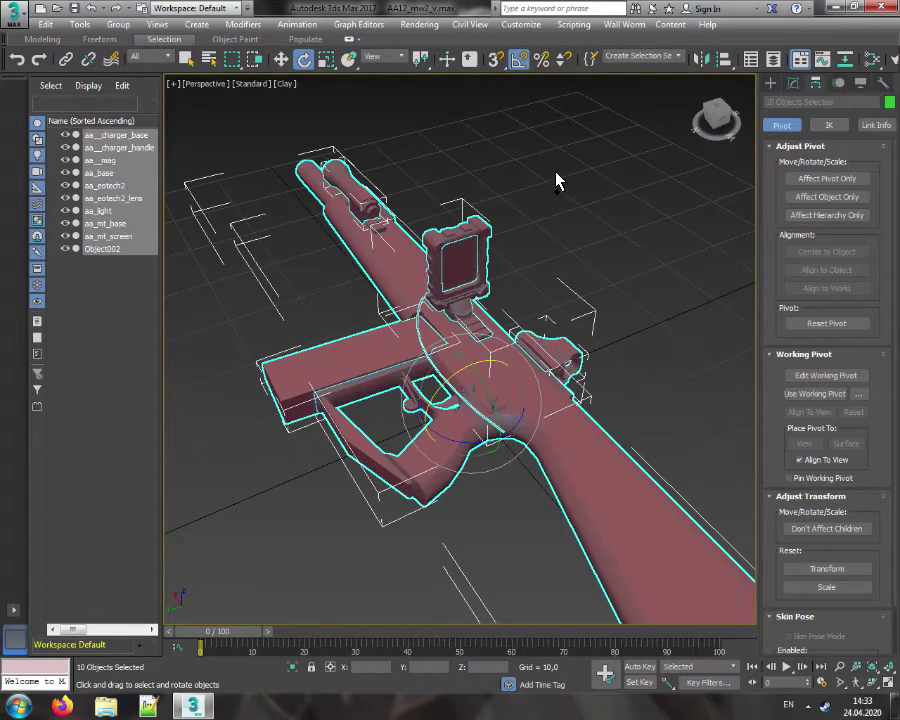
Align only aa_light's pivot to the world axes
click(625, 217)
drag(713, 121, 714, 120)
click(605, 268)
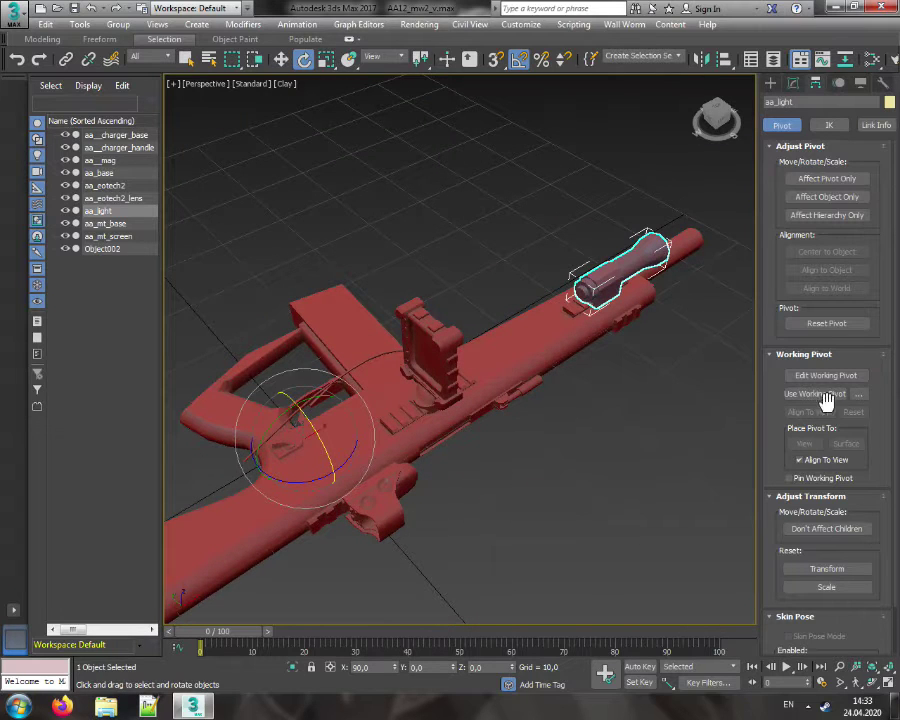
click(829, 184)
click(816, 289)
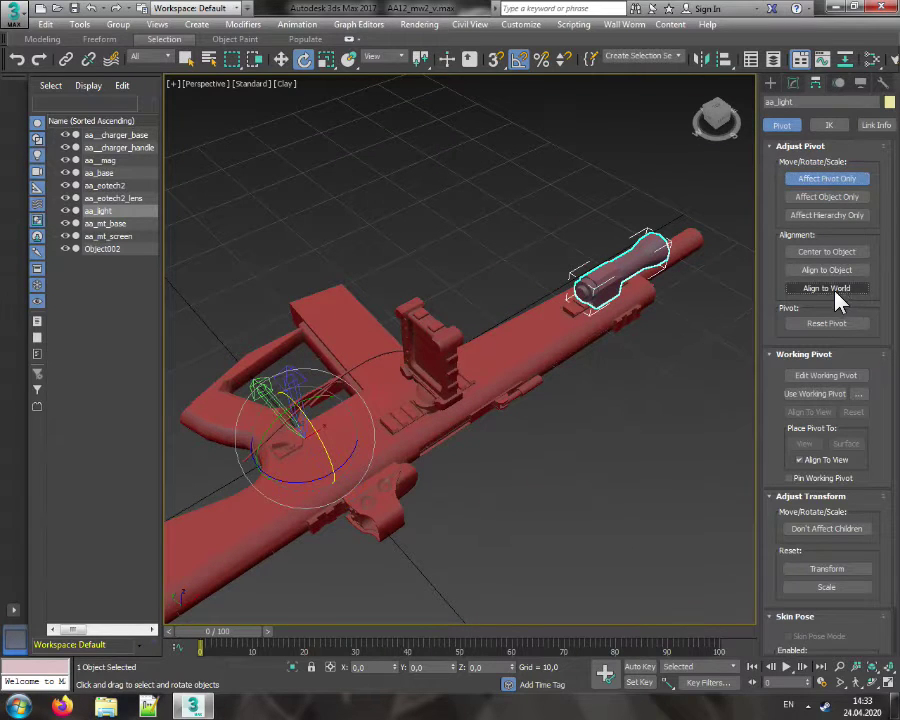
Compare the pivots of aa_mt_screen, aa_base and neighbouring parts, and end pivot-only editing
click(546, 345)
click(433, 362)
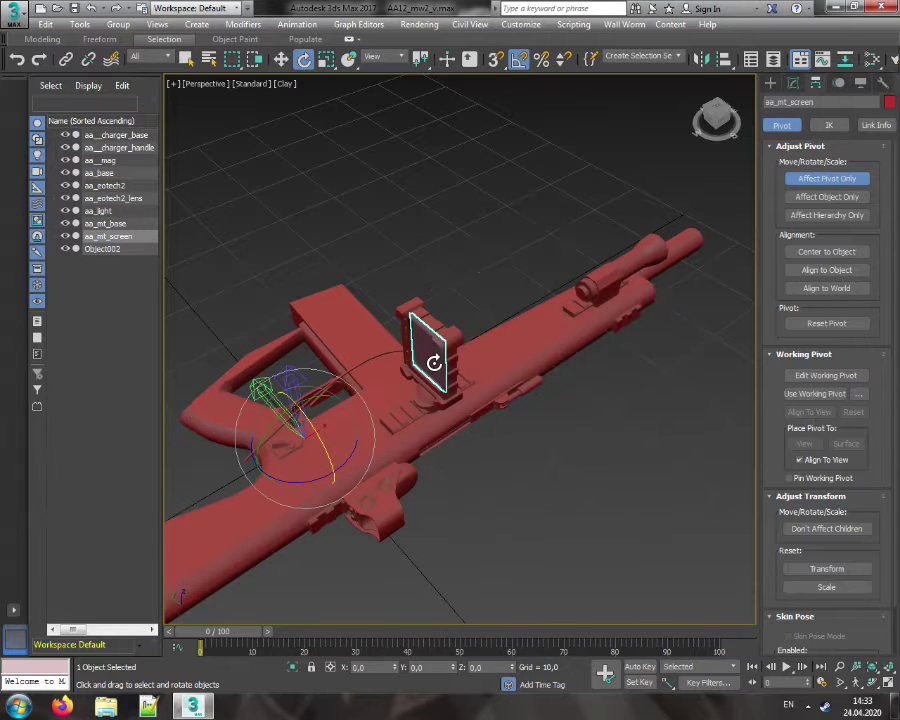
click(361, 354)
click(256, 353)
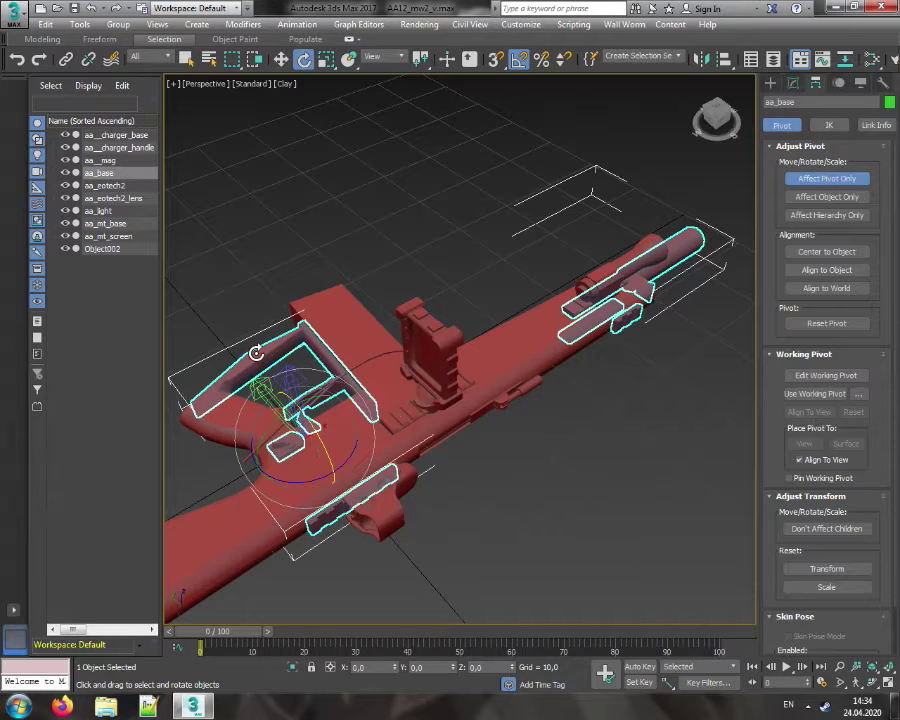
click(365, 497)
click(678, 261)
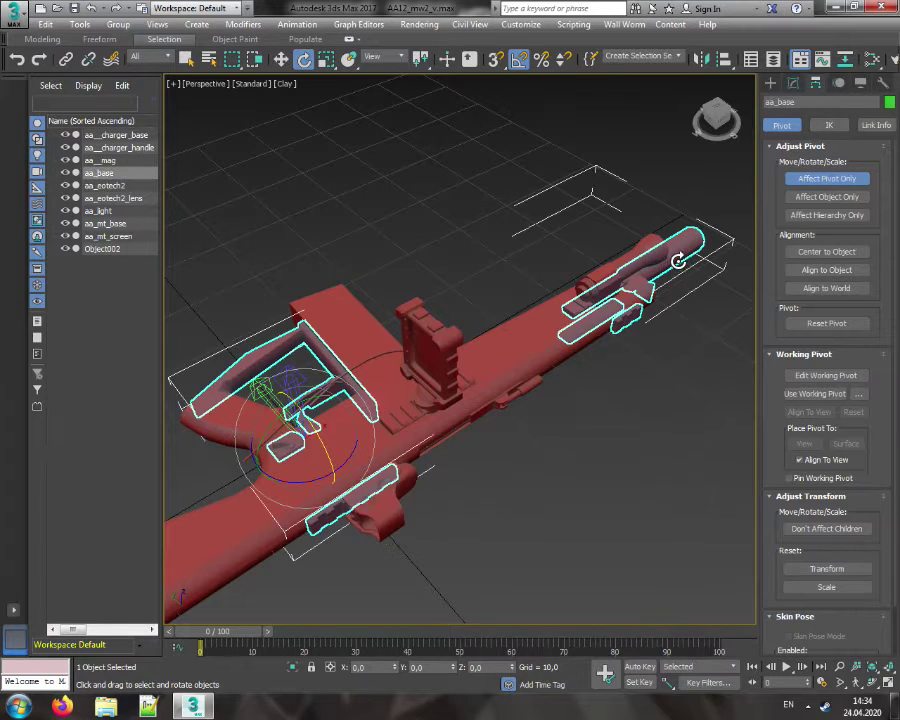
click(705, 381)
click(823, 178)
Attach the body Object002 to the aa_base mesh and clear the selection
middle_drag(625, 418, 651, 420)
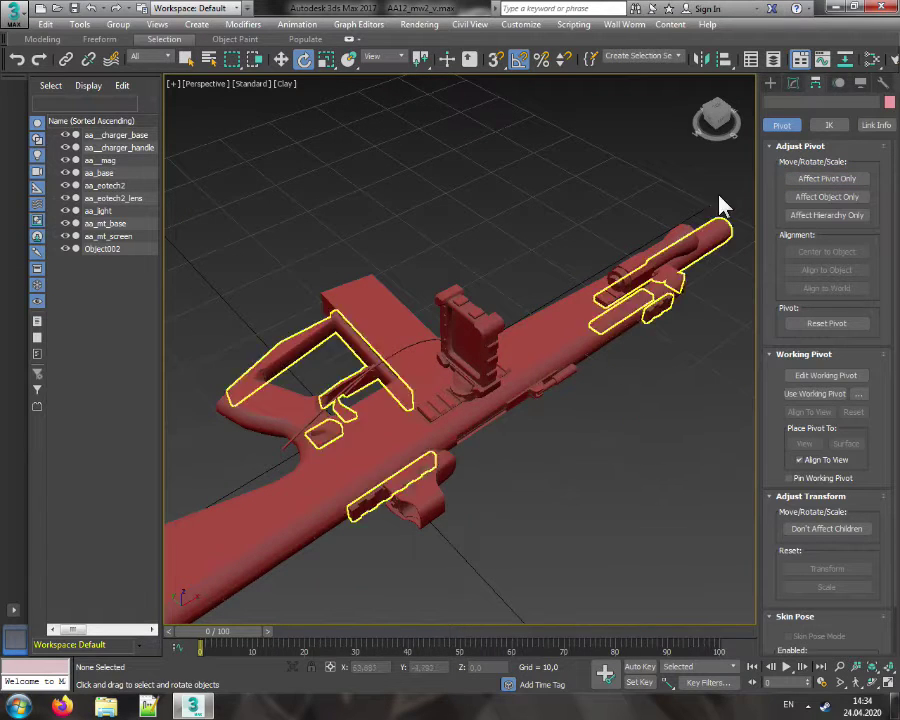
mouse_move(708, 114)
mouse_down()
mouse_move(718, 115)
mouse_move(712, 100)
mouse_move(718, 142)
mouse_move(704, 104)
mouse_move(698, 114)
mouse_move(700, 134)
mouse_move(714, 126)
mouse_move(722, 138)
mouse_move(720, 110)
mouse_move(714, 118)
mouse_move(712, 106)
mouse_move(714, 150)
mouse_move(714, 106)
mouse_move(716, 126)
mouse_up()
middle_drag(593, 281, 438, 374)
scroll(468, 336, up, 4)
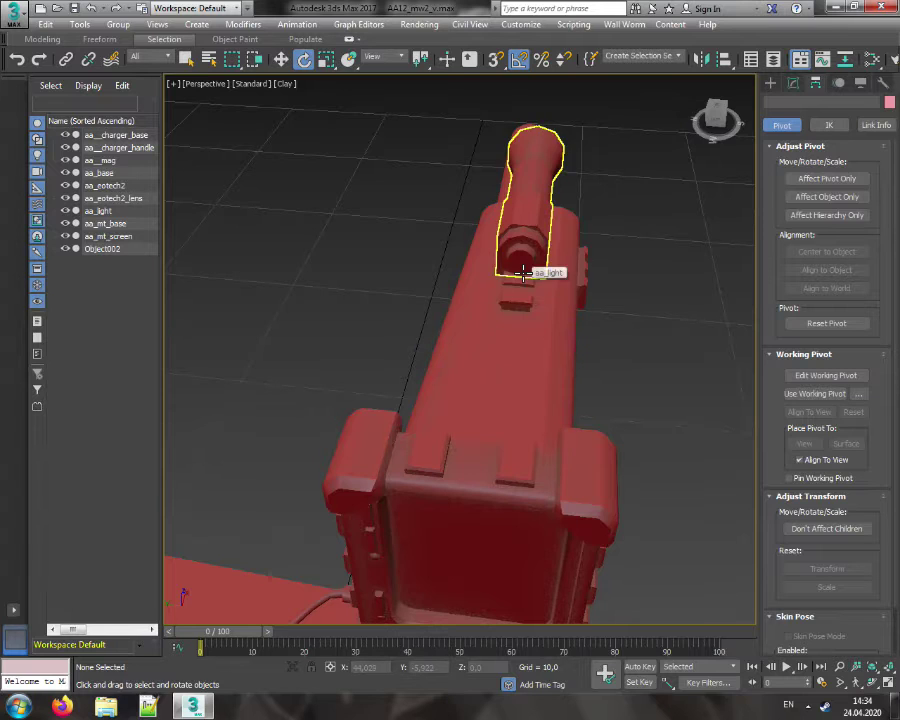
scroll(522, 272, down, 5)
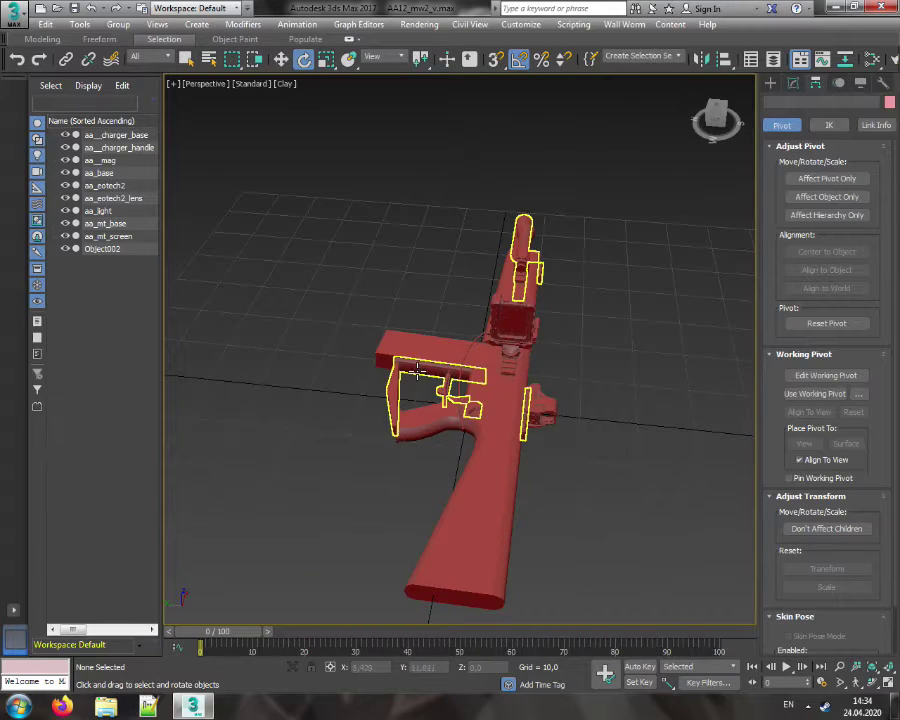
click(550, 384)
click(793, 84)
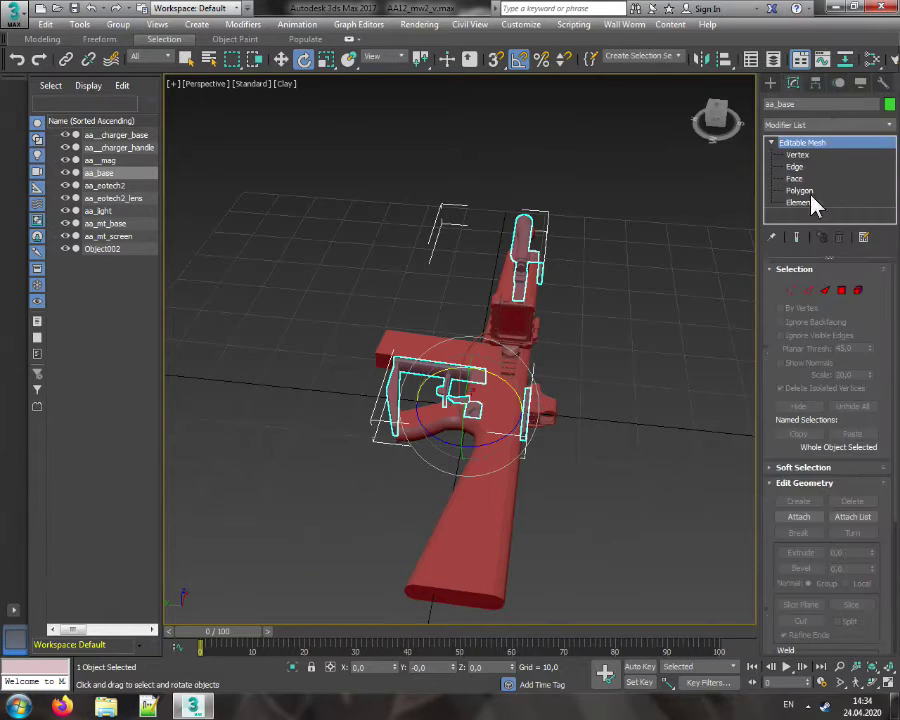
click(798, 517)
click(510, 517)
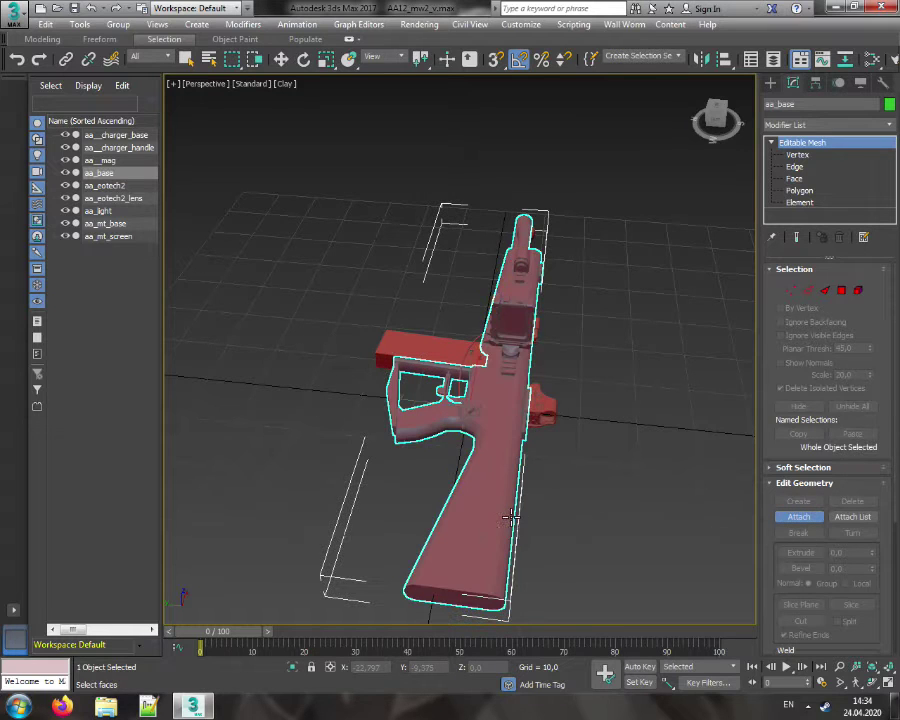
click(789, 518)
click(303, 252)
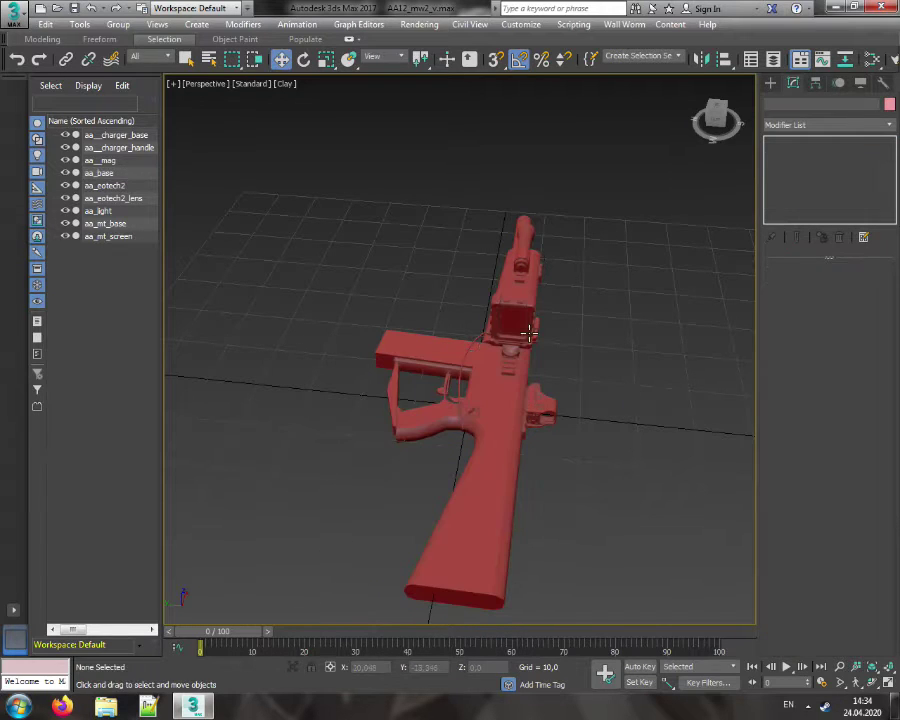
Check which parts of the weapon aa__mag and aa__charger_handle represent
click(119, 161)
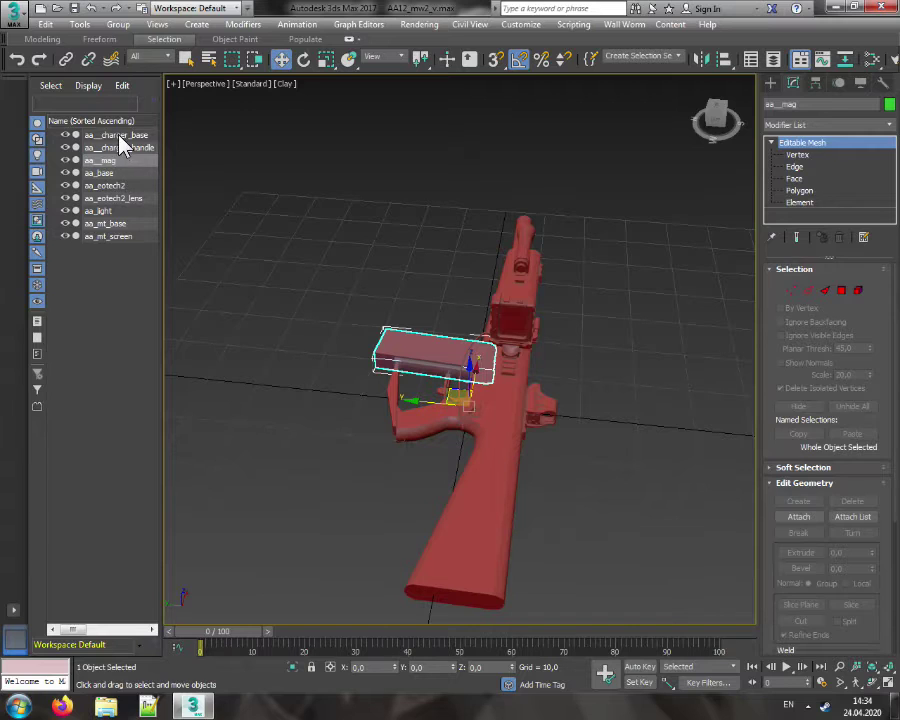
click(119, 147)
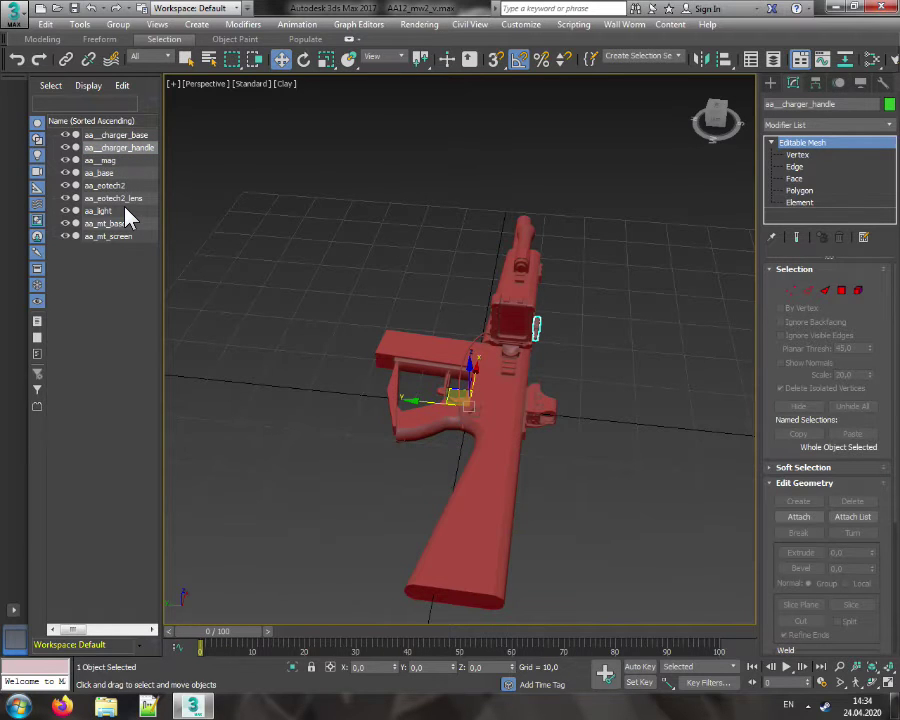
click(280, 228)
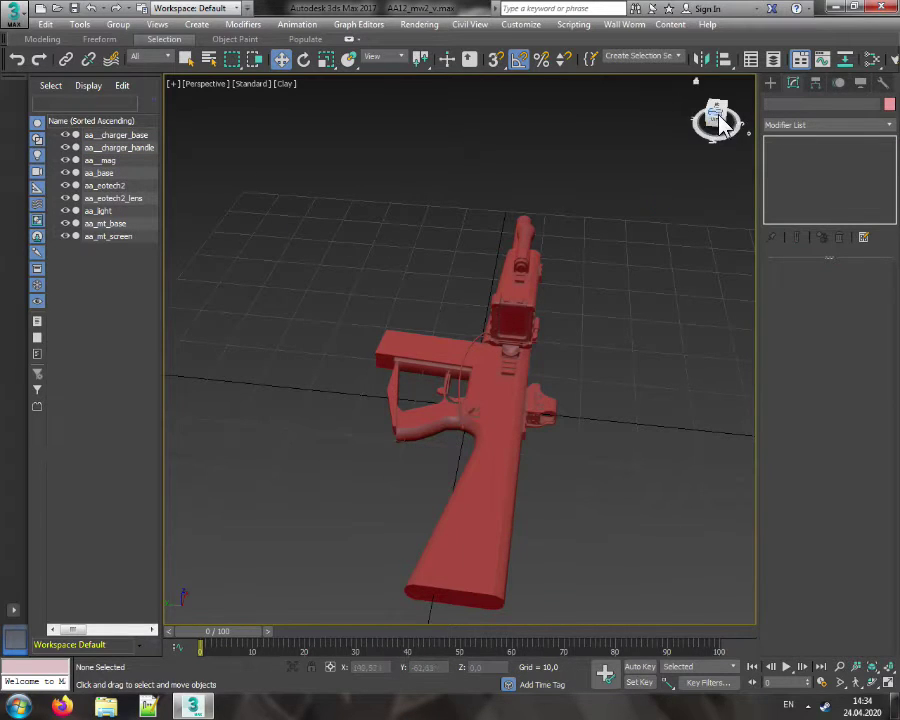
Set the perspective viewport to Default Shading and inspect the textured weapon up close
drag(714, 114, 730, 124)
alt+middle_drag(536, 328, 560, 328)
drag(722, 122, 716, 120)
click(285, 83)
click(305, 96)
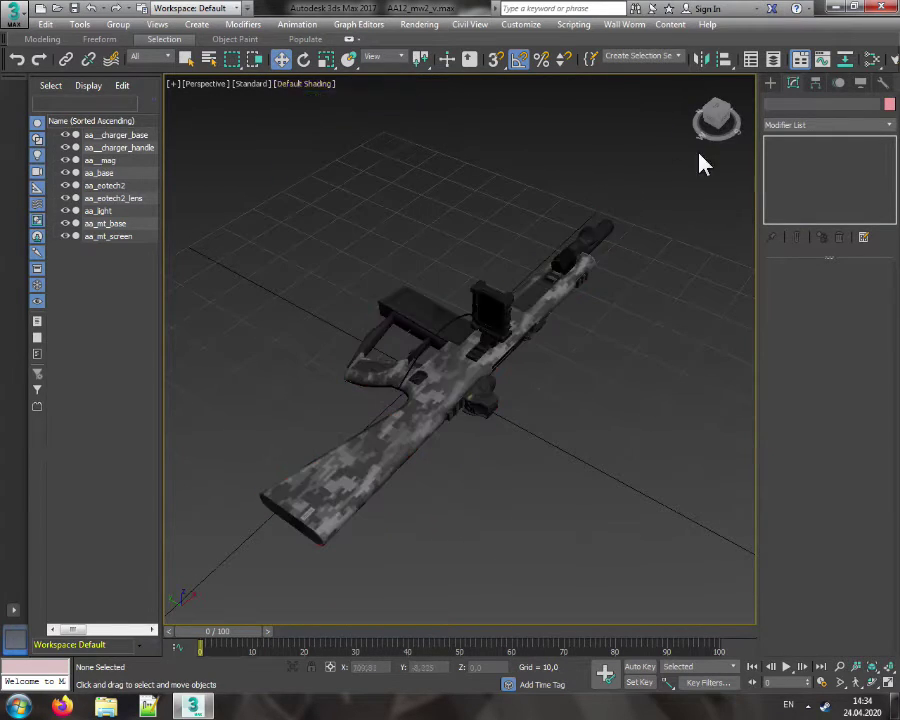
drag(717, 133, 716, 120)
click(463, 372)
scroll(463, 372, up, 5)
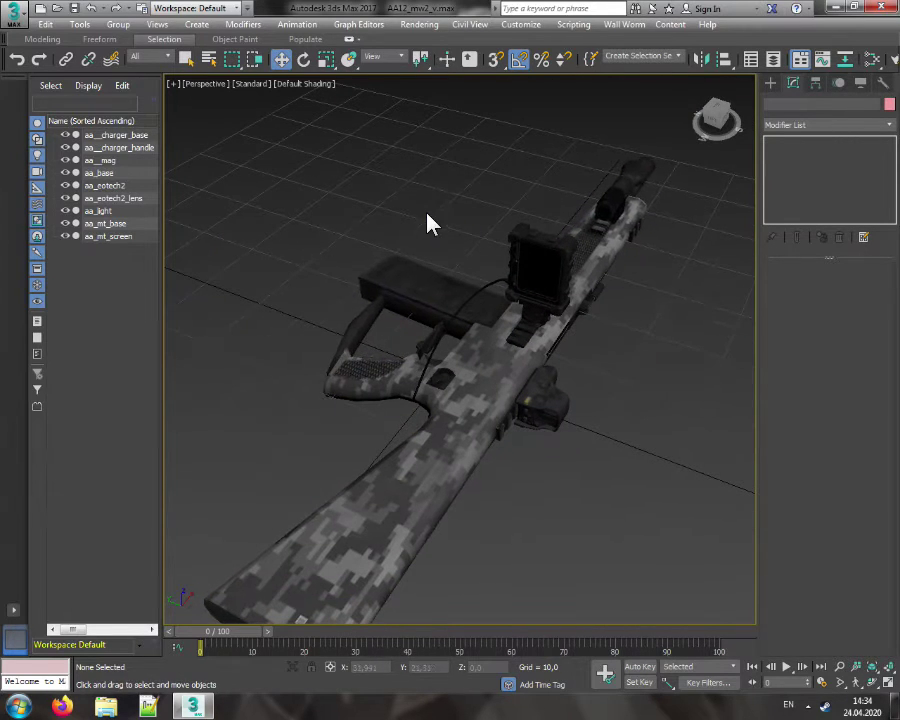
Switch to the desktop and launch Crowbar 0.68, allowing the unverified program to run
click(213, 707)
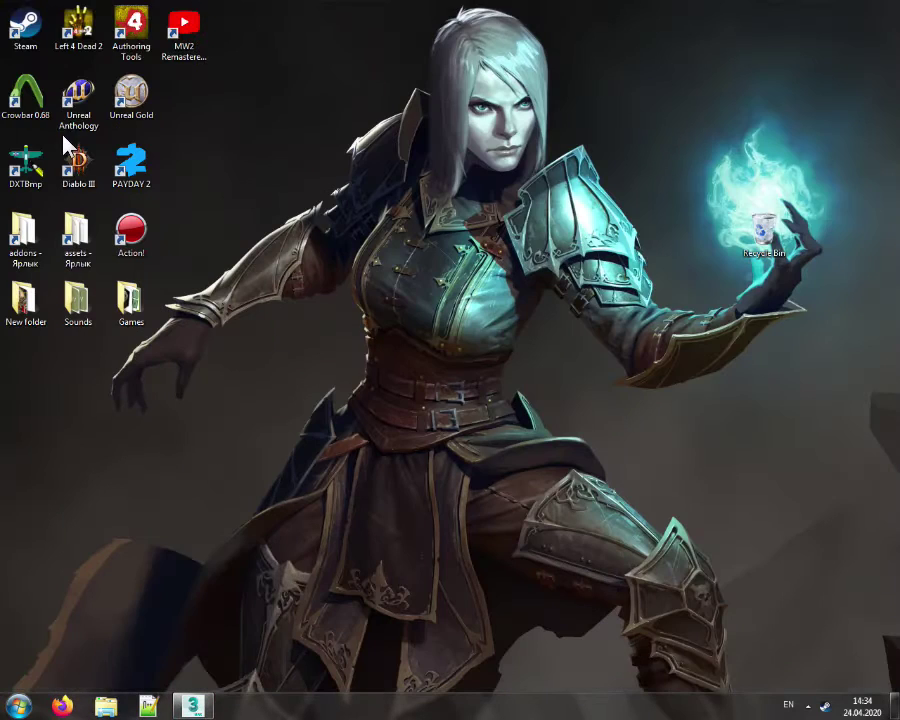
double_click(35, 105)
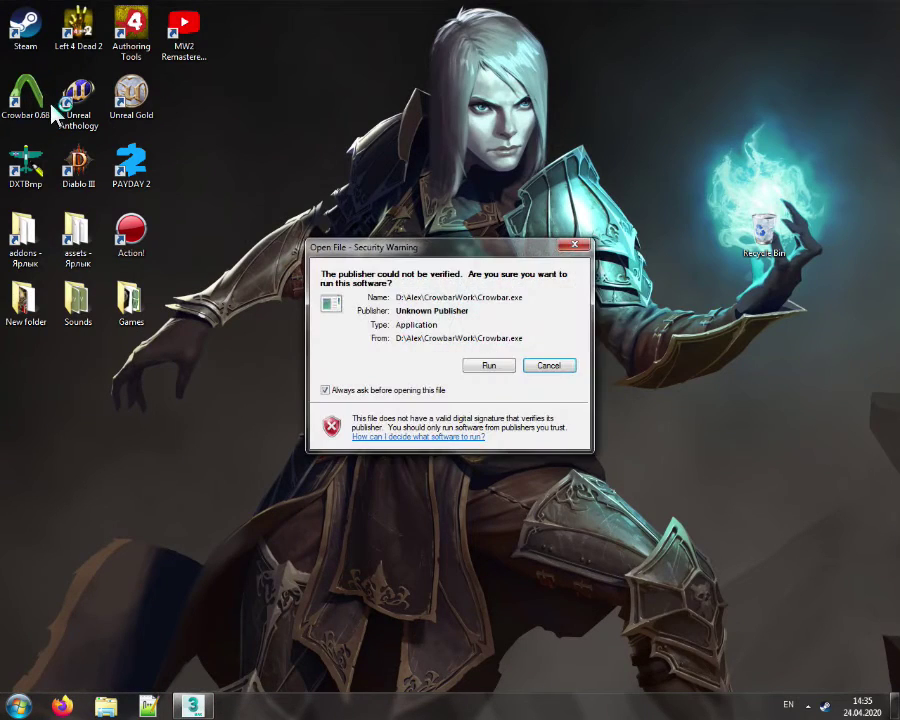
click(488, 366)
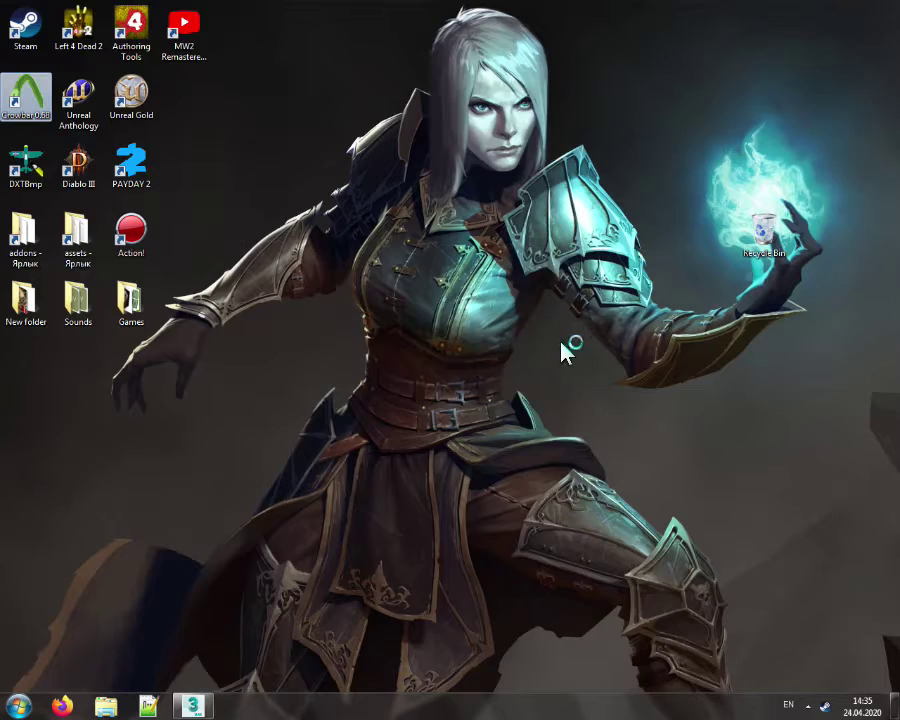
Switch to the Steam library and open the Workshop of Left 4 Dead 2
right_click(824, 705)
click(678, 598)
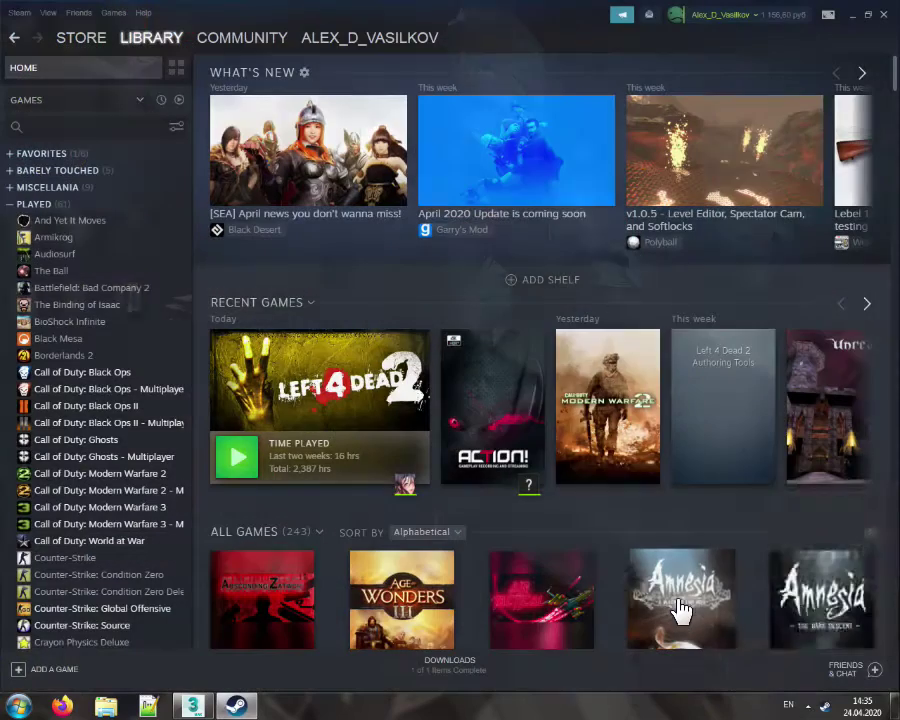
click(368, 428)
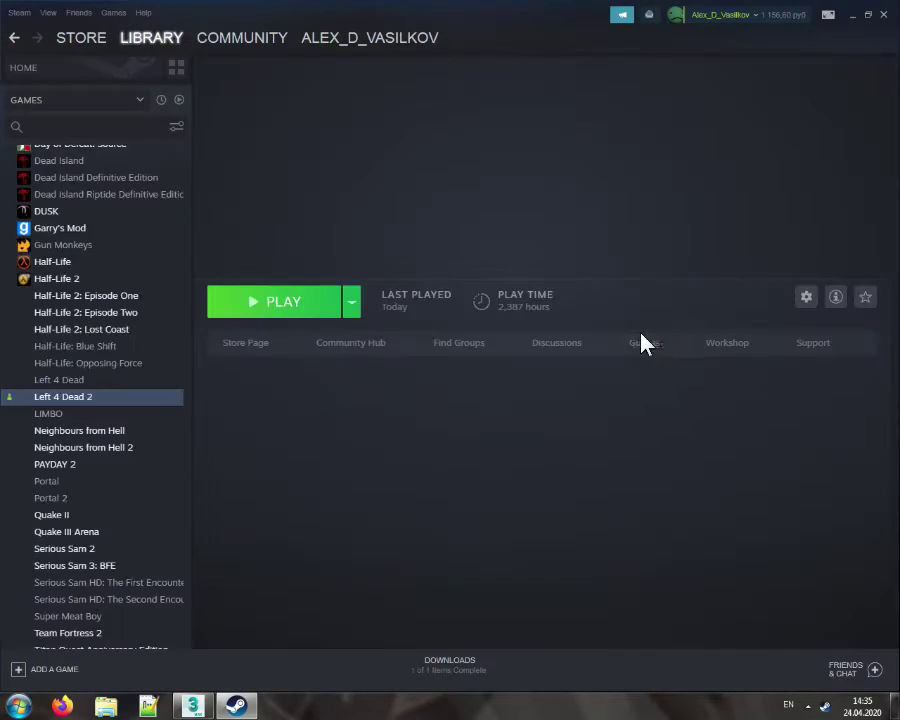
click(726, 350)
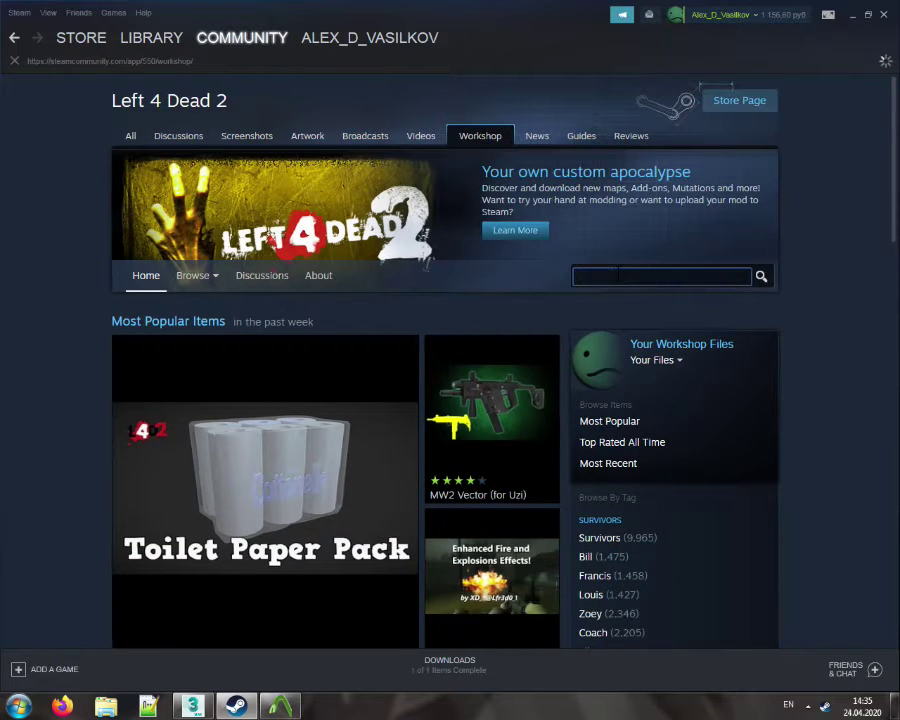
Browse through the Workshop's most popular items of the past week
scroll(616, 281, down, 1)
mouse_move(517, 343)
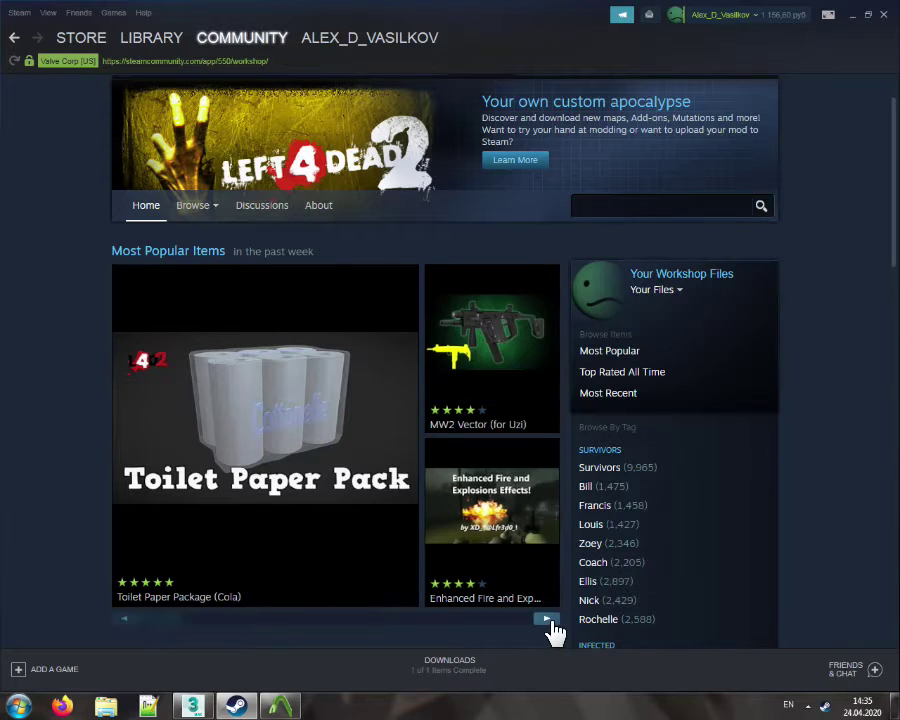
click(548, 620)
click(548, 620)
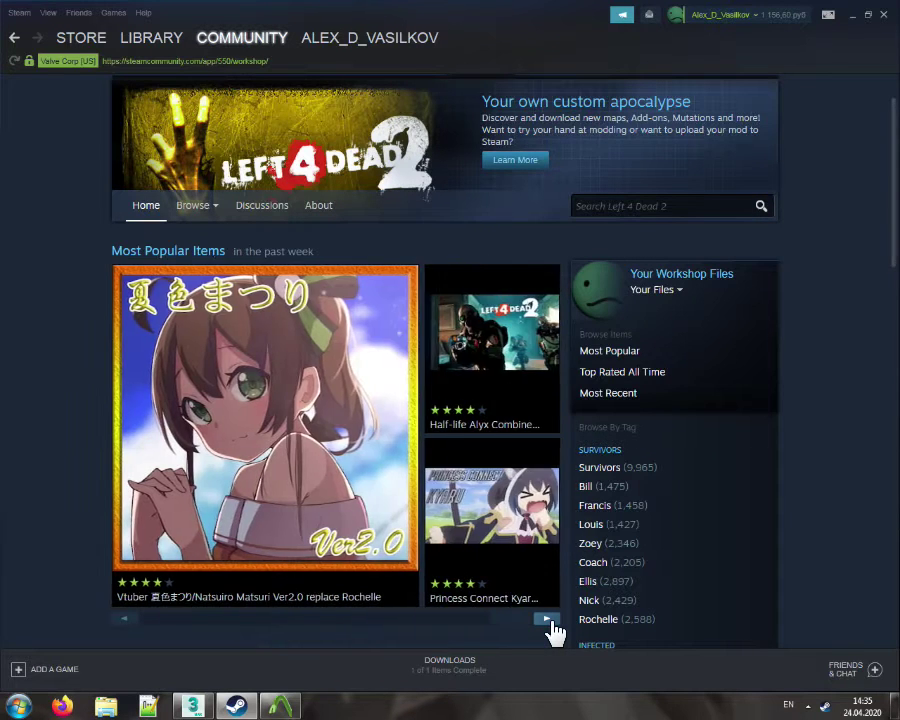
click(548, 620)
click(548, 620)
click(548, 620)
Search the Left 4 Dead 2 Workshop for aa12 and open the AA-12[AK47] item
click(665, 206)
text(aa12)
key(Return)
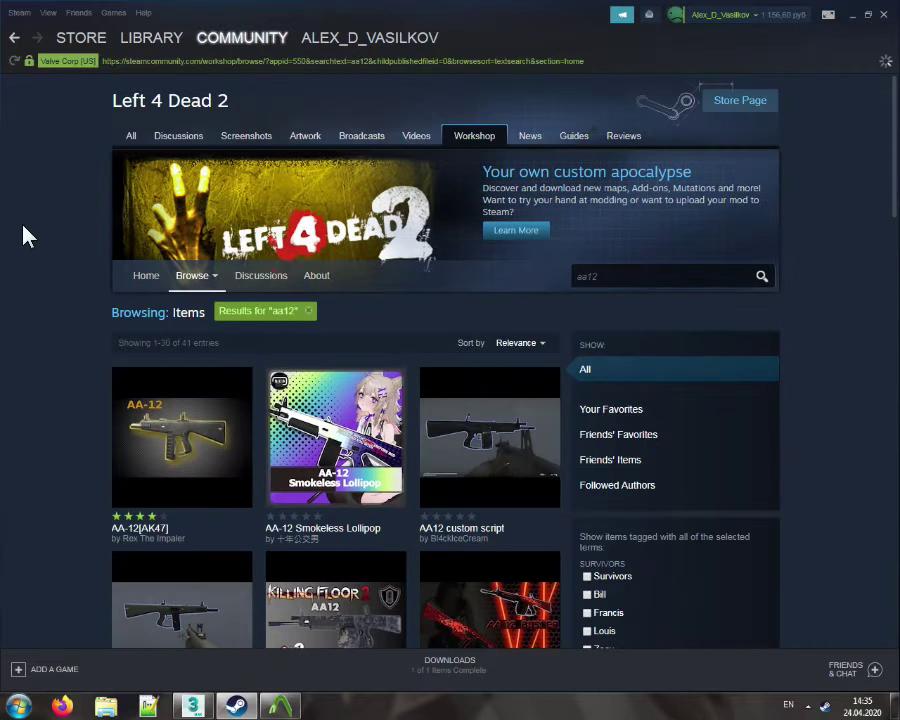
scroll(28, 233, down, 2)
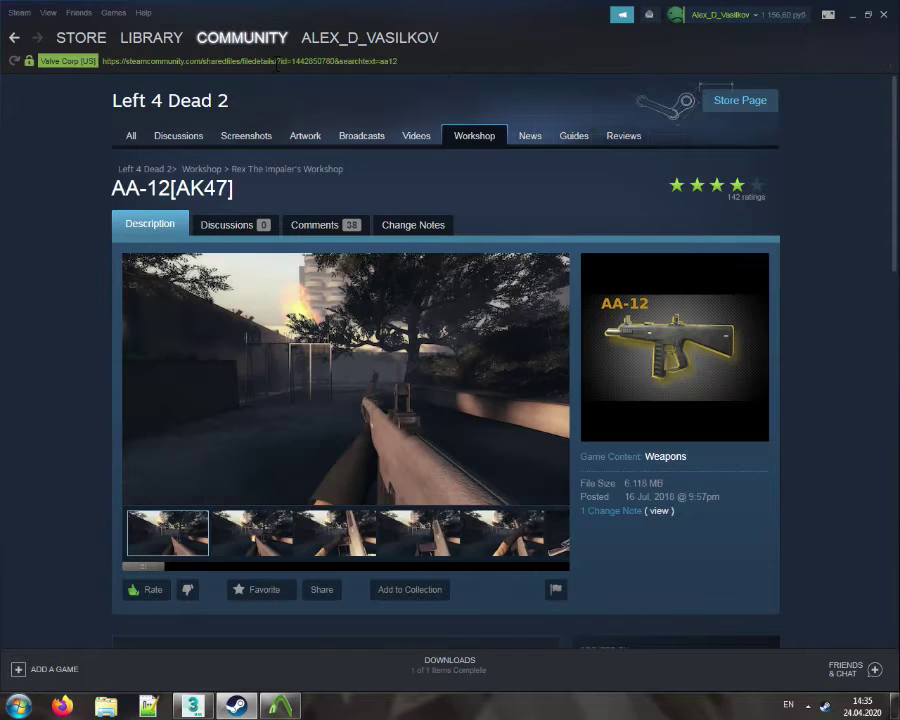
Copy the AA-12[AK47] Workshop link, switch to Crowbar and download that item into the work folder
click(273, 62)
click(300, 68)
click(885, 15)
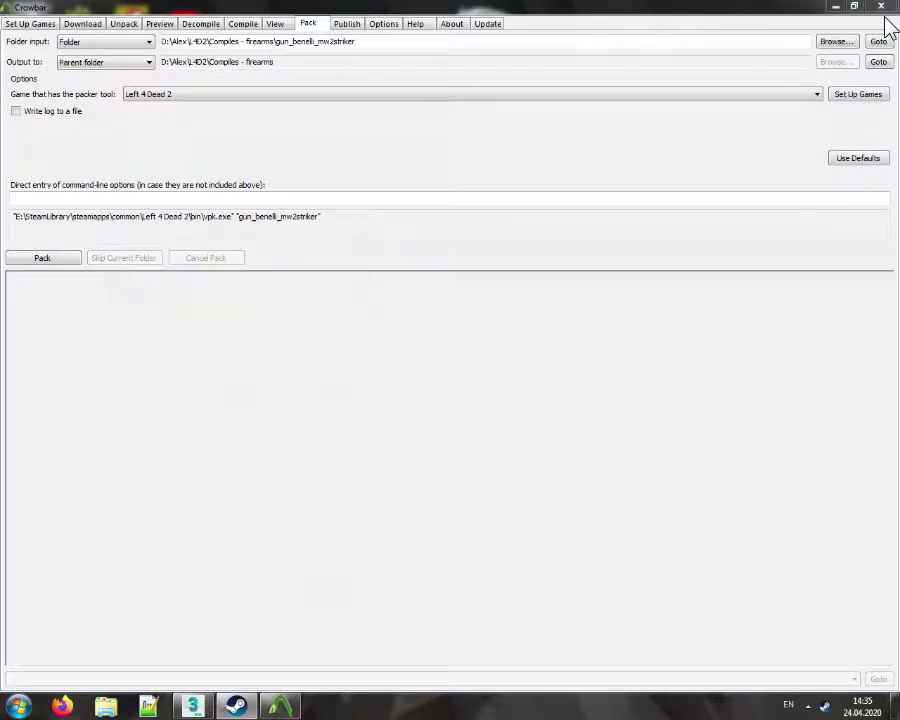
click(98, 25)
double_click(236, 41)
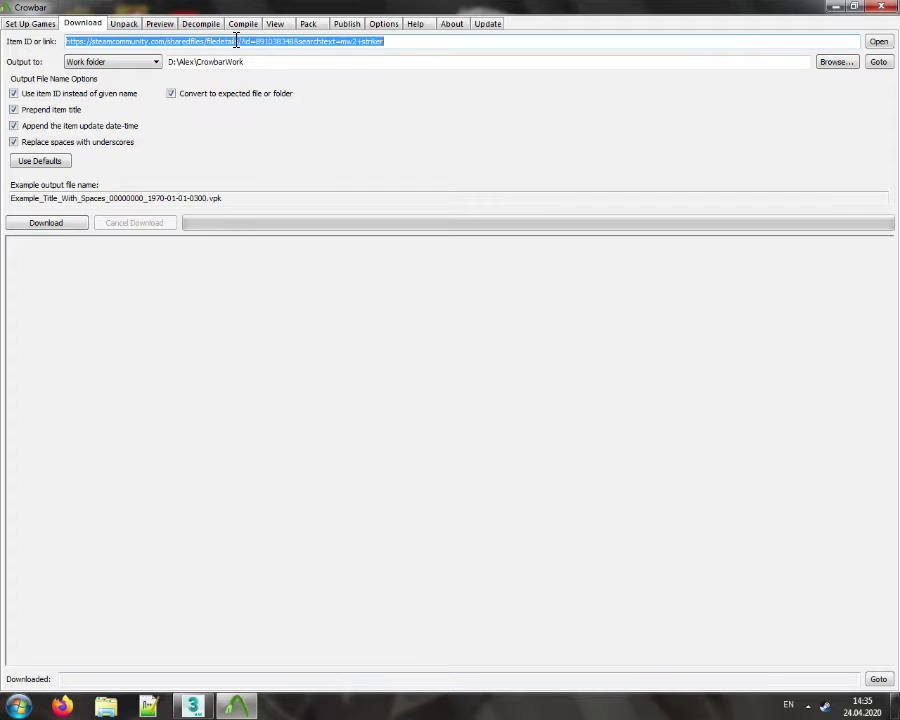
key(ctrl+v)
click(45, 223)
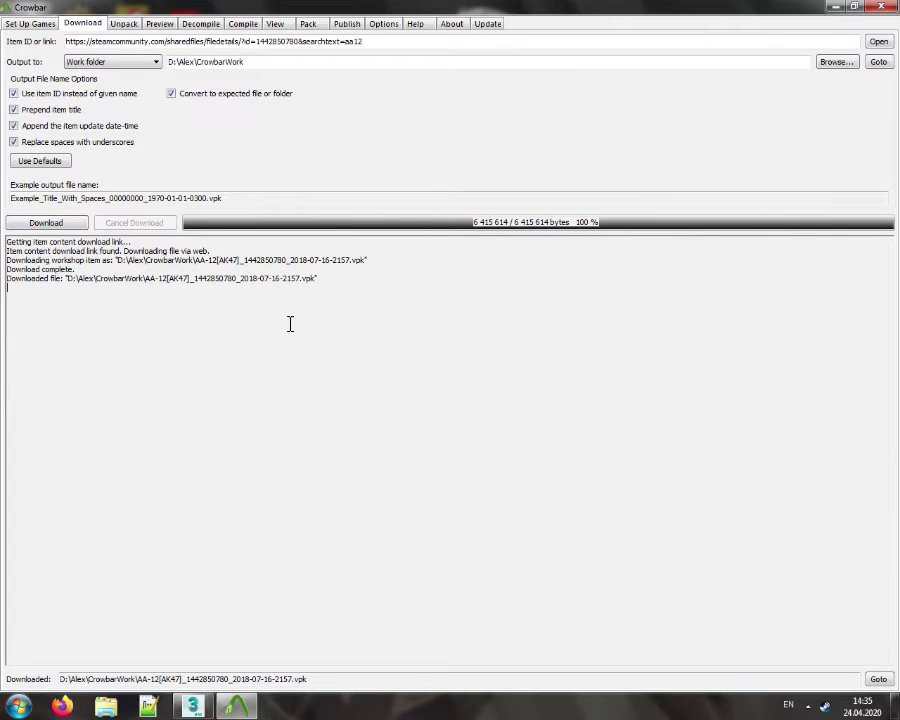
Check the models inside the CrowbarWork folder unpacked 0.68 and rename that folder as Striker_MW2
click(120, 25)
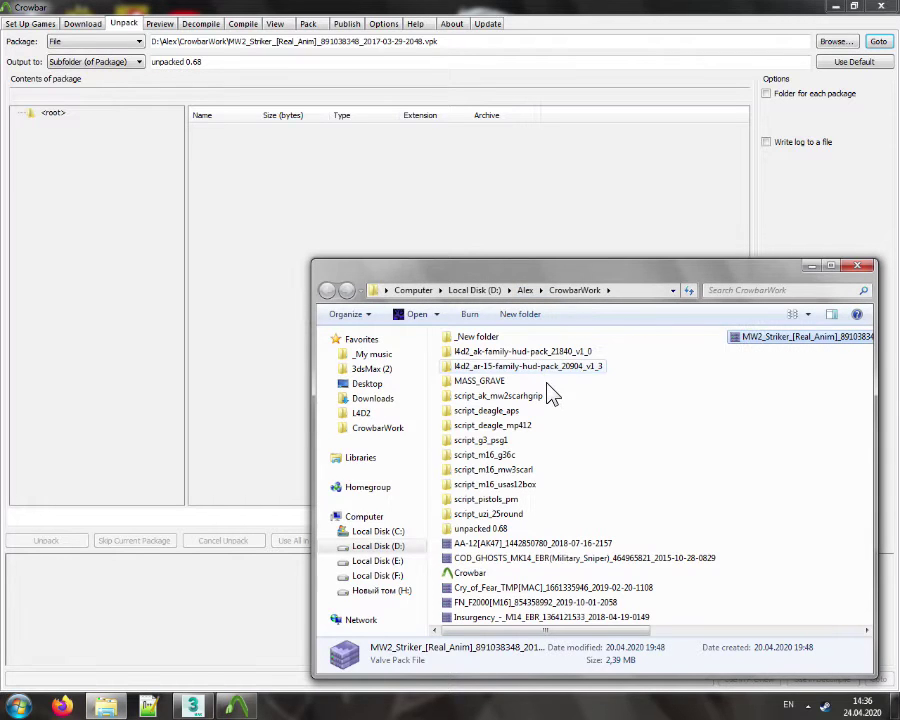
click(484, 530)
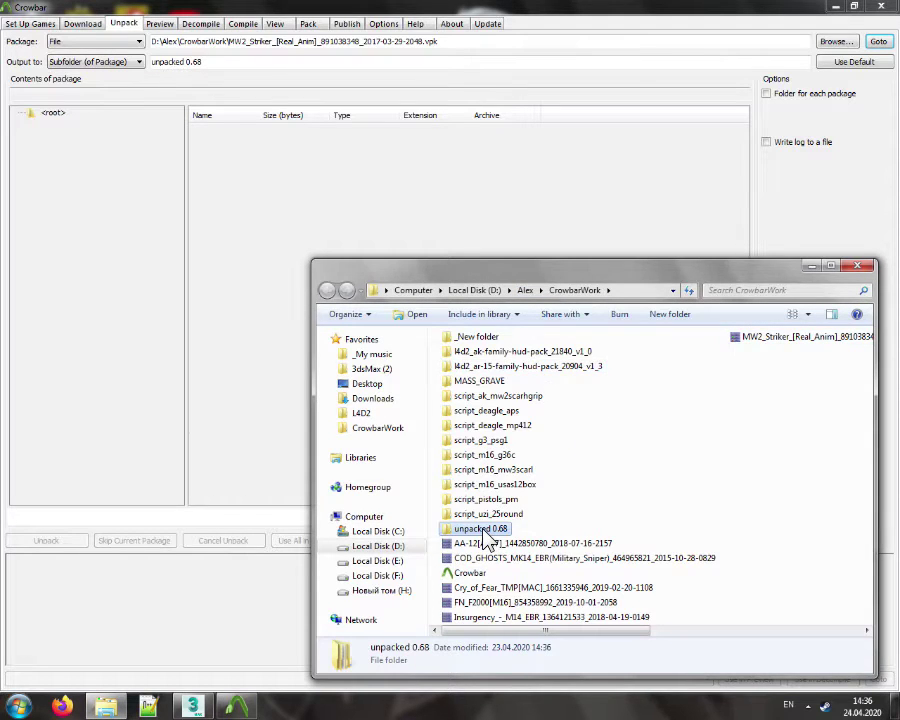
double_click(484, 533)
double_click(466, 338)
double_click(466, 340)
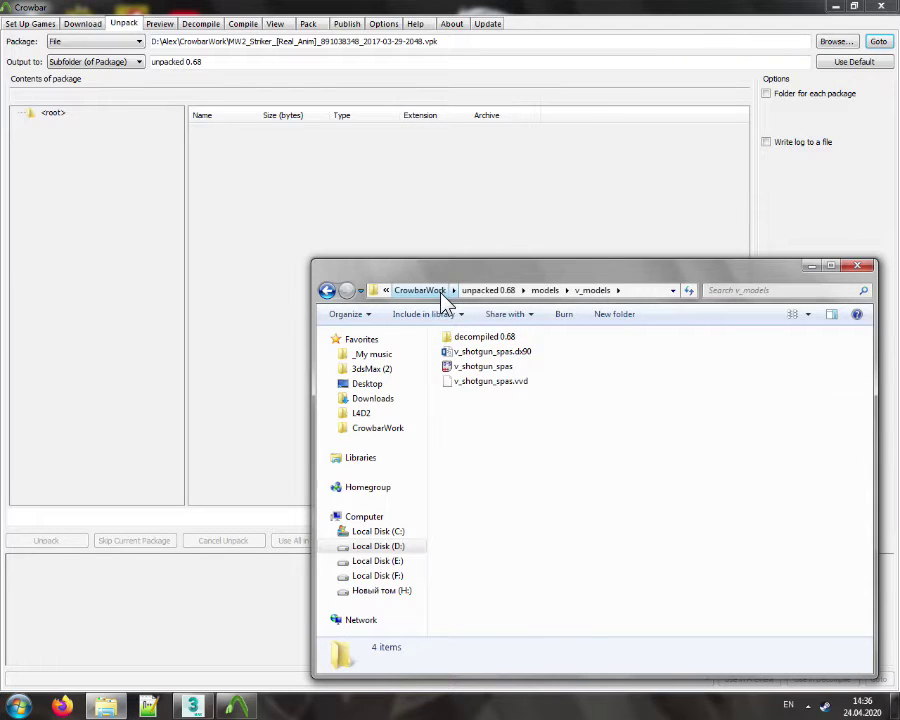
click(445, 292)
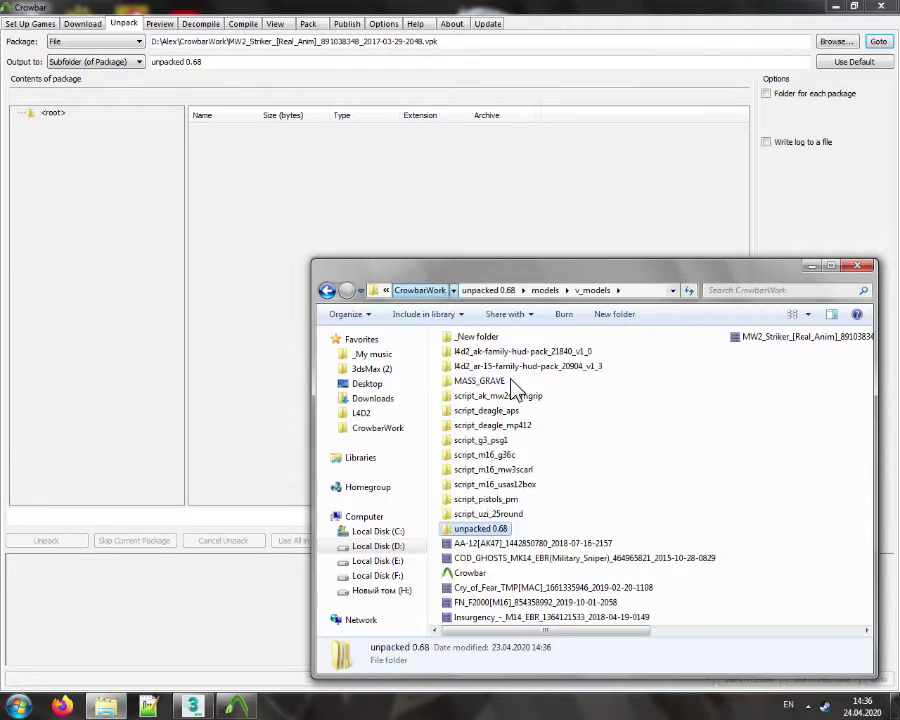
key(F2)
text(Striker_MW)
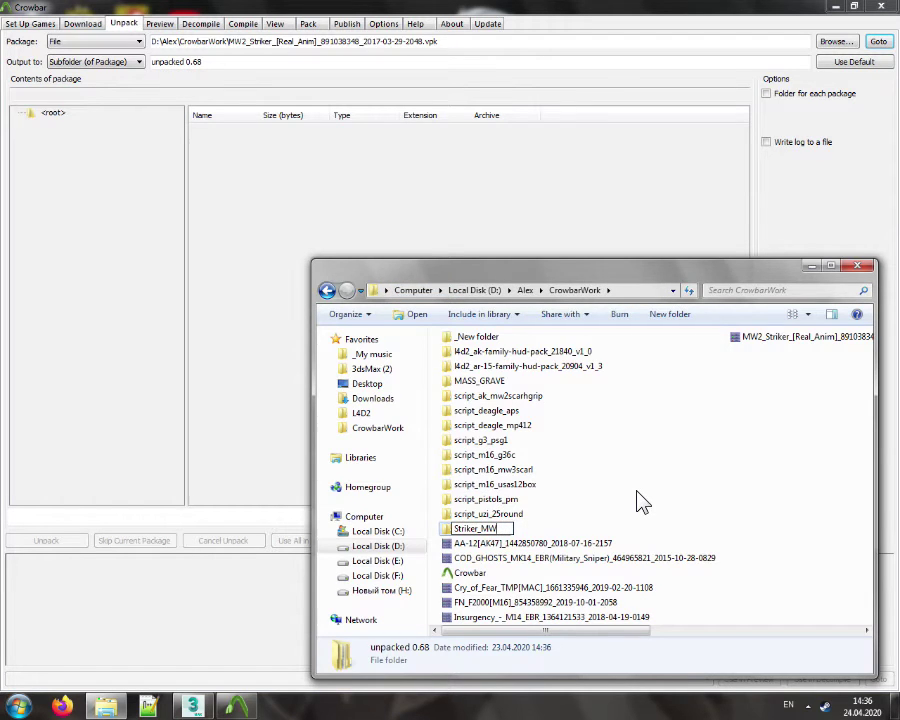
text(2)
key(Return)
Move the Striker_MW2 folder into the L4D2 folder under 3dsMax\import and return to CrowbarWork
right_click(465, 529)
click(507, 432)
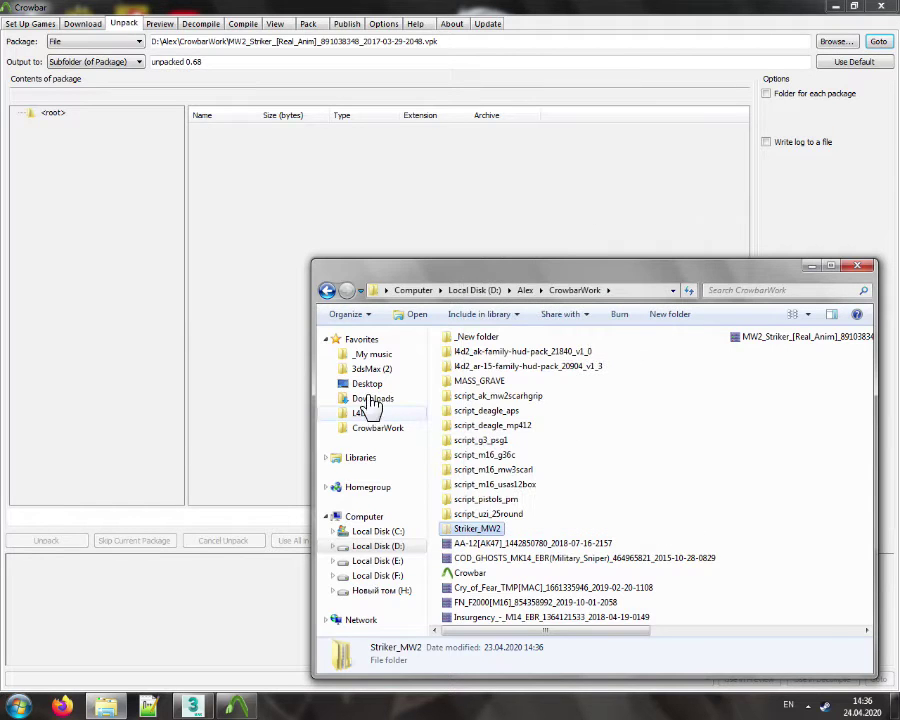
click(371, 369)
double_click(468, 441)
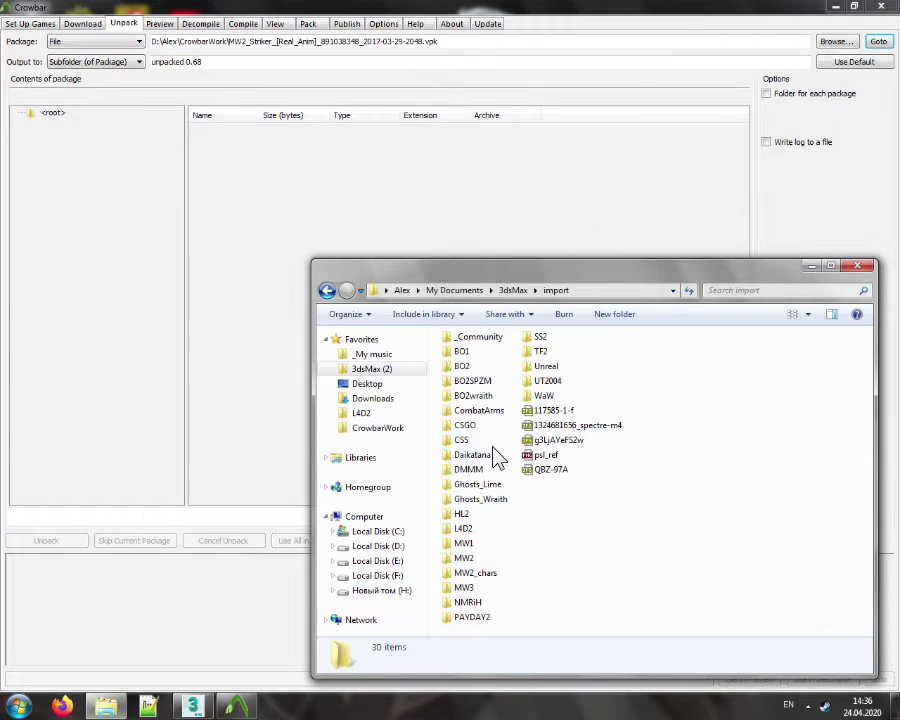
double_click(468, 527)
right_click(632, 498)
click(670, 534)
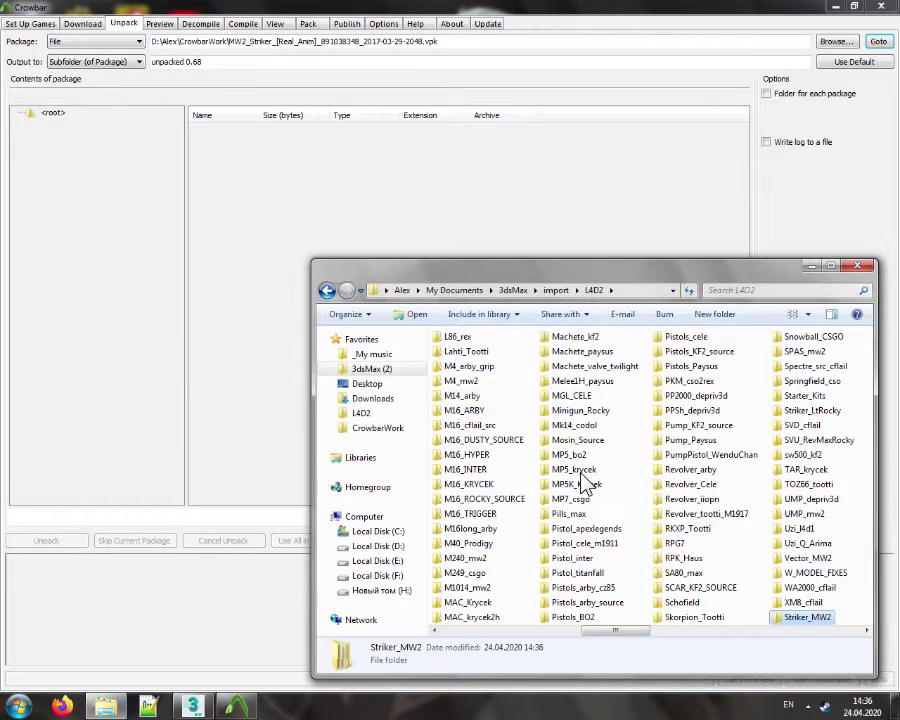
click(396, 547)
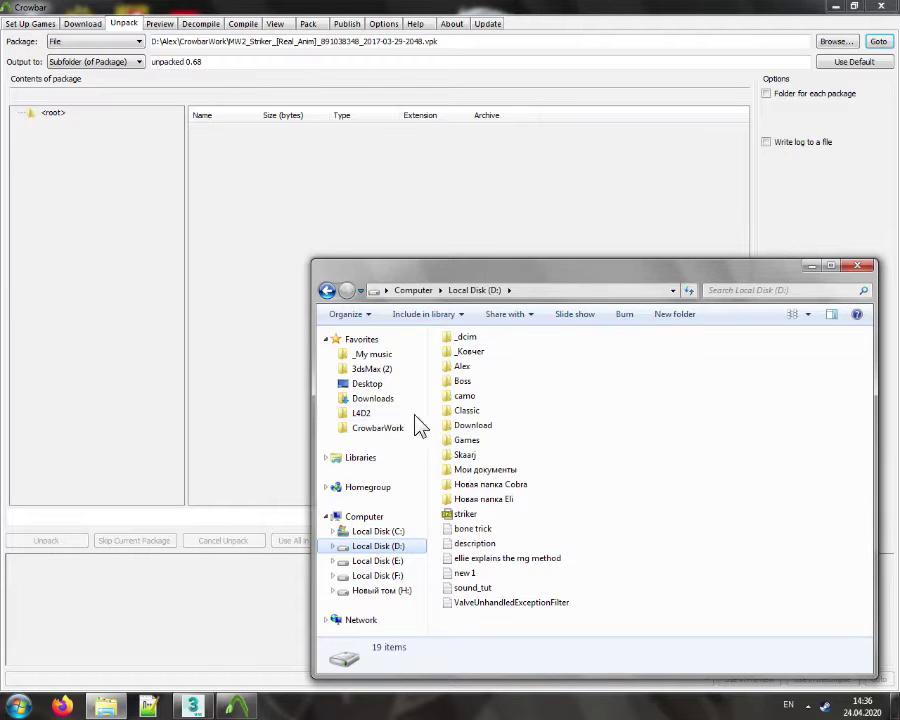
click(400, 427)
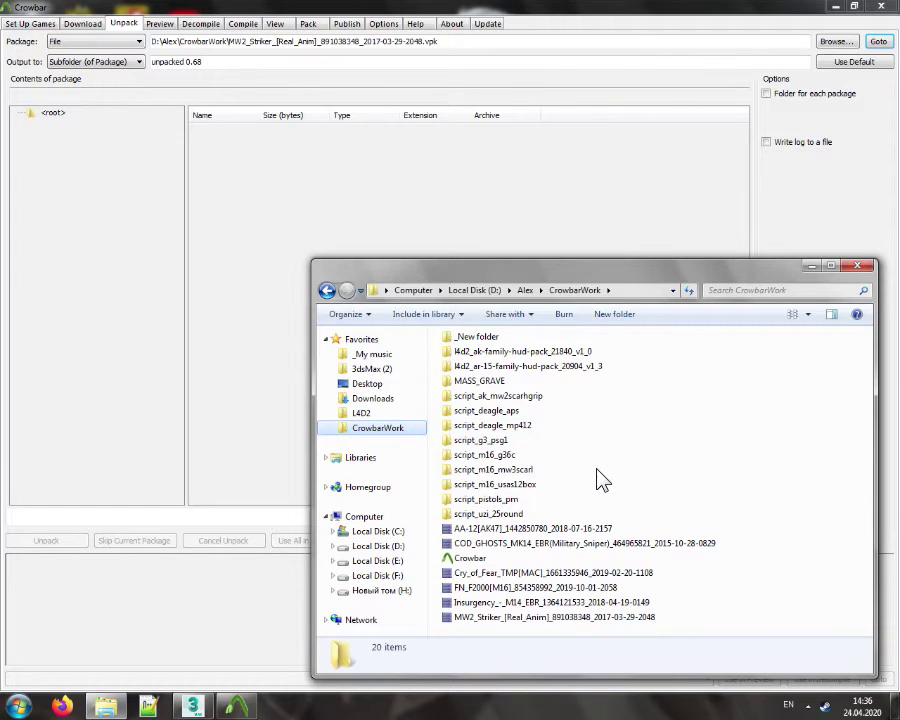
Browse for a package to unpack in Crowbar and delete the MW2_Striker package from the CrowbarWork folder
click(834, 43)
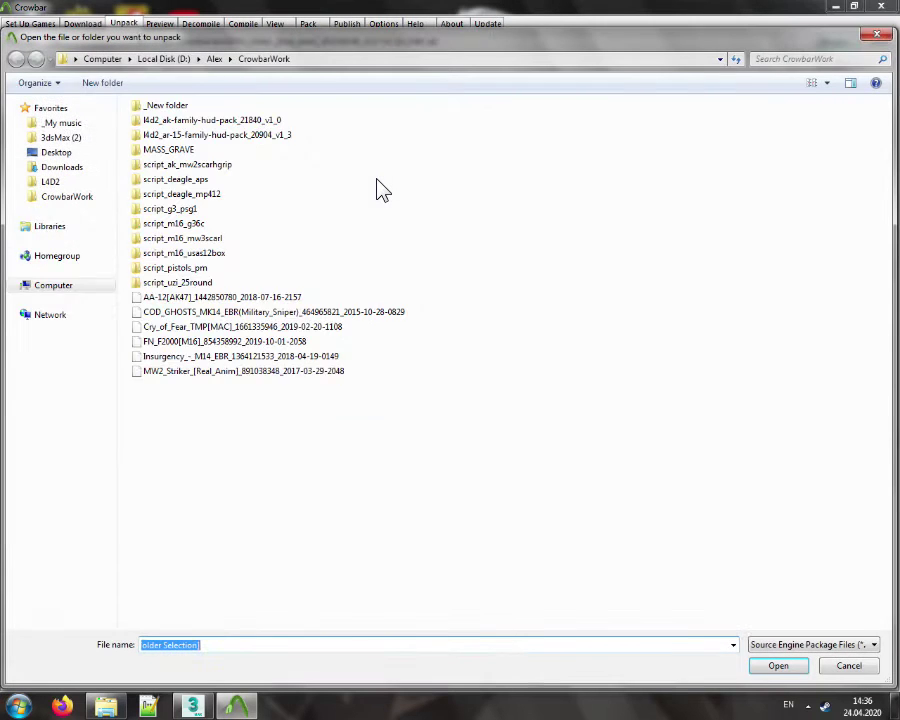
click(223, 372)
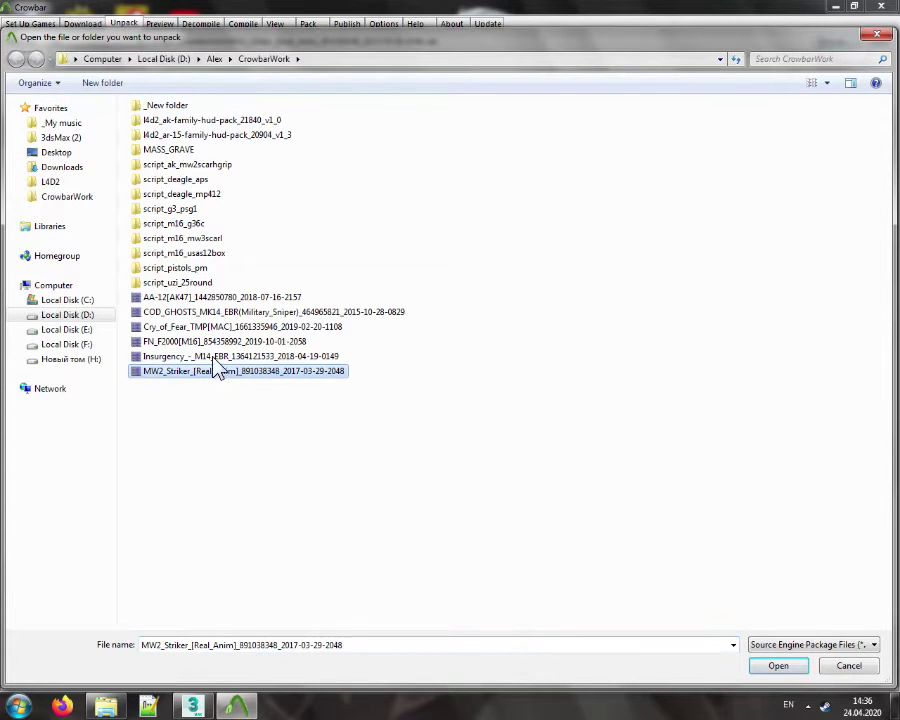
key(Delete)
key(Return)
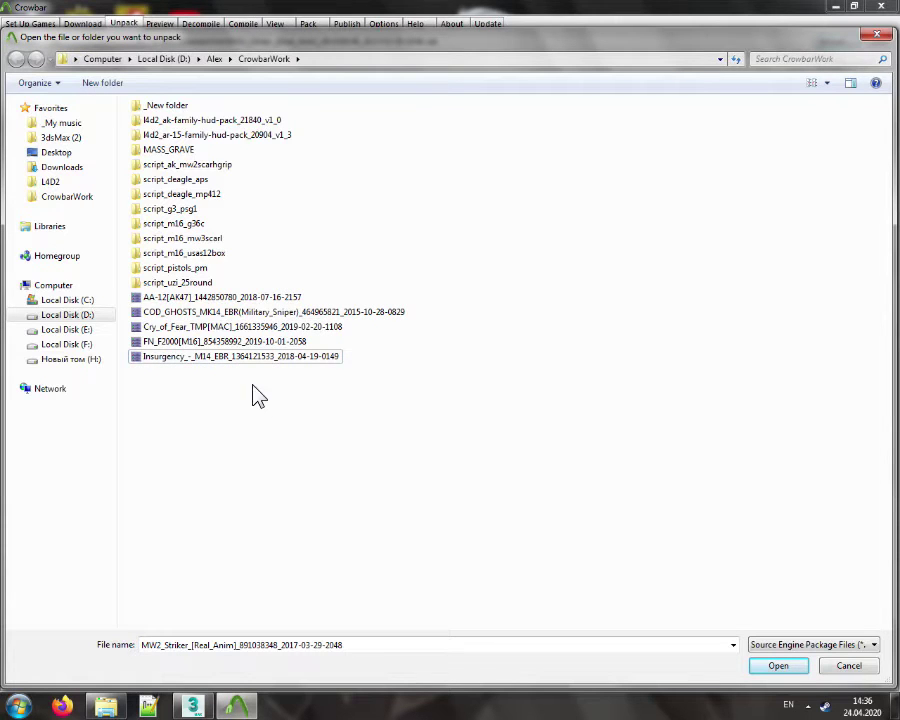
Load the downloaded AA-12[AK47] package and unpack only its models/v_models folder
double_click(205, 299)
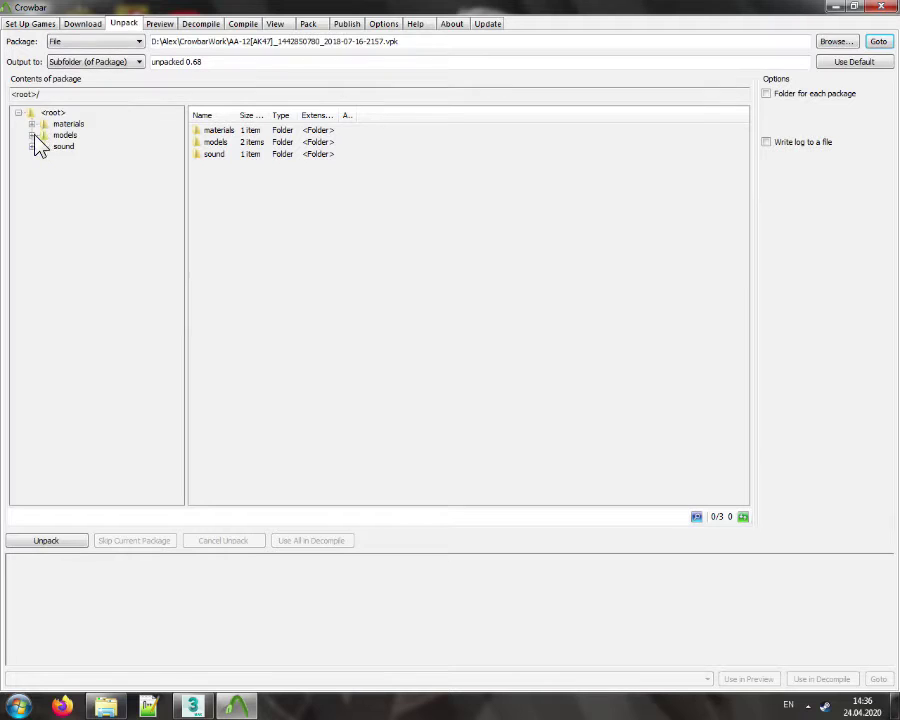
double_click(65, 135)
click(82, 147)
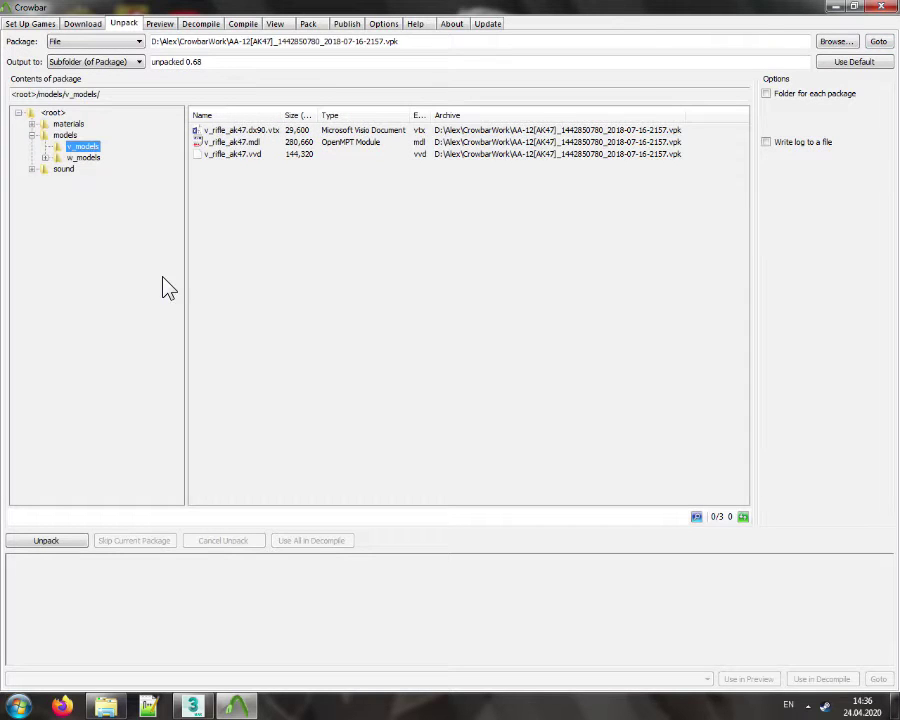
click(62, 541)
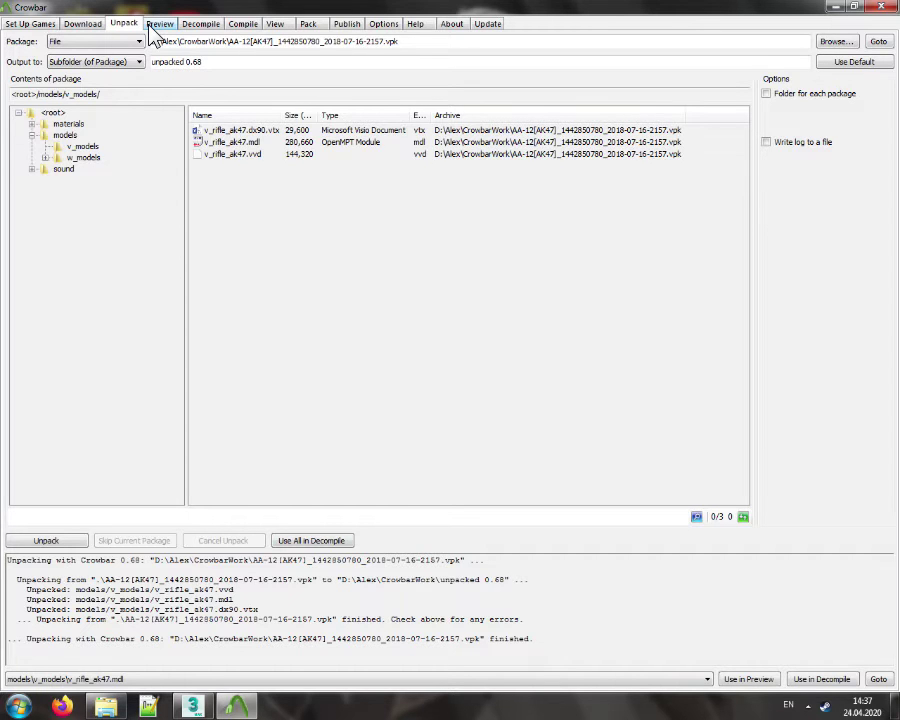
Send the unpacked v_rifle_ak47.mdl to the preview and view it as a replacement in the model viewer
click(158, 26)
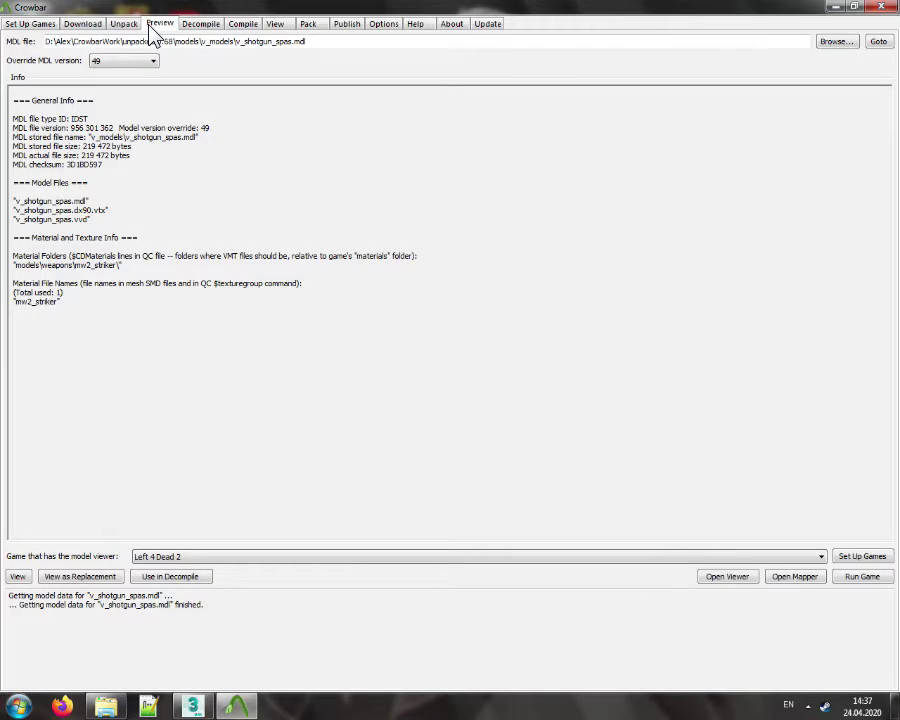
click(120, 24)
click(752, 678)
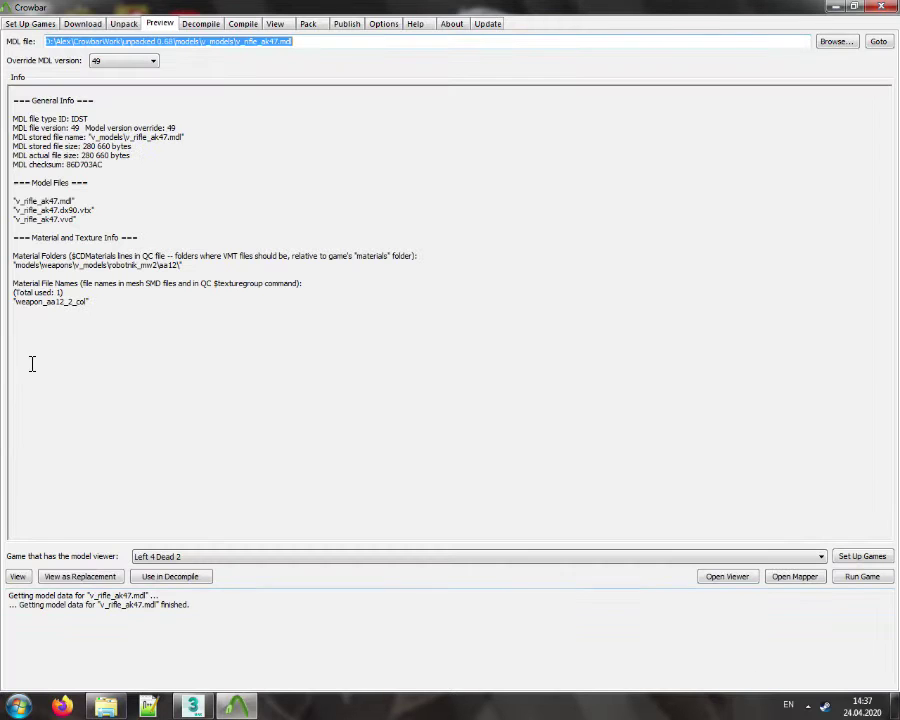
click(78, 576)
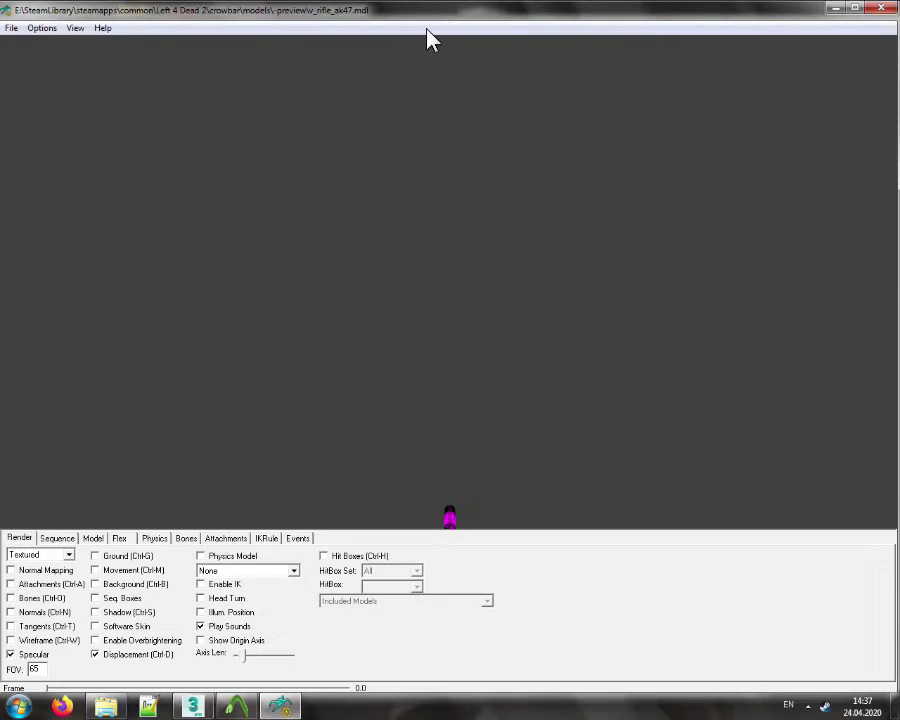
Maximize the model viewer and show the weapon from the first-person view in the idle sequence
double_click(396, 18)
click(40, 22)
click(100, 138)
click(56, 532)
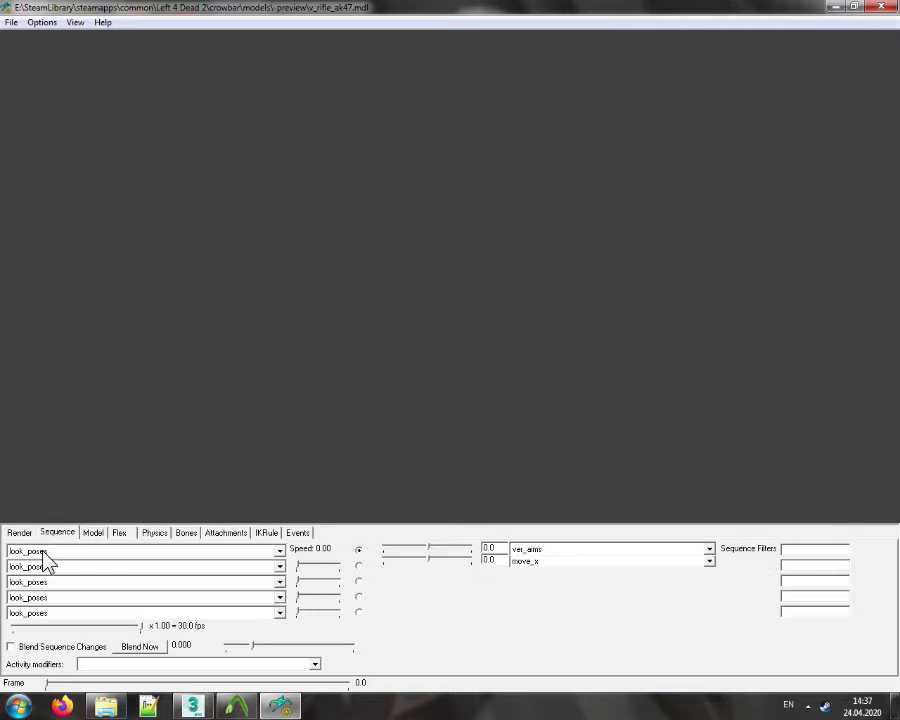
click(50, 551)
click(16, 356)
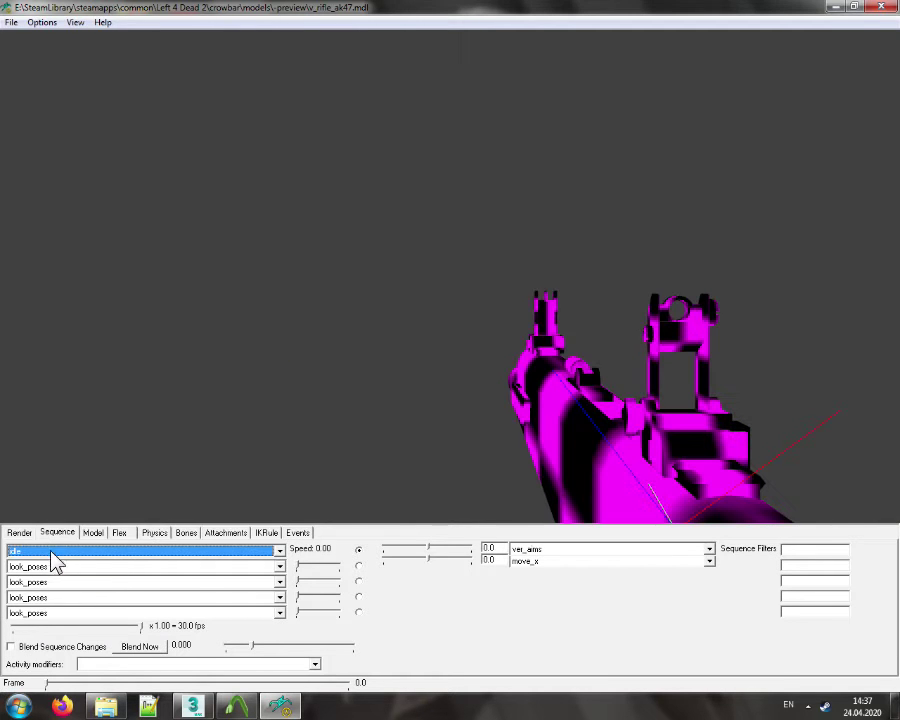
Set the viewer's field of view to 90 and the selected attachment to none, using the idle sequence
click(22, 533)
double_click(34, 663)
text(90)
key(Return)
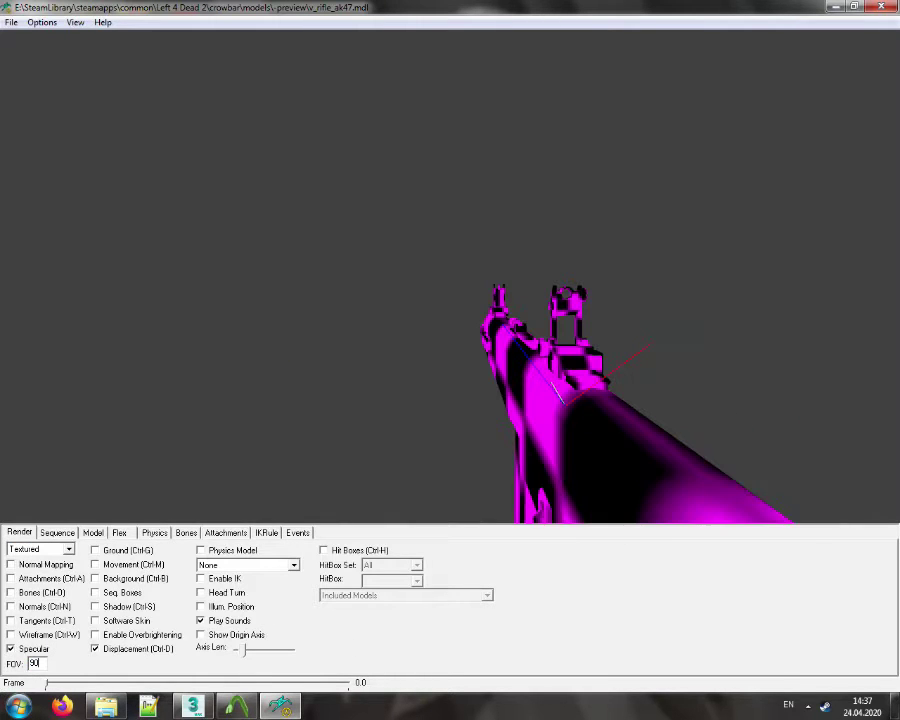
click(212, 533)
click(30, 557)
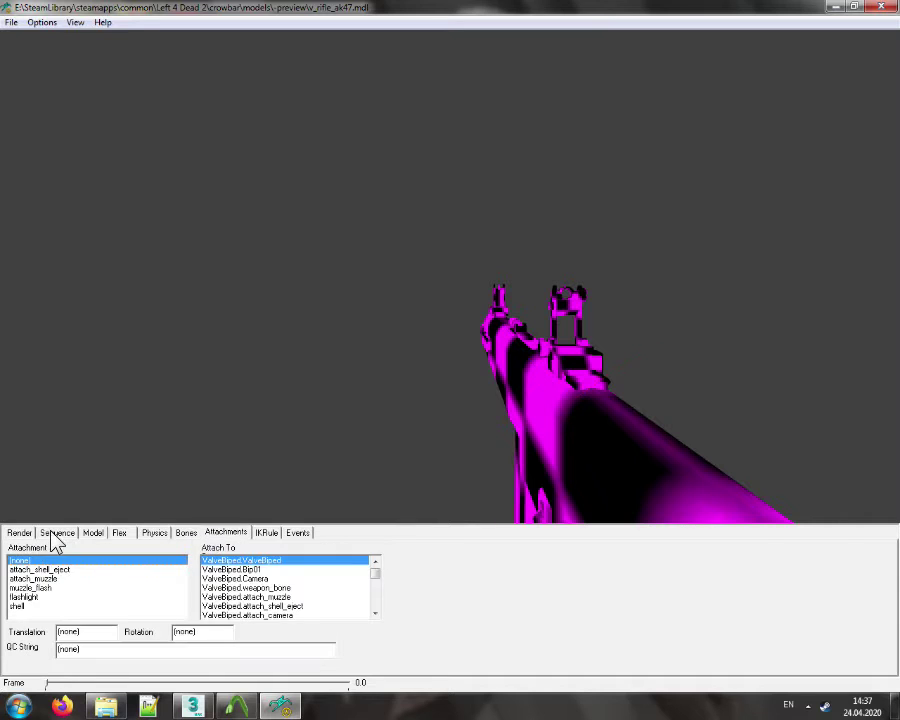
click(57, 534)
click(47, 560)
click(20, 349)
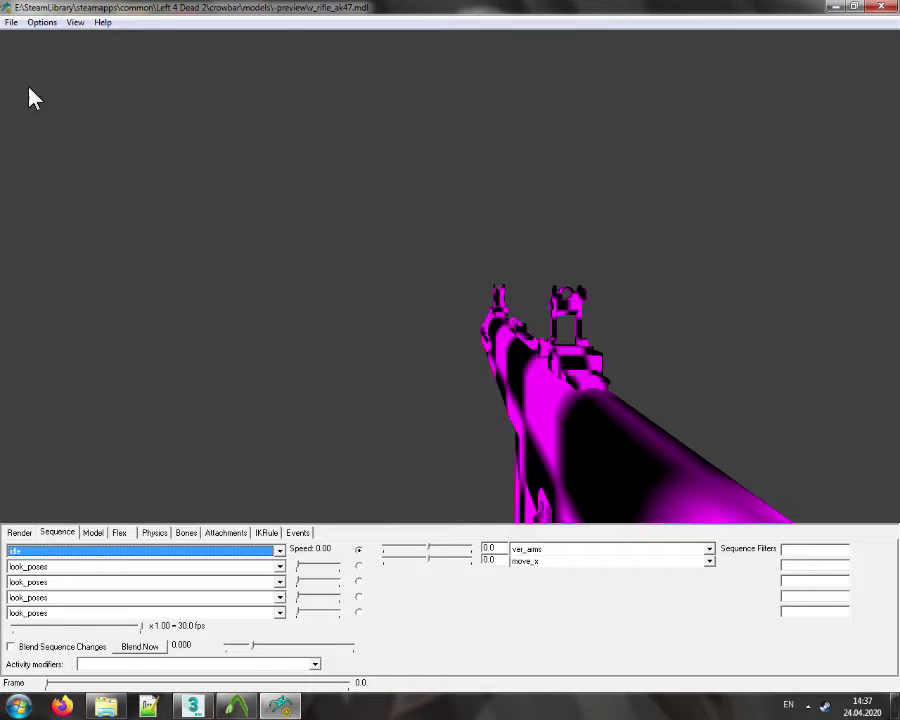
Load v_arms_coach_new.mdl from models\weapons\arms as an additional weapon model and enable normal mapping
click(10, 22)
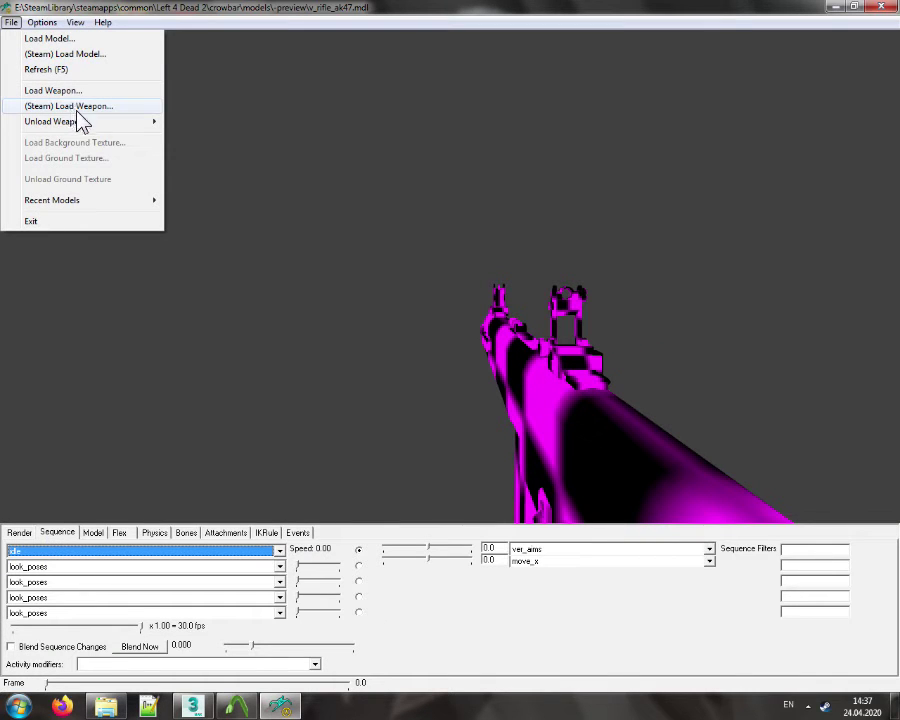
click(76, 110)
scroll(446, 376, down, 10)
double_click(401, 368)
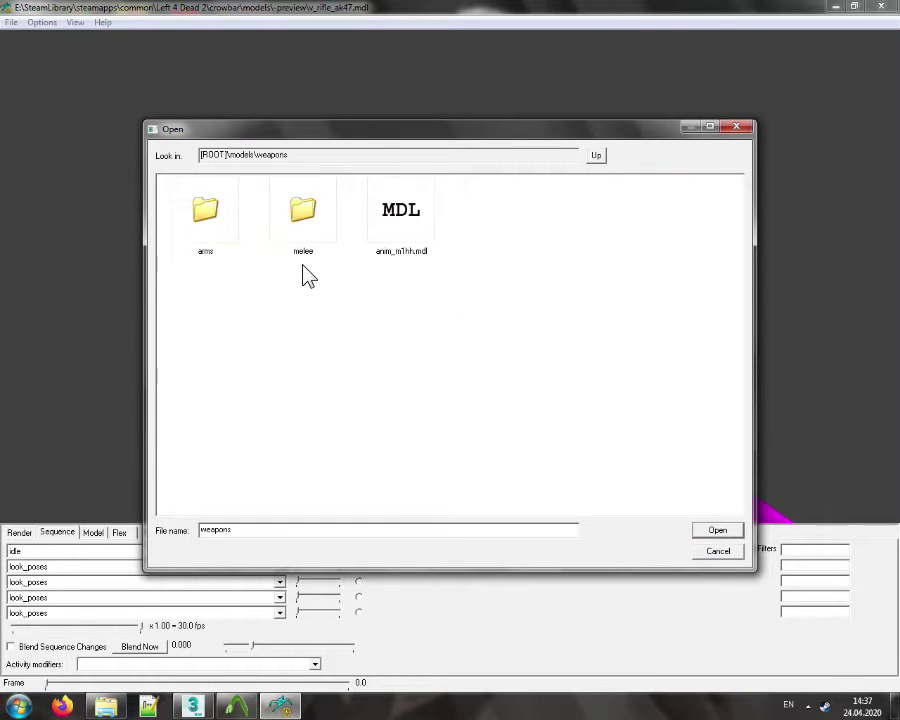
double_click(212, 214)
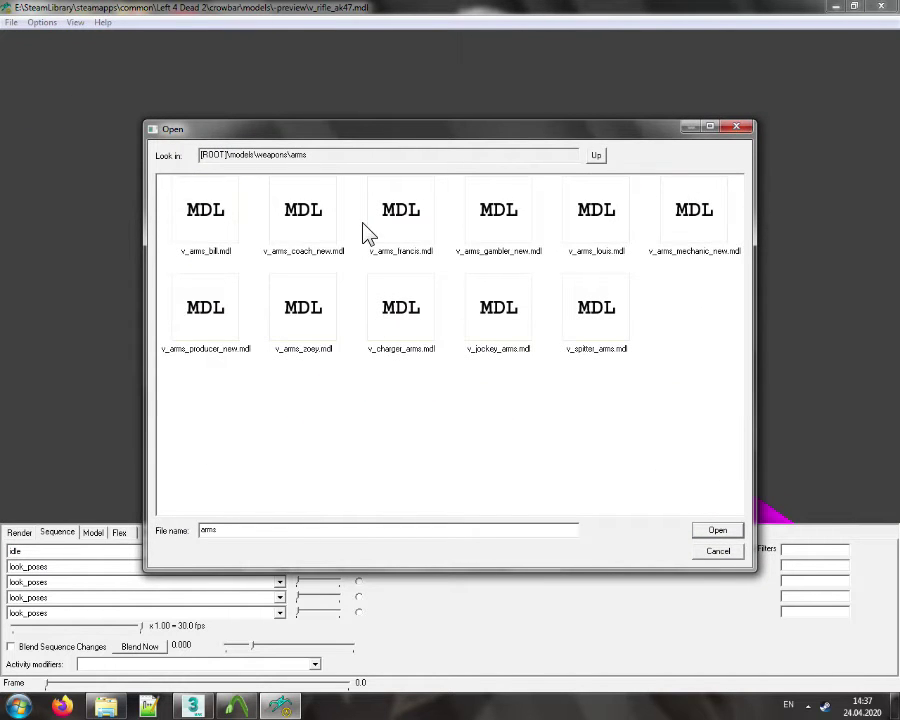
double_click(315, 222)
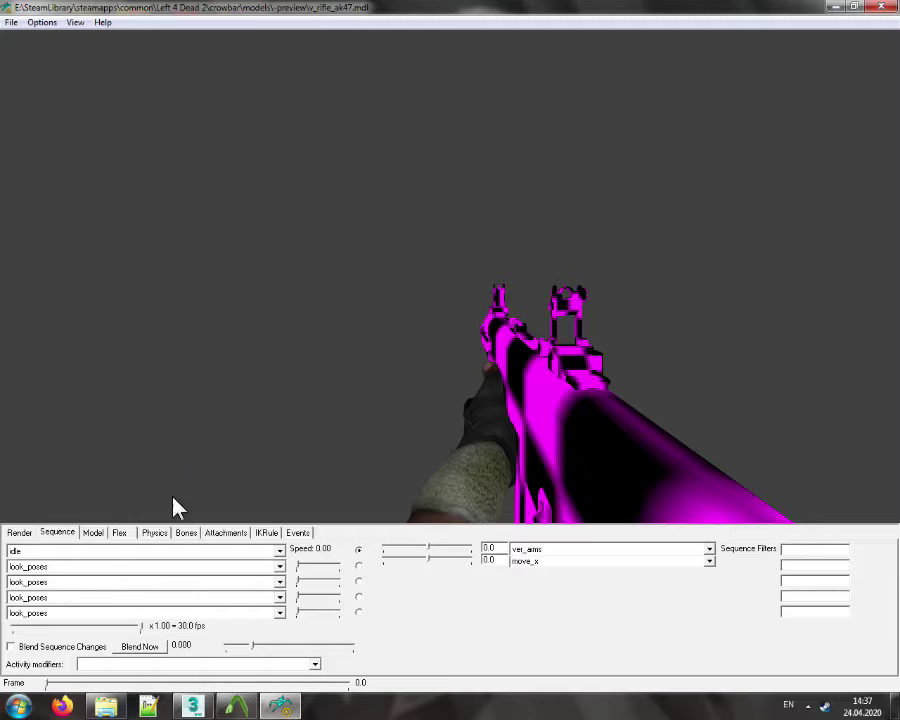
click(22, 532)
click(42, 565)
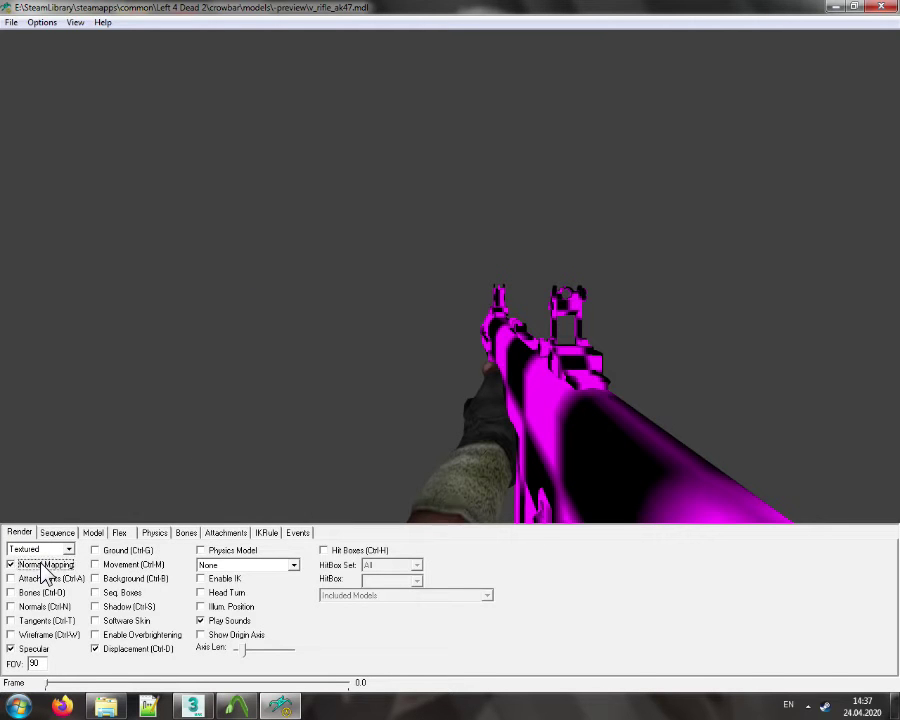
Examine the weapon's deploy and reload sequences with the playback speed at 0
click(57, 532)
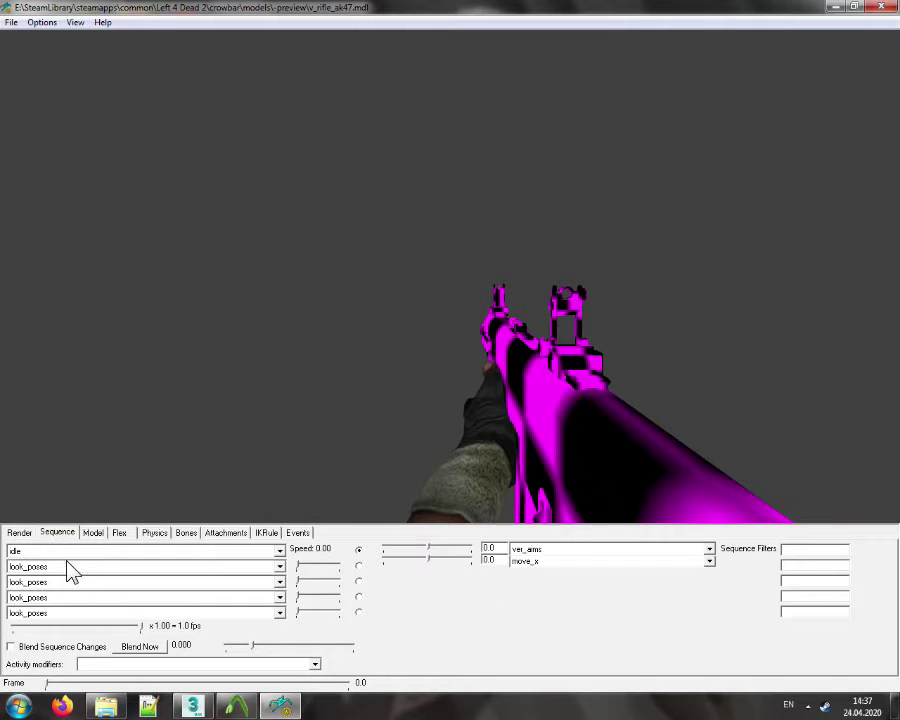
click(67, 562)
click(67, 562)
click(57, 549)
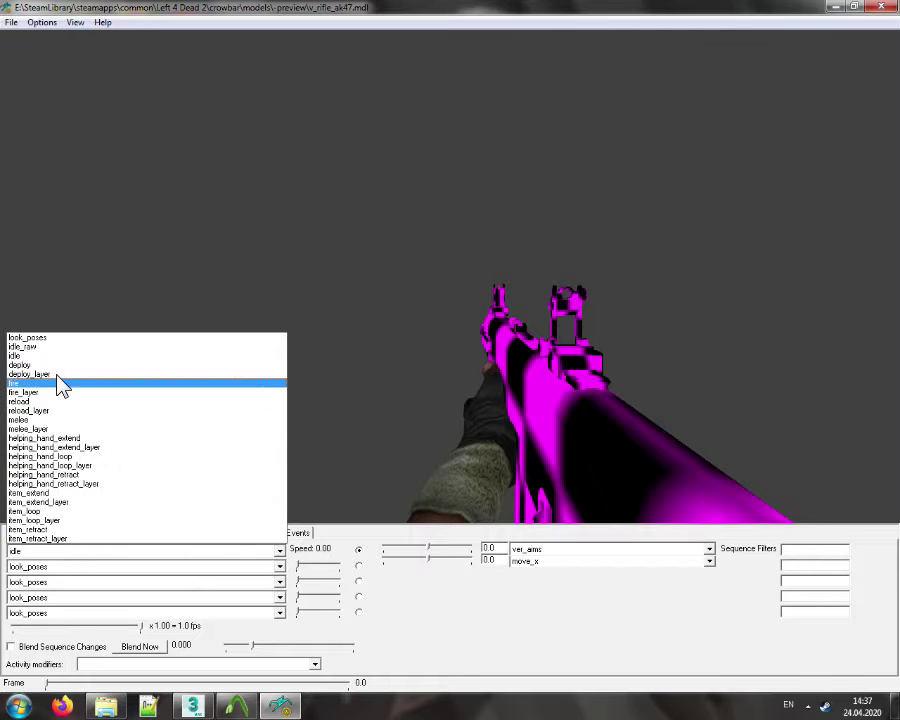
click(42, 364)
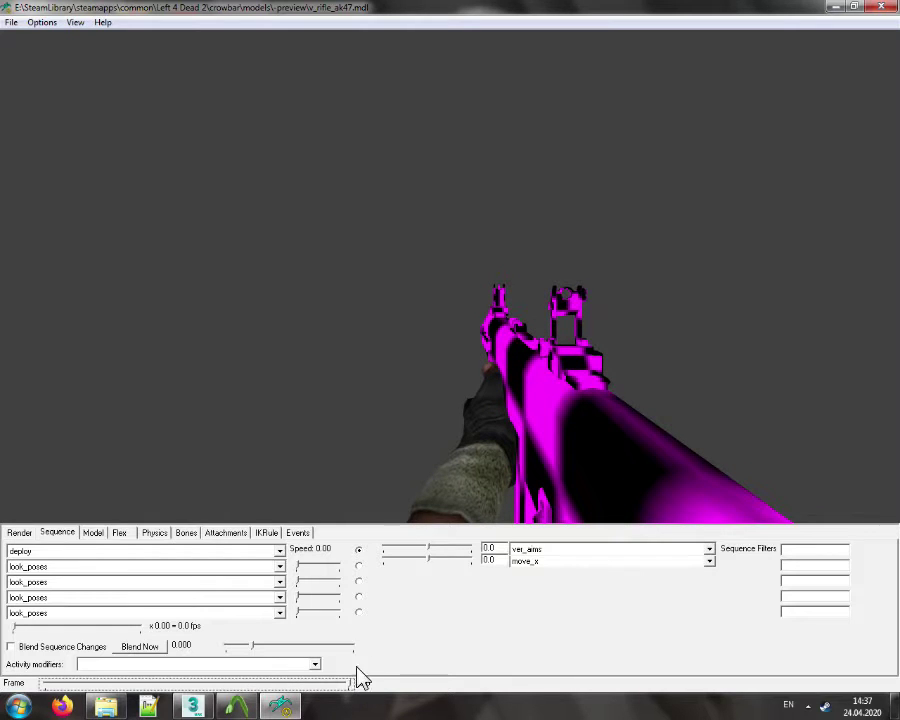
click(48, 553)
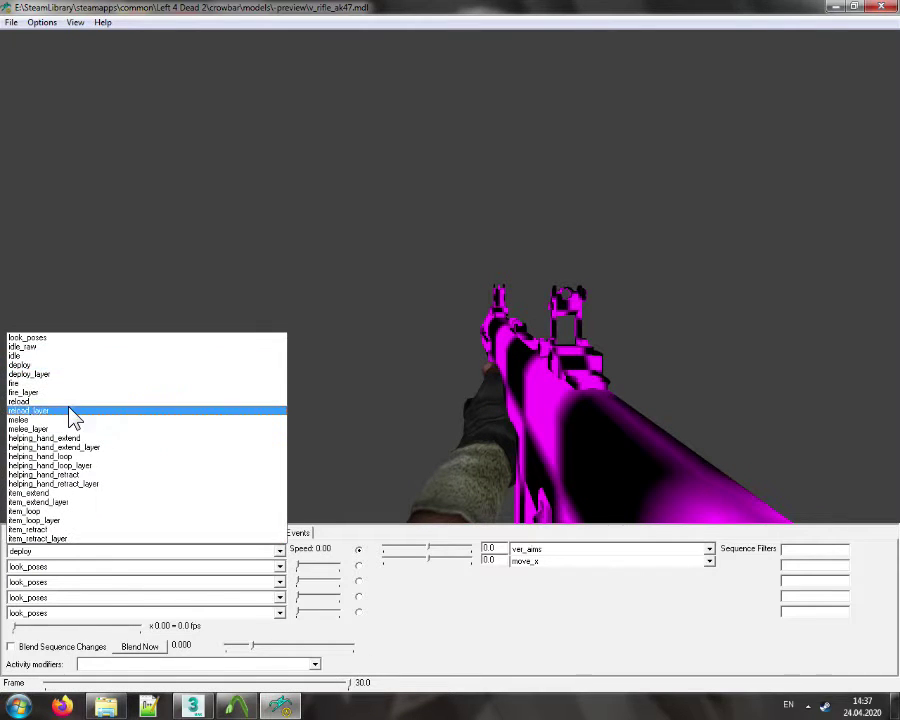
click(66, 403)
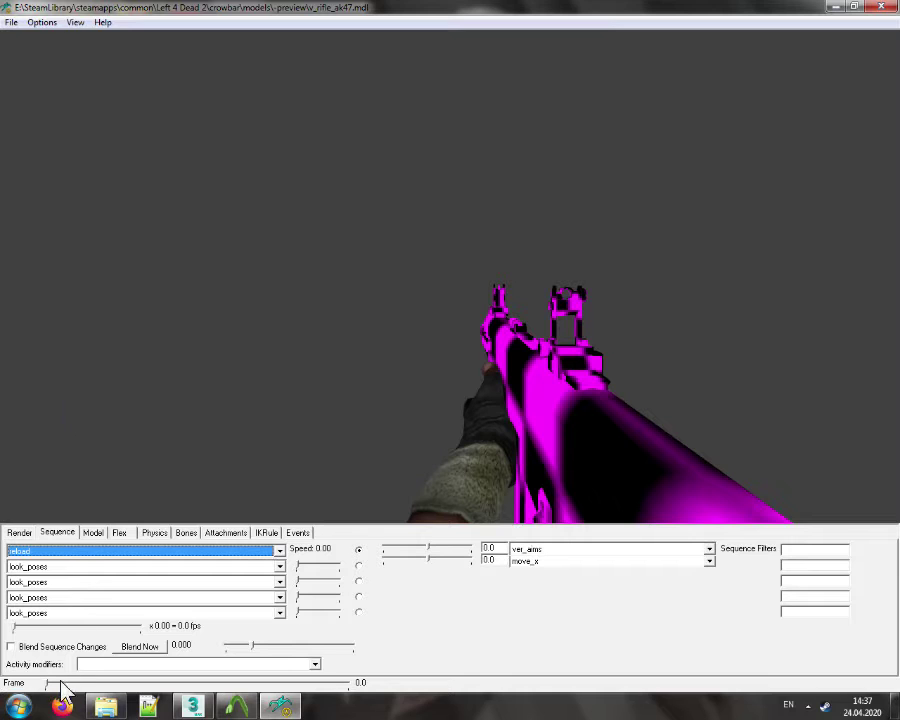
Scrub the v_rifle_ak47 reload sequence to frame 47 and on to its last frame to inspect the animation
drag(56, 686, 183, 710)
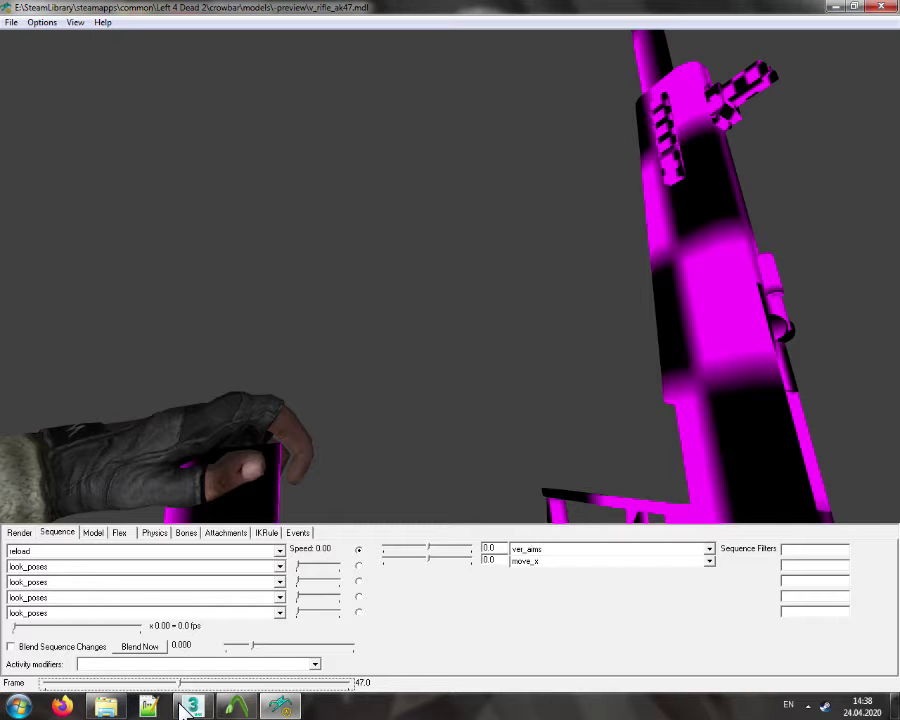
drag(183, 708, 353, 712)
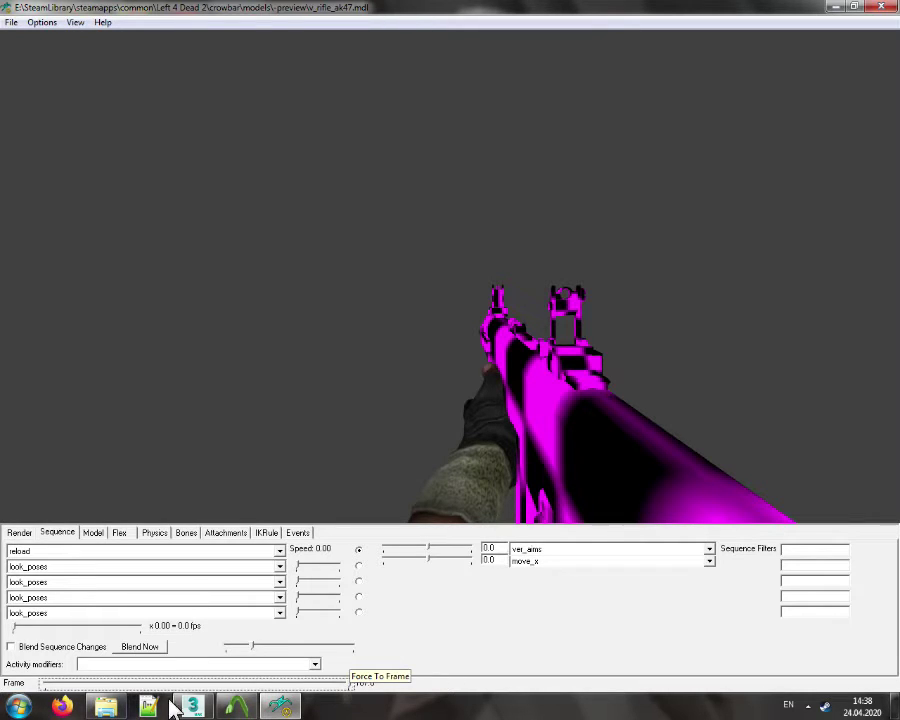
Look through the model files in CrowbarWork\unpacked 0.68\models\v_models and return to the CrowbarWork folder
mouse_move(118, 708)
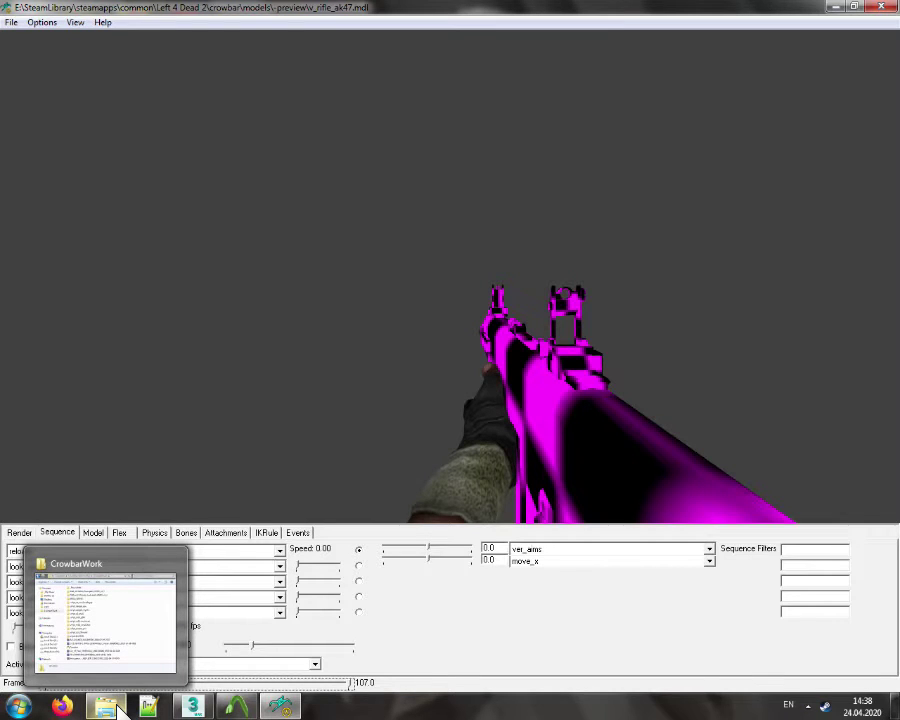
mouse_move(193, 708)
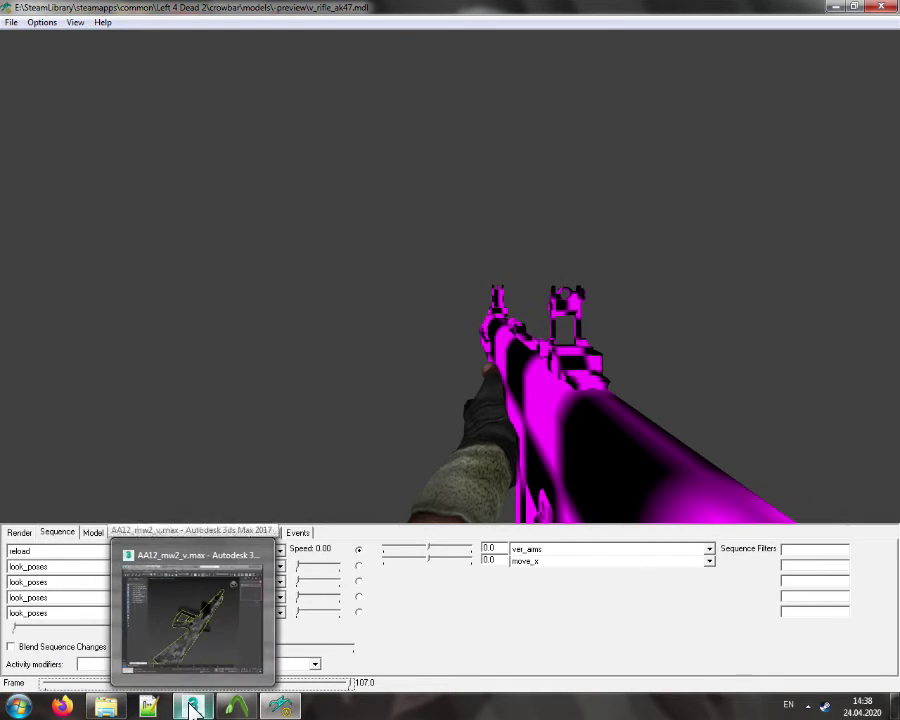
click(102, 707)
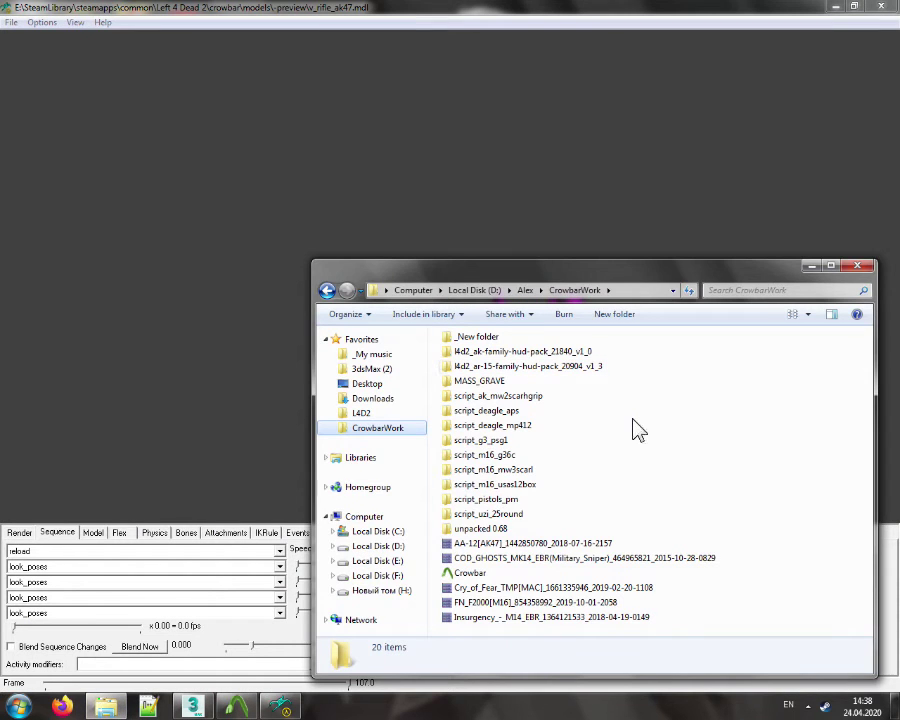
double_click(496, 529)
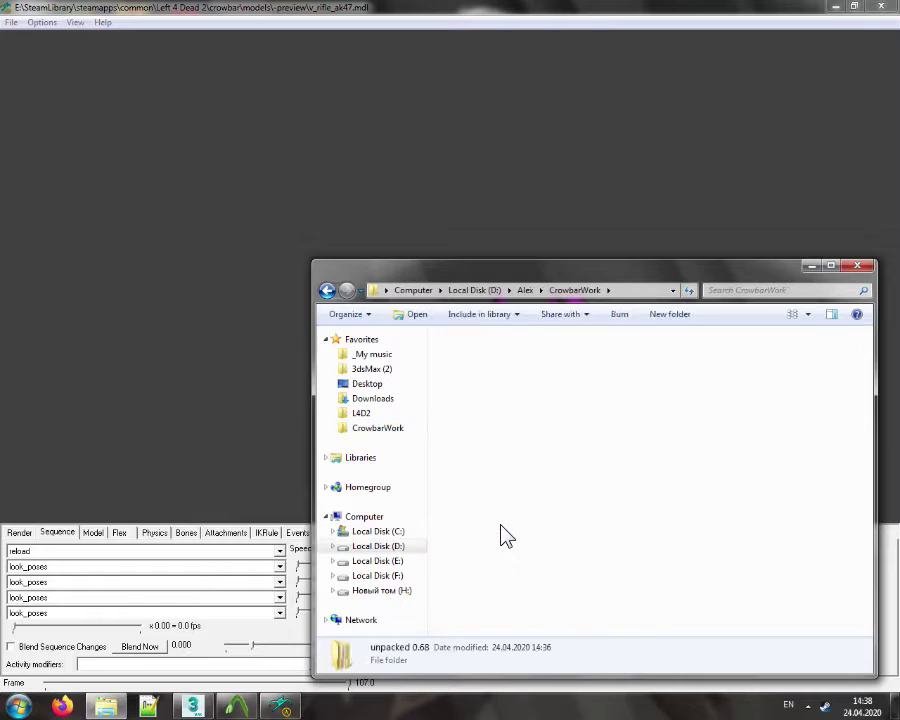
double_click(466, 340)
double_click(465, 340)
click(464, 341)
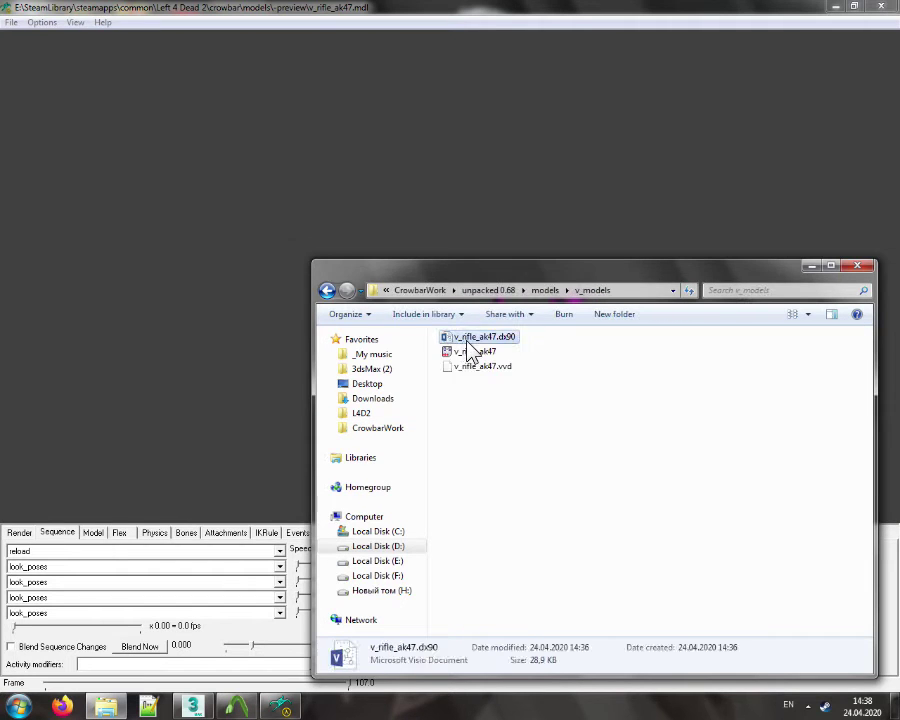
click(420, 290)
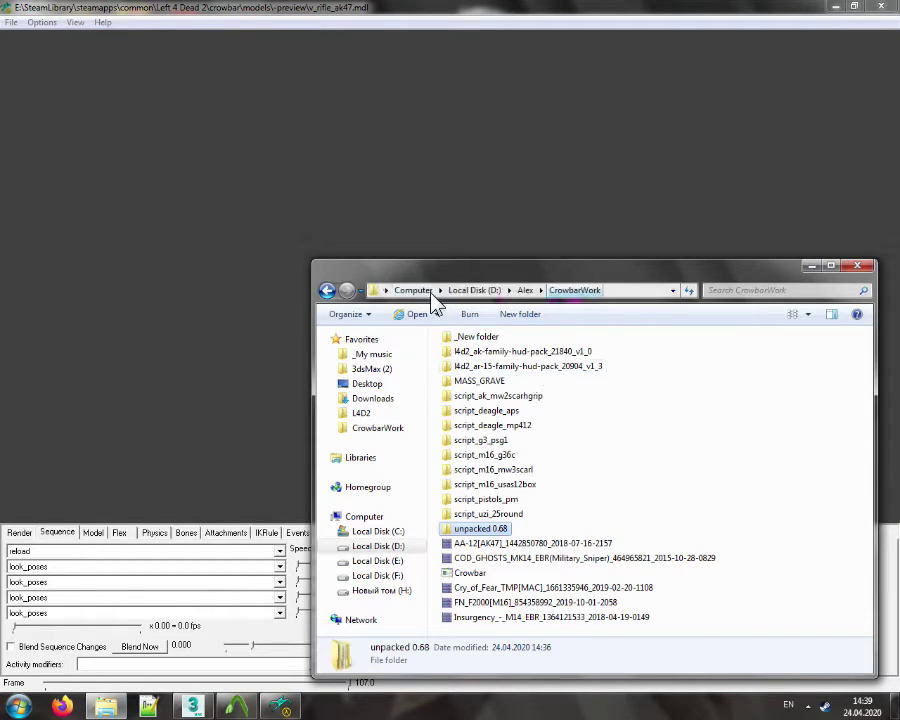
Close the model viewer and decompile the previewed v_rifle_ak47.mdl with MDL version override 49 in Crowbar
click(893, 12)
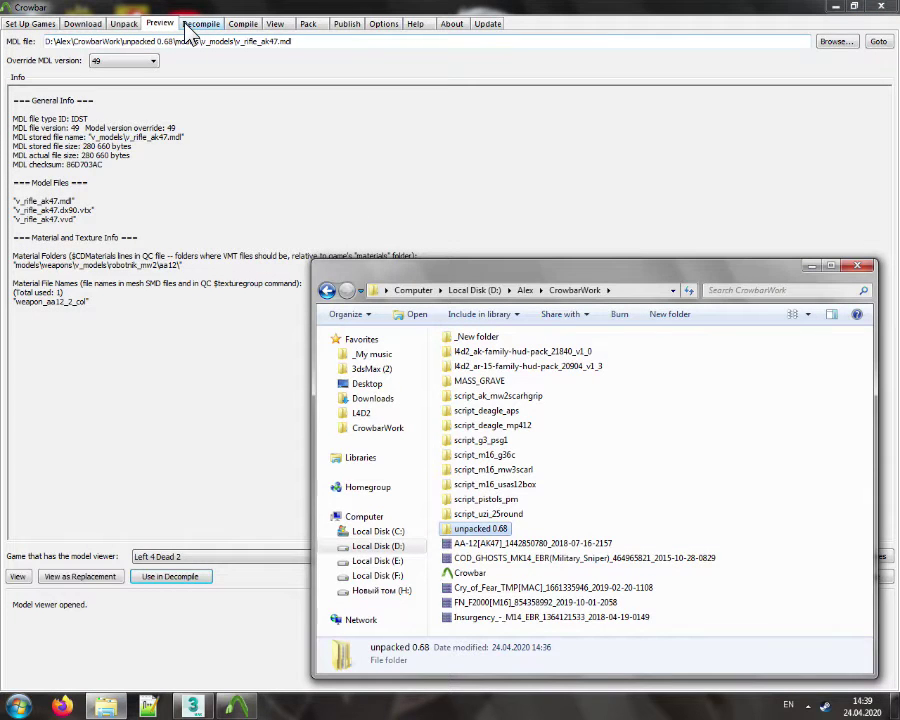
click(160, 578)
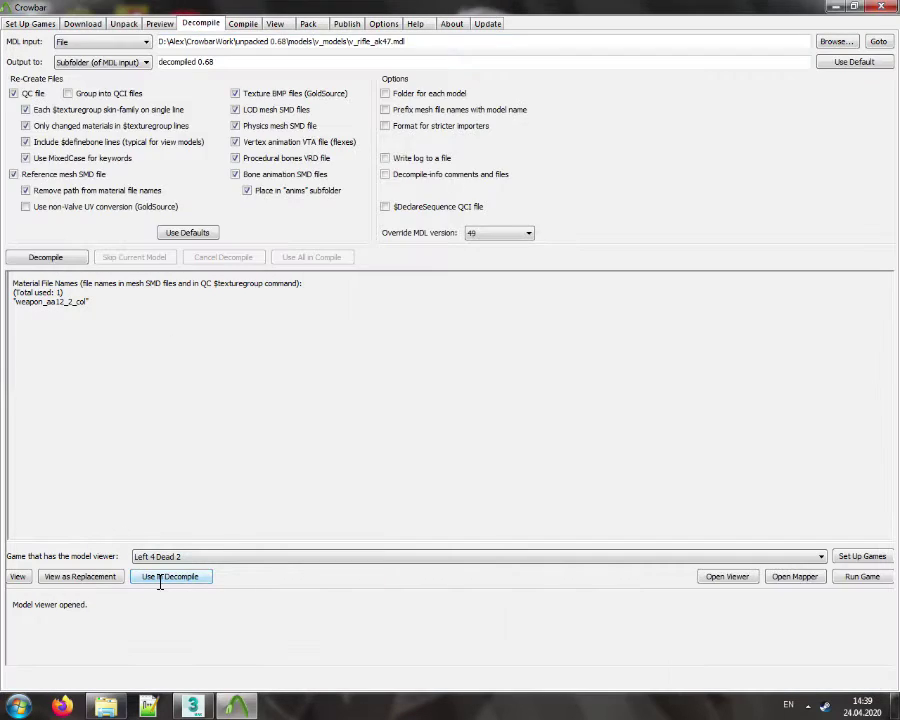
click(45, 260)
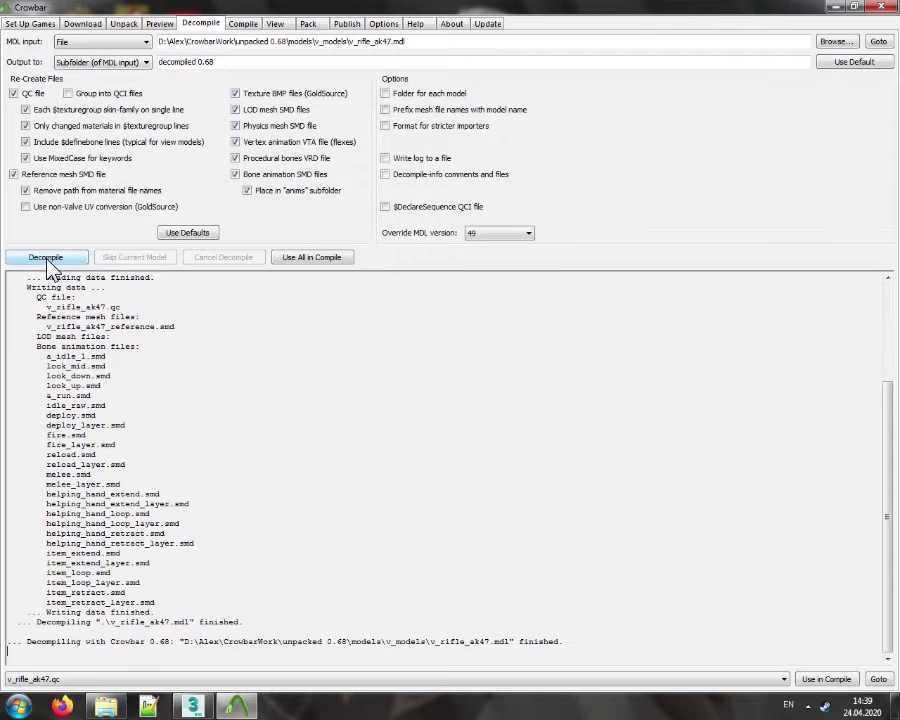
Set the MDL version override to Do not override, decompile v_rifle_ak47.mdl again and review the log
click(497, 235)
click(490, 245)
click(66, 258)
scroll(100, 310, up, 7)
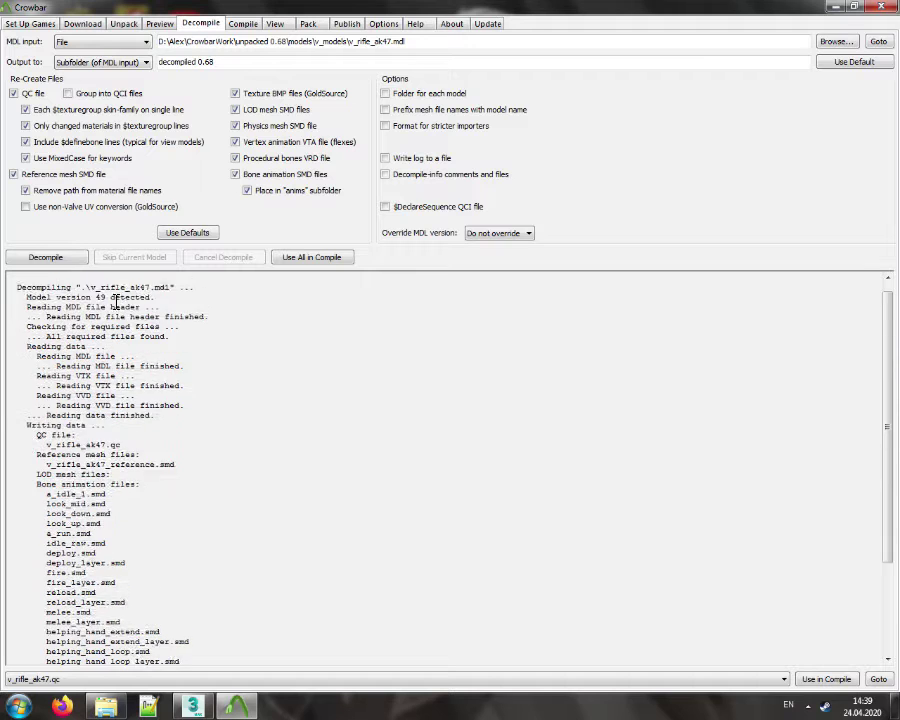
double_click(100, 308)
click(190, 305)
scroll(237, 358, down, 7)
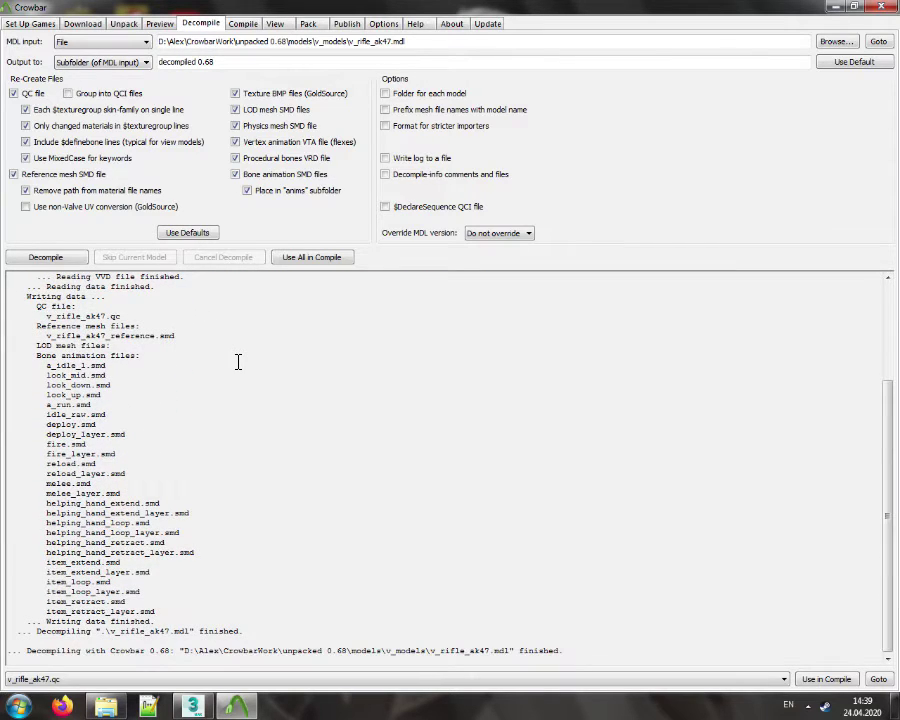
Load the decompiled v_rifle_ak47.qc as the compile input and return to the decompile settings
click(810, 686)
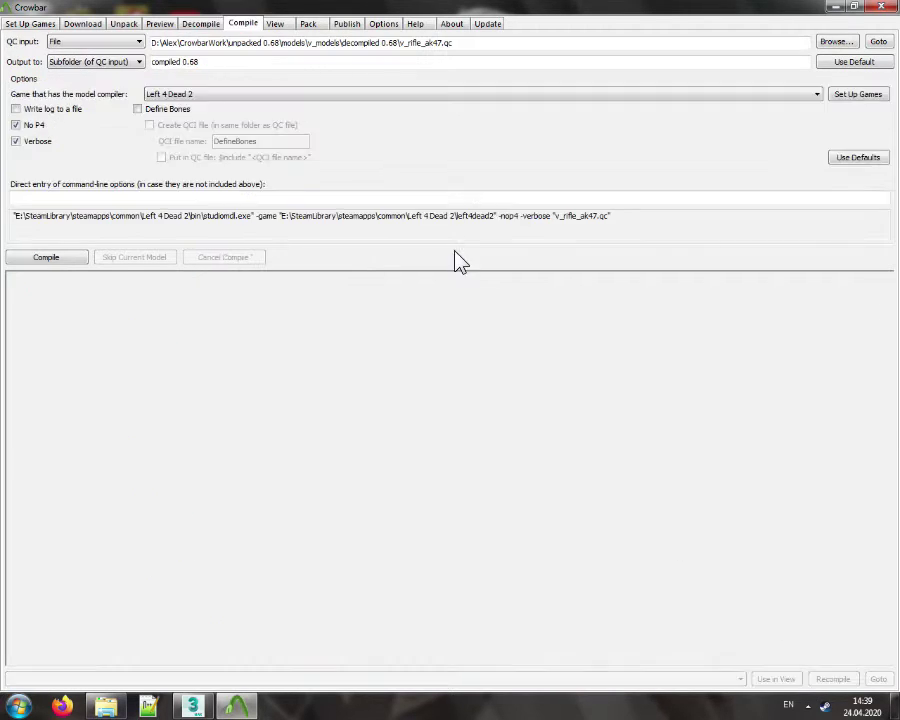
click(205, 26)
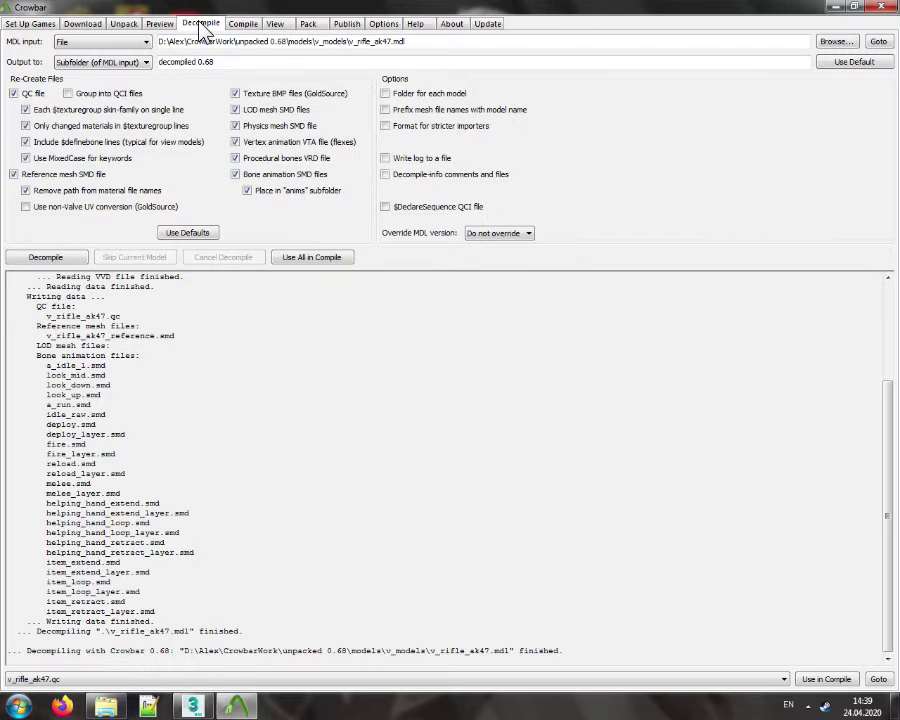
click(837, 8)
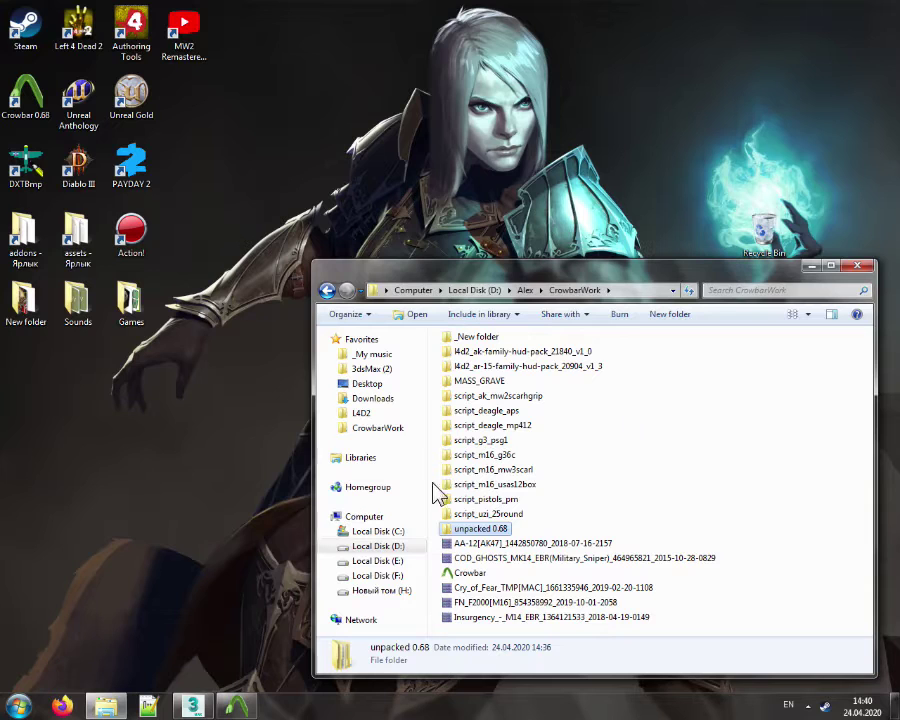
mouse_move(237, 707)
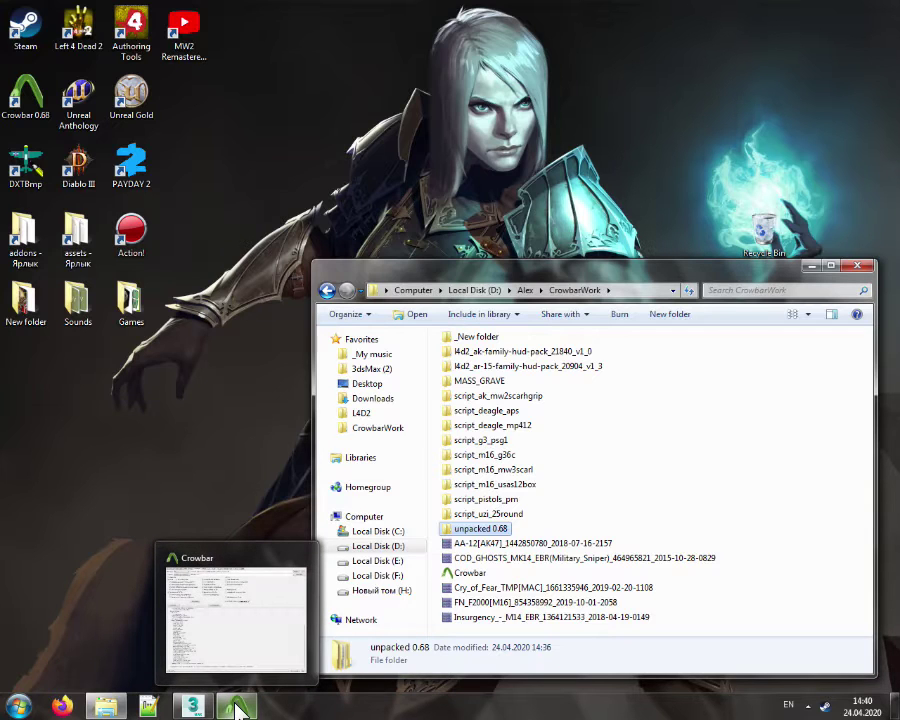
click(237, 707)
click(160, 26)
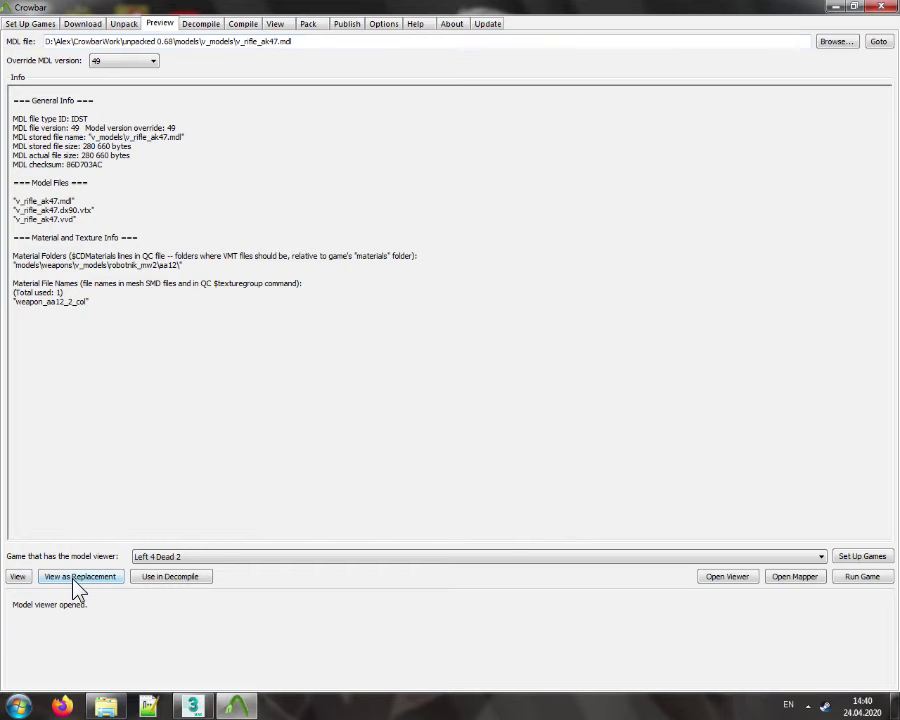
click(118, 709)
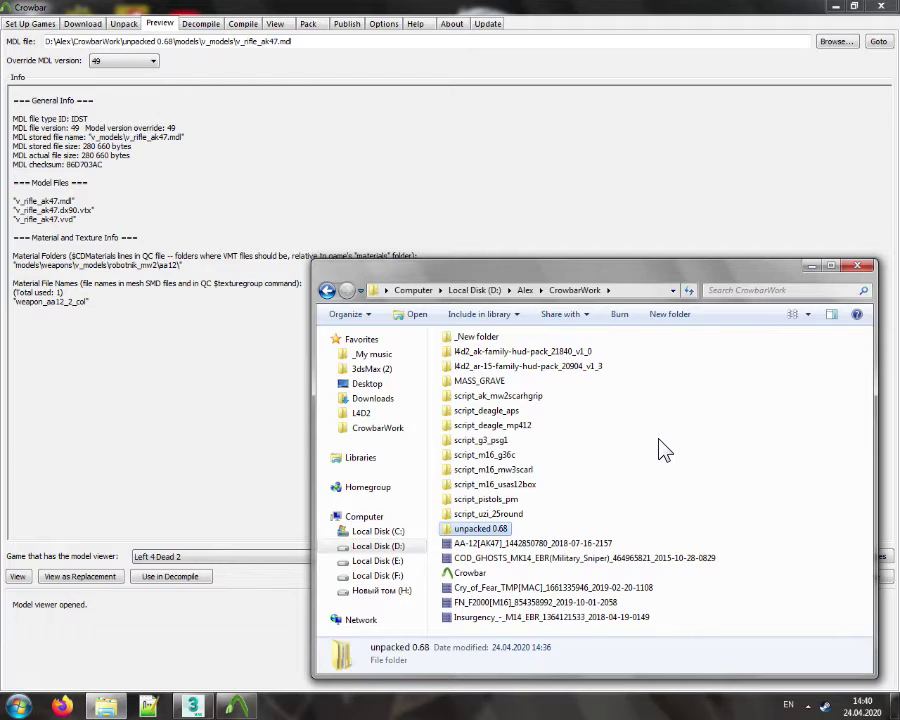
Switch to Notepad++ and view the already open _w_mw2striker.qc script
click(148, 706)
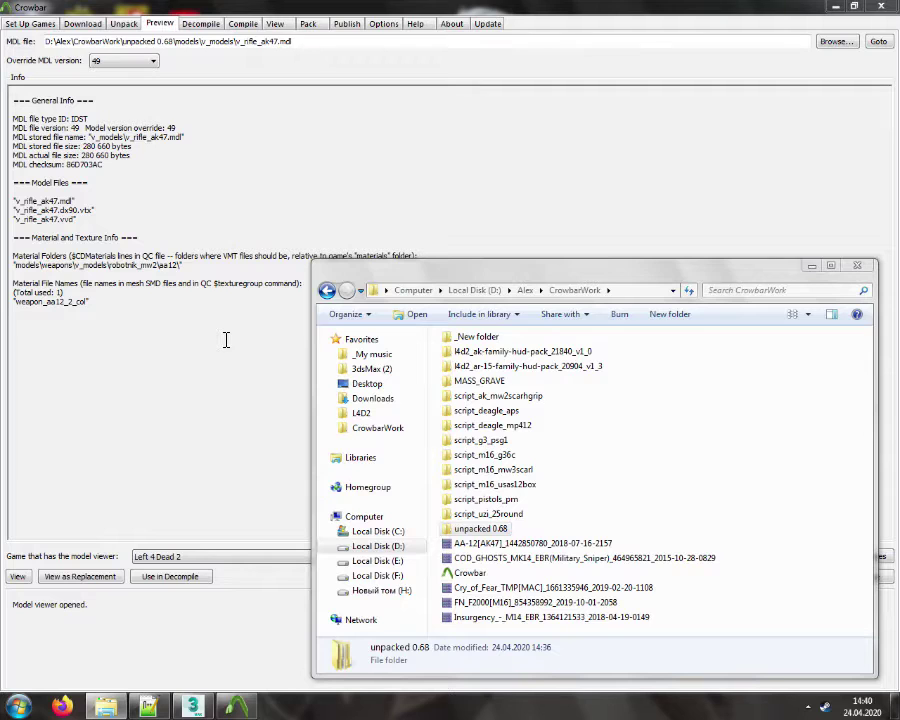
key(alt+Tab)
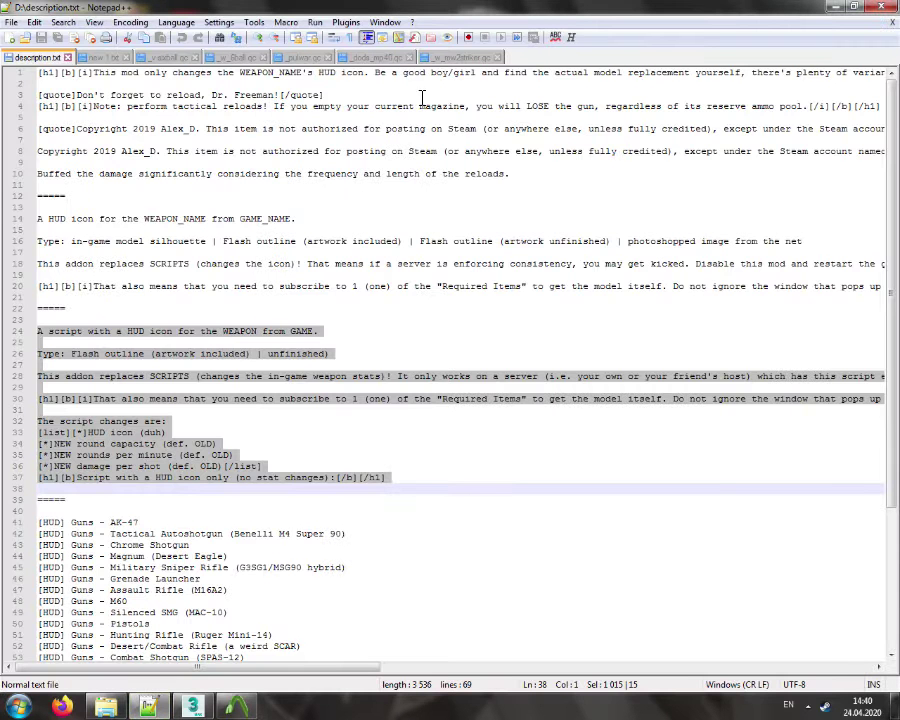
click(458, 58)
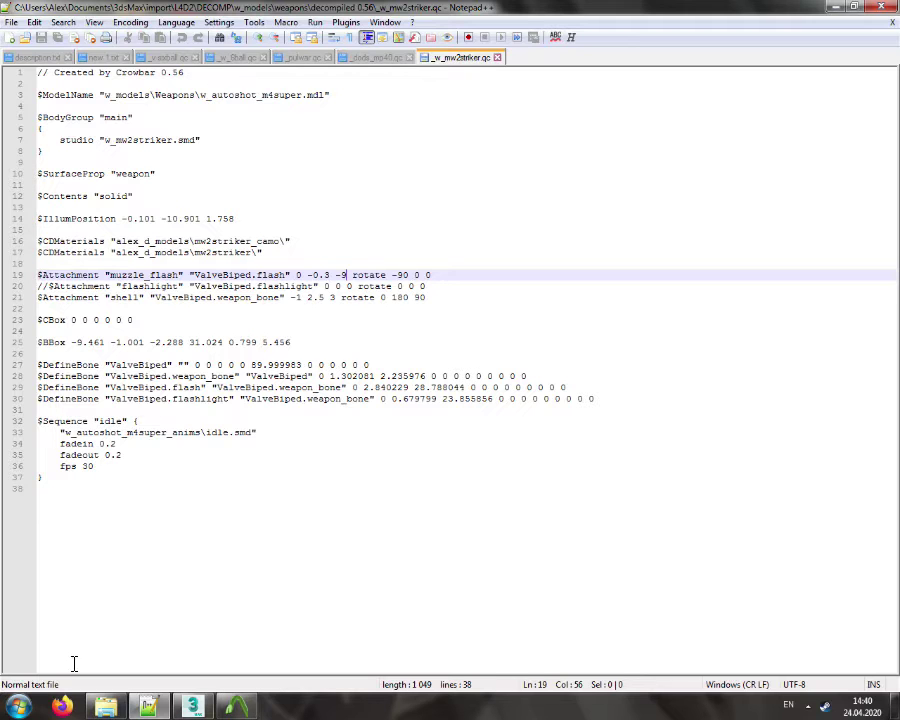
Open _mw2benelli4spas.qc from 3dsMax\import\L4D2\M1014_mw2\decompiled 0.68 in Notepad++
click(113, 708)
right_click(117, 706)
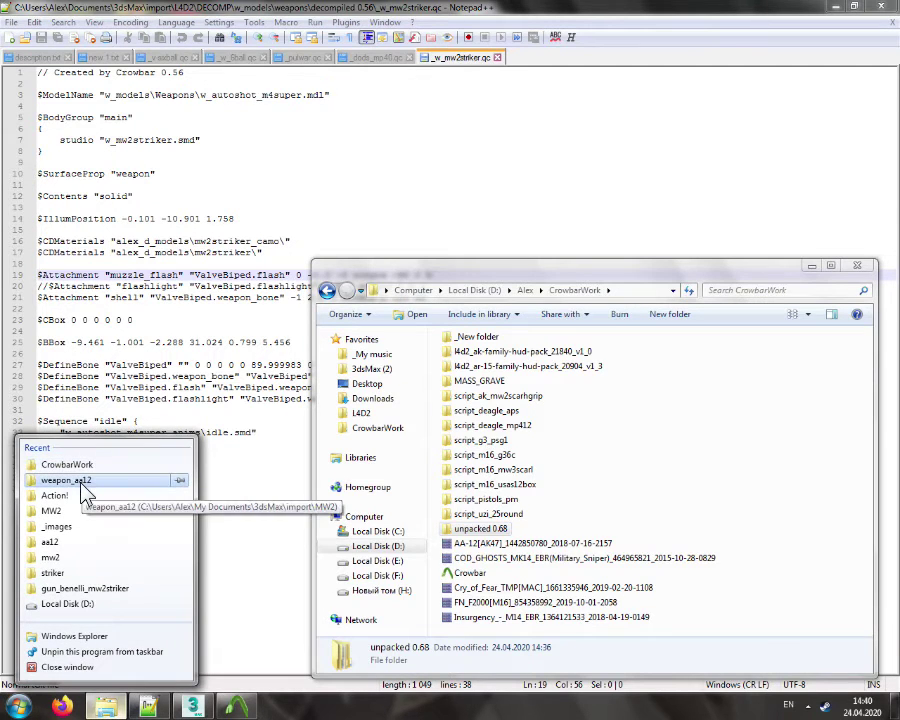
click(620, 410)
click(372, 369)
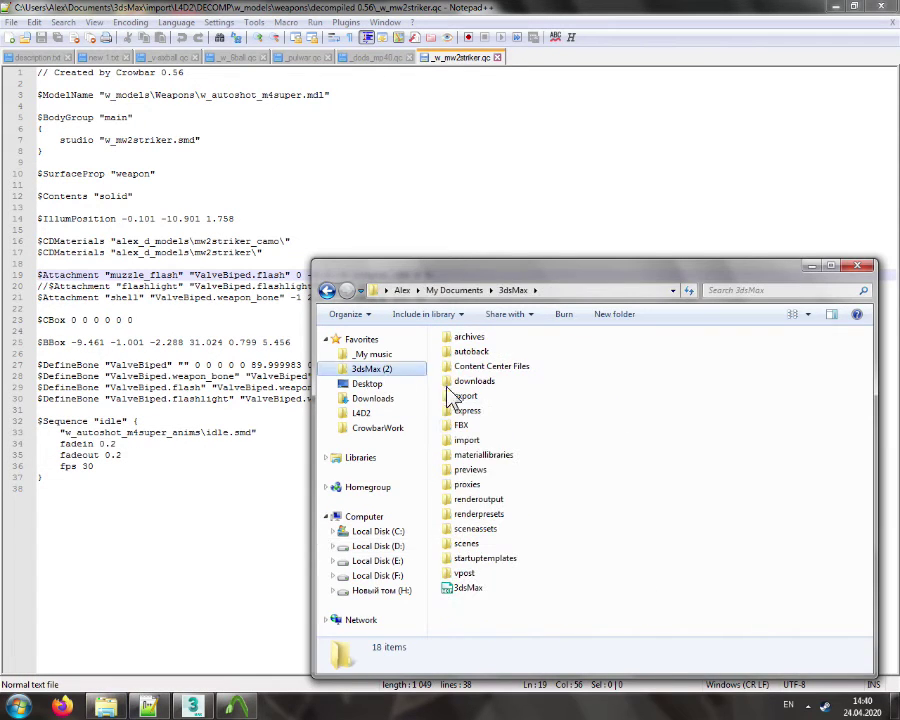
double_click(468, 441)
double_click(463, 534)
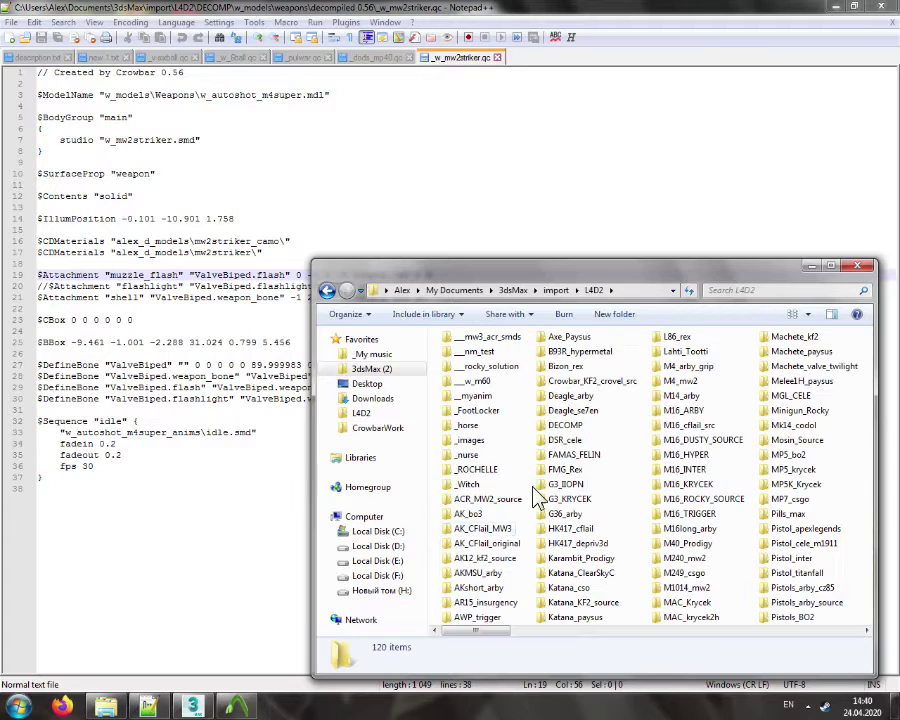
scroll(630, 455, down, 2)
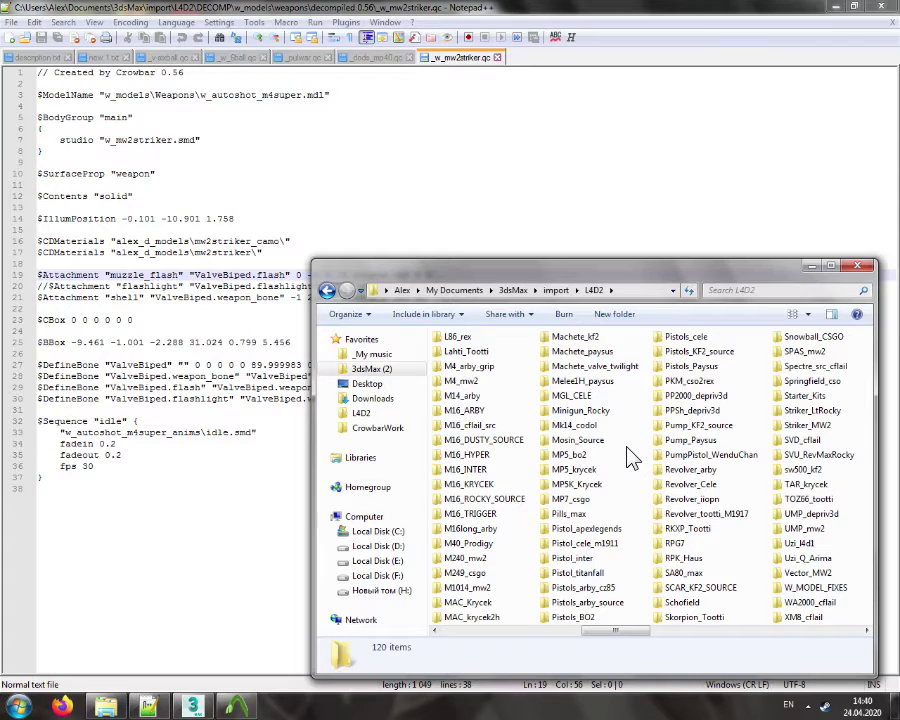
text(m1014)
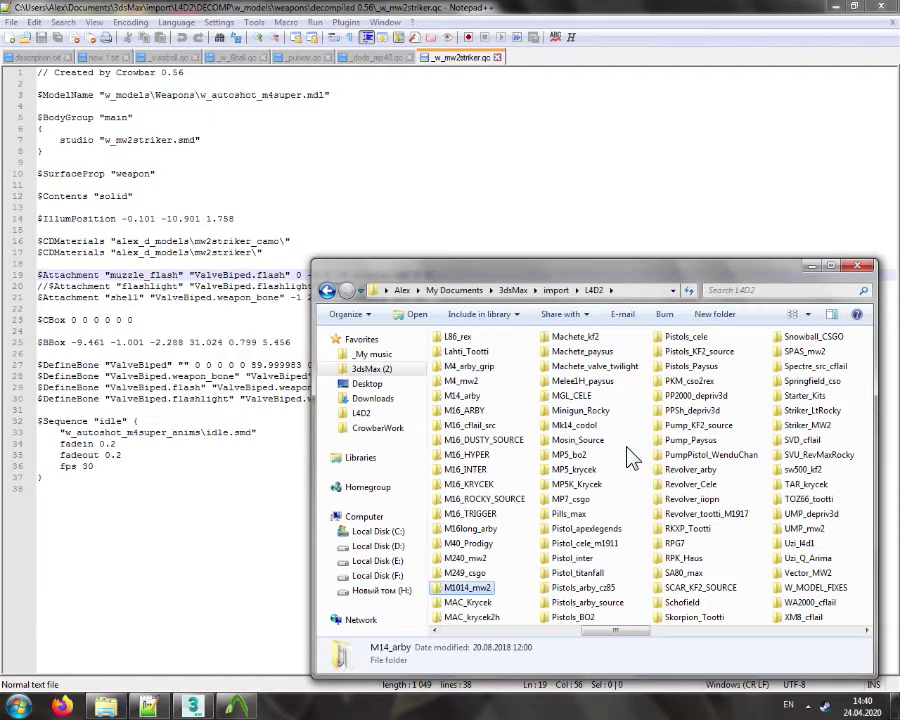
double_click(470, 590)
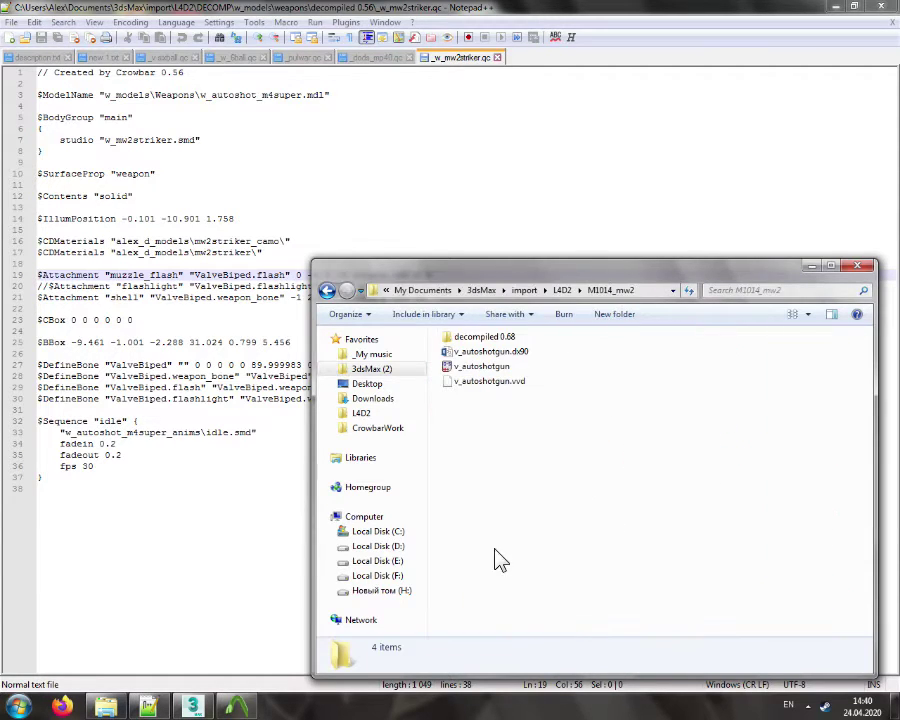
double_click(488, 337)
double_click(494, 368)
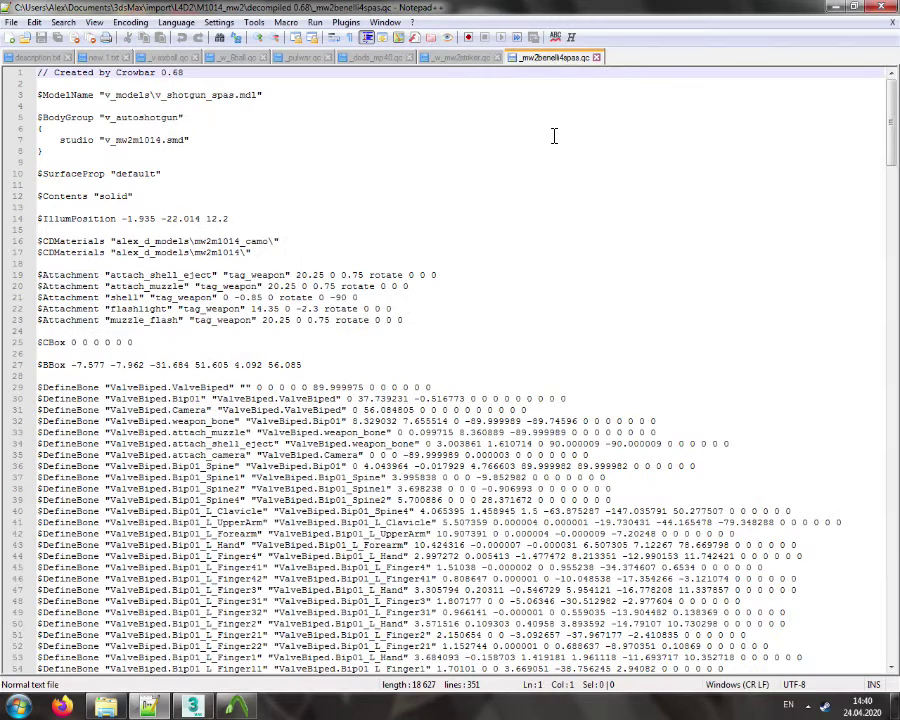
Copy the model name v_shotgun_spas from the $ModelName line of _mw2benelli4spas.qc
double_click(215, 95)
right_click(185, 97)
click(210, 119)
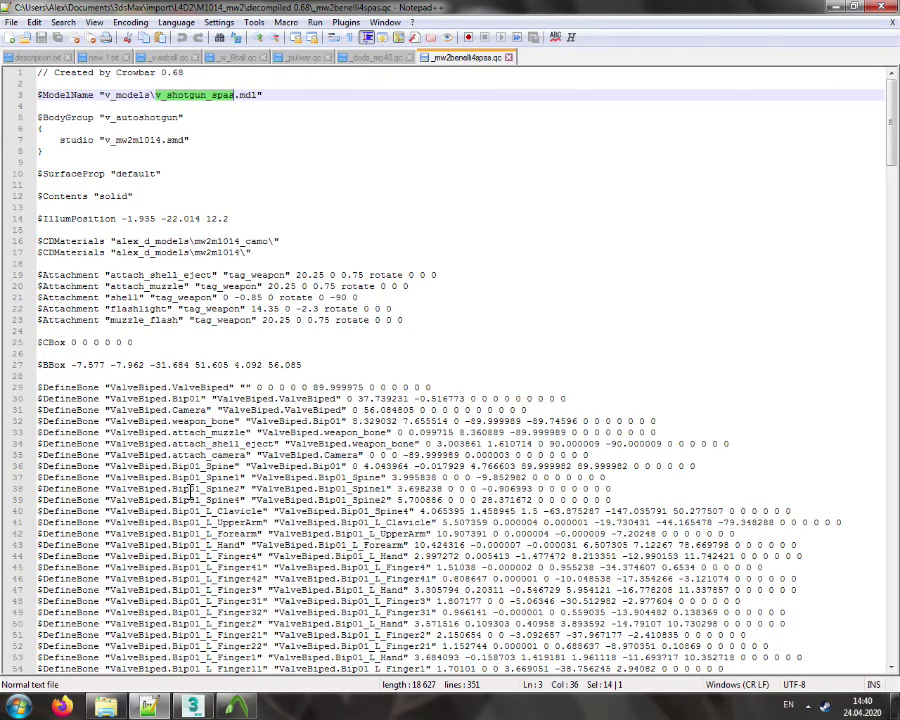
In Windows Explorer, open the decompiled 0.68 folder under CrowbarWork\unpacked 0.68\models\v_models
key(alt+Tab)
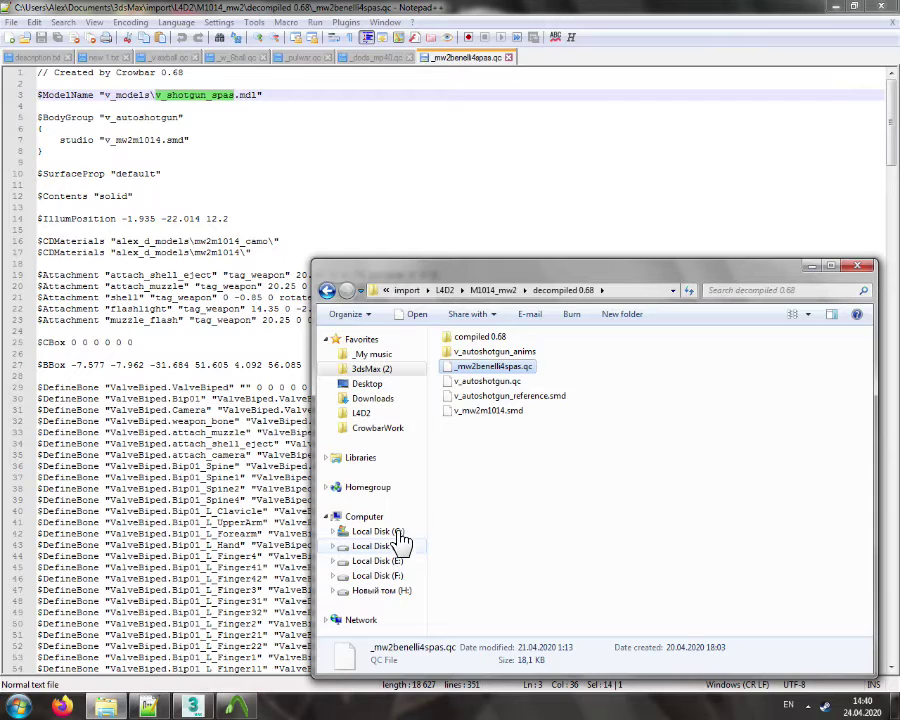
click(385, 429)
double_click(490, 530)
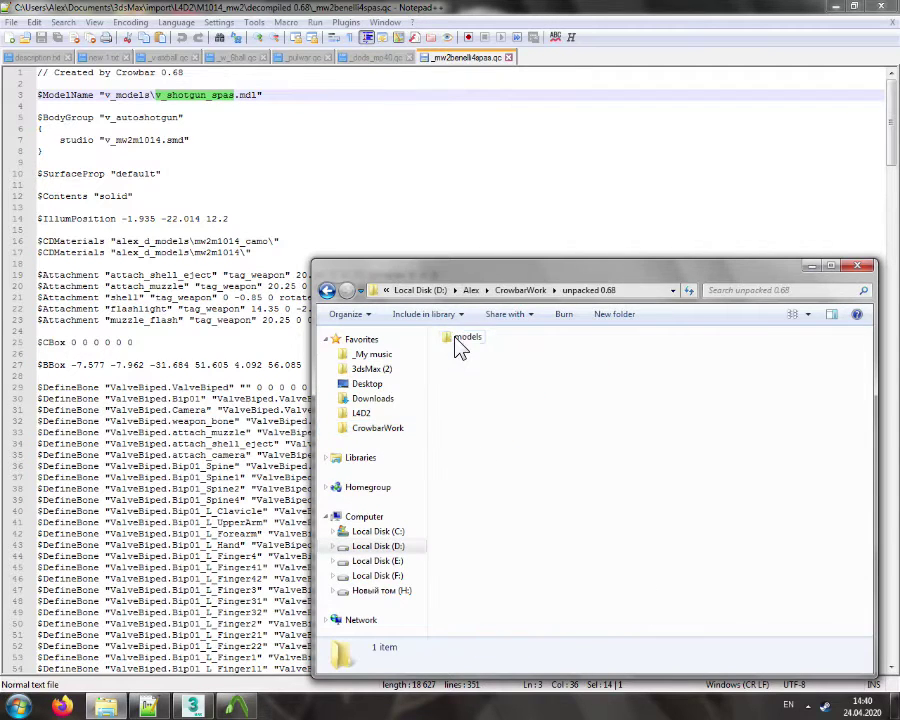
double_click(458, 340)
double_click(458, 340)
double_click(463, 343)
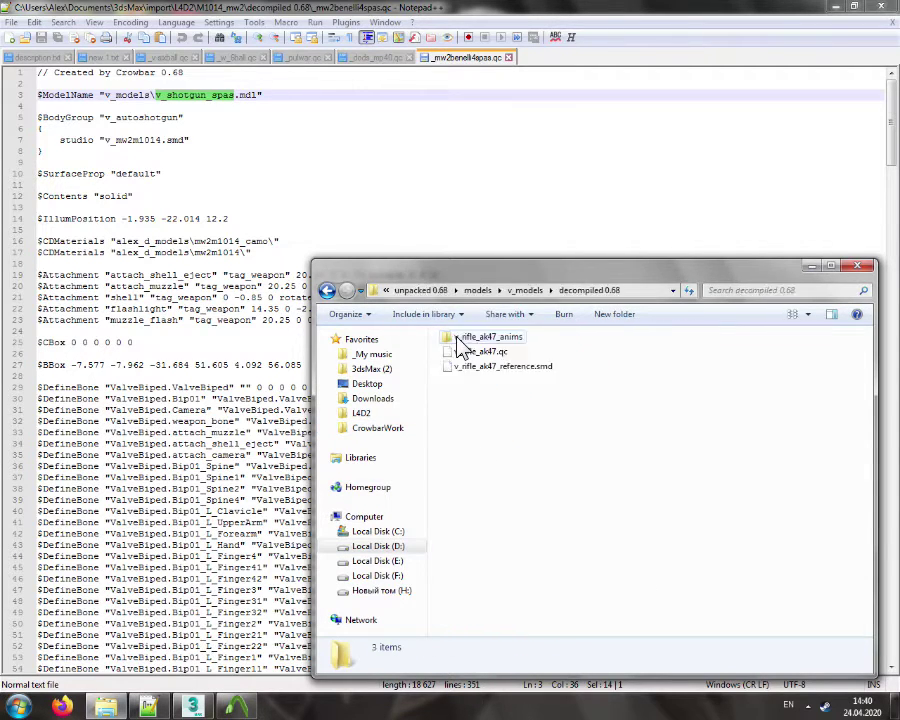
Duplicate v_rifle_ak47.qc in the decompiled 0.68 folder and rename the copy as _mw2aa12.qc
drag(466, 352, 589, 478)
key(F2)
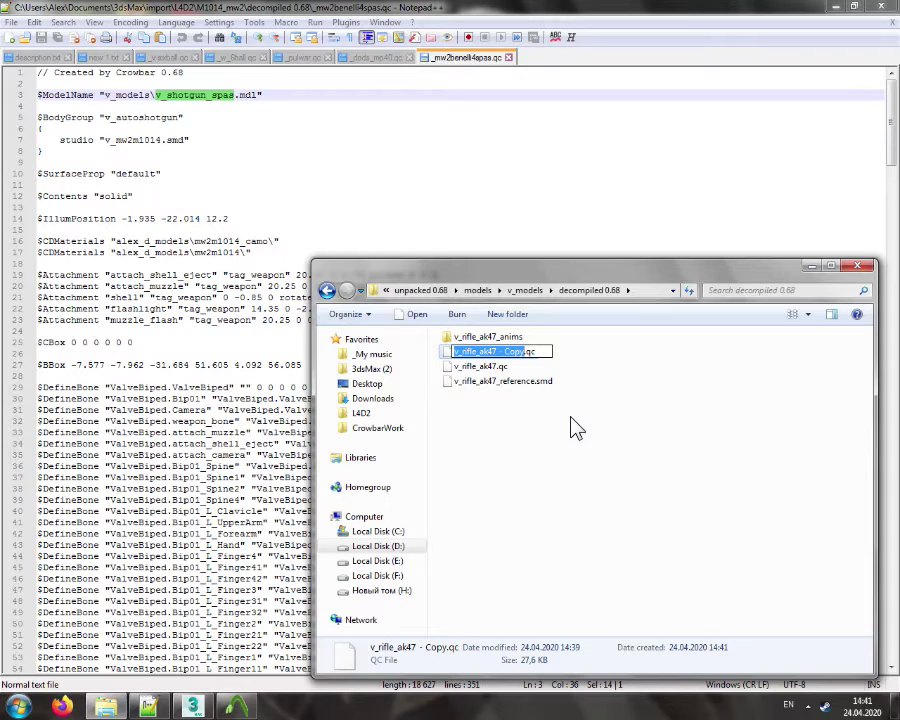
text(_mw2)
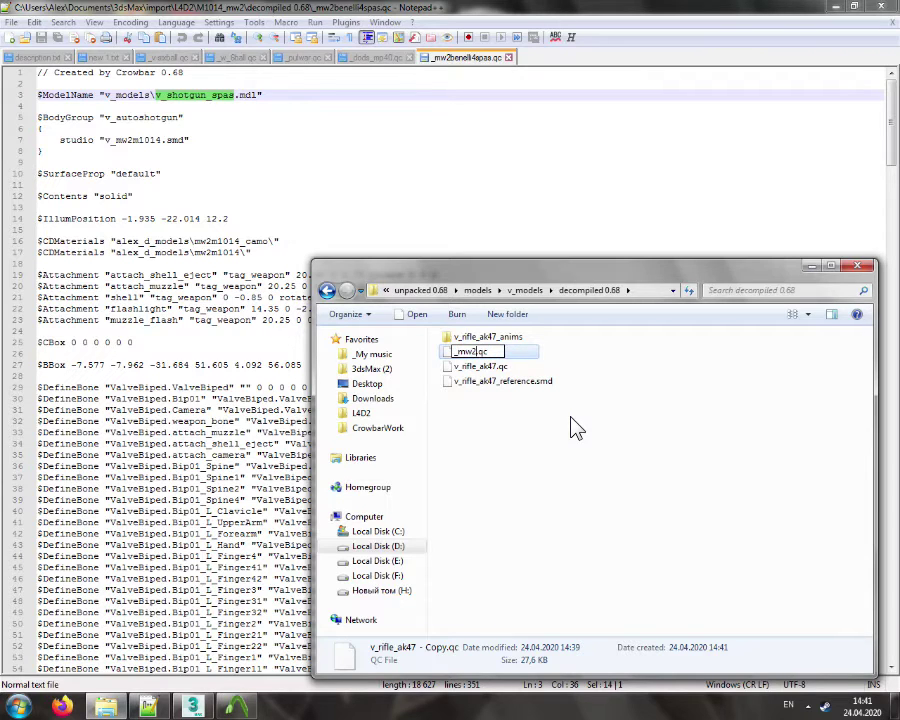
text(aa12)
key(Return)
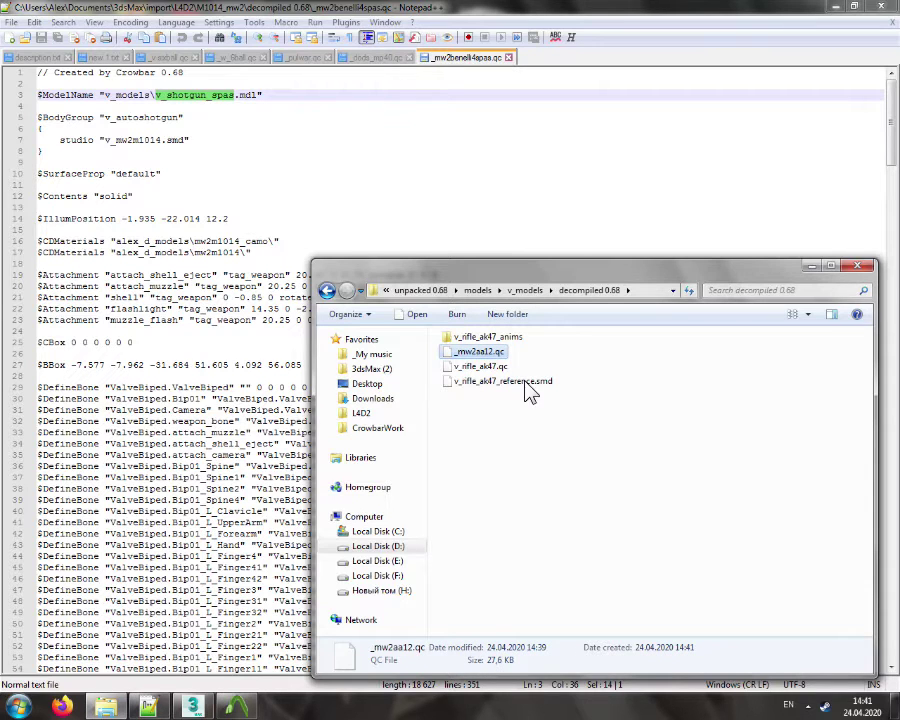
right_click(467, 354)
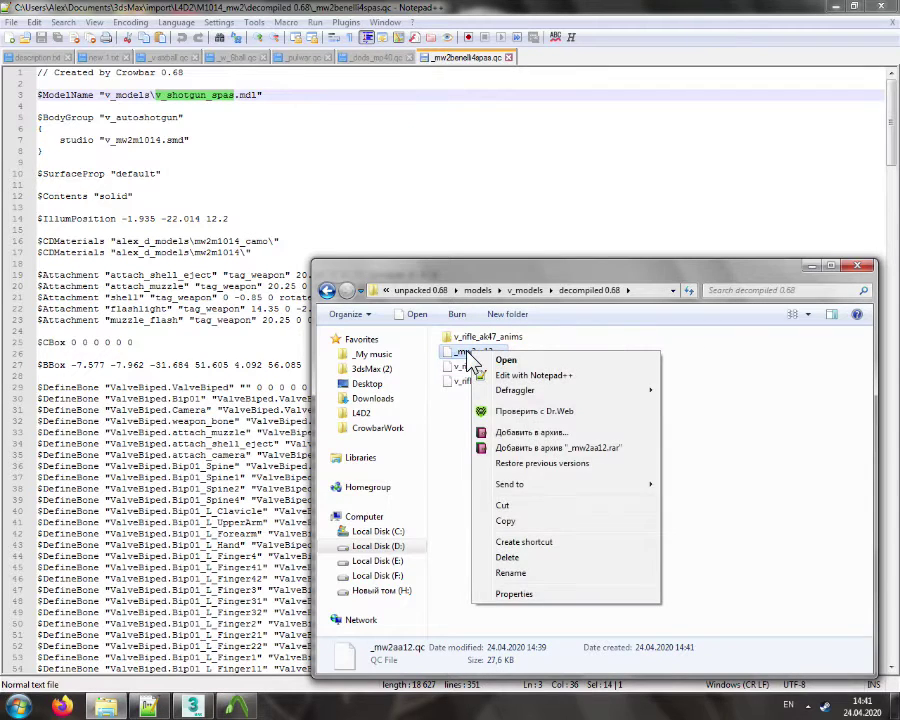
click(467, 354)
click(495, 351)
text(bling.qc)
key(Return)
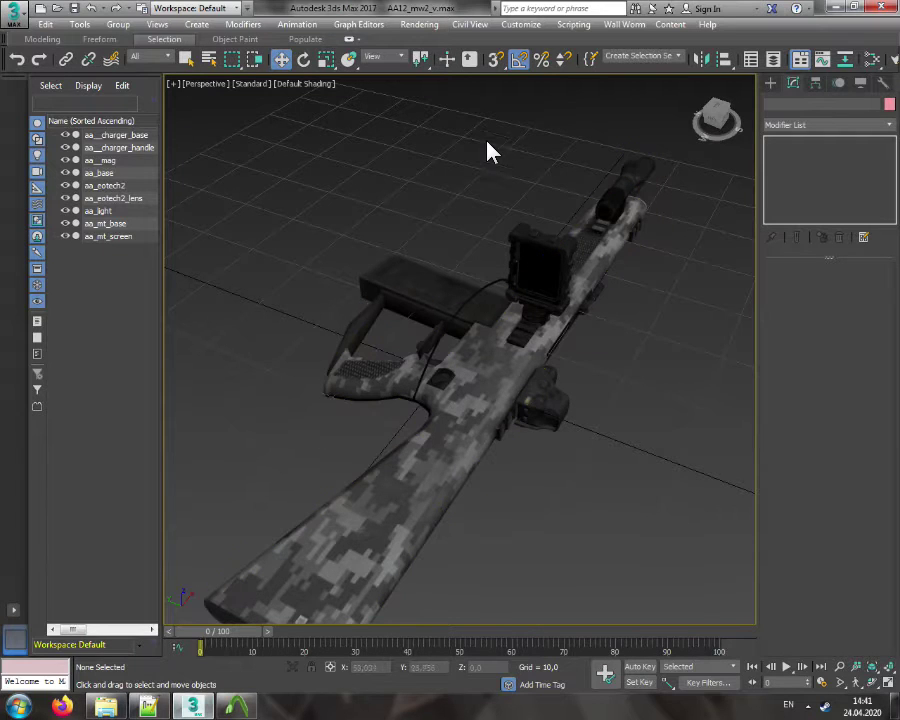
Switch to 3ds Max and save the AA12_mw2_v scene as v_mw2aa12 in the scenes\L4D2 folder
click(12, 12)
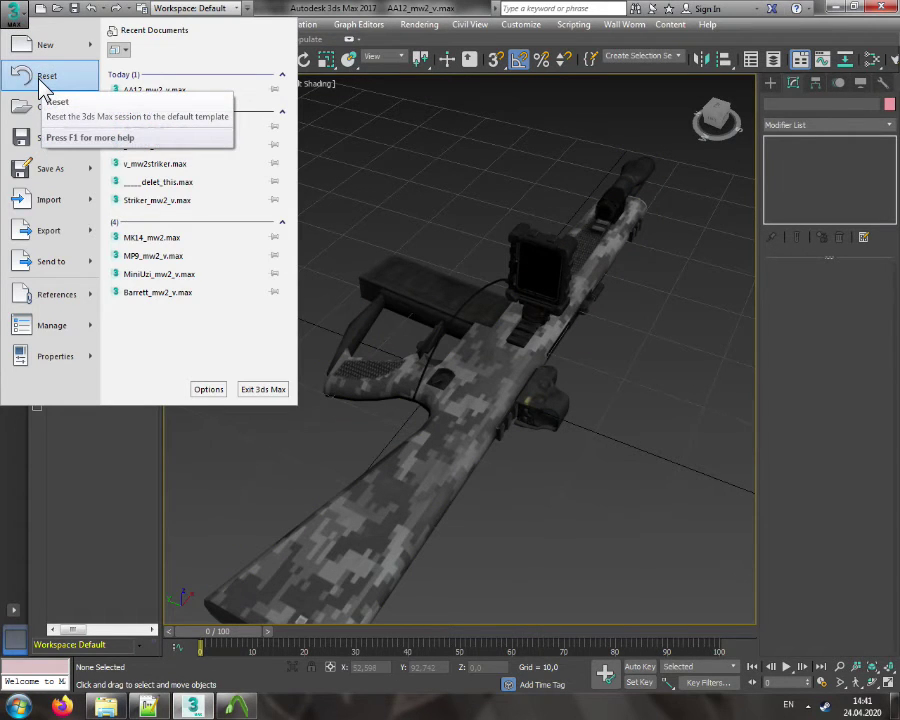
click(55, 172)
click(292, 58)
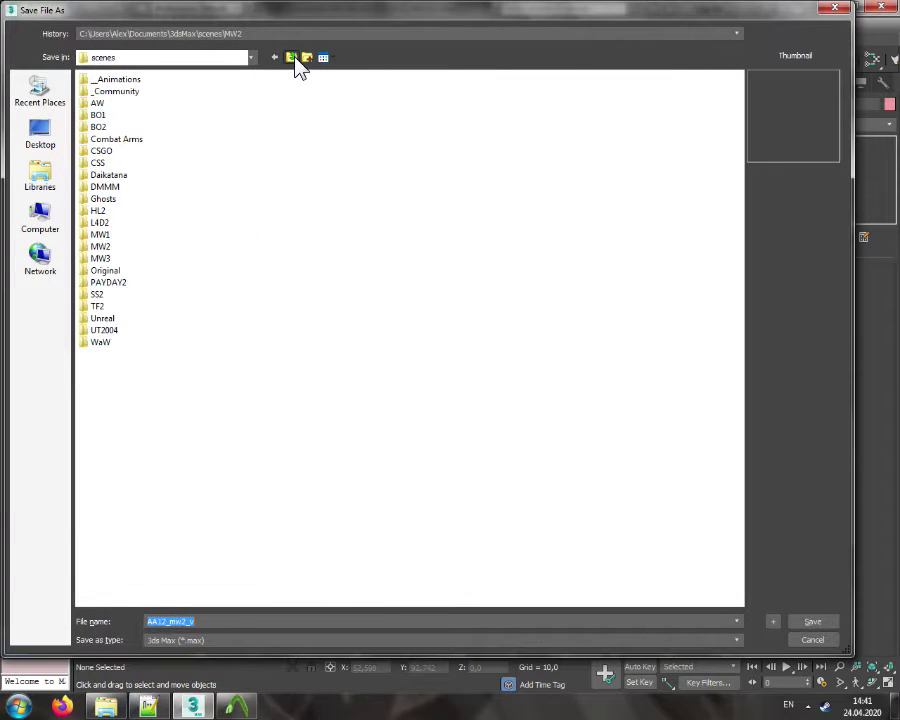
double_click(100, 223)
text(v_mw2a)
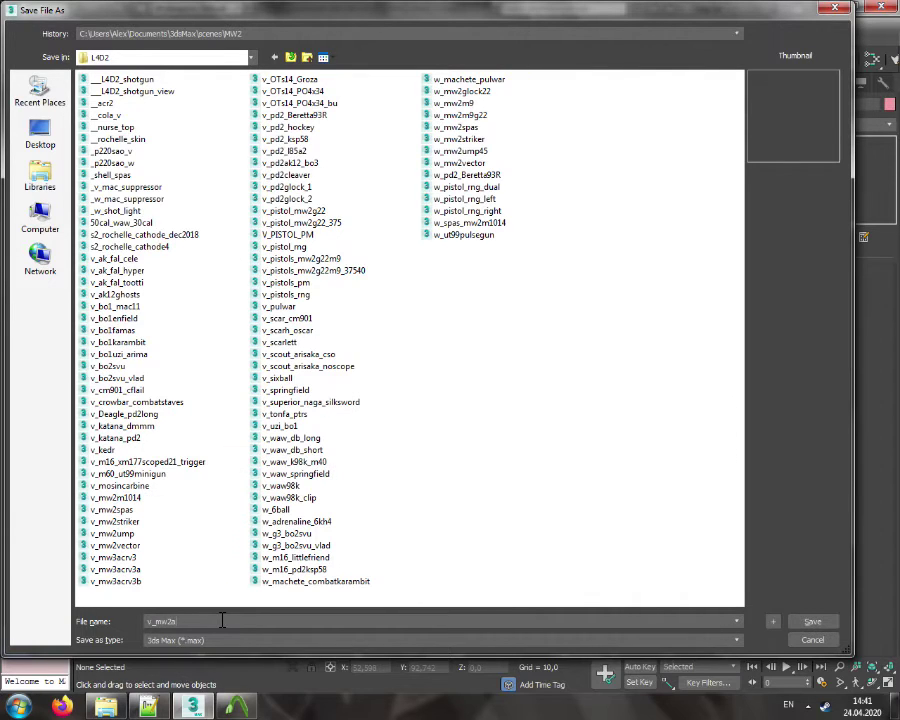
text(a12)
key(Return)
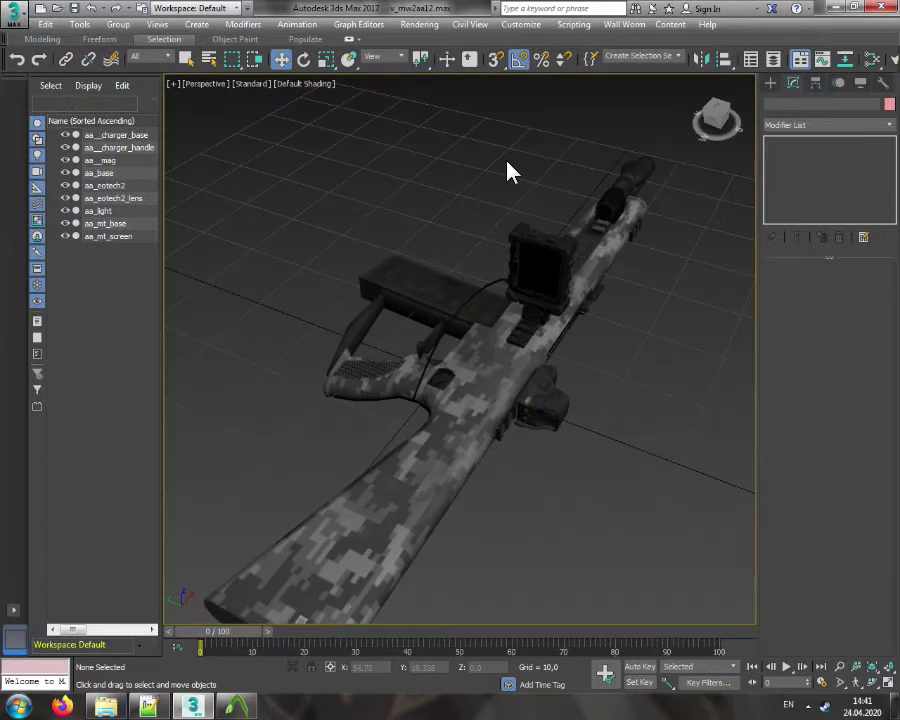
Import v_rifle_ak47.qc from CrowbarWork's decompiled 0.68 folder with the Wall Worm SMD and QC Importer, and close the importer
click(627, 24)
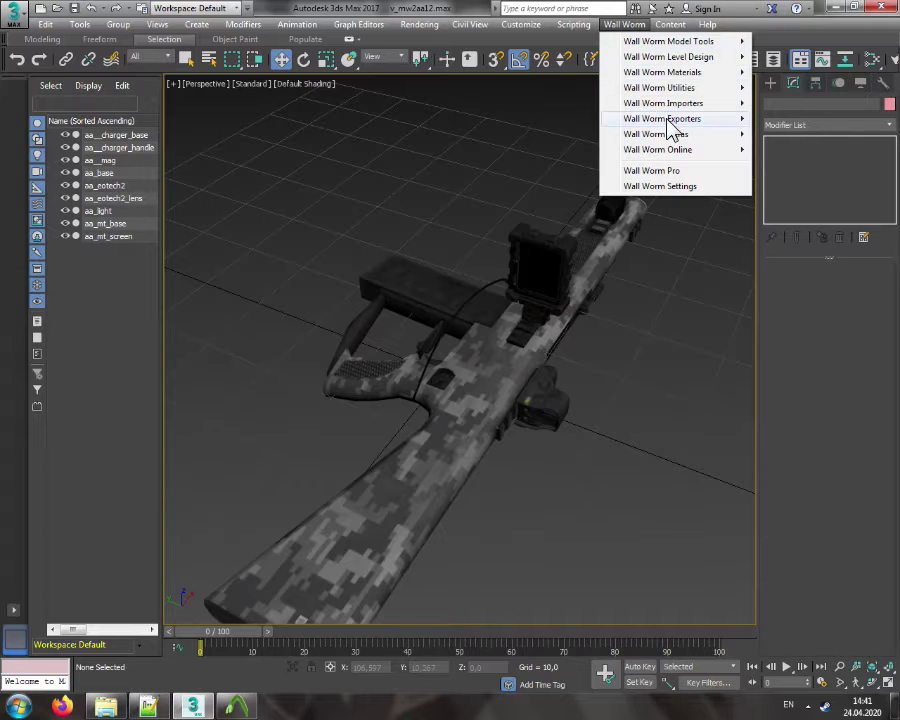
mouse_move(663, 103)
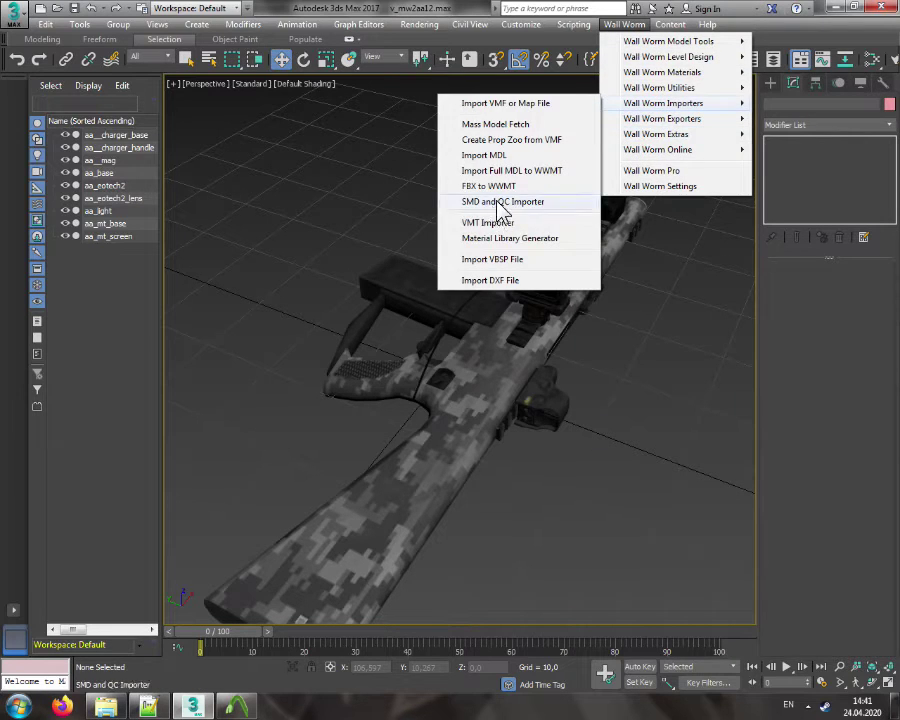
click(498, 202)
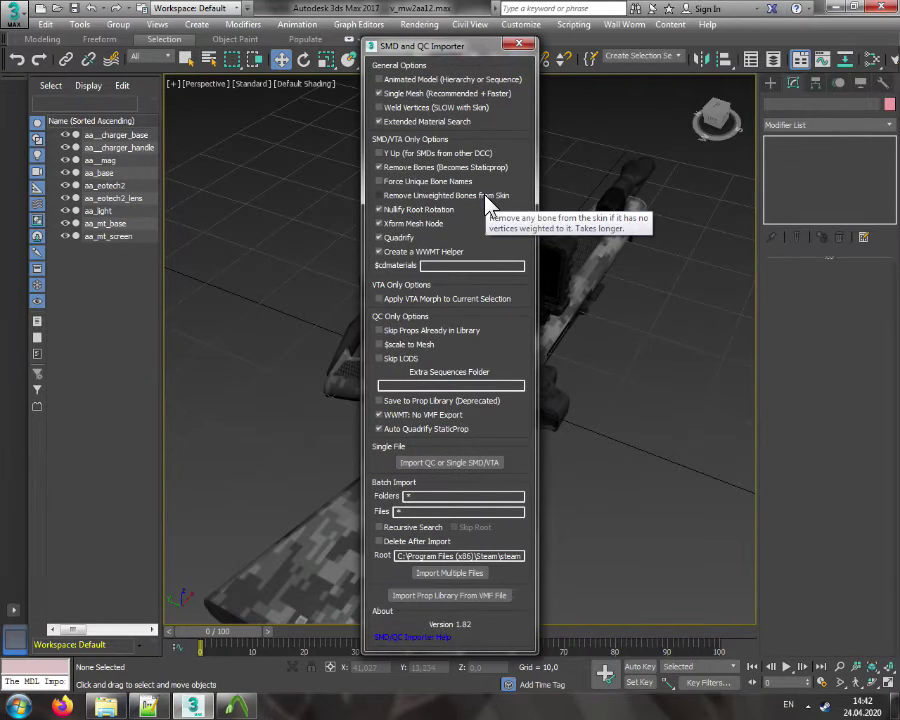
click(472, 463)
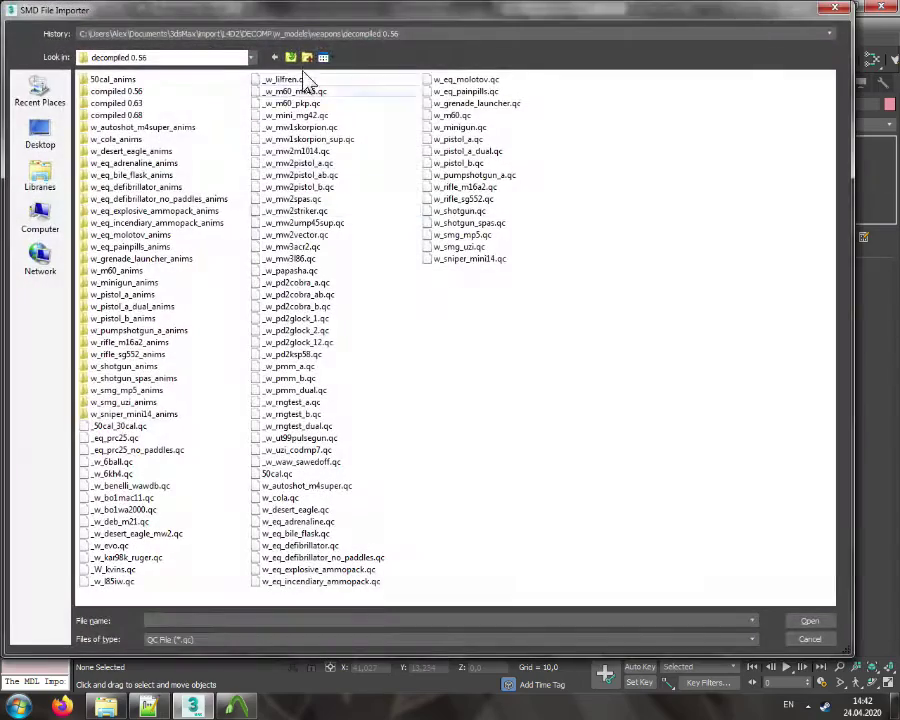
click(258, 37)
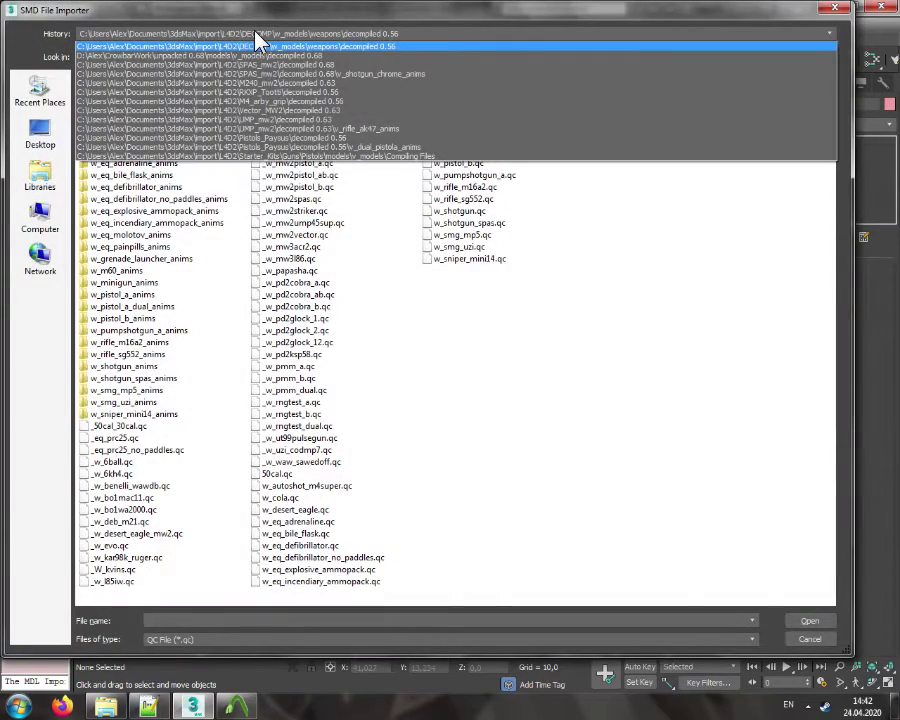
click(258, 57)
double_click(125, 105)
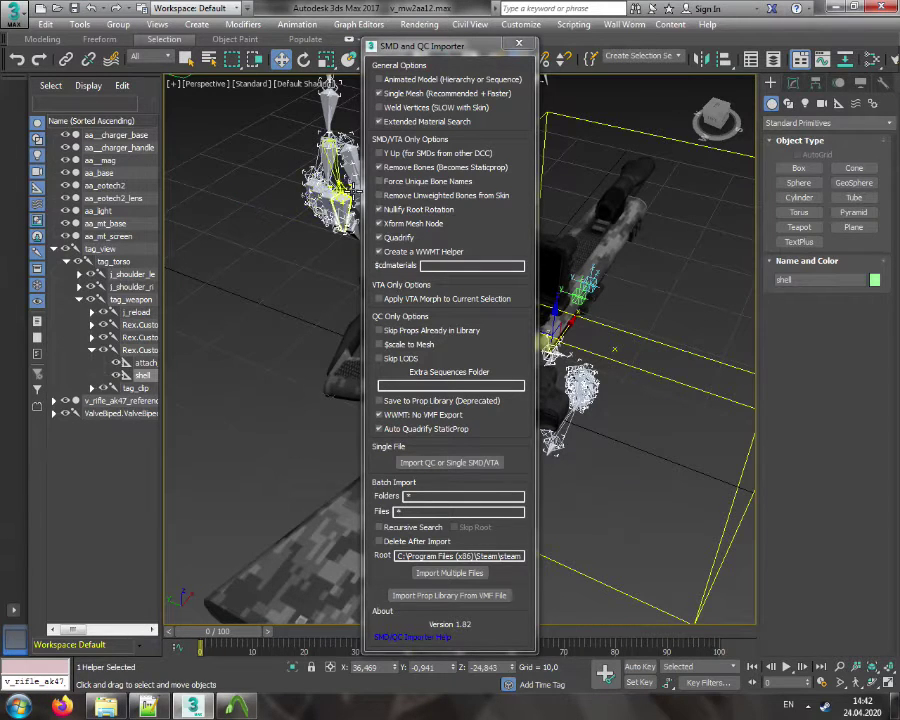
click(521, 45)
Clear the selection and examine the imported v_rifle_ak47 rig and reference mesh beside the AA-12 model
click(550, 141)
middle_drag(553, 144, 474, 197)
click(474, 197)
scroll(474, 197, down, 5)
middle_drag(471, 139, 477, 244)
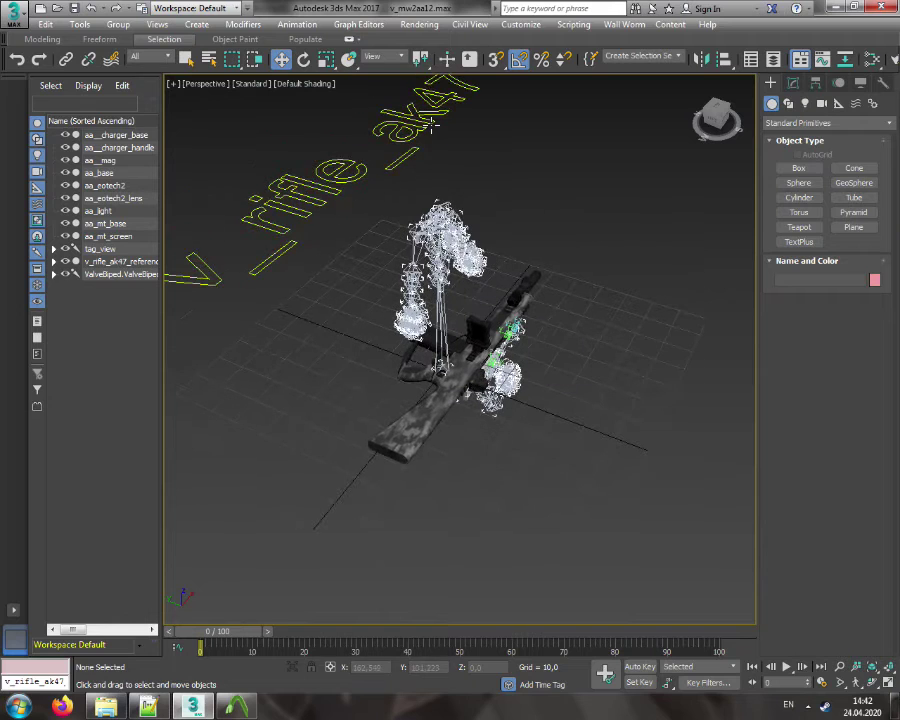
scroll(490, 343, up, 2)
scroll(487, 342, up, 3)
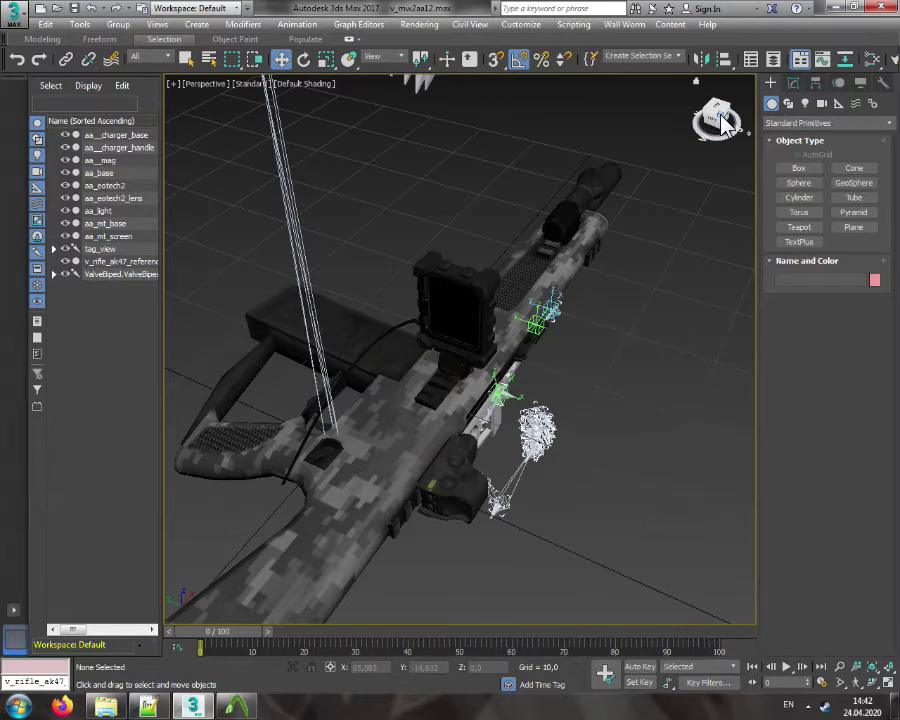
drag(719, 118, 692, 125)
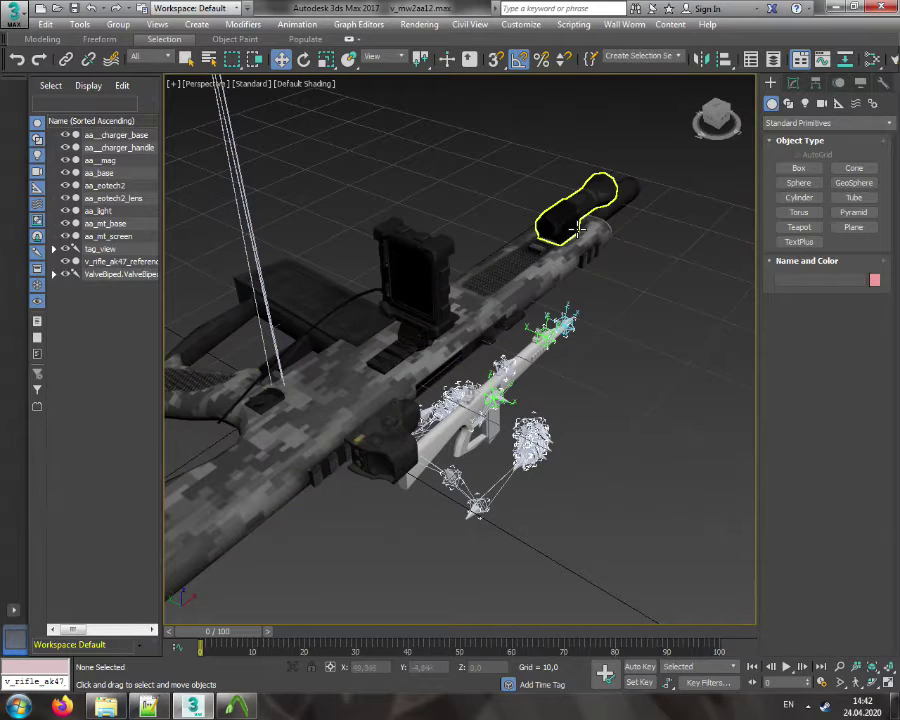
Select all nine aa_ objects, from aa__charger_base to aa_mt_screen, and rotate them -90 degrees about the X axis
click(110, 237)
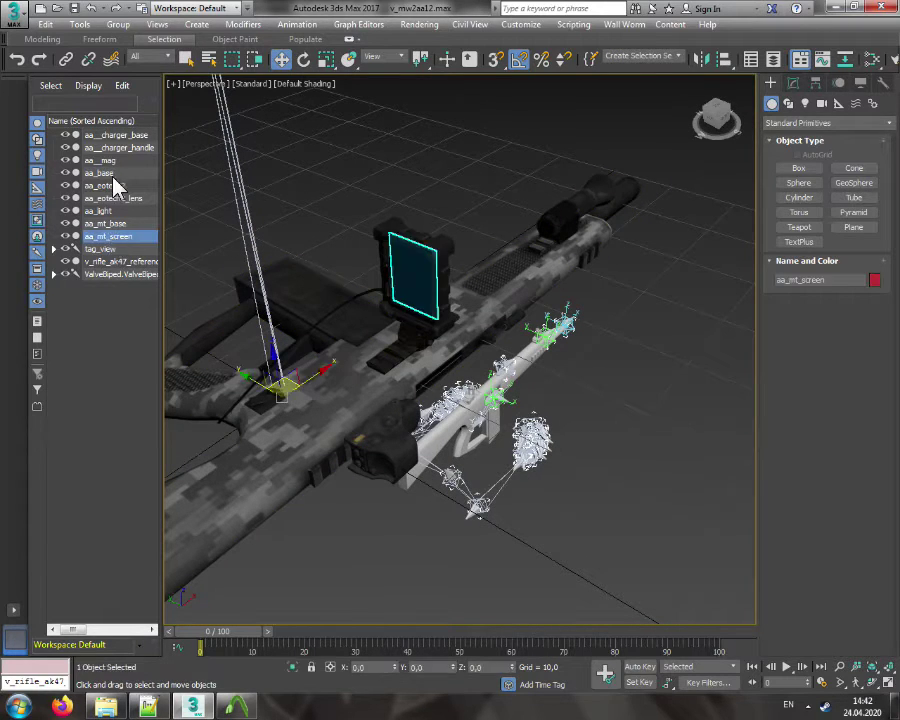
shift+click(115, 135)
right_click(512, 283)
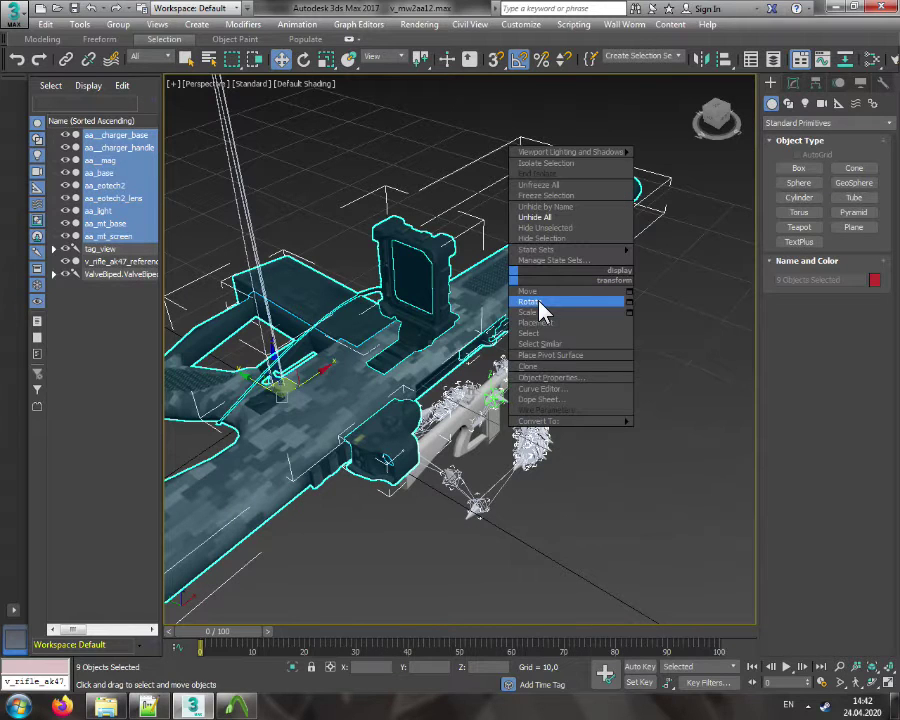
click(539, 302)
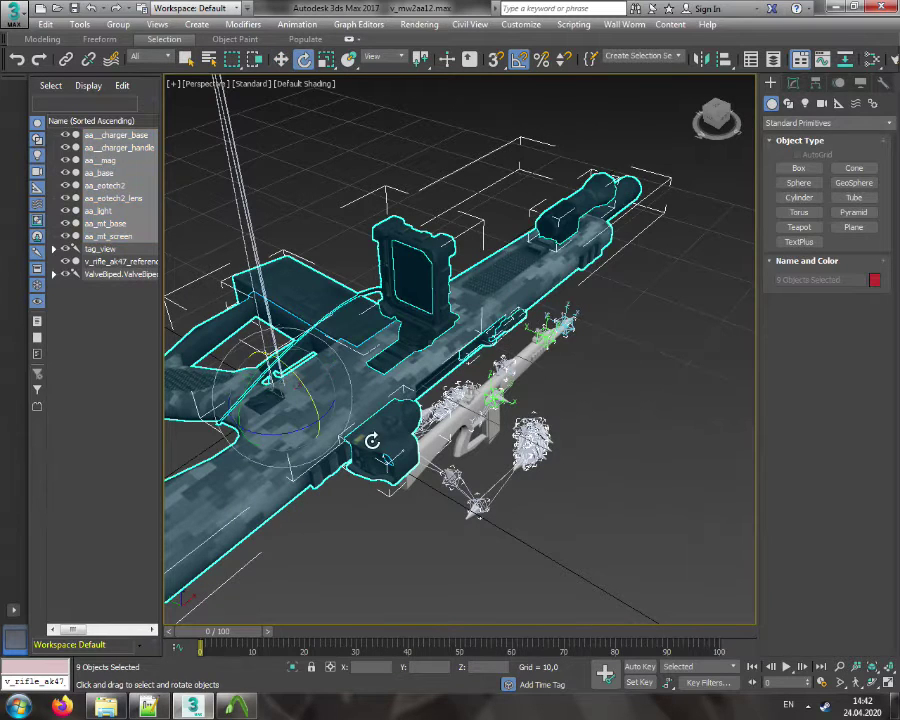
drag(314, 397, 274, 341)
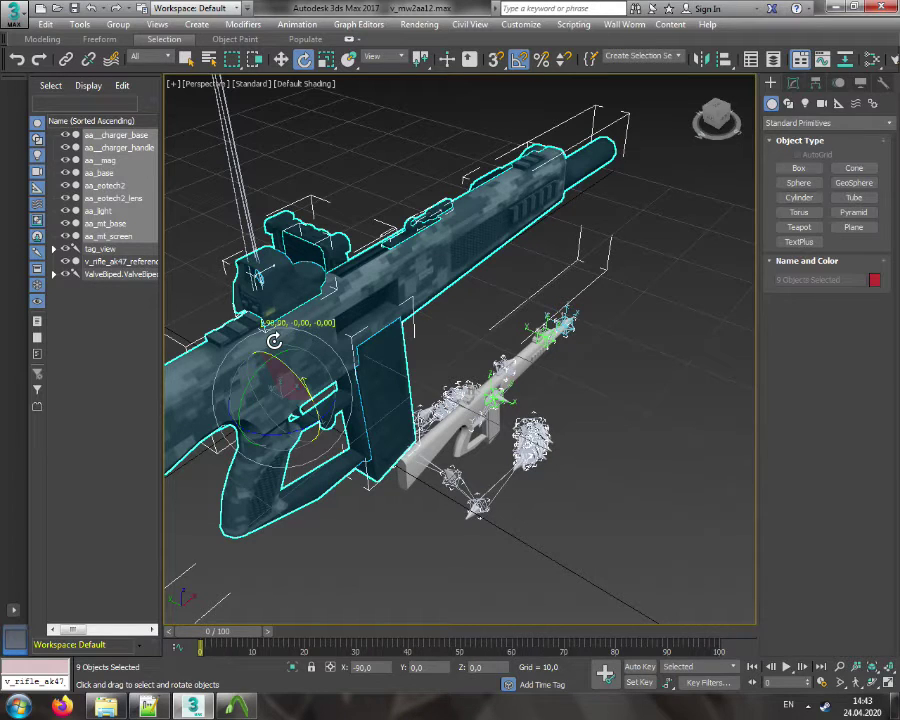
middle_drag(401, 378, 445, 404)
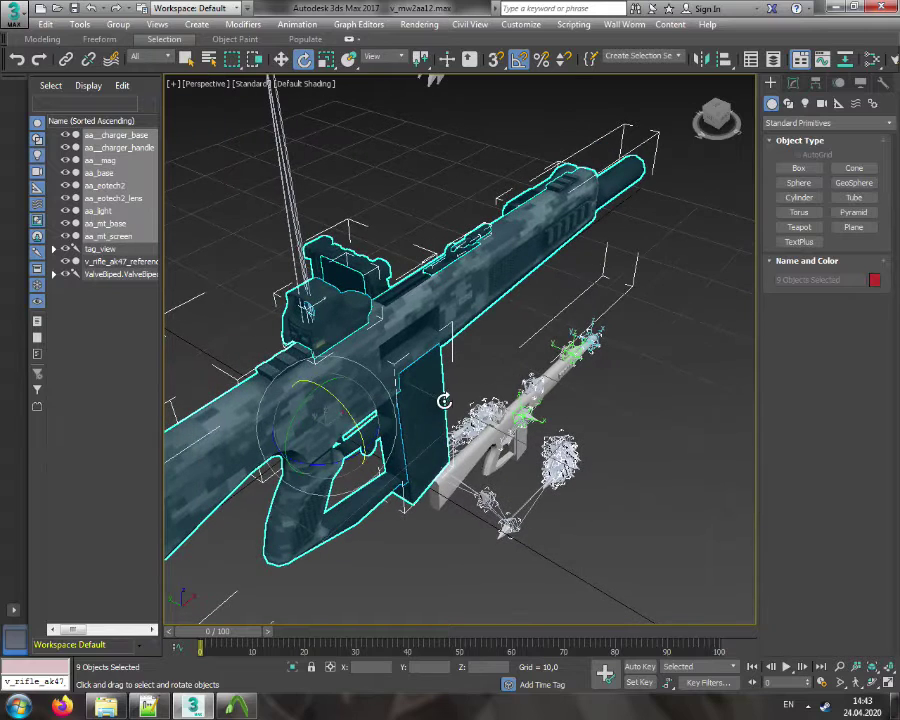
Scale the nine selected AA-12 objects to 38 percent
right_click(512, 358)
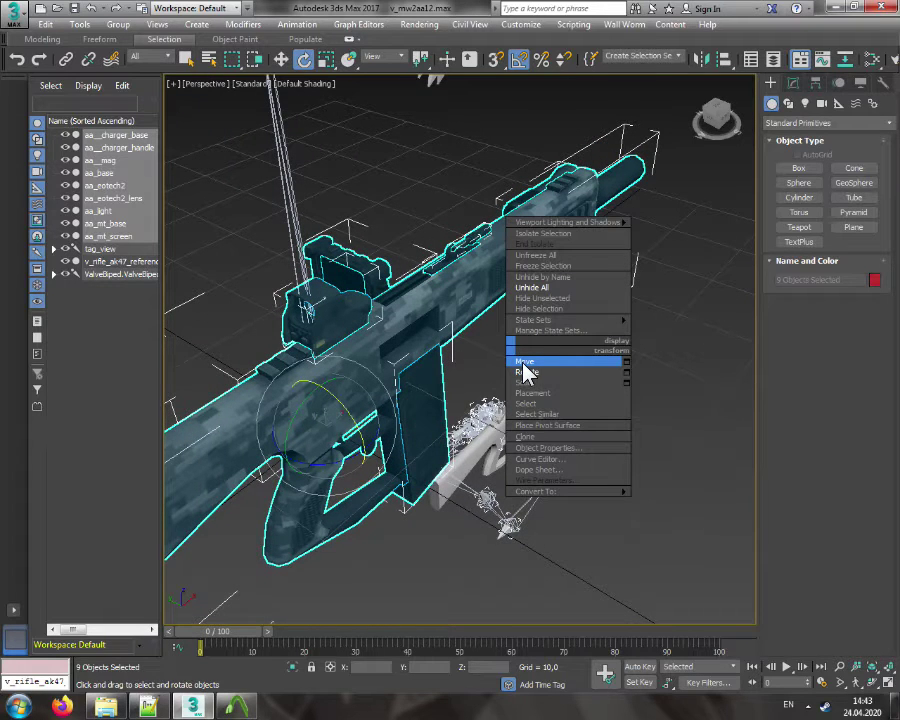
click(527, 383)
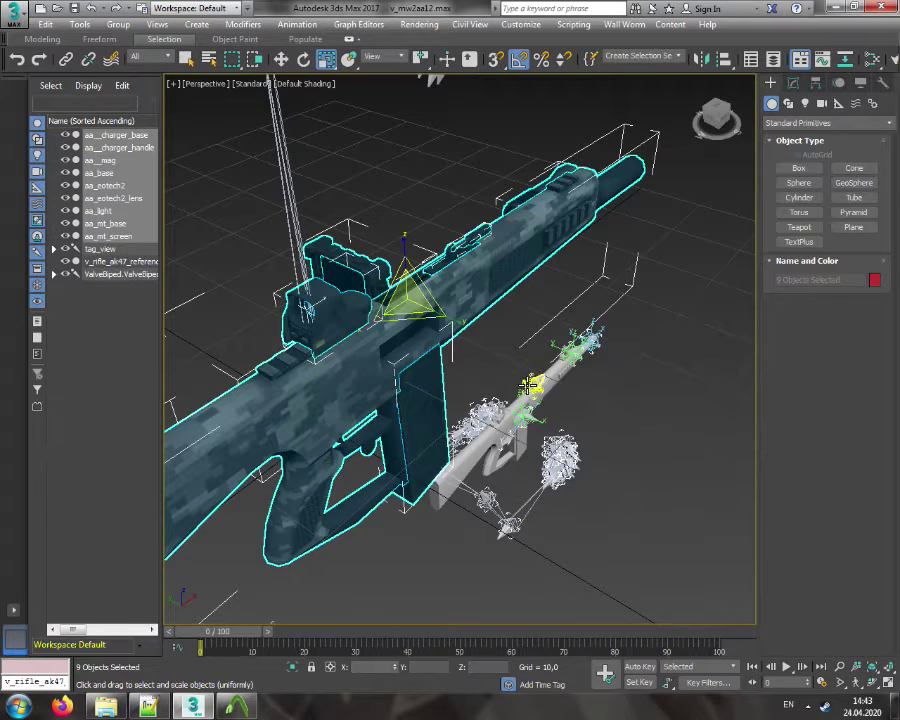
right_click(453, 320)
click(376, 664)
click(370, 667)
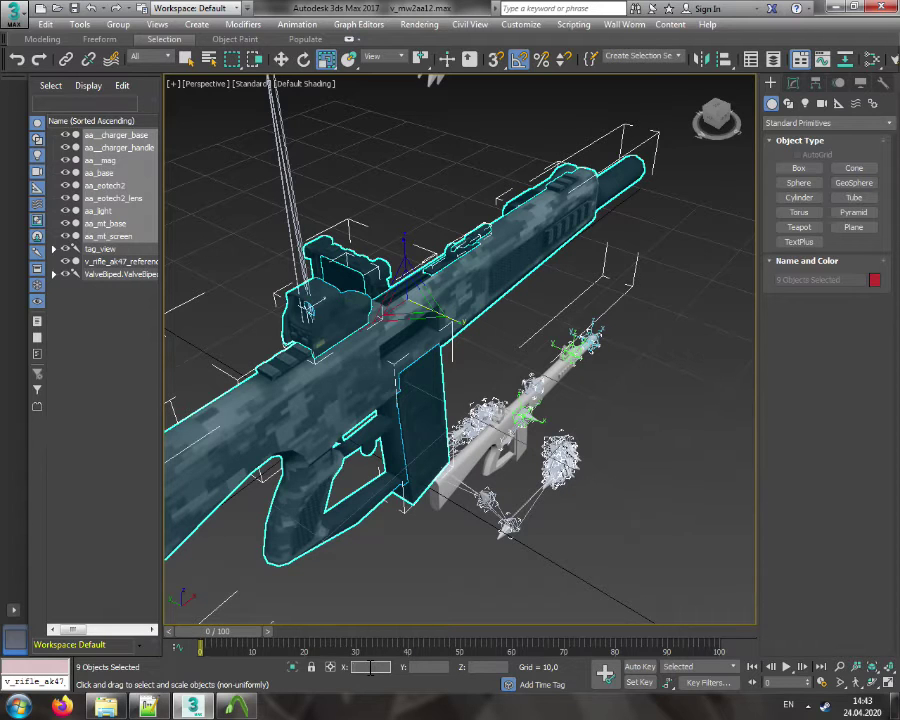
key(Return)
text(38)
key(Return)
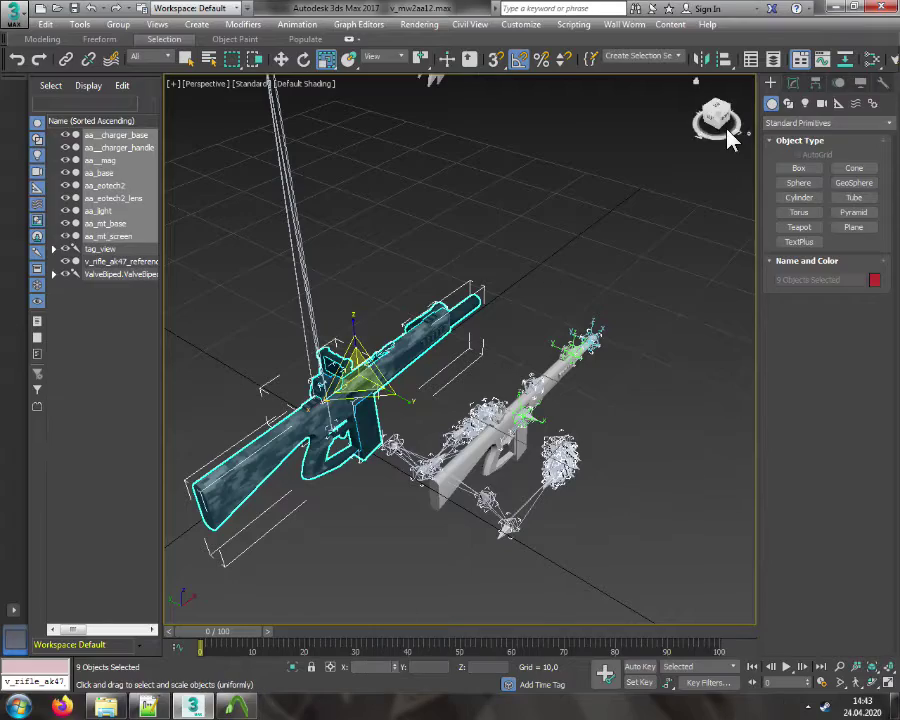
Show the four-view layout and move the AA-12 objects roughly onto the imported reference weapon in the Front view
mouse_move(724, 129)
mouse_down()
mouse_move(688, 116)
mouse_move(714, 108)
mouse_move(714, 116)
mouse_up()
key(w)
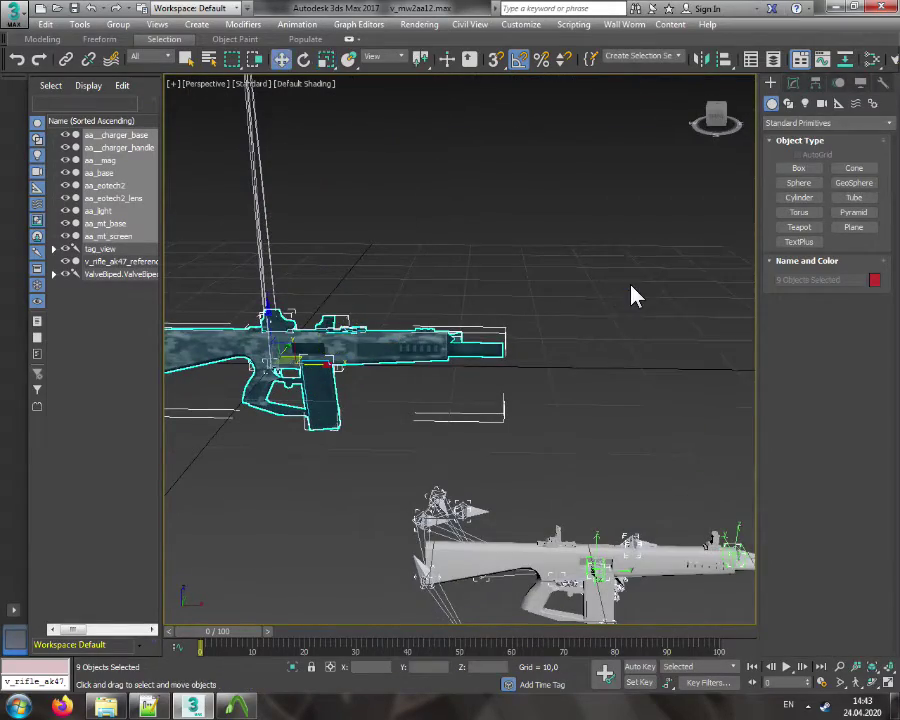
click(174, 84)
click(205, 93)
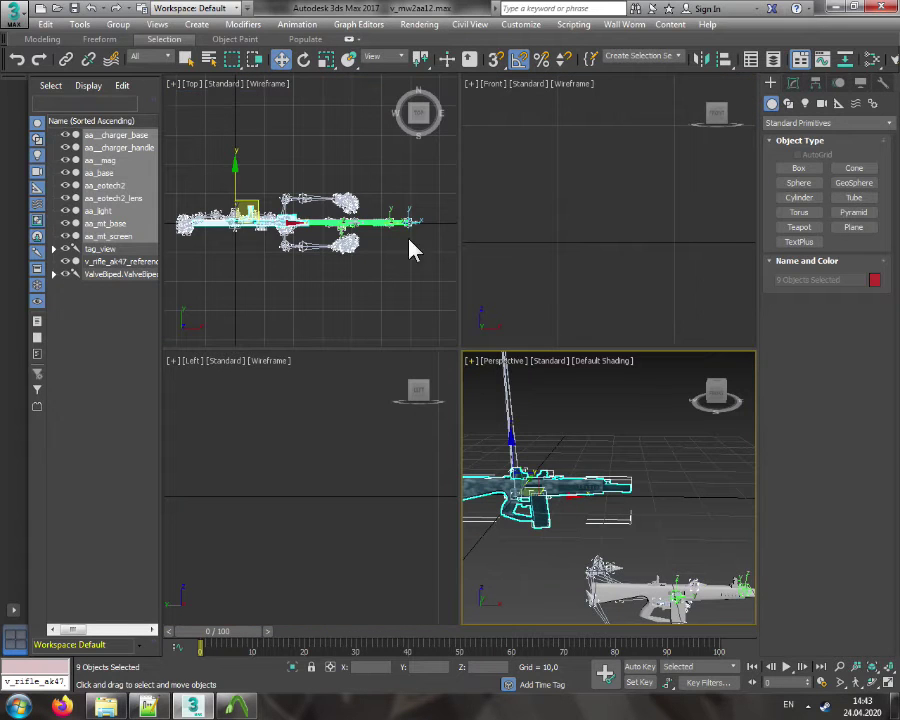
middle_click(555, 259)
scroll(553, 253, down, 5)
middle_drag(556, 248, 602, 214)
drag(506, 210, 602, 292)
Maximize the Front view and move the AA-12 objects about -1.1 in X and 0.8 in Y to match the reference grip
click(471, 87)
key(ctrl+z)
click(470, 84)
click(480, 96)
middle_drag(397, 537, 416, 342)
scroll(418, 342, up, 5)
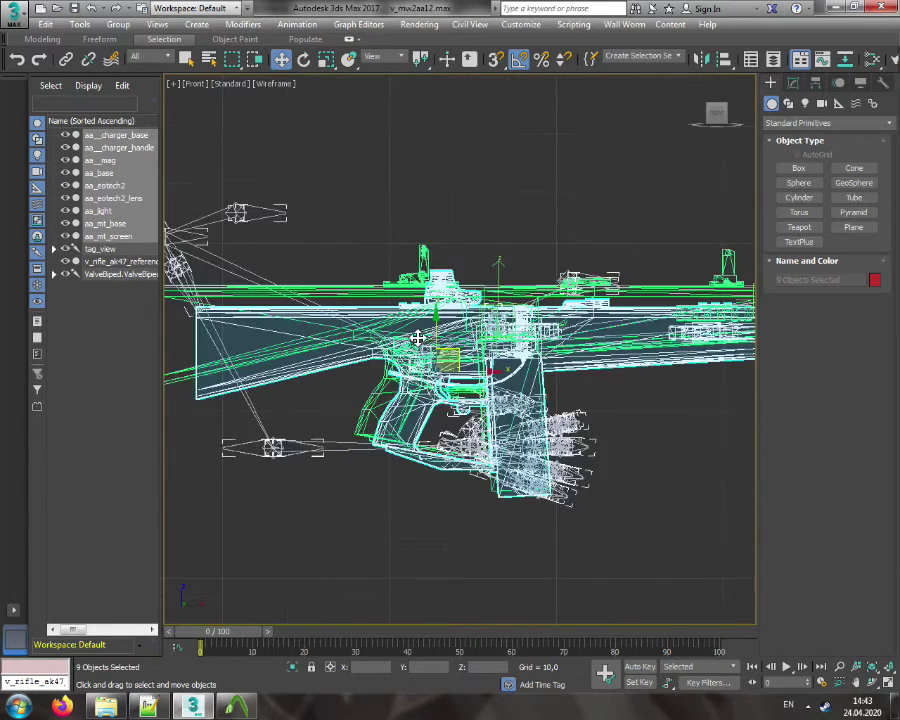
drag(460, 372, 435, 355)
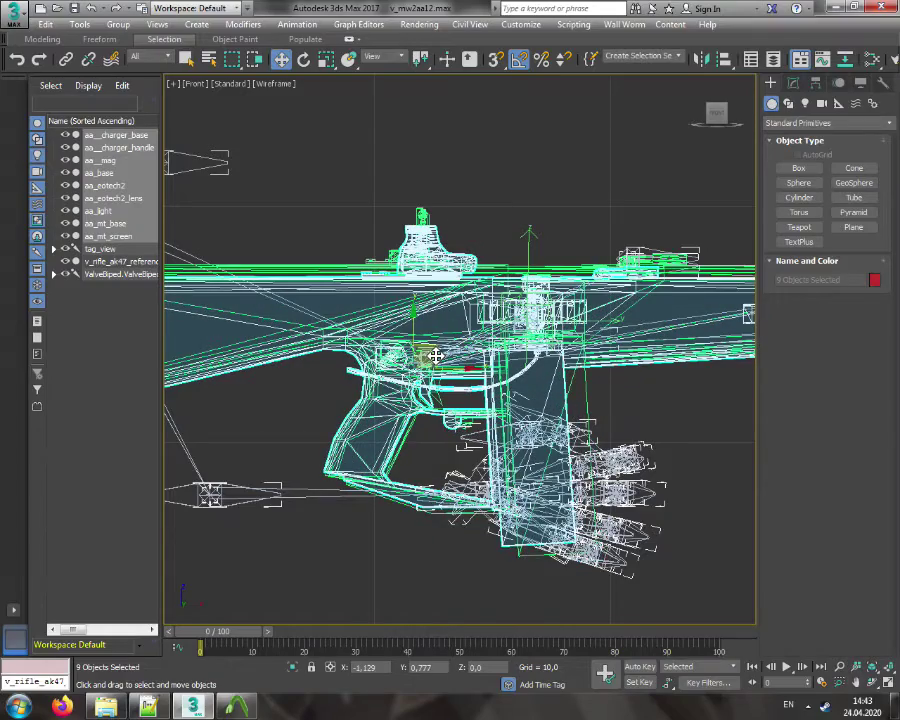
Scale the AA-12 objects to 40 percent on the X, Y and Z axes
middle_drag(436, 356, 459, 372)
scroll(577, 370, down, 2)
right_click(476, 358)
click(518, 402)
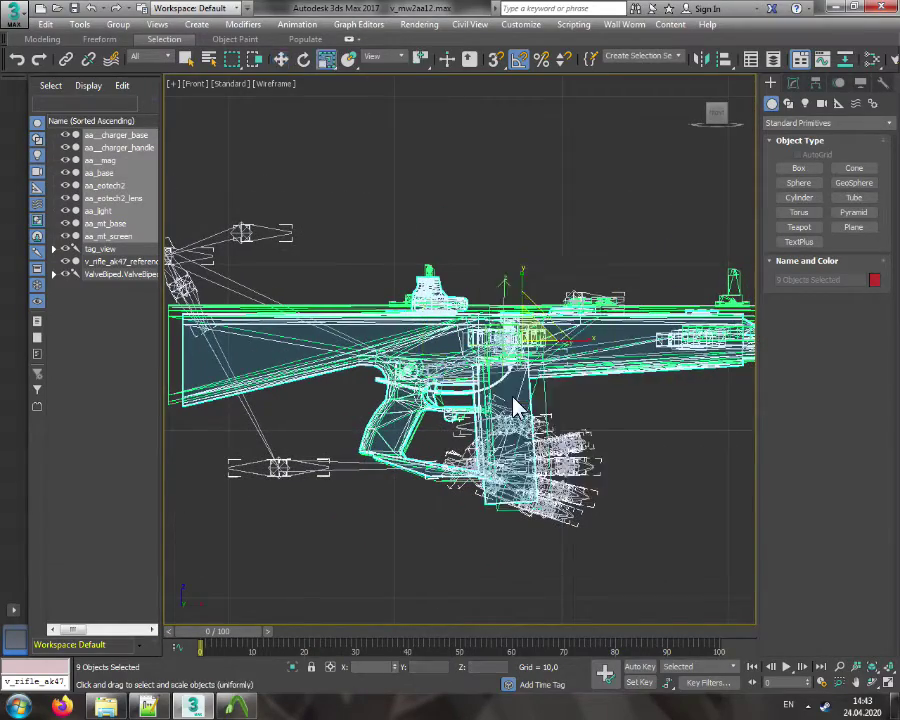
right_click(578, 343)
click(374, 670)
text(40)
key(Tab)
text(40)
key(Tab)
text(40)
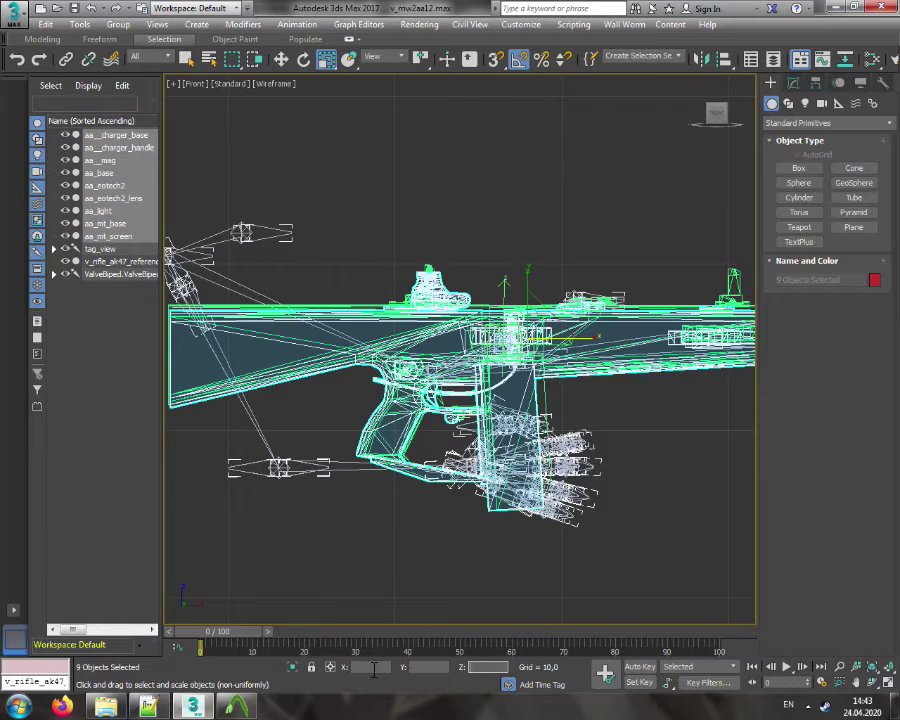
Nudge the AA-12 objects slightly in the Front view to line up with the top of the reference weapon
mouse_move(363, 437)
middle_down()
mouse_move(374, 430)
mouse_move(273, 458)
mouse_move(203, 424)
mouse_move(173, 428)
mouse_move(379, 430)
middle_up()
key(w)
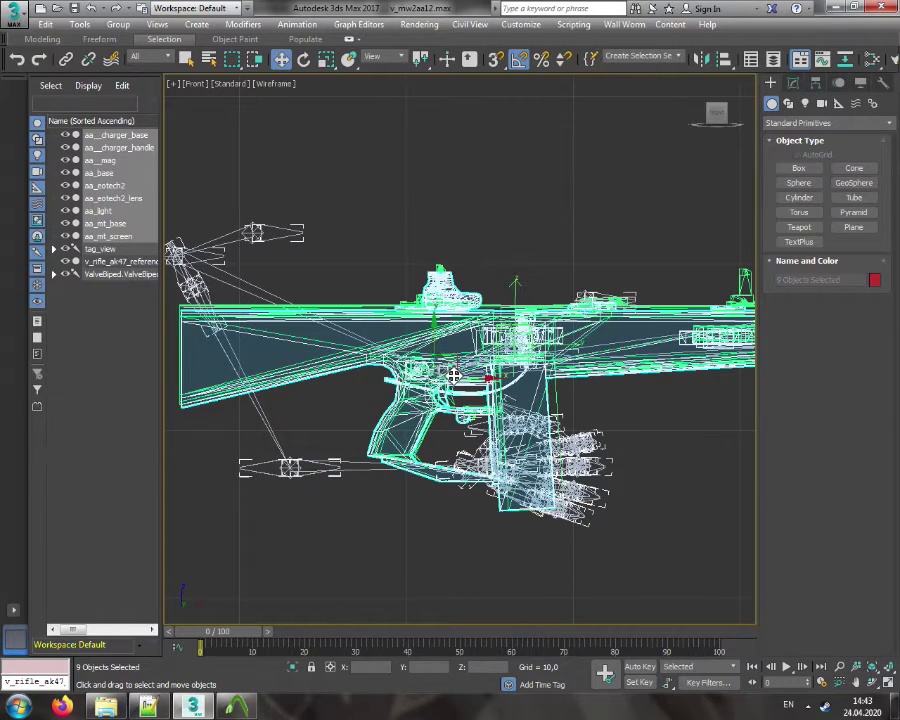
drag(455, 362, 456, 362)
Scale the AA-12 objects to 42 percent on all axes and shift them in the Front view to align the stock end with the reference
right_click(462, 372)
click(496, 410)
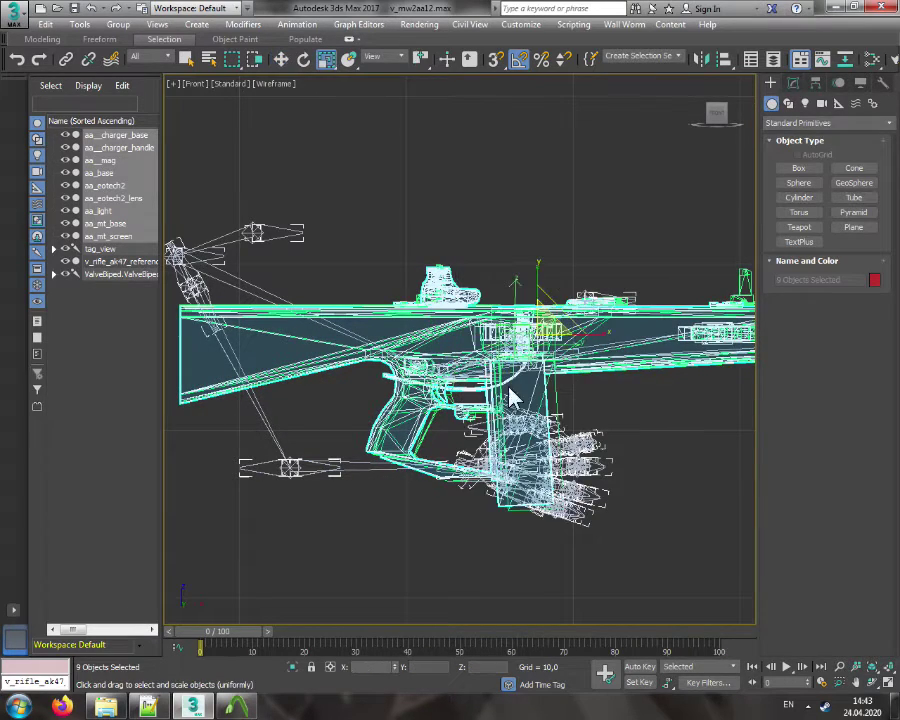
right_click(606, 340)
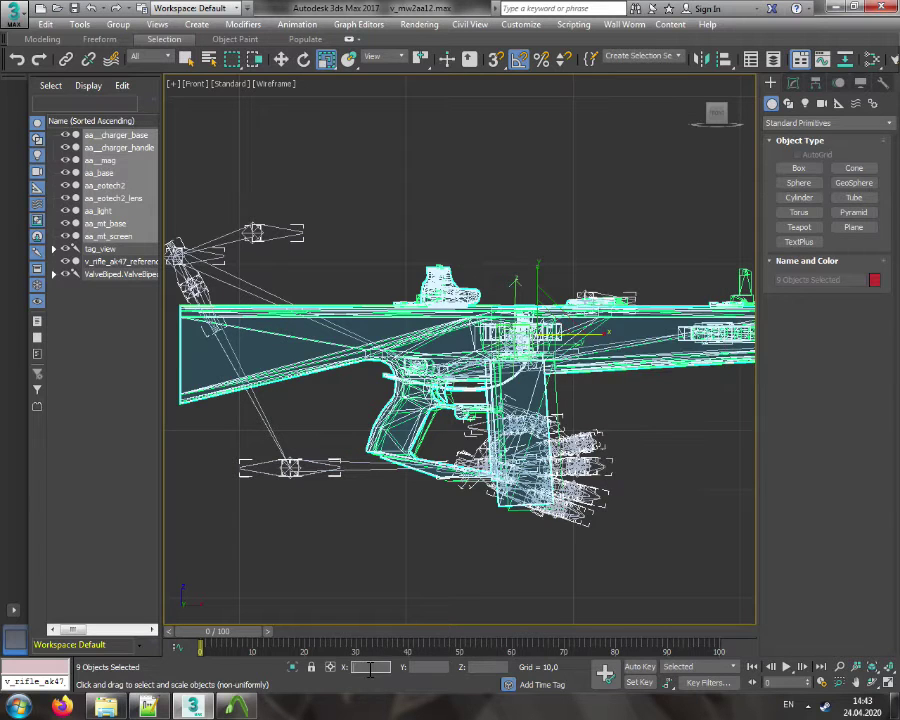
key(Tab)
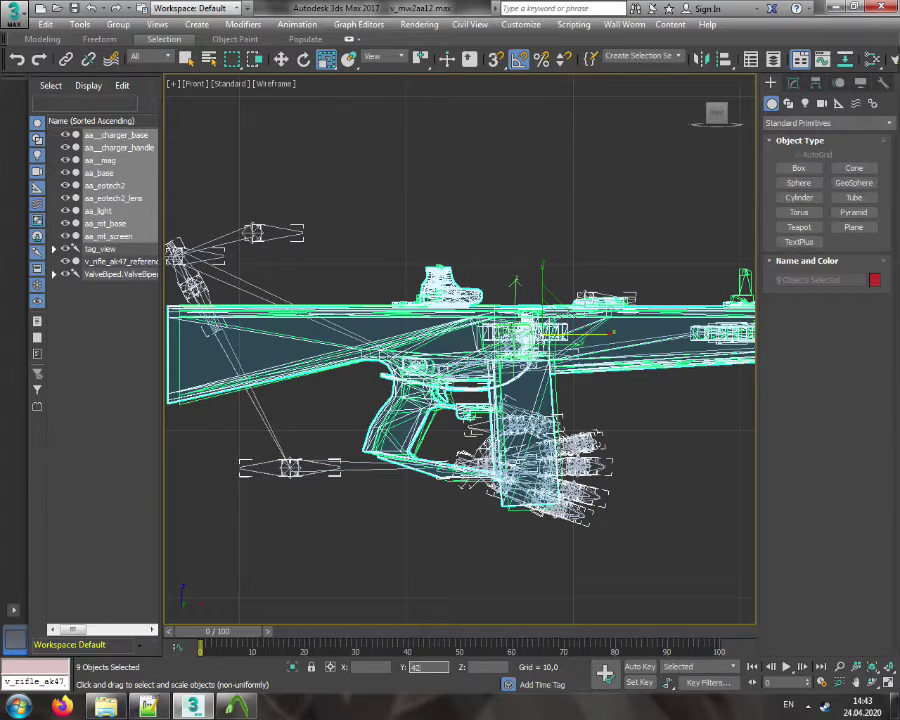
key(Tab)
text(42)
key(Return)
key(w)
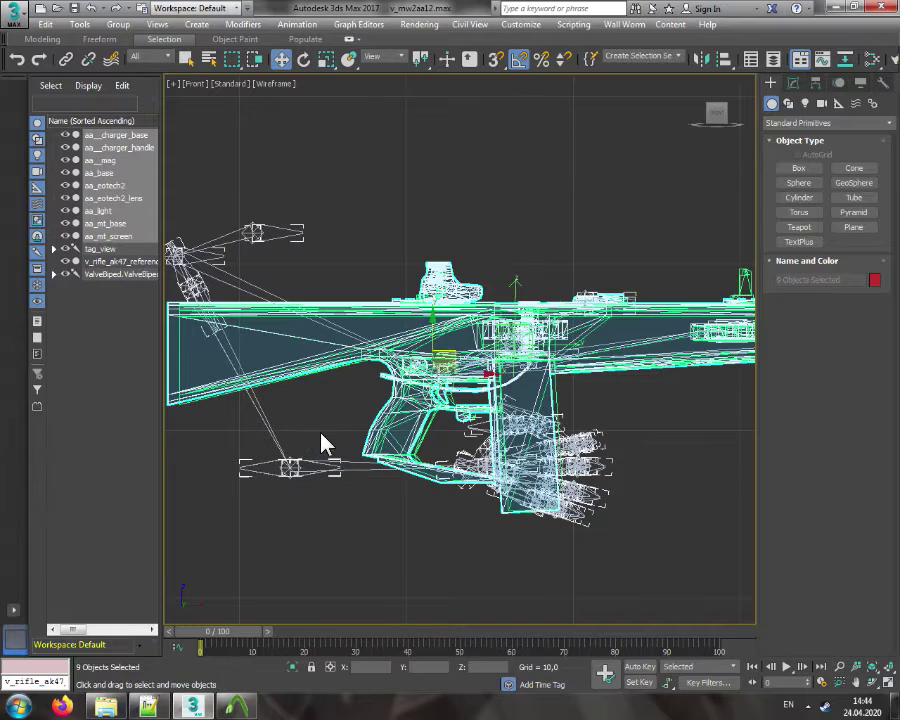
drag(456, 362, 468, 362)
Scale the AA-12 objects down slightly on all axes to match the reference weapon's size
right_click(468, 362)
click(510, 392)
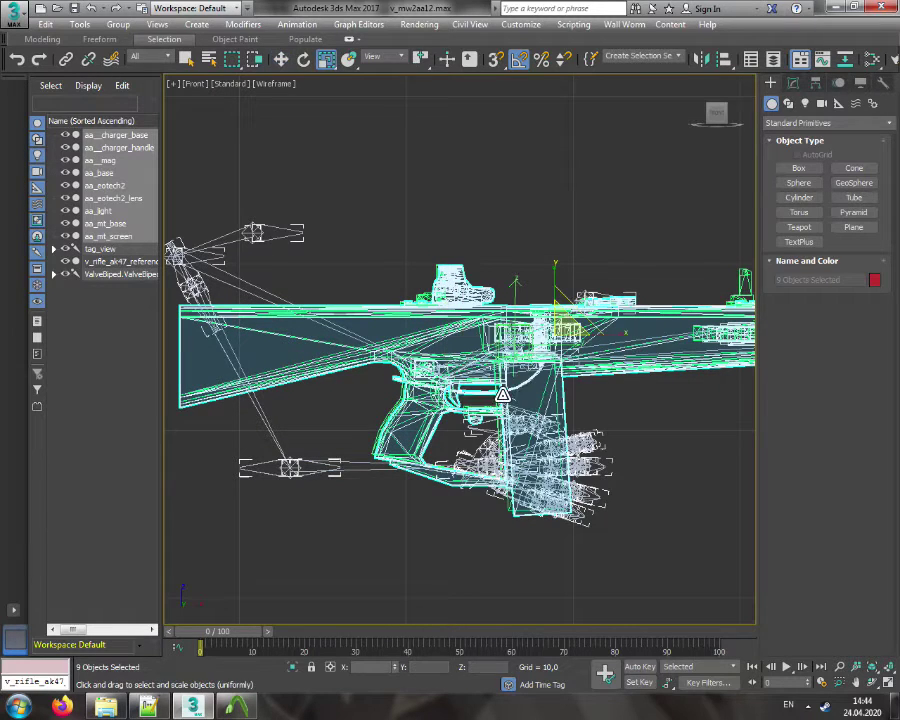
right_click(618, 345)
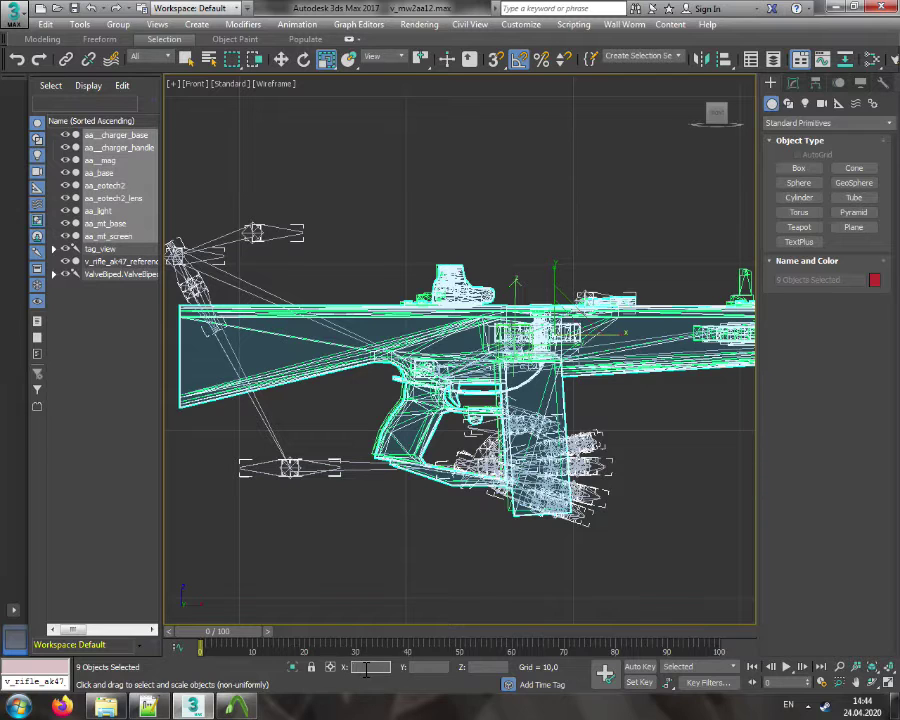
text(98)
key(Tab)
text(98)
key(Tab)
key(Return)
Move the AA-12 objects in the Front view until the grip and trigger outlines overlap the reference weapon
middle_drag(360, 397, 356, 410)
key(w)
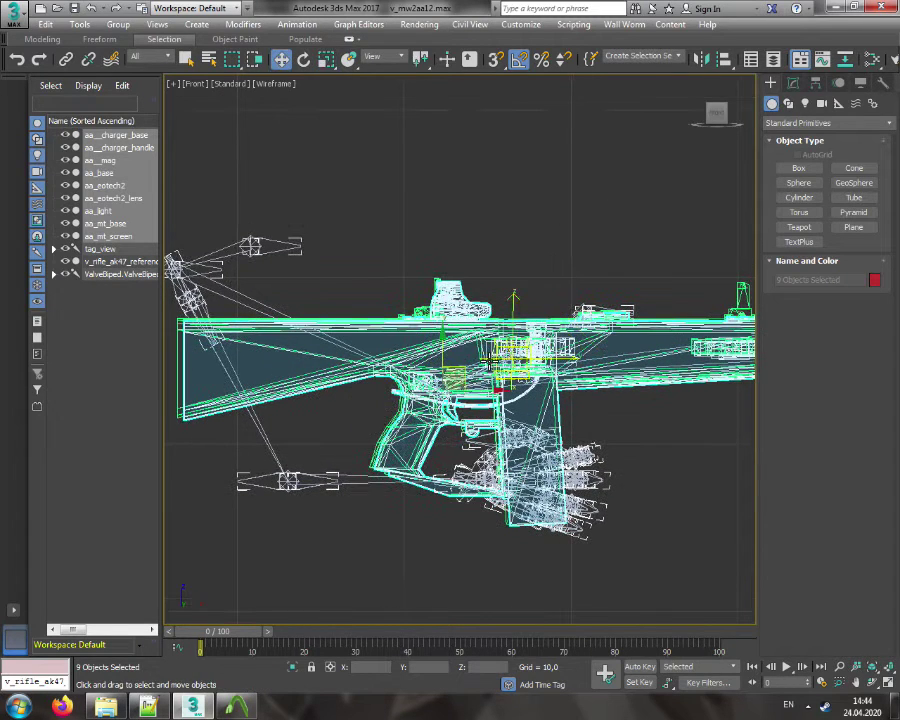
drag(466, 372, 438, 408)
scroll(436, 408, up, 8)
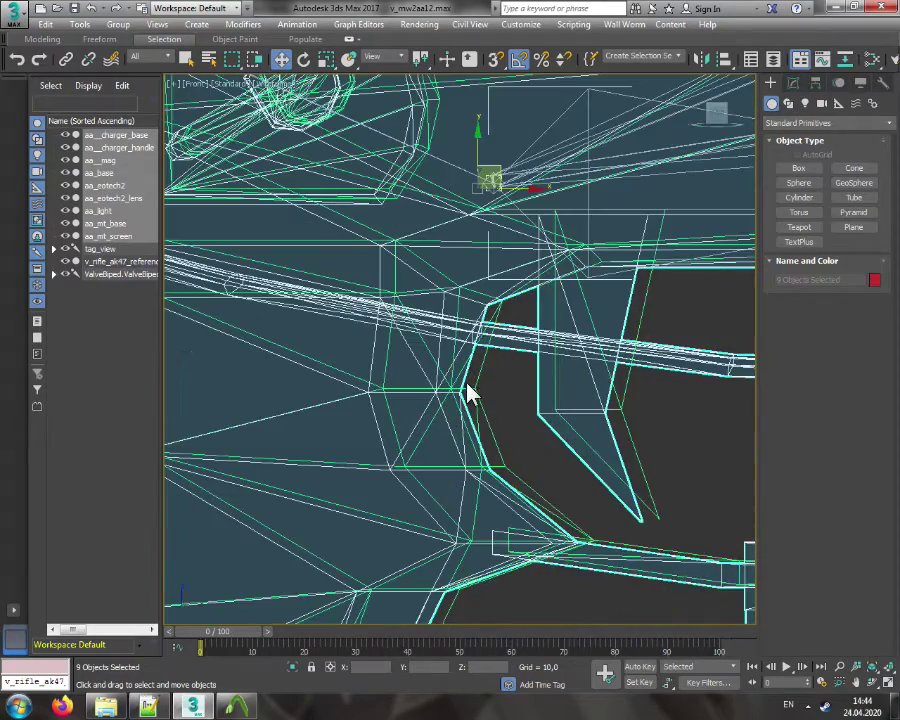
drag(494, 179, 513, 168)
scroll(518, 382, down, 8)
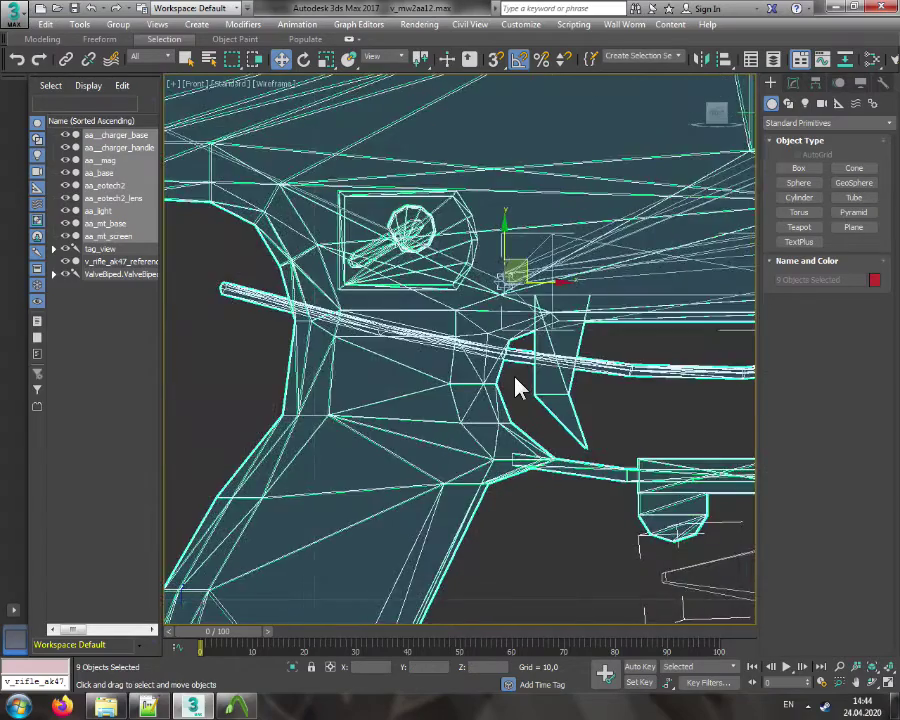
Examine how the stock end, handguard front and magazine area line up with the reference weapon in the Front view
scroll(352, 362, up, 6)
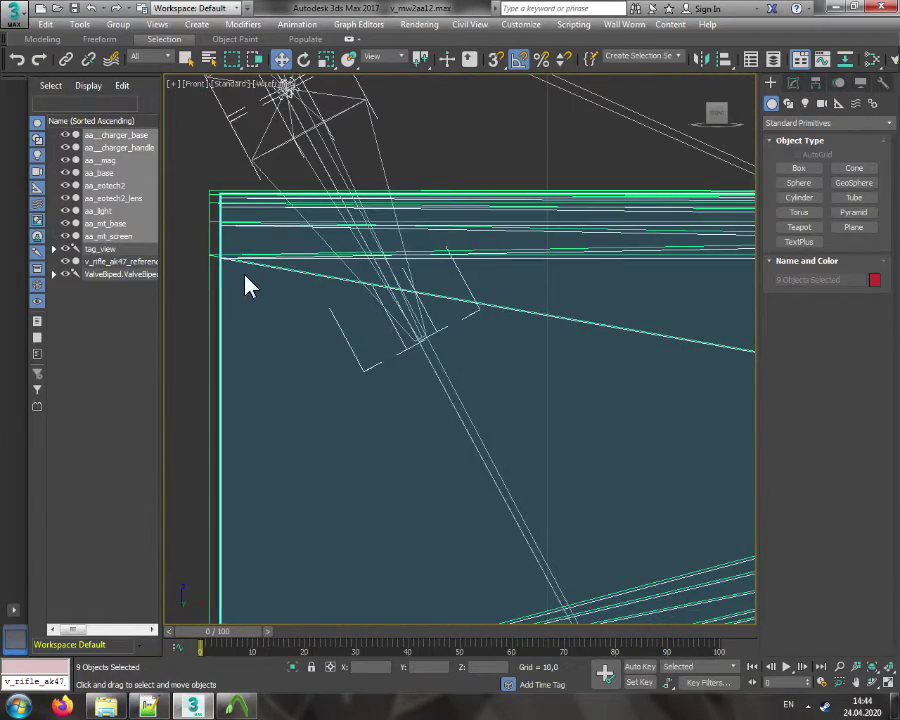
scroll(248, 289, down, 8)
scroll(284, 372, up, 3)
scroll(559, 340, up, 4)
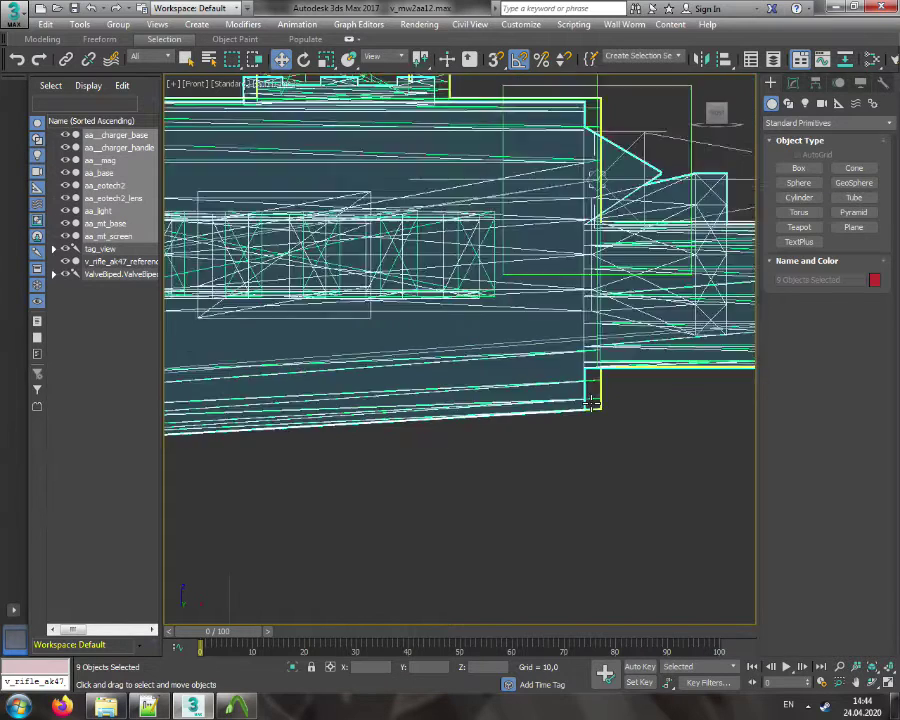
scroll(586, 403, down, 6)
middle_drag(450, 426, 498, 414)
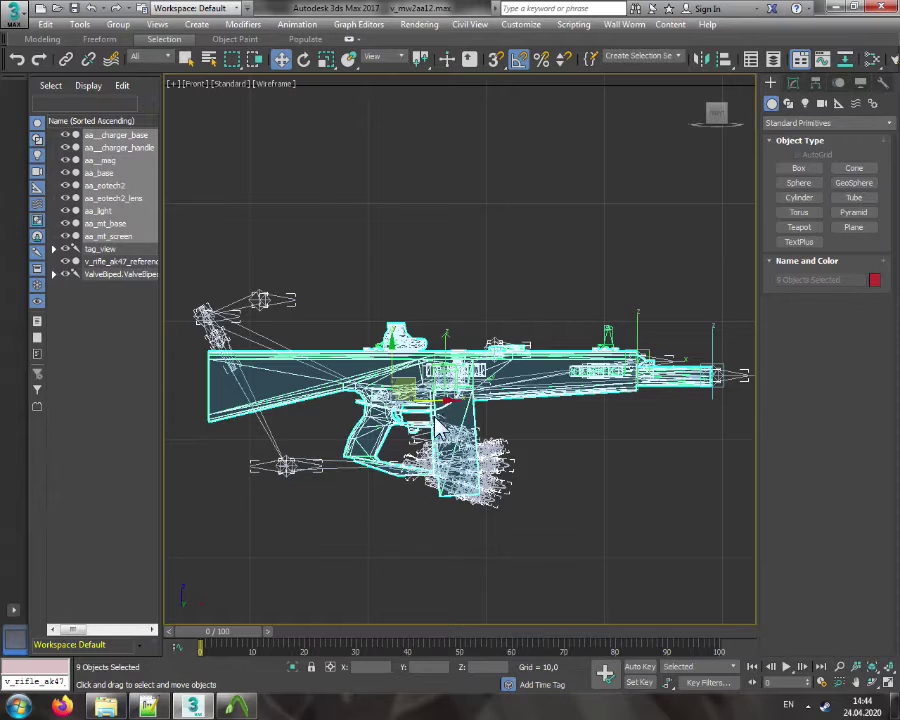
scroll(425, 424, up, 3)
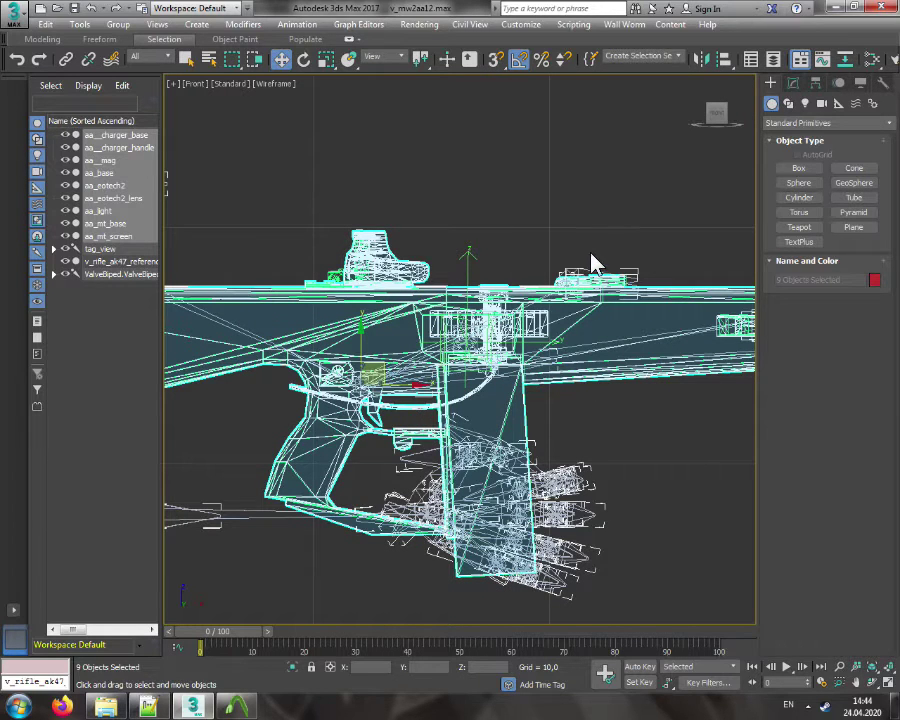
Return to the four-view layout and maximize the Top view on the AA-12 objects
click(176, 85)
click(200, 94)
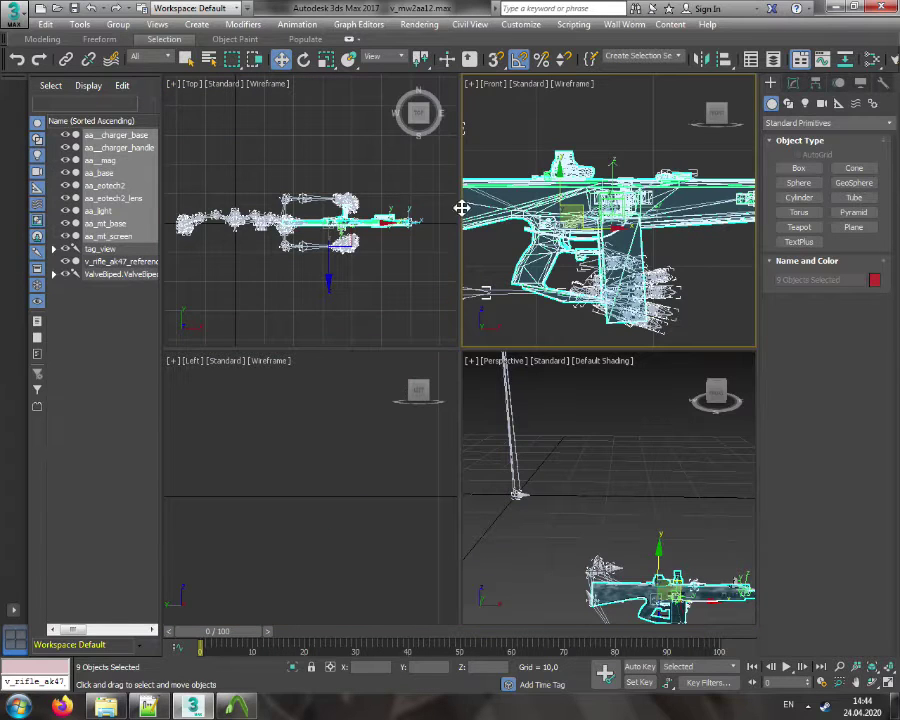
scroll(377, 265, up, 5)
click(177, 84)
click(200, 97)
scroll(436, 398, up, 5)
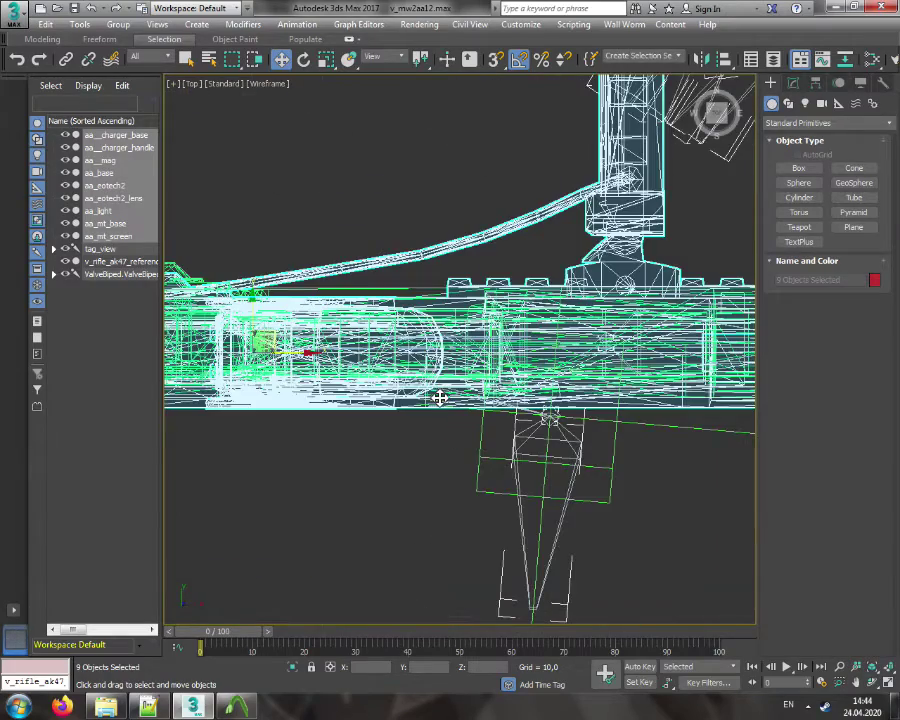
Try to move the AA-12 objects about 2.2 in Y in the Top view and undo the move
middle_drag(634, 384, 178, 390)
middle_drag(621, 357, 147, 364)
scroll(540, 359, down, 3)
scroll(528, 366, down, 3)
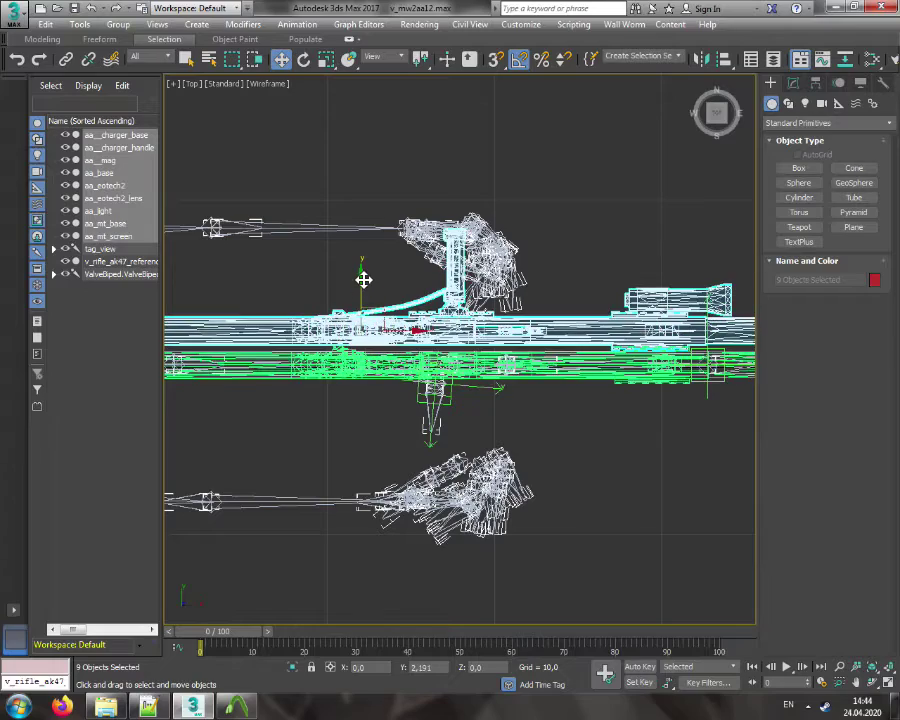
key(ctrl+z)
Move the AA-12 objects about 0.15 in Y in the Top view to align the barrel with the reference weapon
middle_drag(305, 404, 27, 410)
scroll(505, 372, up, 7)
middle_drag(476, 372, 229, 369)
drag(545, 402, 541, 373)
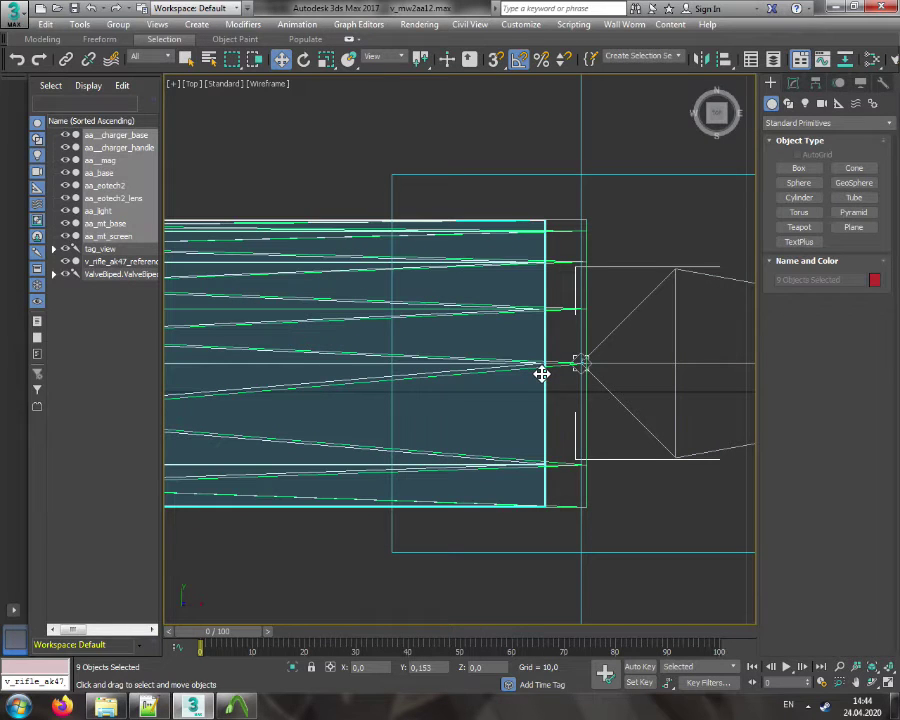
scroll(541, 373, down, 8)
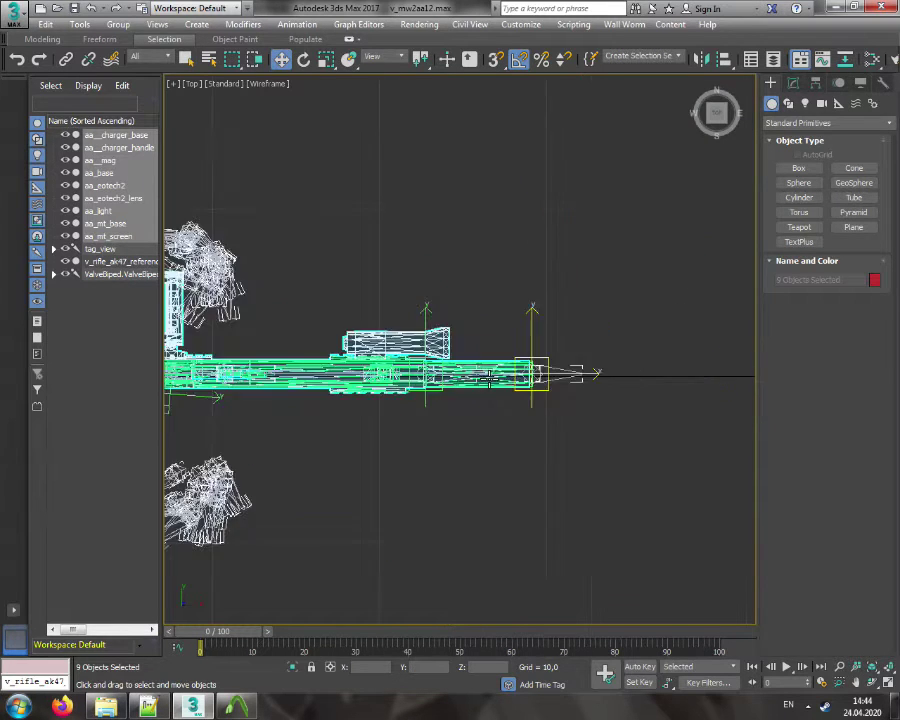
middle_drag(430, 372, 621, 378)
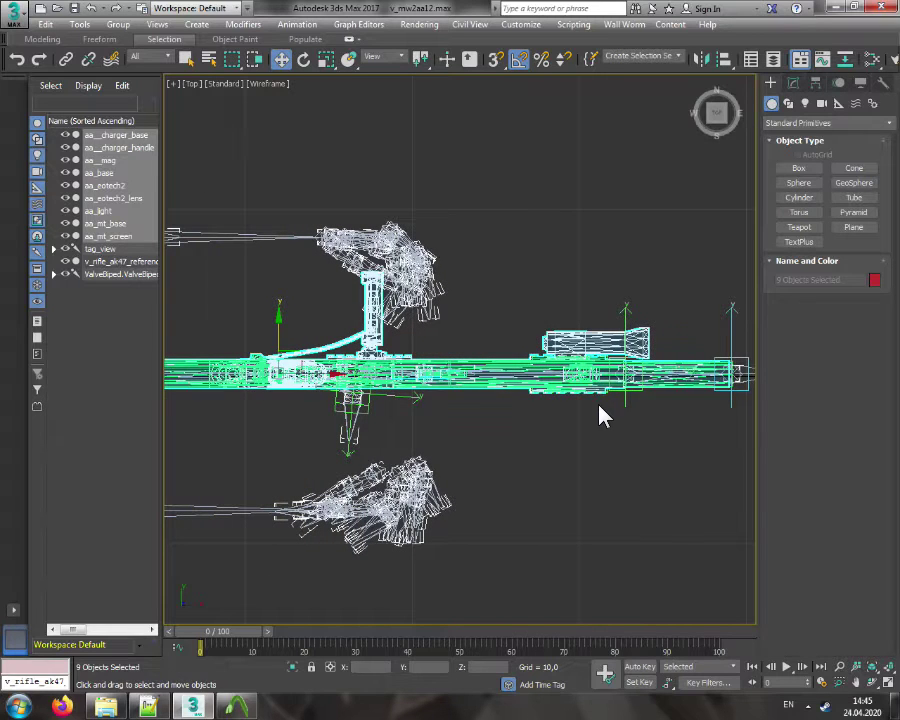
scroll(558, 402, down, 4)
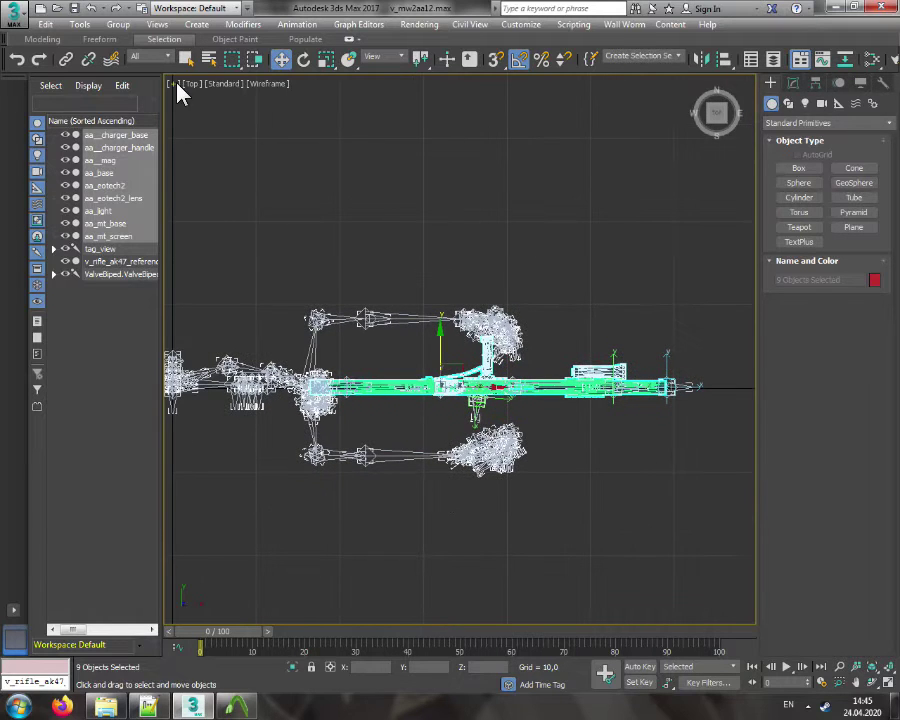
Return to the four-view layout and maximize the Perspective view
click(175, 84)
click(200, 96)
click(471, 361)
click(505, 373)
Examine the AA-12's fit against the reference weapon and skeleton from both sides in the Perspective view
middle_drag(524, 388, 454, 267)
scroll(451, 425, up, 3)
scroll(474, 426, up, 3)
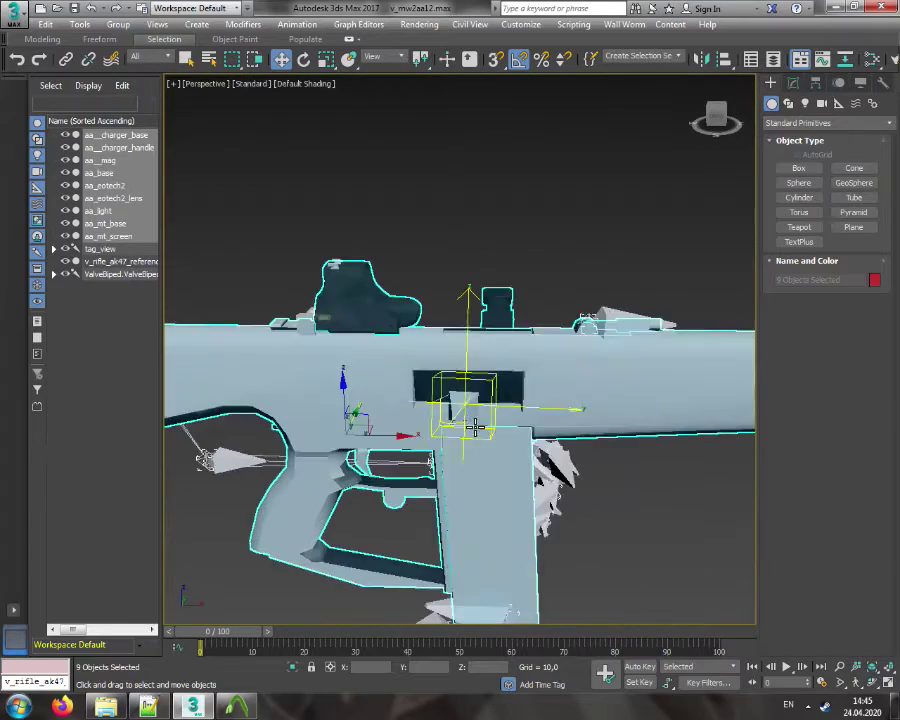
middle_drag(474, 426, 454, 354)
drag(716, 117, 738, 128)
middle_drag(382, 343, 498, 285)
scroll(498, 285, down, 5)
drag(707, 127, 782, 123)
middle_drag(590, 240, 507, 204)
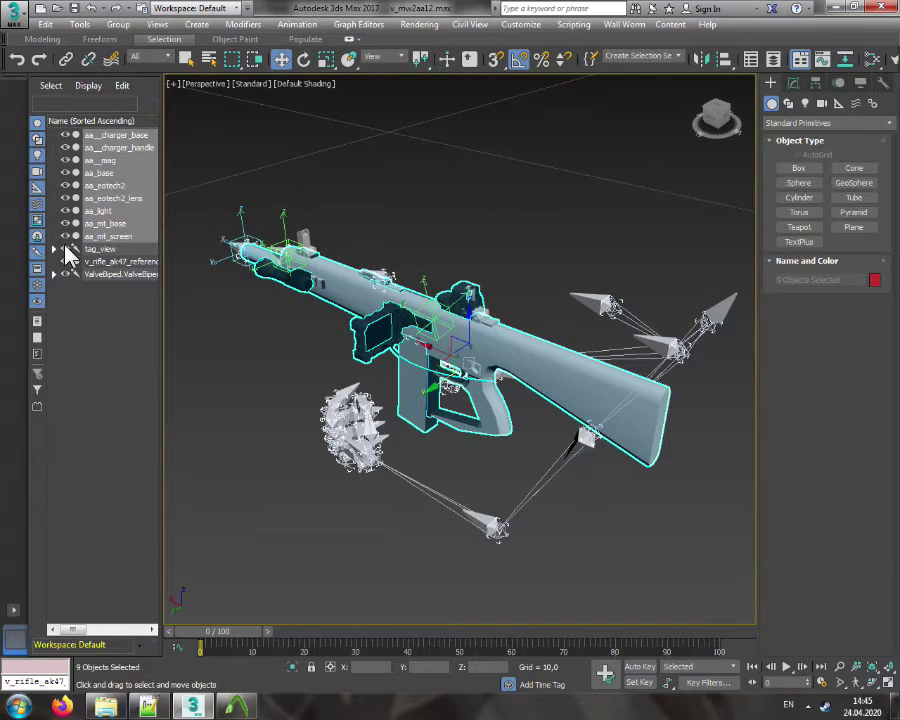
Hide the nine AA-12 objects and select the v_rifle_ak47_reference mesh
click(294, 494)
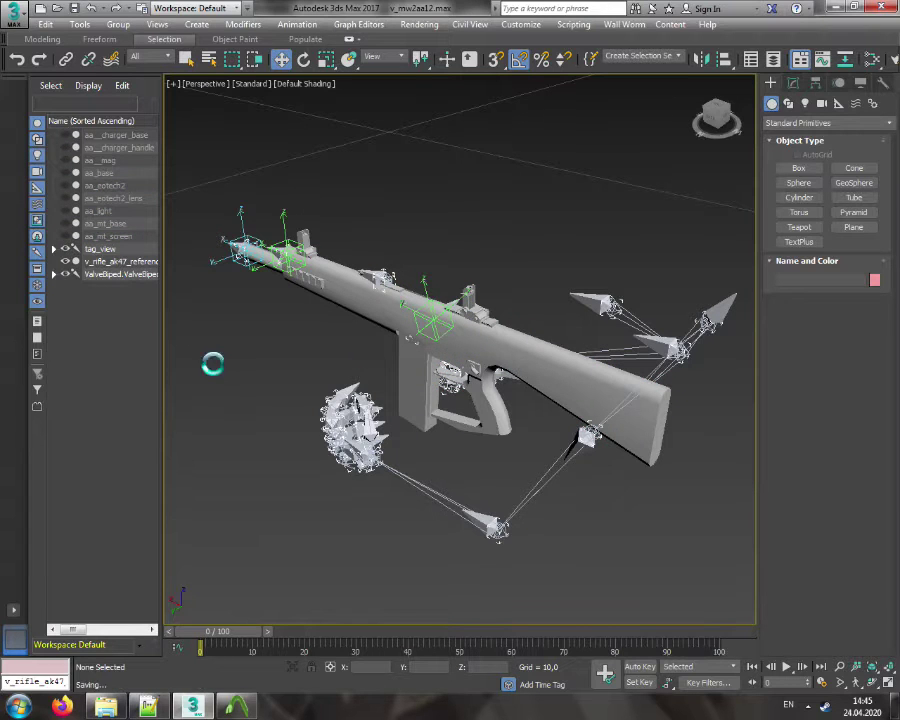
click(369, 317)
scroll(382, 313, up, 3)
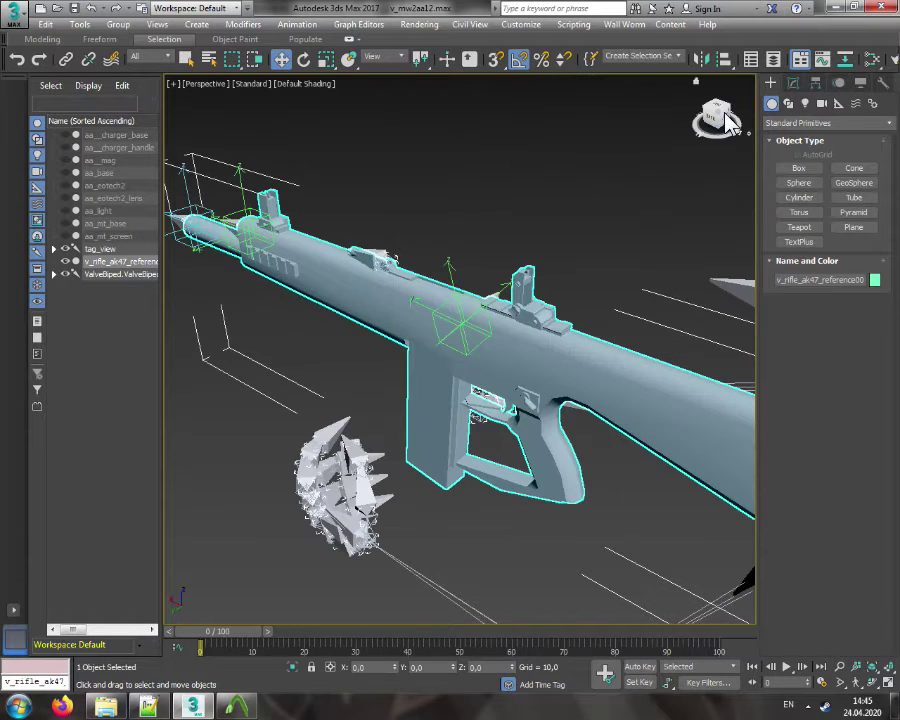
alt+middle_drag(586, 244, 522, 255)
Enable envelope editing in the reference mesh's Skin modifier and select the j_reload bone to examine its weighted parts
click(791, 82)
click(818, 290)
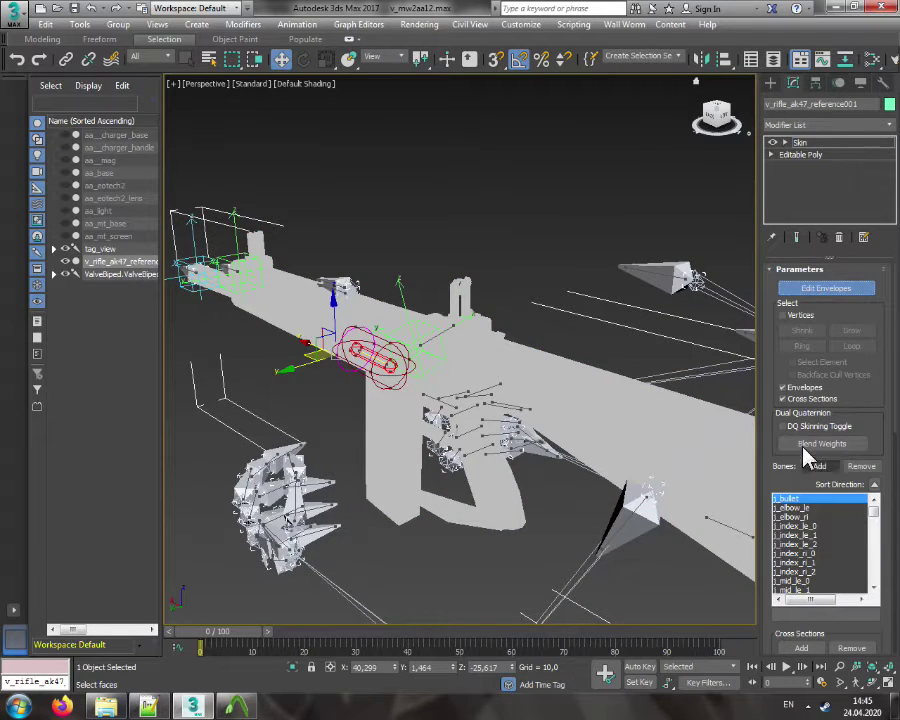
drag(714, 112, 670, 115)
alt+middle_drag(430, 270, 520, 268)
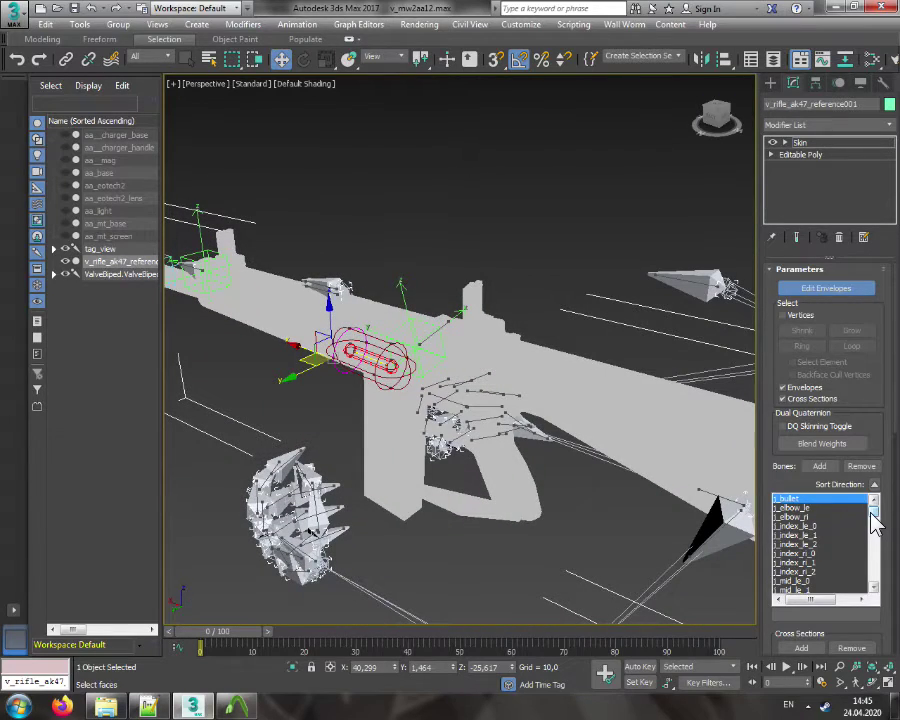
drag(871, 511, 875, 528)
click(792, 544)
scroll(406, 354, up, 6)
scroll(416, 378, up, 5)
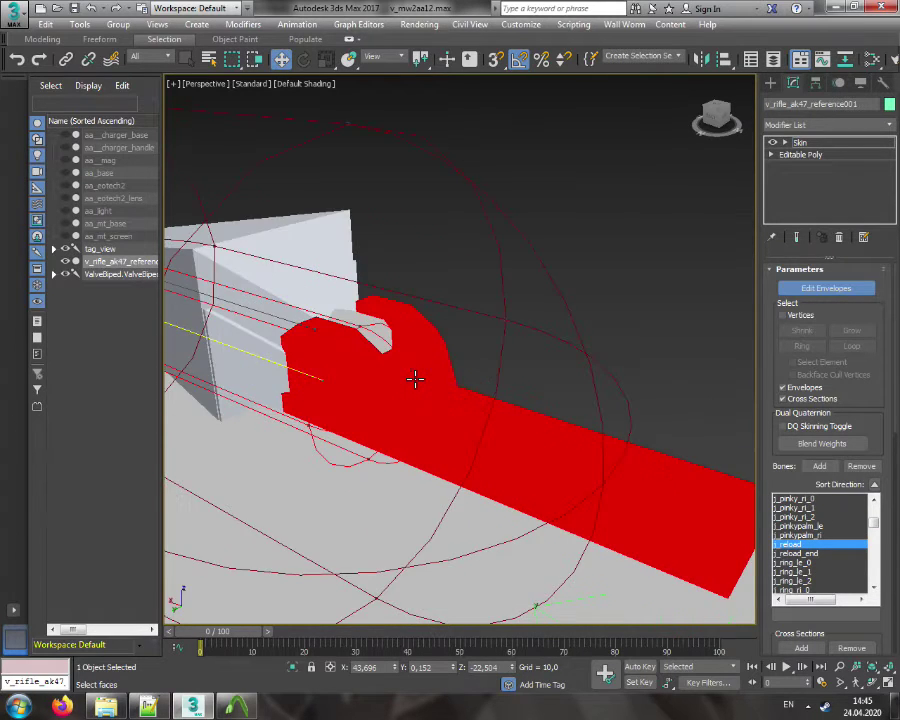
scroll(416, 378, down, 3)
drag(714, 120, 700, 170)
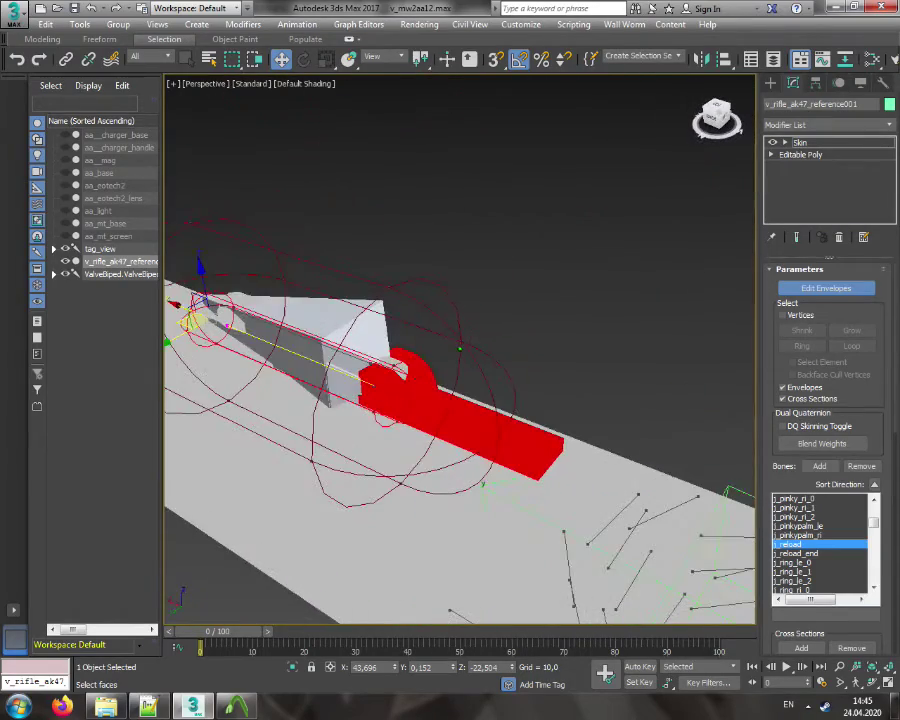
Select the j_reload_end bone and examine which parts of the reference mesh are weighted to it
click(818, 556)
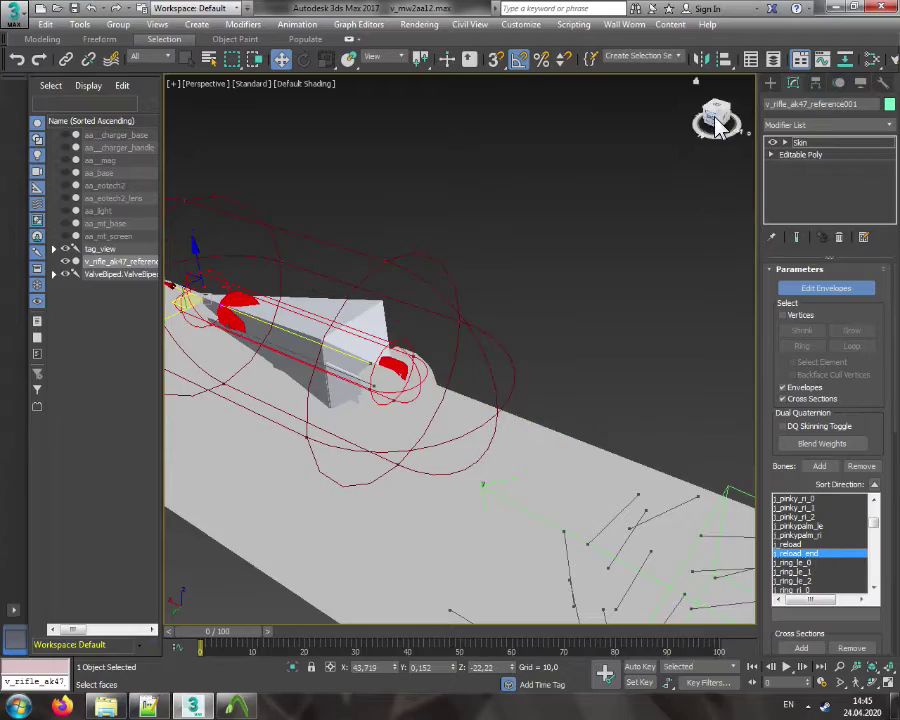
mouse_move(716, 126)
mouse_down()
mouse_move(600, 130)
mouse_move(625, 150)
mouse_move(640, 200)
mouse_move(705, 140)
mouse_up()
alt+middle_drag(680, 160, 650, 212)
middle_drag(628, 450, 495, 378)
Show aa__charger_base and aa__charger_handle briefly to compare them with the reference's charging parts, and hide both again
click(125, 147)
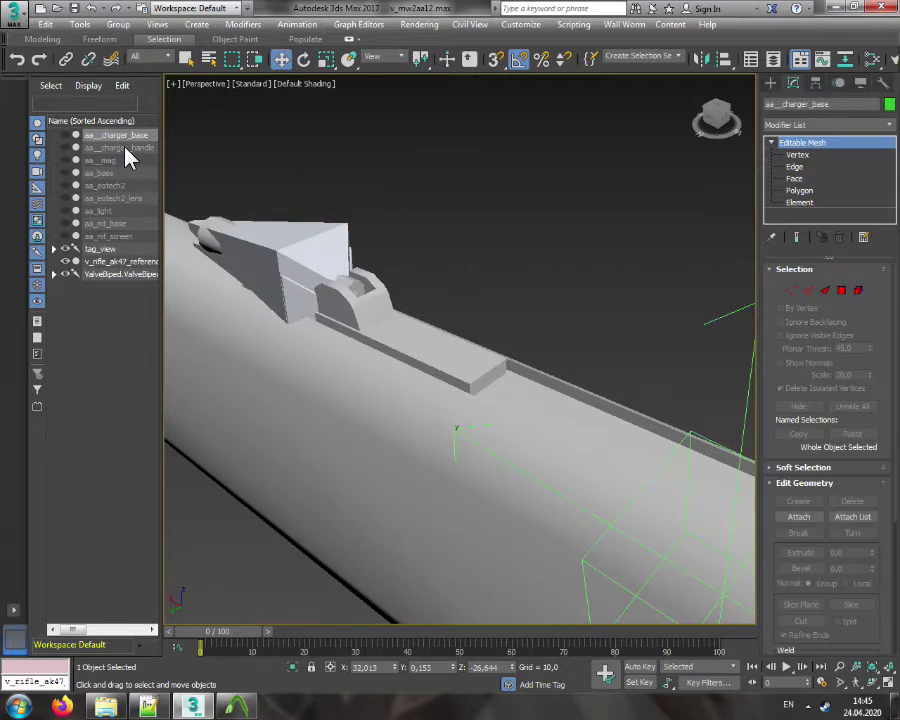
click(65, 134)
click(66, 147)
click(65, 147)
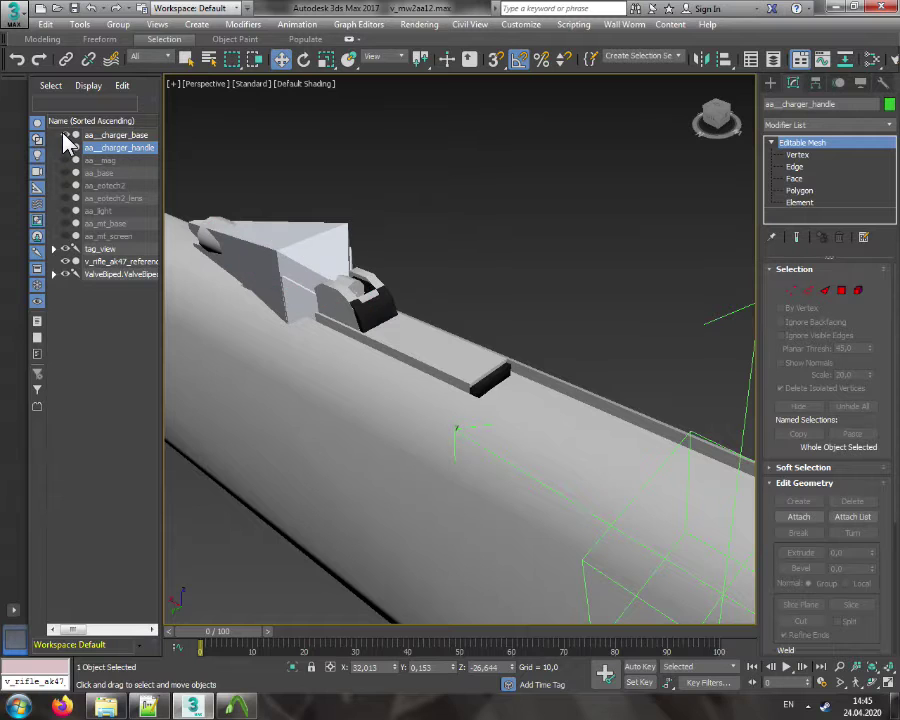
click(65, 135)
Reselect the reference mesh, enable Skin envelope editing and select the tag_clip bone to examine its weighted magazine area
click(123, 263)
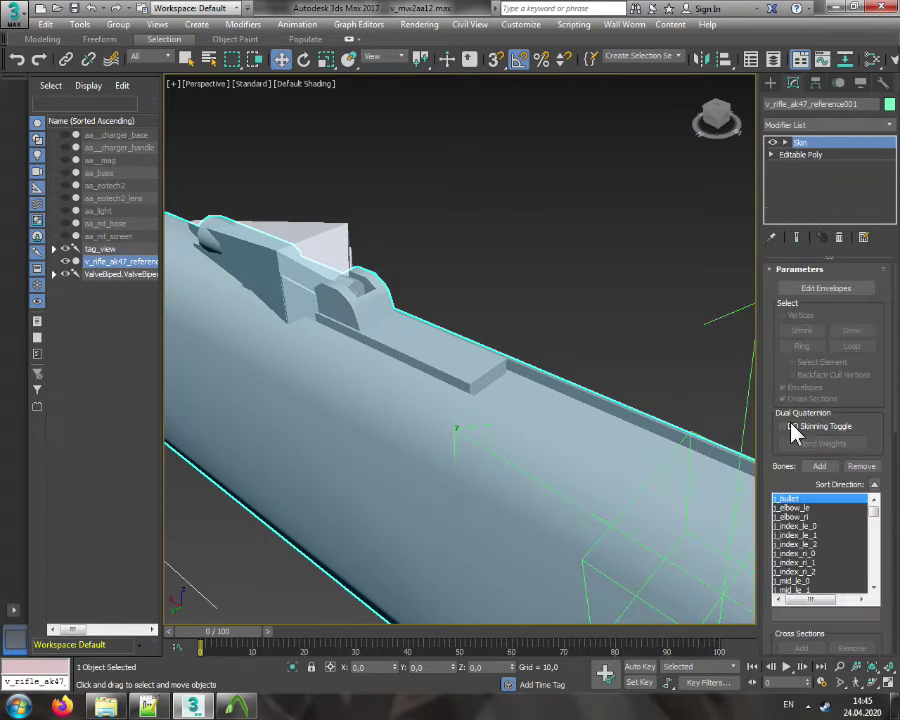
click(820, 290)
drag(873, 522, 879, 548)
click(808, 518)
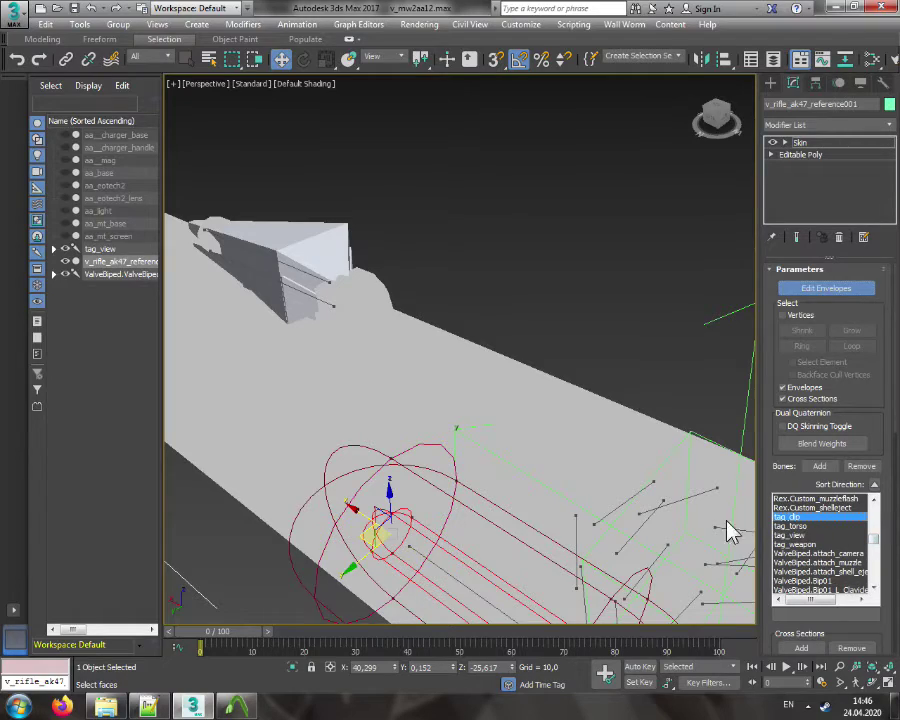
middle_drag(611, 513, 454, 312)
scroll(454, 310, down, 5)
scroll(472, 275, up, 5)
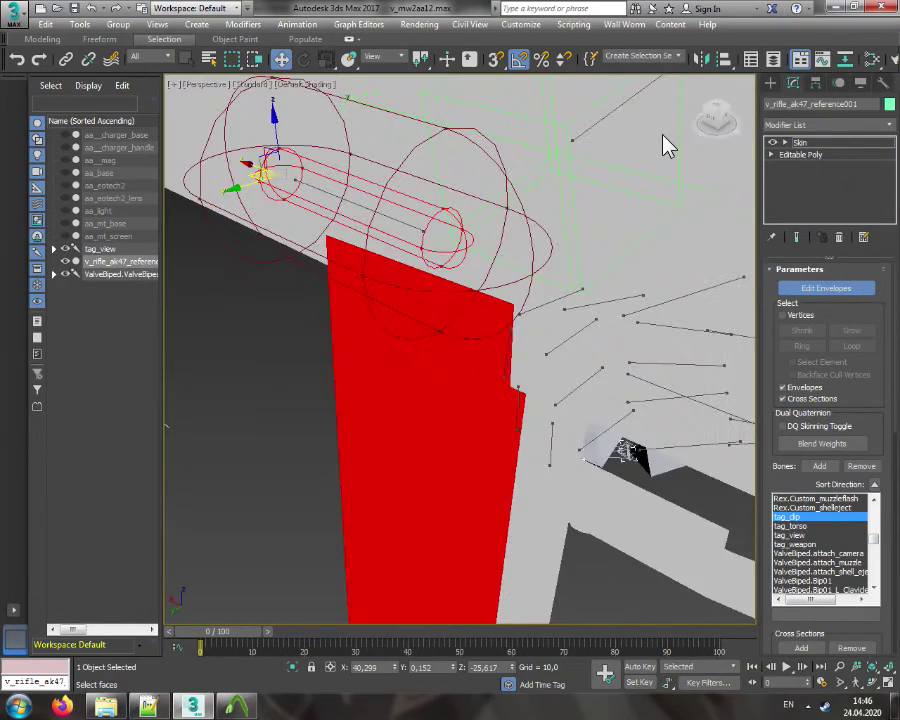
drag(714, 119, 810, 140)
scroll(408, 240, up, 4)
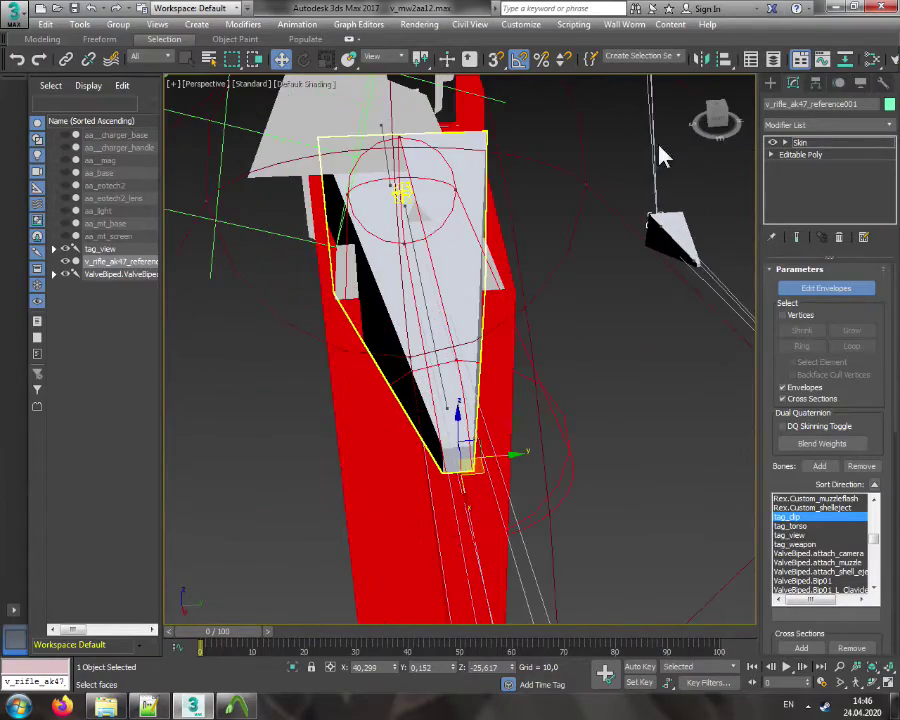
Examine the tag_clip weights from another angle, and select the j_bullet bone to examine its weighted part of the reference mesh
mouse_move(714, 120)
mouse_down()
mouse_move(770, 118)
mouse_move(738, 122)
mouse_move(720, 105)
mouse_up()
alt+middle_drag(632, 228, 594, 318)
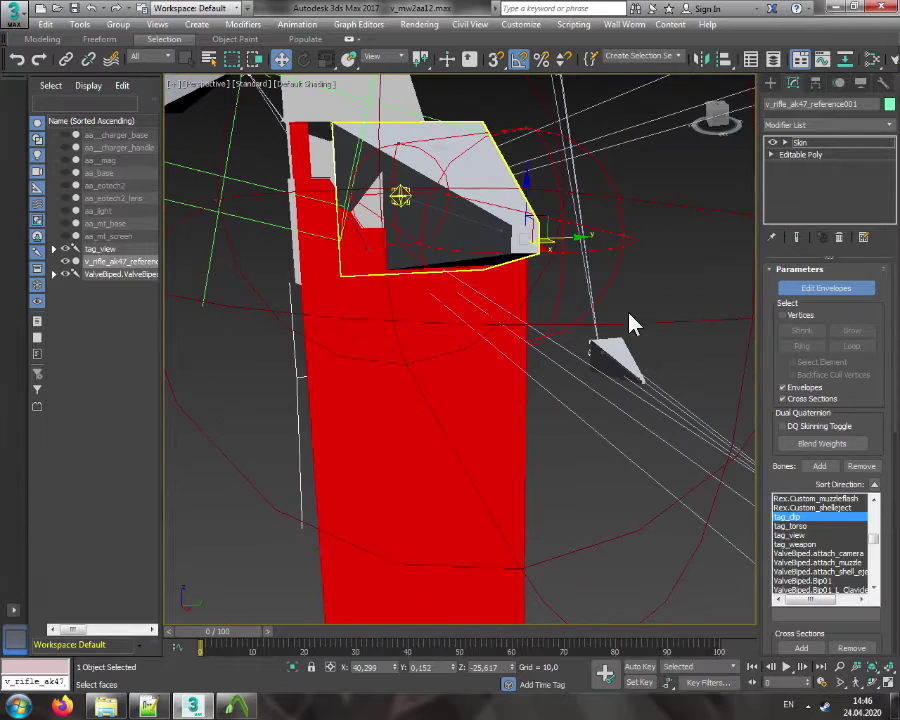
drag(871, 548, 870, 506)
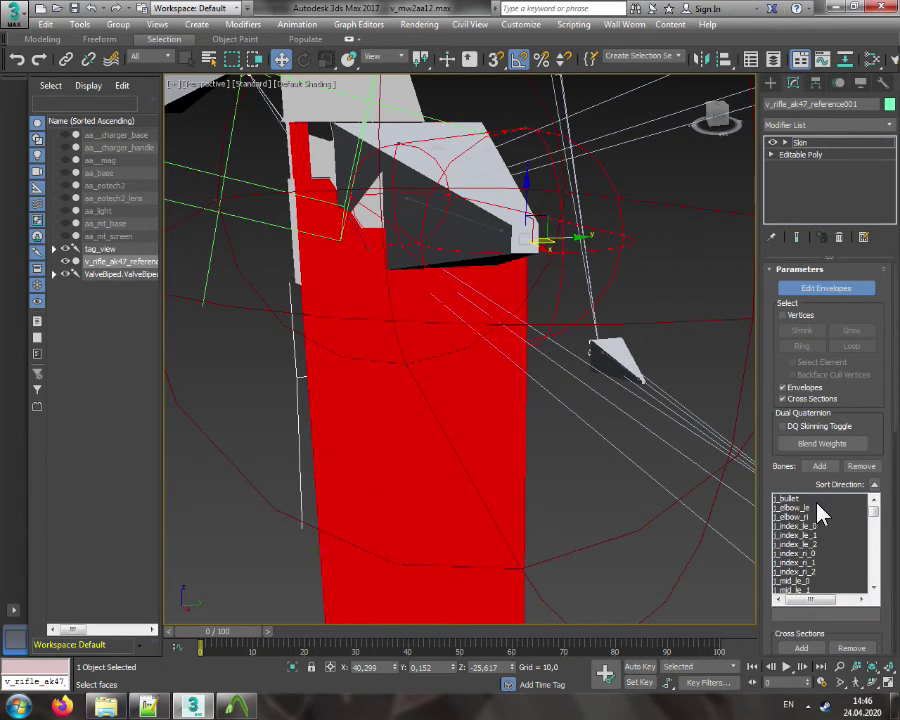
click(812, 500)
drag(721, 118, 672, 122)
alt+middle_drag(421, 423, 421, 423)
drag(722, 118, 719, 144)
scroll(433, 316, down, 4)
Reselect the tag_clip bone and examine the magazine area it controls on the whole rifle
drag(870, 512, 876, 543)
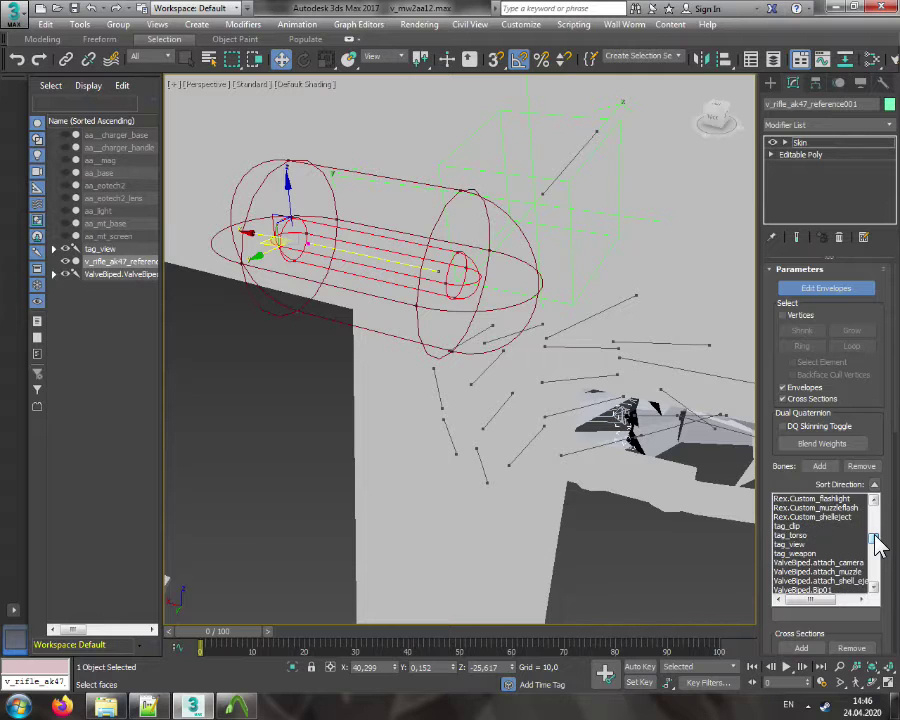
click(810, 527)
scroll(531, 462, down, 4)
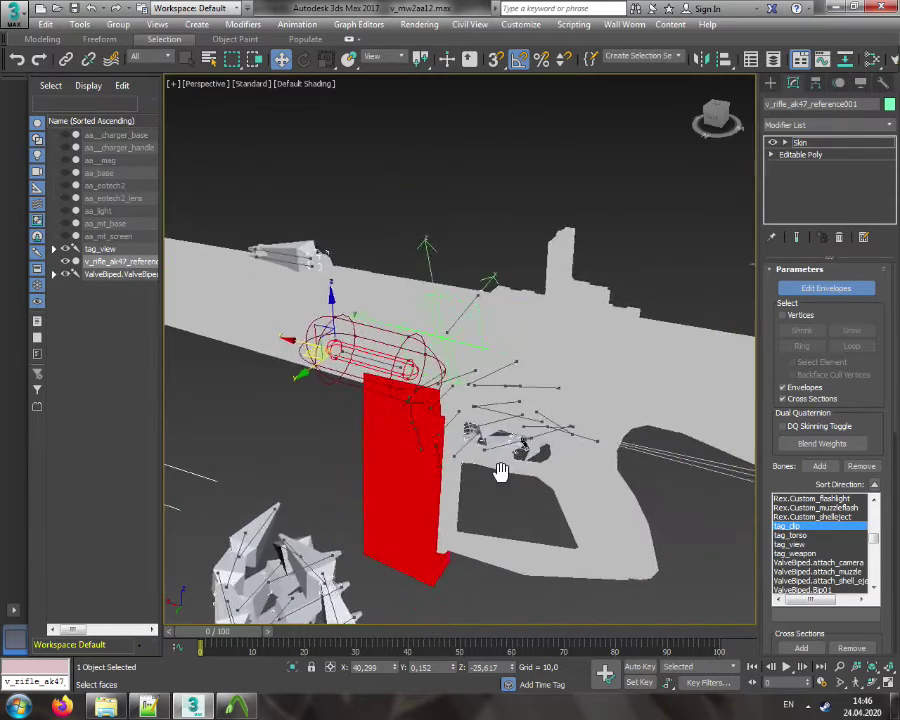
scroll(509, 478, down, 3)
alt+middle_drag(535, 493, 577, 312)
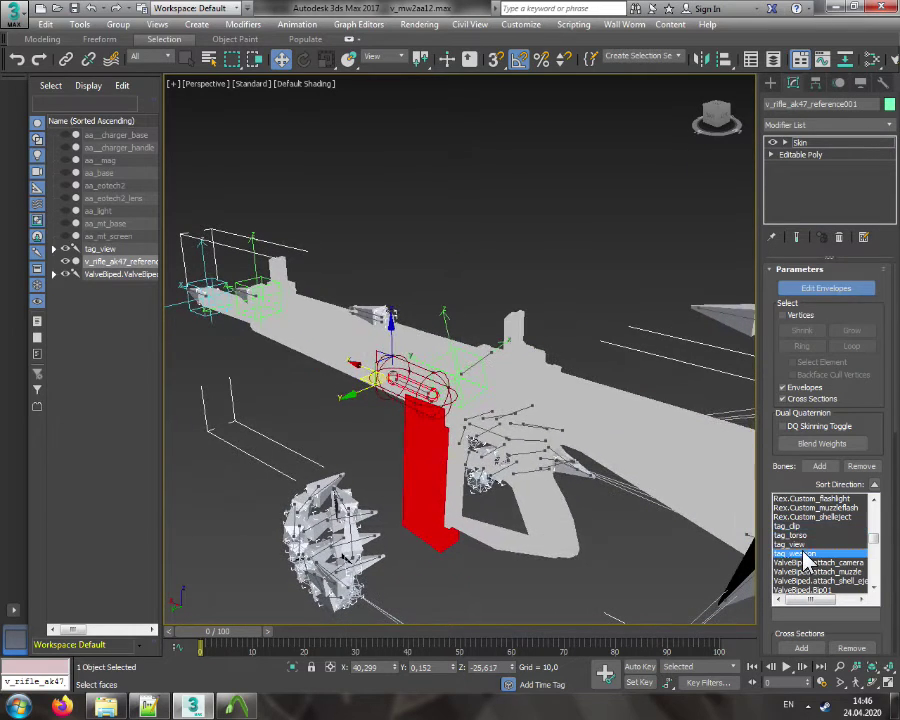
Select the tag_weapon bone, examine its weighted parts of the reference mesh, and leave envelope editing
click(795, 553)
drag(715, 118, 728, 92)
mouse_move(426, 421)
alt+middle_down()
mouse_move(420, 505)
mouse_move(405, 530)
mouse_move(412, 470)
mouse_move(422, 500)
mouse_move(426, 420)
mouse_move(466, 424)
mouse_move(426, 420)
alt+middle_up()
mouse_move(716, 118)
mouse_down()
mouse_move(710, 114)
mouse_move(716, 118)
mouse_up()
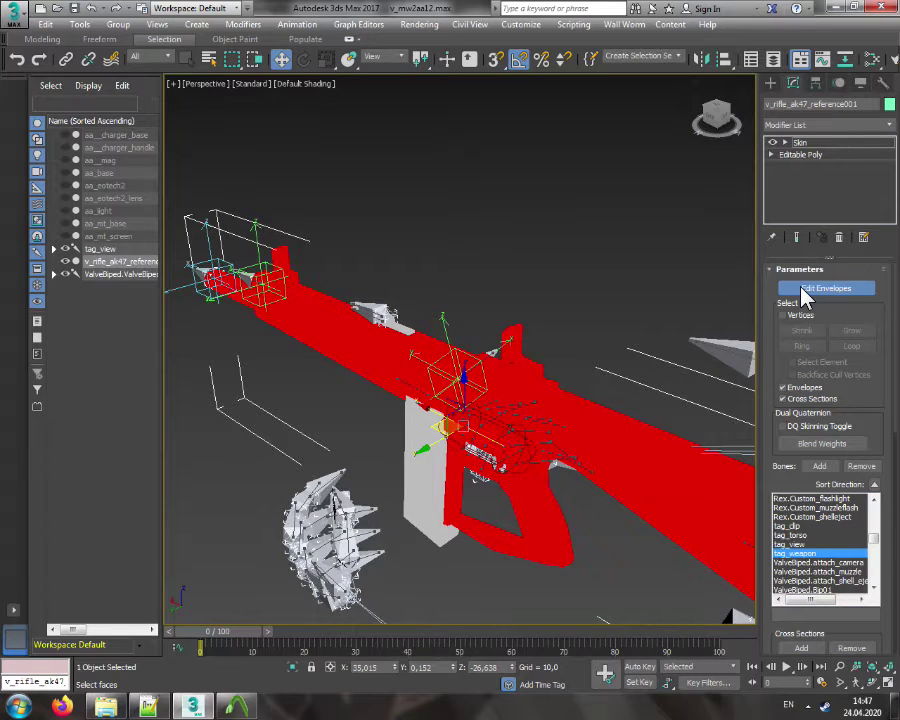
click(806, 290)
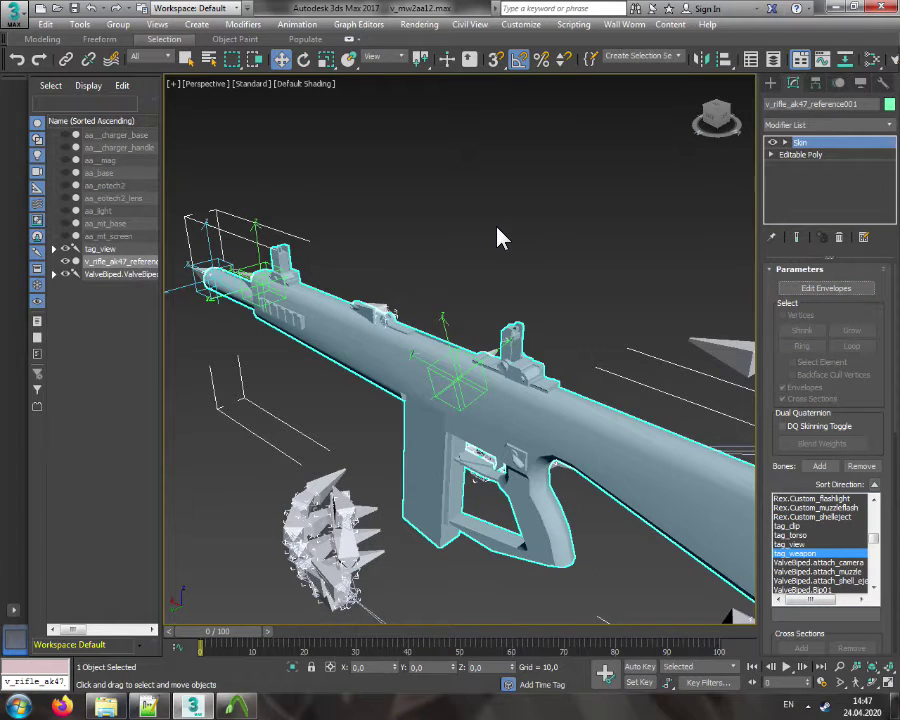
Delete the reference rifle mesh and unhide all of the AA-12 objects
key(Delete)
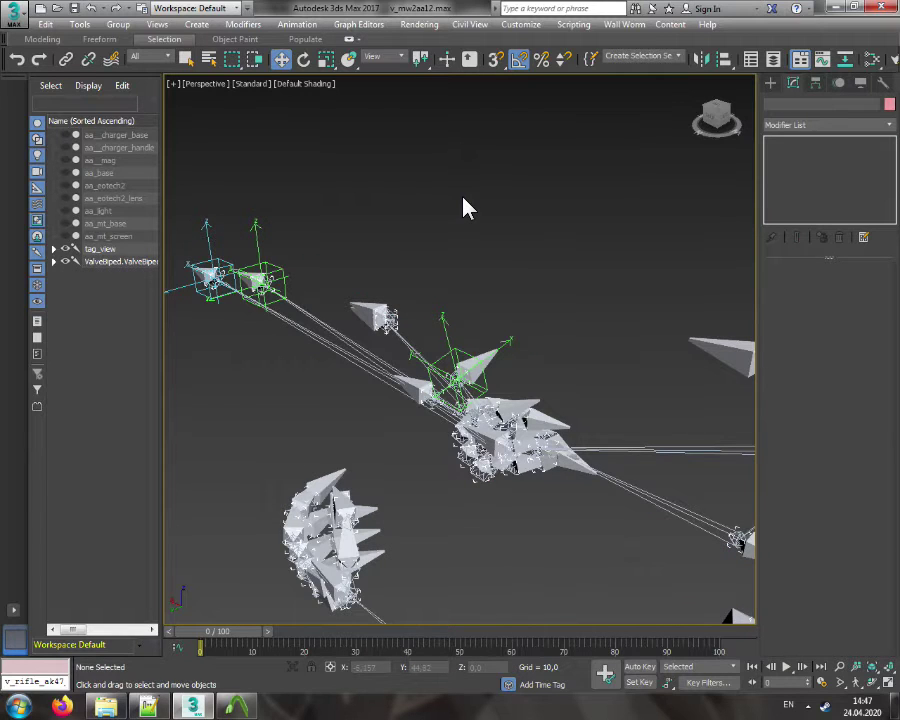
right_click(466, 207)
click(491, 157)
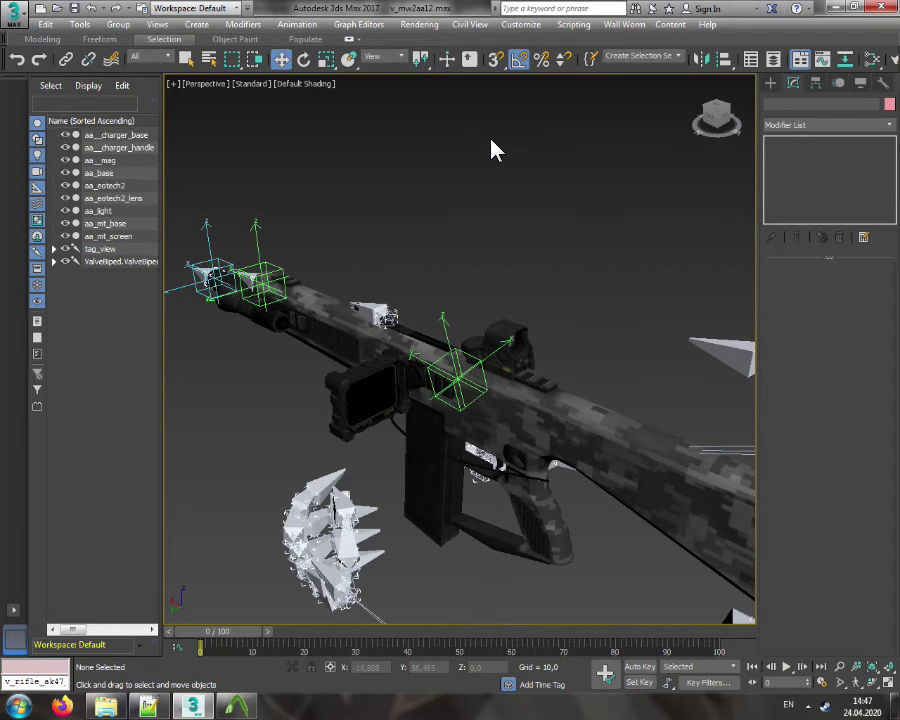
Apply one Skin modifier to the six objects from aa_base through aa_mt_screen
click(112, 173)
shift+click(116, 237)
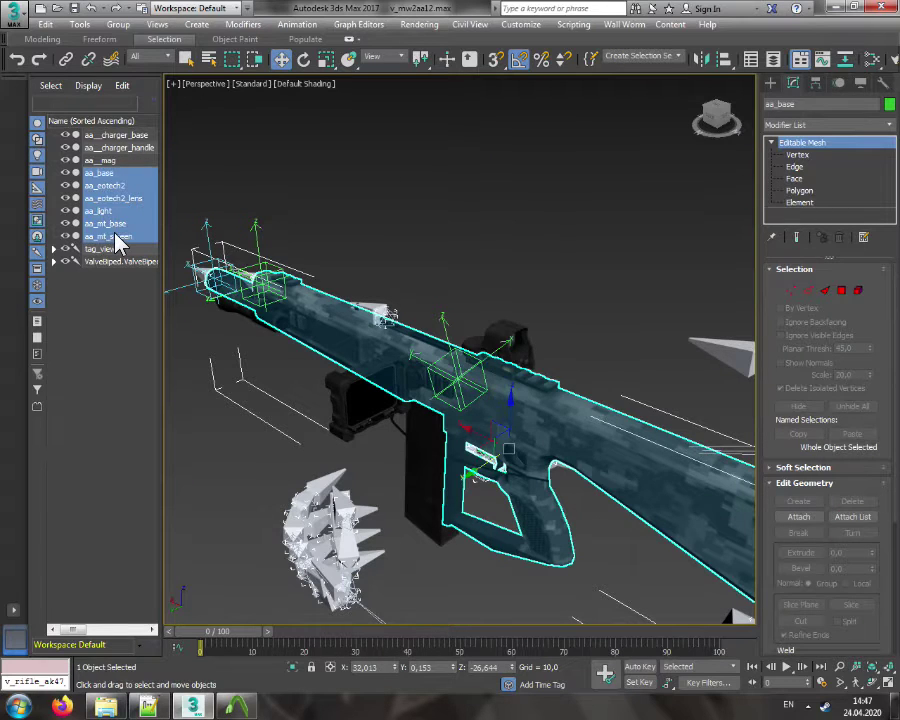
click(821, 127)
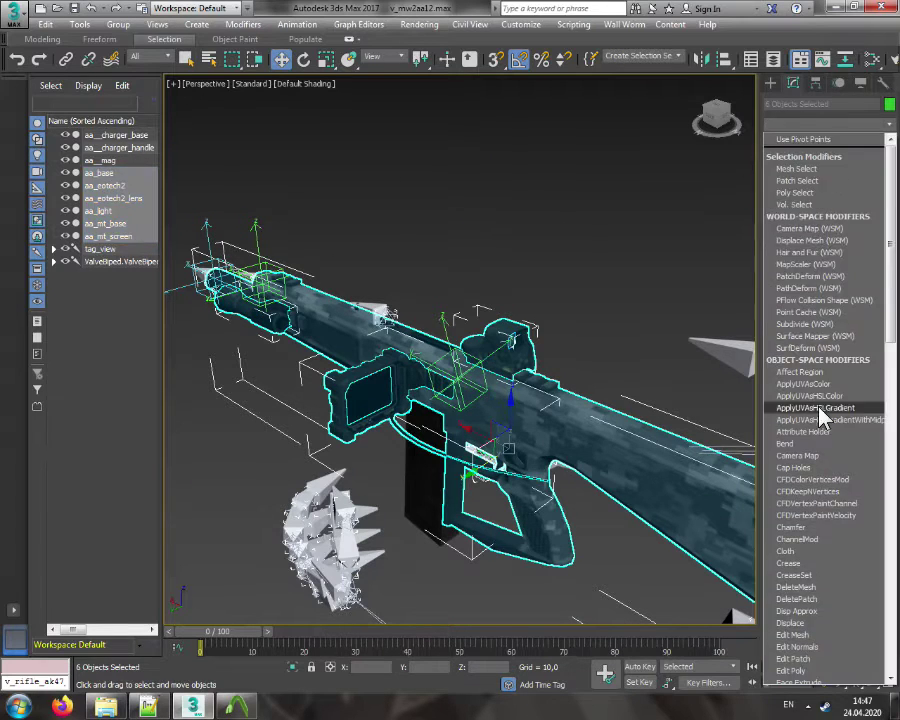
scroll(818, 412, down, 15)
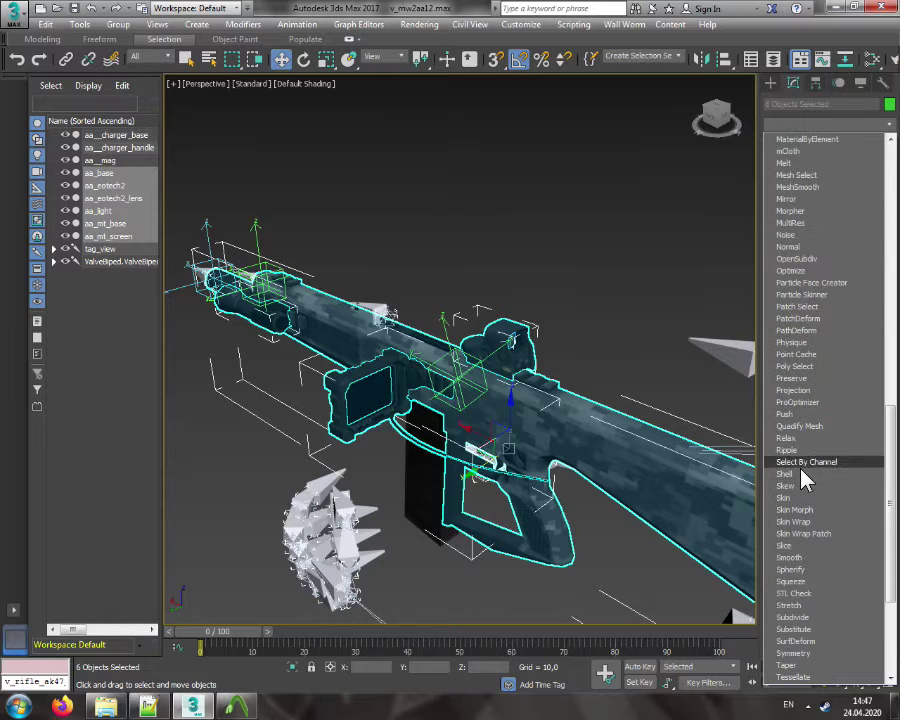
click(799, 506)
Add the tag_weapon bone from Imported Bones to the shared Skin modifier of the six rifle parts
click(819, 466)
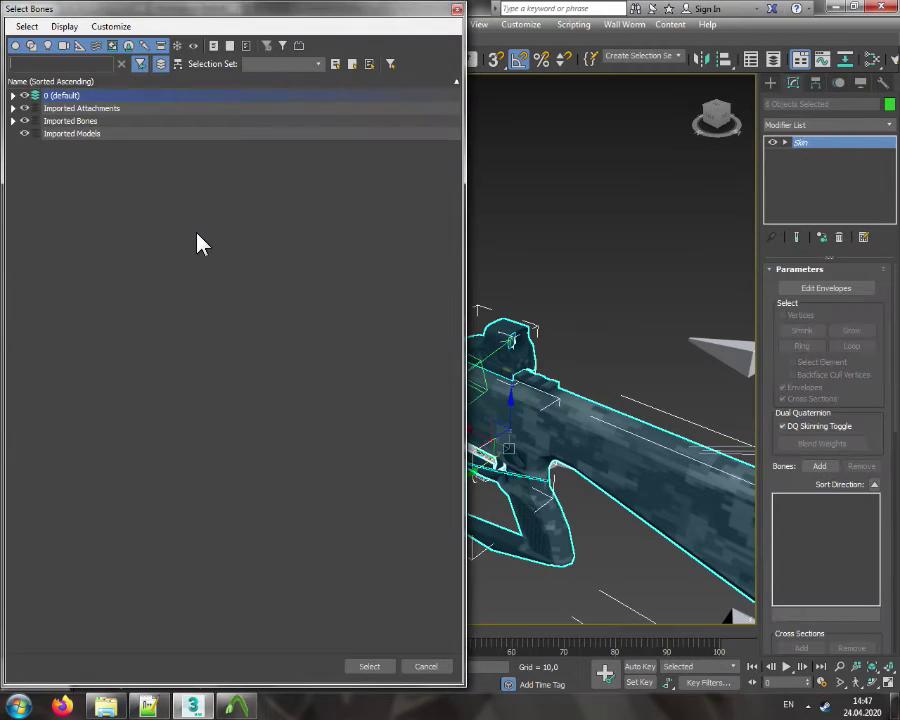
click(15, 121)
scroll(150, 320, down, 11)
scroll(150, 320, down, 1)
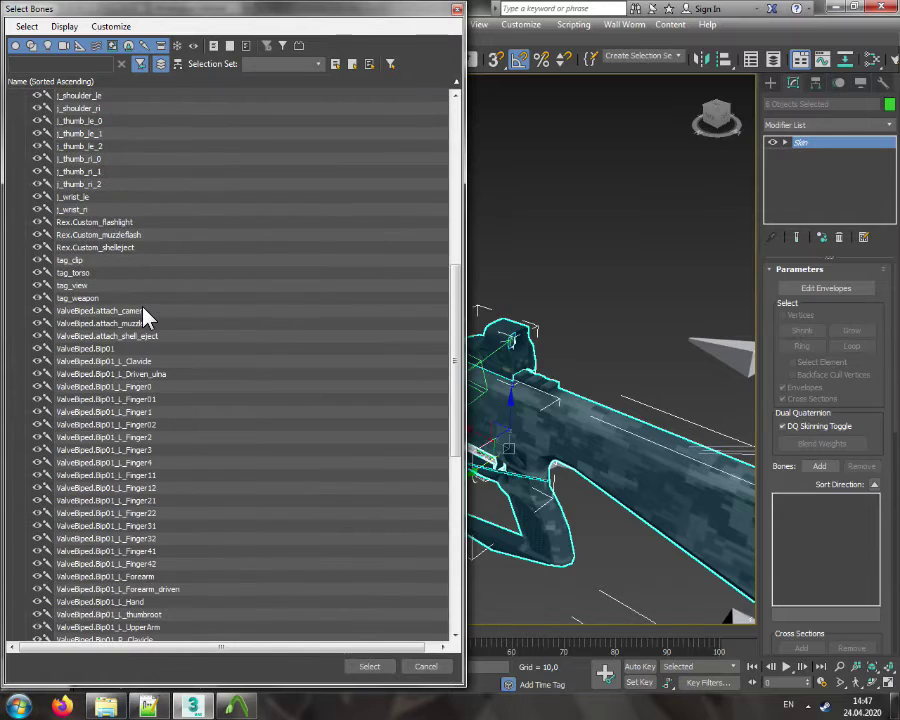
click(78, 299)
double_click(77, 300)
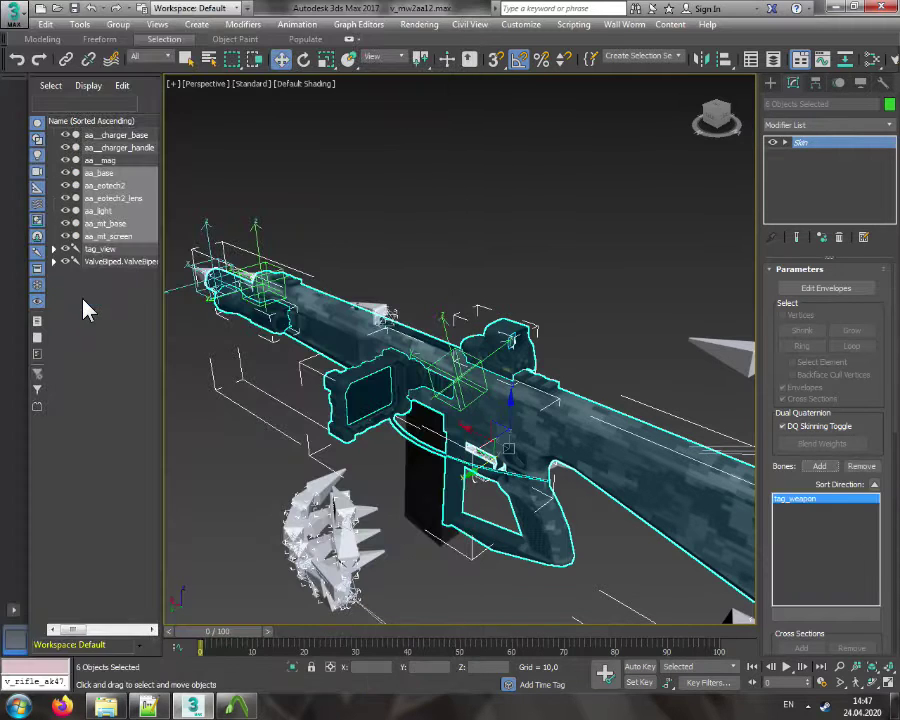
Apply a Skin modifier to the aa__mag object
click(104, 161)
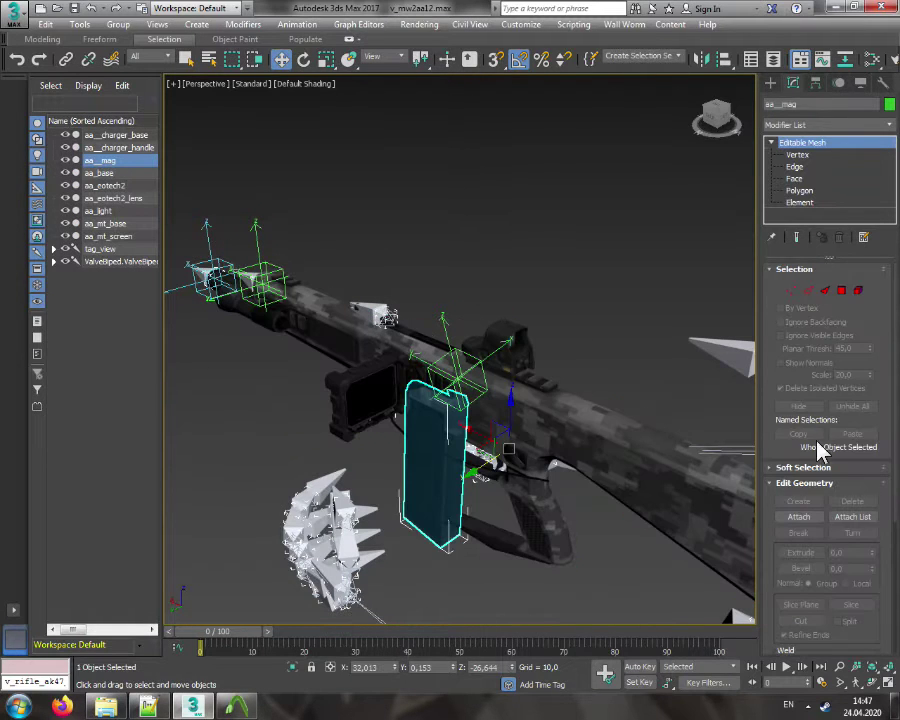
click(774, 143)
click(788, 125)
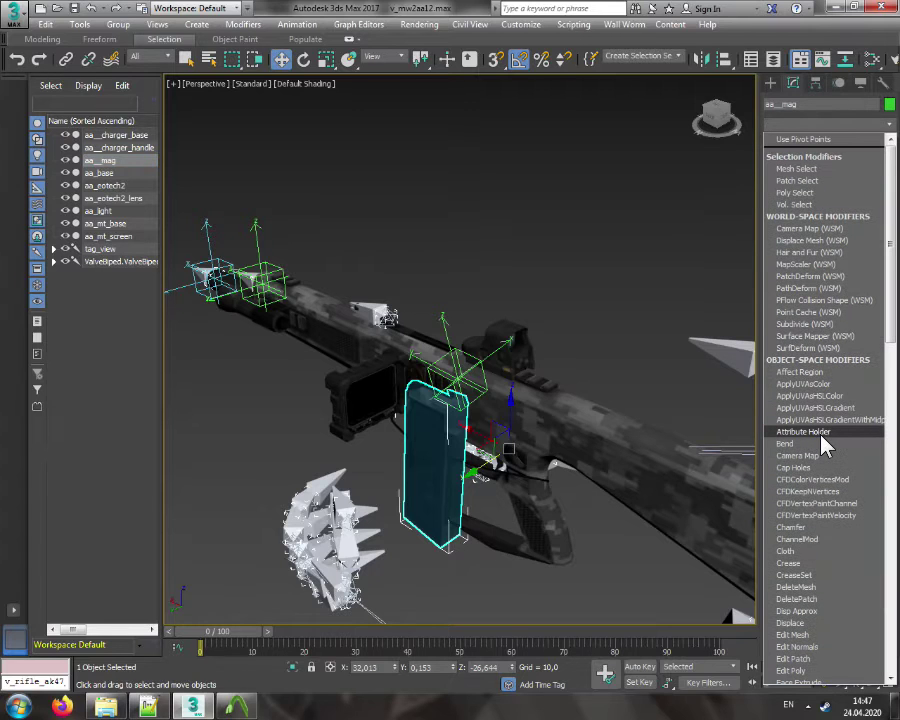
scroll(829, 450, down, 13)
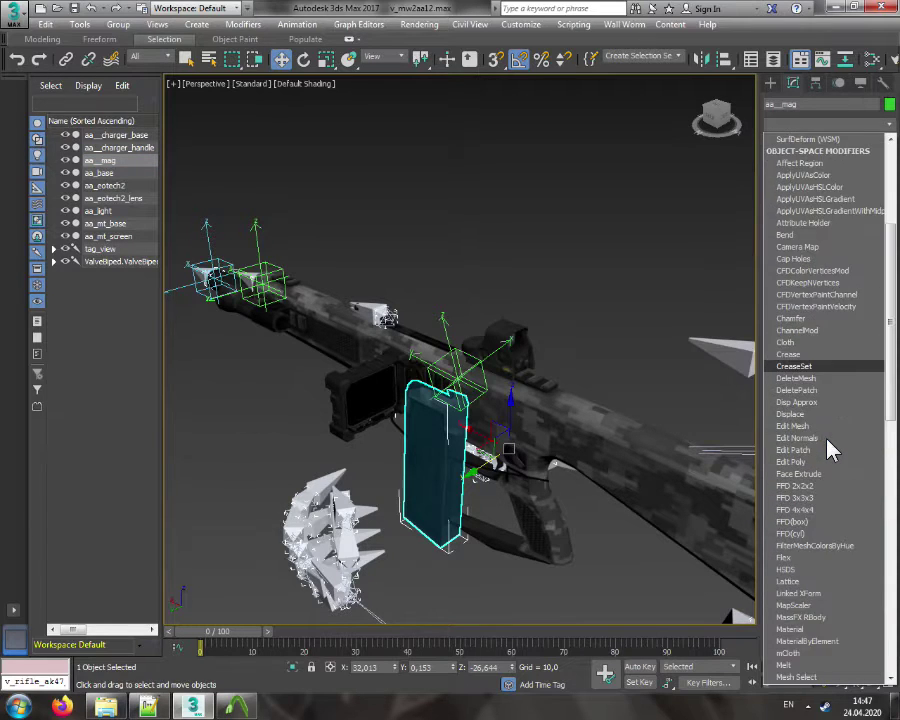
scroll(829, 450, down, 5)
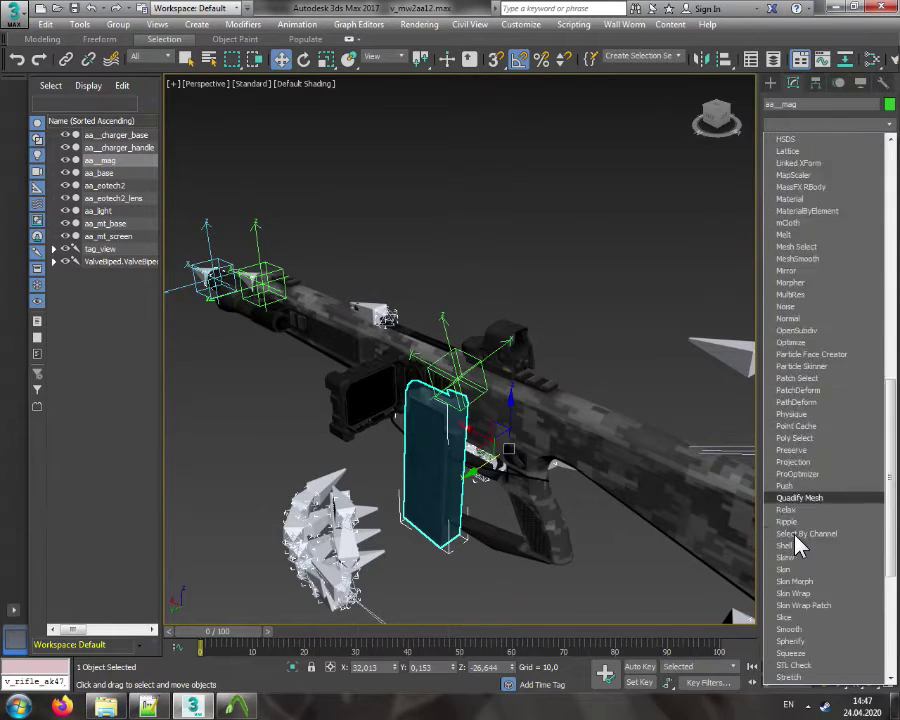
click(789, 542)
Add the j_bullet and tag_clip bones to the magazine's Skin modifier
click(819, 466)
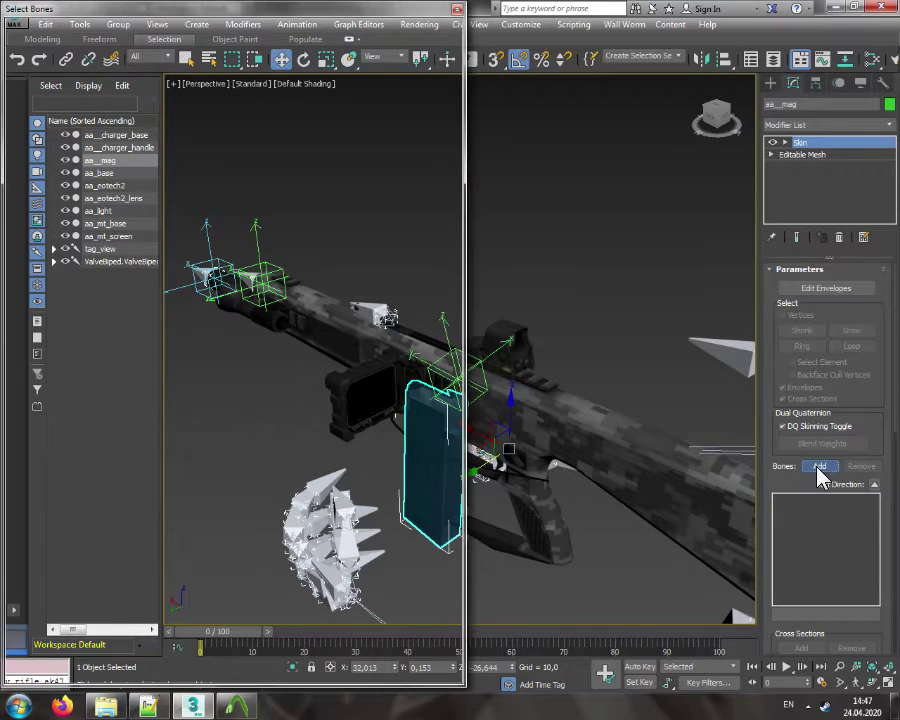
click(13, 121)
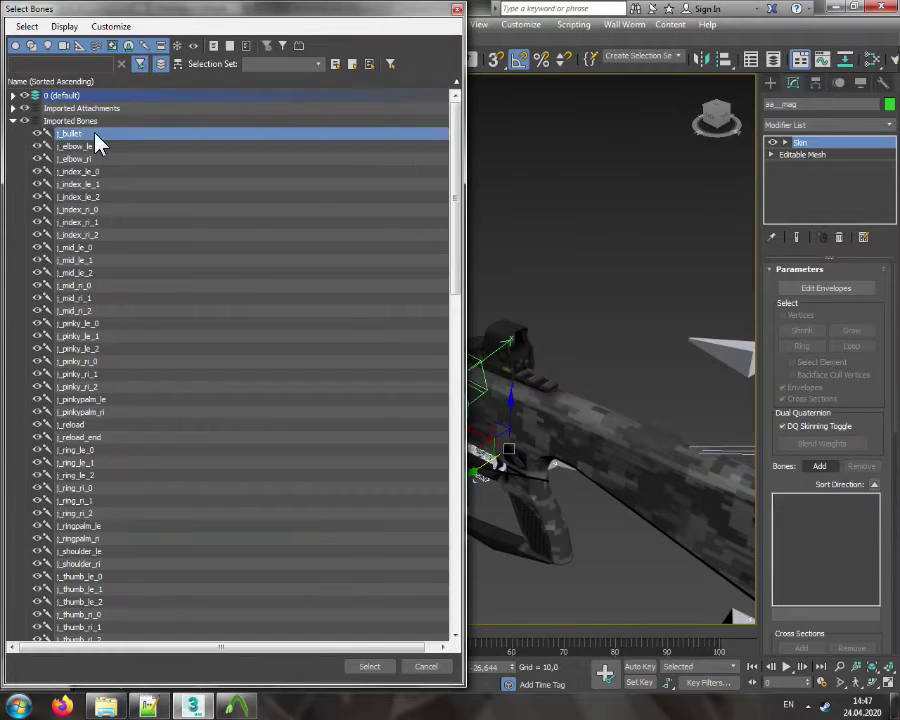
double_click(80, 136)
click(812, 467)
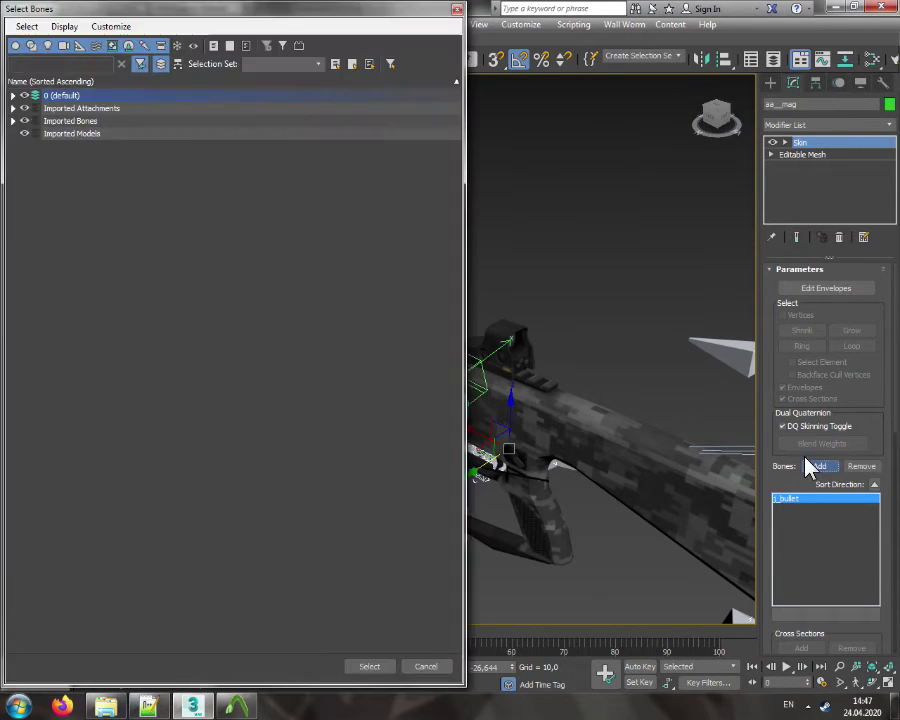
click(14, 121)
double_click(76, 476)
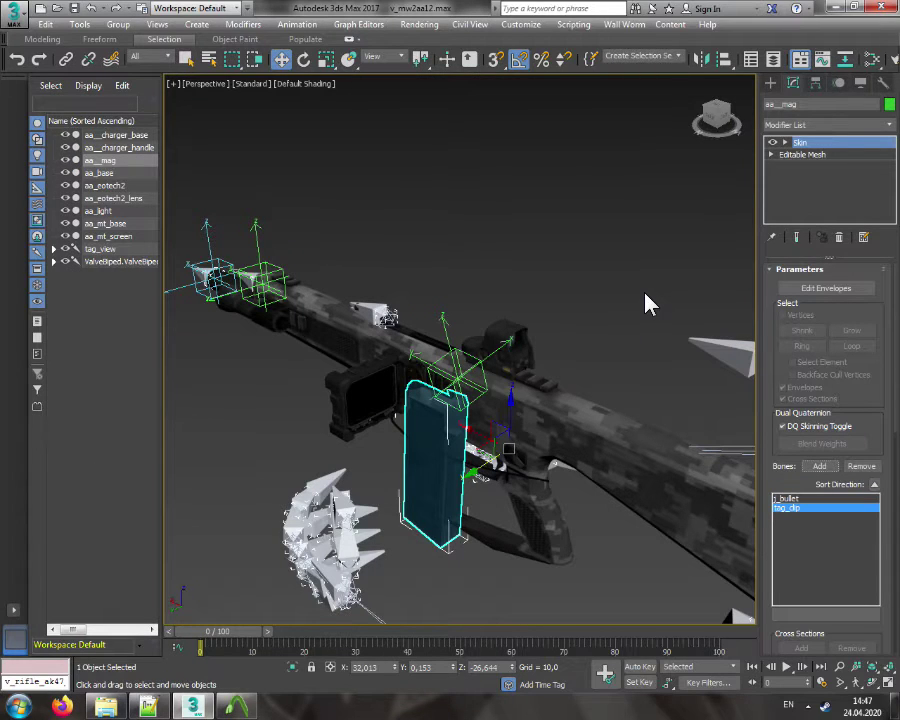
Apply a Skin modifier to the aa__charger_handle object
click(115, 147)
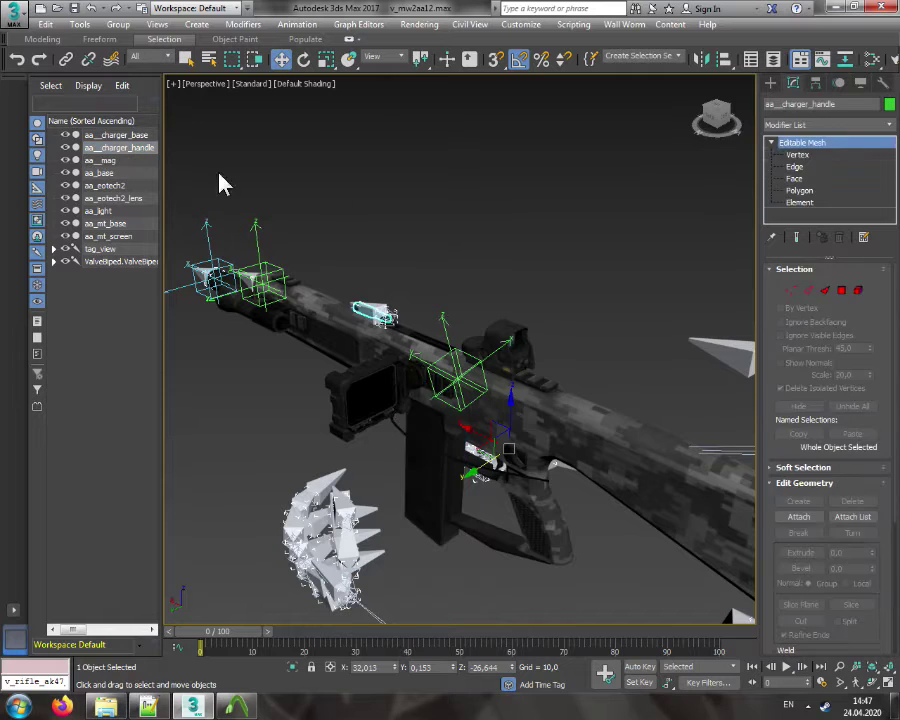
click(795, 126)
scroll(813, 402, down, 12)
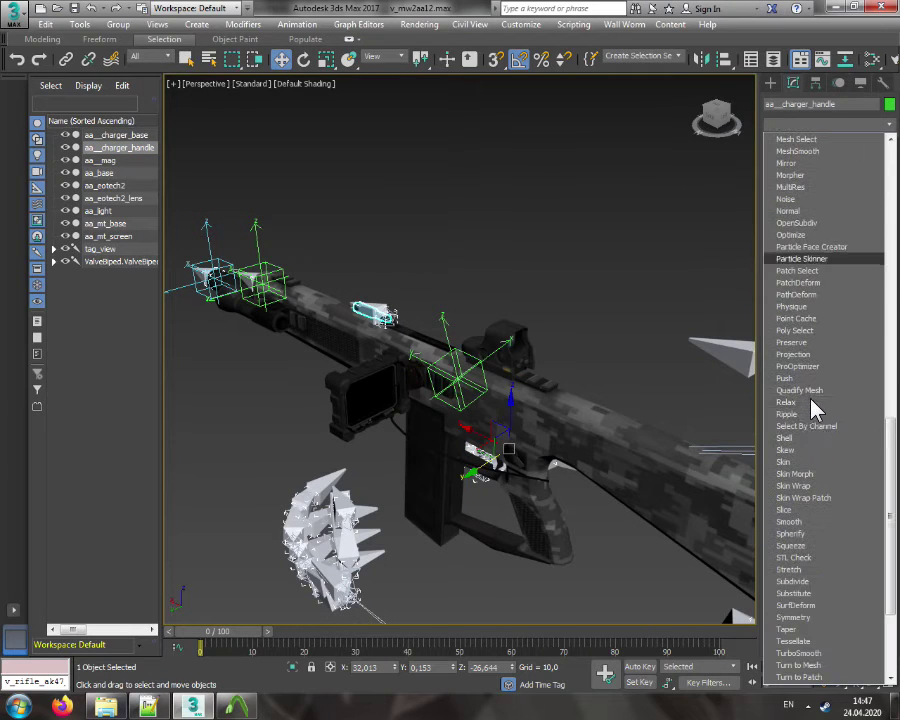
click(785, 462)
click(819, 466)
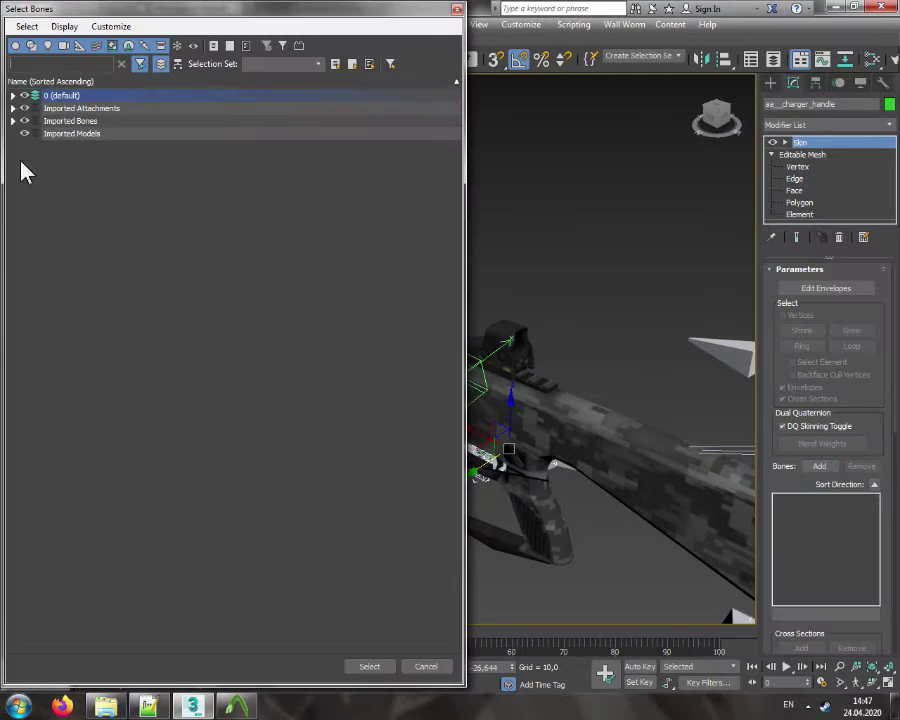
click(12, 121)
double_click(97, 427)
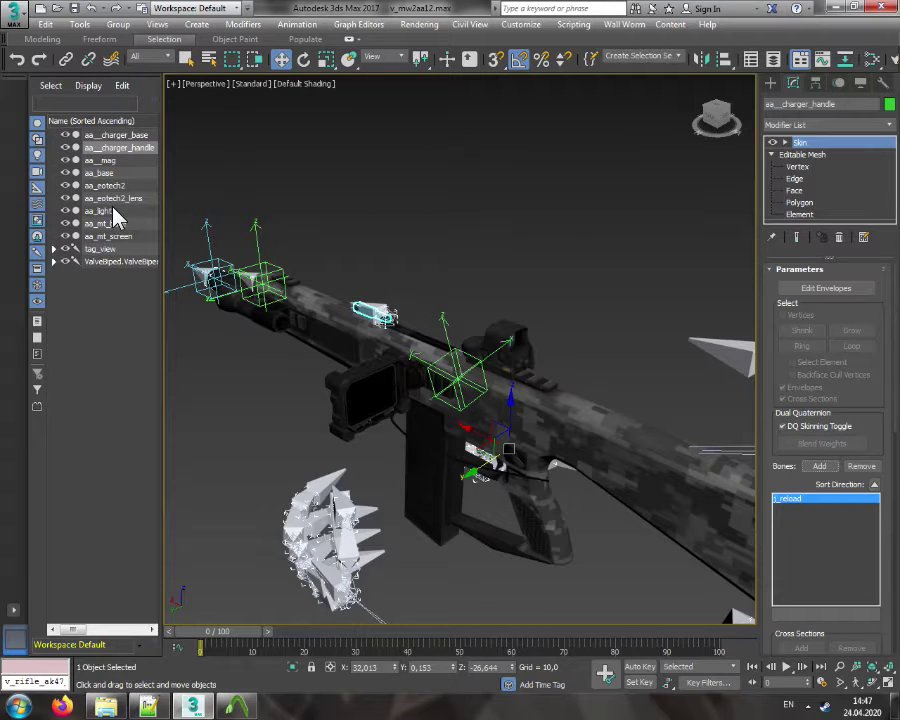
click(861, 466)
Add the j_reload_end bone to the charger handle's Skin modifier
click(819, 466)
click(12, 121)
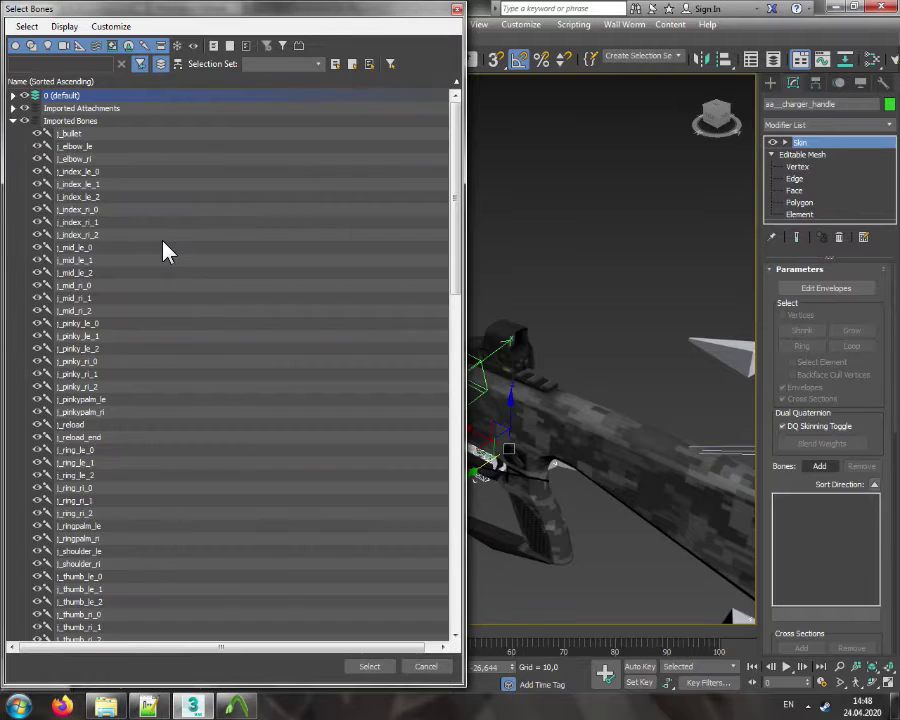
double_click(106, 438)
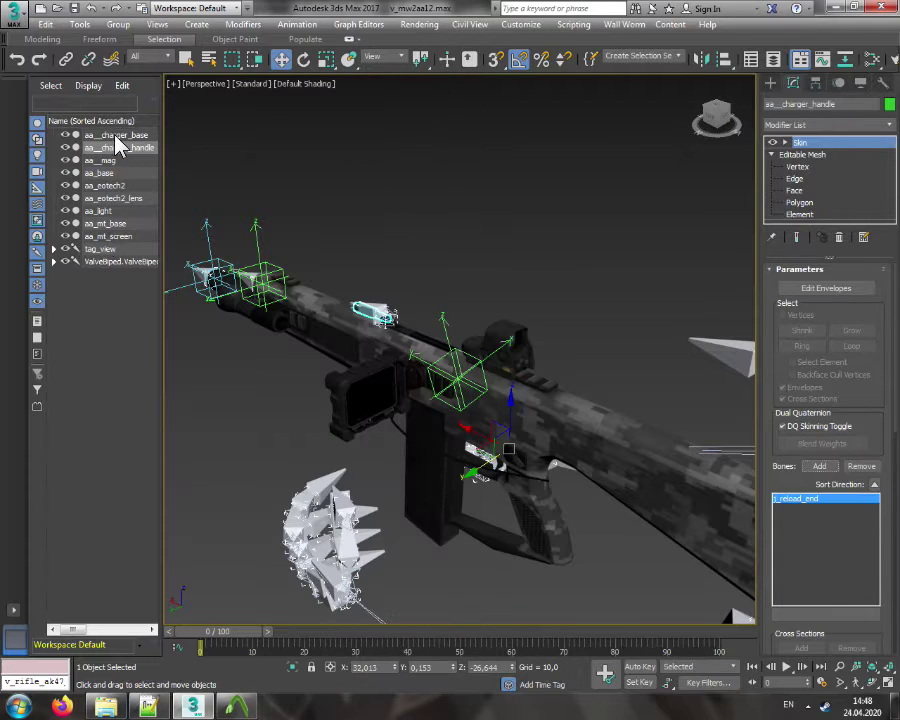
Apply a Skin modifier to aa__charger_base and add the j_reload bone to it
click(115, 135)
click(826, 124)
scroll(812, 440, down, 15)
click(786, 534)
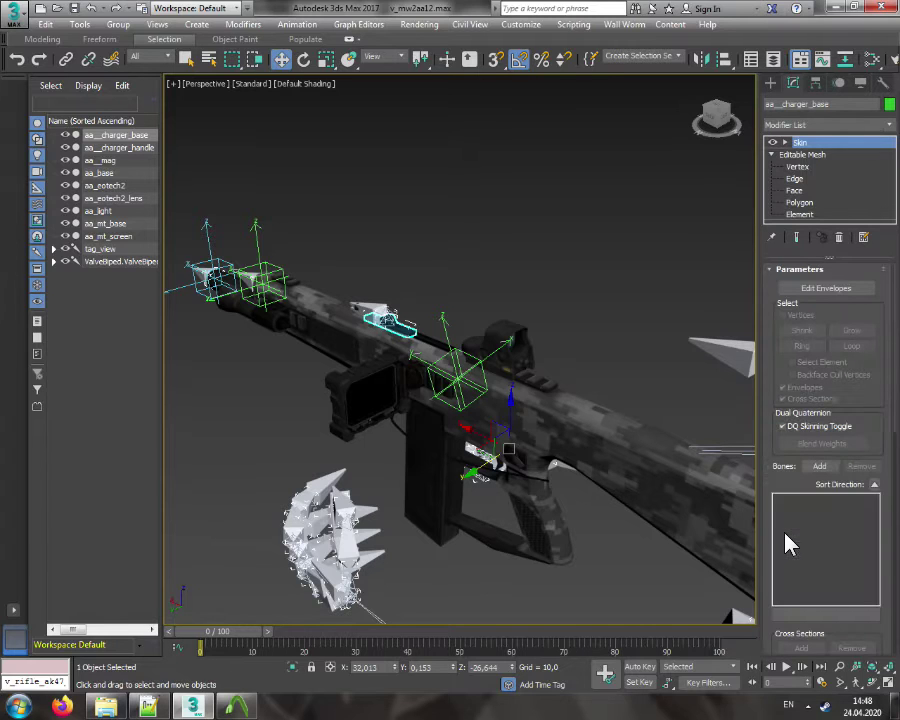
click(819, 466)
click(12, 120)
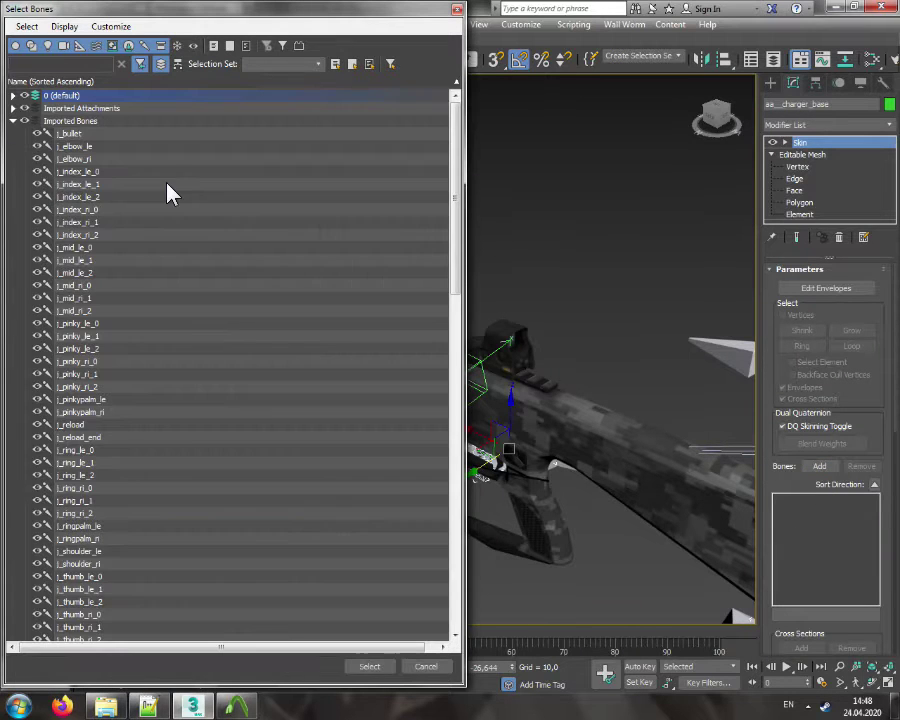
double_click(86, 426)
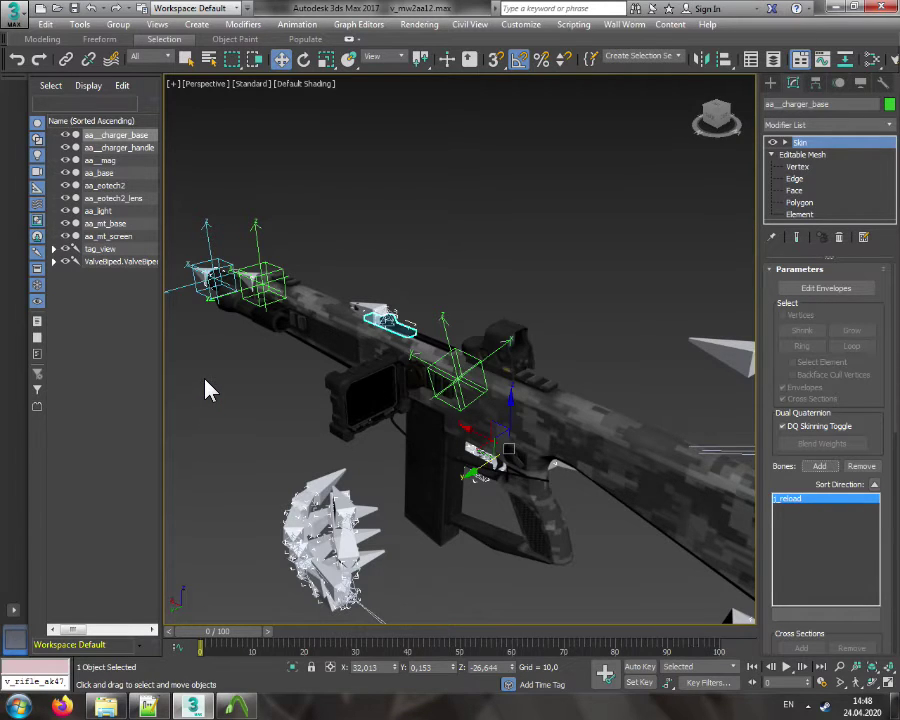
Hide every object except aa__mag and examine the magazine's upper end with its cartridge
click(418, 486)
scroll(431, 474, up, 5)
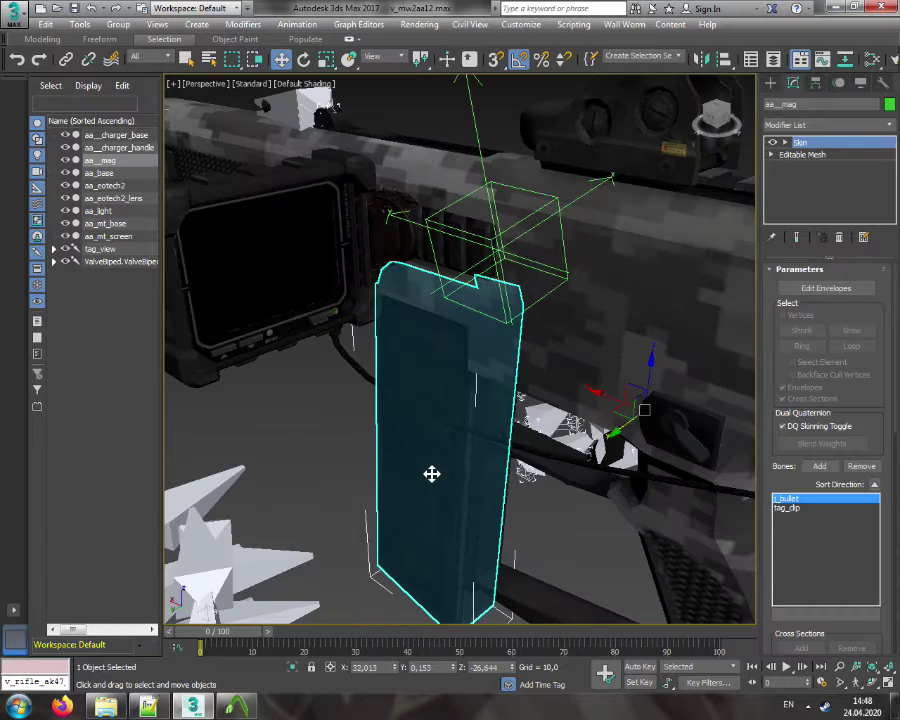
right_click(425, 463)
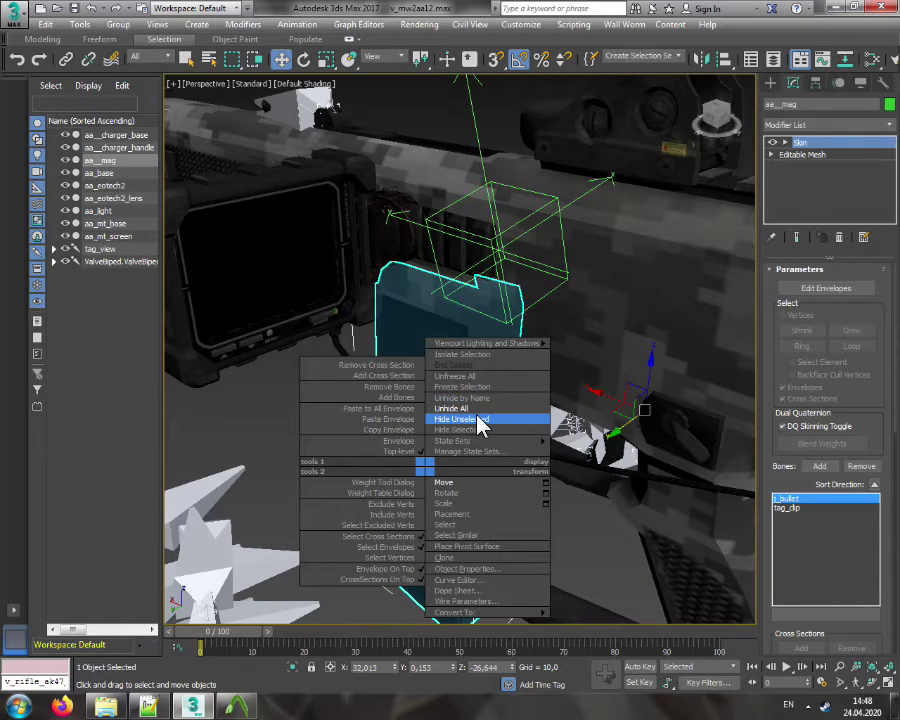
click(478, 420)
click(583, 292)
drag(713, 115, 680, 115)
alt+middle_drag(459, 360, 485, 365)
alt+middle_drag(459, 250, 467, 247)
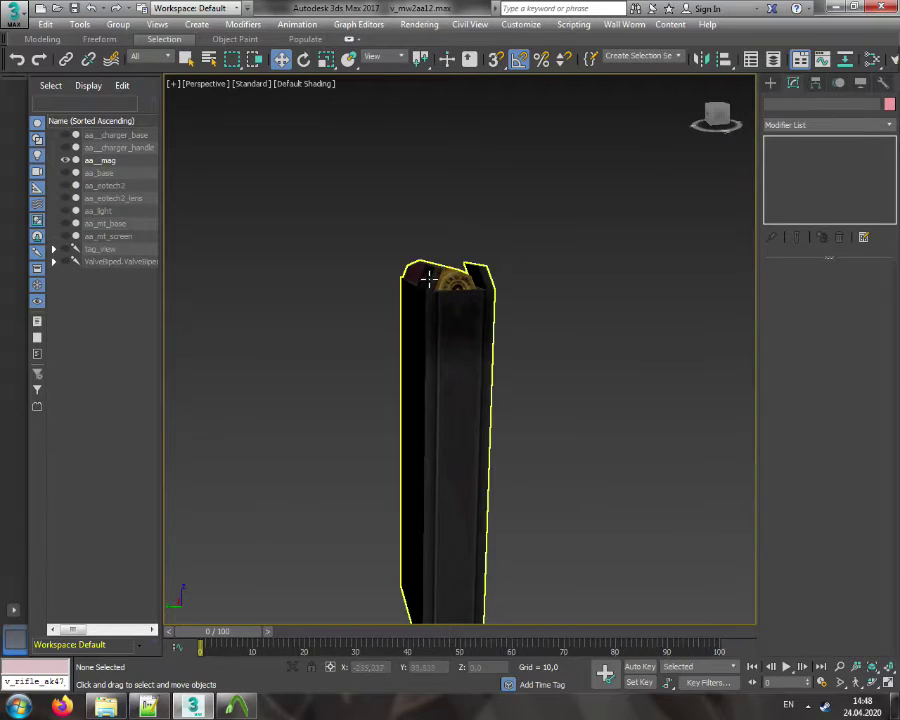
Start envelope editing on aa__mag's Skin modifier and enable vertex selection by whole element
drag(716, 118, 714, 115)
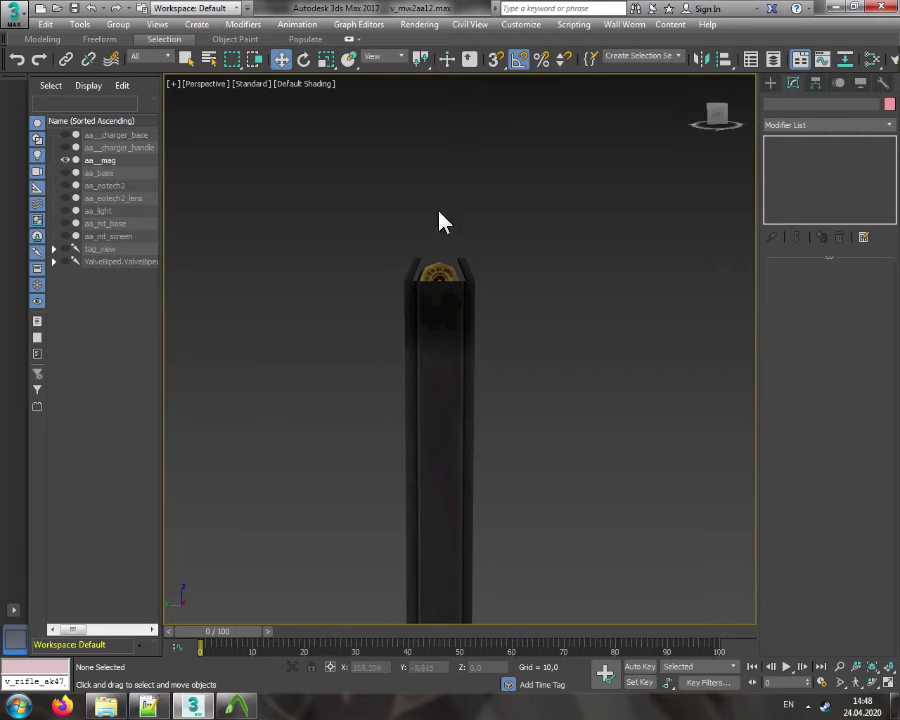
drag(713, 115, 716, 118)
alt+middle_drag(460, 350, 420, 315)
drag(716, 119, 707, 128)
click(422, 291)
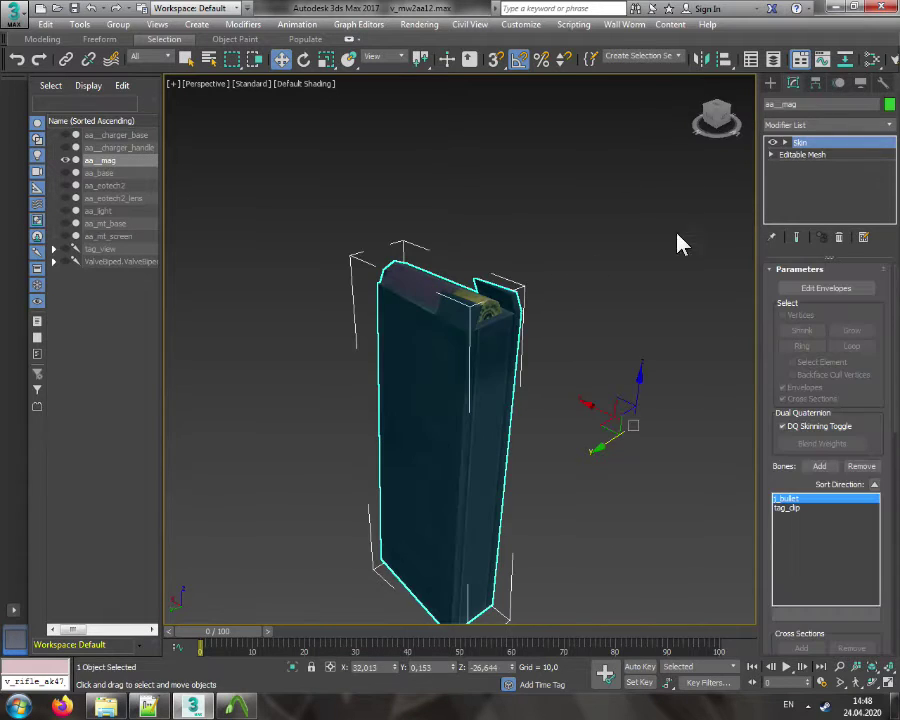
click(825, 291)
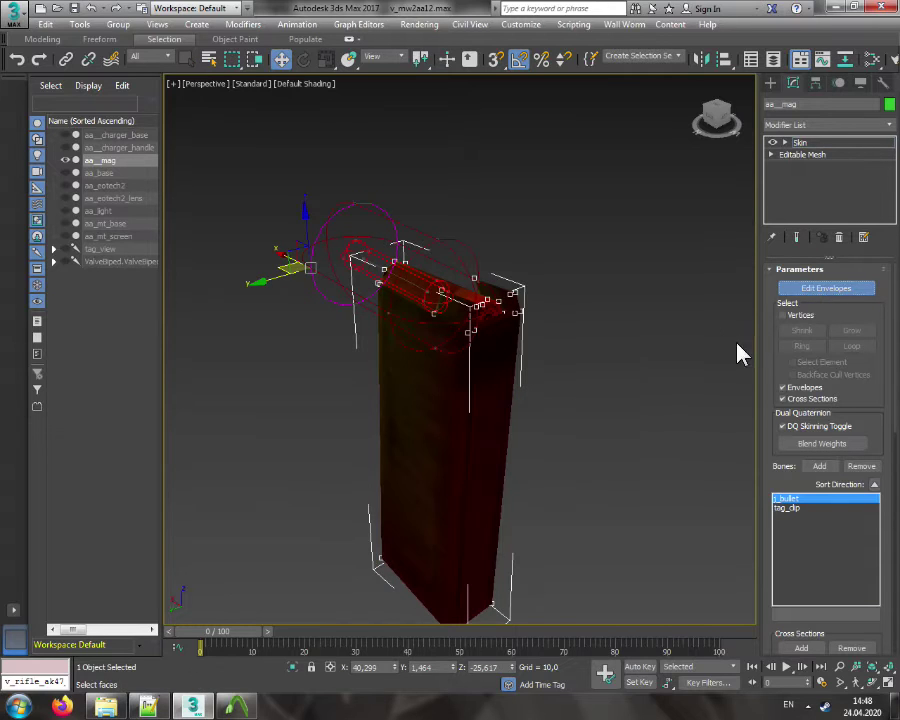
click(783, 315)
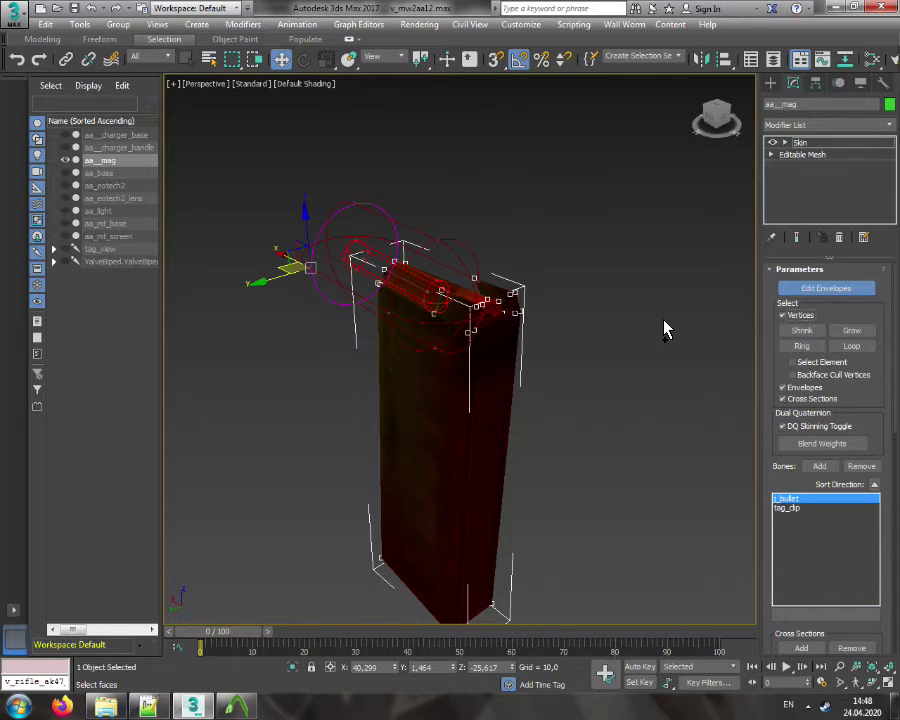
click(805, 362)
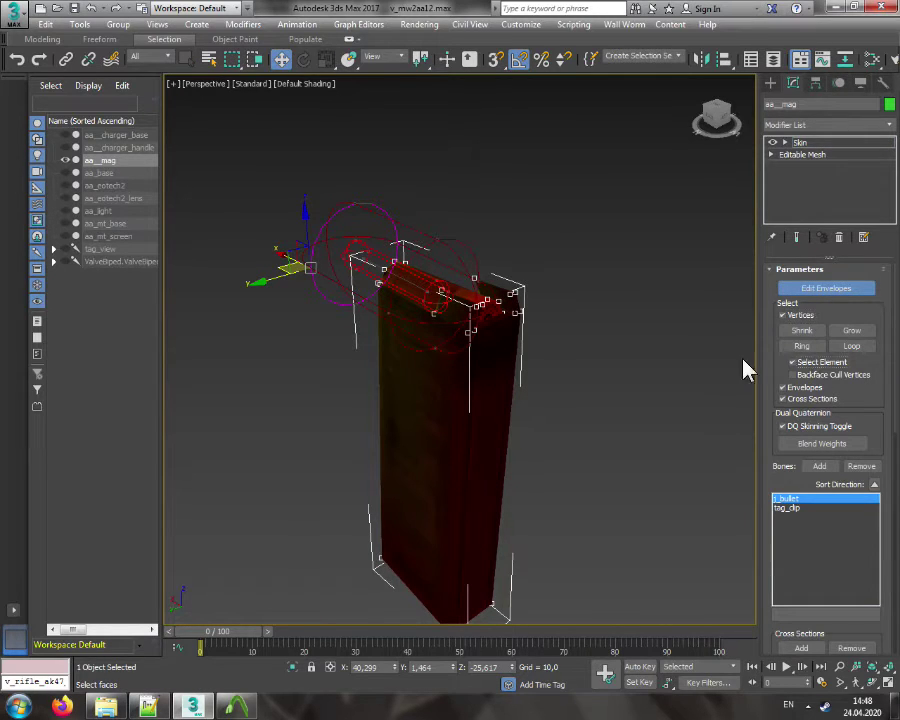
Weight the magazine body's vertices to the tag_clip bone with a value of 1 using the Weight Tool
click(802, 508)
drag(894, 415, 890, 560)
click(786, 538)
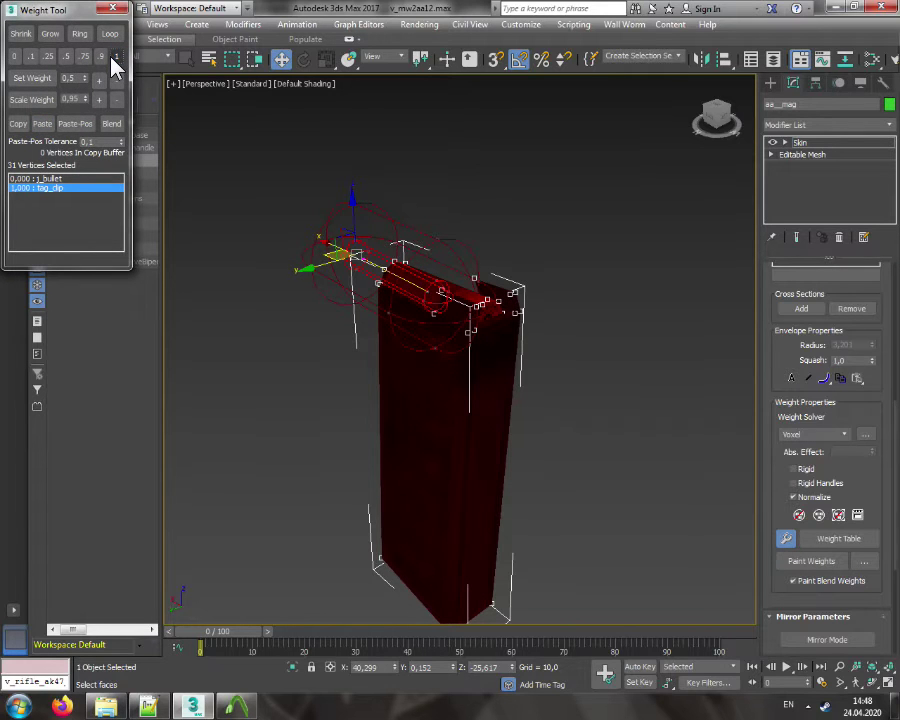
drag(893, 419, 889, 362)
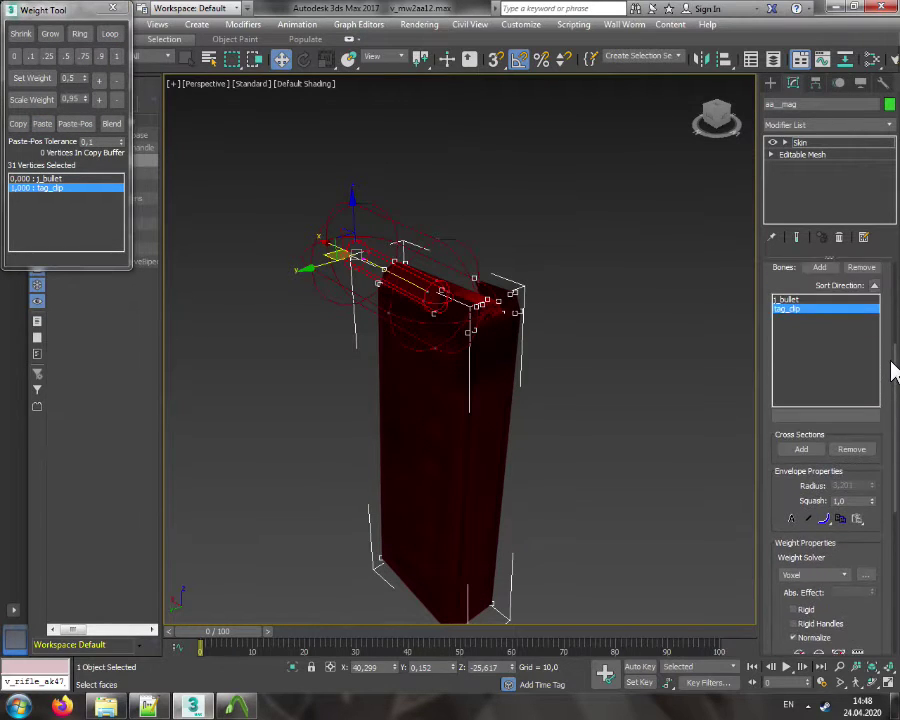
Weight the cartridge element's vertices to the j_bullet bone with a value of 1 and end envelope editing
click(790, 300)
click(489, 301)
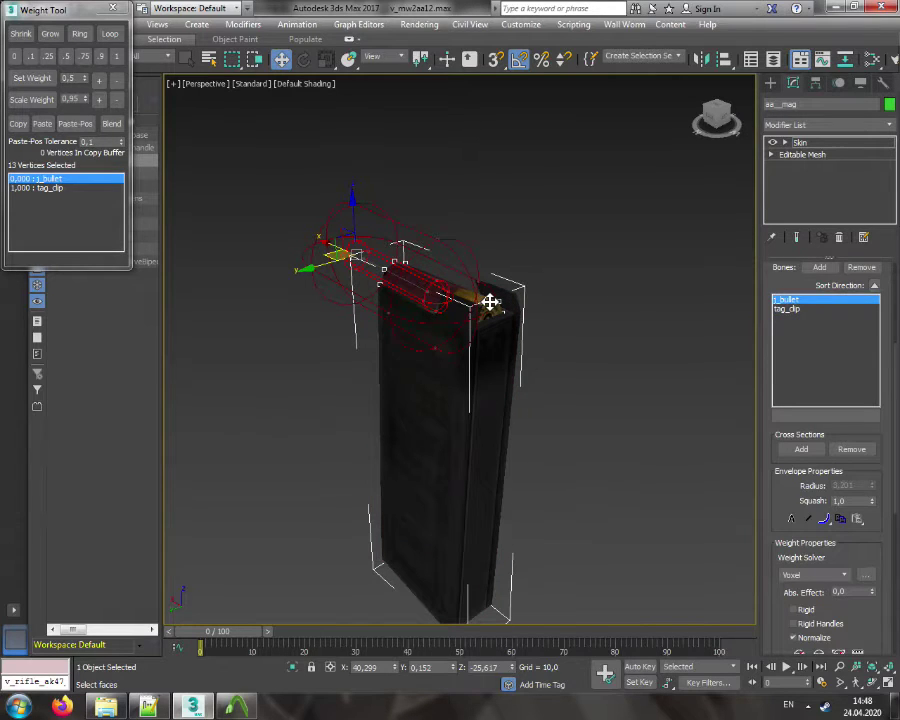
click(115, 57)
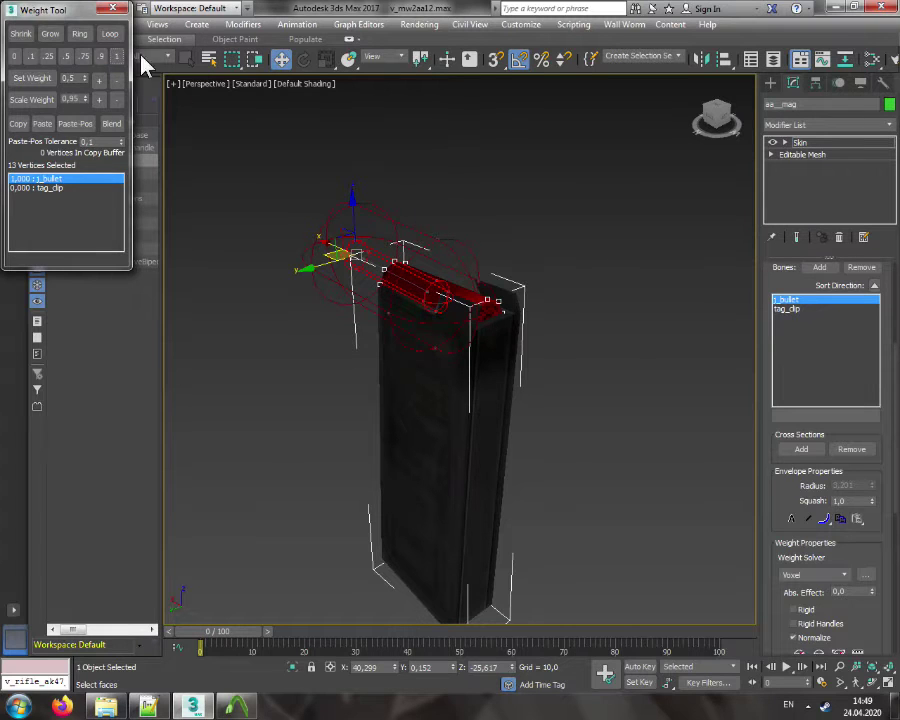
click(113, 9)
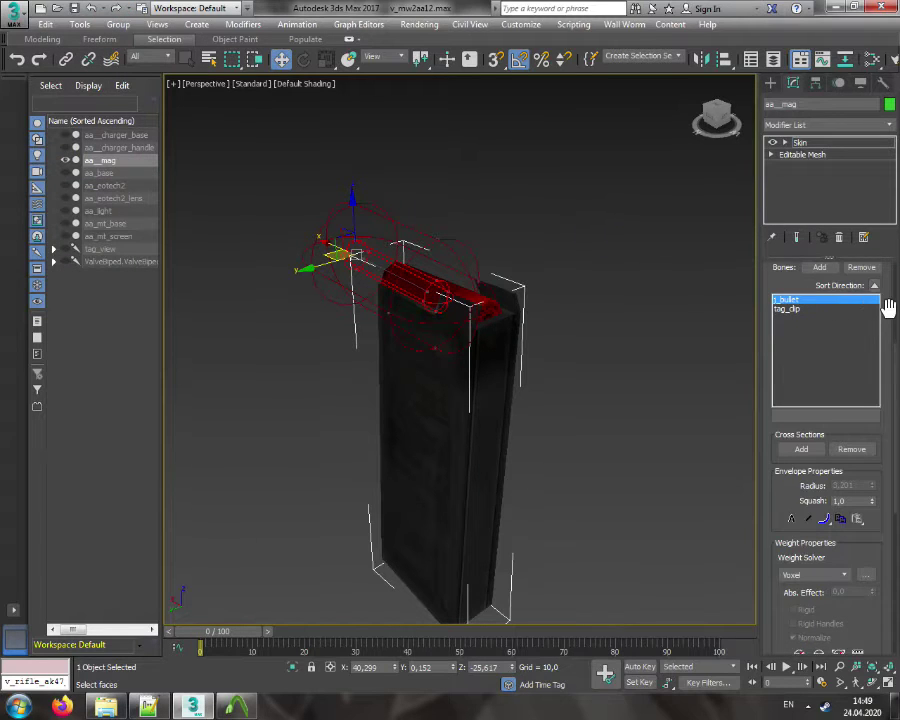
scroll(886, 301, up, 5)
click(806, 287)
click(557, 258)
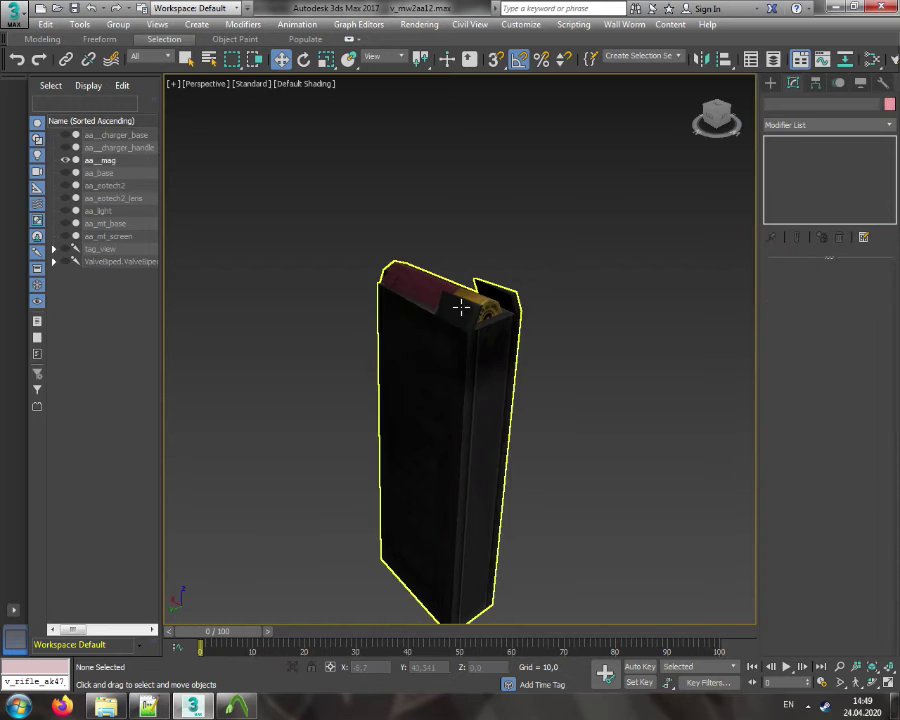
Unhide all objects so the complete weapon and skeleton are displayed
middle_drag(388, 225, 370, 196)
right_click(370, 196)
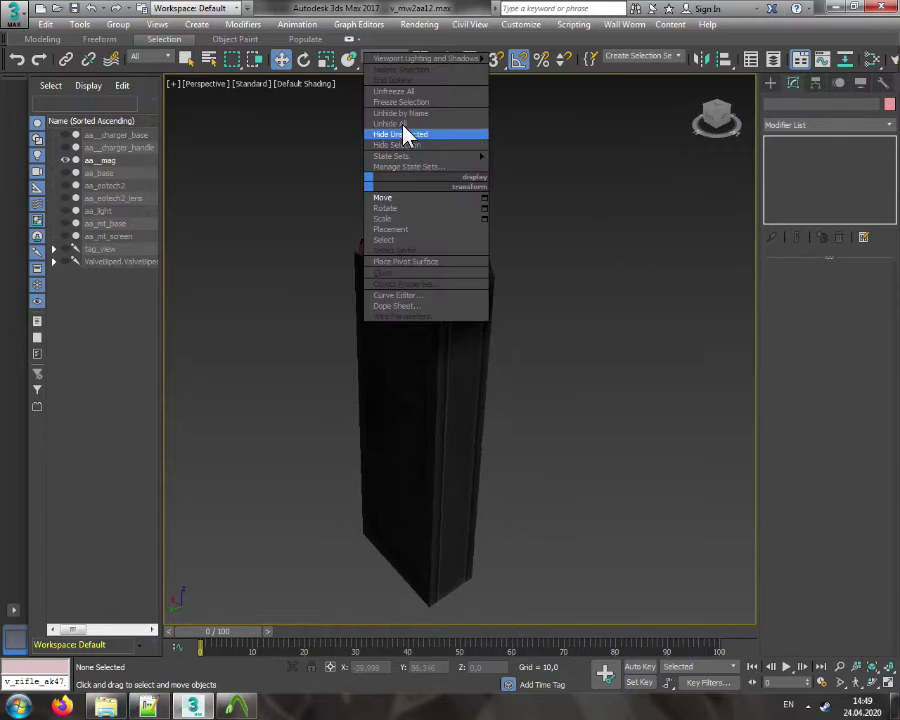
click(402, 134)
scroll(444, 306, down, 5)
middle_drag(528, 218, 528, 236)
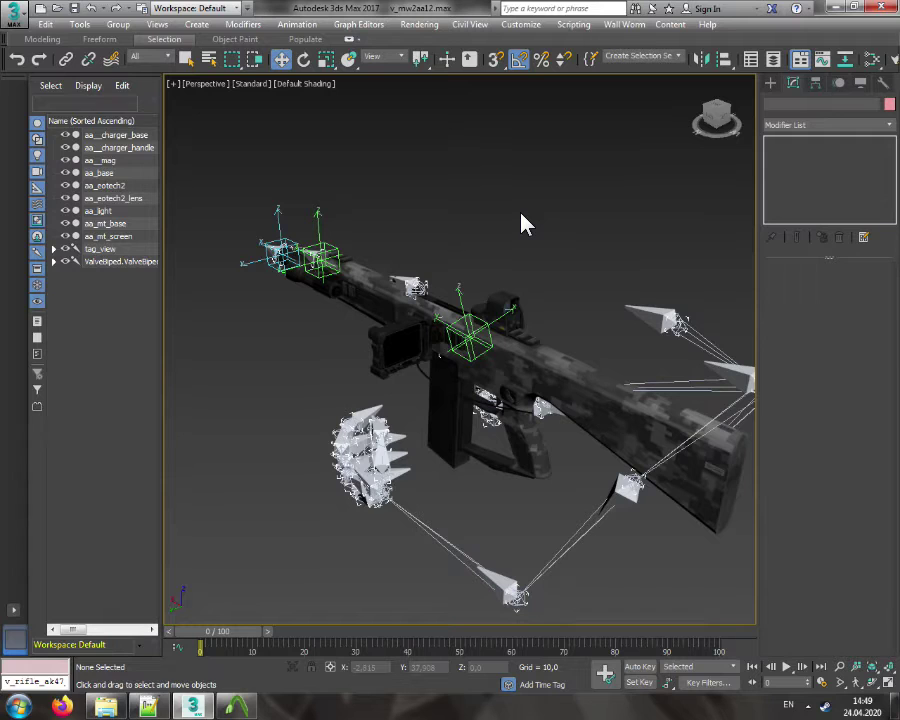
Open the Wall Worm DMX/SMD/VTA exporter for the scene
click(612, 26)
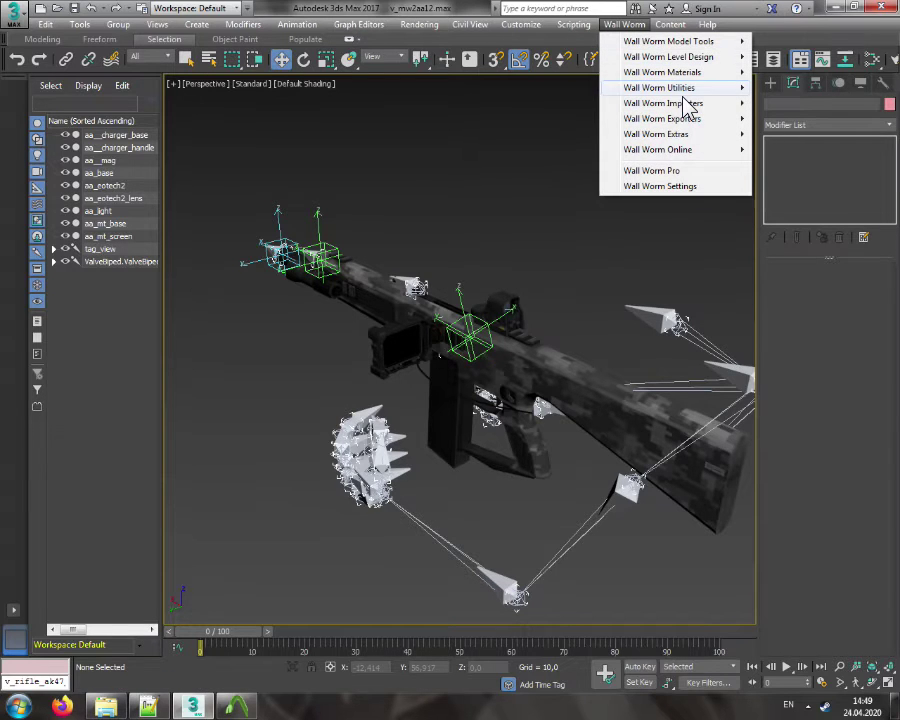
mouse_move(688, 108)
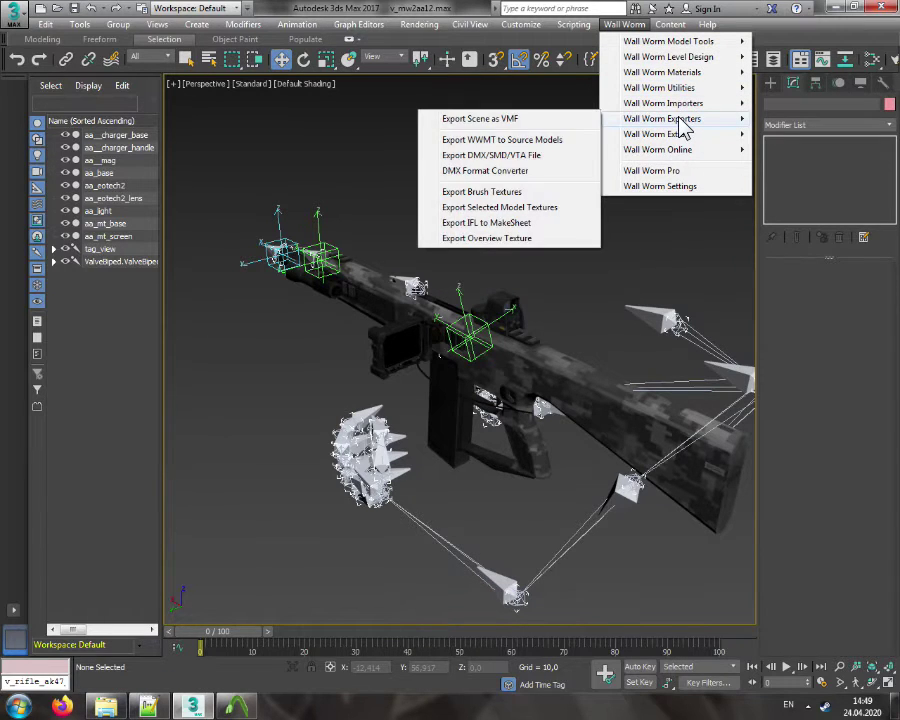
click(525, 157)
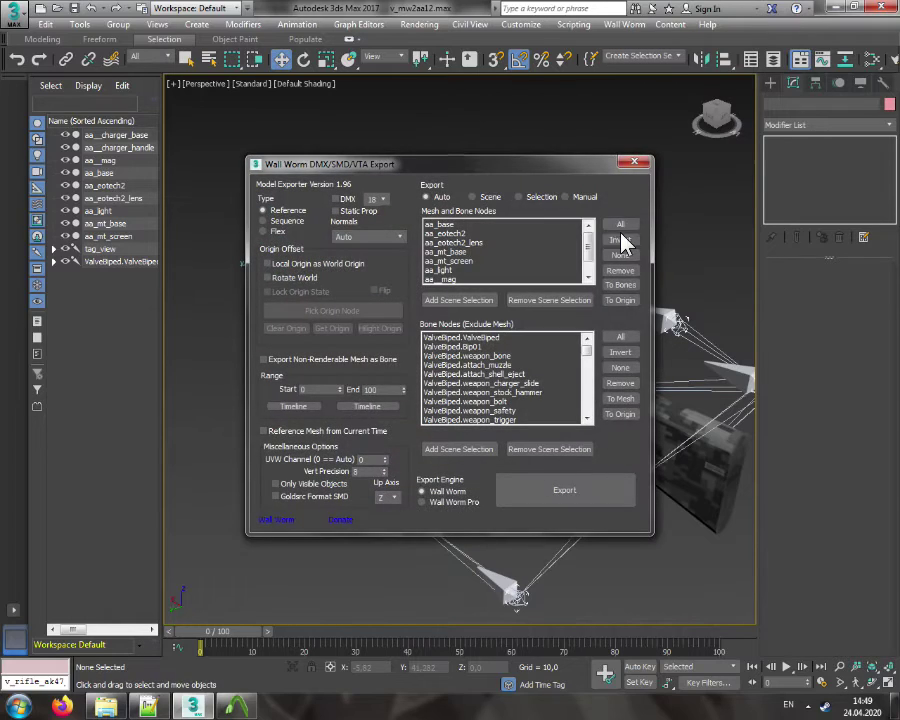
Switch to the decompiled 0.68 folder in Windows Explorer and open _mw2aa12bling.qc in Notepad++
click(105, 708)
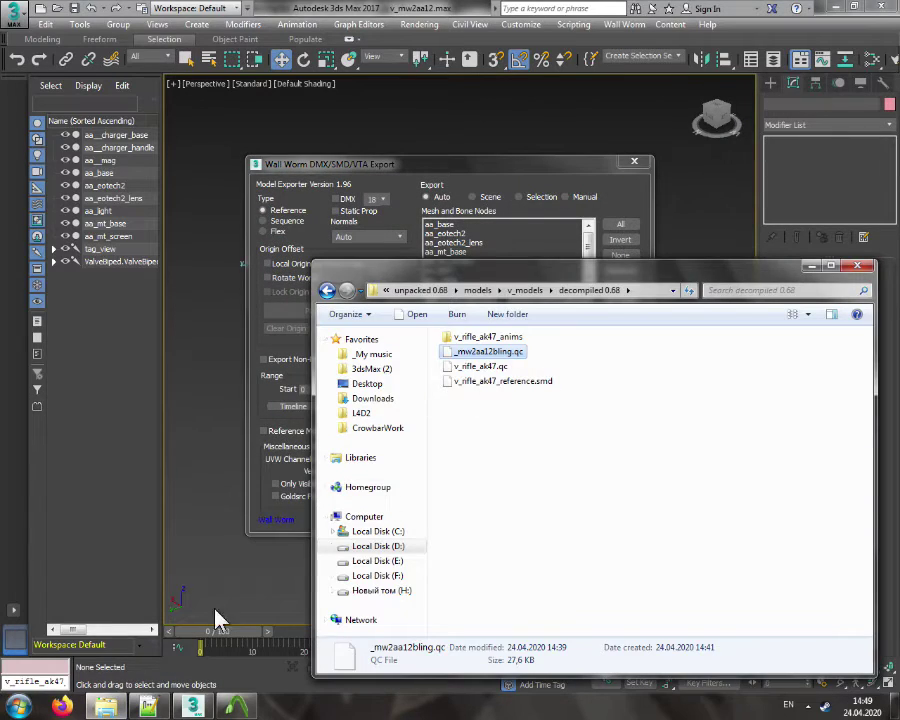
click(148, 707)
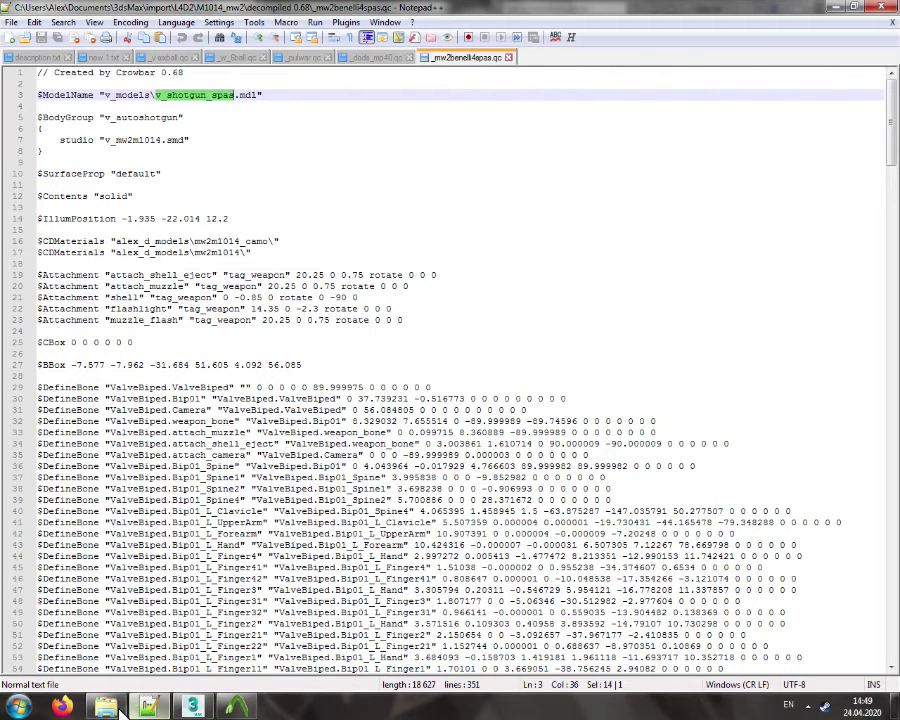
key(alt+Tab)
double_click(488, 352)
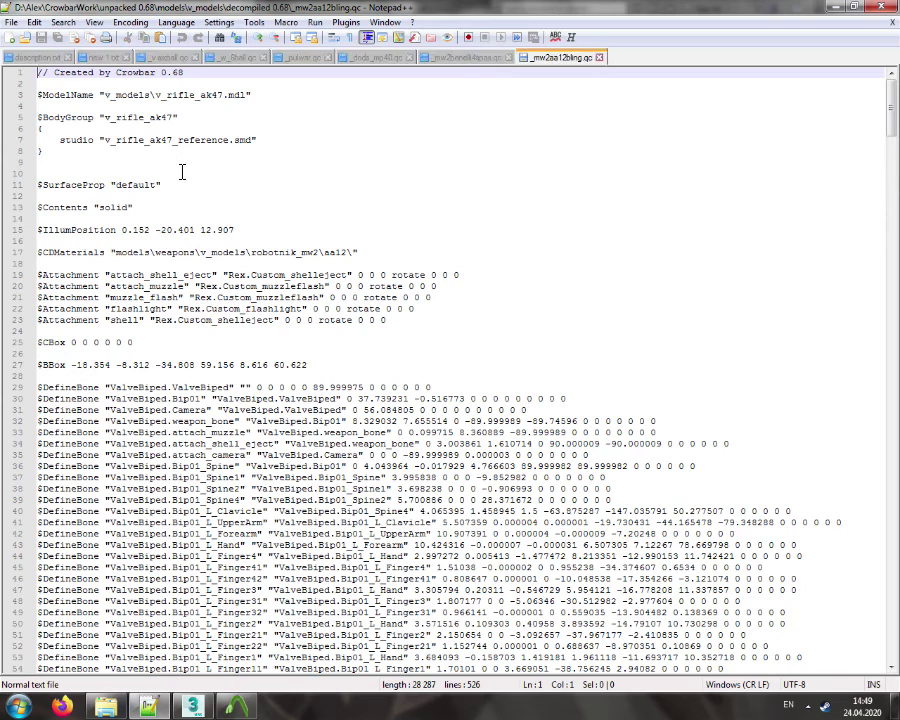
Rename the QC file's body group to "base" and set its studio mesh to v_mw2aa12_base.smd
click(178, 96)
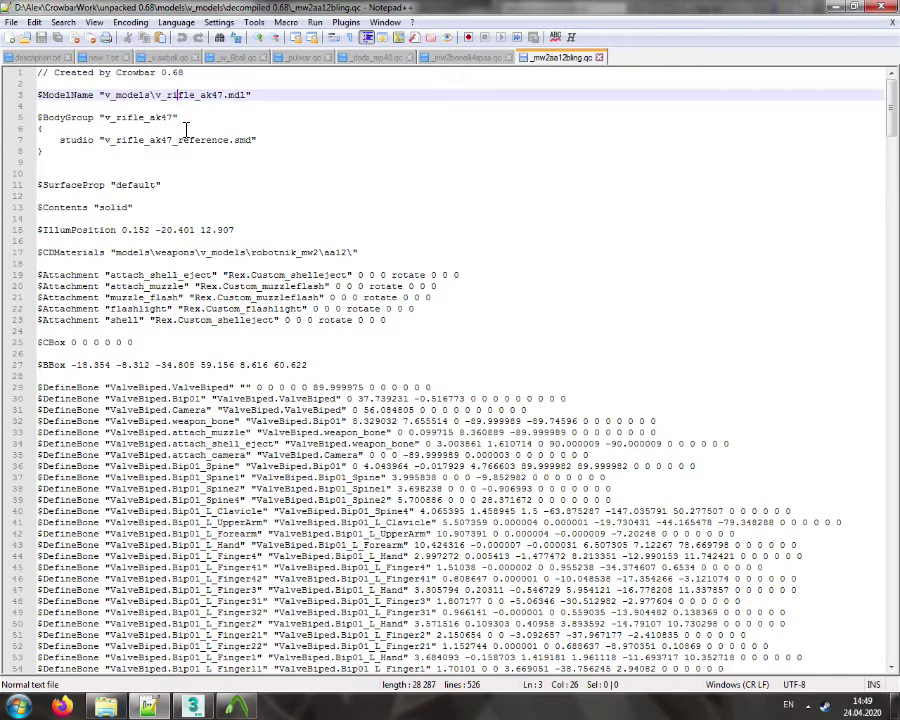
click(123, 141)
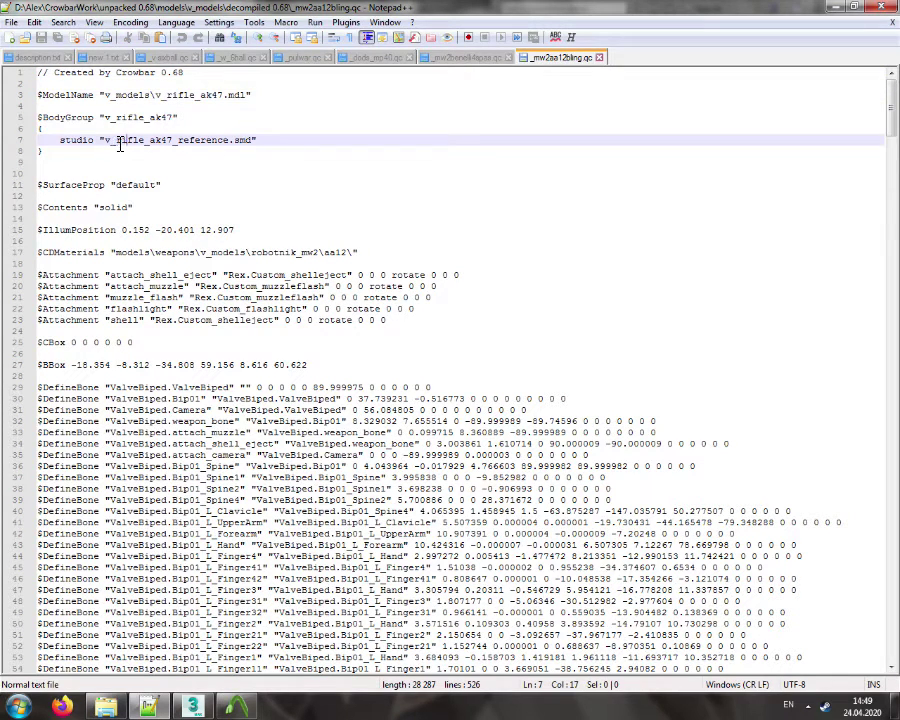
double_click(168, 118)
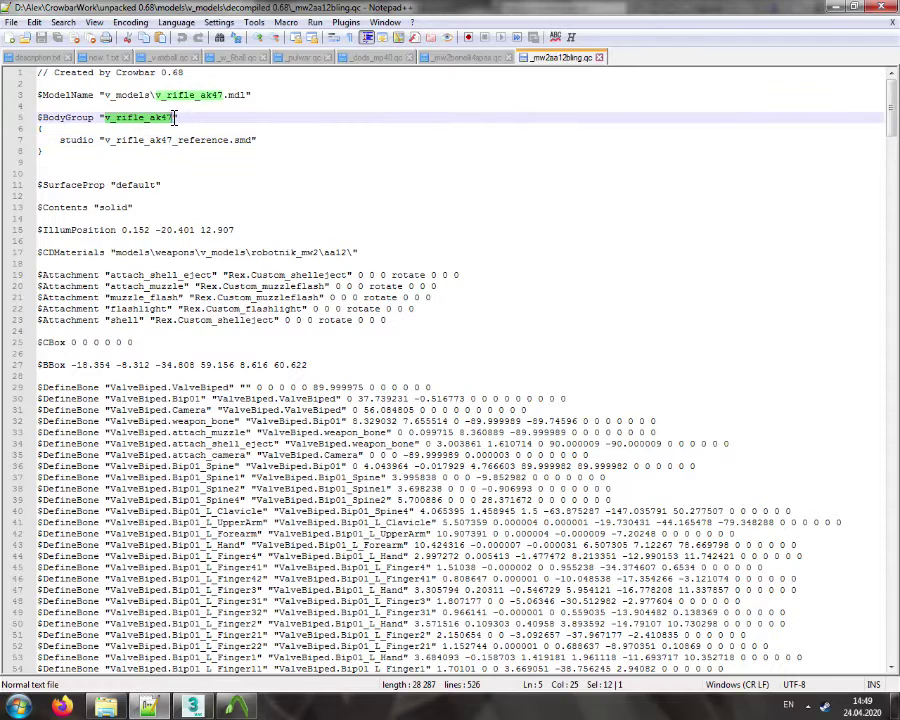
text(body)
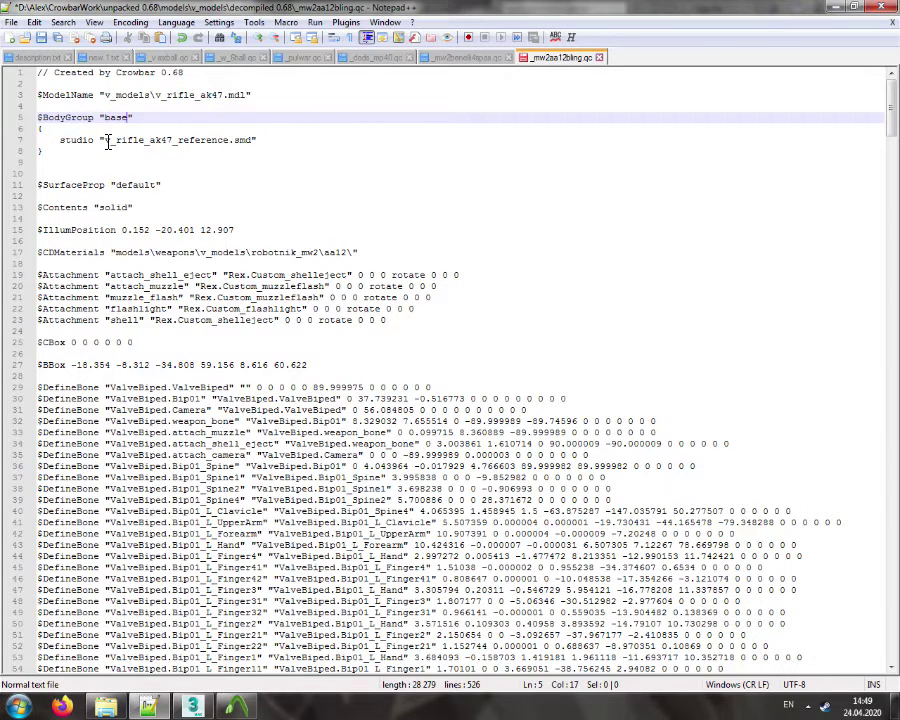
drag(107, 141, 228, 141)
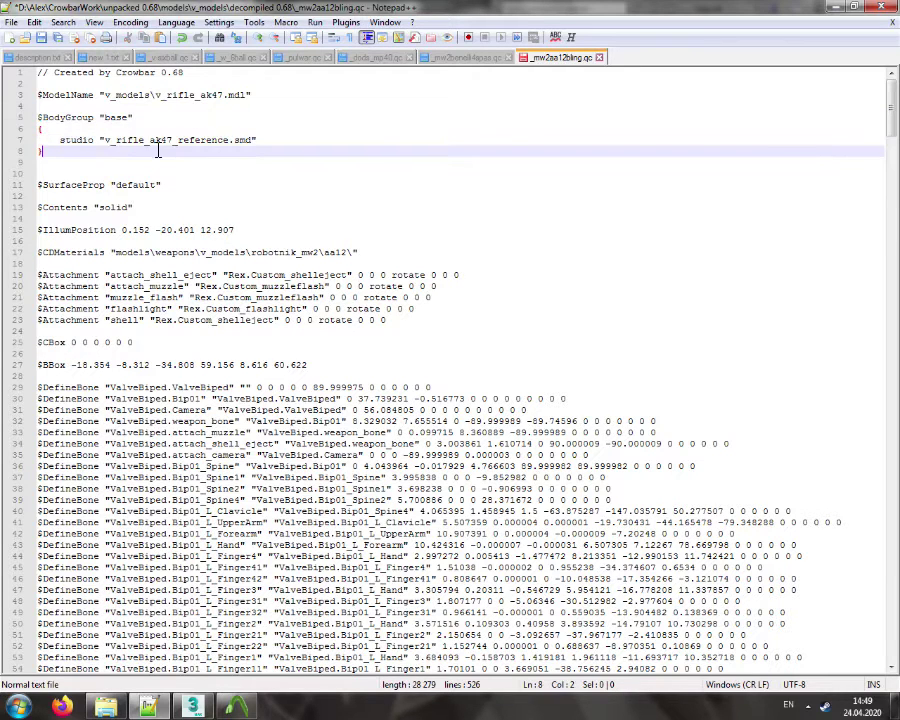
drag(115, 141, 230, 141)
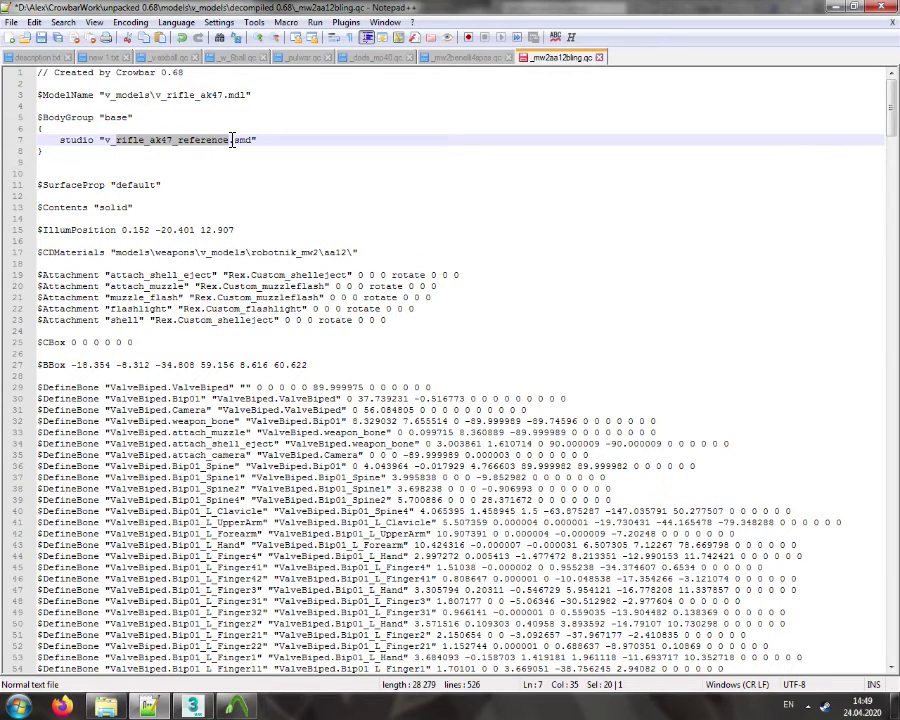
text(mw2aa12)
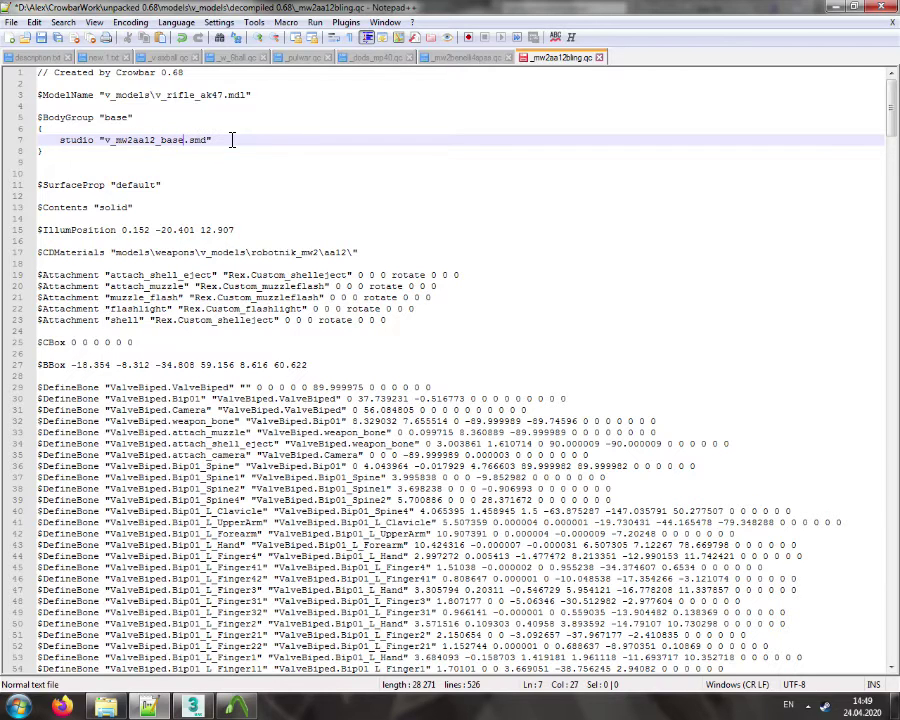
Duplicate the base body group as "light" with the studio mesh v_mw2aa12_light_left.smd
drag(80, 154, 27, 121)
click(70, 156)
key(ctrl+v)
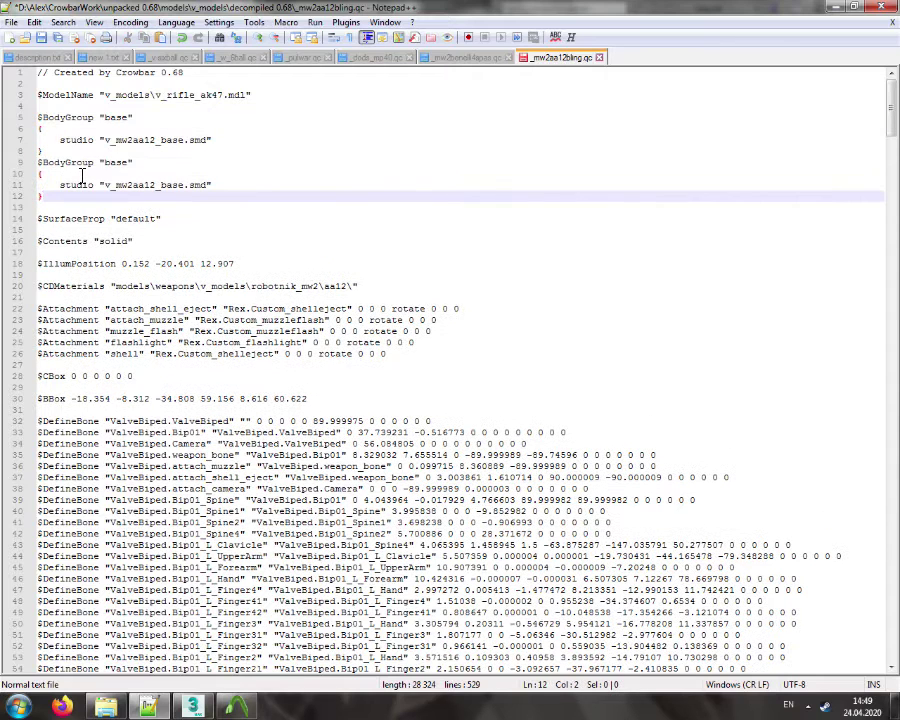
double_click(116, 163)
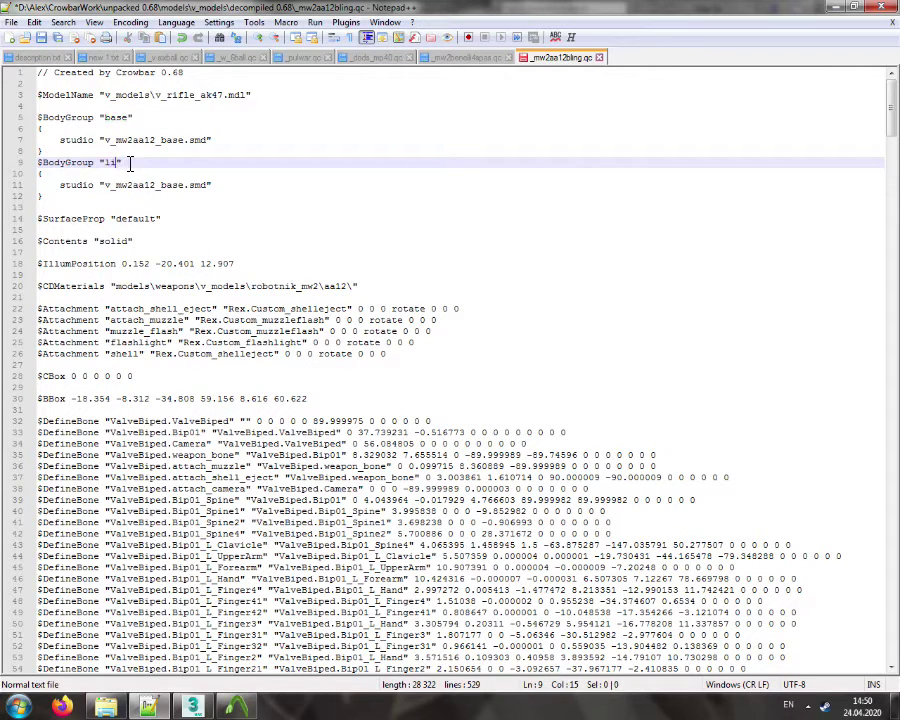
text(light)
drag(161, 185, 176, 185)
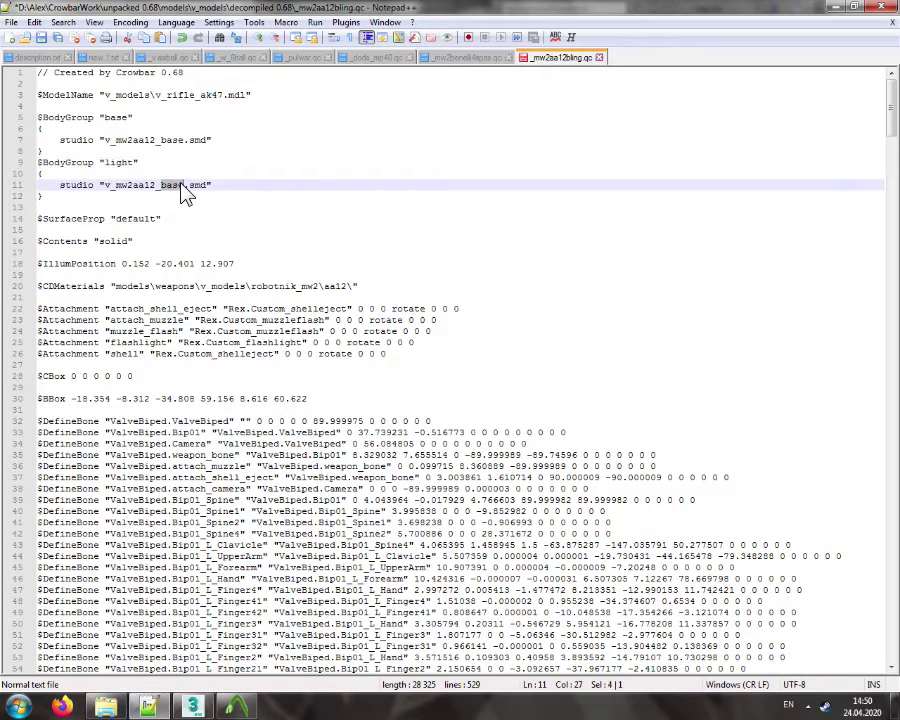
text(light_left)
Duplicate the light body group as "sensor" with the studio mesh v_mw2aa12_sensor.smd, and save the QC file
drag(89, 200, 38, 165)
key(ctrl+c)
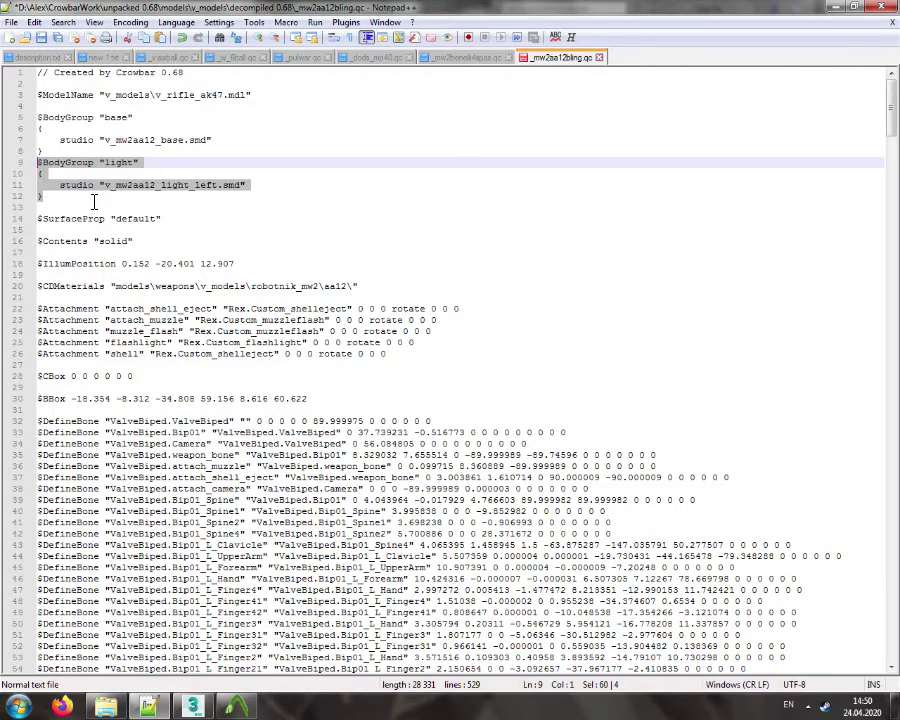
click(89, 204)
key(Return)
key(ctrl+v)
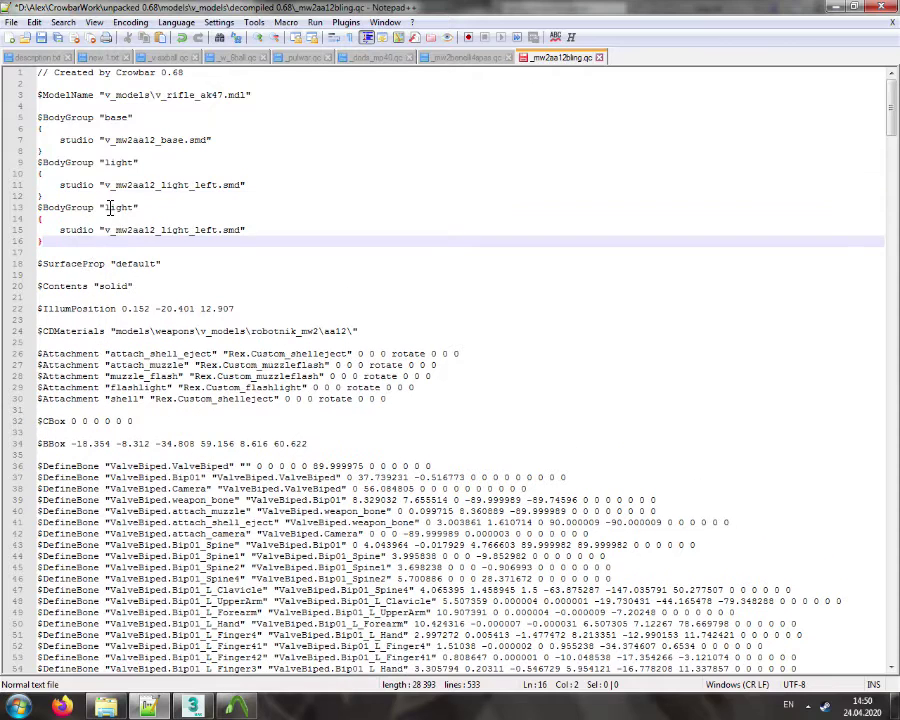
double_click(110, 207)
text(sensor)
drag(161, 231, 217, 231)
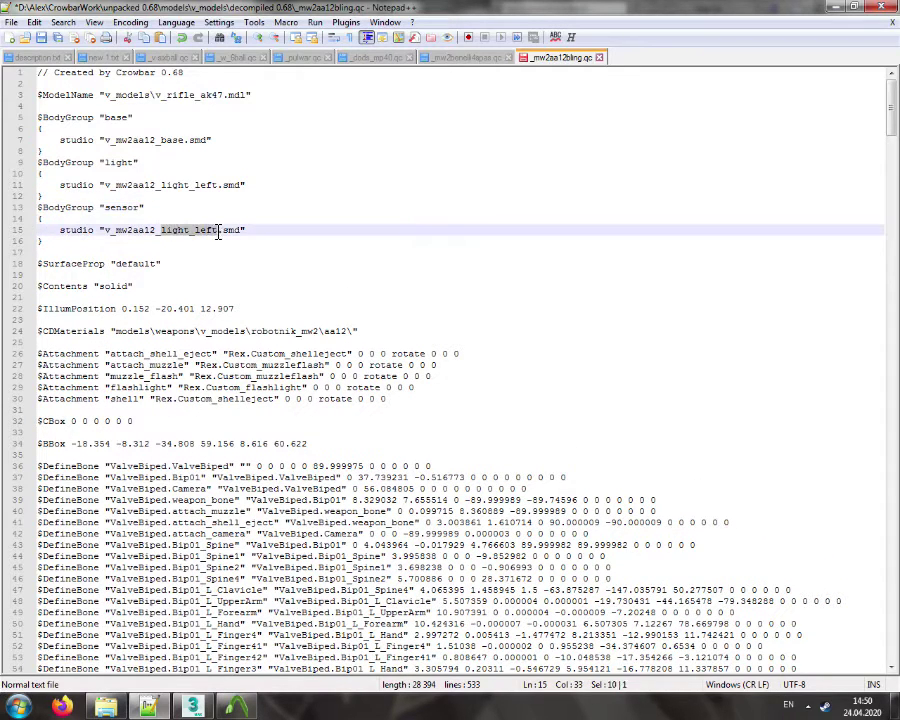
text(sensor)
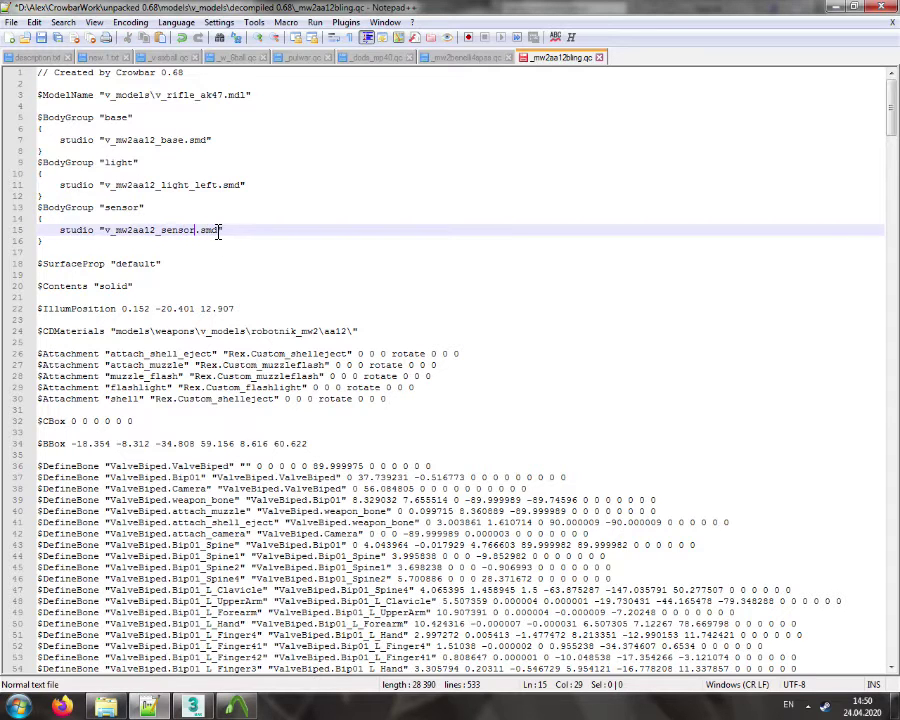
key(ctrl+s)
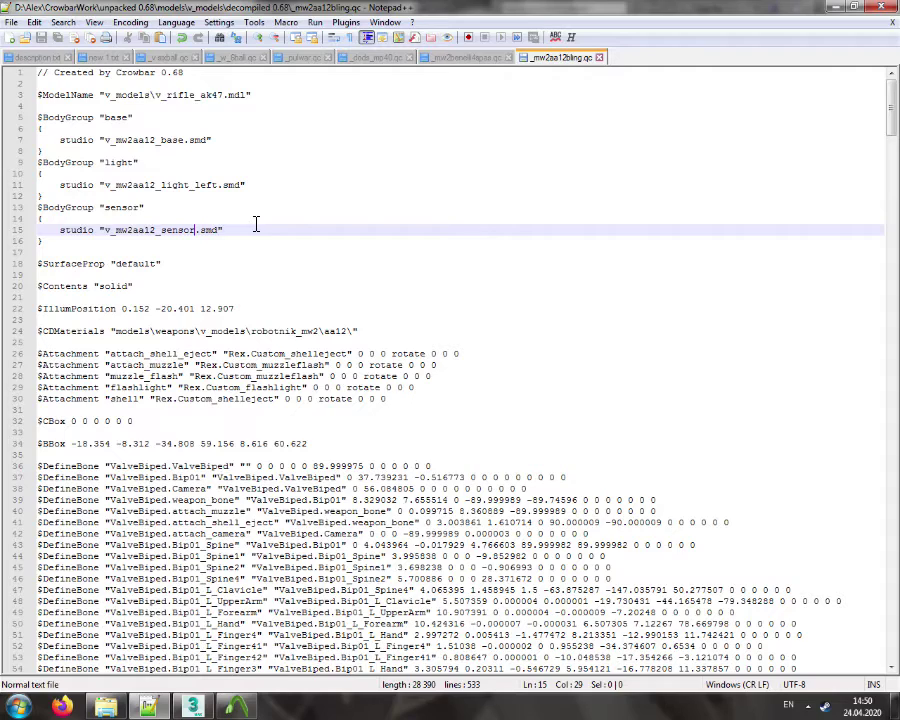
click(836, 8)
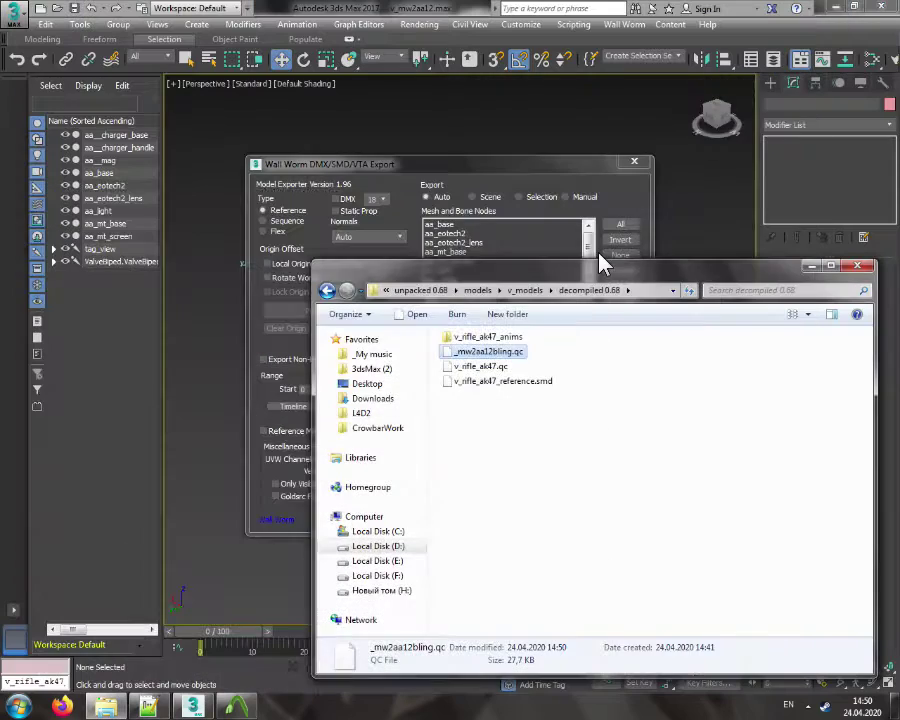
Back in 3ds Max, mark every mesh except aa_mt_base, aa_mt_screen and aa_light, plus all bones, for the Wall Worm reference export
click(509, 162)
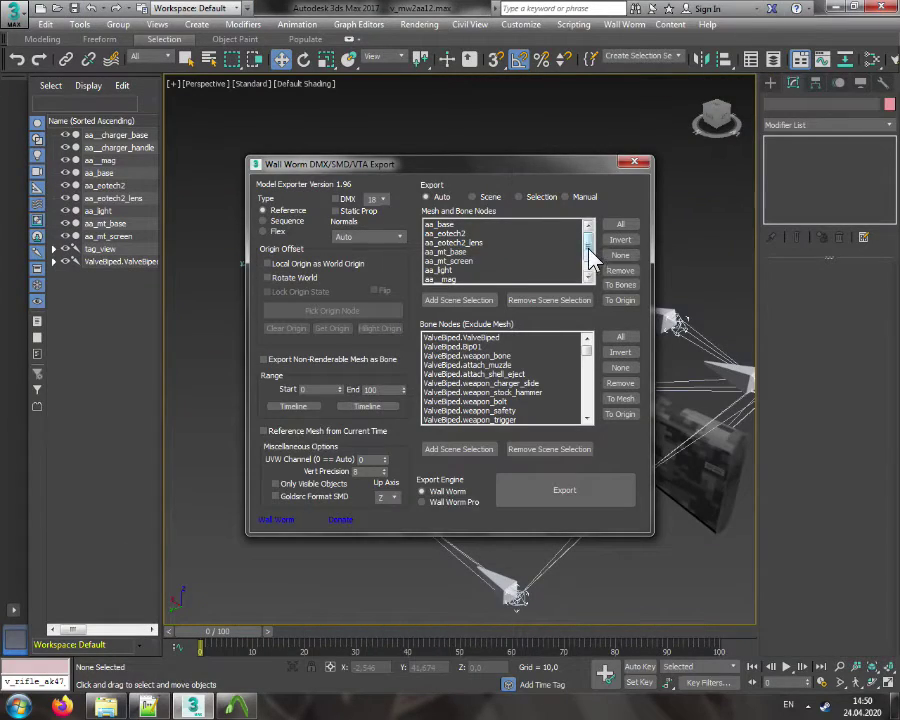
mouse_move(590, 251)
mouse_down()
mouse_move(590, 259)
mouse_move(586, 247)
mouse_up()
click(620, 224)
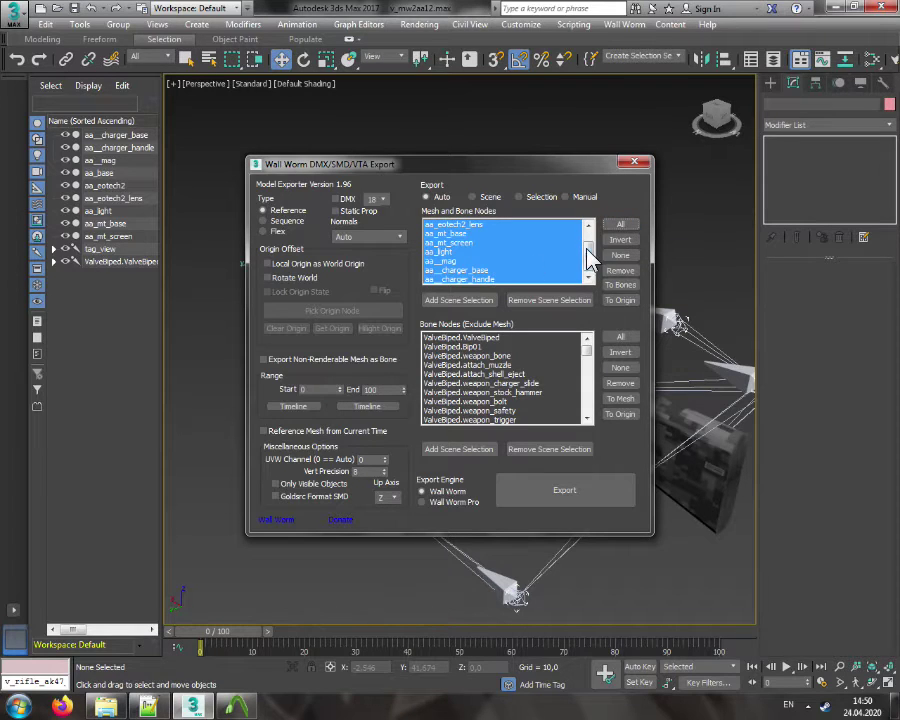
drag(590, 265, 584, 237)
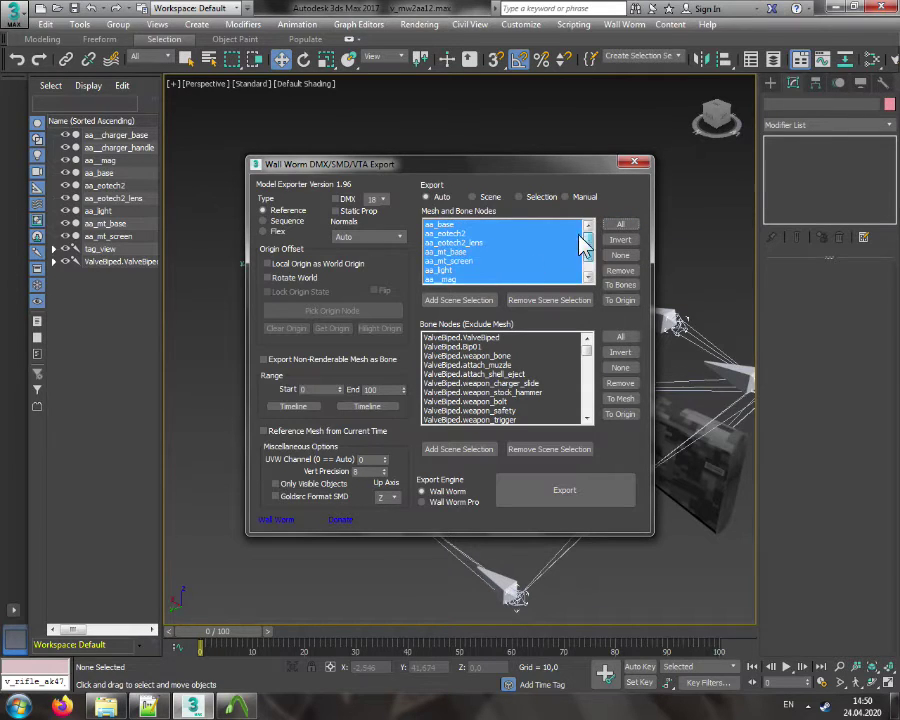
ctrl+click(459, 253)
ctrl+click(457, 261)
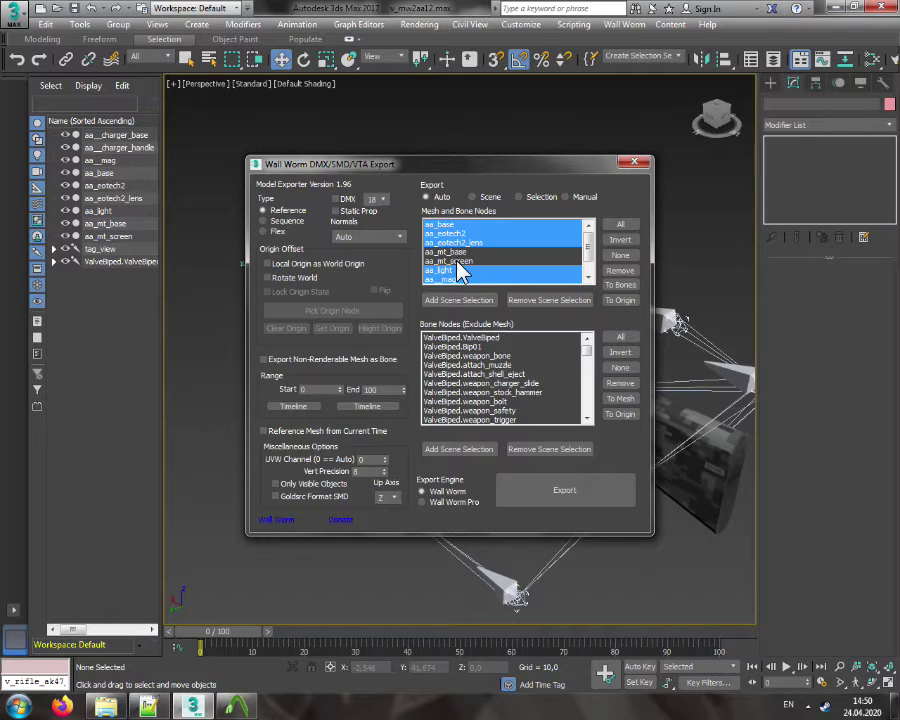
ctrl+click(447, 270)
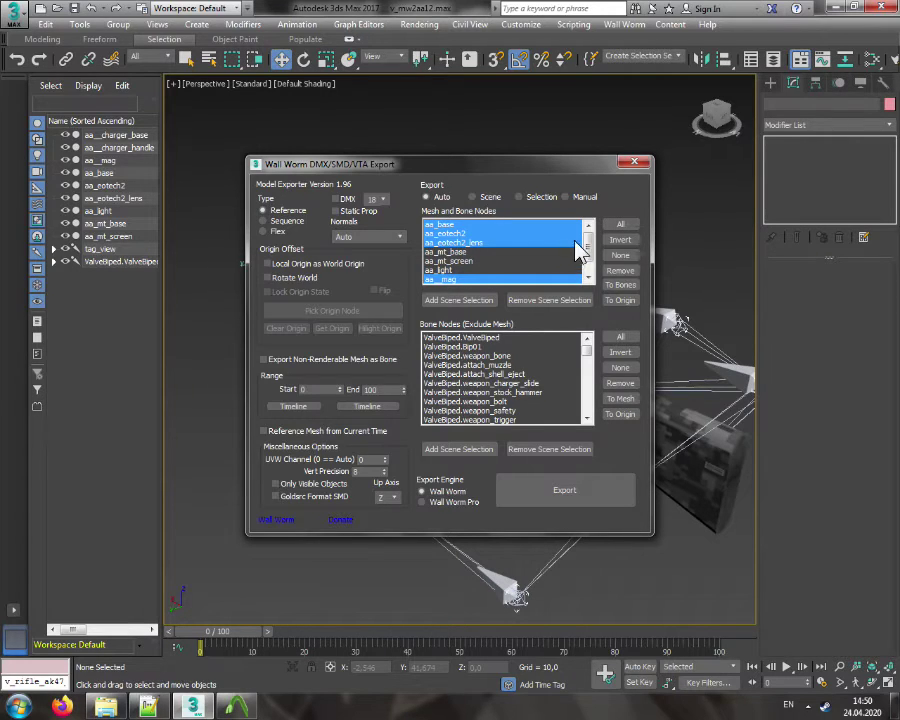
scroll(590, 252, down, 1)
click(620, 338)
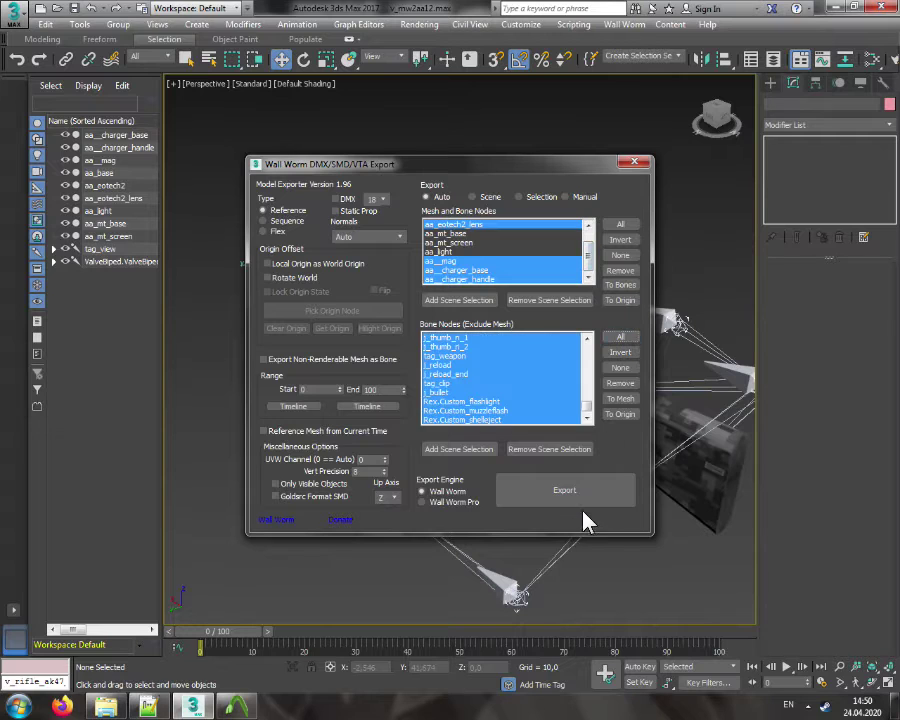
Export the reference SMD as v_mw2aa12_base into the decompiled 0.68 folder and close the exporter
click(566, 502)
click(229, 34)
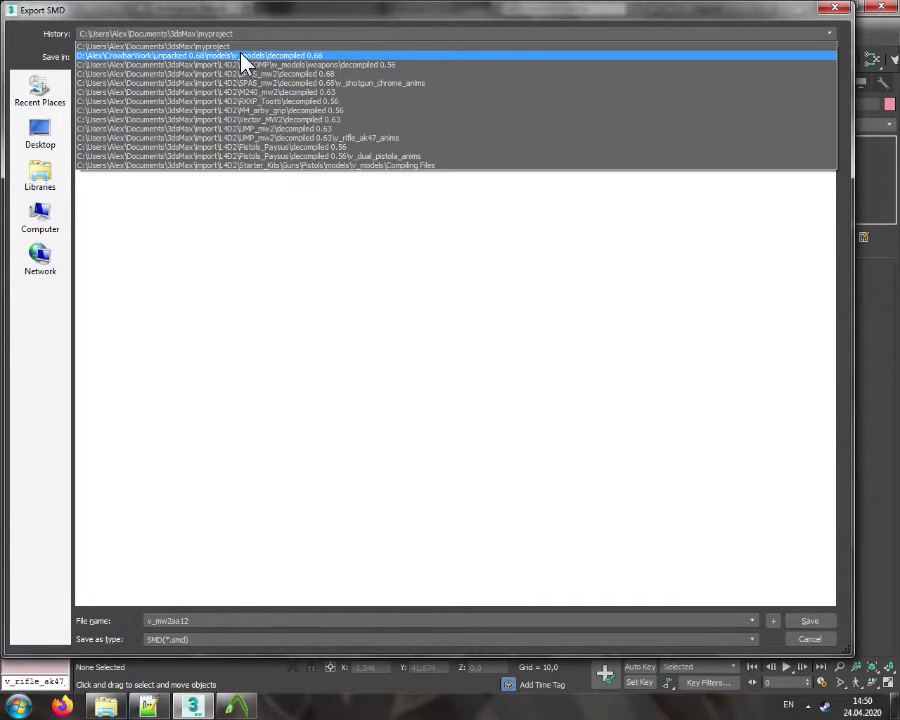
click(243, 60)
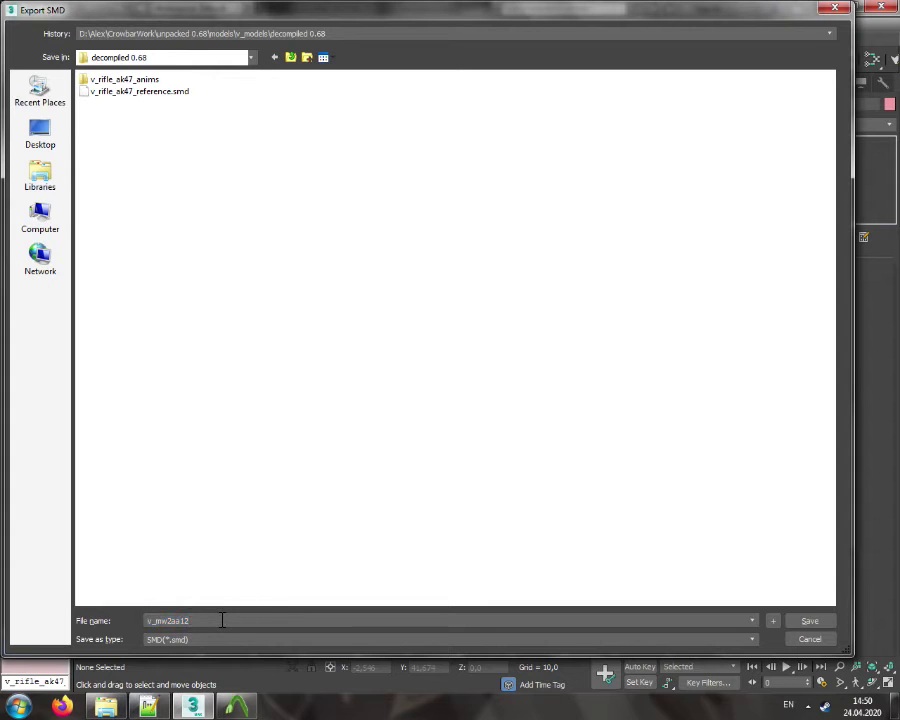
key(Return)
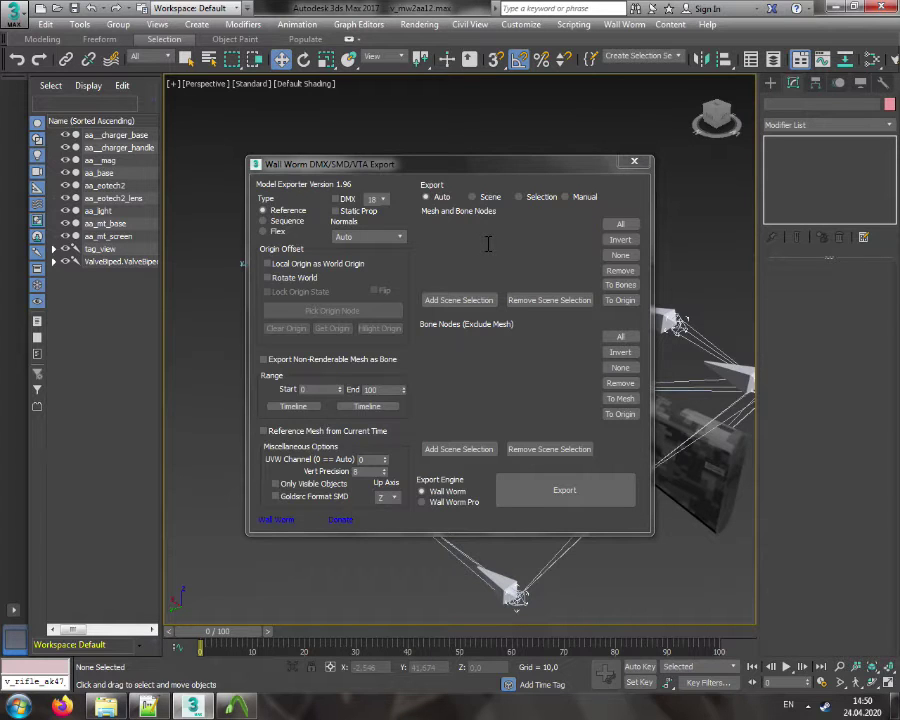
click(484, 400)
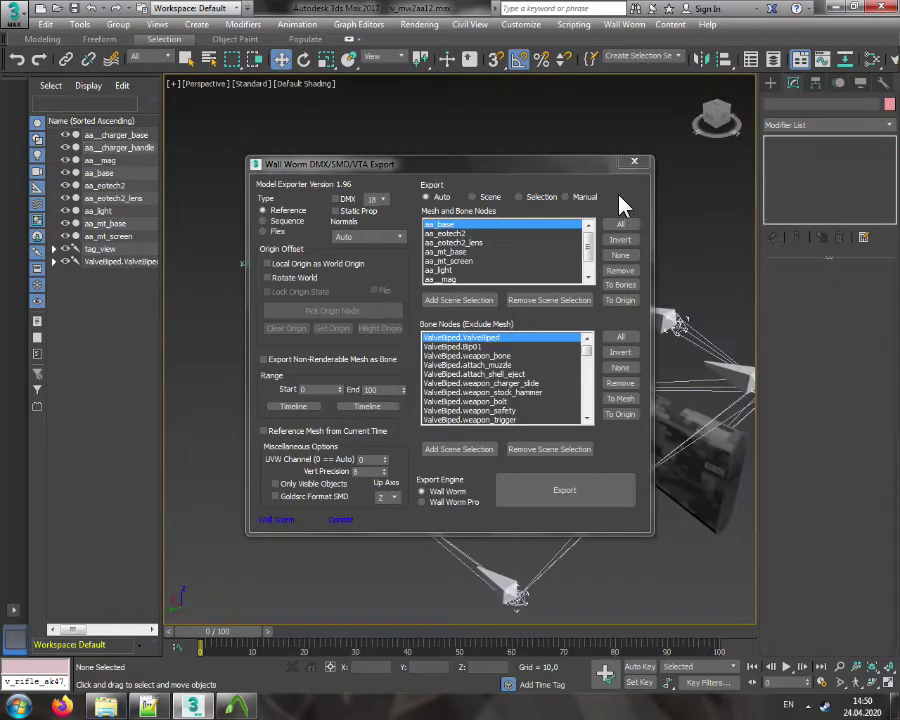
click(634, 162)
Switch to Crowbar and set _mw2aa12bling.qc as the QC input for compiling
click(235, 708)
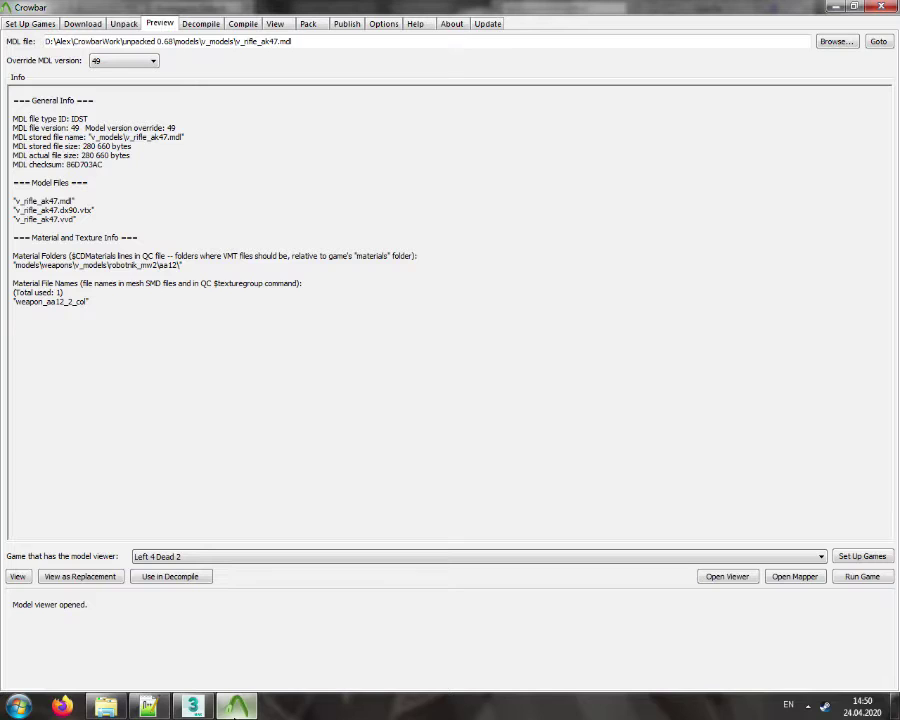
click(242, 24)
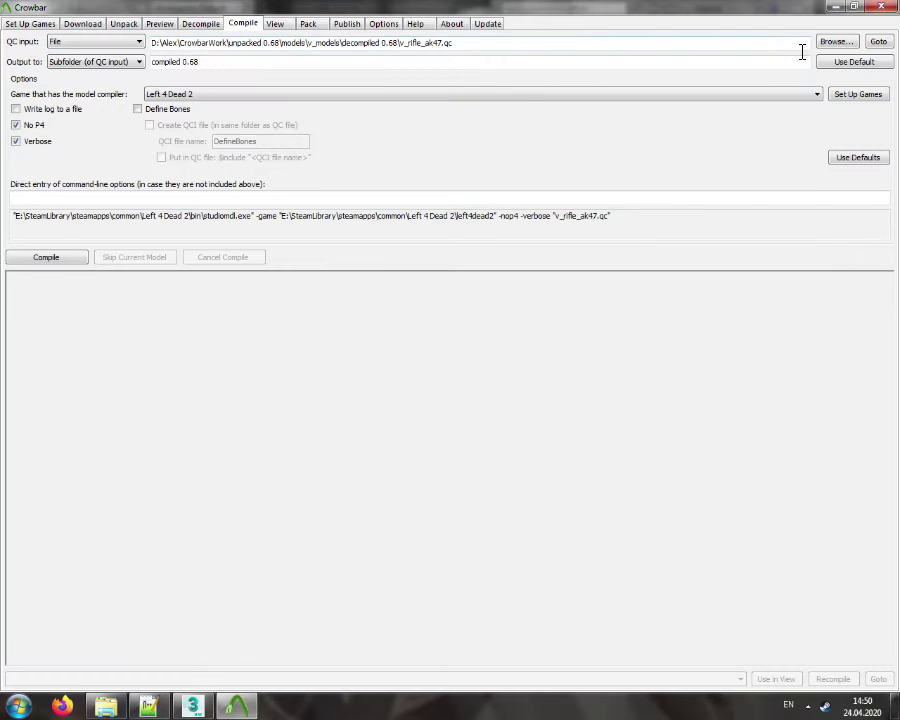
click(836, 42)
double_click(182, 124)
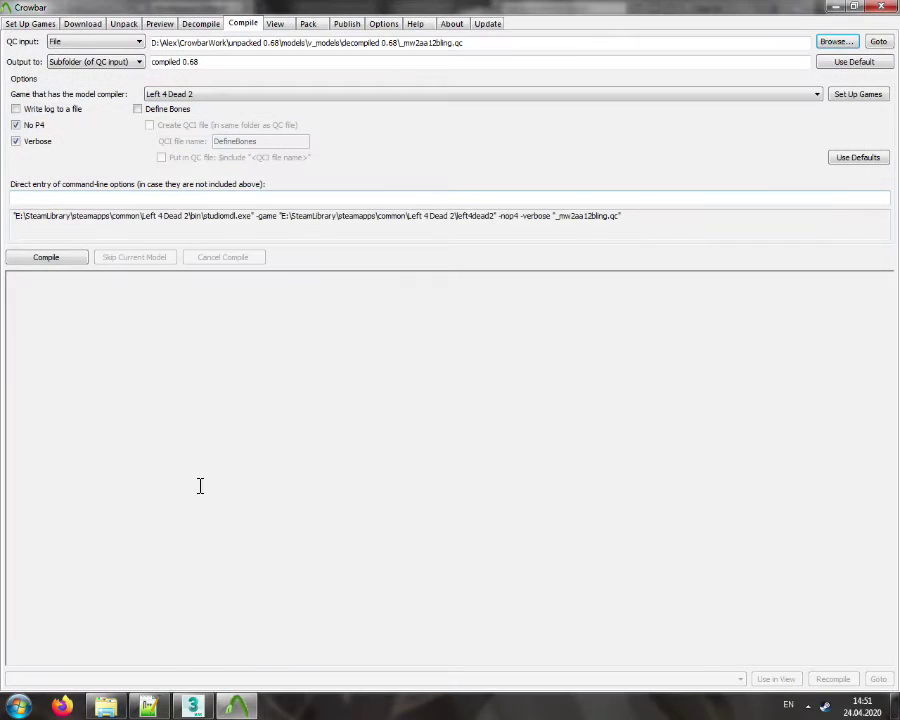
In Notepad++, comment out the light and sensor body groups with /* and */, and save the QC file
click(148, 706)
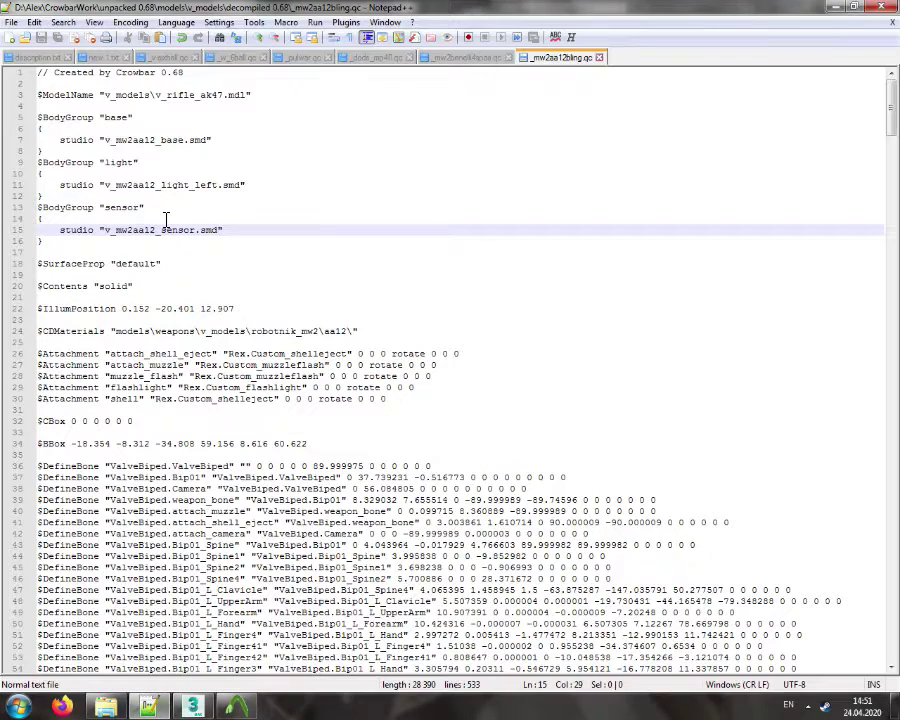
click(126, 151)
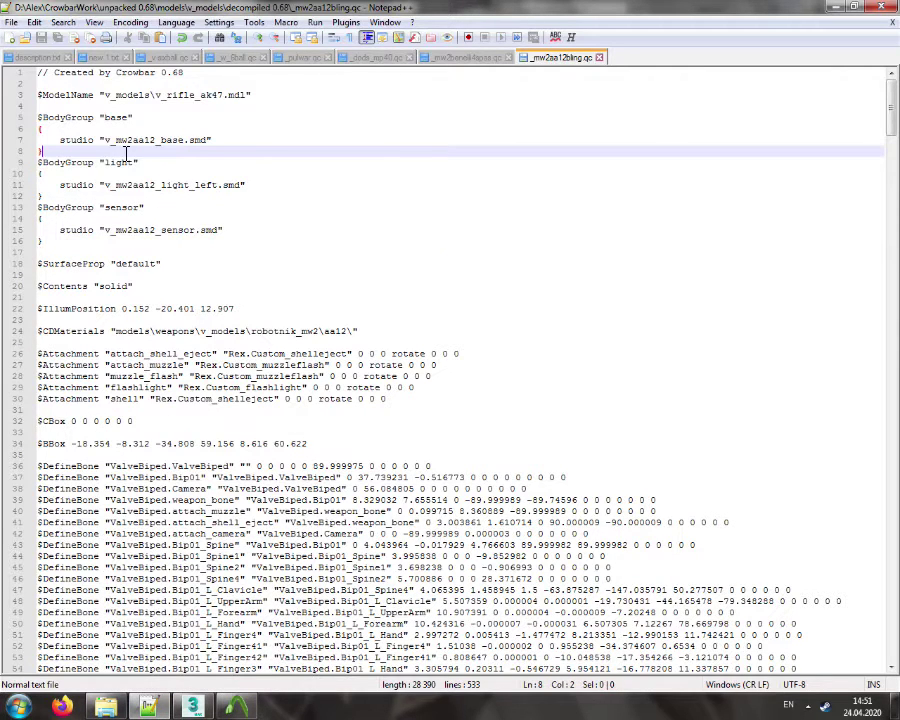
key(Return)
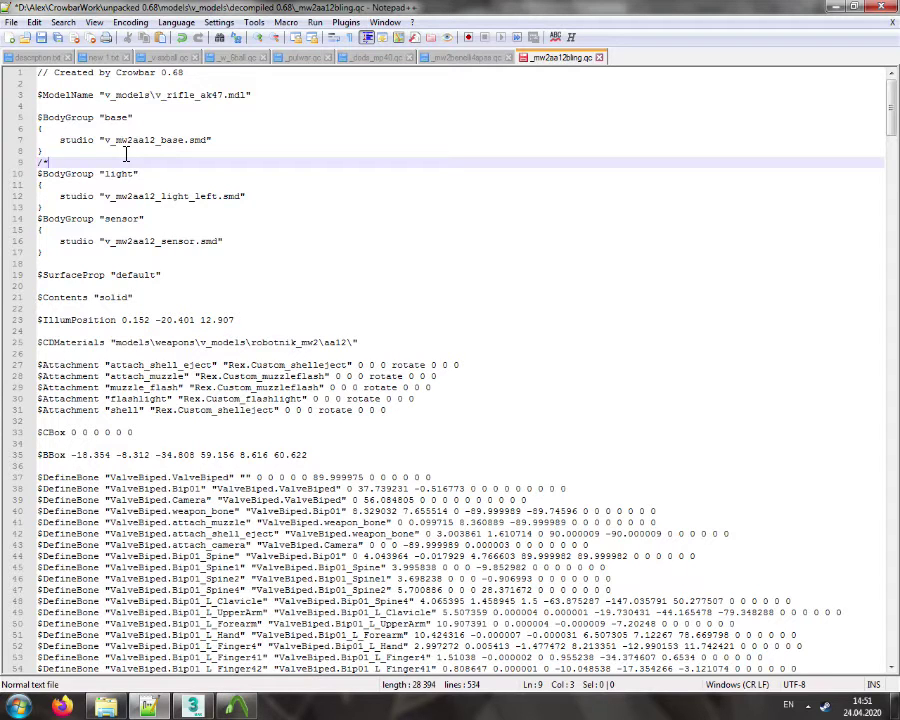
click(80, 263)
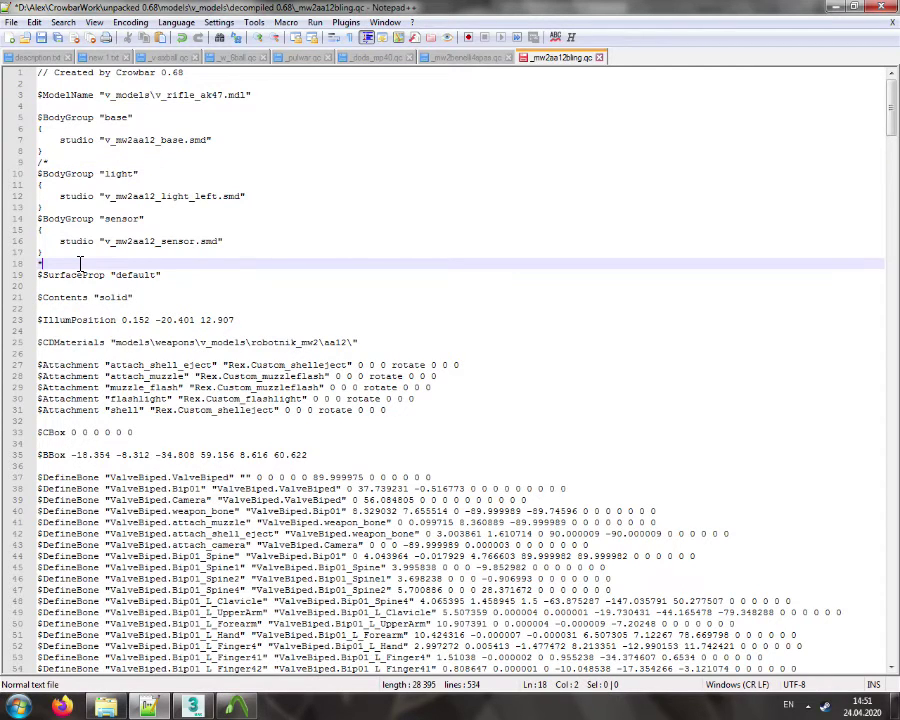
key(ctrl+s)
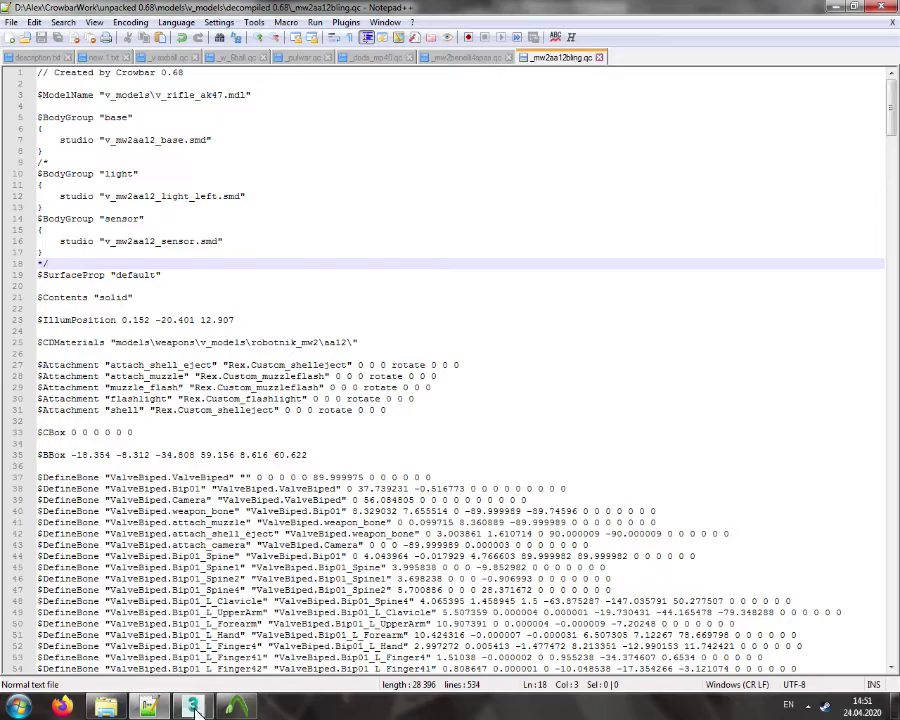
Compile _mw2aa12bling.qc in Crowbar for Left 4 Dead 2 and load the compiled model for viewing
click(233, 708)
click(195, 707)
click(234, 706)
click(72, 258)
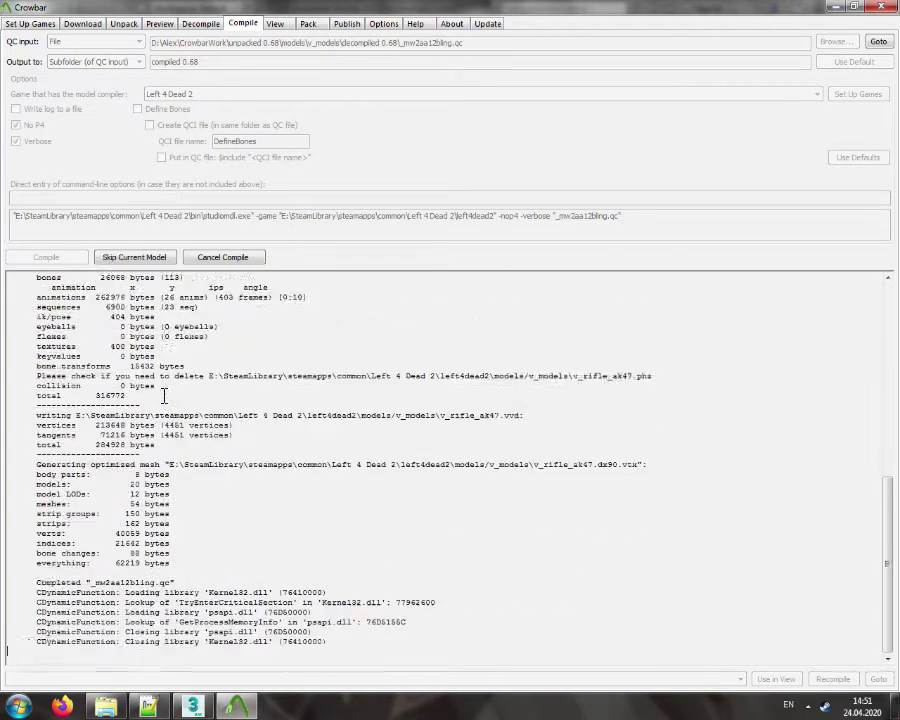
click(765, 680)
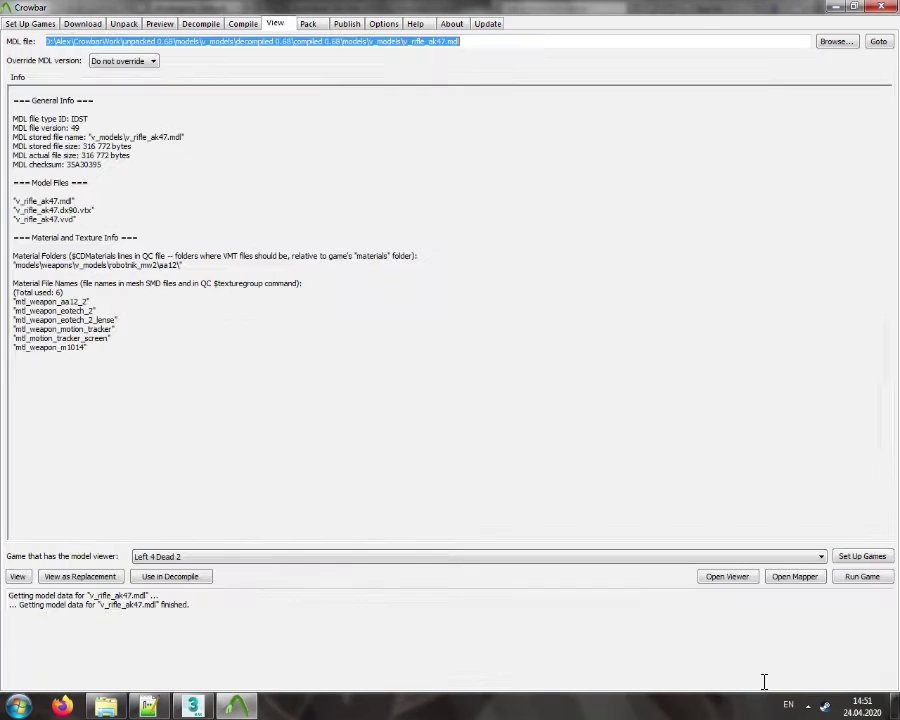
Check the compiled model's material names, open it in the model viewer as a replacement, and switch to the first-person weapon view
click(70, 578)
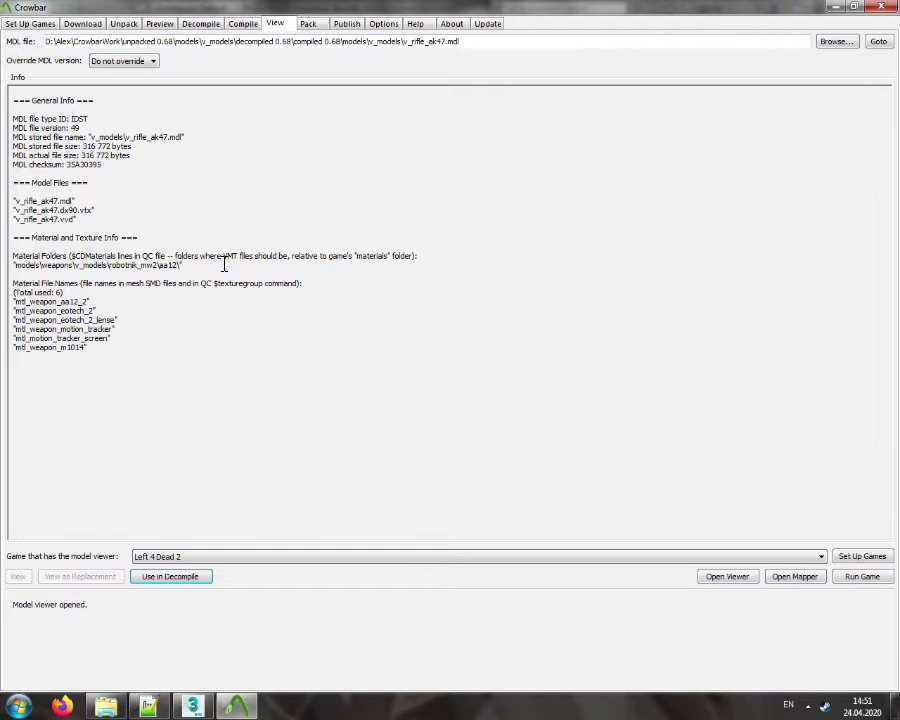
drag(13, 338, 114, 341)
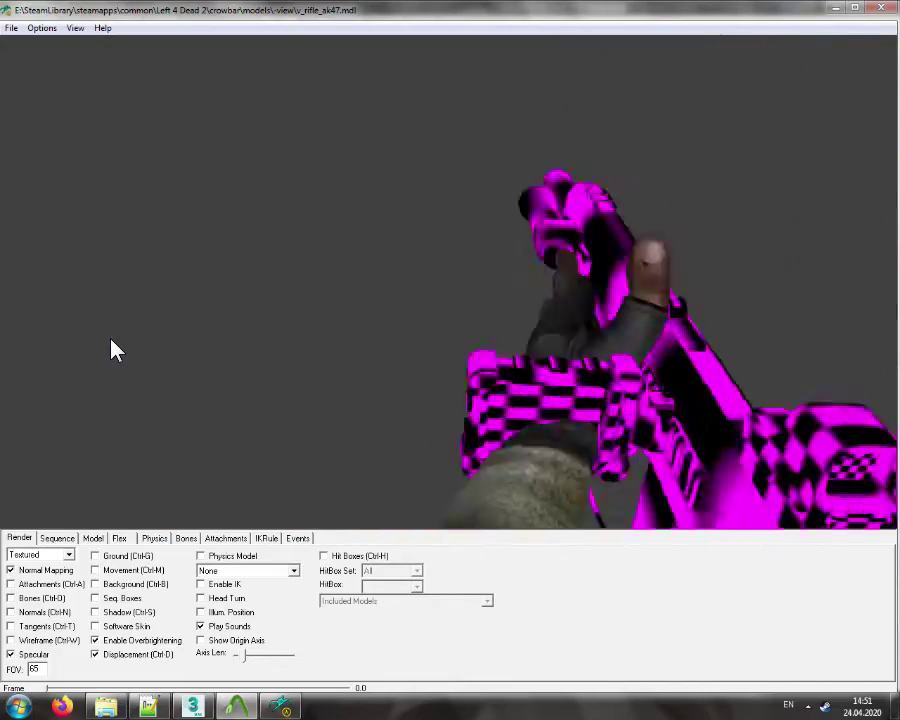
click(41, 28)
click(96, 143)
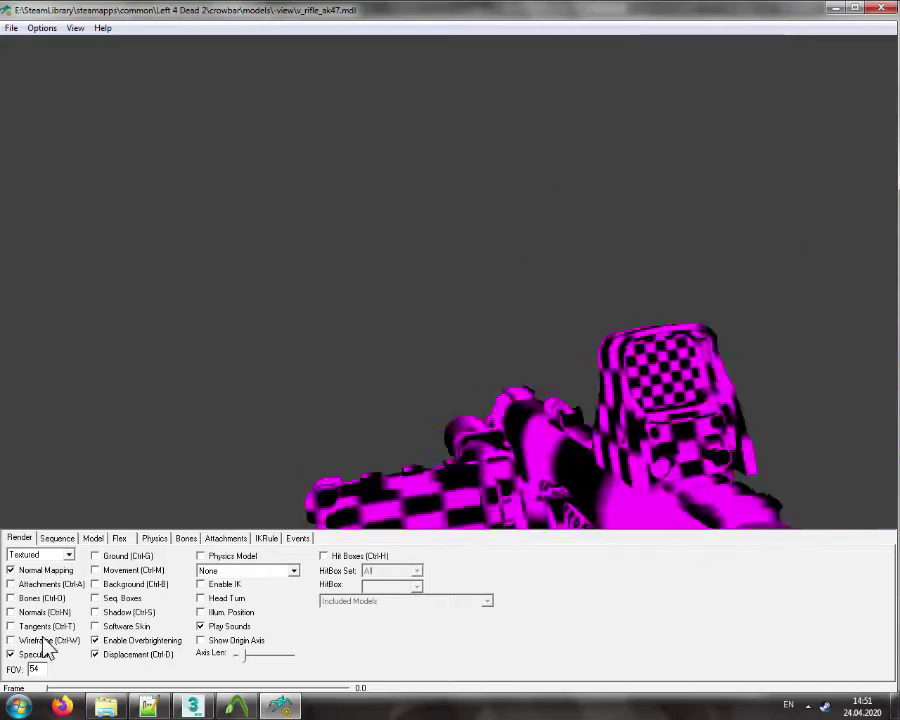
Set the FOV to 90 and the sequence playback speed to 0.50, inspect the reload animation, and close the model viewer
double_click(40, 670)
text(90)
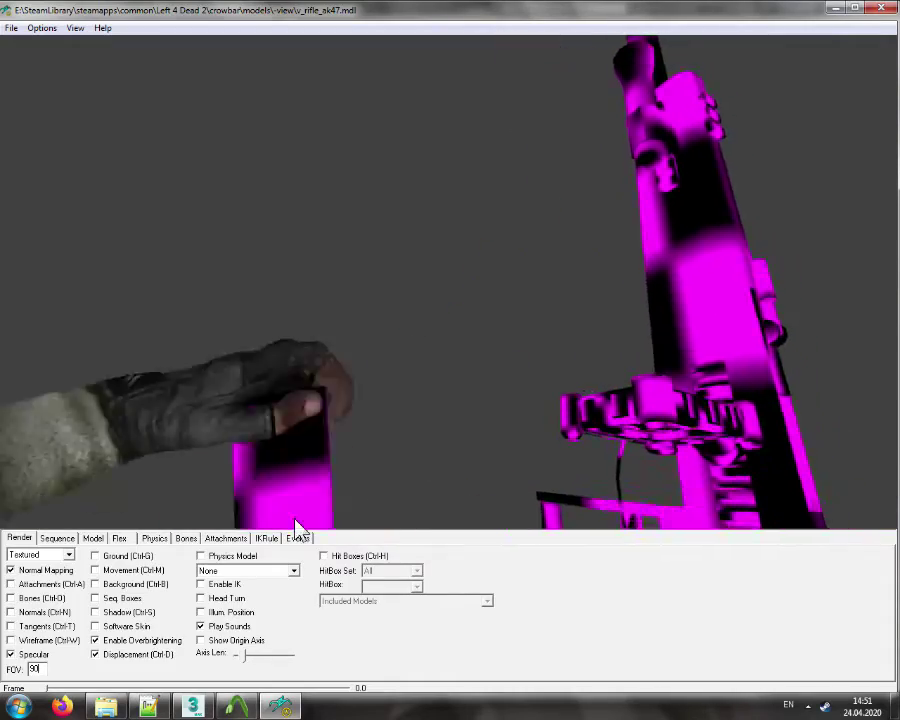
click(58, 539)
drag(140, 634, 76, 638)
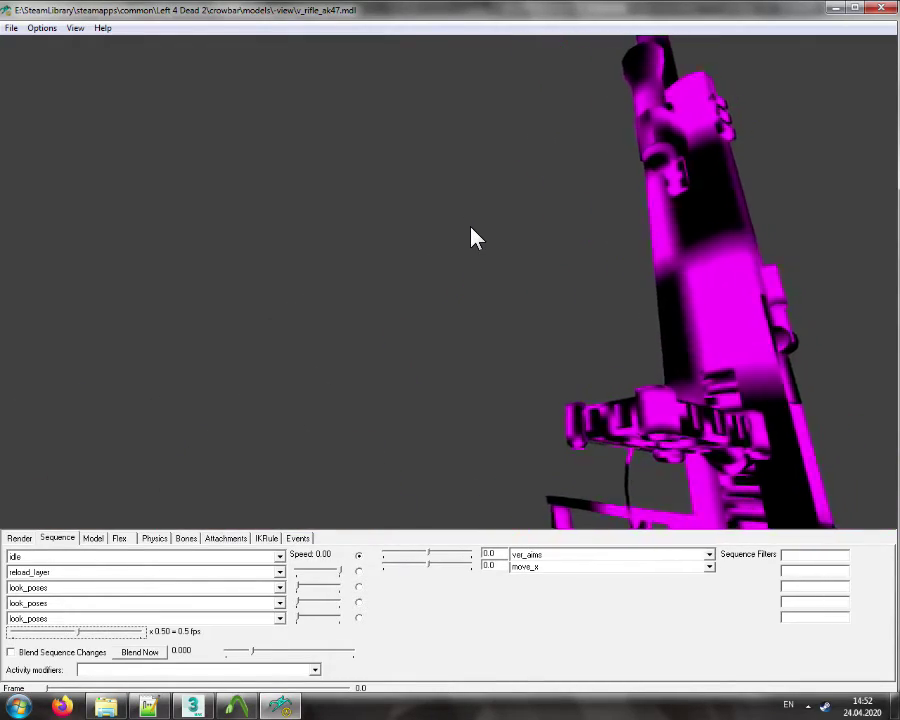
click(882, 9)
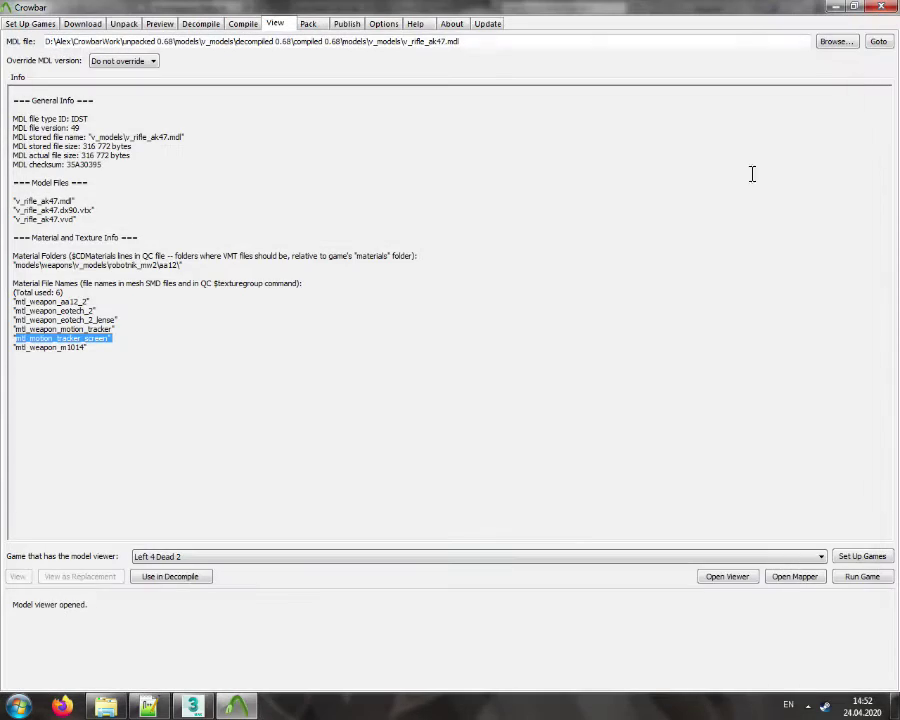
In 3ds Max, delete the motion tracker screen, the motion tracker base and the light from the scene
click(209, 706)
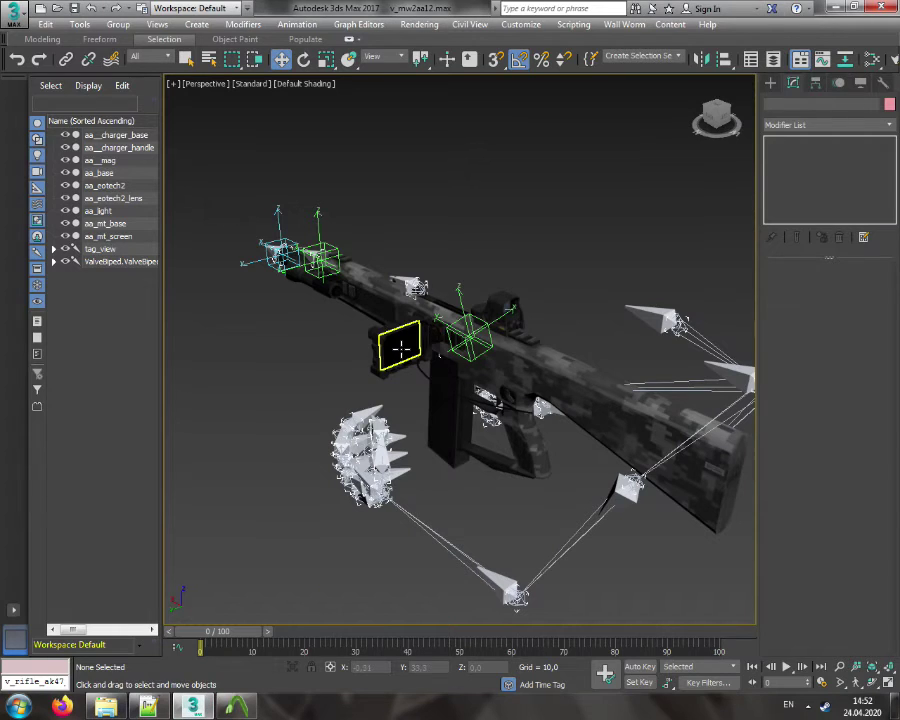
click(401, 349)
key(Delete)
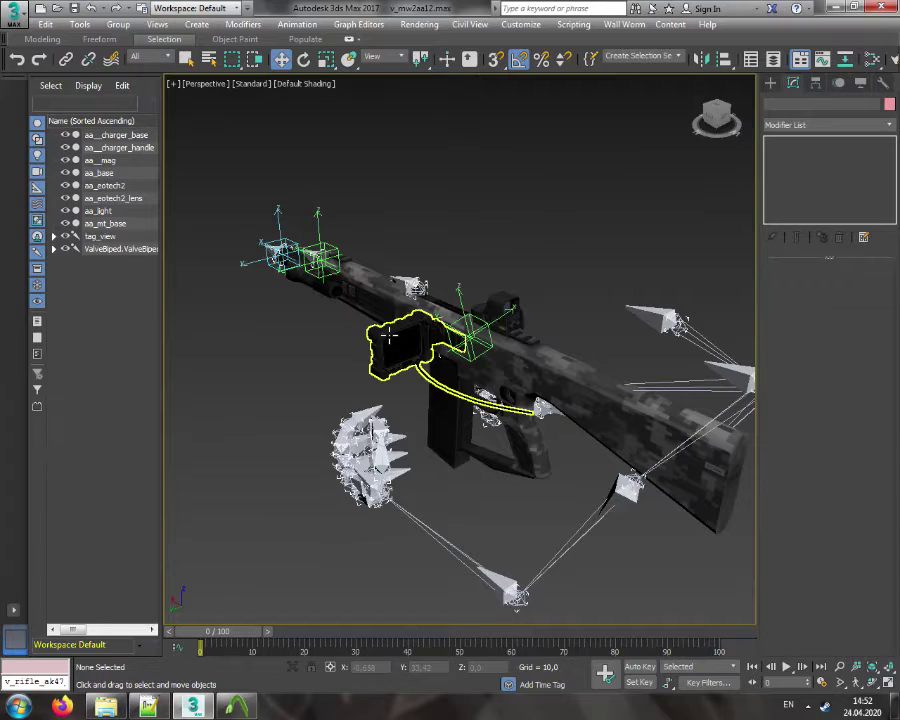
click(388, 338)
key(Delete)
click(318, 285)
key(Delete)
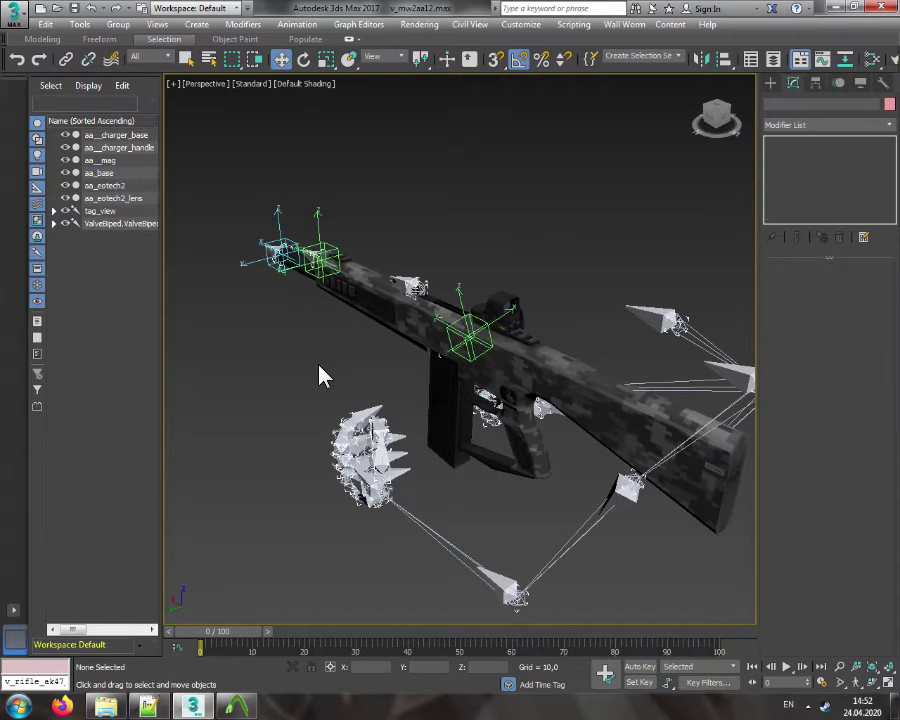
Export all remaining meshes and all bones with the Wall Worm SMD exporter, overwriting v_mw2aa12_base.smd, and close the exporter
click(624, 24)
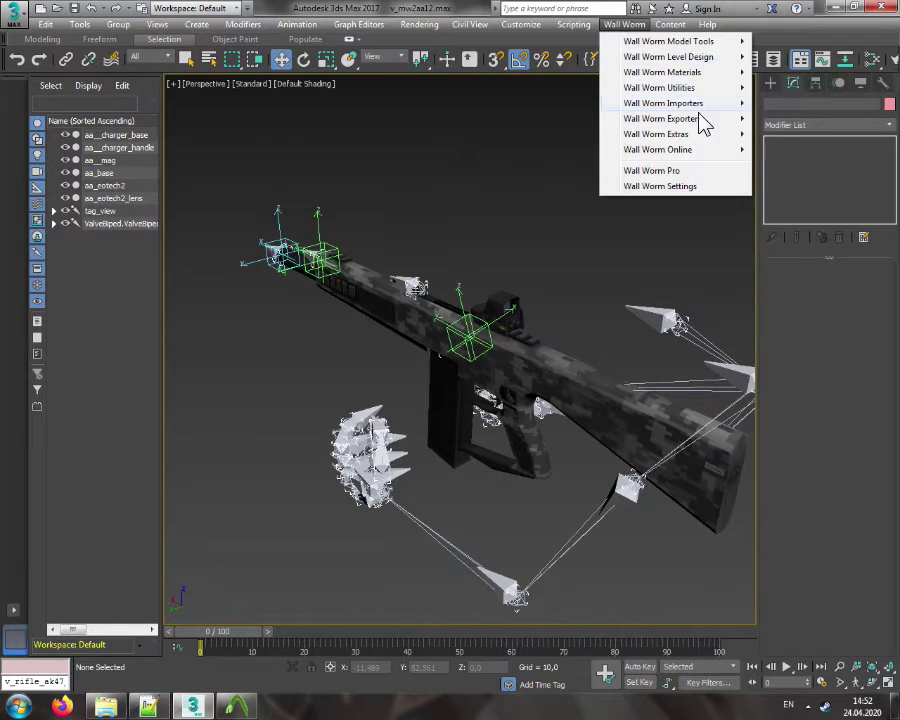
mouse_move(690, 122)
click(545, 163)
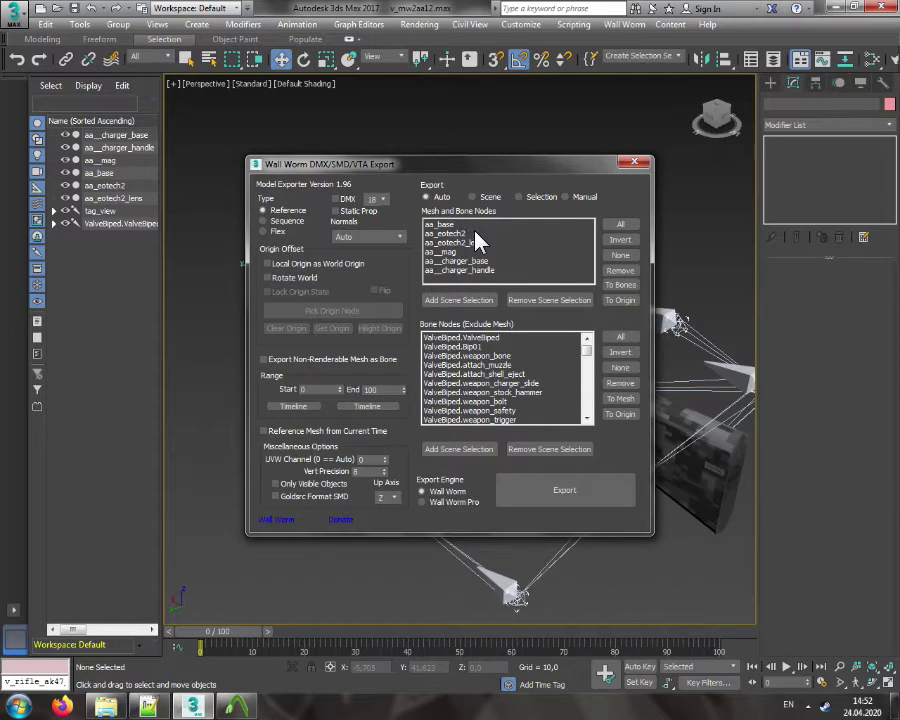
click(620, 225)
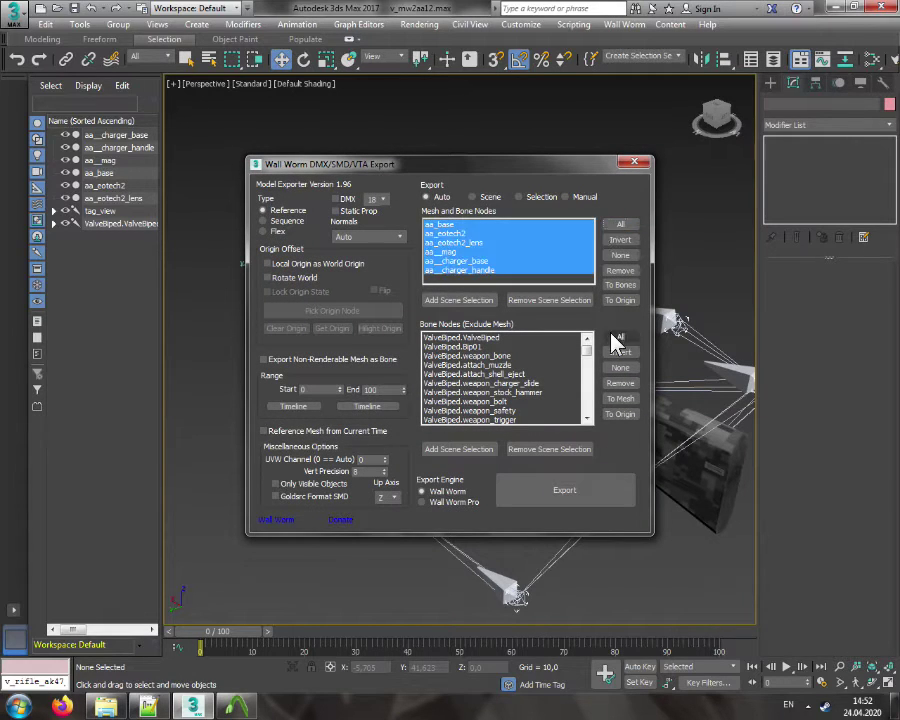
click(620, 337)
click(568, 490)
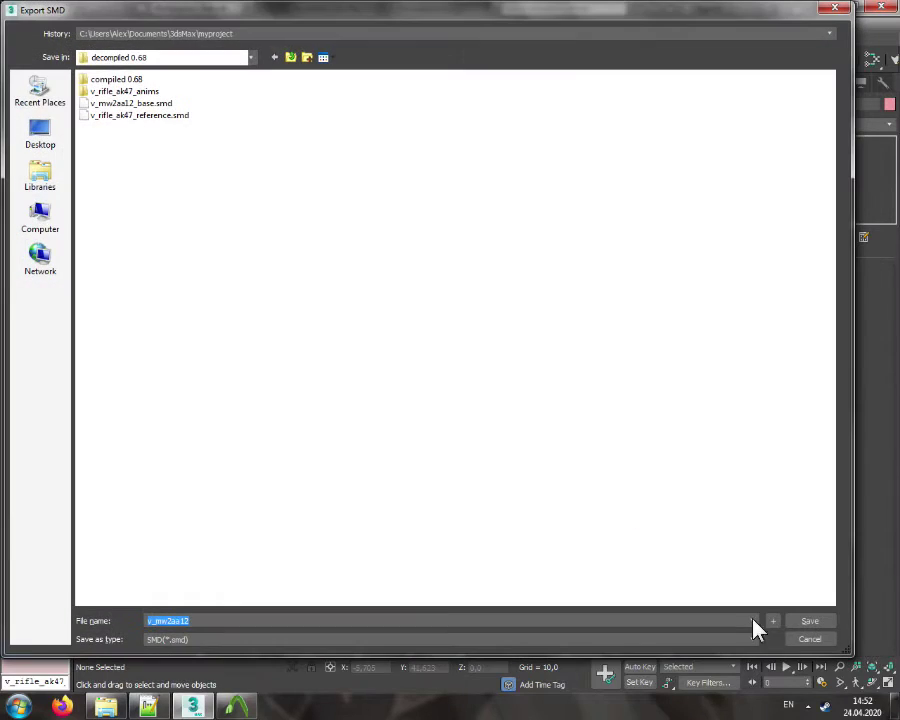
double_click(150, 104)
click(525, 418)
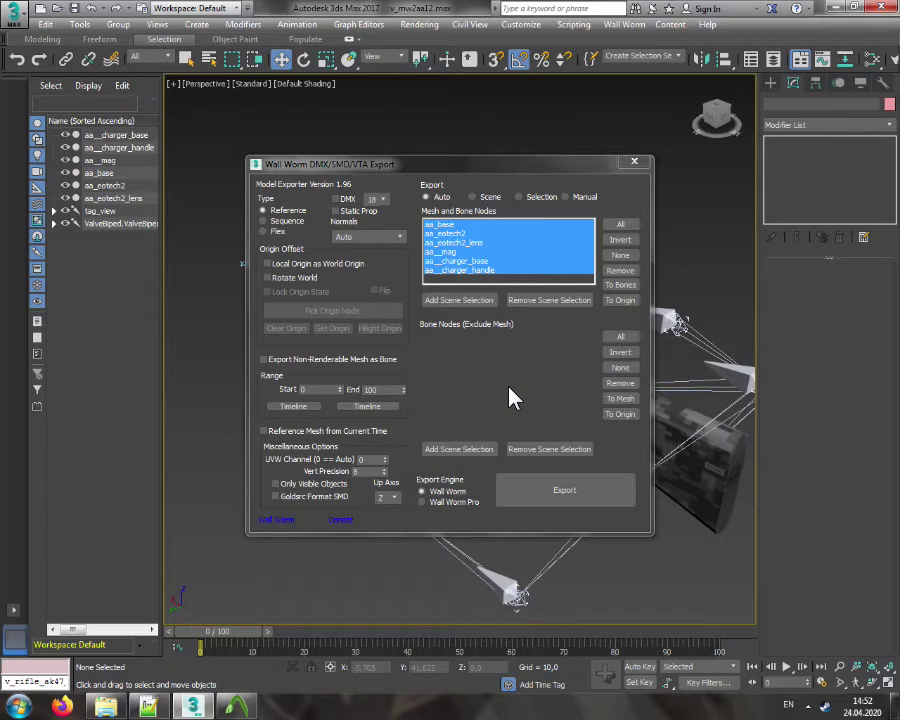
click(500, 401)
click(633, 165)
In the _mw2aa12bling.qc file, delete the sensor body group and the comment markers around the light body group, and save
click(148, 707)
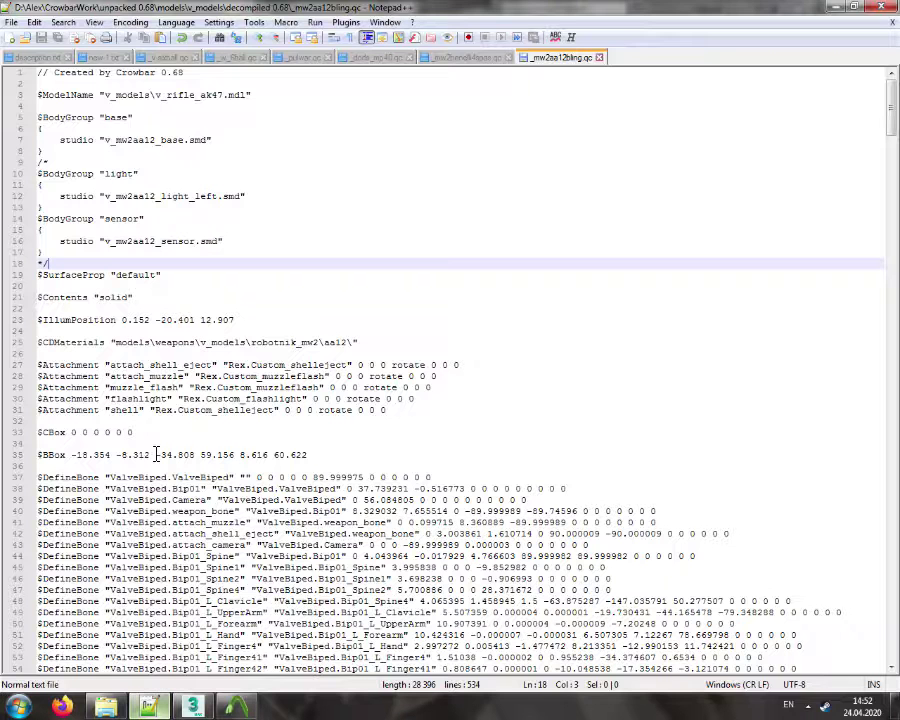
drag(57, 265, 38, 218)
key(Delete)
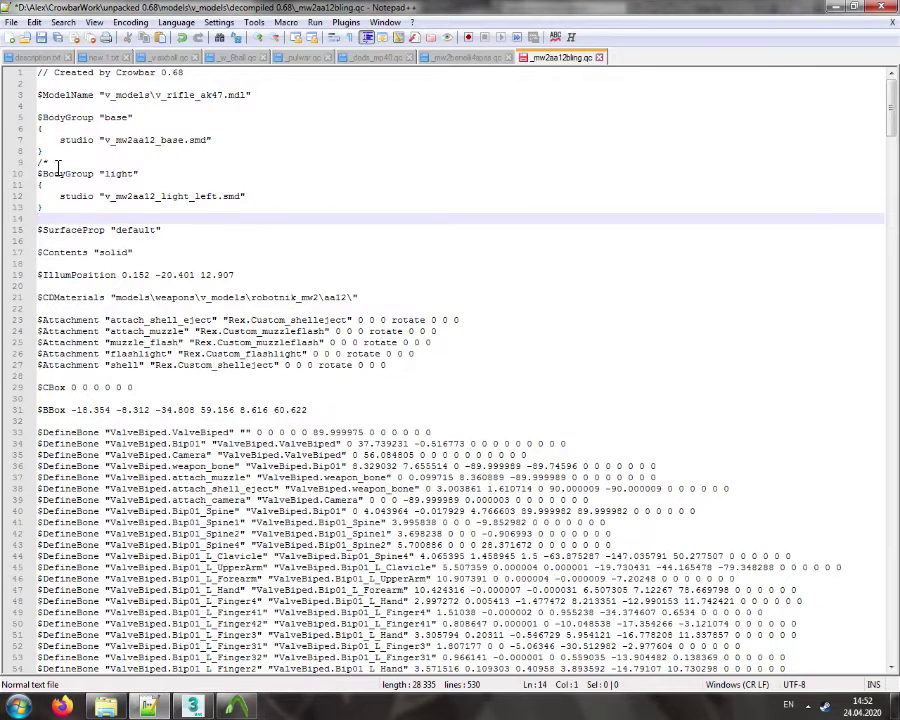
click(60, 164)
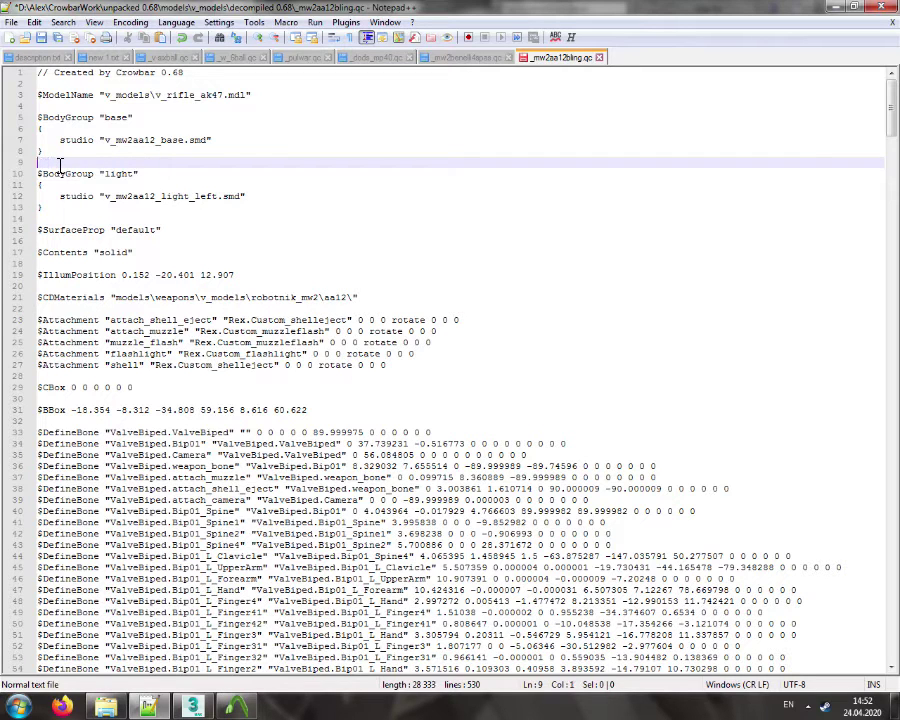
key(ctrl+s)
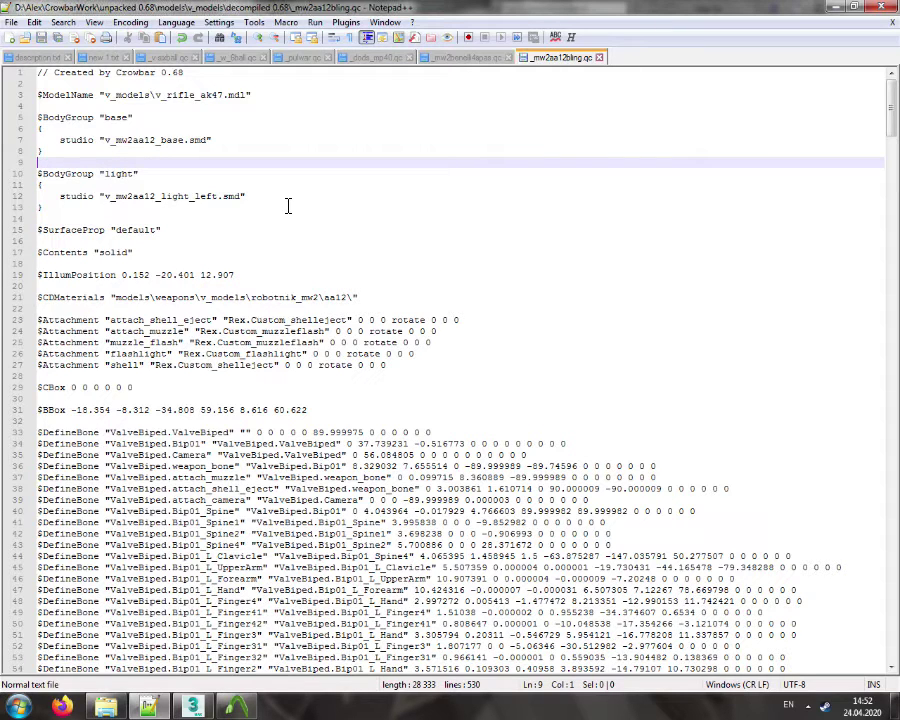
In 3ds Max, reopen v_mw2aa12.max without saving the scene changes, and continue past the missing external files
click(192, 707)
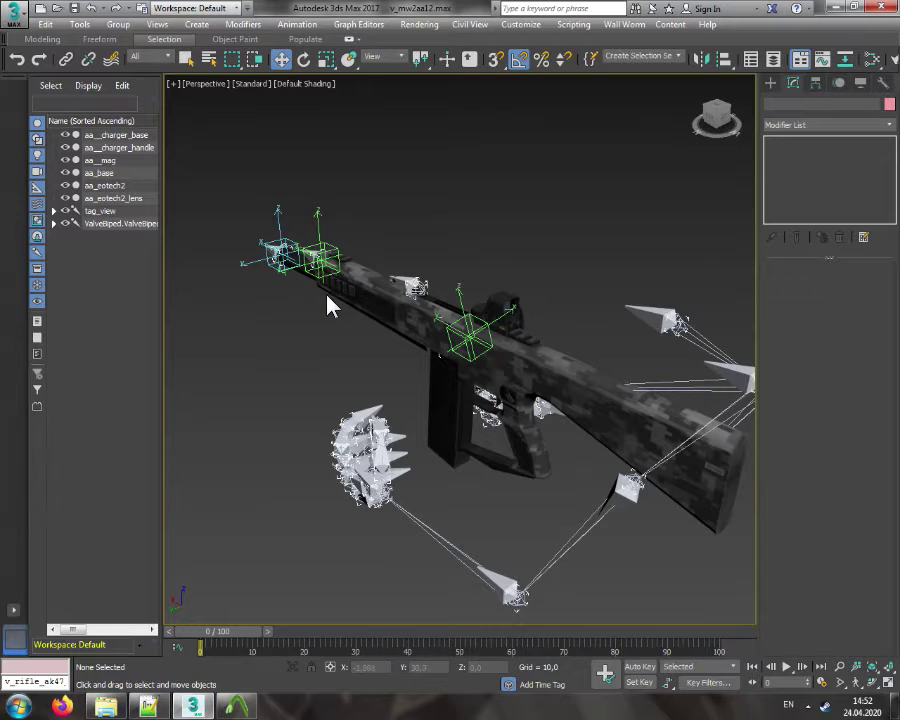
click(15, 15)
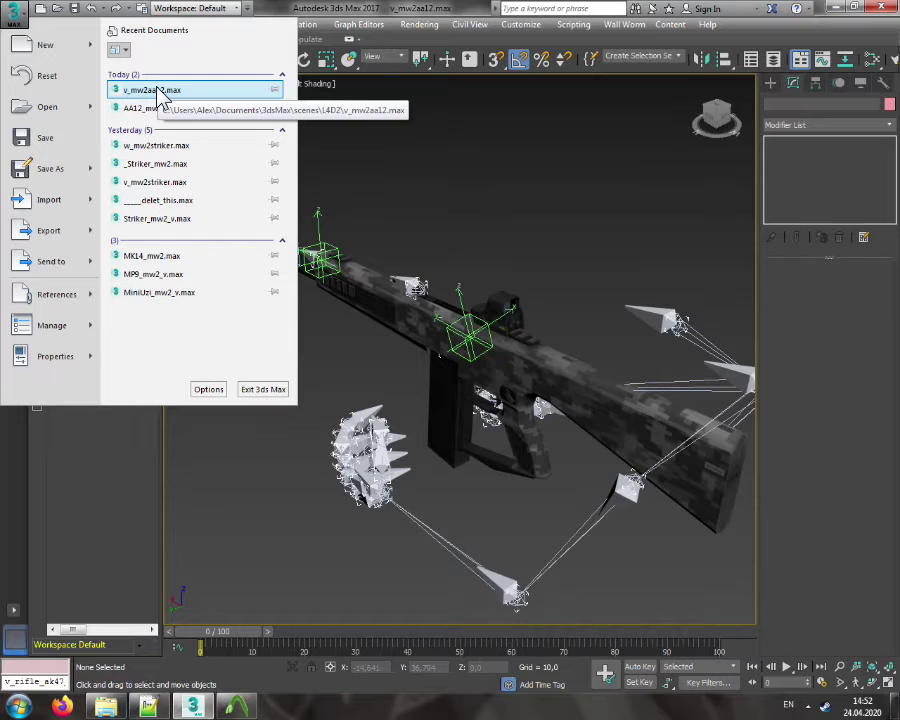
click(160, 92)
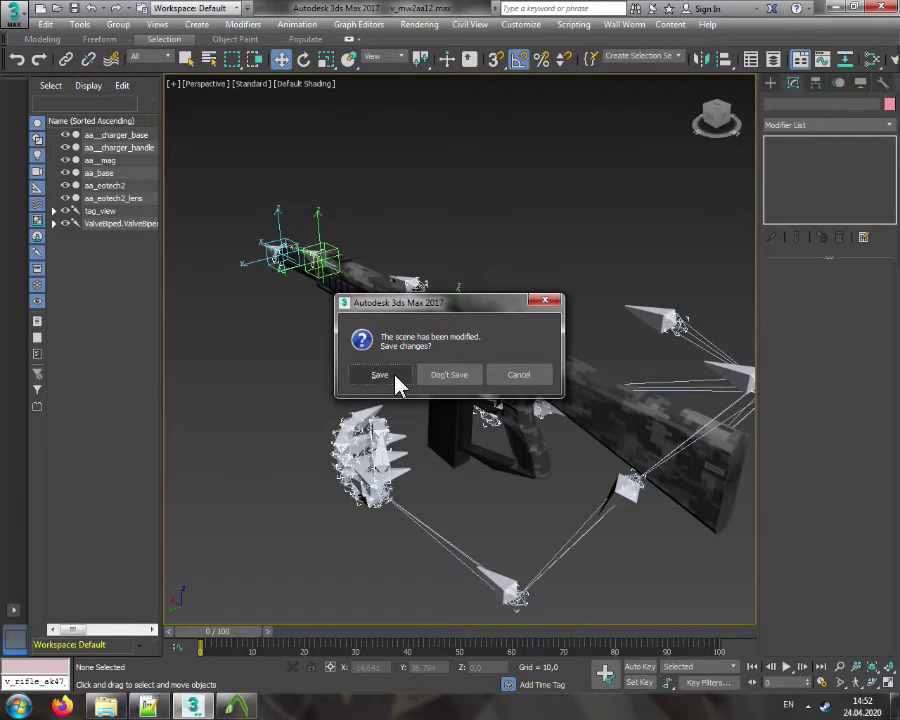
click(435, 380)
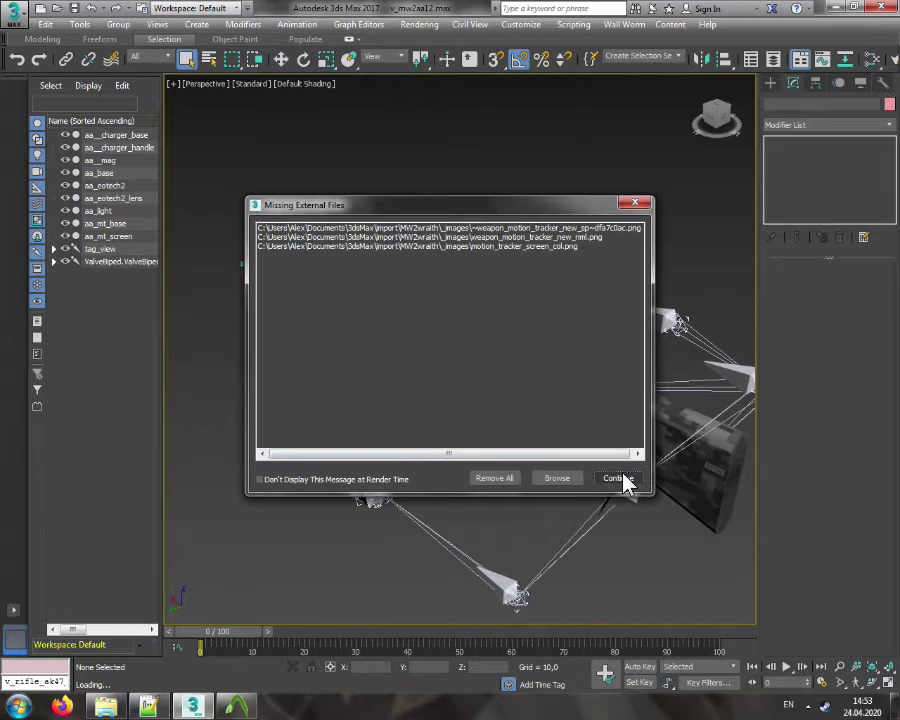
click(620, 478)
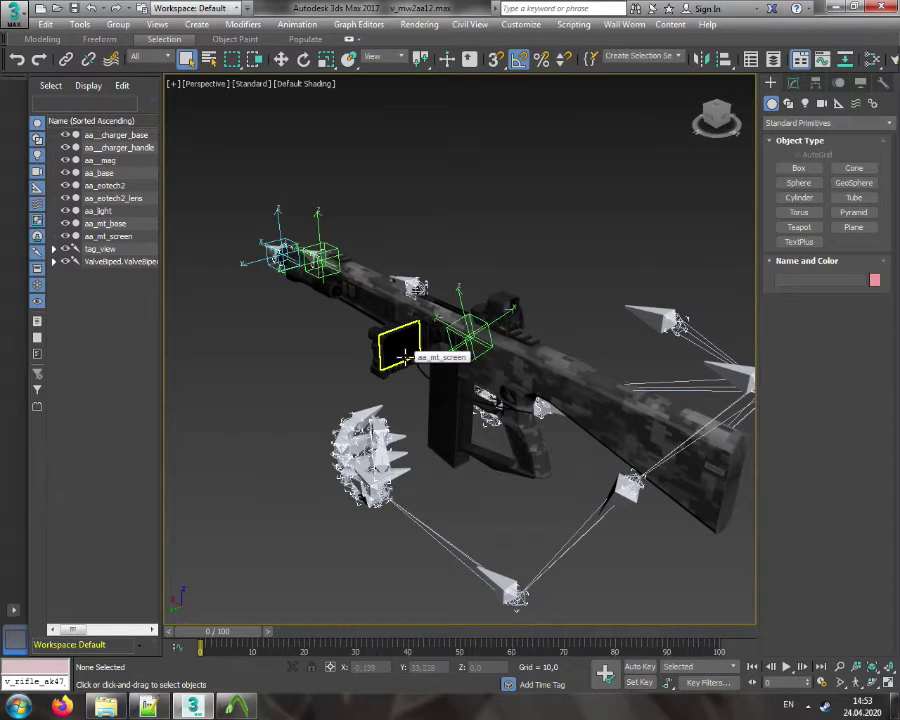
Delete every weapon mesh except aa_light, keeping the bones
click(112, 135)
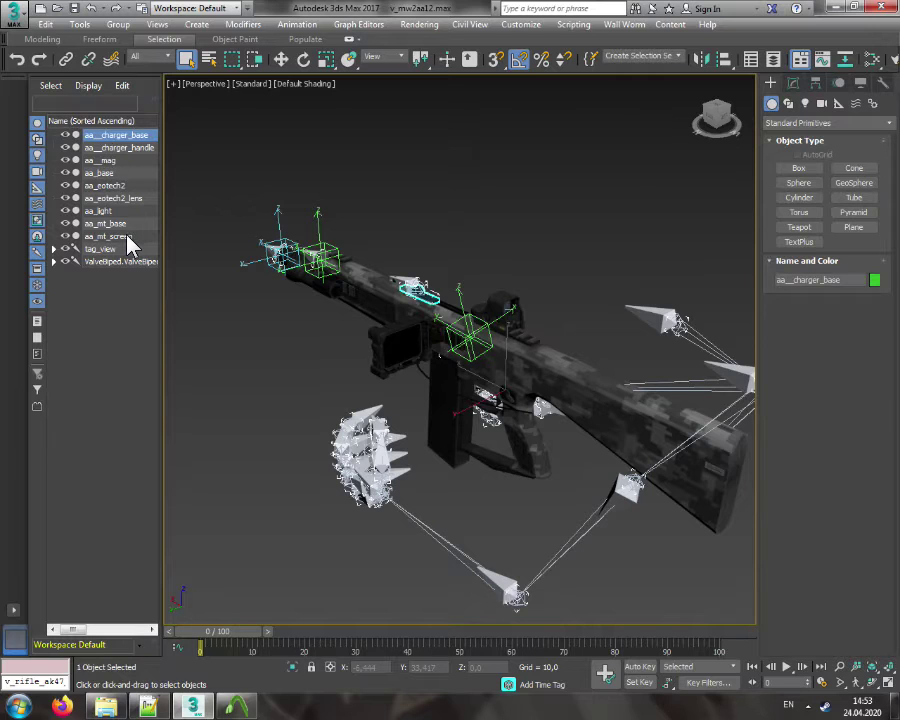
shift+click(127, 237)
ctrl+click(106, 212)
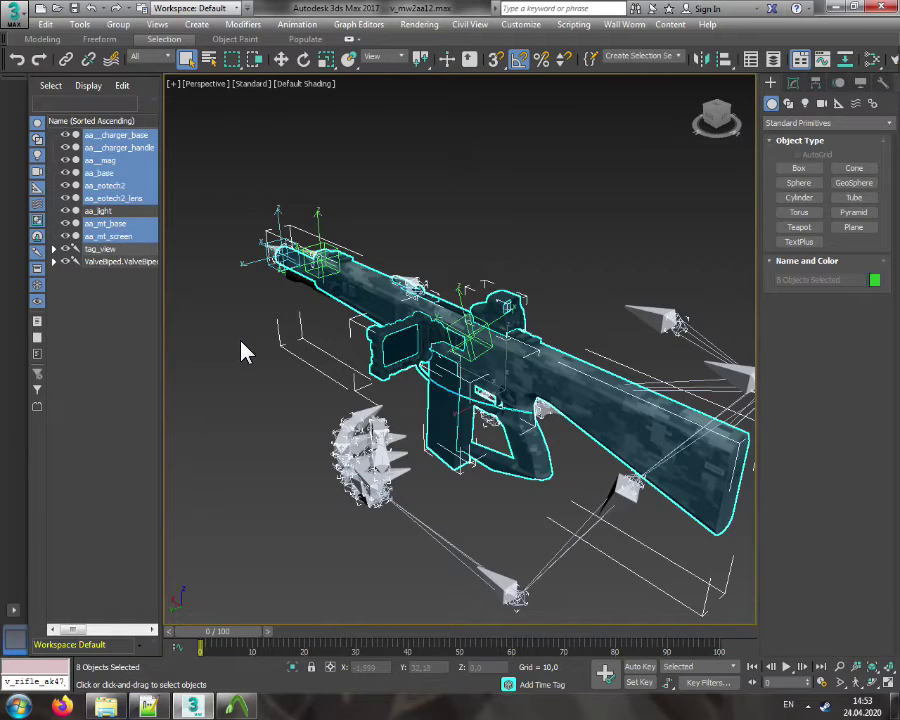
key(Delete)
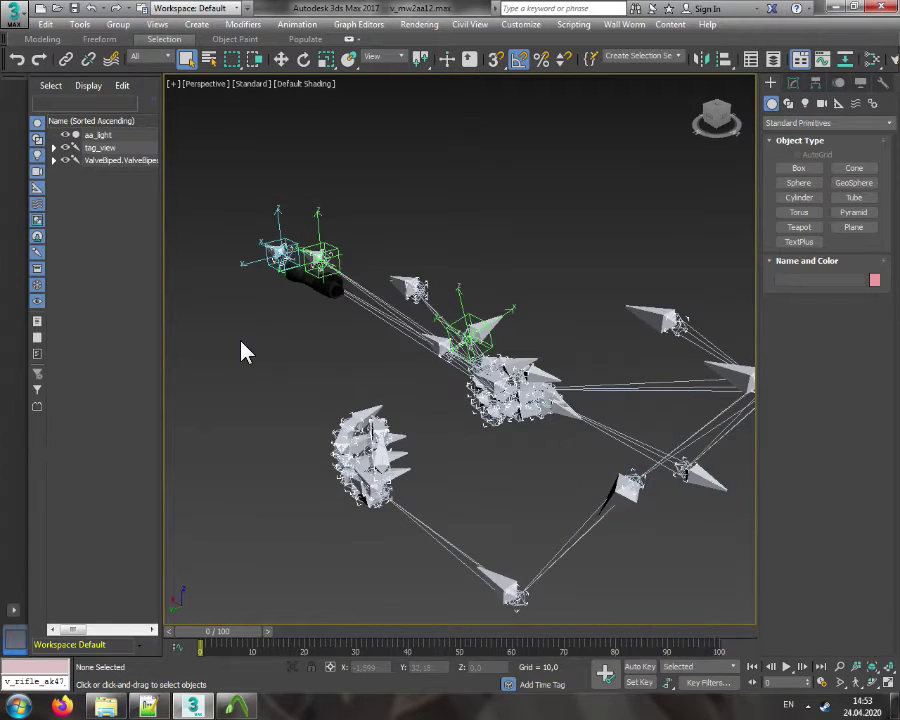
Export aa_light with all bones using the Wall Worm SMD exporter as v_mw2aa12_light_left, and close the exporter
click(624, 24)
mouse_move(663, 119)
click(540, 157)
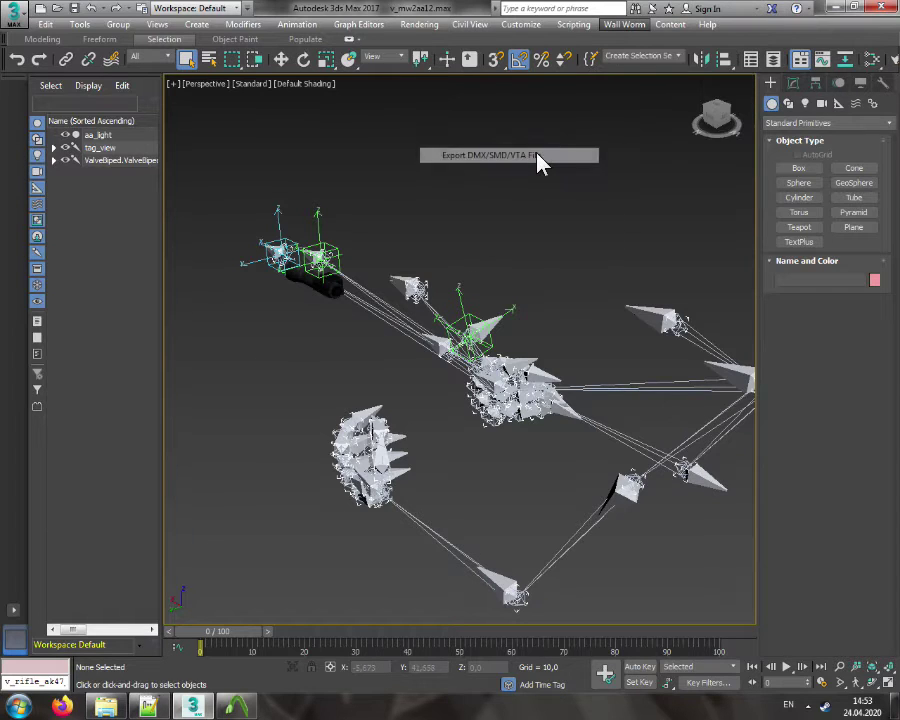
click(620, 225)
click(620, 337)
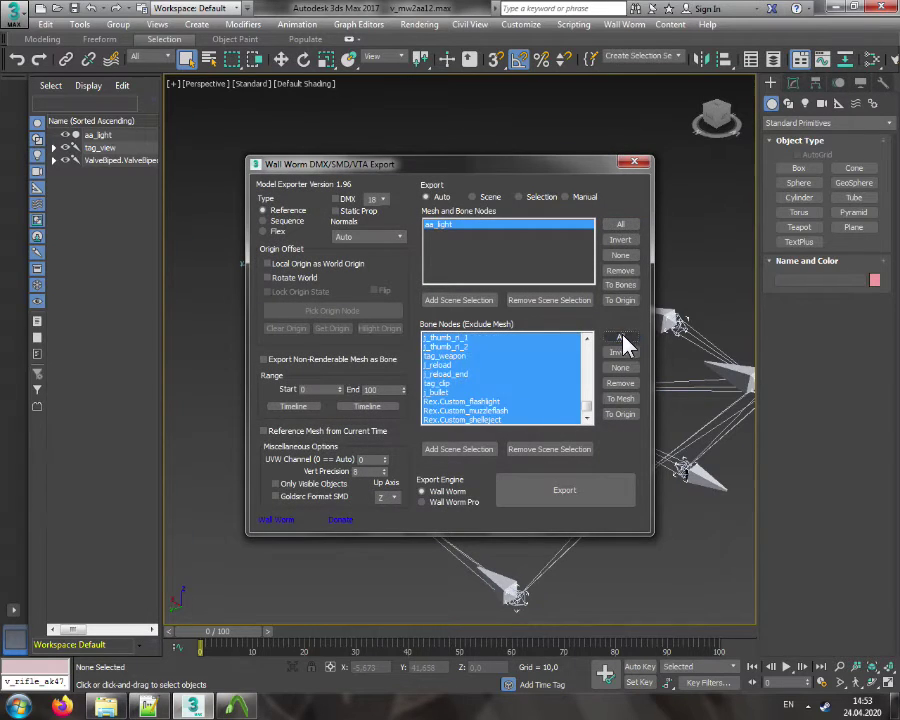
click(605, 492)
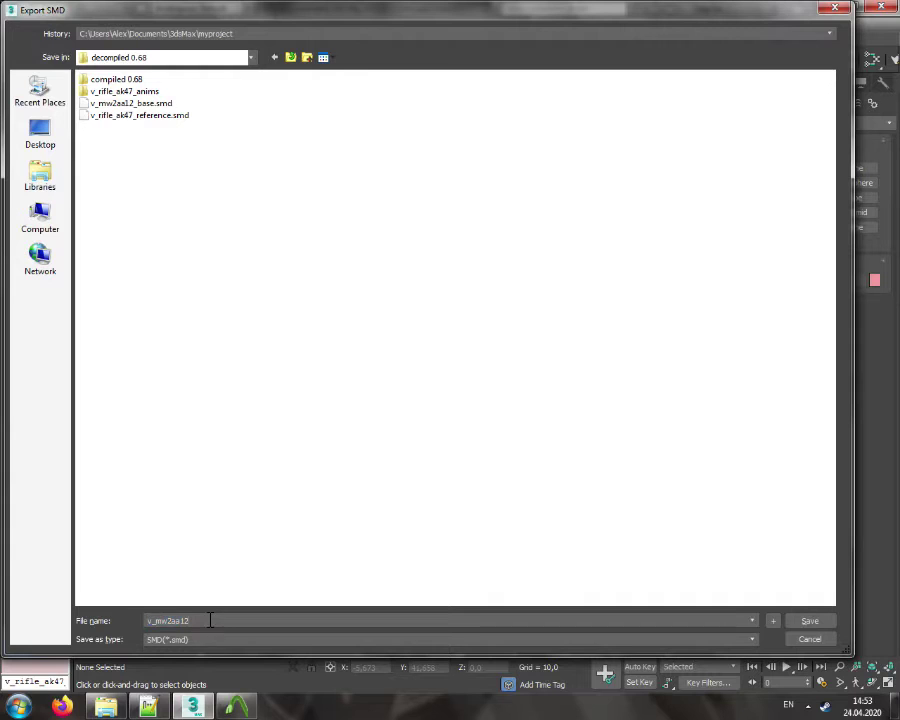
text(_light_left)
click(808, 621)
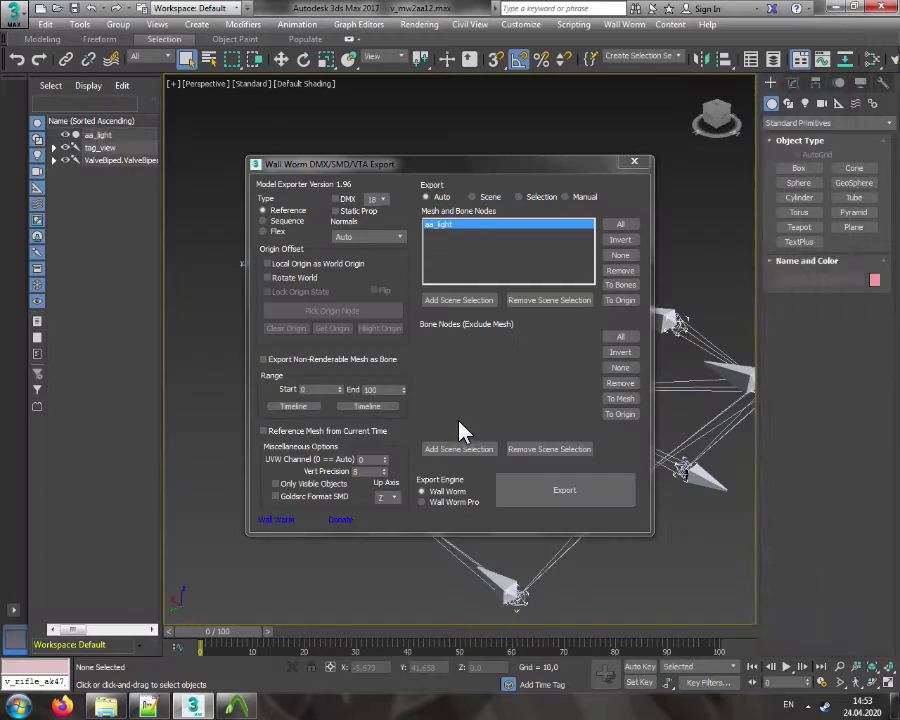
click(456, 400)
click(633, 162)
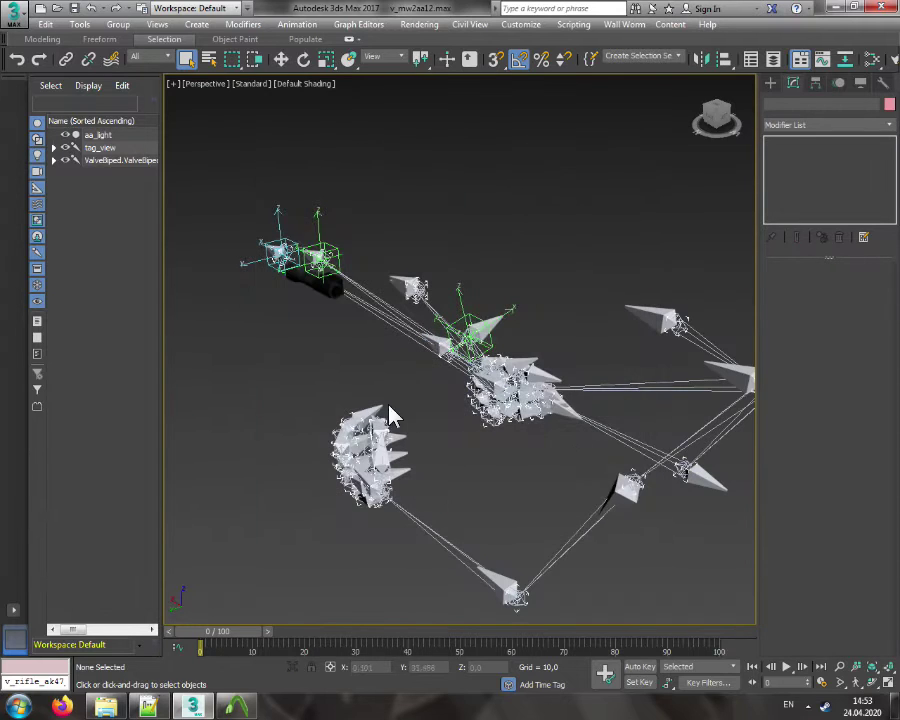
In Crowbar, compile _mw2aa12bling.qc and open the compiled model in the model viewer as a replacement
click(236, 708)
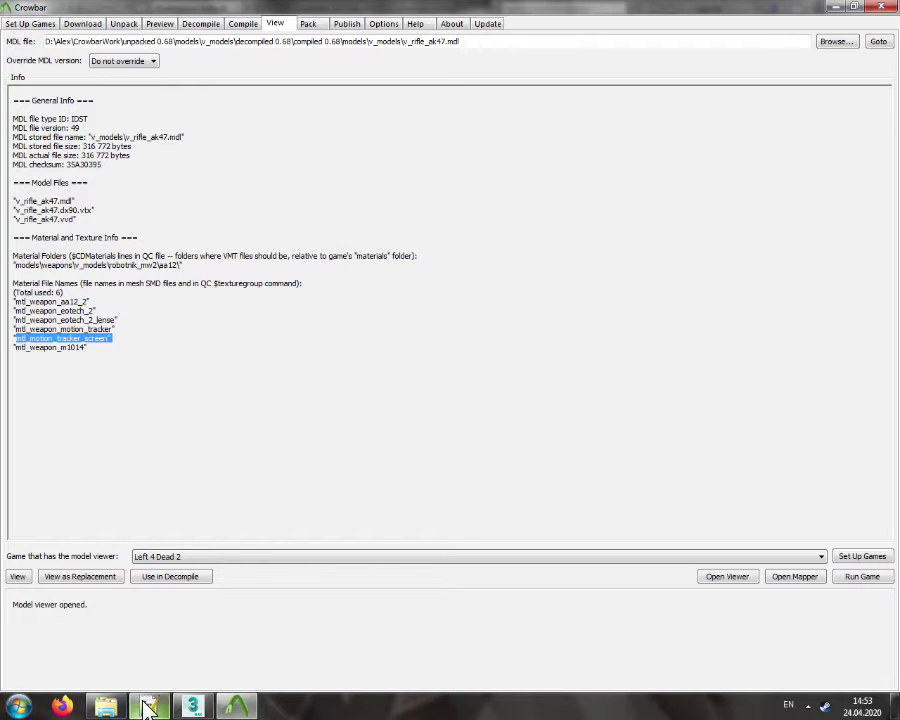
click(245, 24)
click(47, 258)
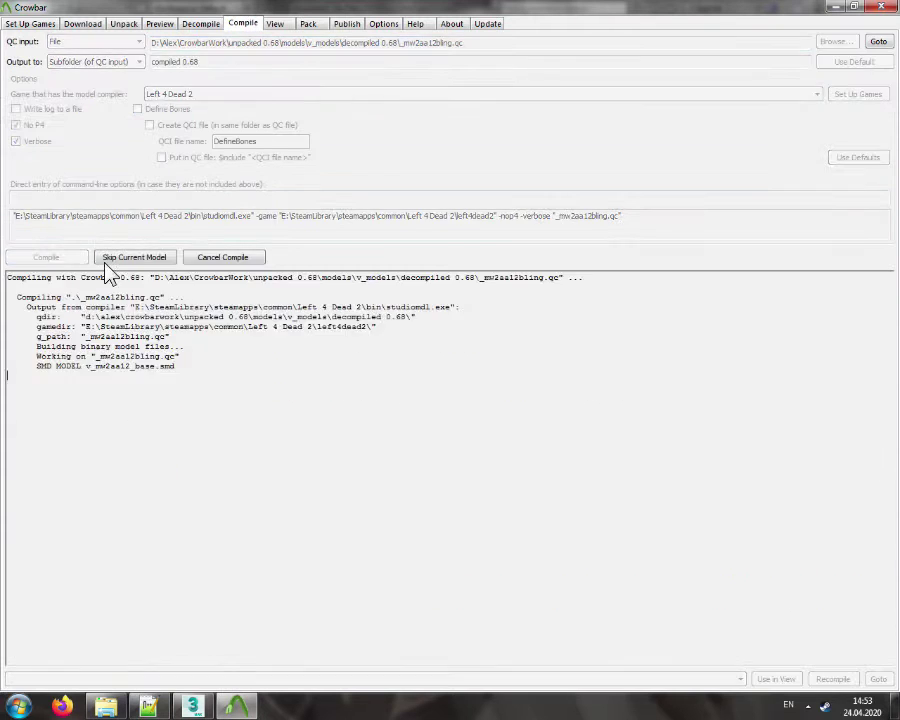
click(776, 679)
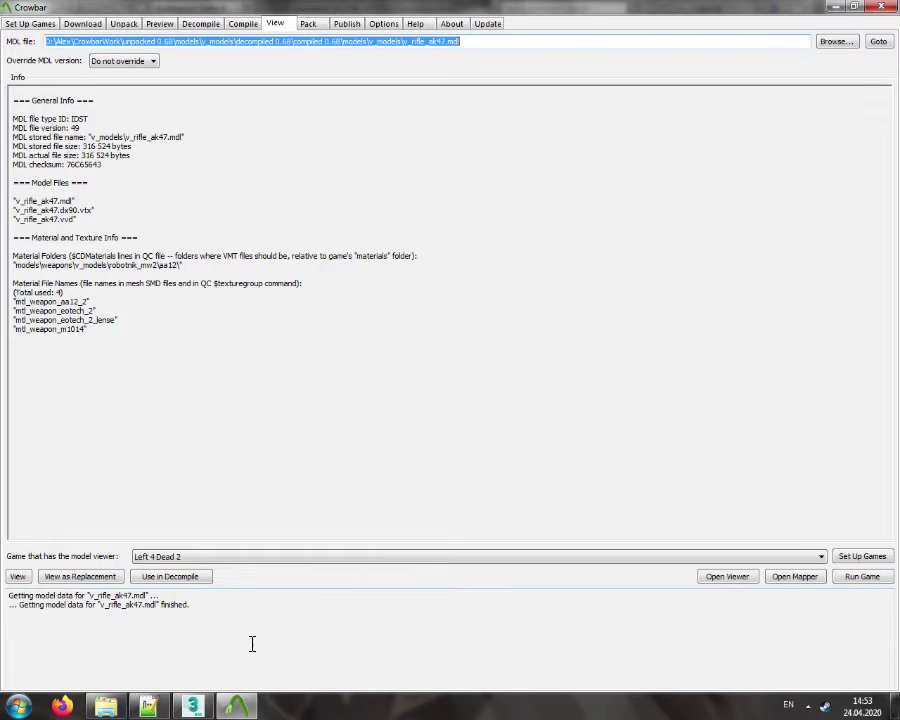
click(80, 577)
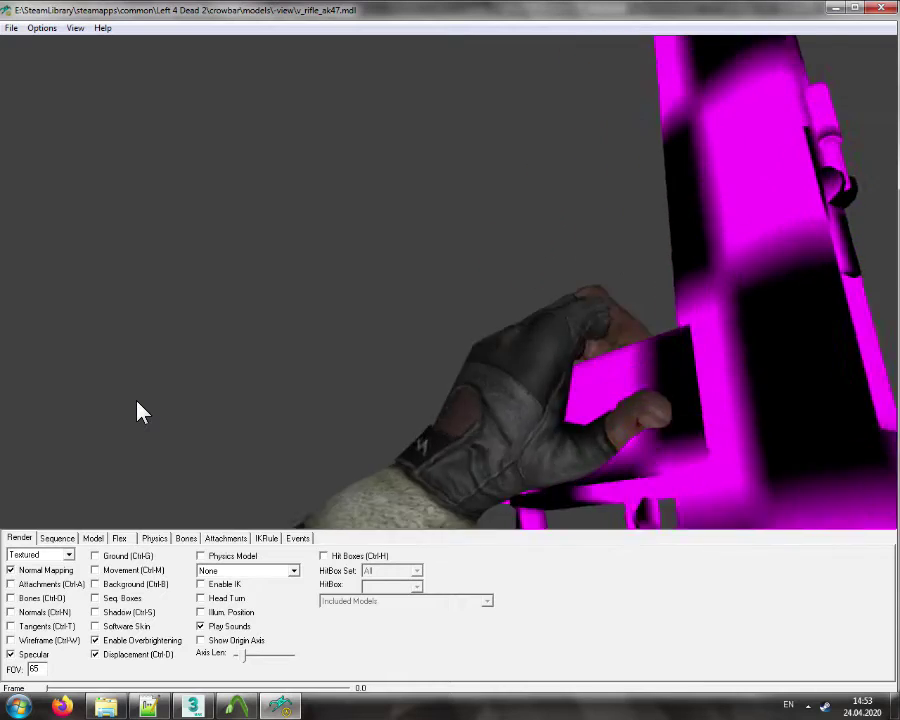
Maximize the model viewer and set the FOV to 90 to inspect the weapon
double_click(377, 14)
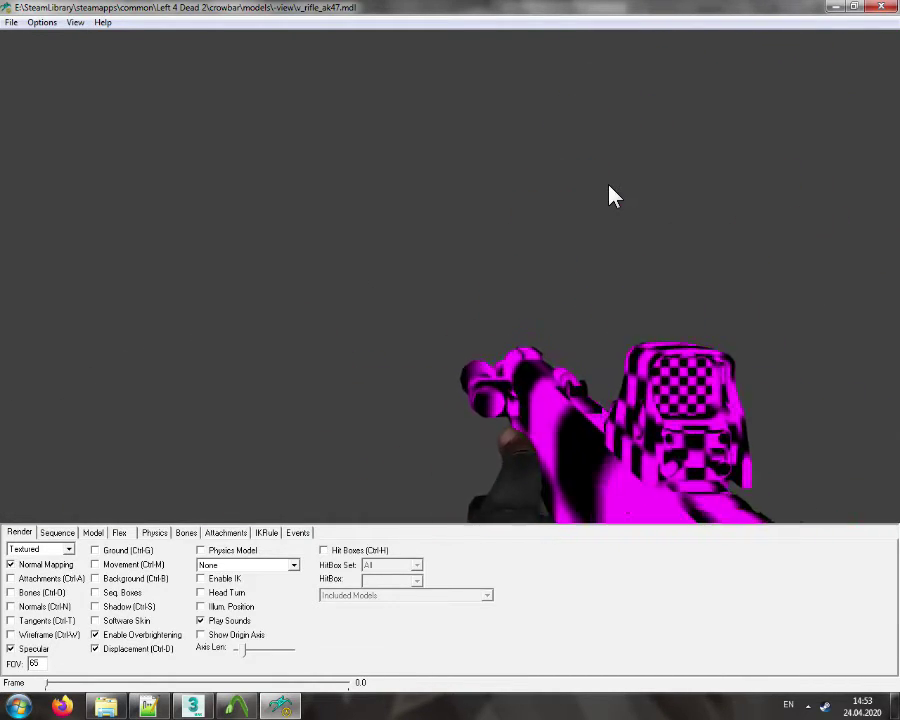
double_click(34, 663)
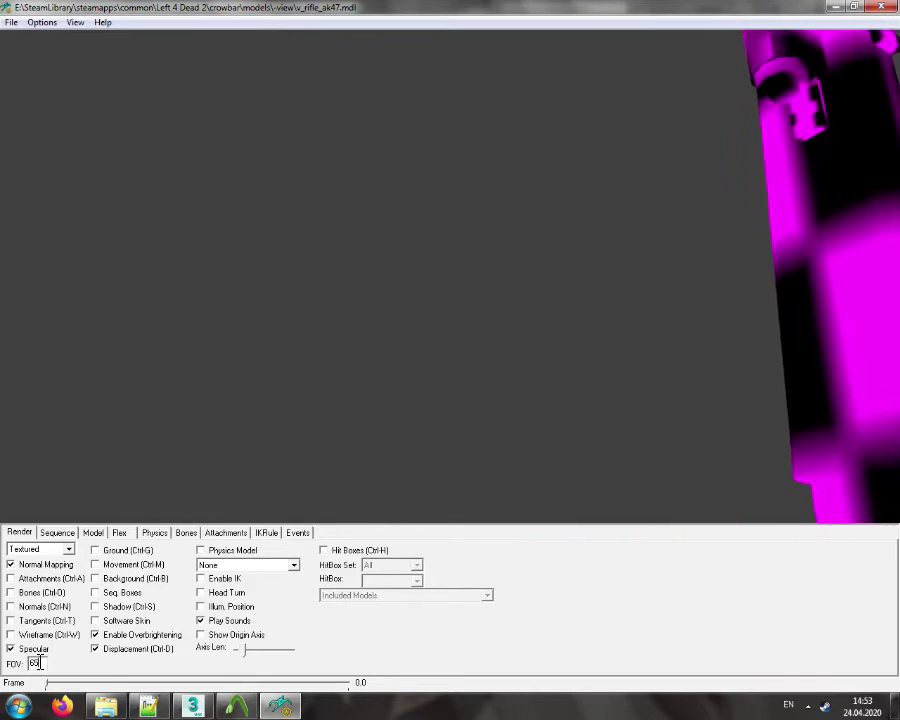
text(90)
key(Return)
Turn the reload layer off, set the playback speed to 1.00 and the FOV to 65, and inspect the idle pose
click(57, 532)
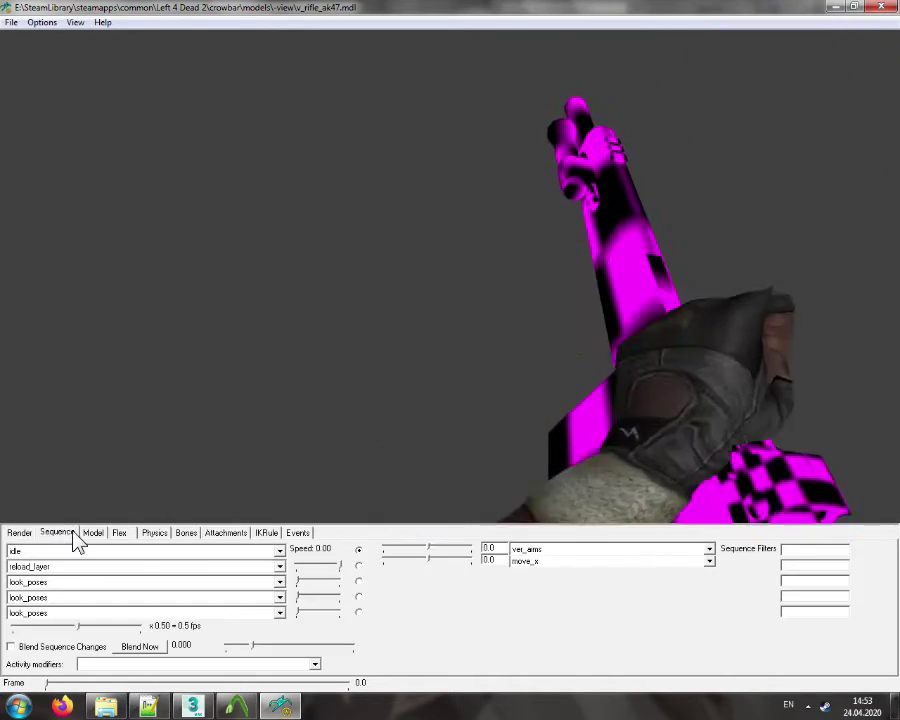
drag(335, 567, 240, 561)
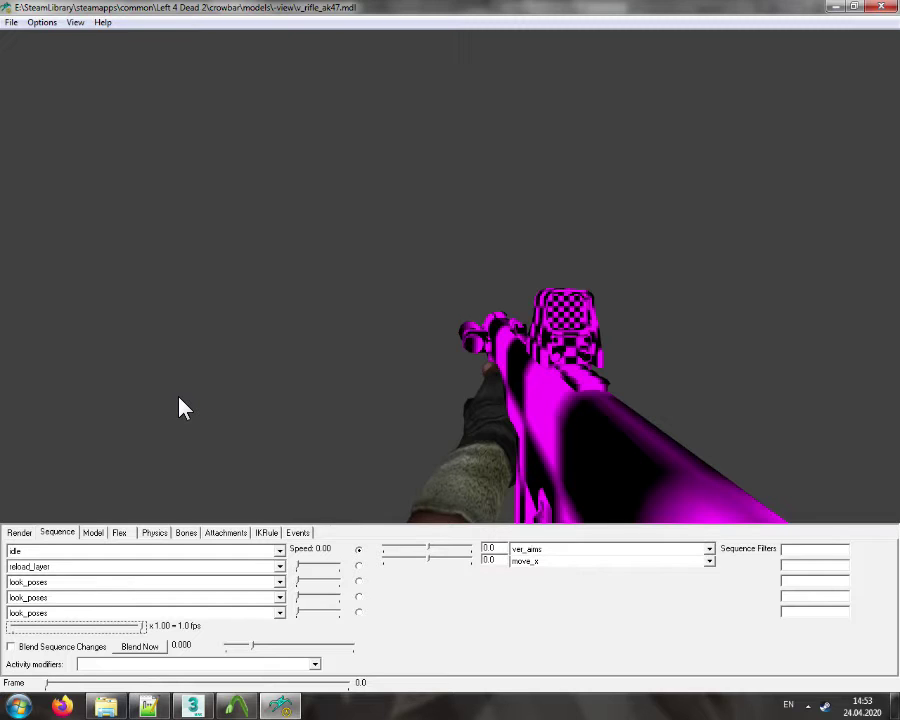
click(19, 532)
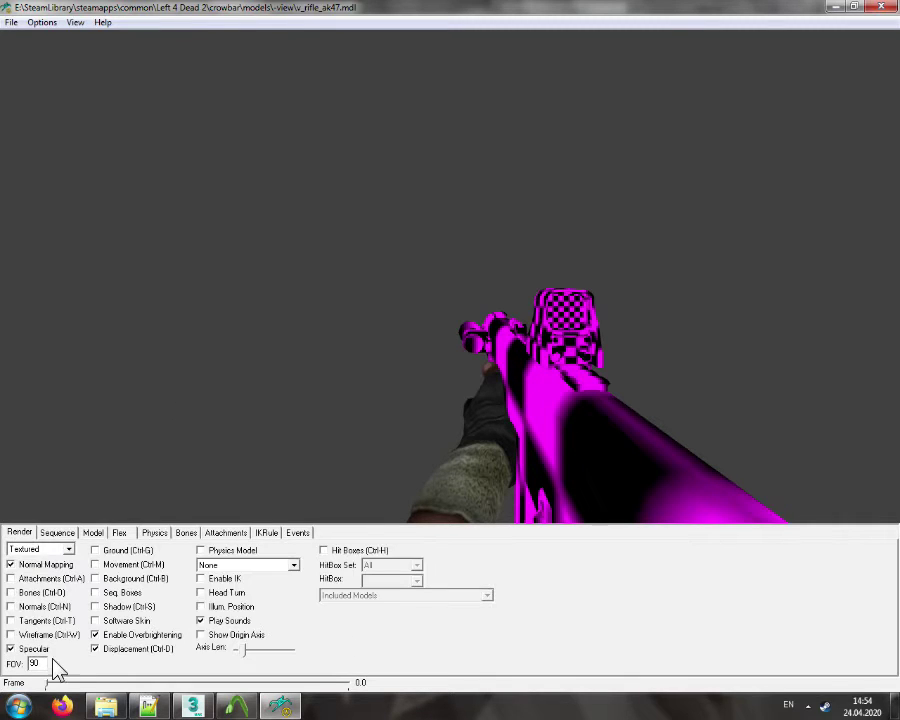
text(65)
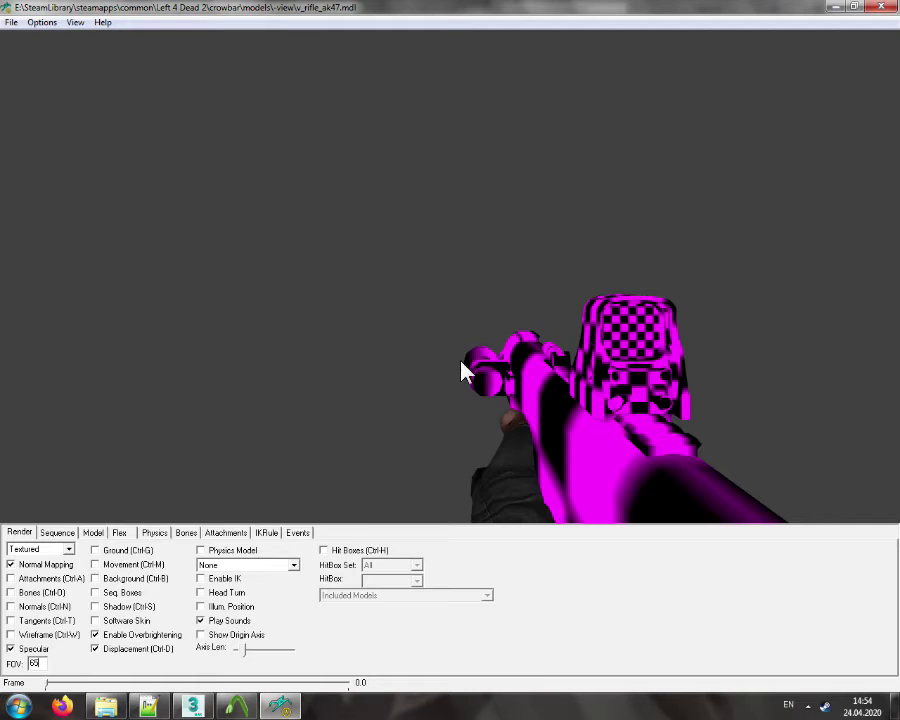
In 3ds Max, remove the Skin modifier from the aa_light mesh
click(193, 706)
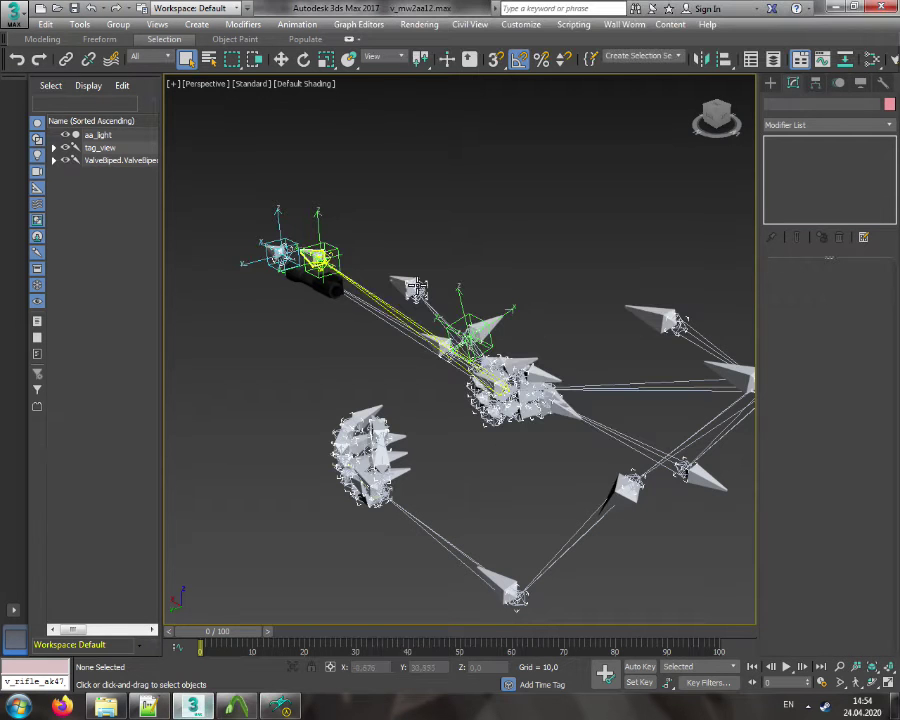
click(329, 291)
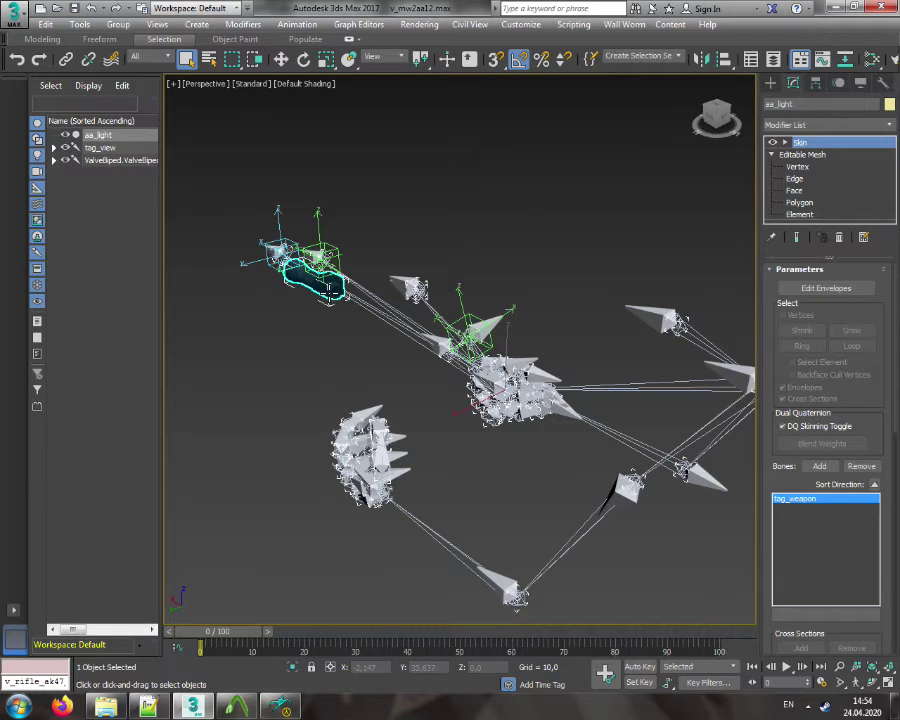
click(840, 238)
right_click(491, 206)
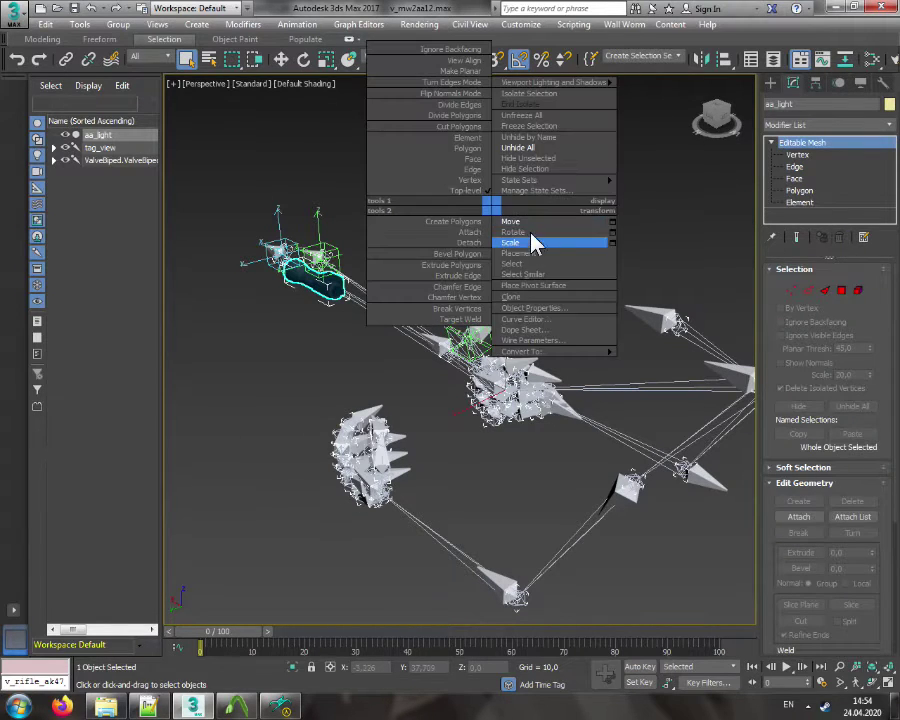
Add a Mirror modifier to aa_light with the mirror axis set to Y
click(835, 127)
scroll(840, 452, down, 10)
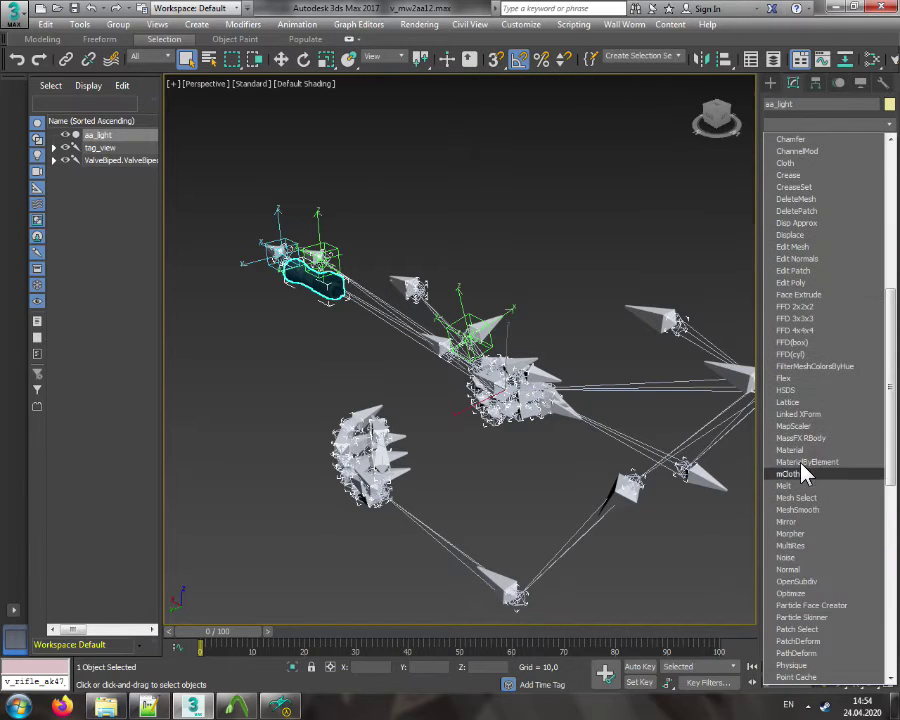
click(782, 521)
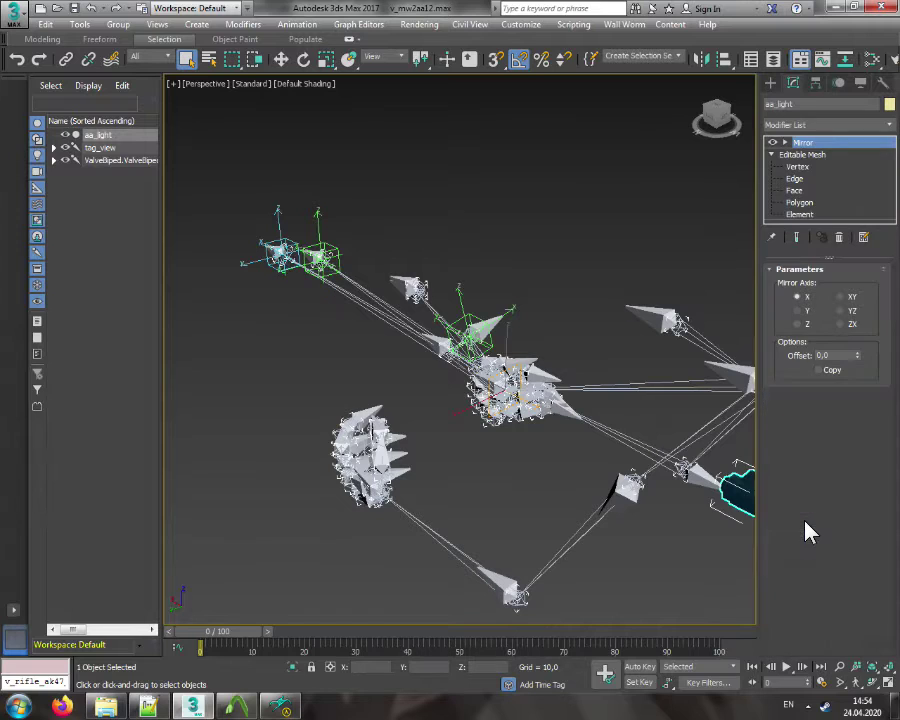
click(804, 312)
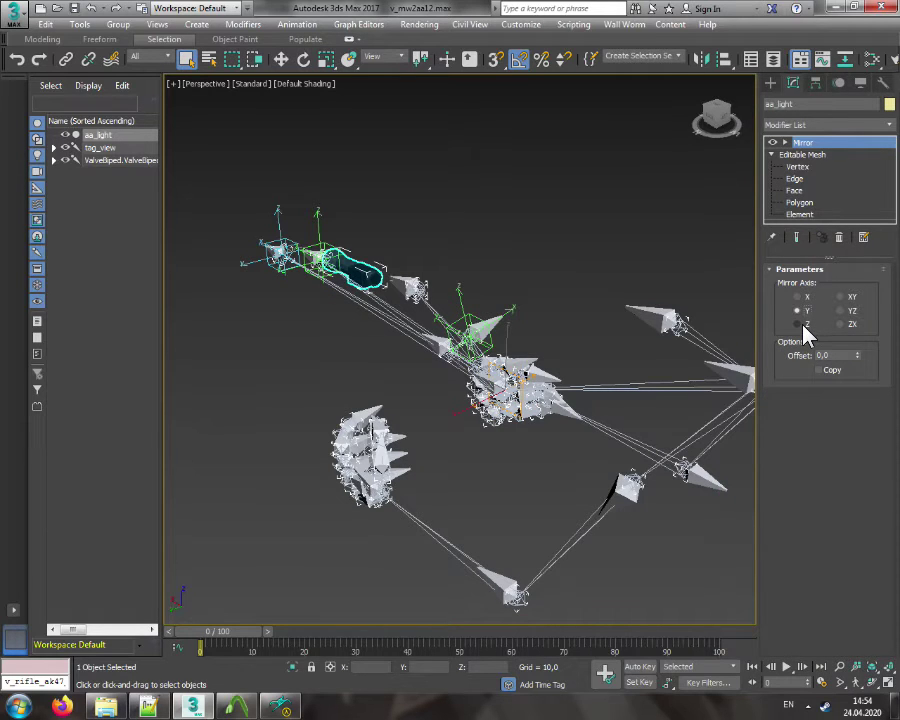
click(806, 325)
click(806, 312)
click(518, 250)
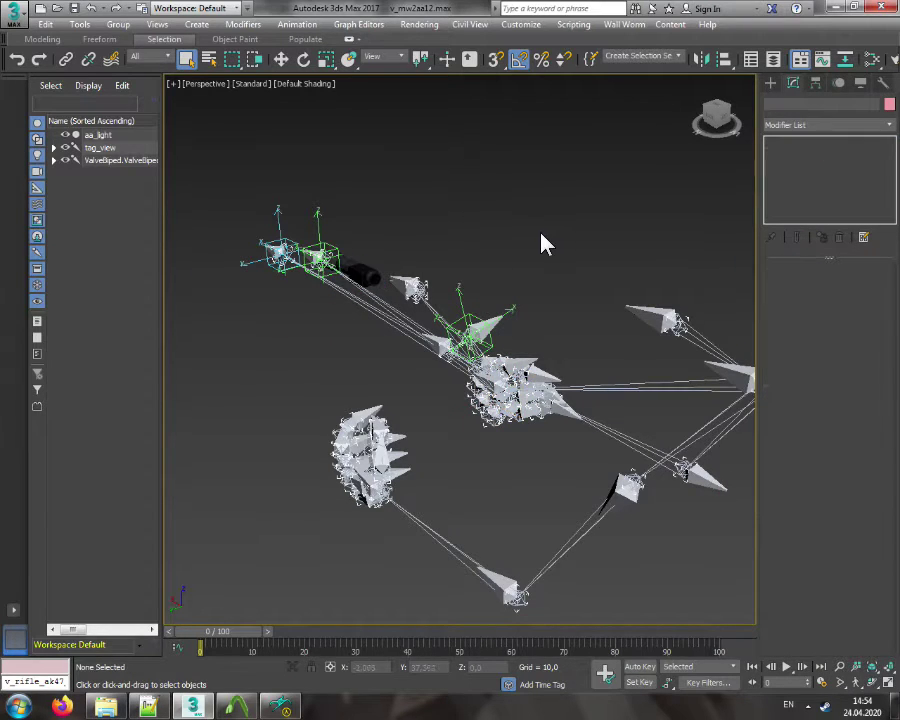
Add a Skin modifier above the Mirror on aa_light and assign the tag_weapon bone to it
click(365, 270)
click(820, 124)
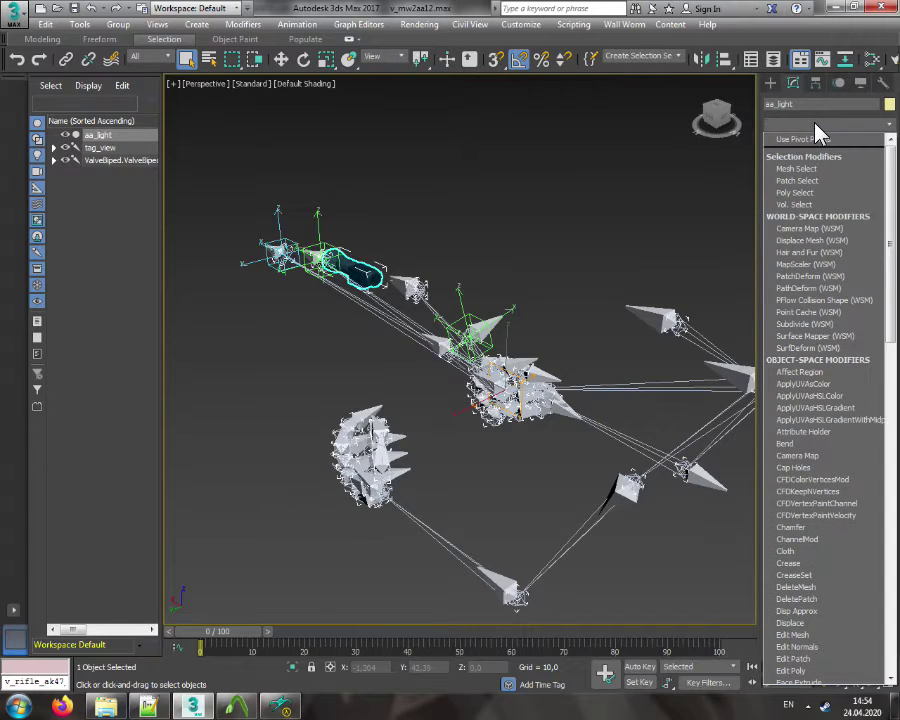
scroll(818, 470, down, 18)
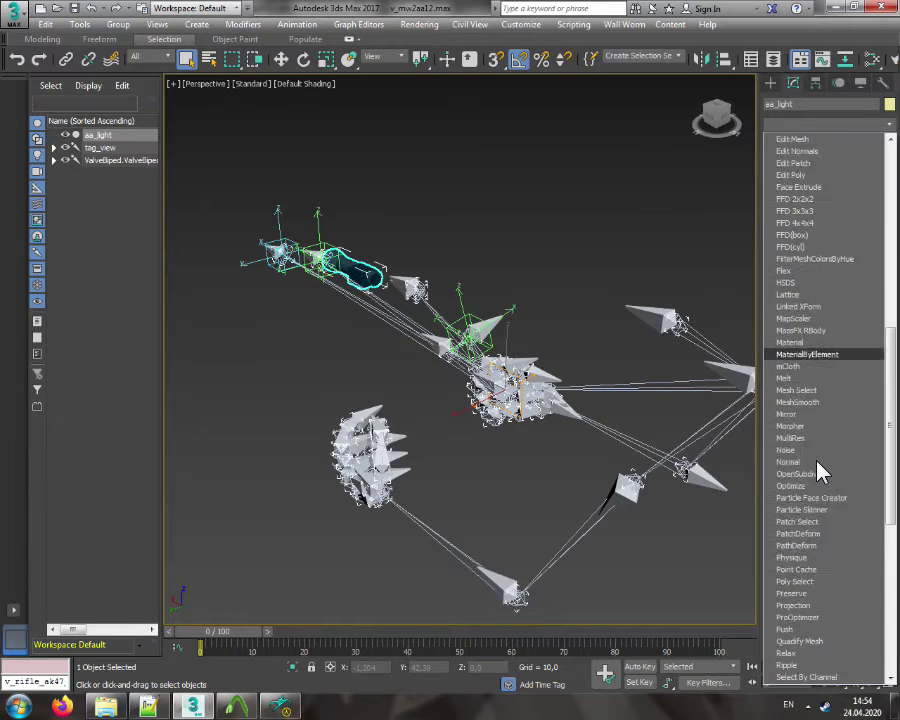
click(789, 534)
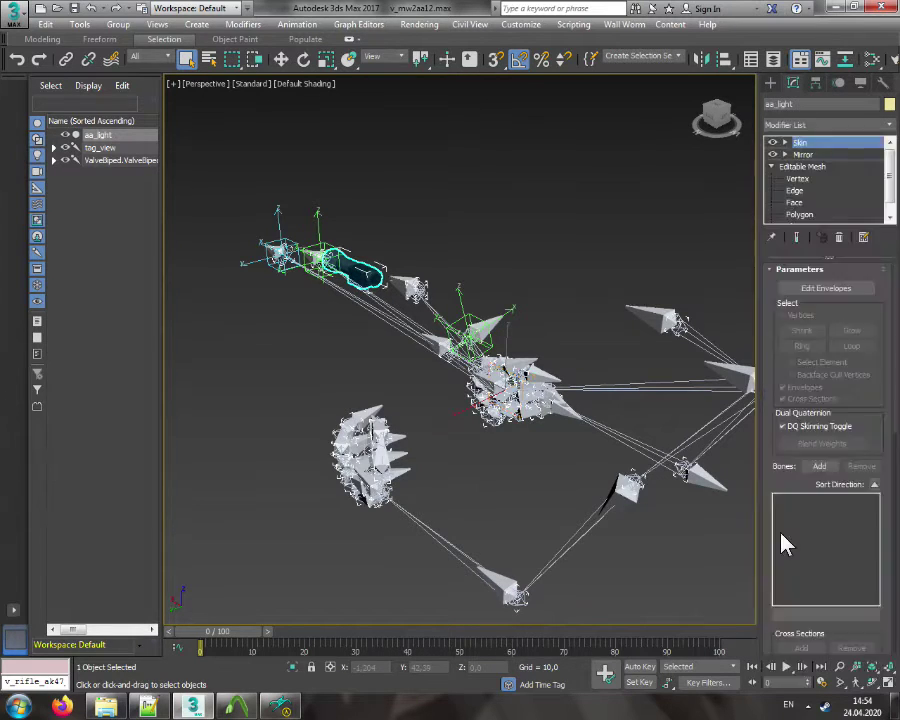
click(819, 467)
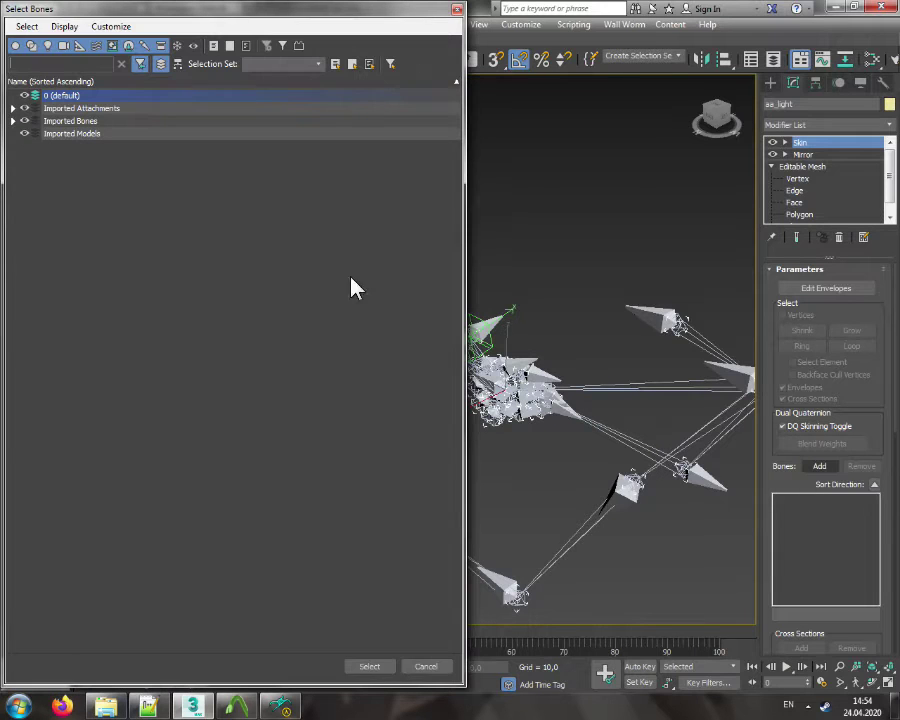
click(12, 121)
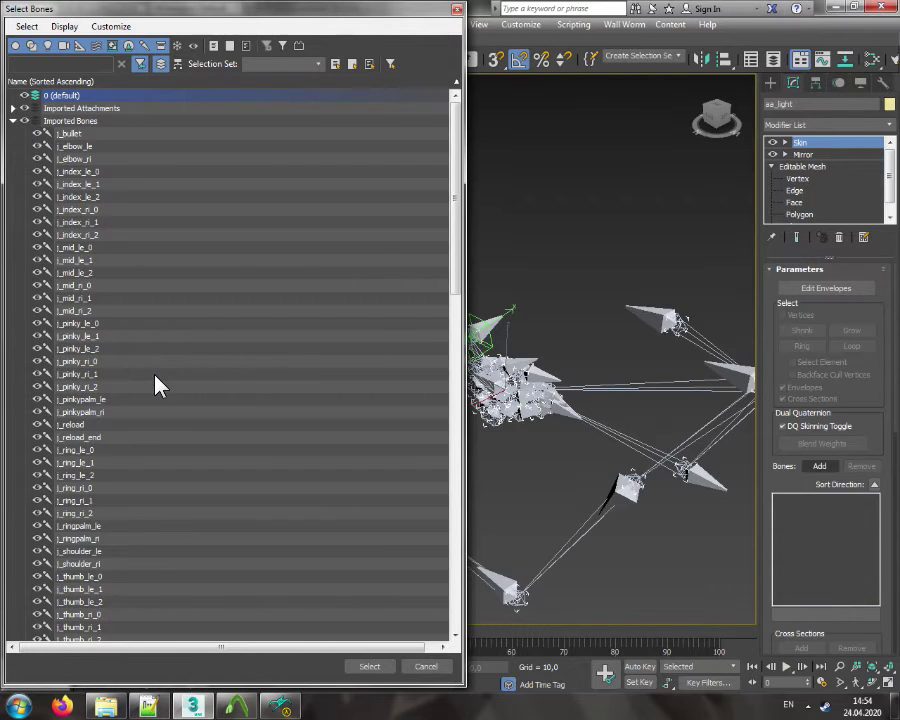
scroll(157, 387, down, 6)
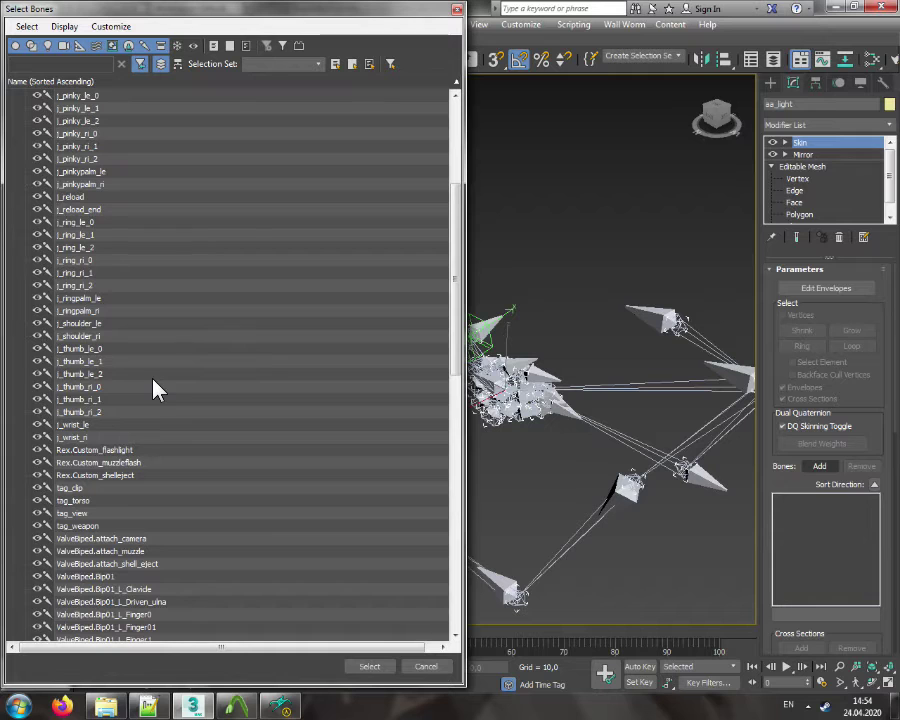
double_click(76, 528)
click(604, 87)
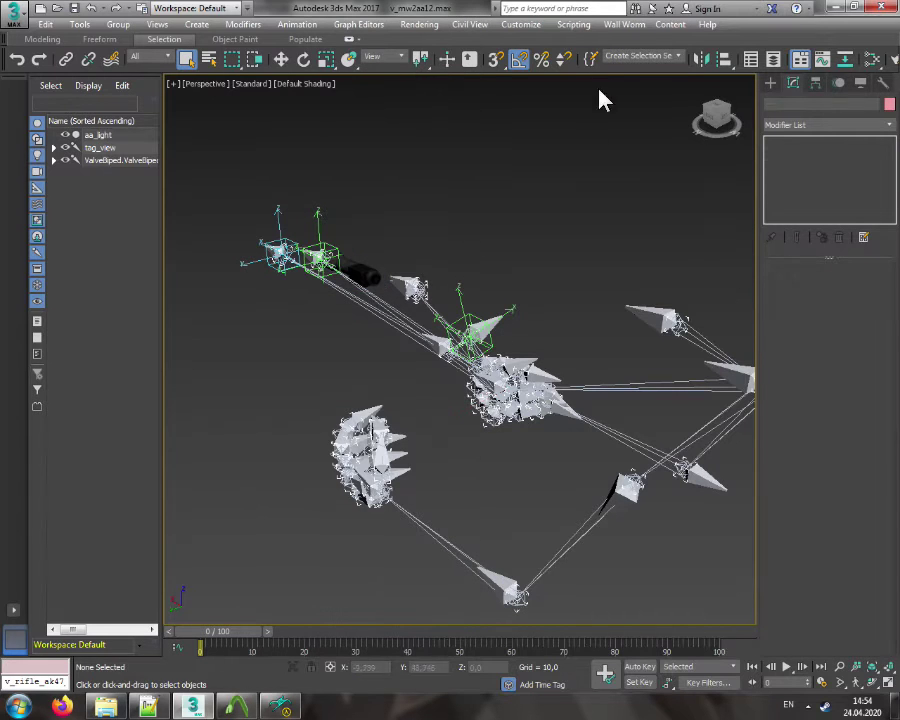
Start a Wall Worm DMX/SMD/VTA export and mark all the mesh and bone nodes for inclusion
click(624, 24)
mouse_move(682, 122)
click(522, 153)
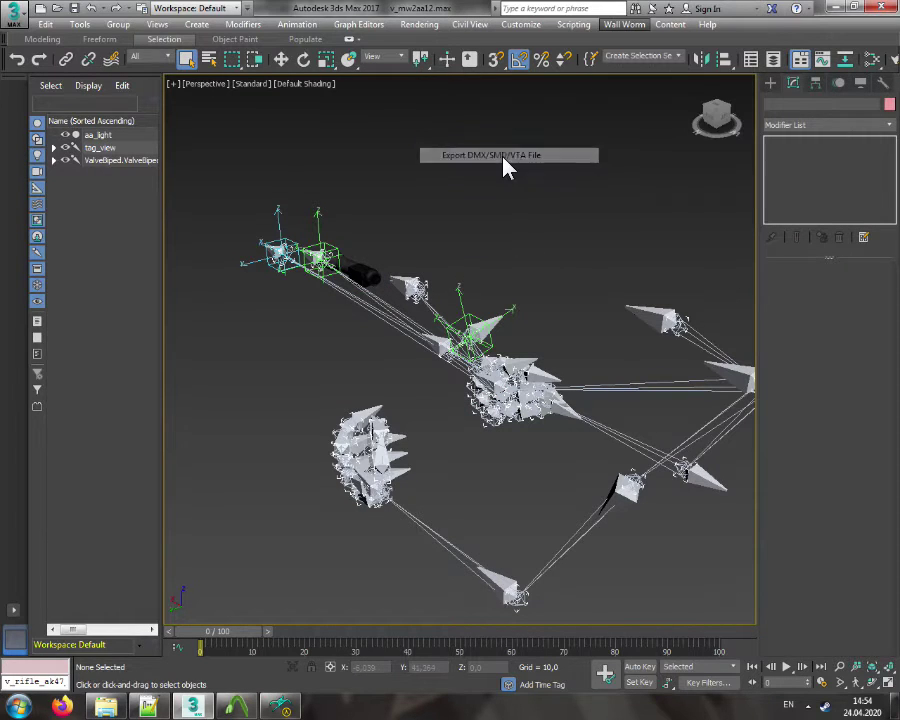
click(620, 226)
click(620, 340)
Export the mirrored light as v_mw2aa12_light_right in the decompiled 0.68 folder and close the exporter
click(595, 492)
click(195, 622)
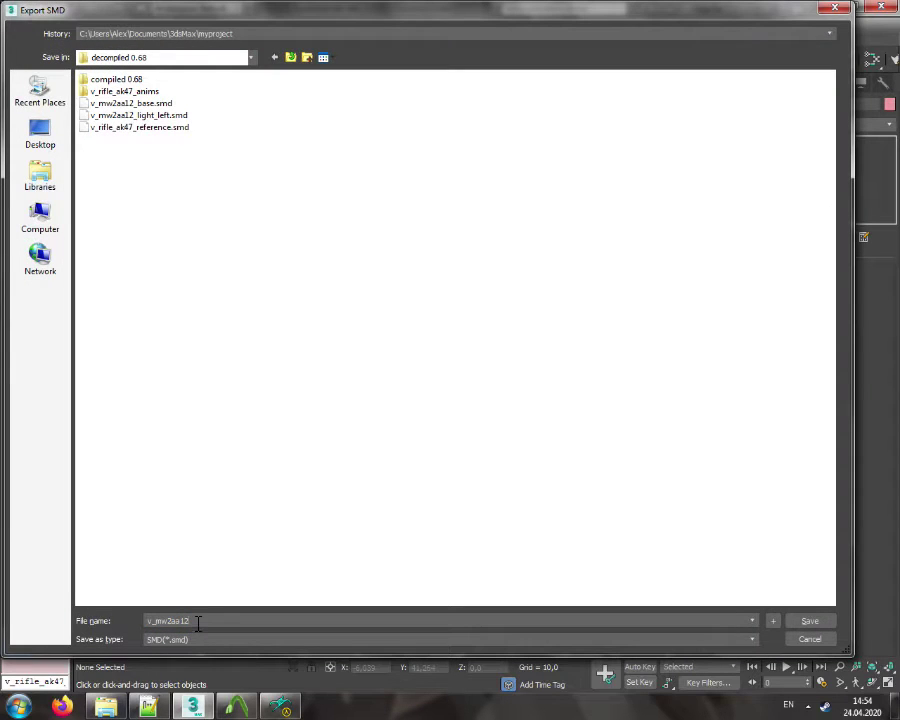
text(_l)
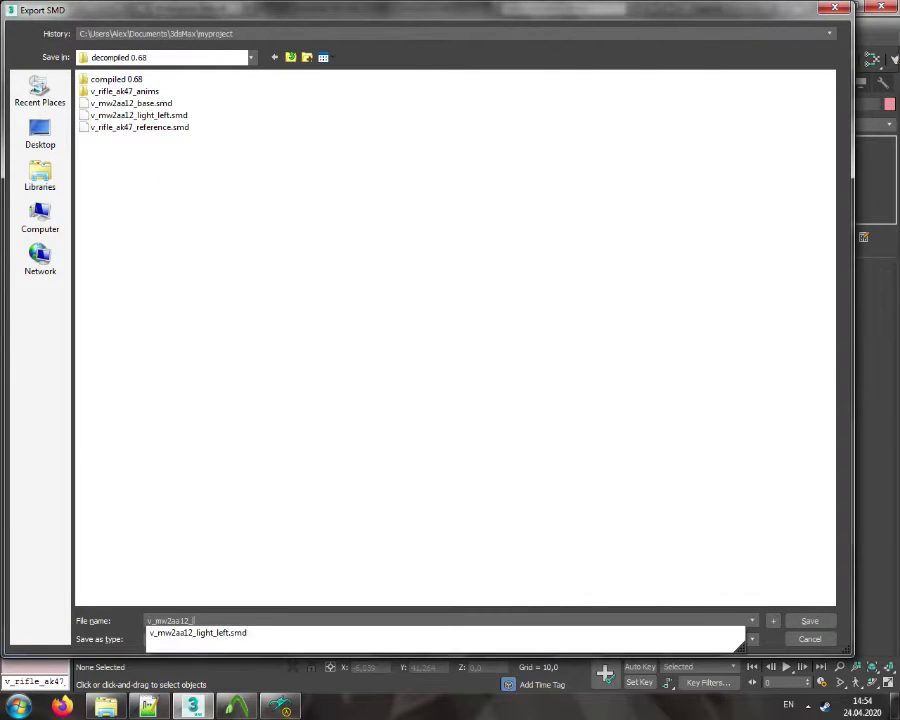
text(ight_r)
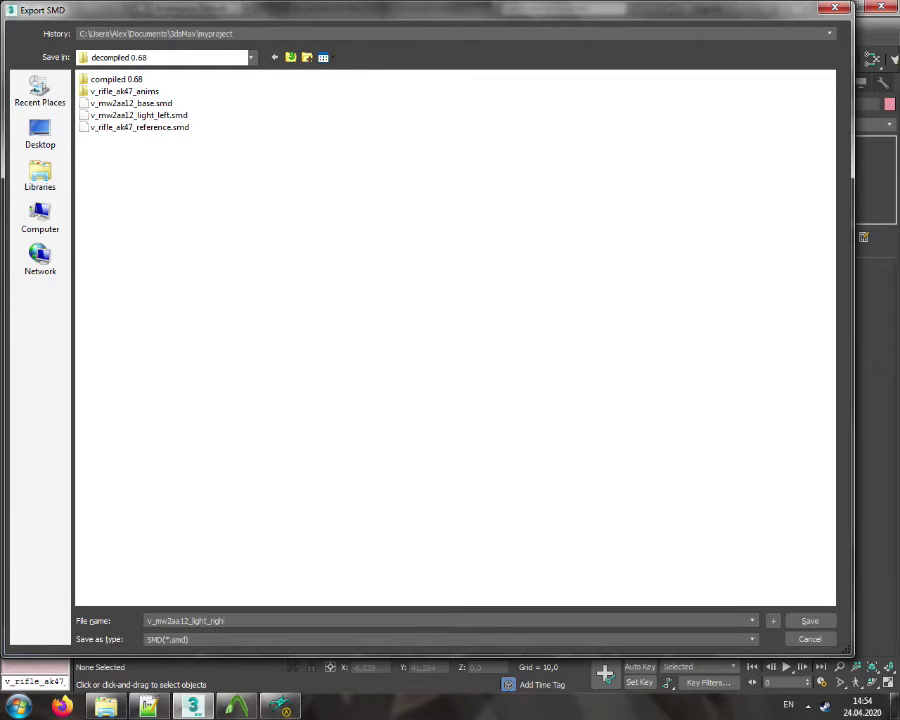
text(igh)
key(Return)
click(462, 405)
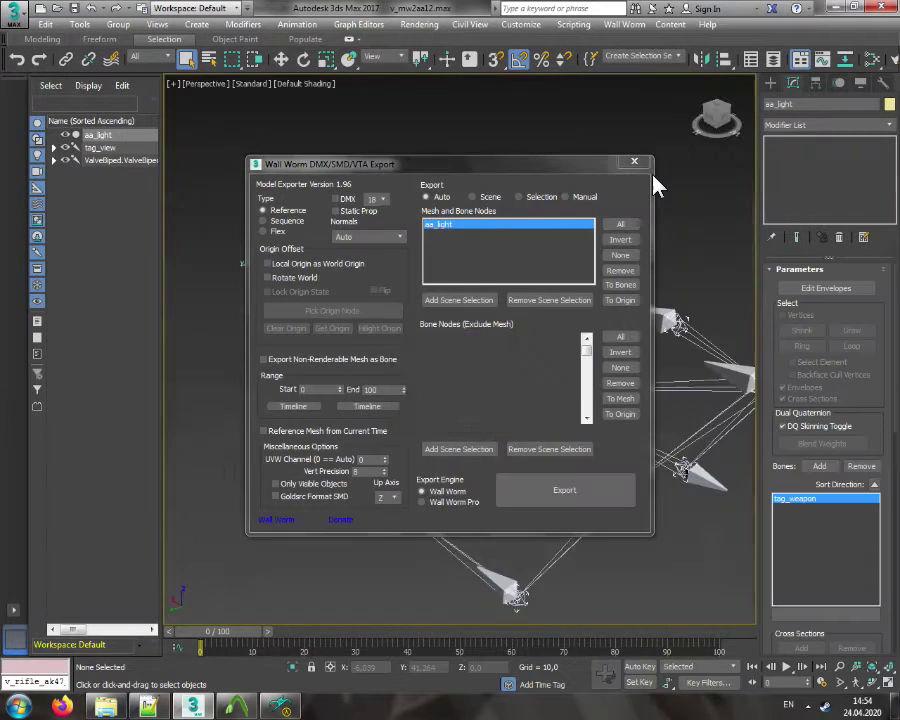
click(634, 162)
In Notepad++, set the light body group's studio file to v_mw2aa12_light_right.smd and save the QC
click(148, 707)
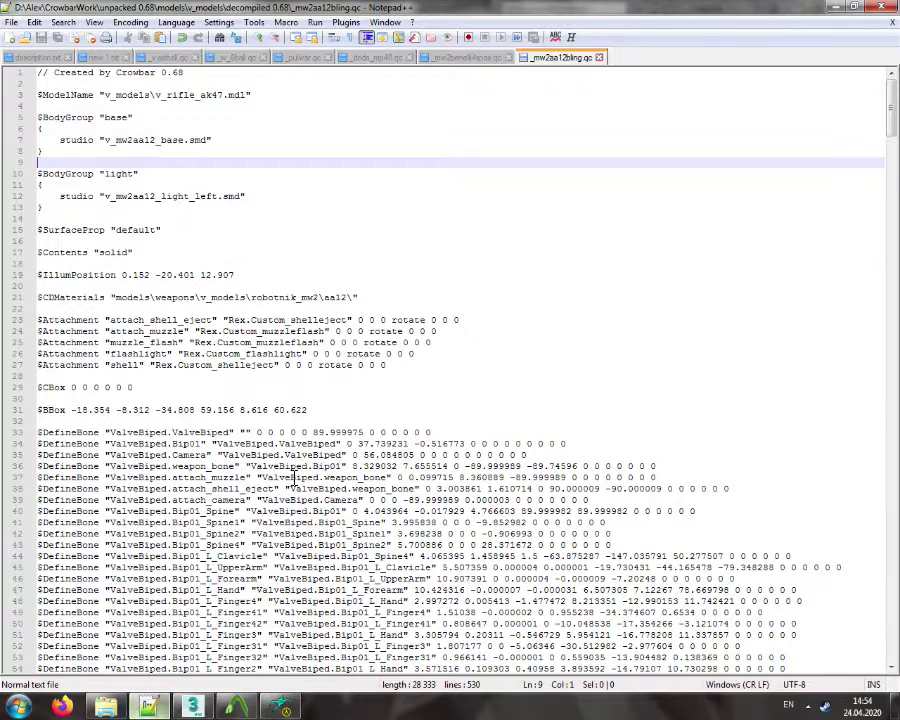
drag(195, 196, 214, 197)
text(c)
key(ctrl+s)
Close the old model viewer and recompile _mw2aa12bling.qc for Left 4 Dead 2 in Crowbar
click(281, 706)
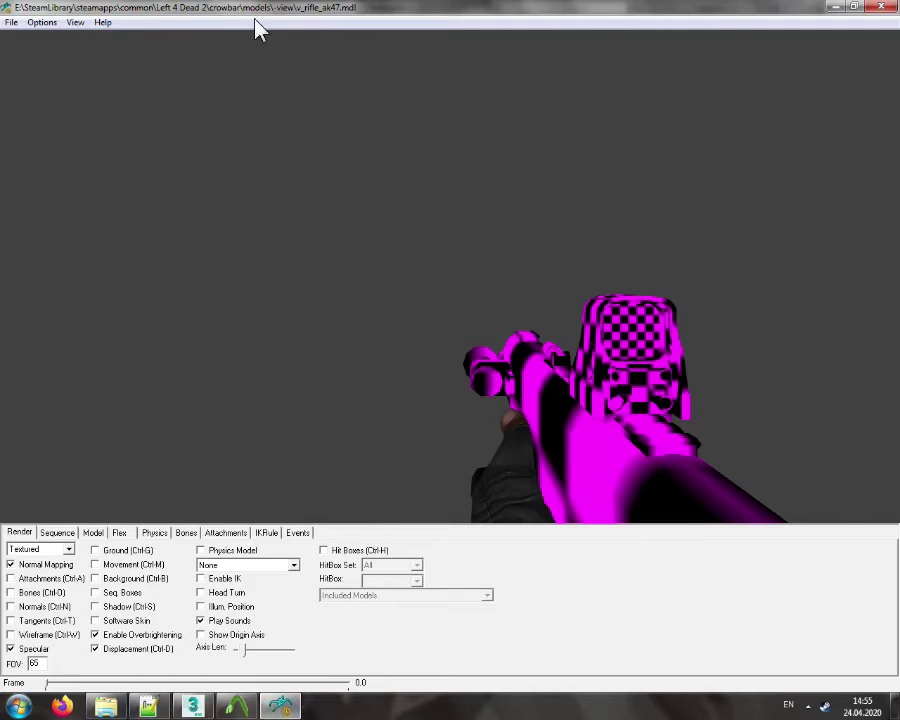
click(893, 7)
click(238, 707)
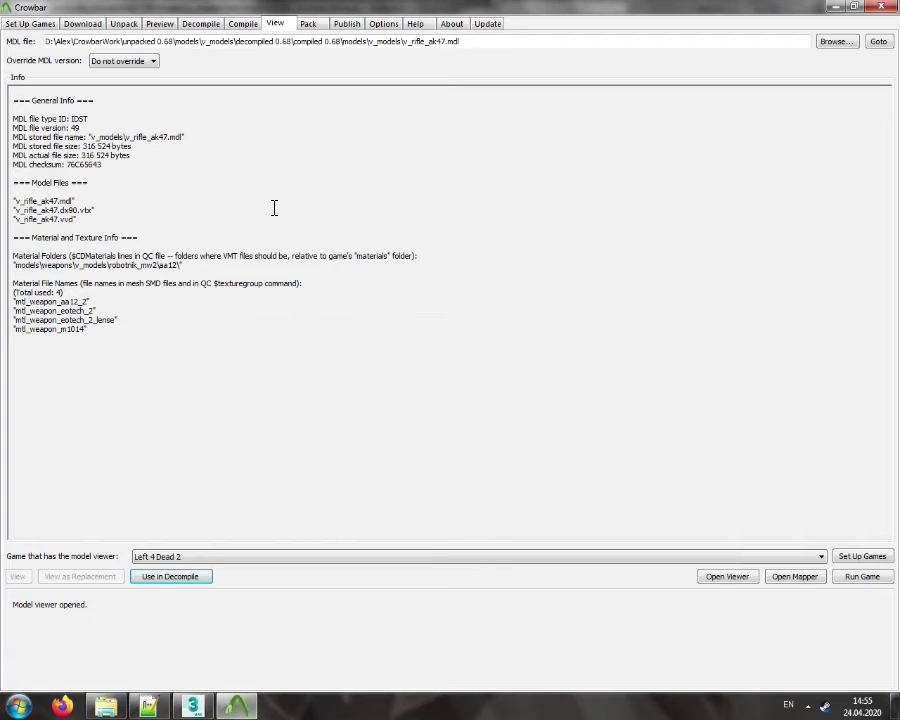
click(242, 23)
click(46, 257)
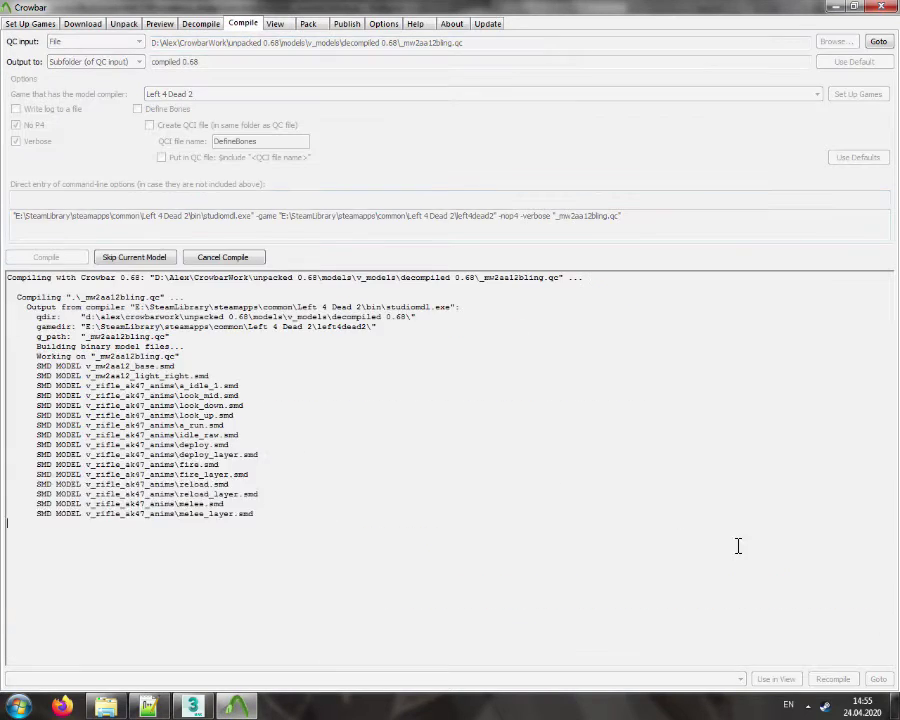
View the compiled v_rifle_ak47.mdl as a replacement in the model viewer and maximize the viewer
click(776, 679)
click(80, 576)
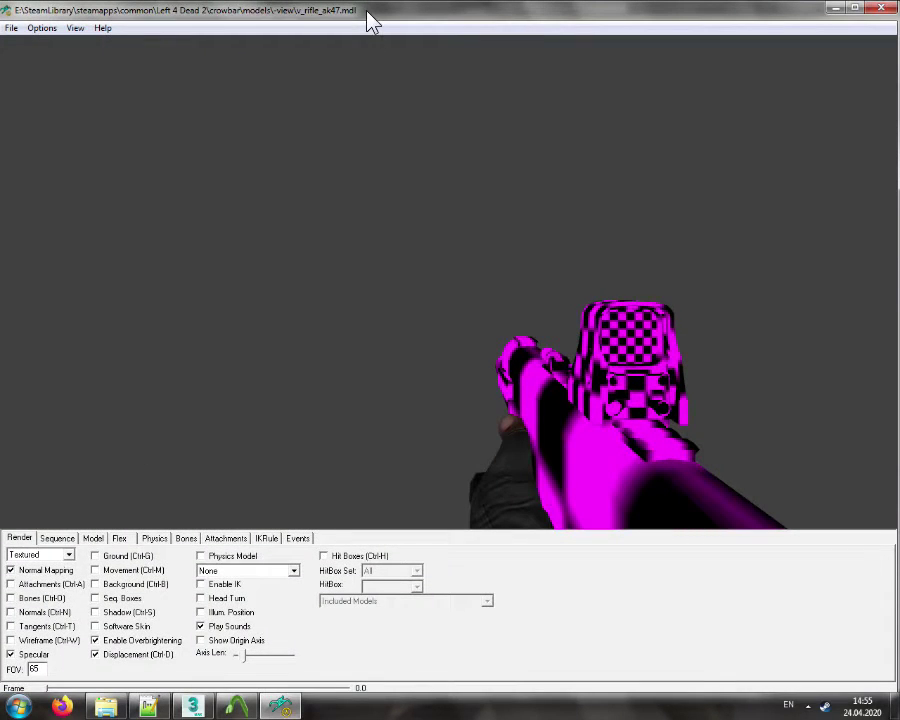
double_click(367, 13)
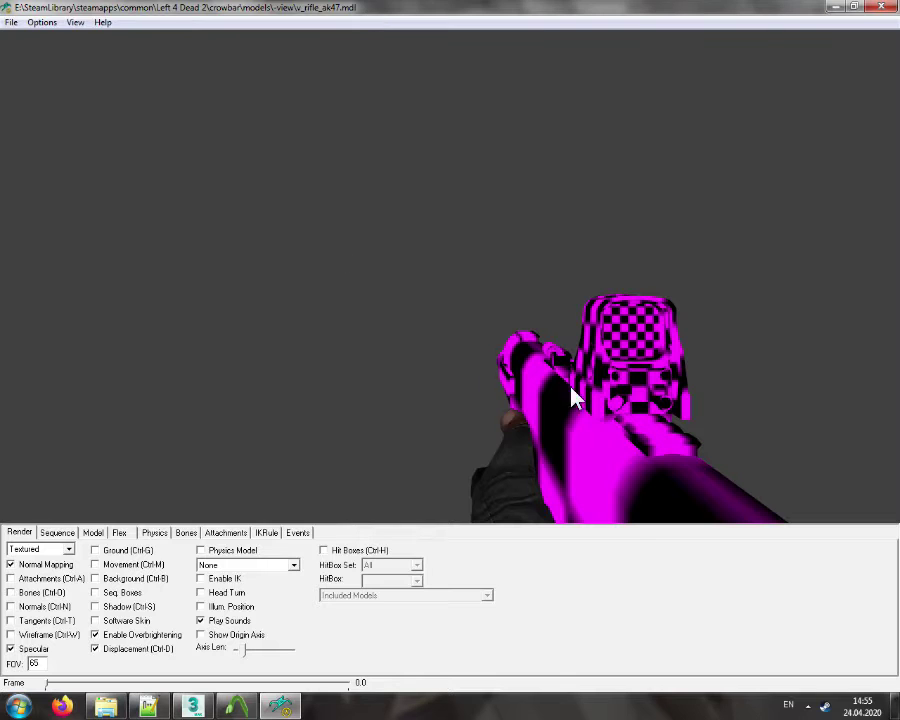
Blend reload_layer in fully over the idle sequence and inspect the light placement at FOV 90
click(56, 533)
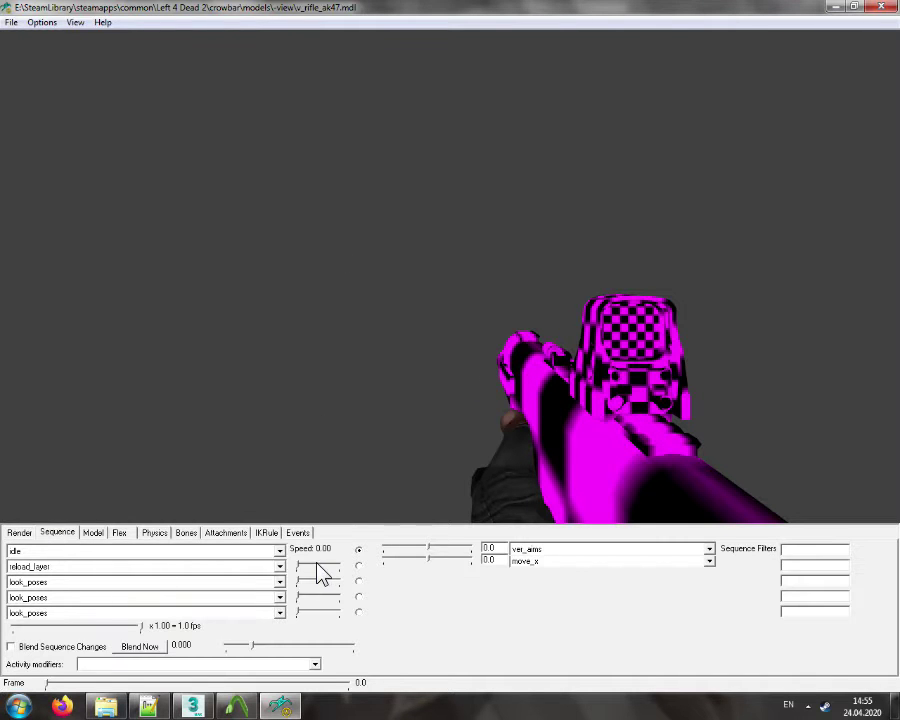
drag(302, 564, 342, 564)
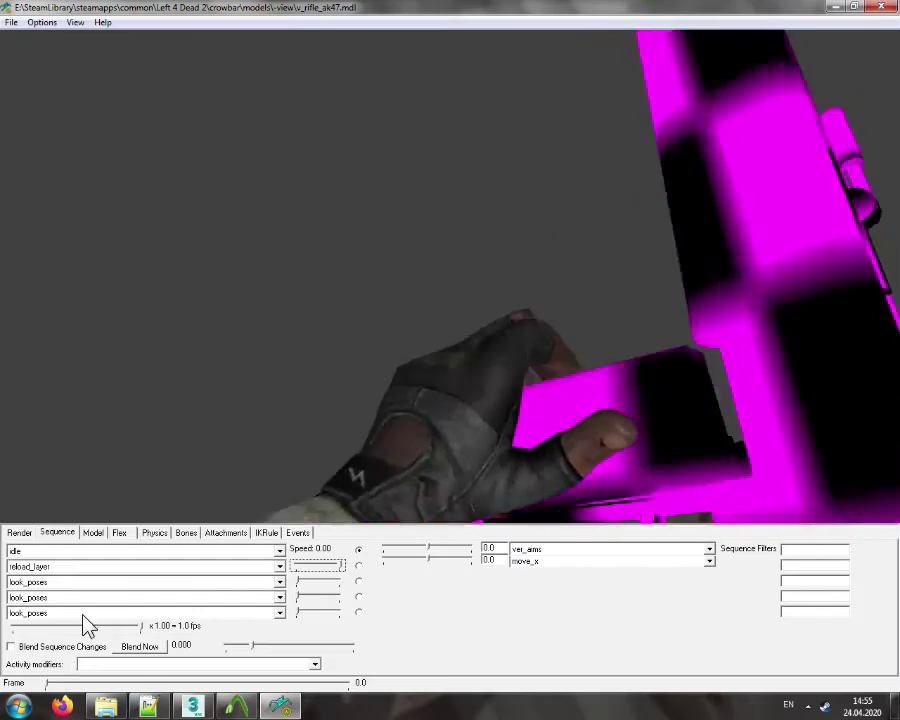
click(19, 532)
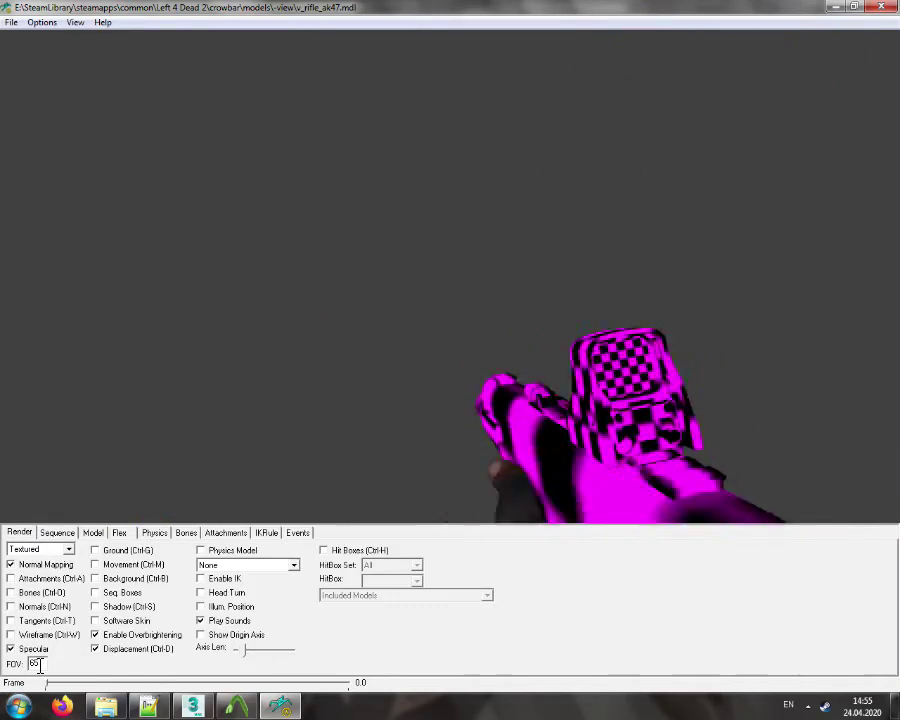
text(90)
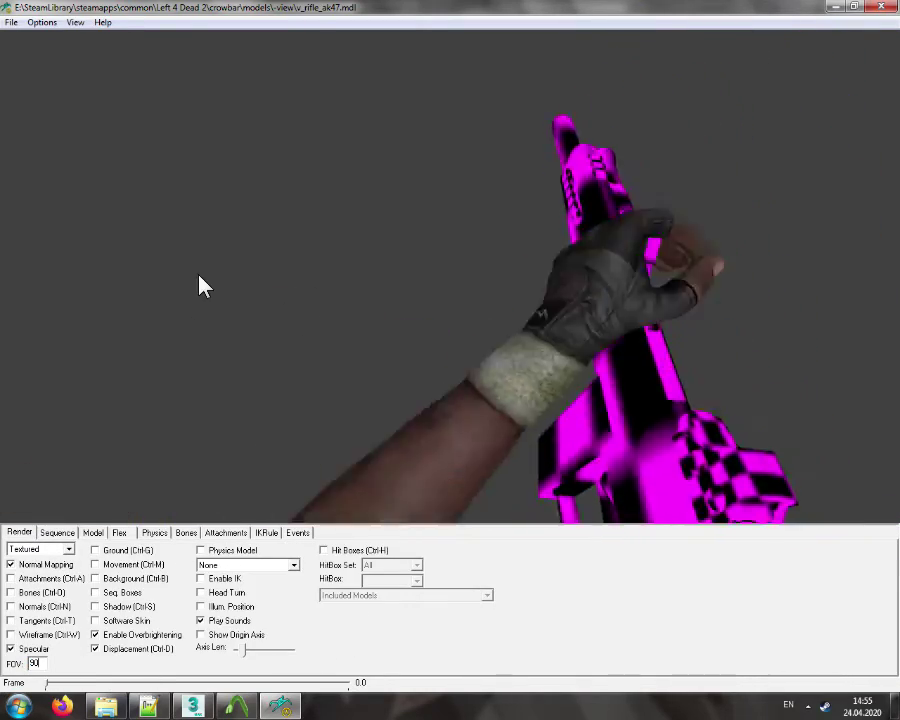
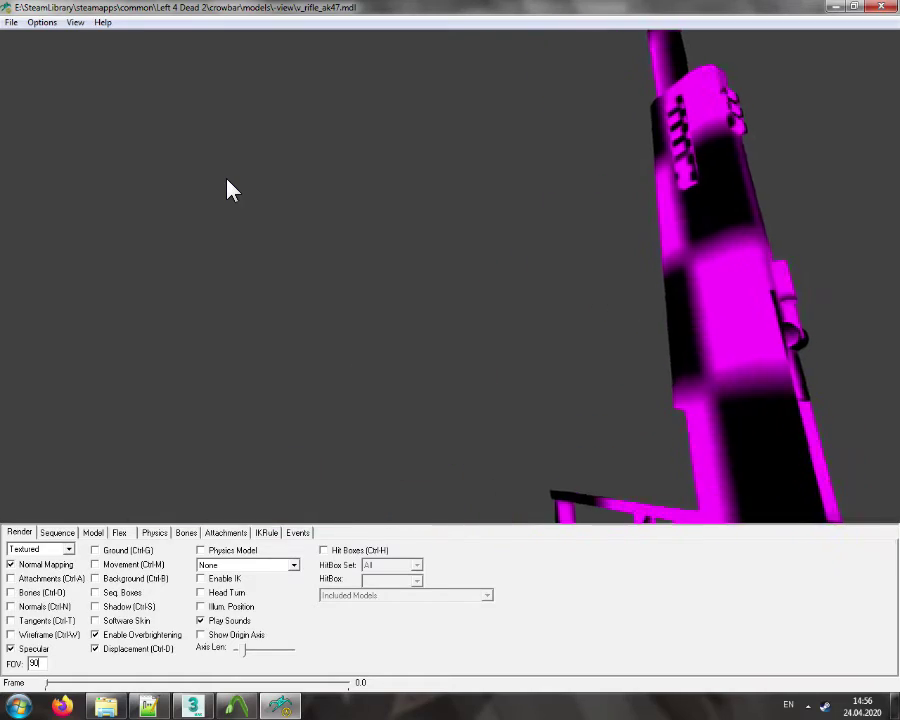
Turn the reload layer off and play the reload sequence at 0.09 speed with sounds disabled
click(58, 532)
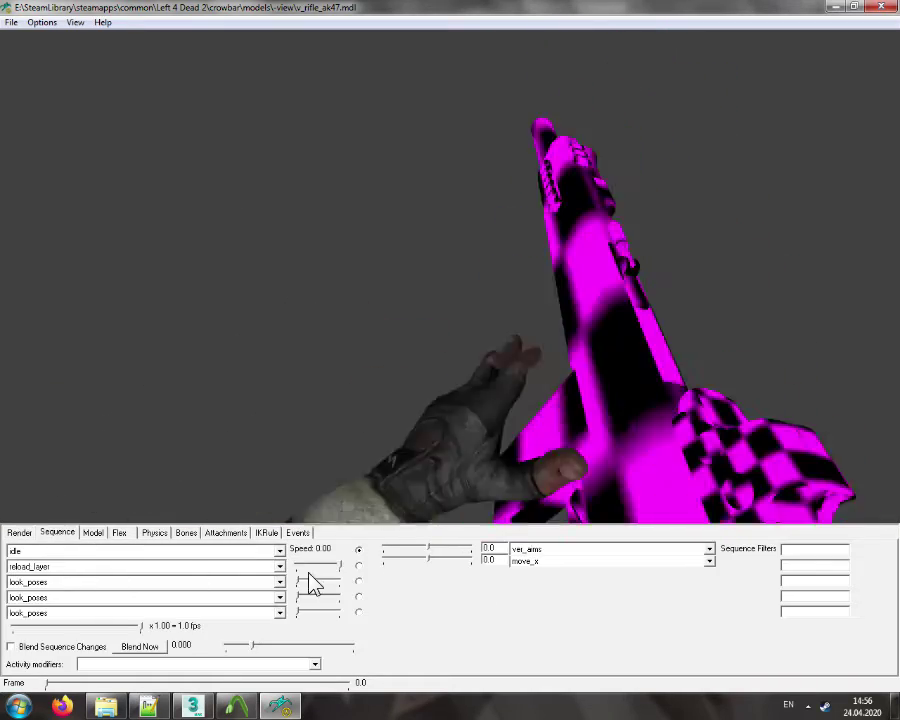
click(155, 552)
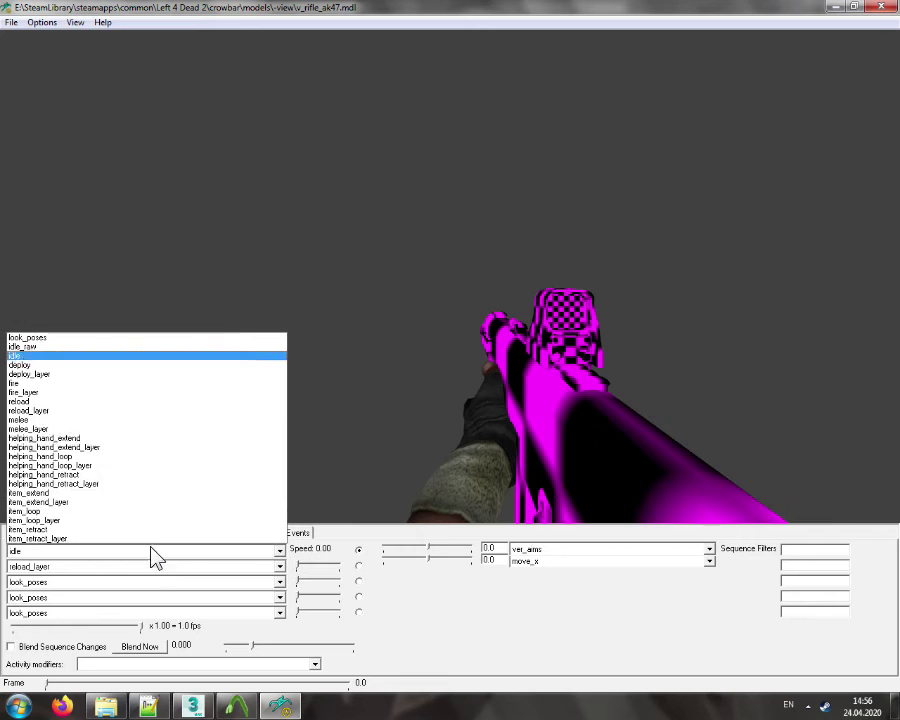
click(48, 402)
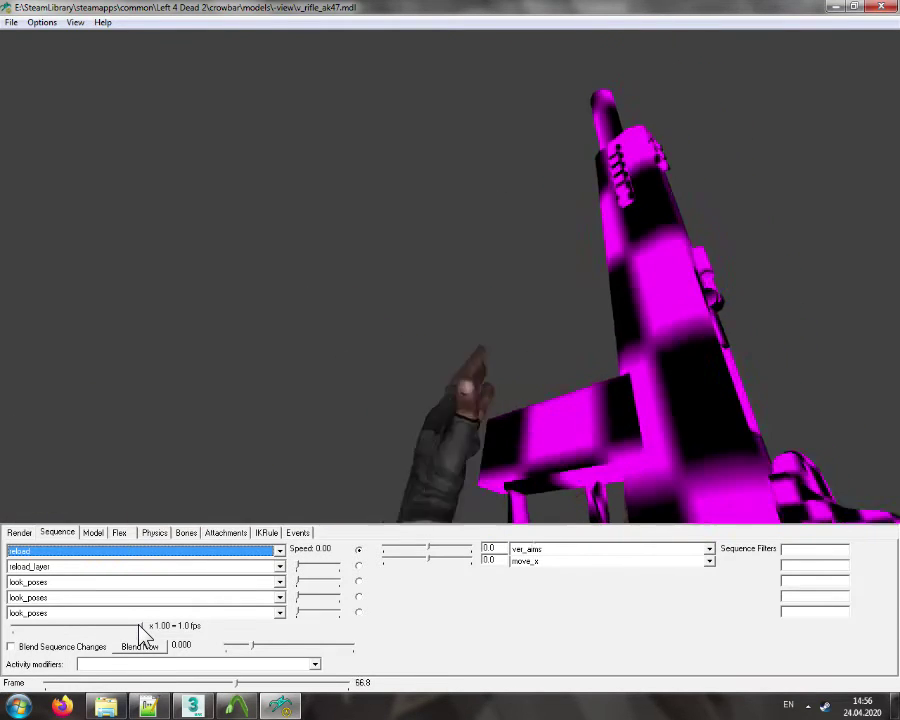
drag(144, 628, 24, 636)
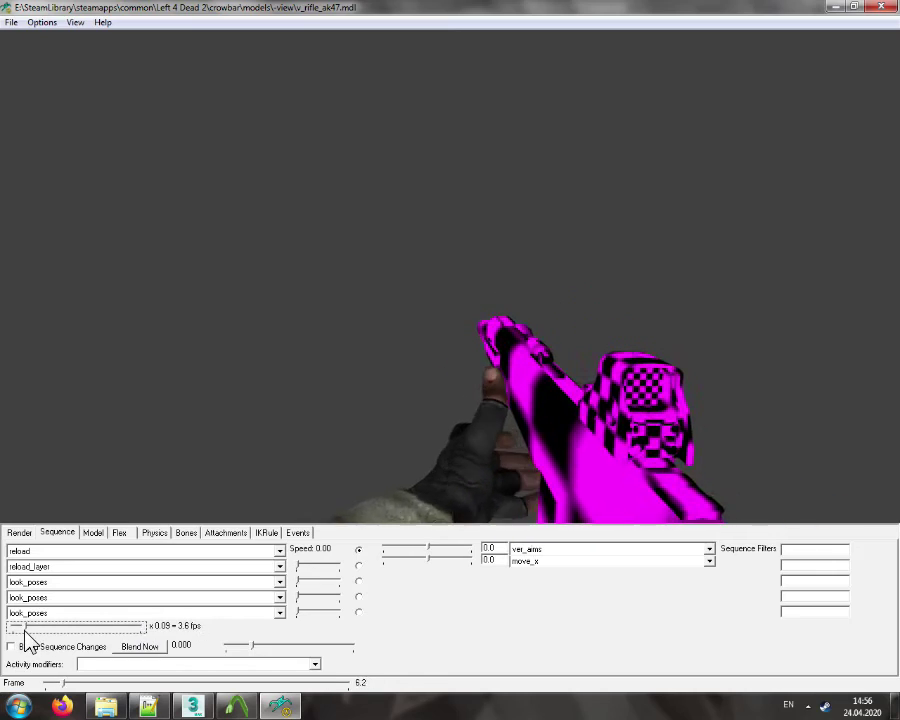
click(19, 532)
click(229, 620)
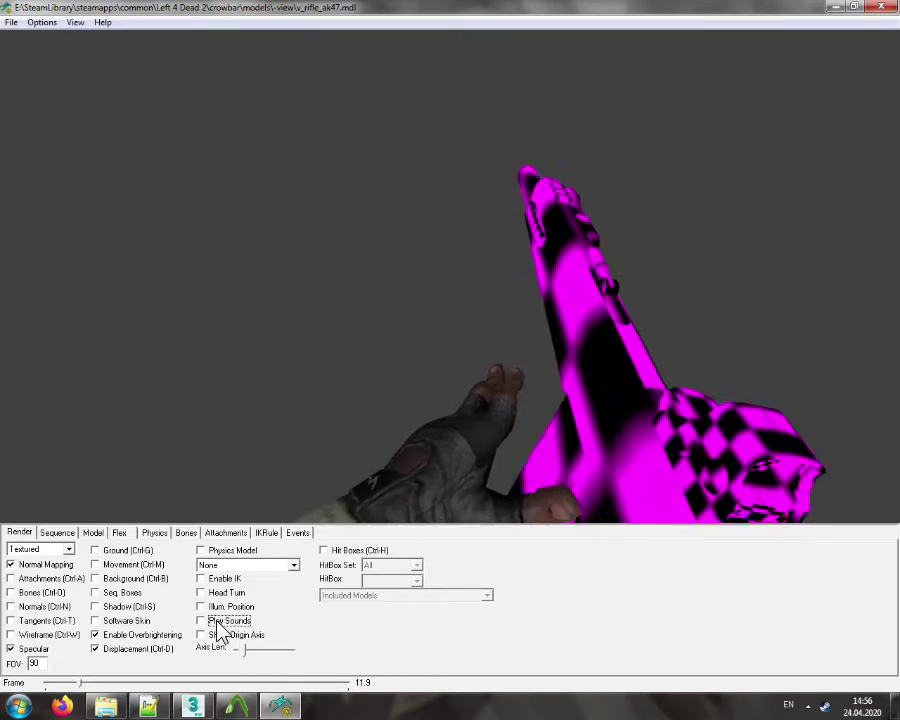
click(58, 535)
In the QC in Notepad++, examine the sound event frames of the reload and reload_layer sequences
click(149, 706)
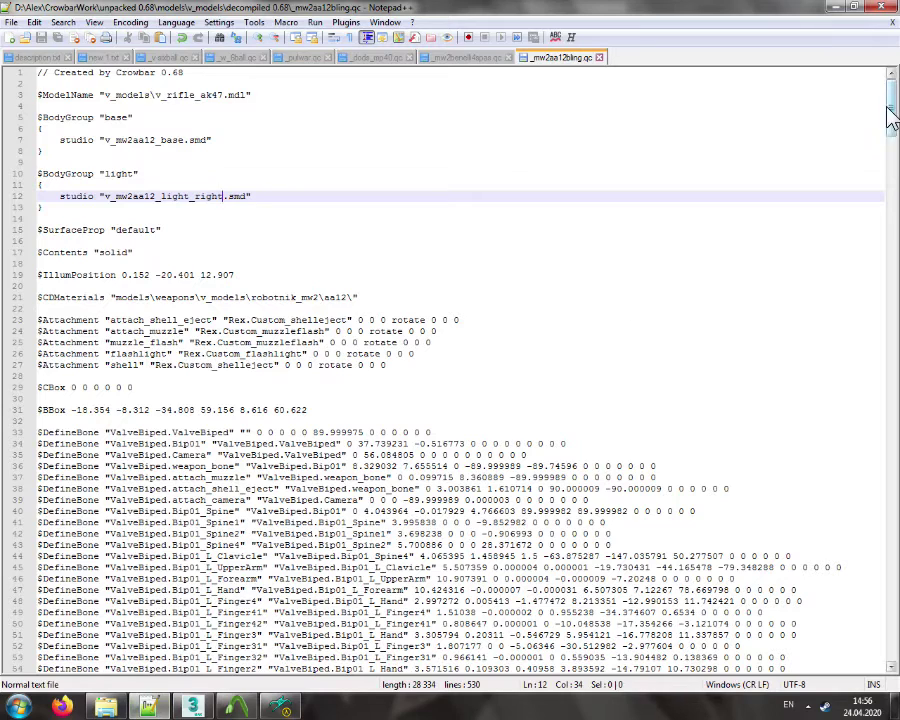
drag(893, 118, 870, 486)
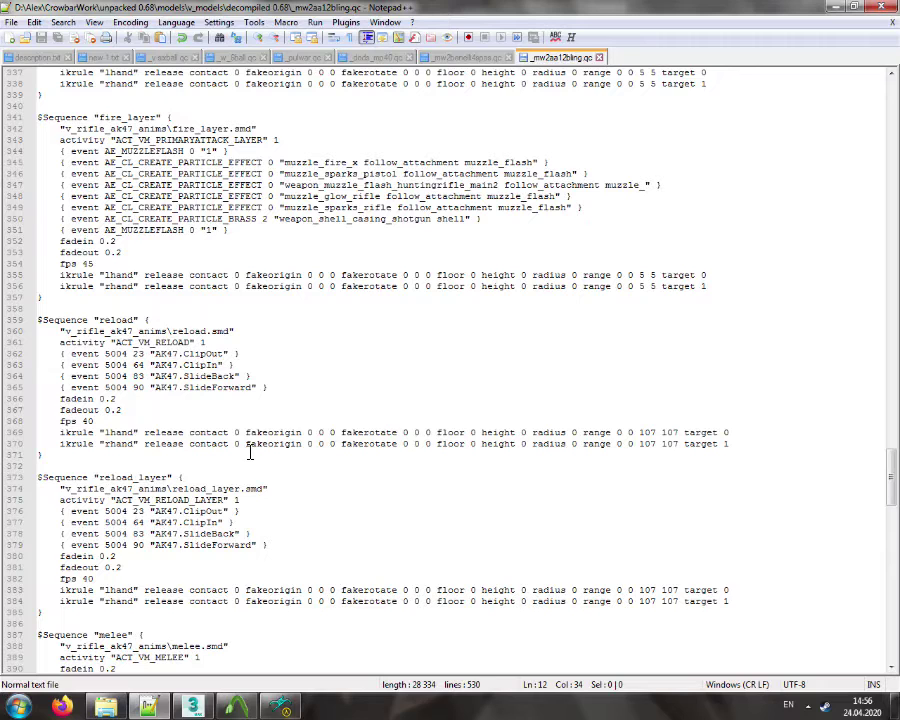
drag(110, 511, 206, 545)
drag(127, 354, 176, 398)
click(253, 369)
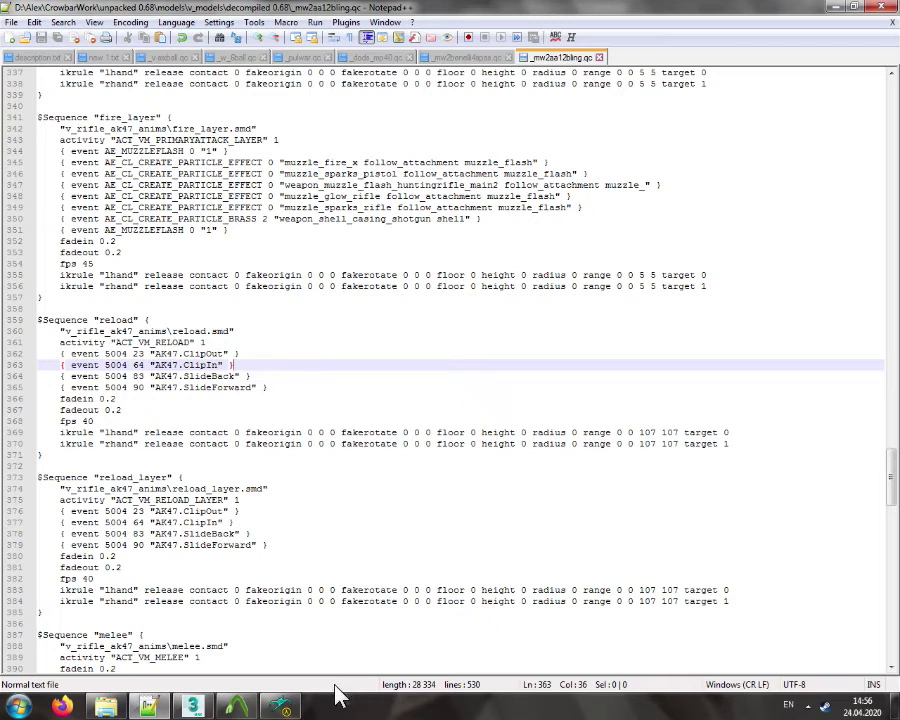
Back in the model viewer, stop playback at speed 0.00 and set the reload sequence to frame 61
key(alt+Tab)
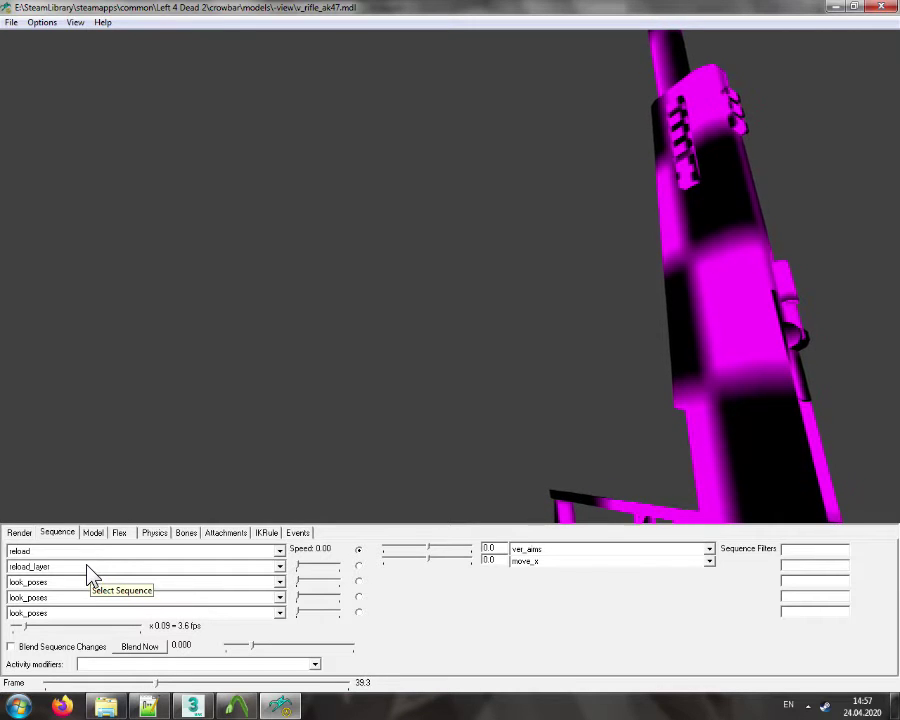
mouse_move(27, 626)
mouse_down()
mouse_move(50, 626)
mouse_move(12, 627)
mouse_up()
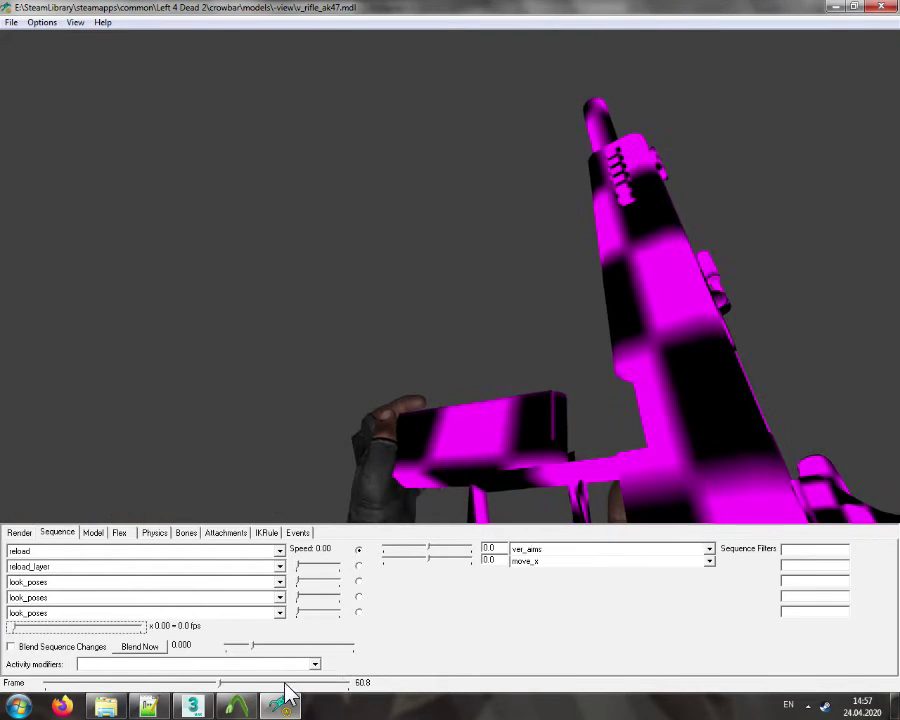
click(222, 686)
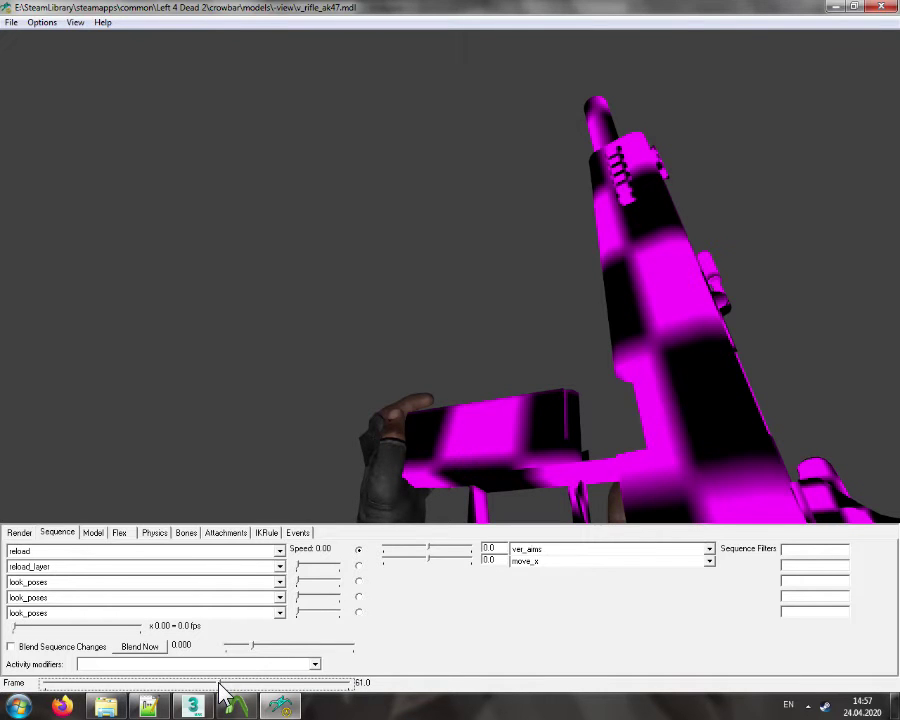
Open the animation timing workbook in Excel, dismiss the activation wizard and read the comment on cell D15
click(18, 706)
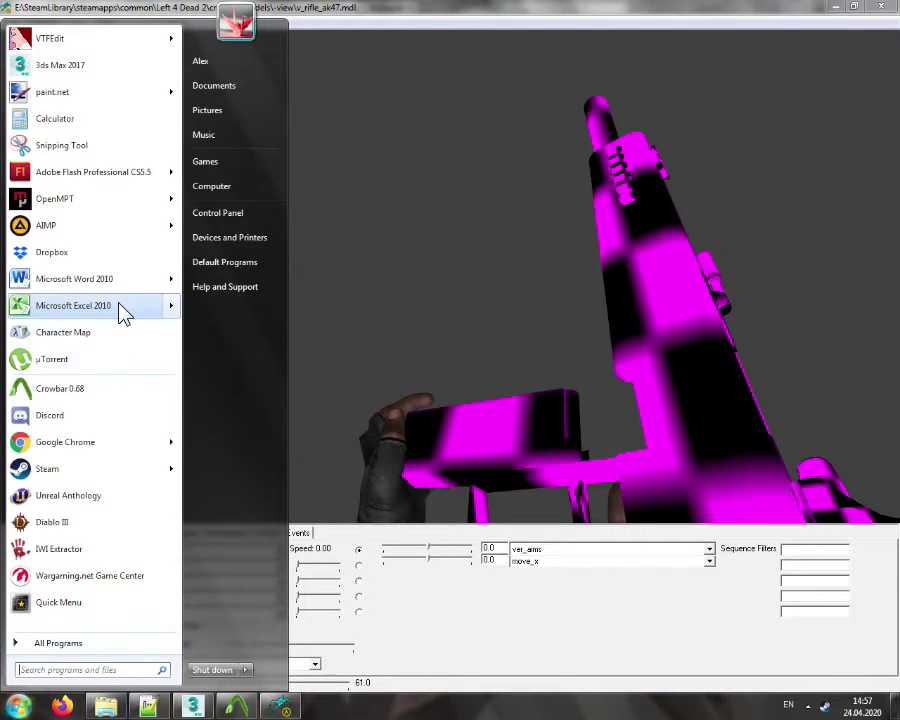
mouse_move(122, 312)
click(247, 57)
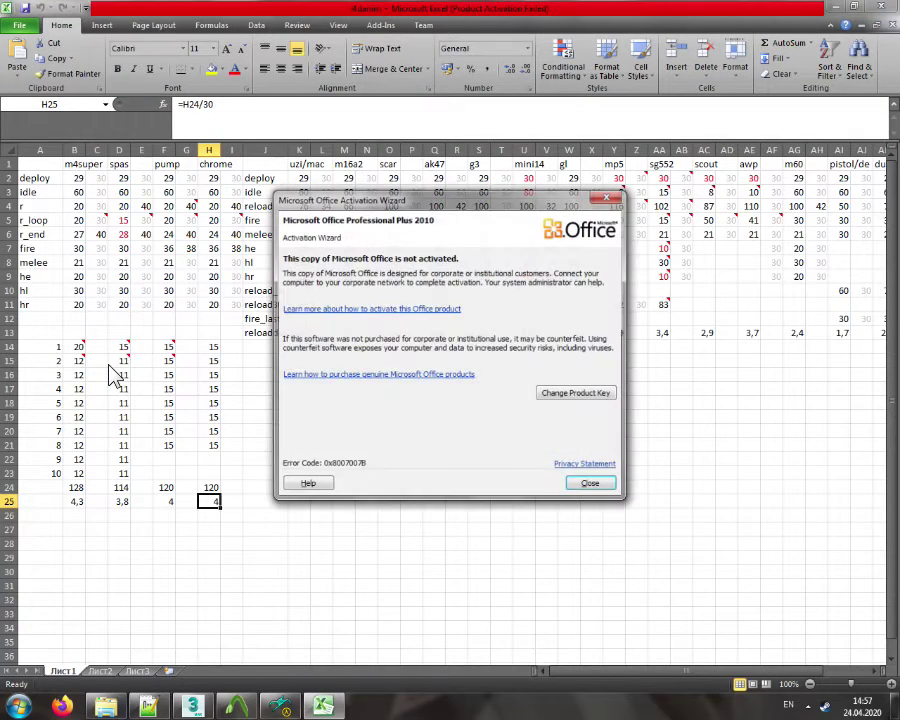
click(580, 484)
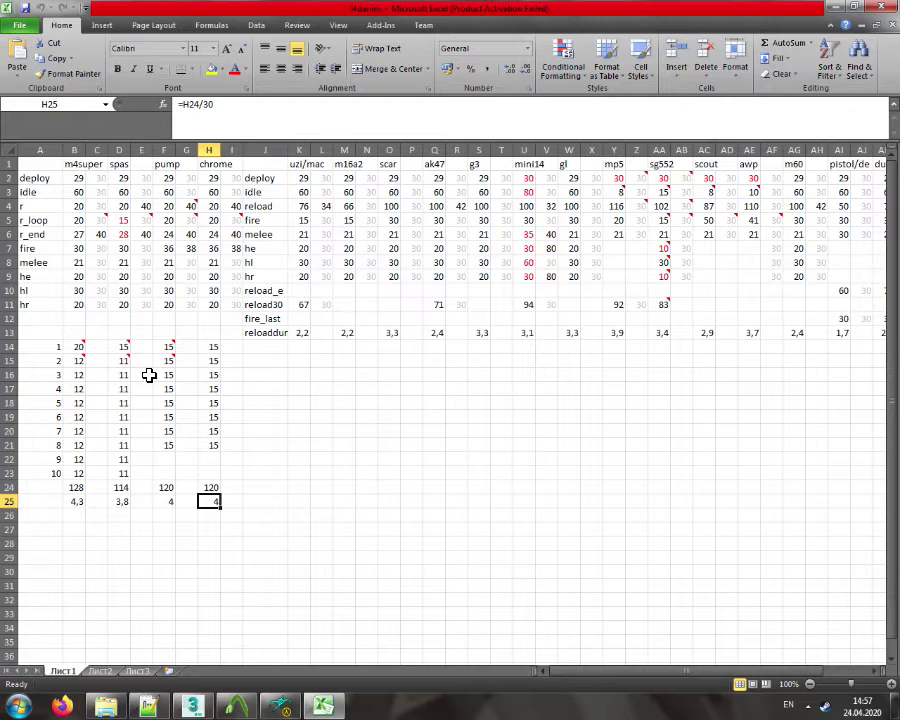
mouse_move(118, 348)
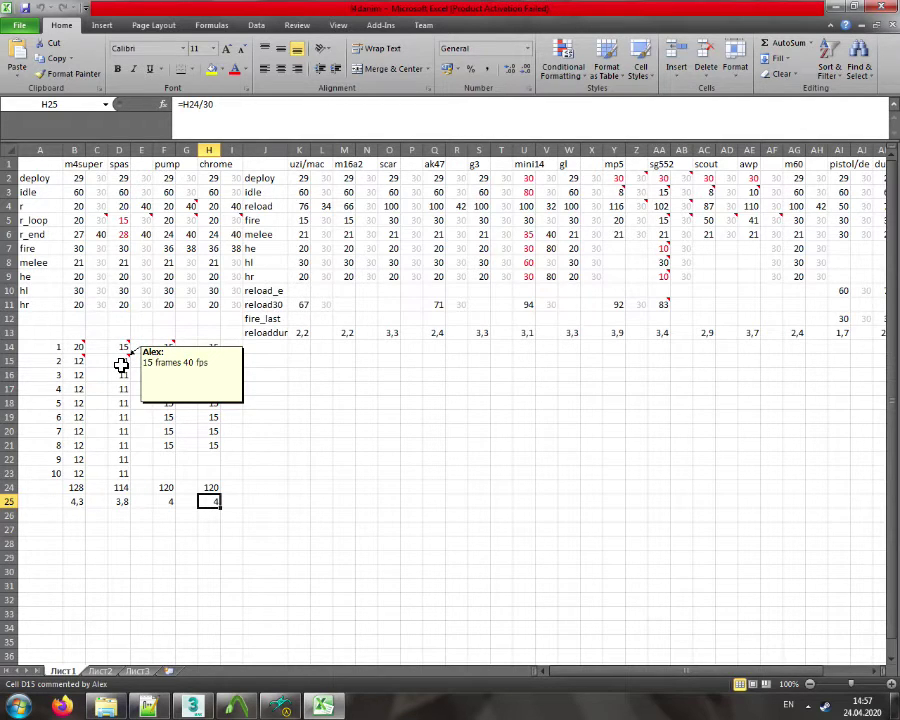
Open Calculator and divide 15 frames by 40 fps
click(18, 705)
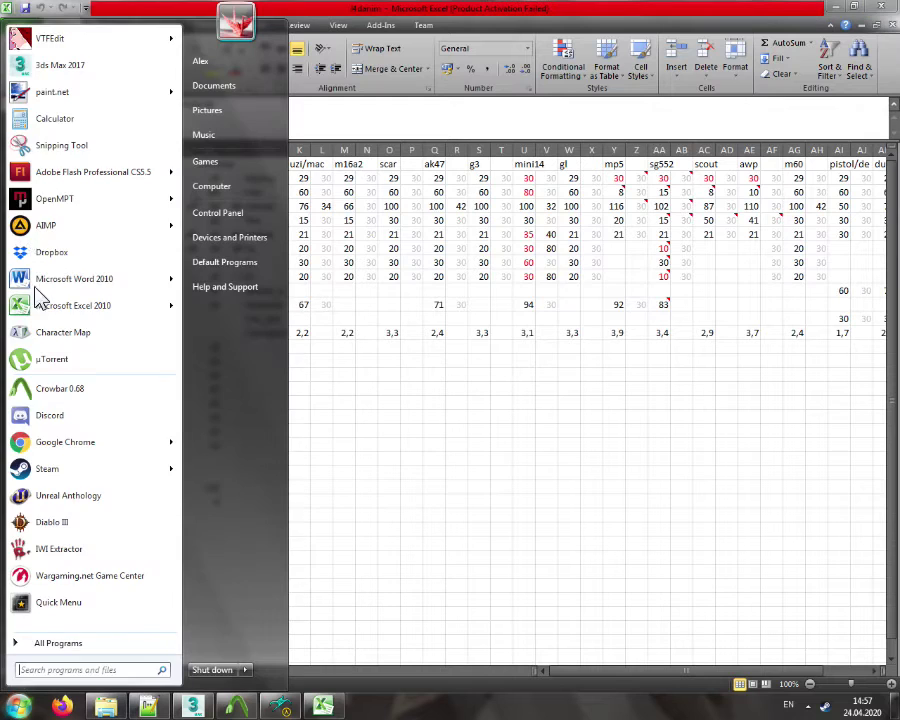
click(54, 113)
text(0)
key(Return)
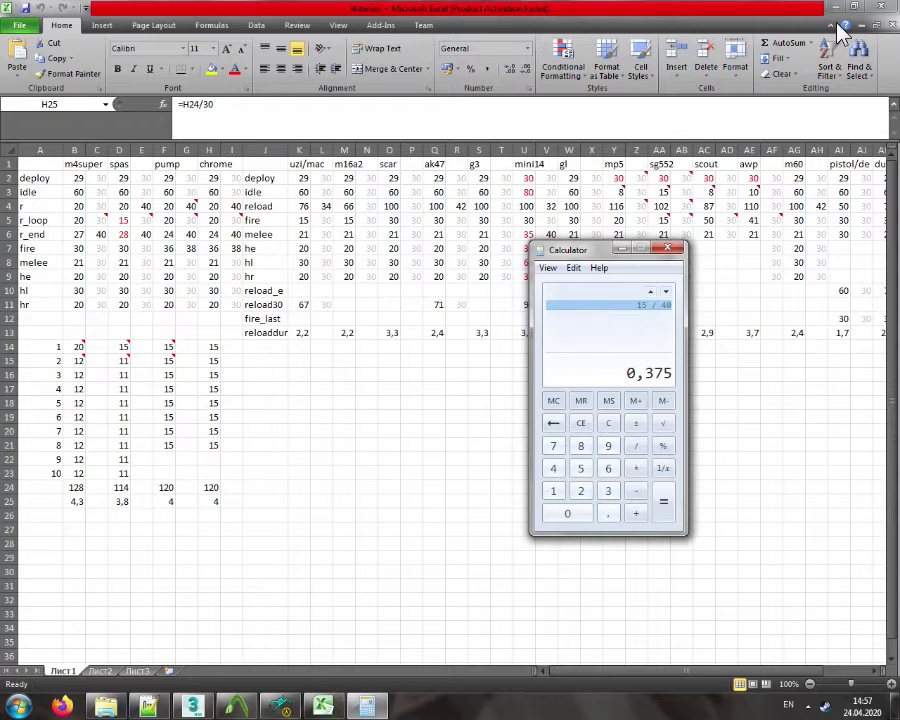
Switch from the spreadsheet to the model viewer and scrub the AK47 reload sequence back to frame 33
click(632, 258)
click(832, 8)
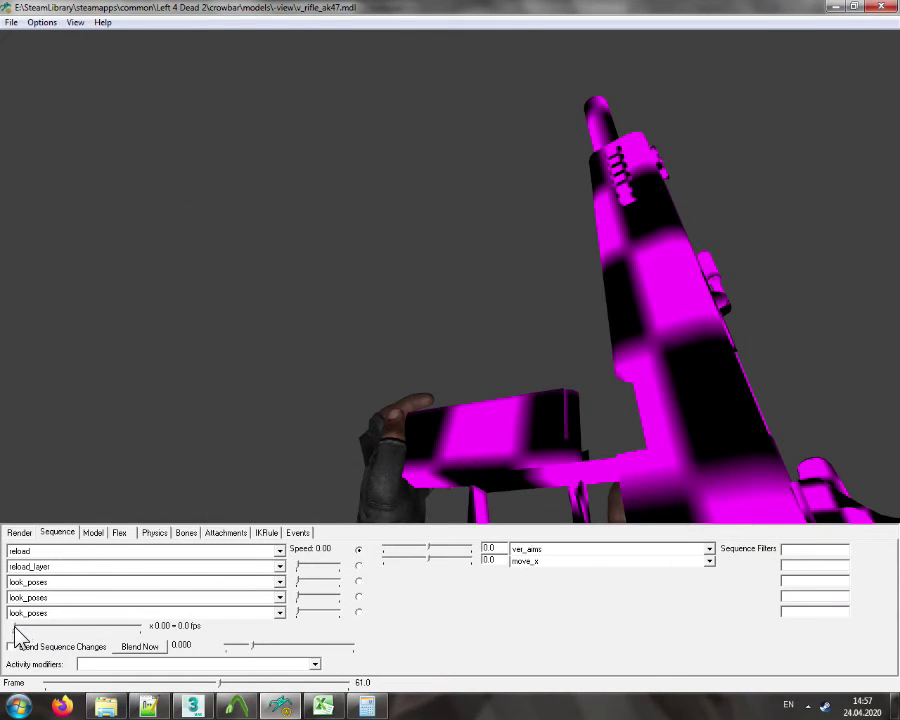
click(367, 707)
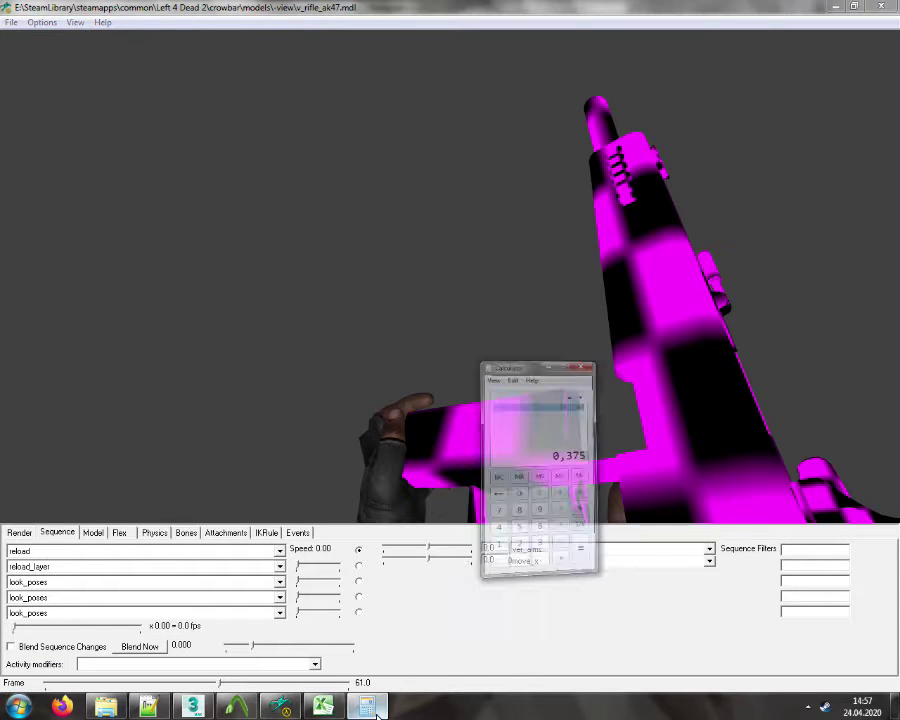
click(367, 707)
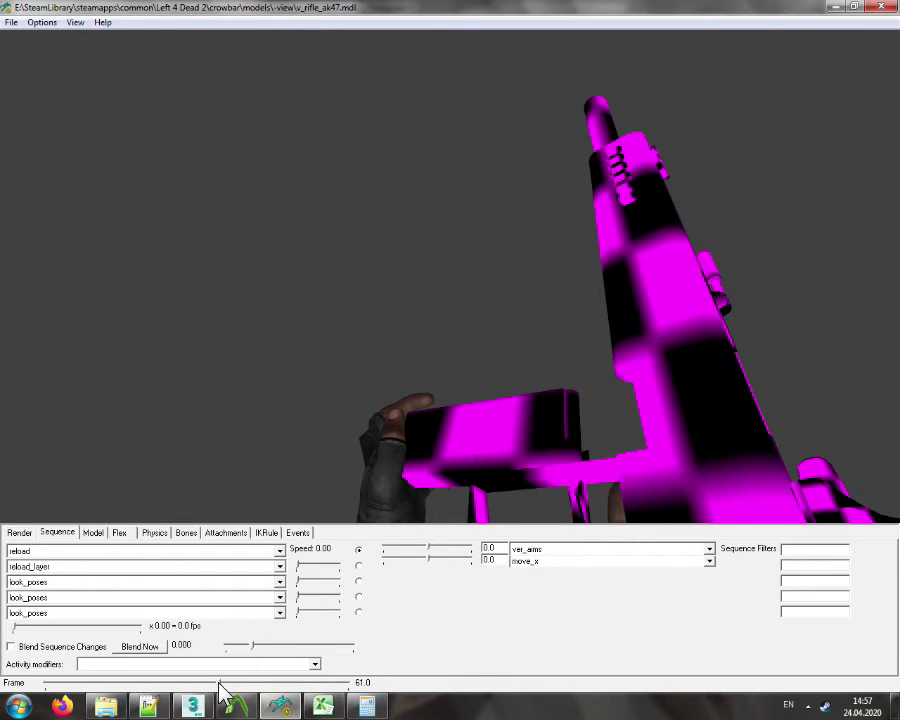
drag(221, 684, 143, 704)
Set the render field of view to 120 and scrub the reload sequence to frame 45
click(18, 533)
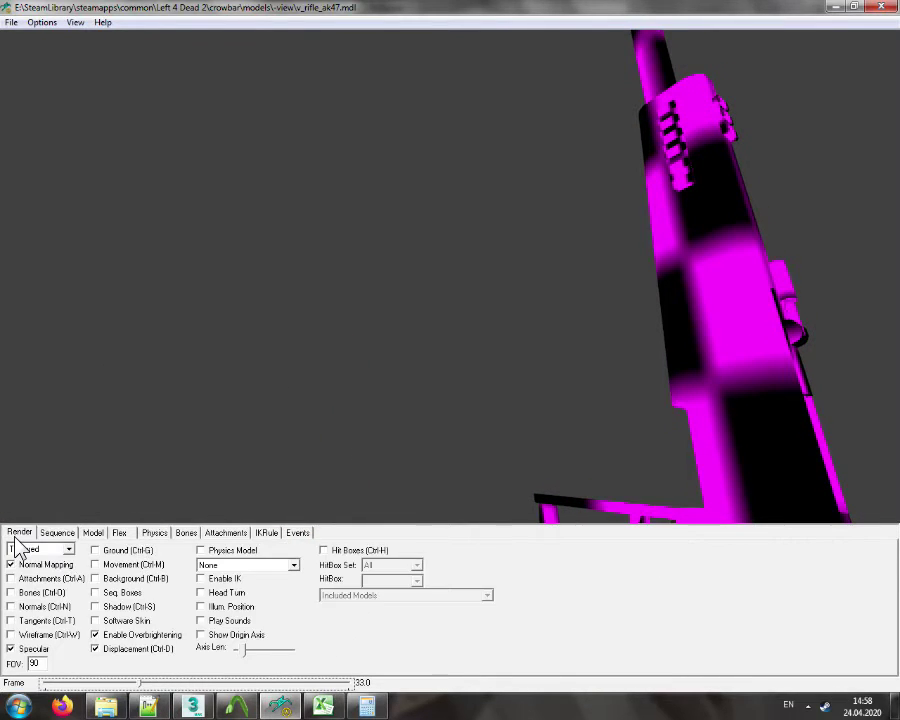
double_click(36, 664)
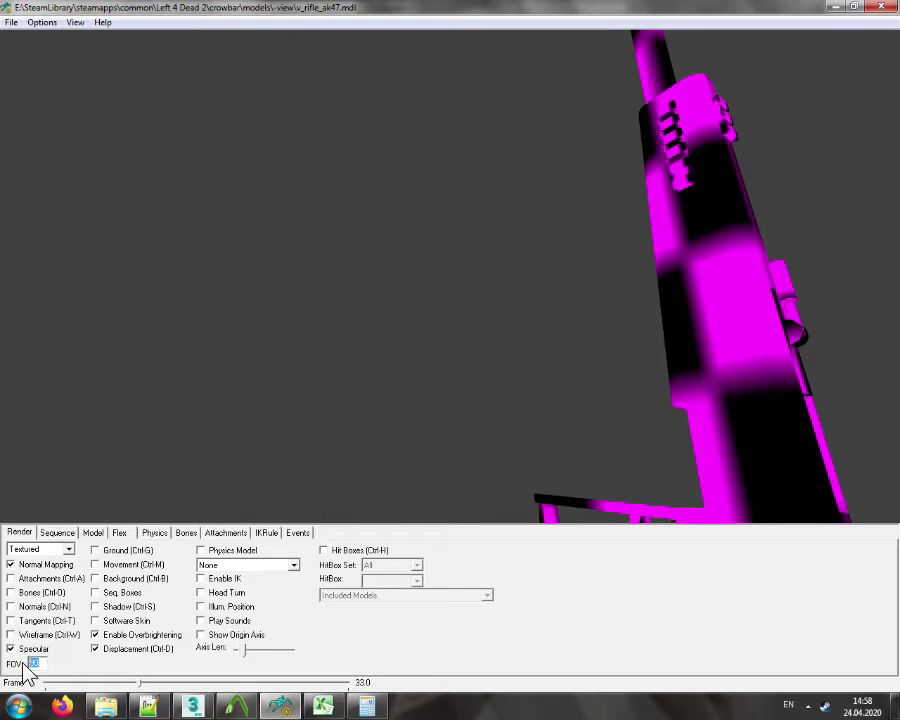
text(120)
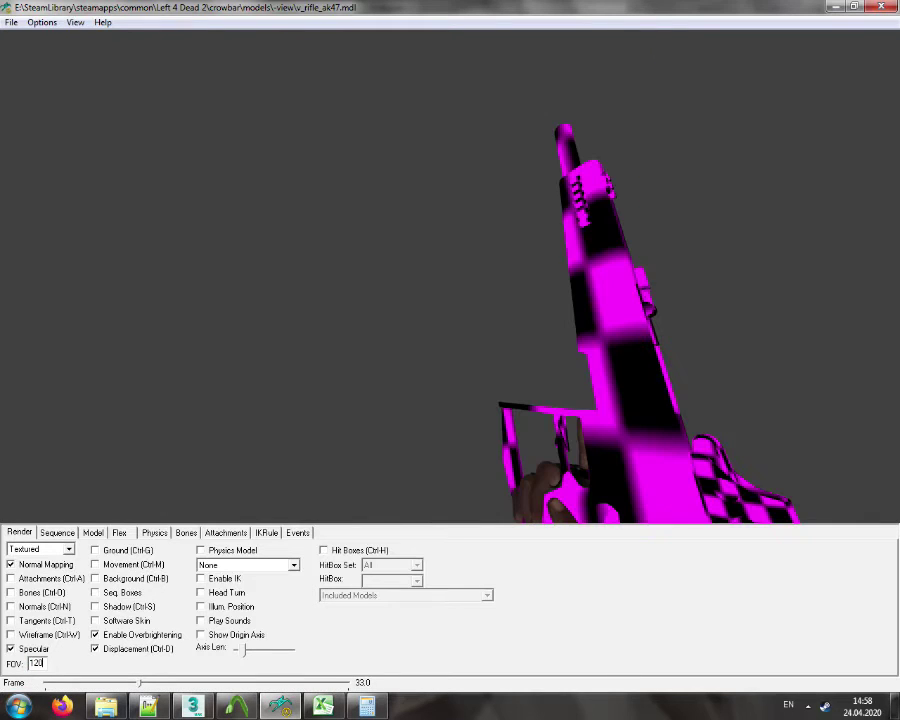
click(62, 536)
drag(140, 684, 177, 706)
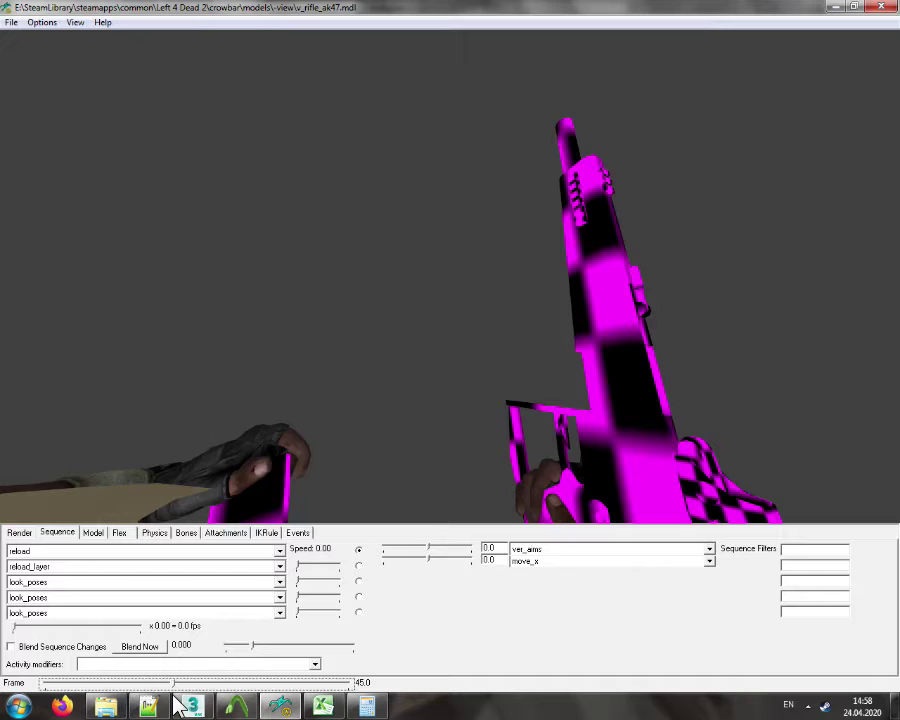
Set the field of view to 90 and scrub the reload sequence back and forth between about frames 34 and 44
click(19, 532)
text(30)
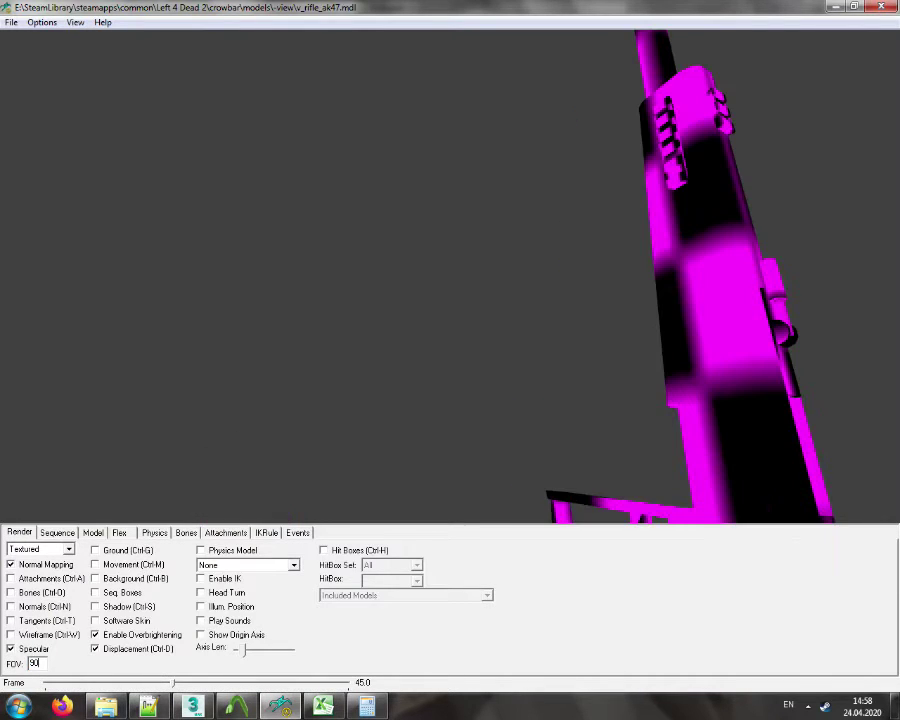
click(55, 536)
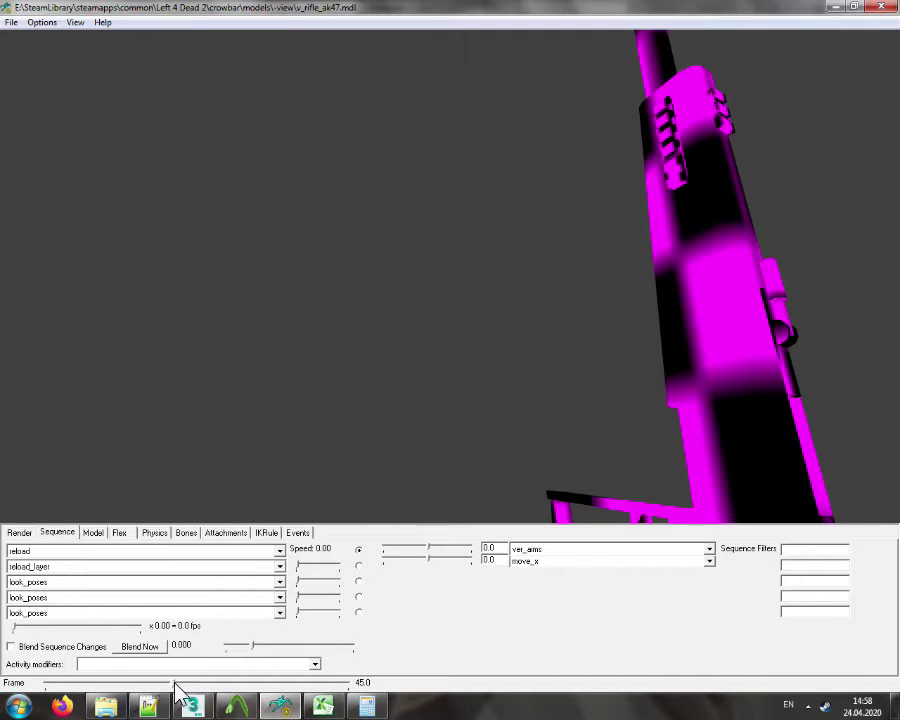
drag(174, 688, 146, 690)
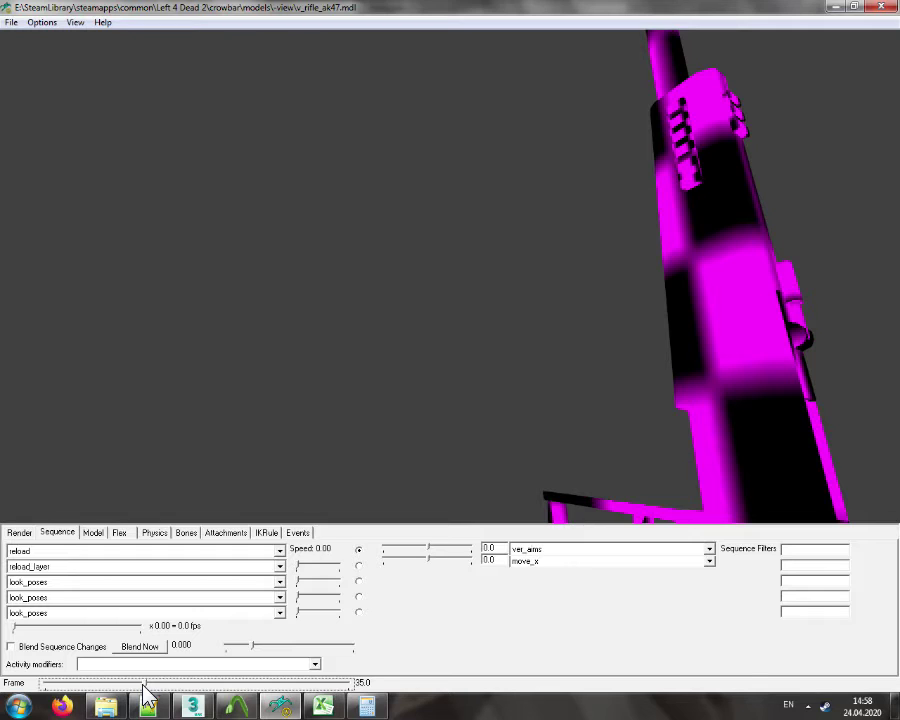
drag(146, 690, 144, 690)
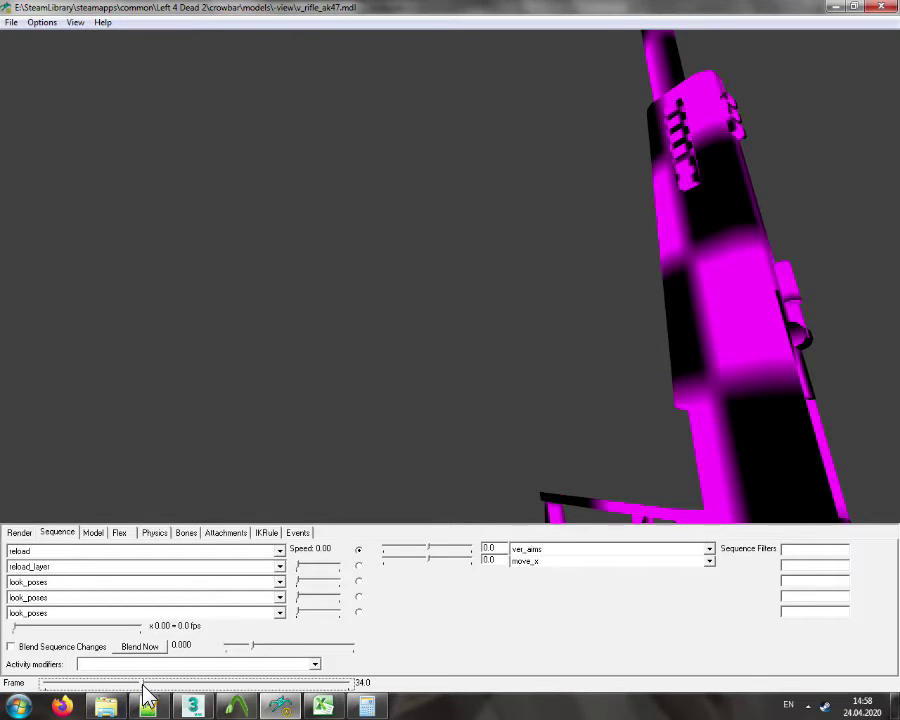
drag(143, 685, 170, 685)
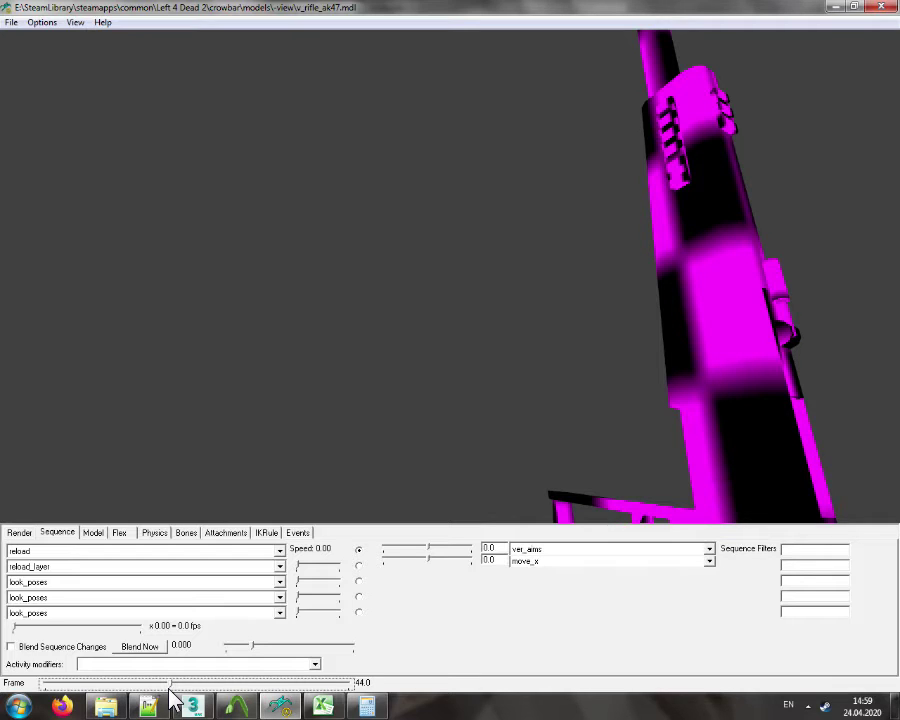
drag(172, 697, 145, 690)
Switch to Notepad++ and examine the order of the look_poses, idle_raw and idle sequences in _mw2benelli4spas.qc
click(148, 705)
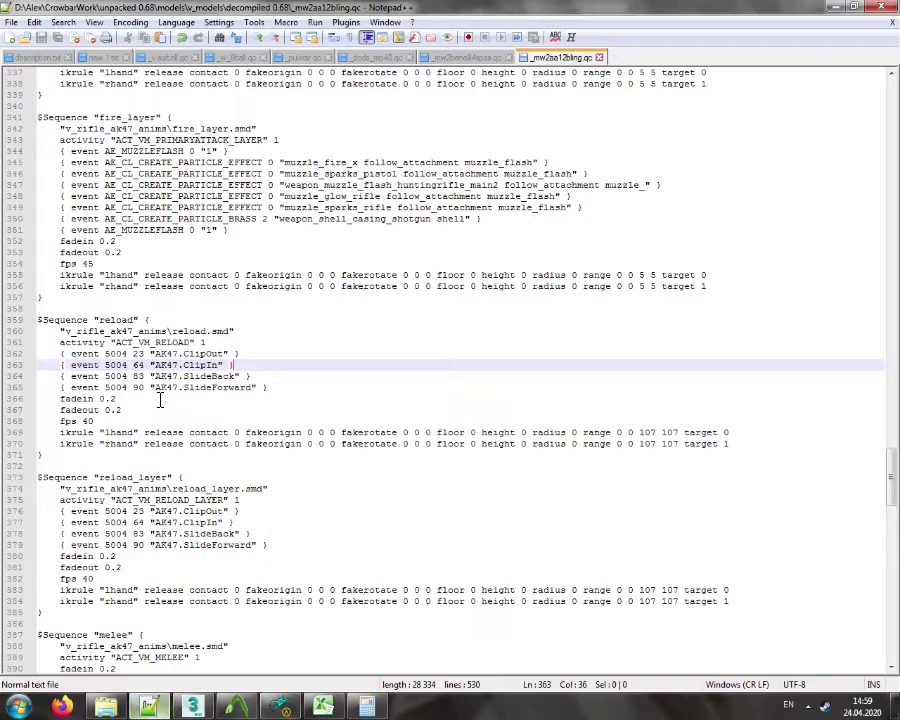
click(463, 58)
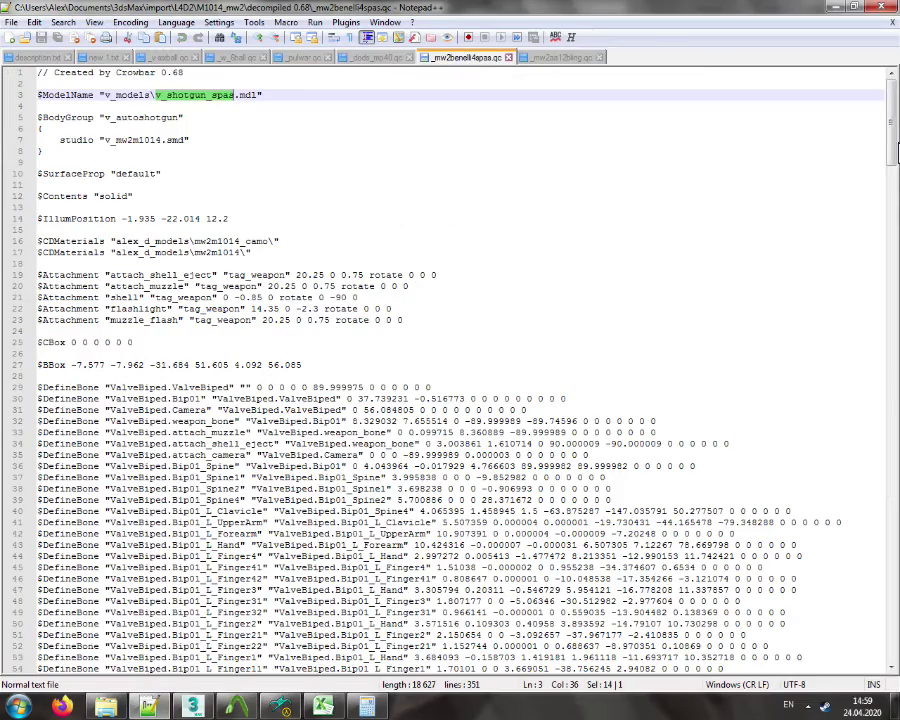
drag(891, 141, 884, 387)
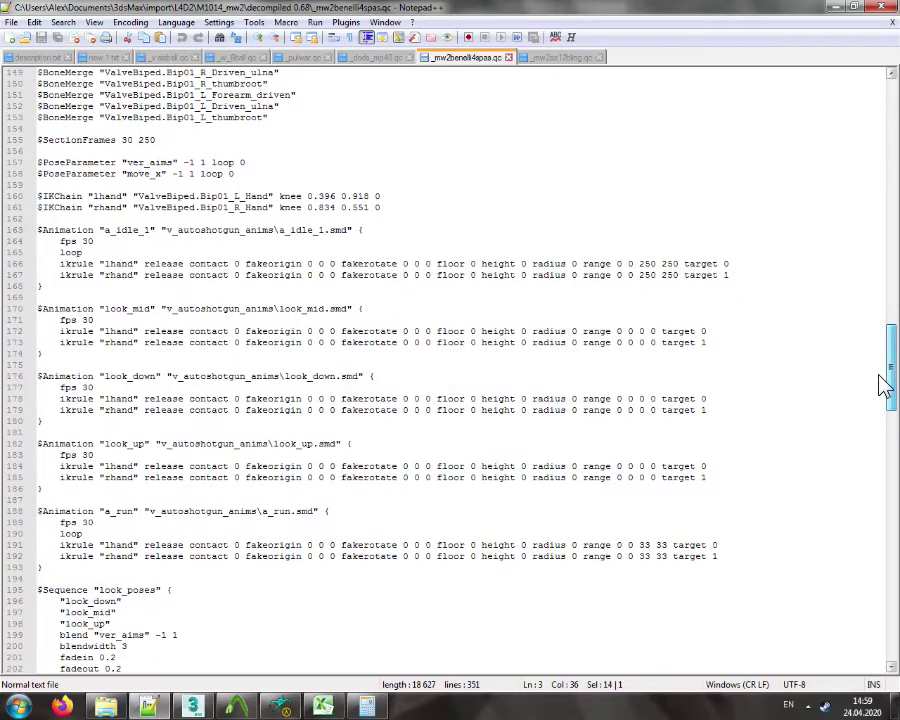
drag(884, 387, 884, 427)
click(110, 218)
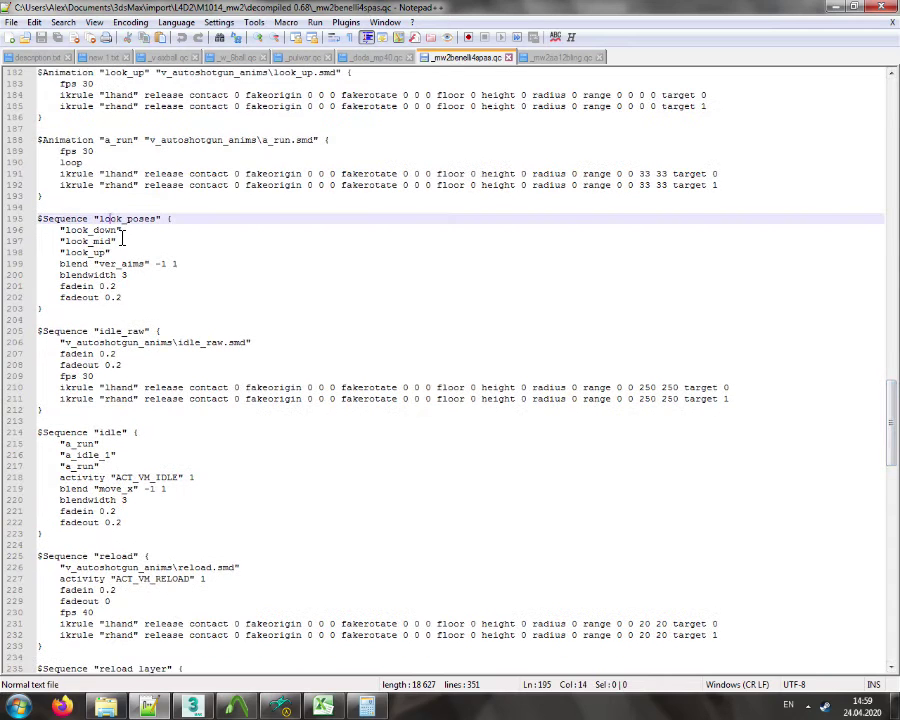
click(132, 331)
click(121, 431)
scroll(121, 428, down, 3)
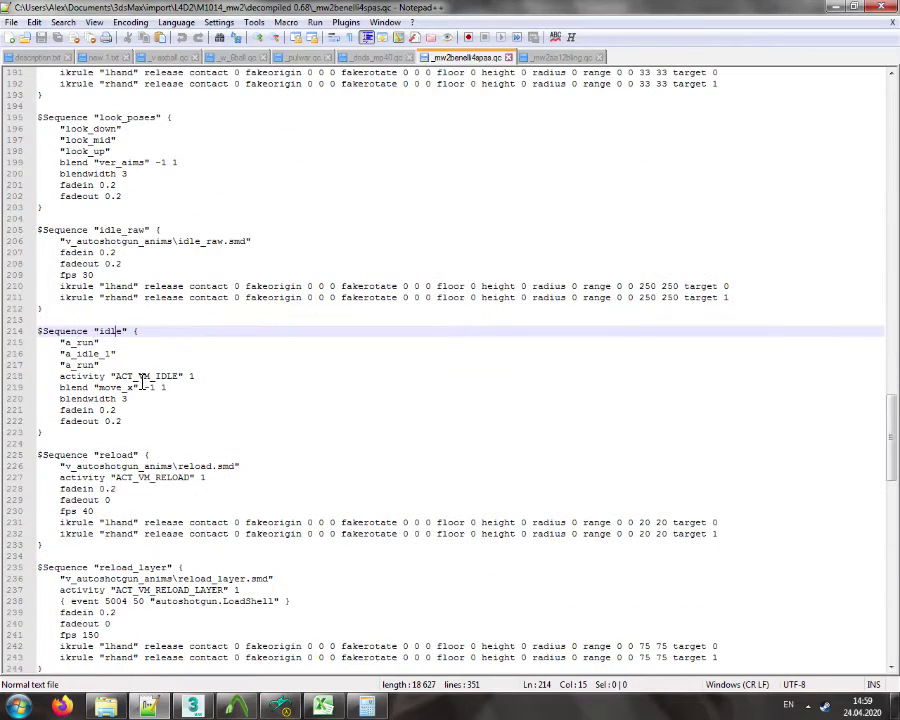
Examine the animation definitions preceding the sequence blocks in _mw2aa12bling.qc
click(562, 57)
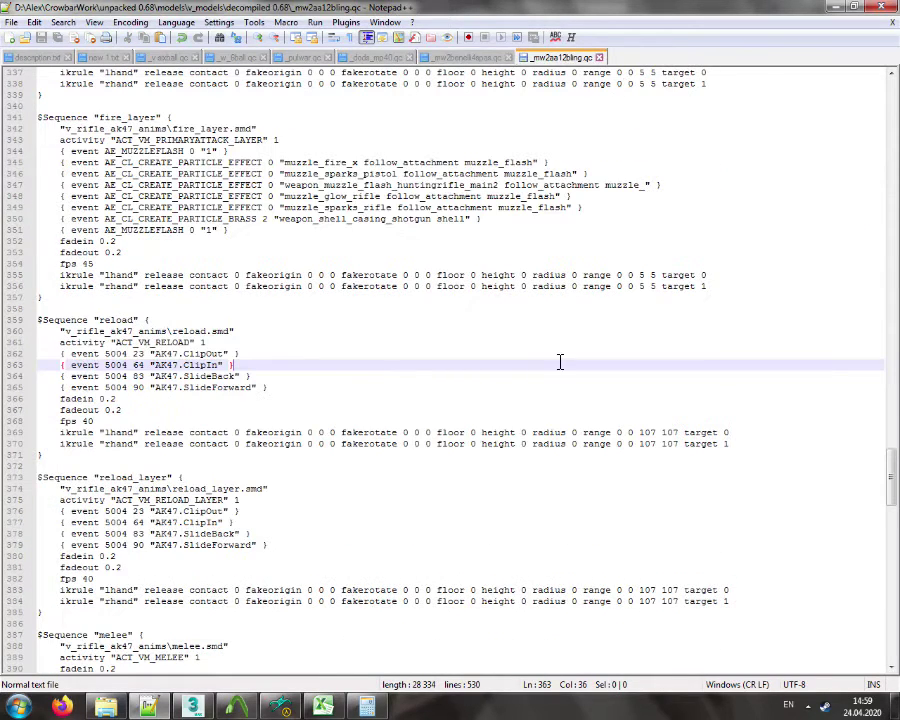
drag(892, 478, 888, 354)
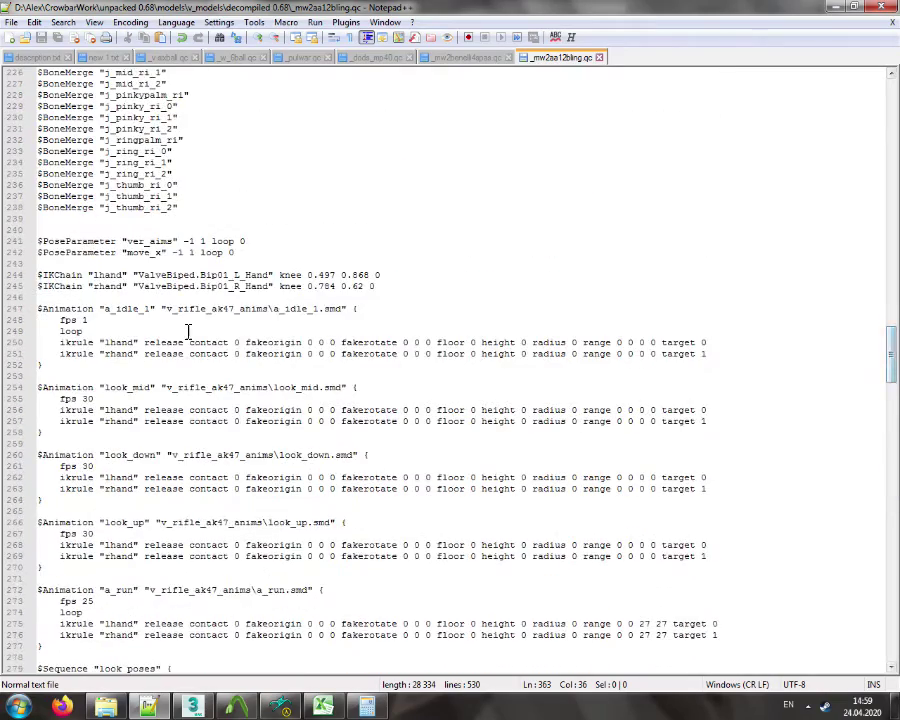
scroll(178, 334, down, 6)
drag(108, 408, 98, 240)
scroll(200, 412, down, 3)
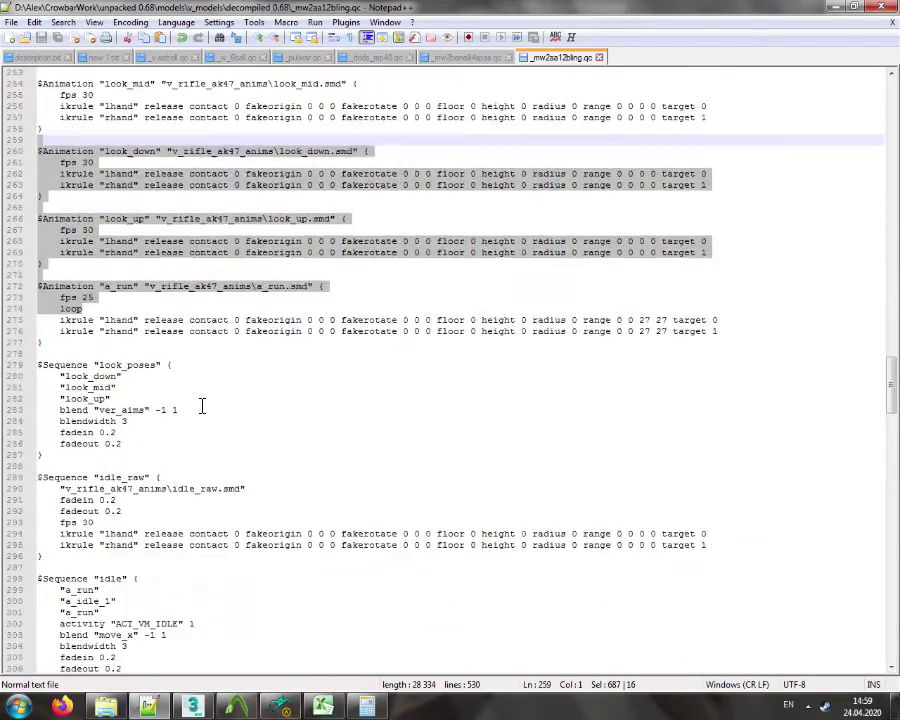
Examine the order of the look_poses, idle_raw, idle, deploy and deploy_layer sequences in _mw2aa12bling.qc
scroll(203, 392, down, 4)
click(131, 229)
click(131, 342)
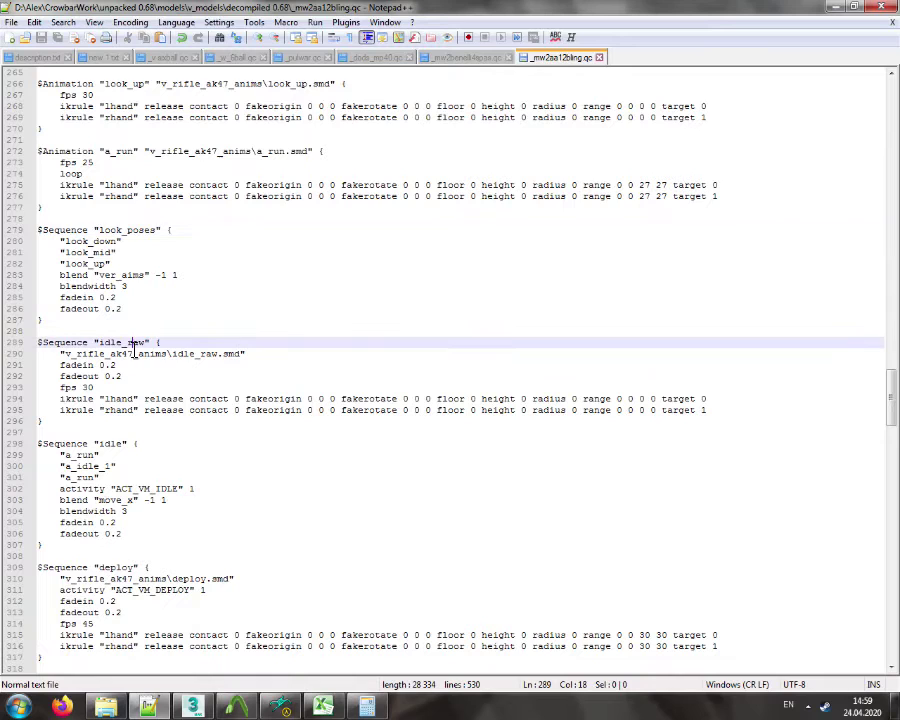
click(113, 445)
double_click(120, 342)
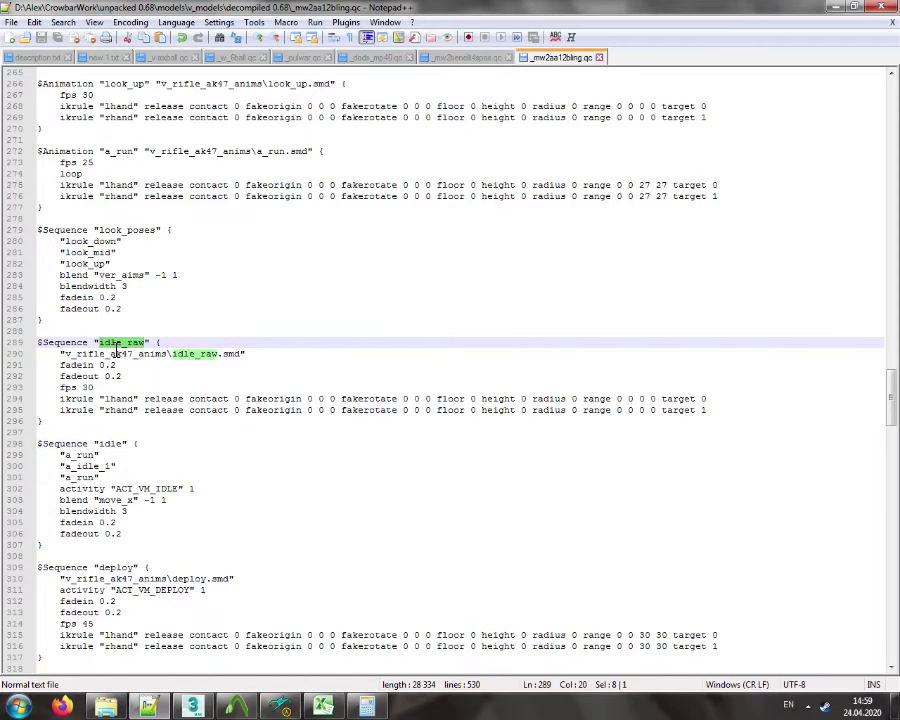
double_click(155, 488)
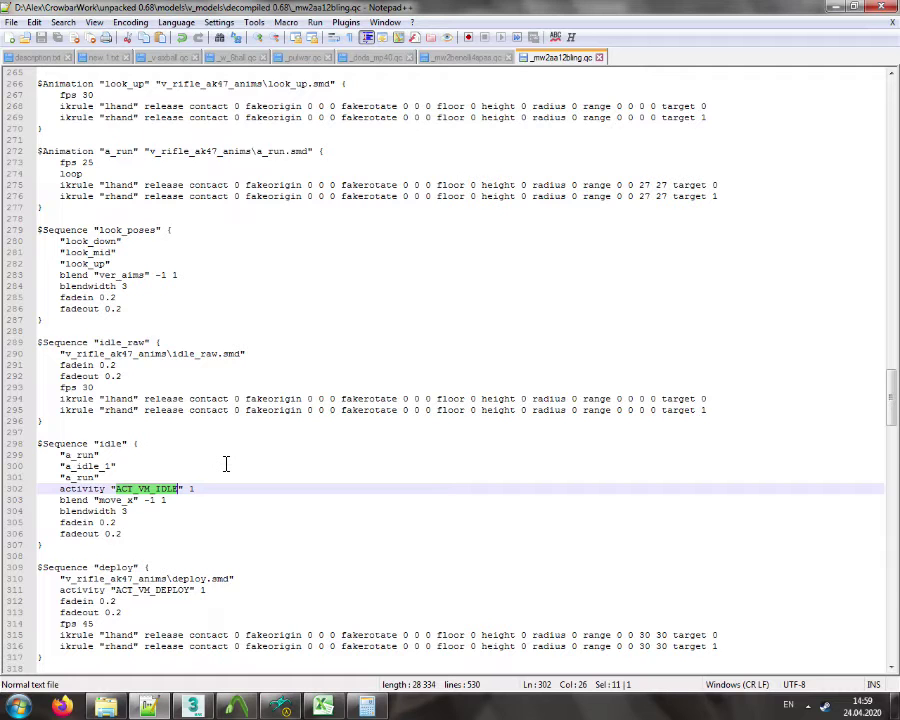
scroll(230, 460, down, 4)
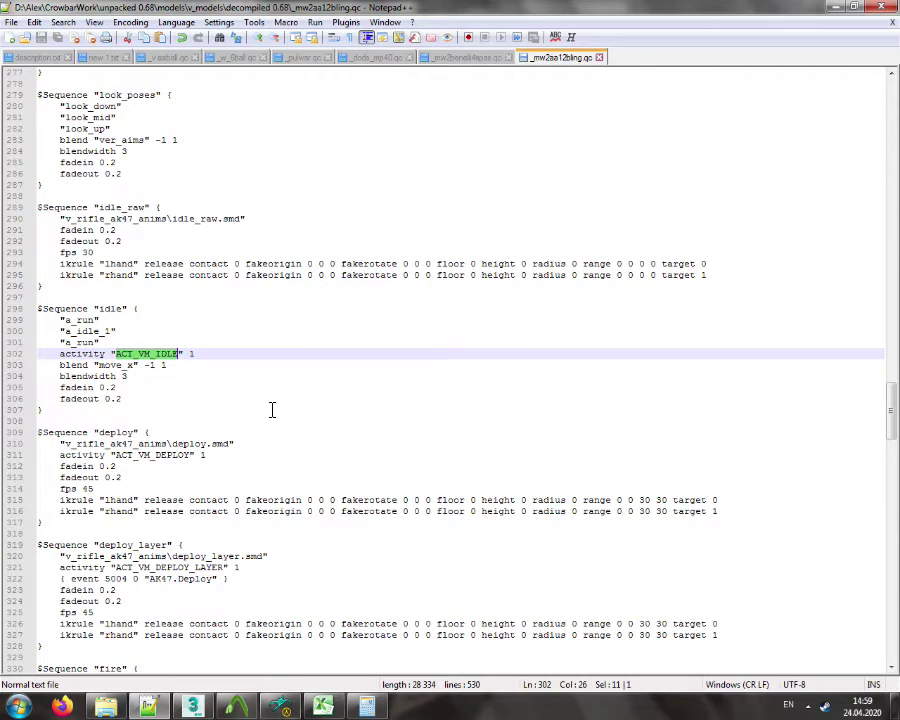
scroll(271, 409, down, 4)
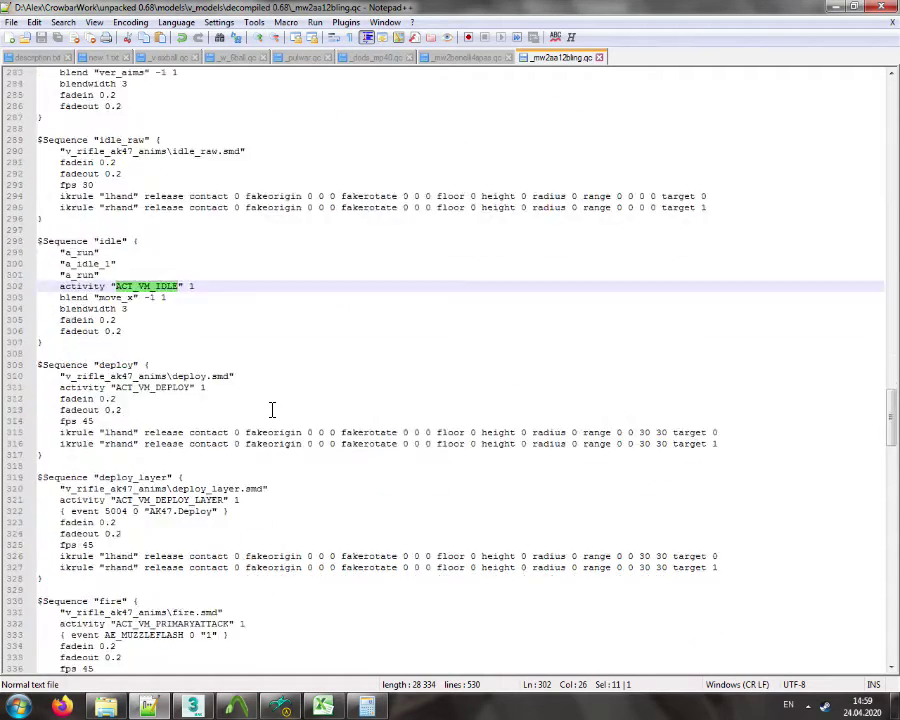
drag(100, 297, 165, 432)
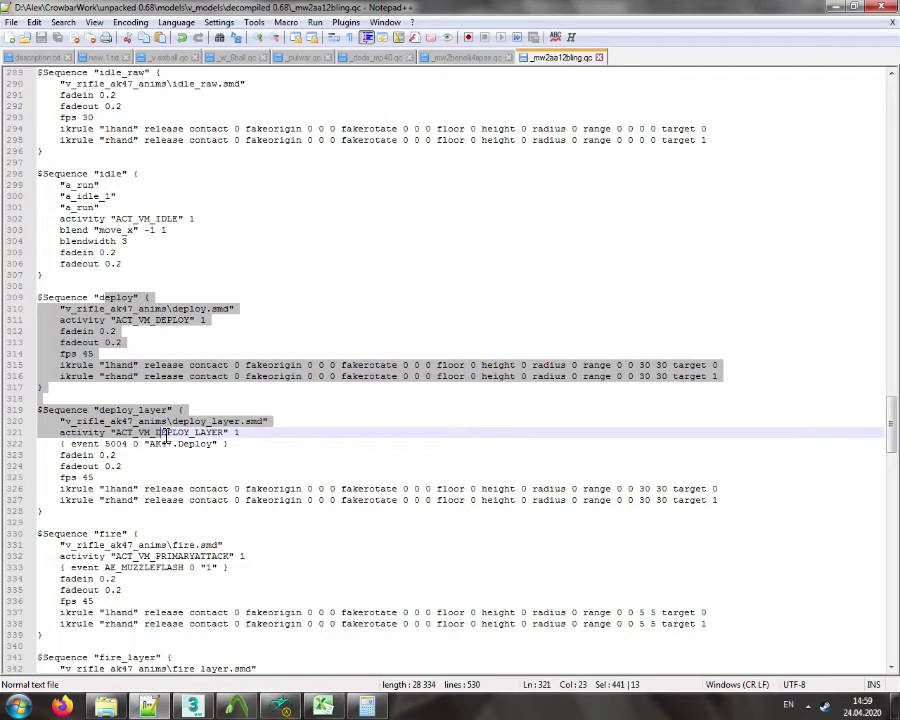
Examine how the reload, reload_loop and reload_end sequences follow the idle sequence in _mw2benelli4spas.qc
click(466, 57)
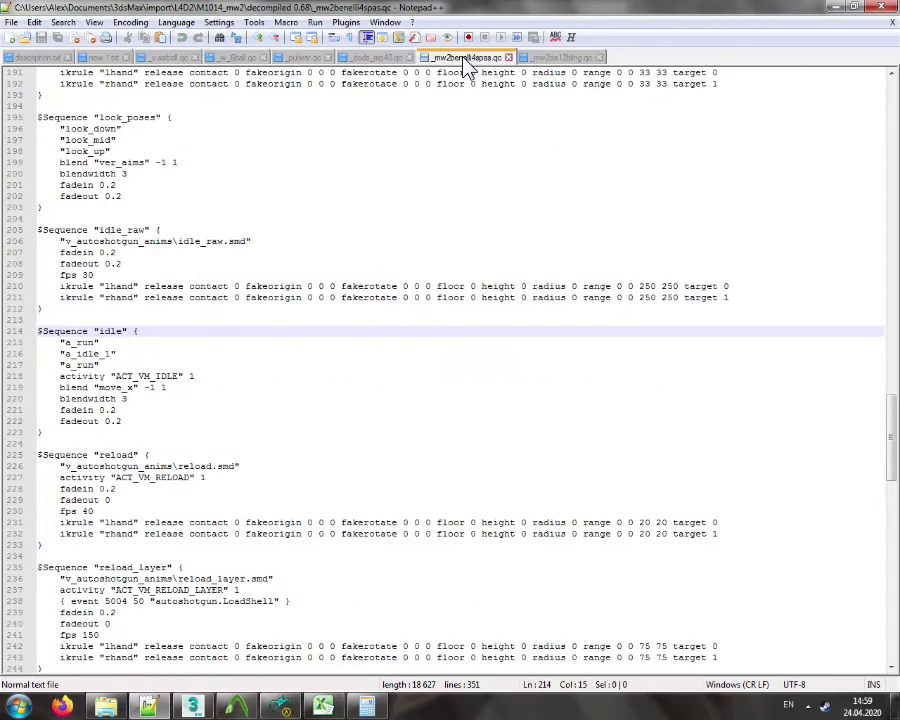
click(110, 455)
scroll(127, 420, down, 4)
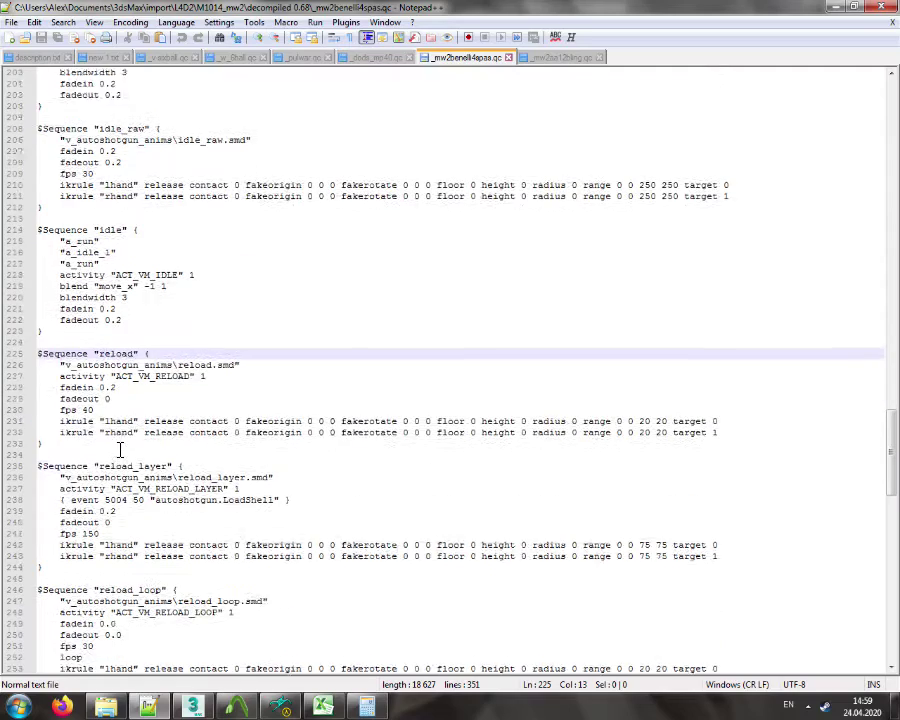
shift+click(178, 484)
scroll(178, 484, down, 5)
shift+click(178, 480)
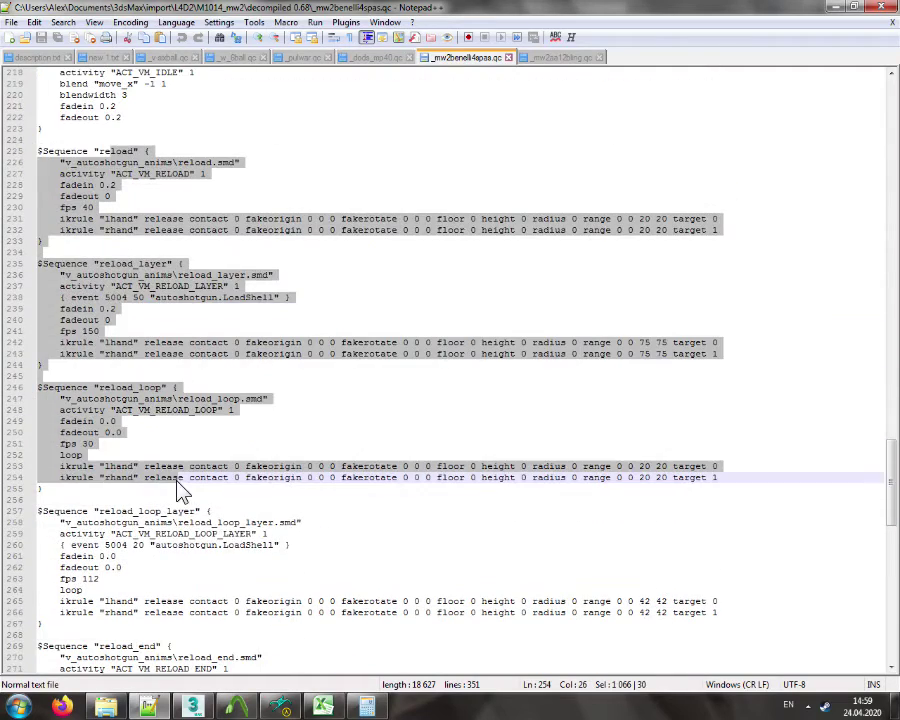
click(117, 152)
click(138, 387)
scroll(144, 396, down, 5)
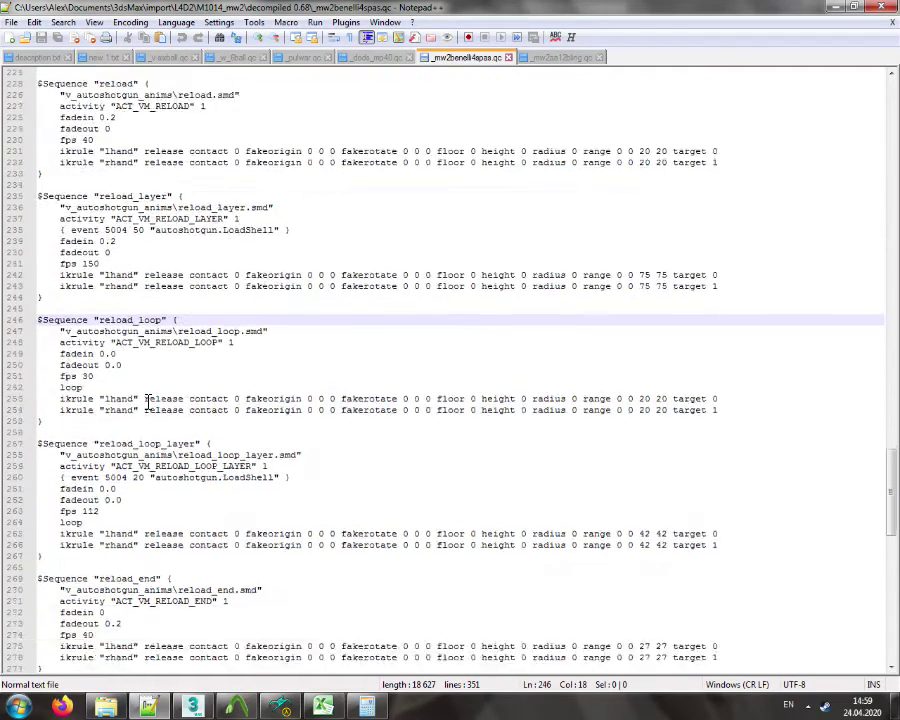
click(128, 474)
scroll(156, 495, down, 3)
scroll(155, 495, down, 7)
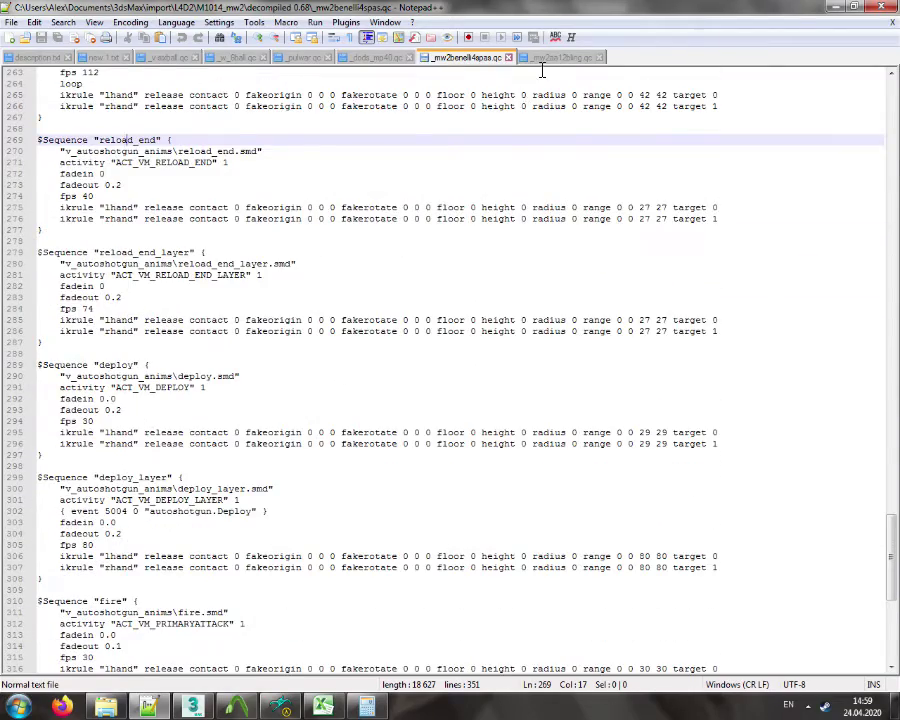
Copy the complete reload and reload_layer sequence blocks in _mw2aa12bling.qc
click(540, 58)
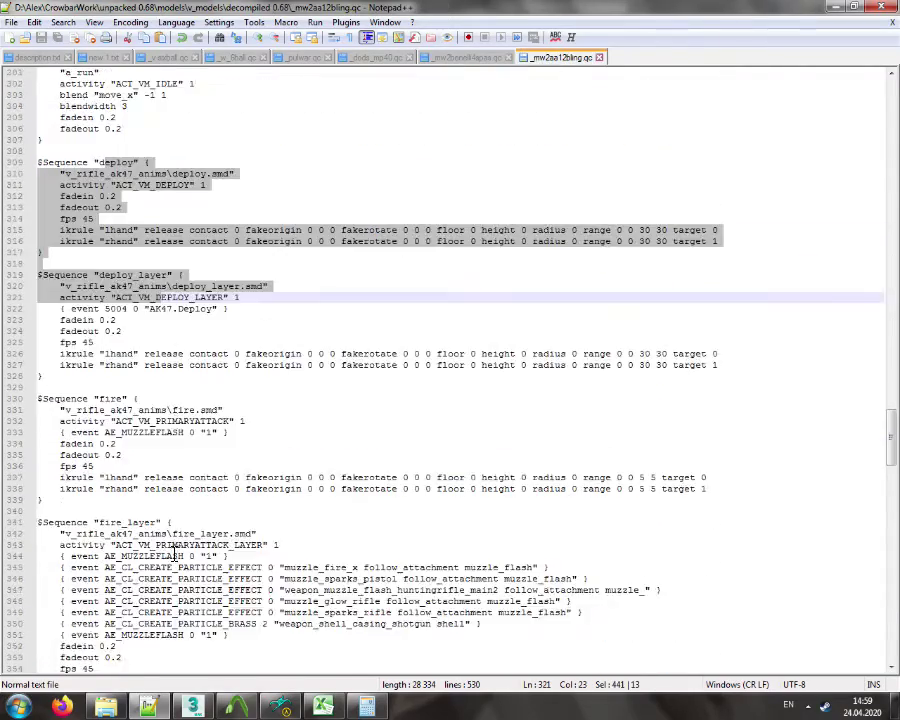
scroll(174, 554, down, 8)
scroll(36, 478, down, 3)
drag(22, 453, 44, 546)
scroll(34, 510, down, 3)
right_click(160, 127)
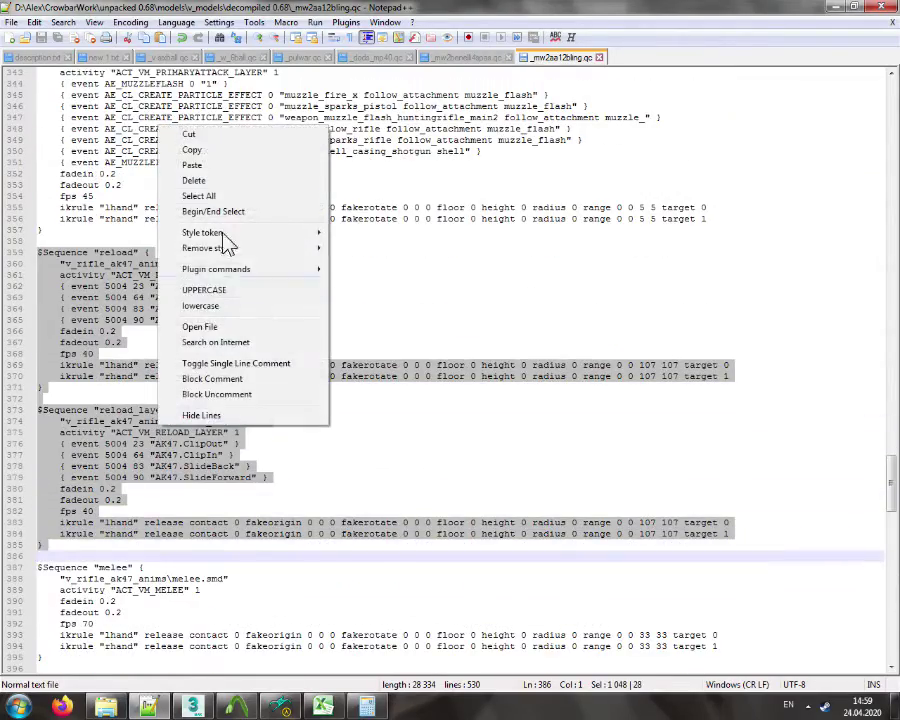
click(192, 149)
Paste the copied reload and reload_layer blocks between the idle and deploy sequences in _mw2aa12bling.qc
scroll(212, 353, up, 13)
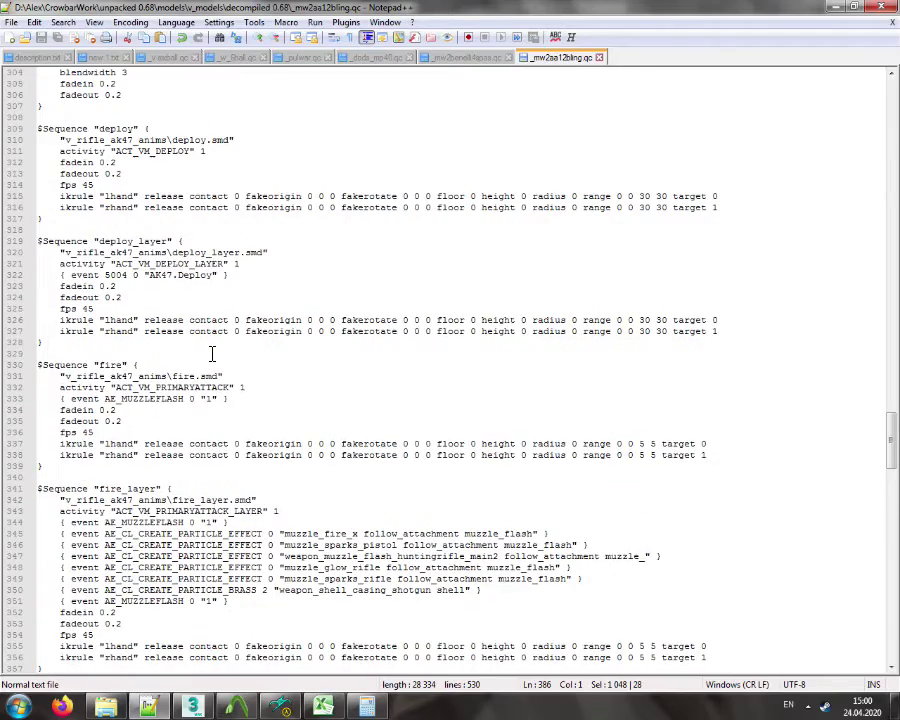
scroll(212, 353, up, 4)
click(103, 252)
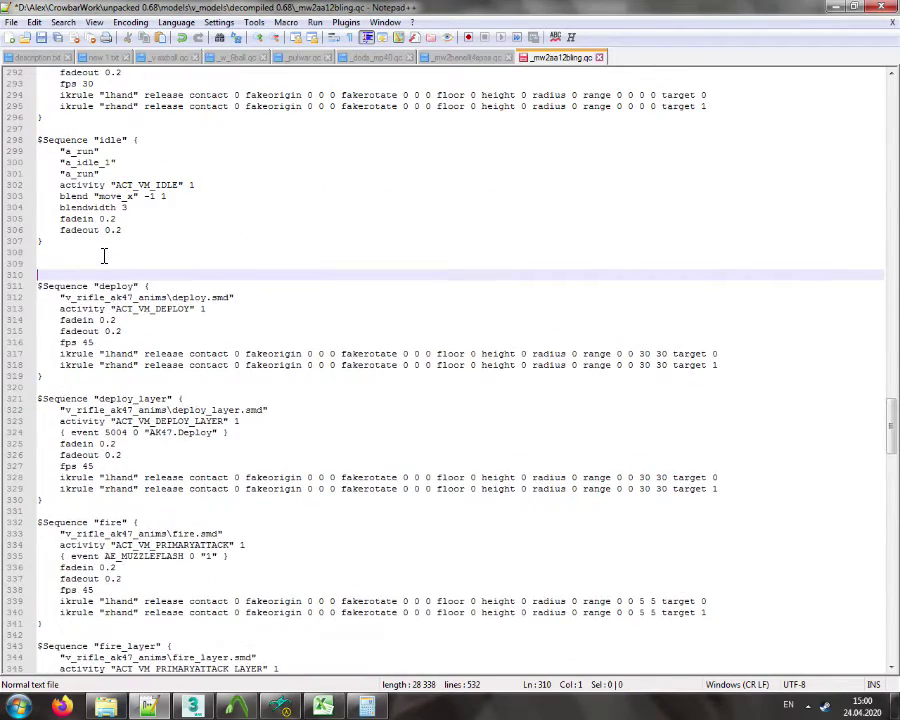
key(ctrl+v)
key(BackSpace)
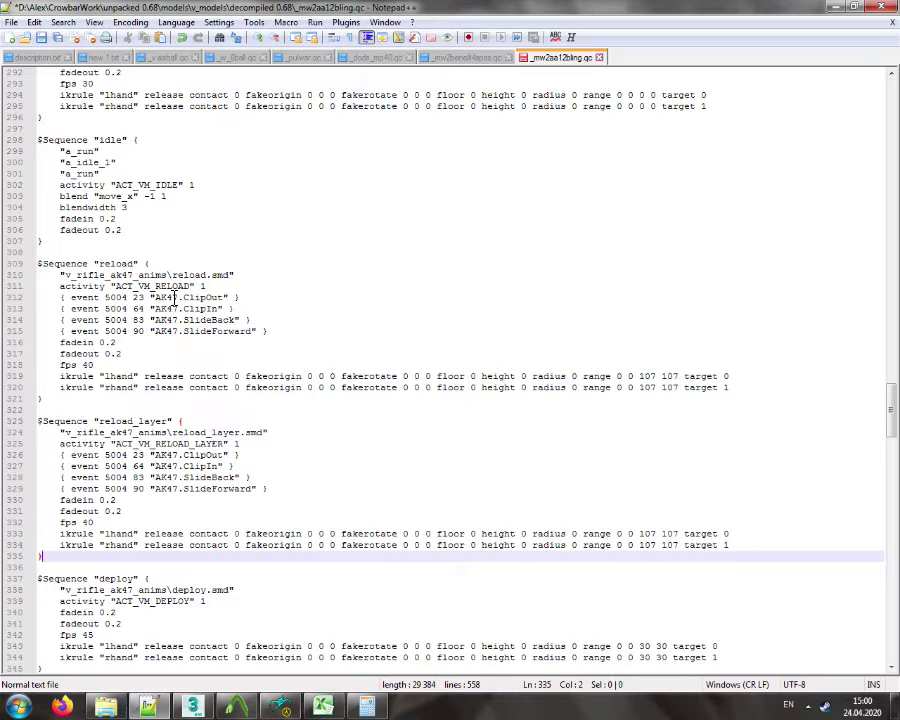
Add two more copies of the reload and reload_layer blocks directly before the deploy sequence
key(Return)
key(Return)
key(ctrl+v)
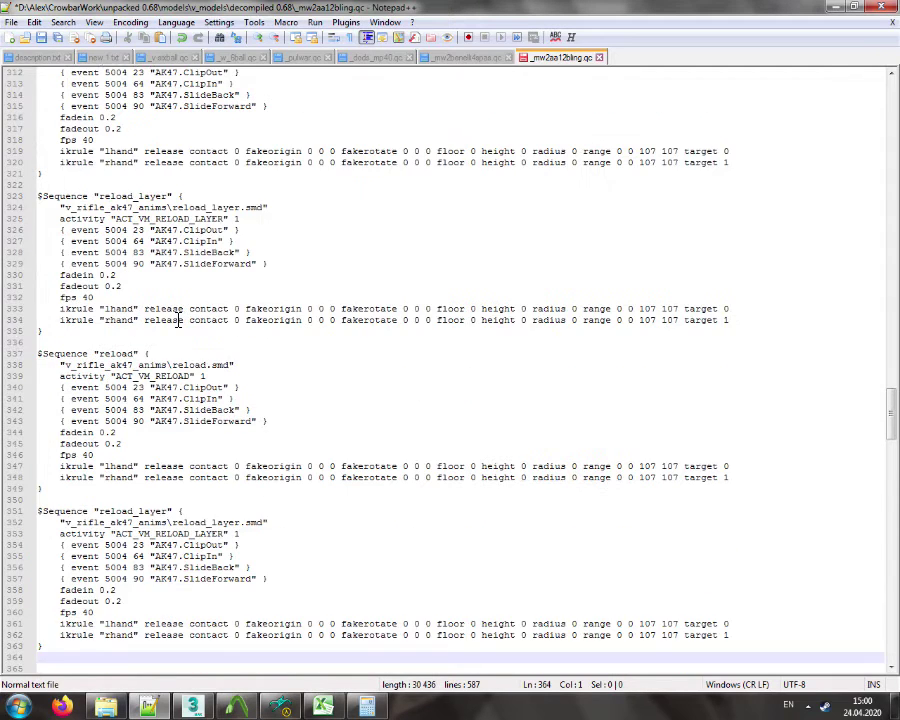
key(ctrl+v)
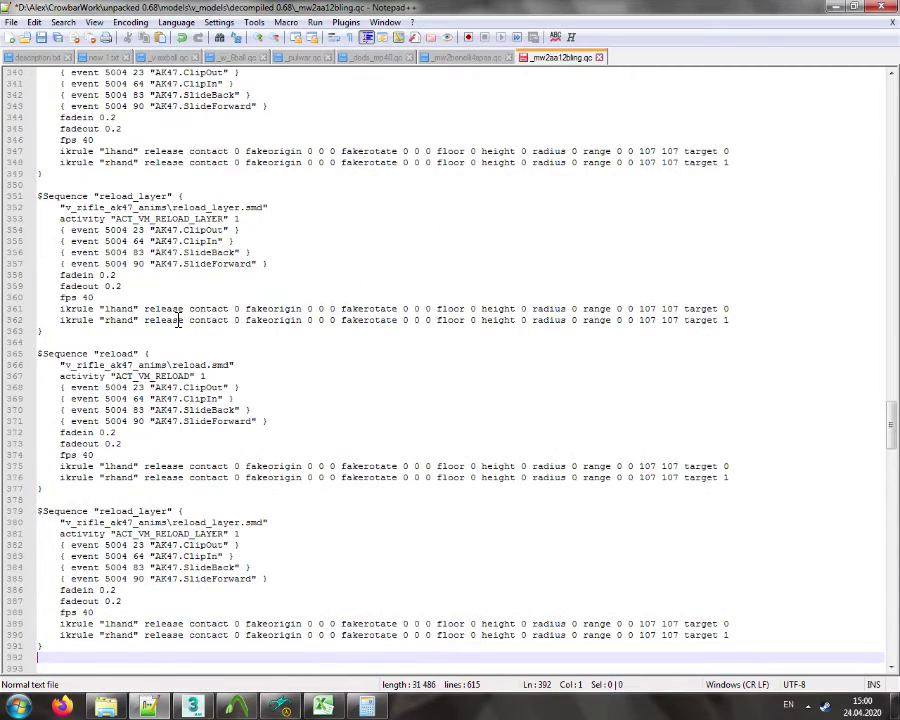
scroll(200, 315, down, 3)
key(BackSpace)
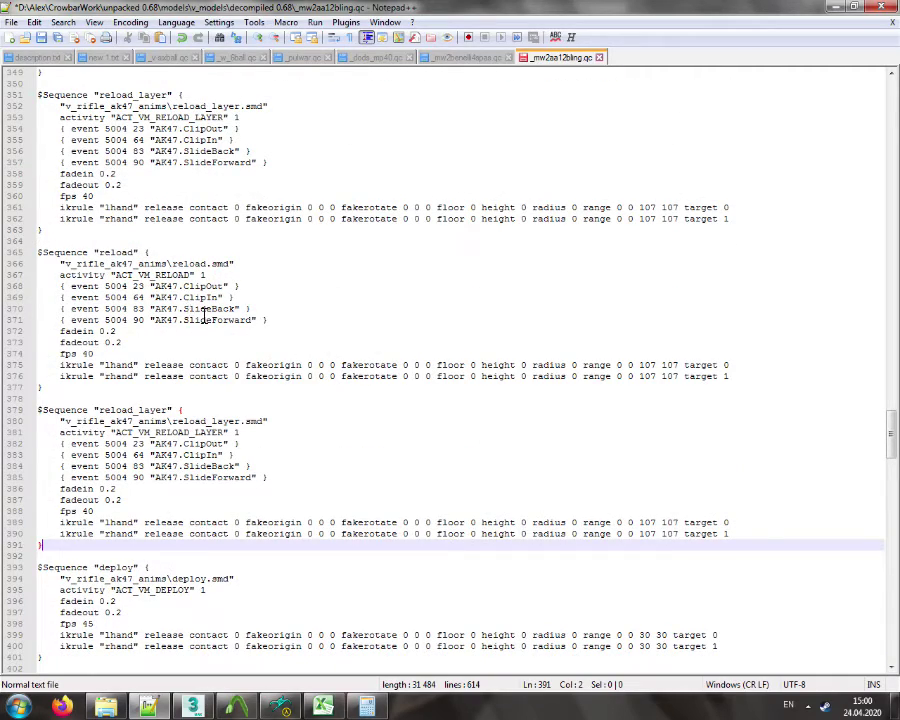
Rename the sequences in the second reload pair to reload_loop and reload_loop_layer
scroll(204, 316, up, 16)
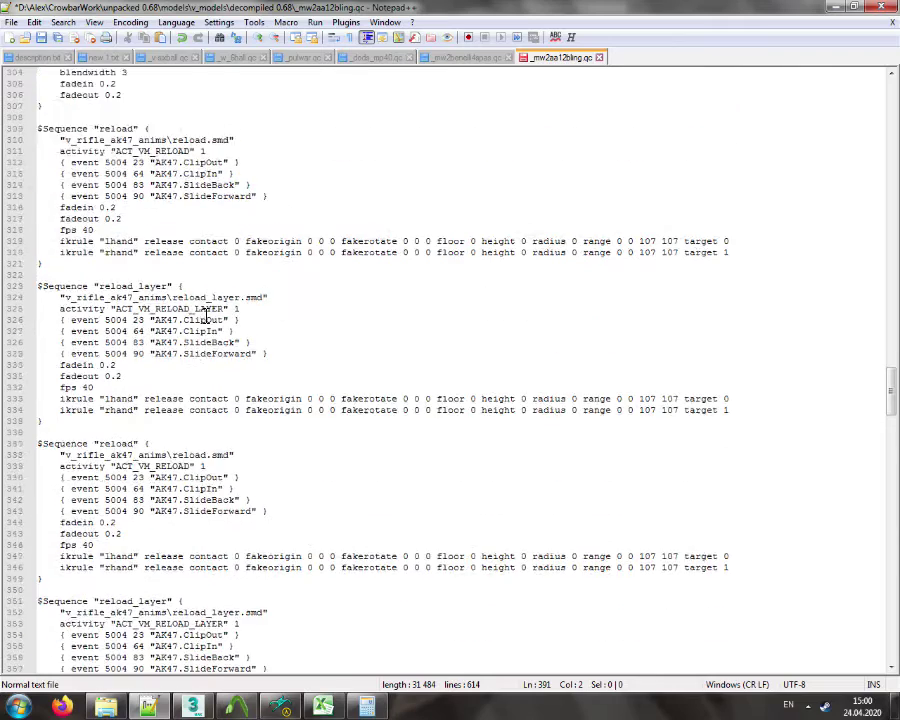
scroll(200, 300, up, 6)
click(137, 443)
text(_loop)
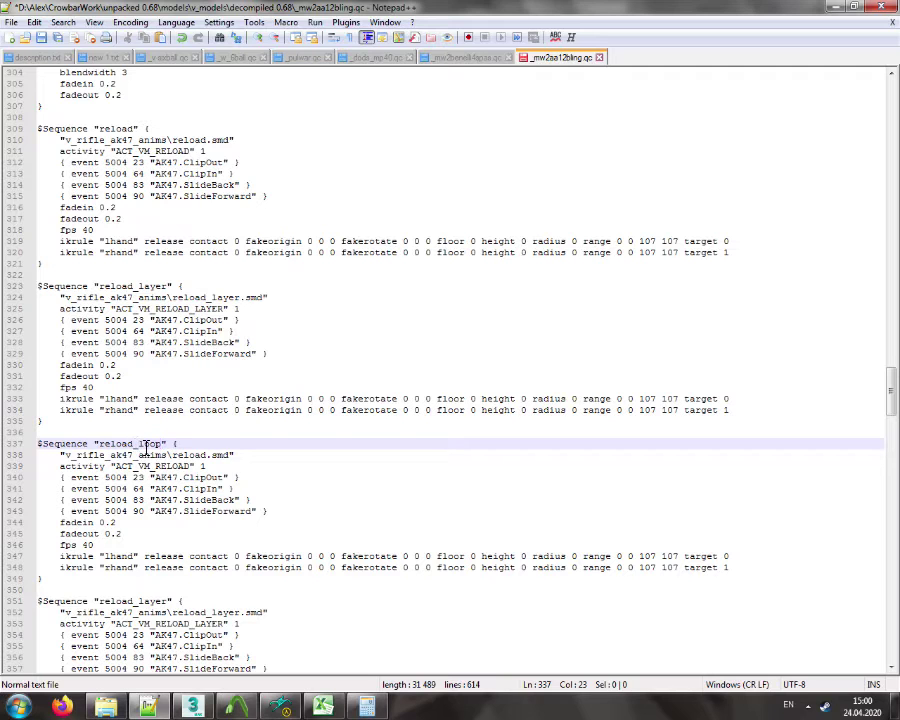
click(146, 476)
click(152, 466)
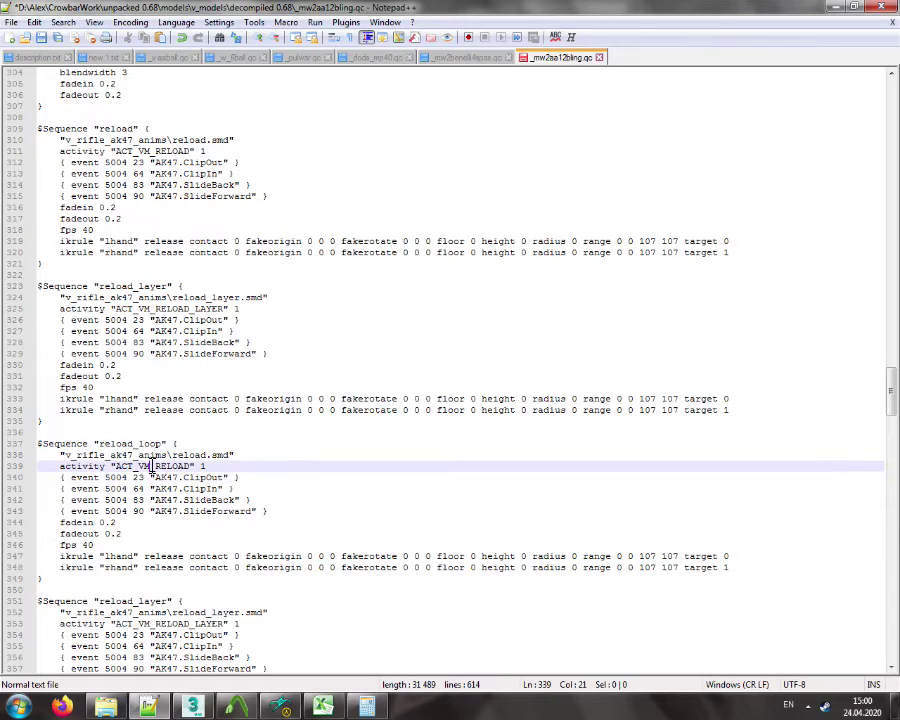
scroll(152, 466, down, 3)
click(170, 500)
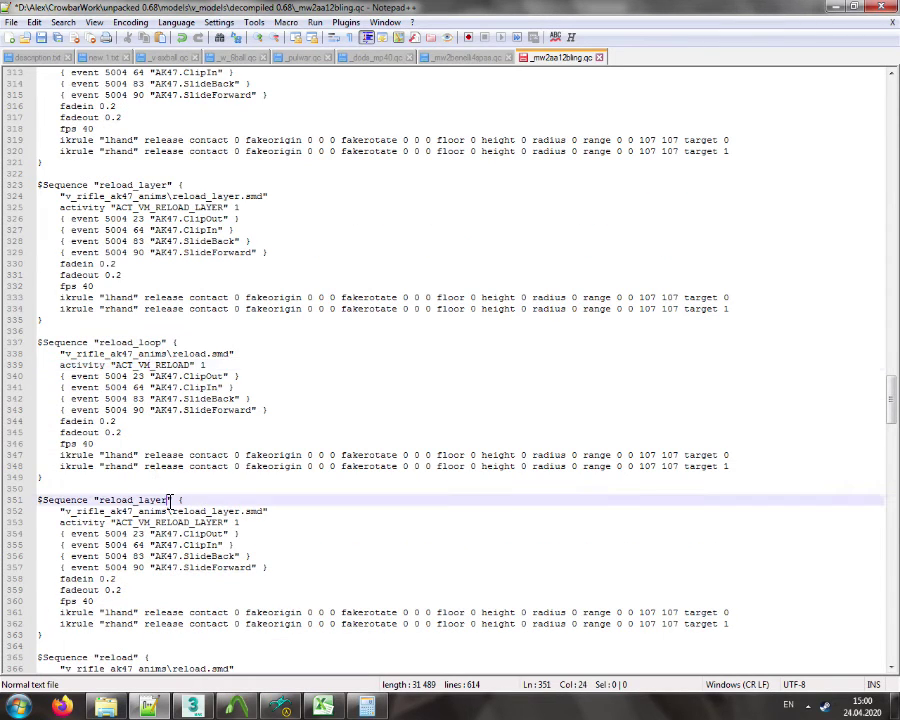
click(139, 500)
text(loop_)
Rename the sequences in the third reload pair to reload_end and reload_end_layer
scroll(139, 500, down, 6)
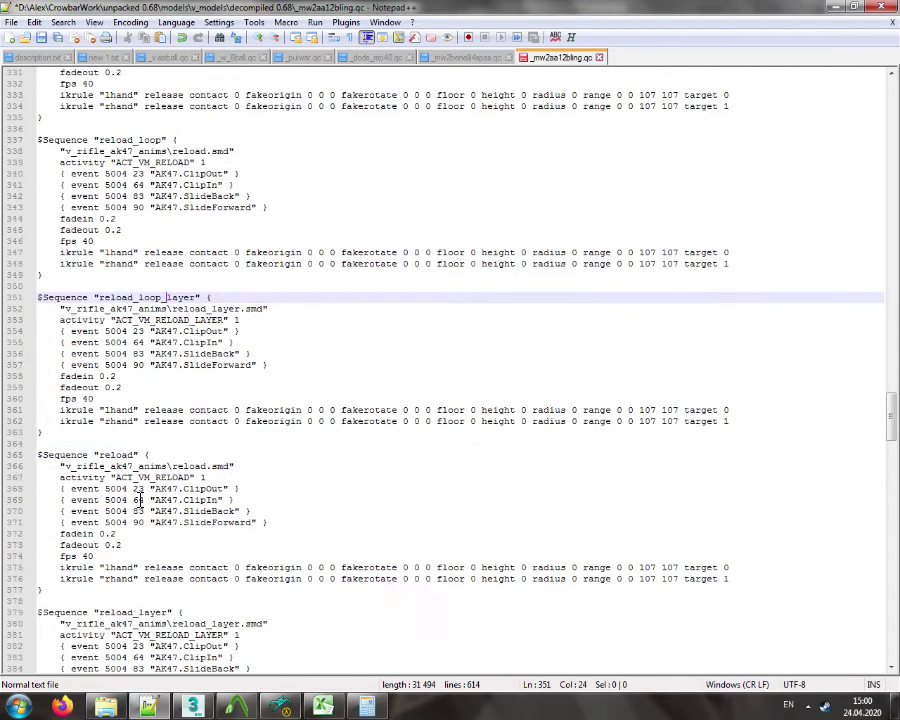
click(139, 455)
text(_end)
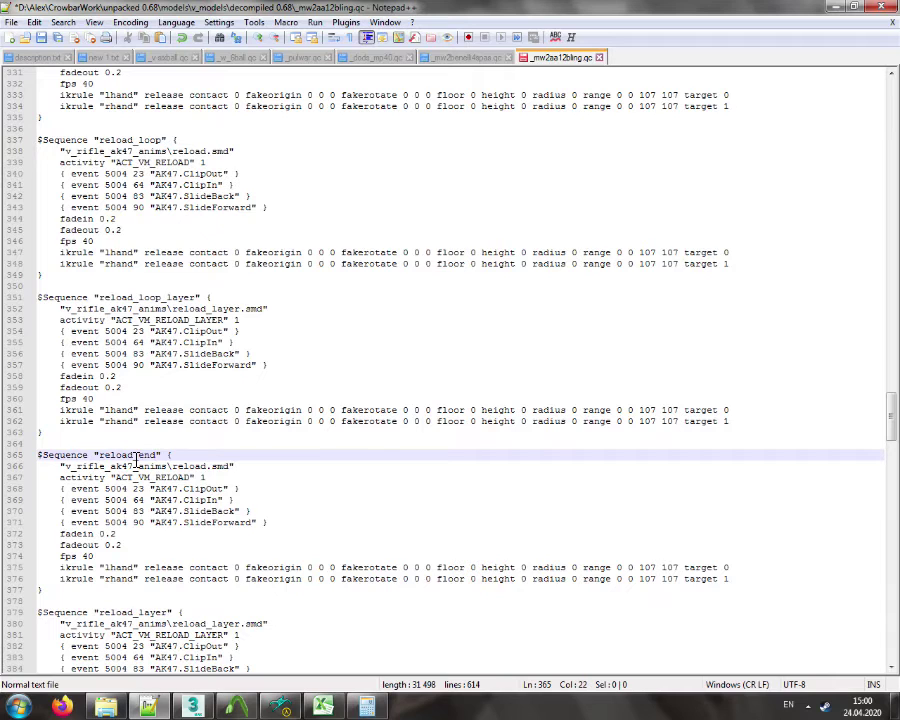
scroll(170, 476, down, 4)
click(139, 477)
text(end_)
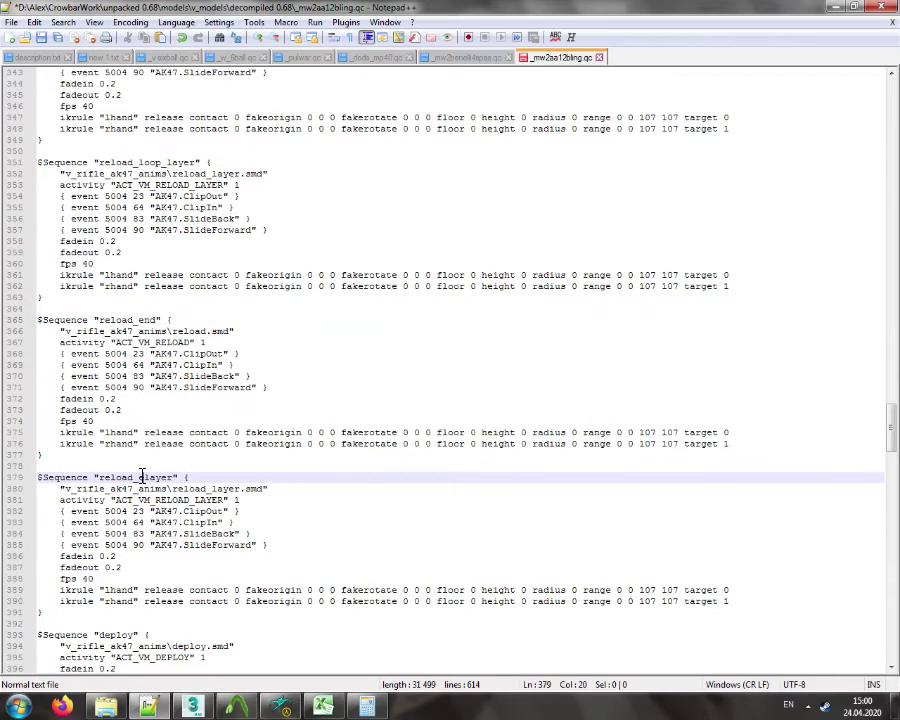
double_click(205, 488)
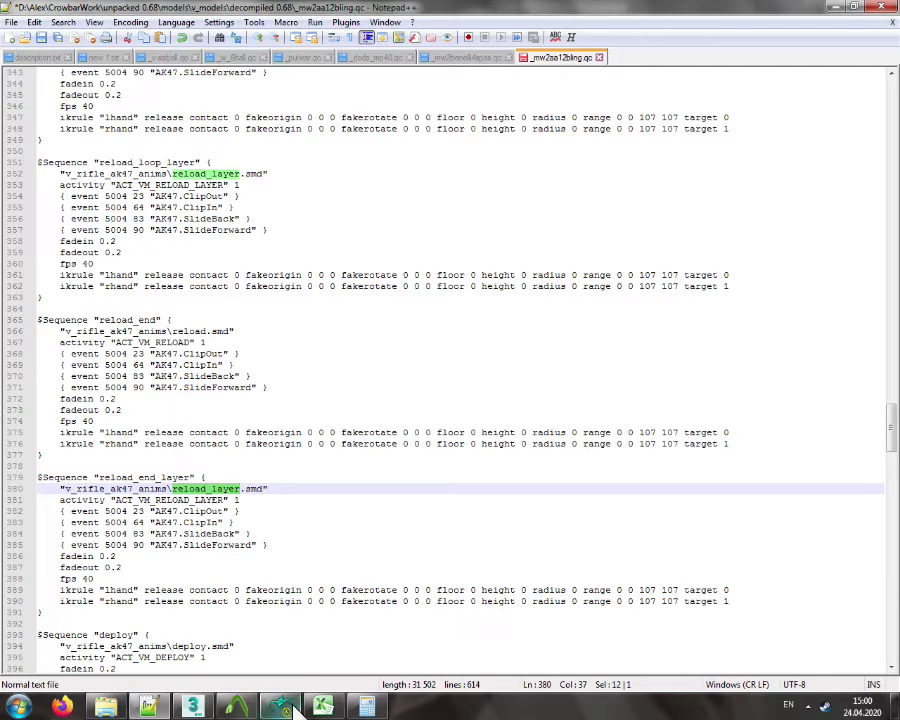
Look up the activity names of the reload_loop and reload_end sequences and their layers in _mw2benelli4spas.qc
click(462, 60)
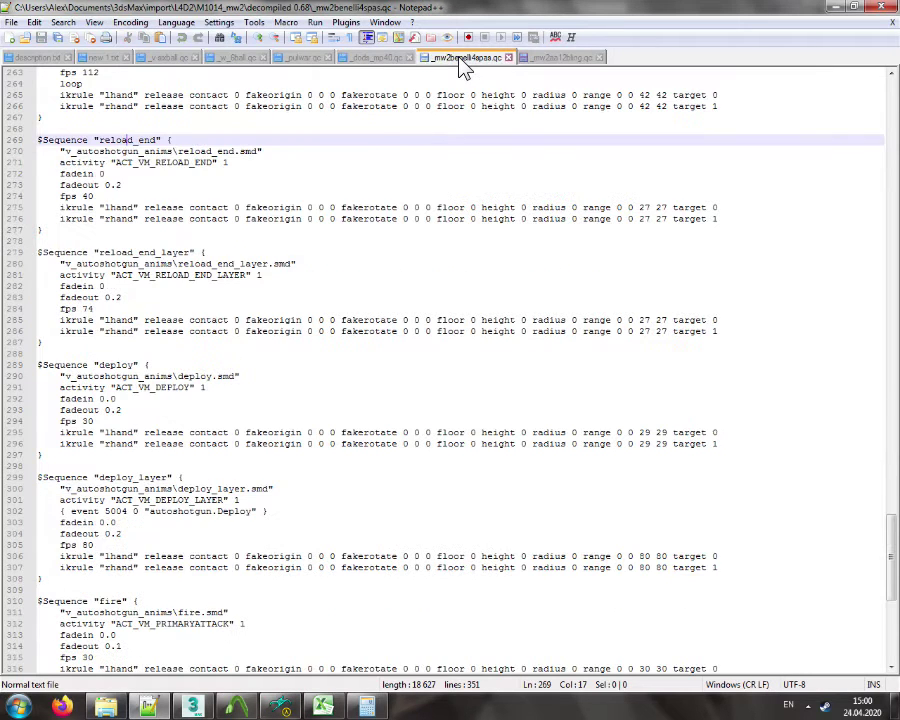
scroll(205, 169, up, 5)
double_click(178, 196)
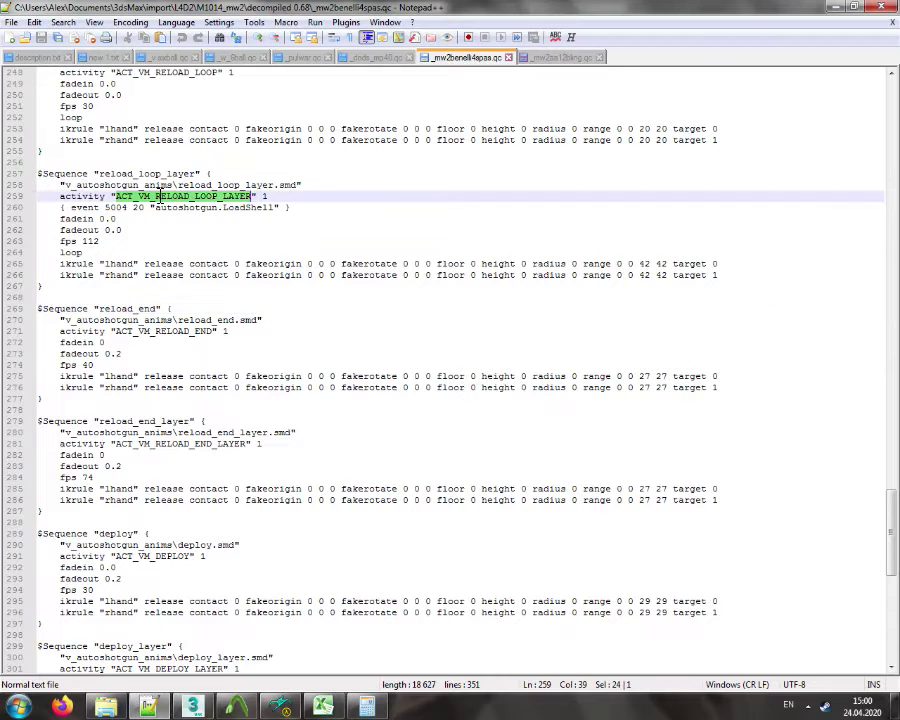
scroll(213, 178, up, 1)
double_click(196, 365)
double_click(236, 477)
click(556, 58)
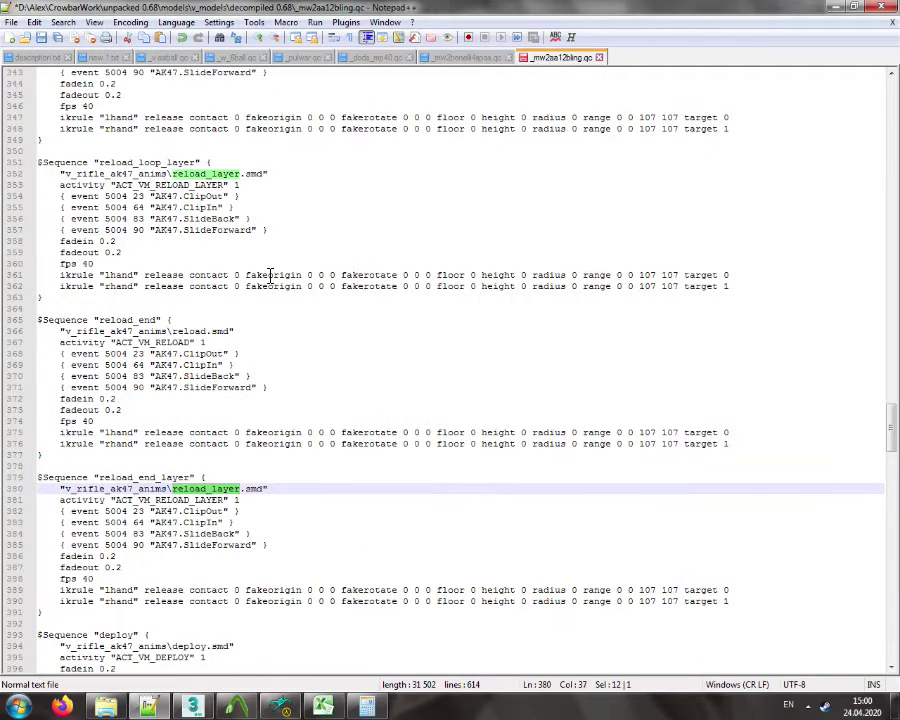
Set the reload_loop_layer activity to ACT_VM_RELOAD_LOOP_LAYER and the reload_loop activity to ACT_VM_RELOAD_LOOP in _mw2aa12bling.qc
click(196, 185)
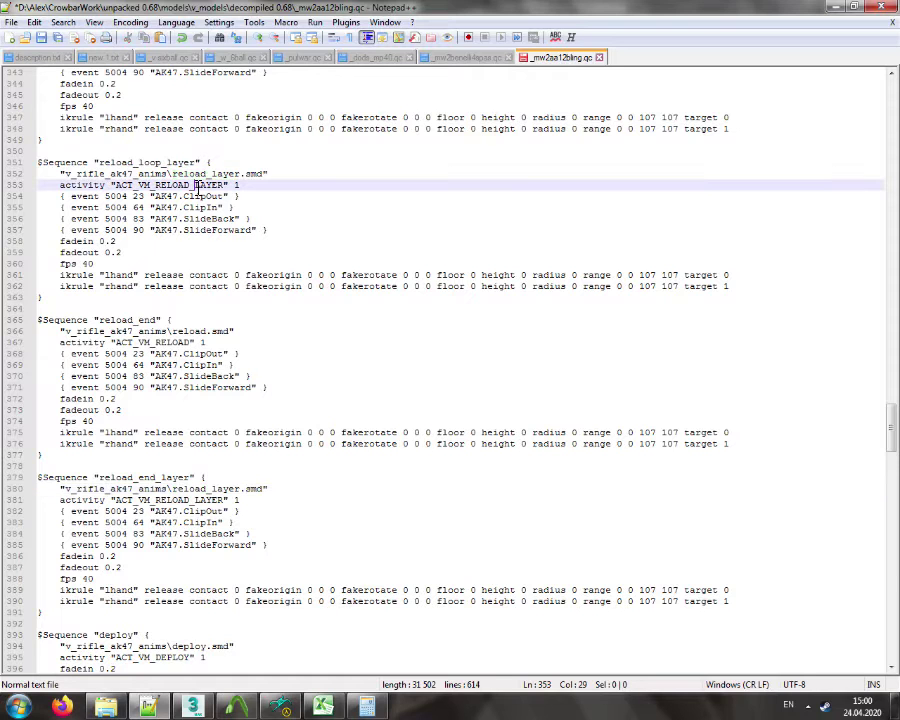
text(LOOP_)
scroll(196, 185, up, 3)
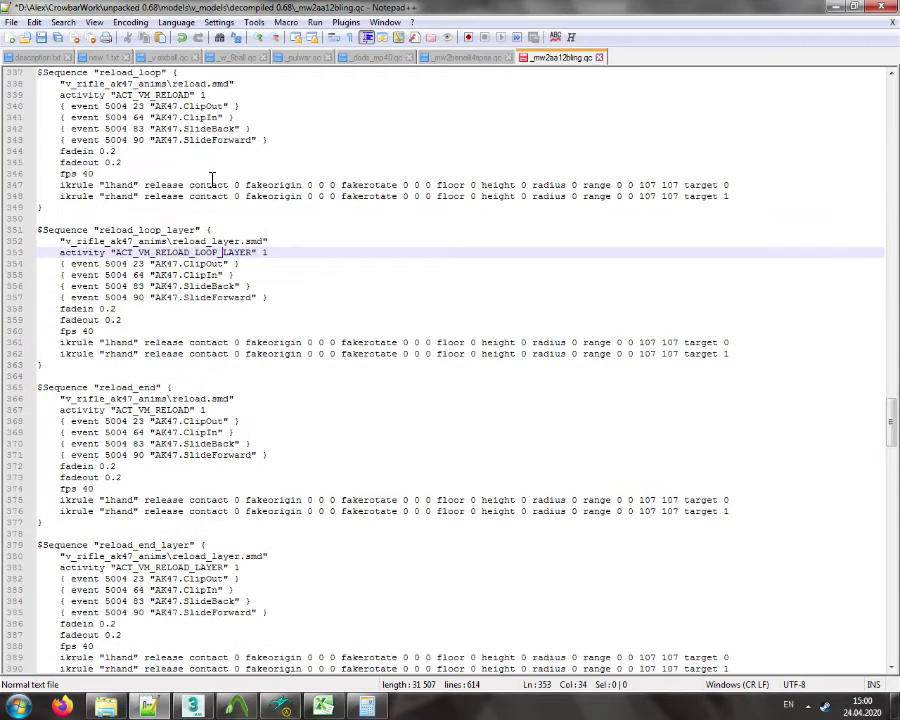
click(188, 162)
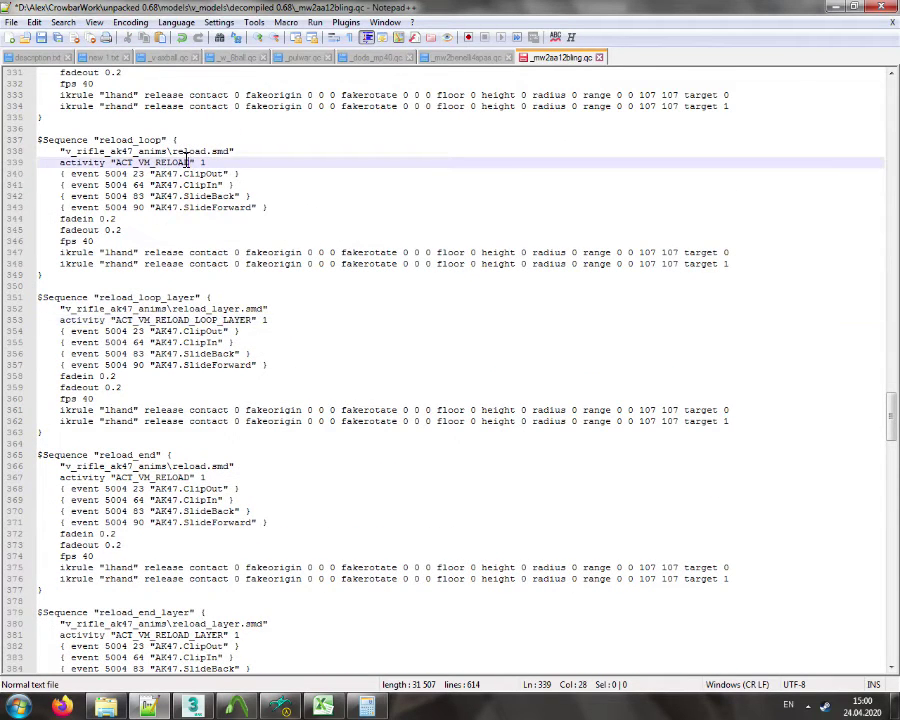
text(_LOOP)
Set the reload_end and reload_end_layer activities to ACT_VM_RELOAD_END and ACT_VM_RELOAD_END_LAYER, and save the file
scroll(190, 250, down, 4)
click(193, 342)
text(_END)
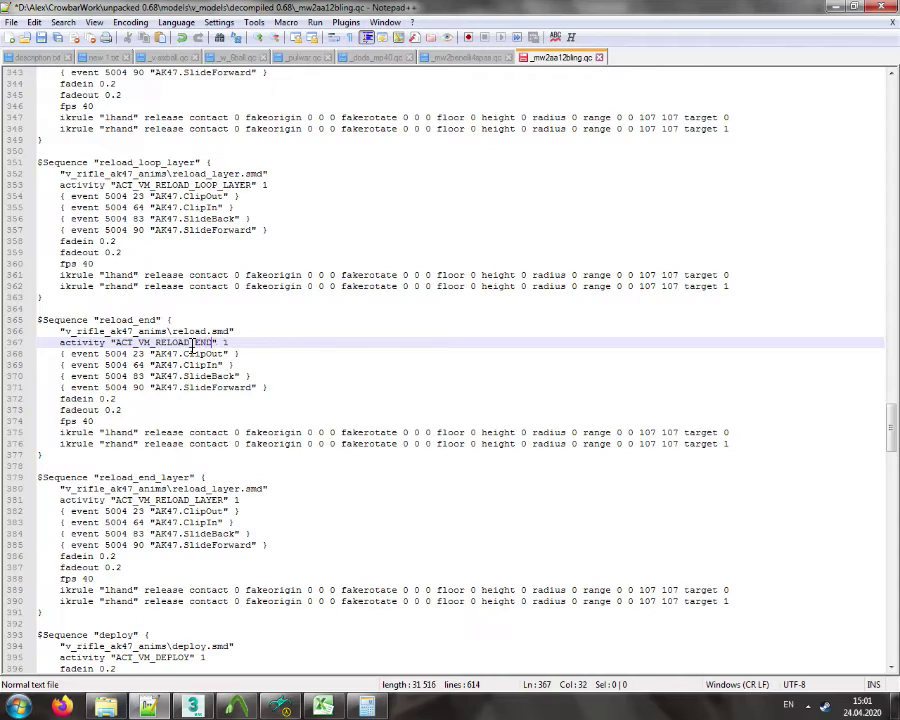
click(221, 500)
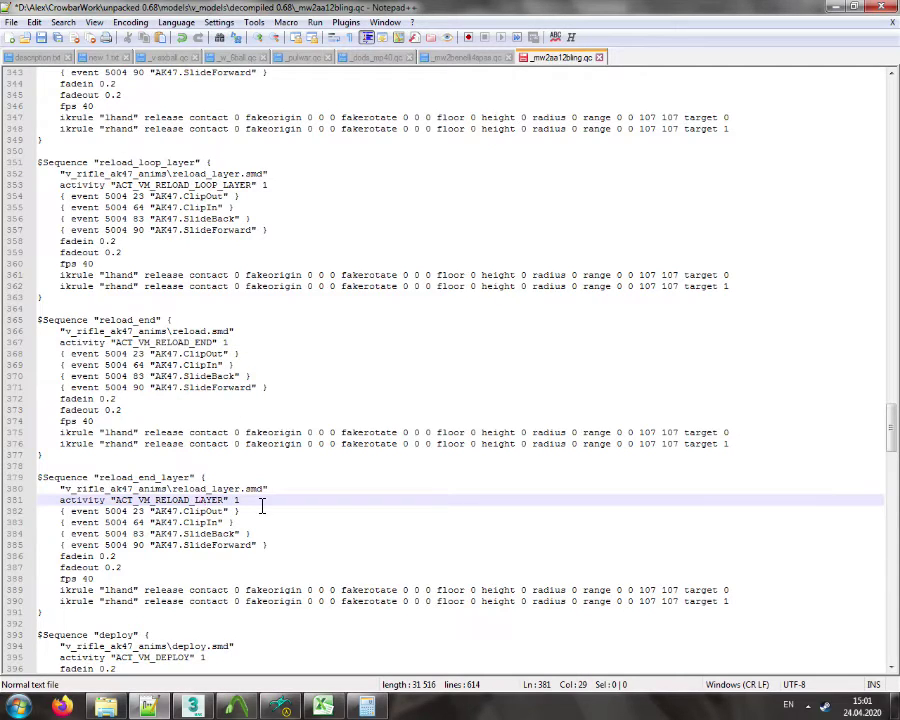
text(END_)
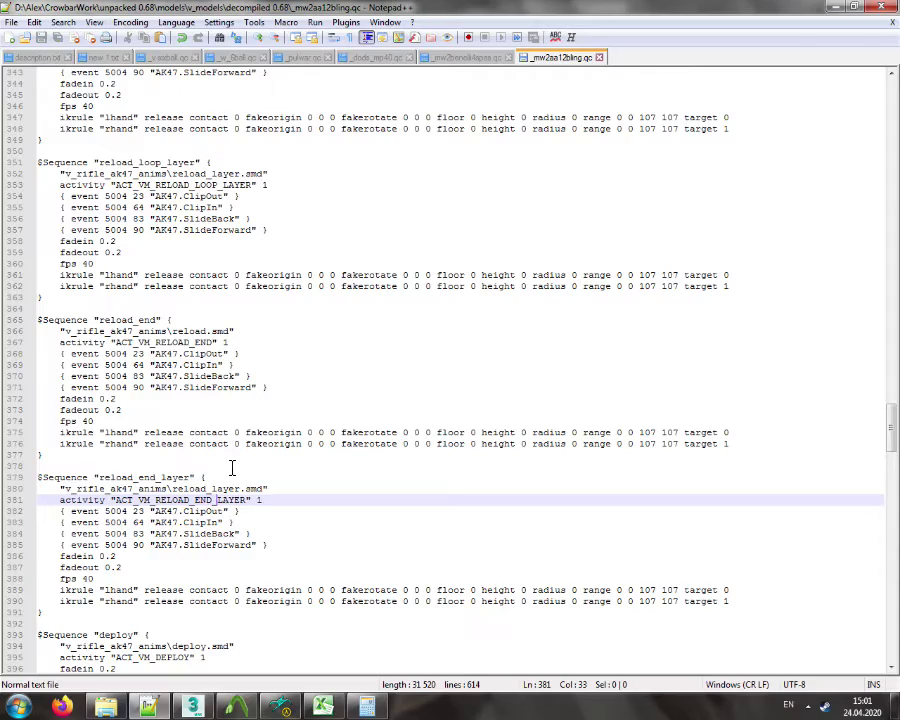
Delete the original reload and reload_layer blocks between the fire_layer and melee sequences
scroll(273, 428, down, 12)
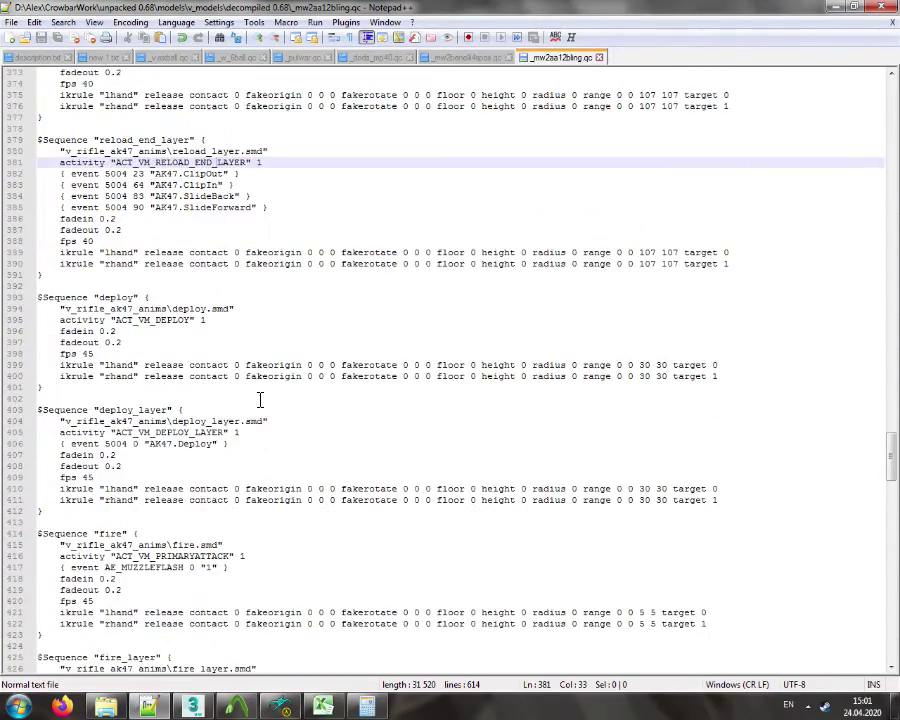
scroll(245, 386, down, 11)
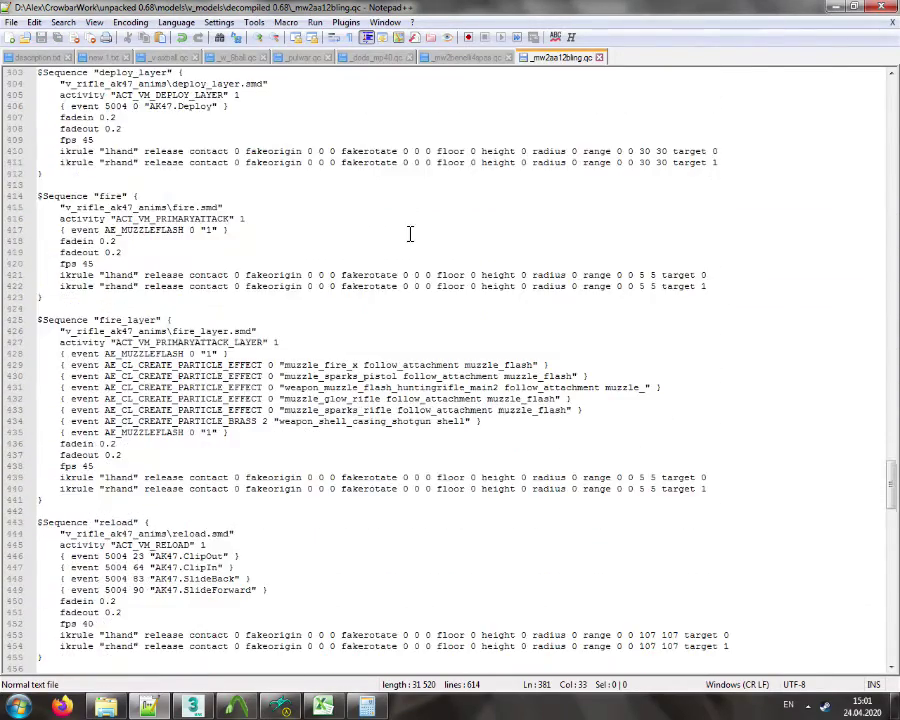
drag(8, 421, 33, 565)
key(Delete)
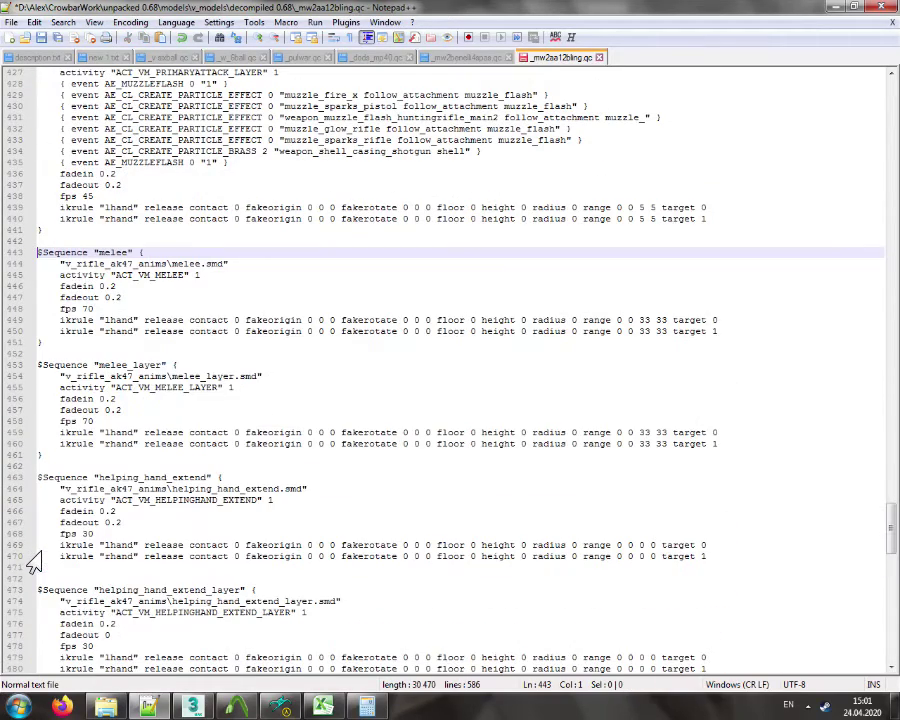
Compare the fire and melee sequence order and the end of _mw2benelli4spas.qc with the blocks after melee_layer in _mw2aa12bling.qc
click(467, 57)
scroll(343, 455, down, 5)
scroll(125, 390, down, 5)
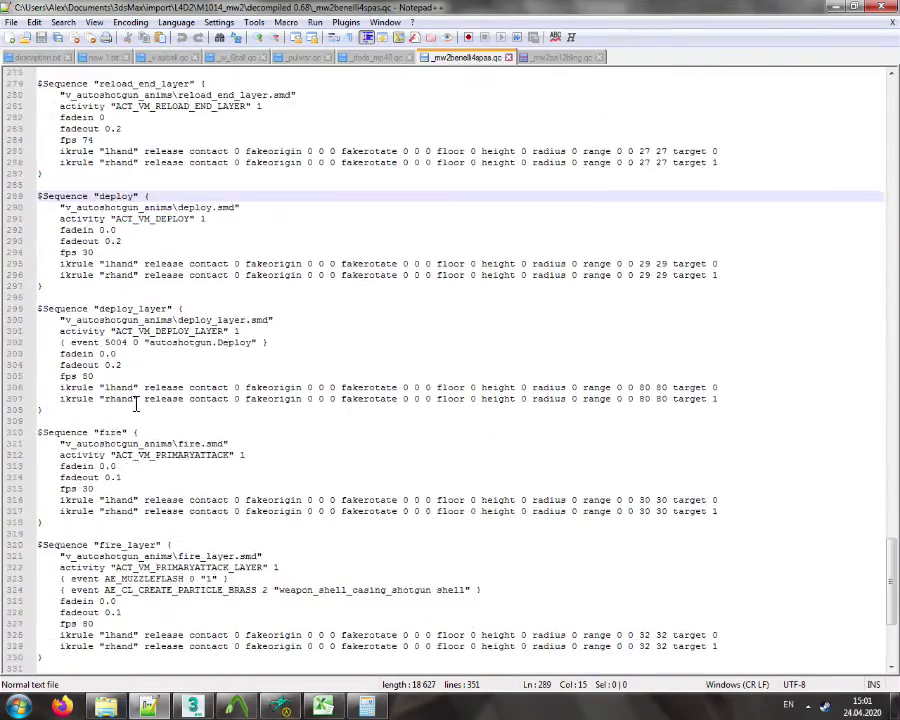
click(134, 437)
scroll(134, 437, down, 5)
click(128, 510)
scroll(130, 505, down, 2)
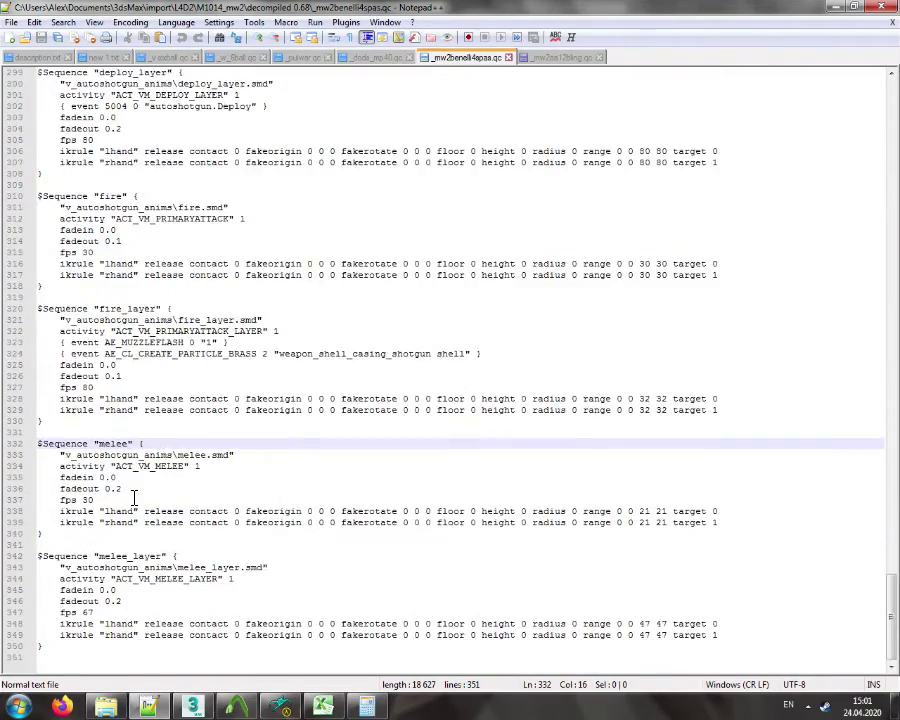
click(108, 662)
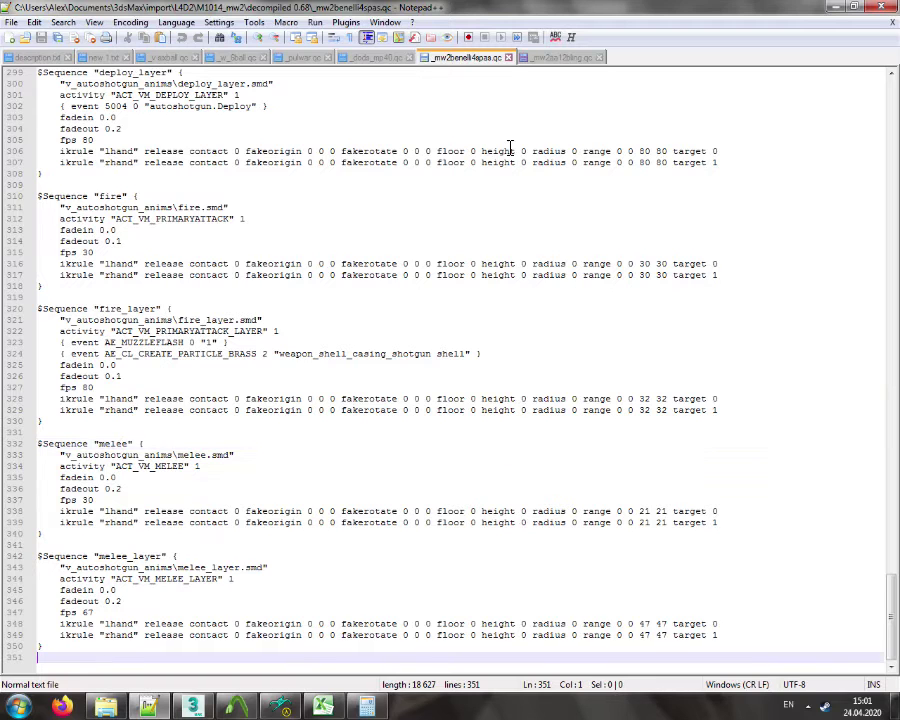
click(531, 60)
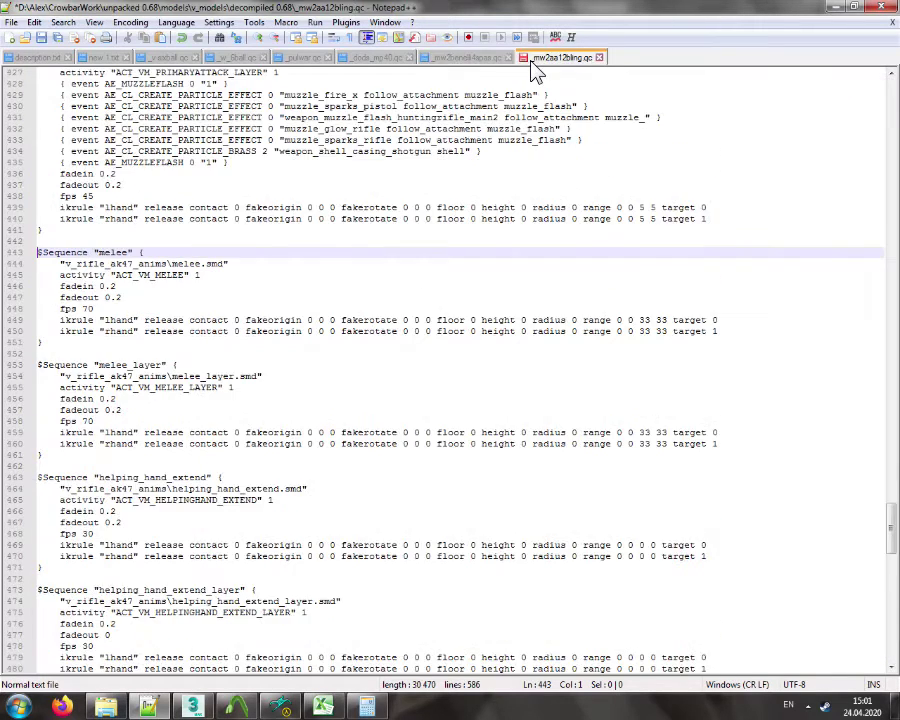
click(44, 468)
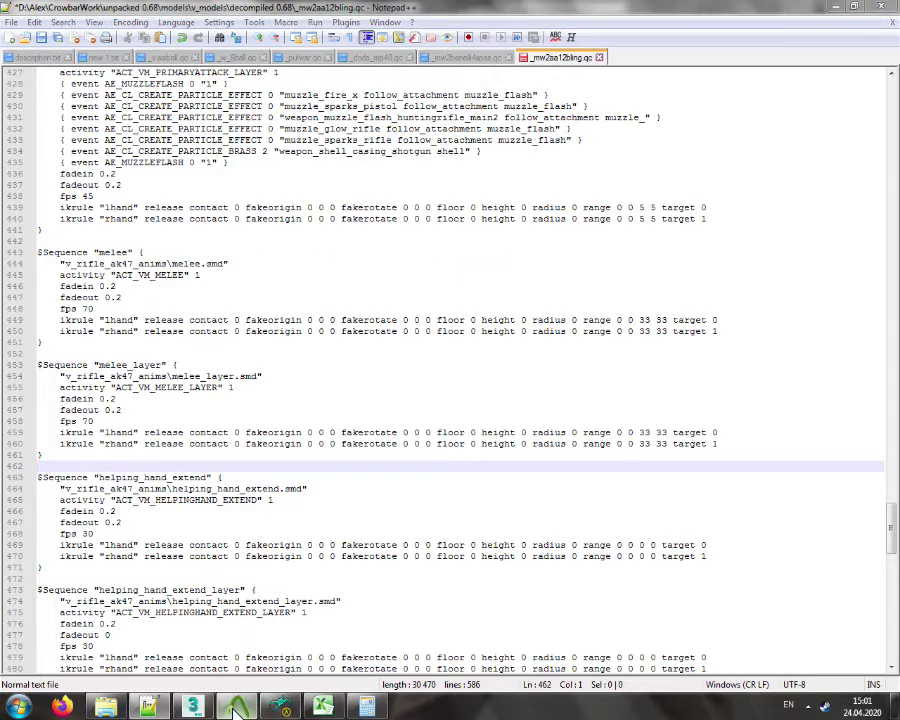
Switch to the model viewer and preview the item_extend sequence of v_rifle_ak47.mdl
click(236, 706)
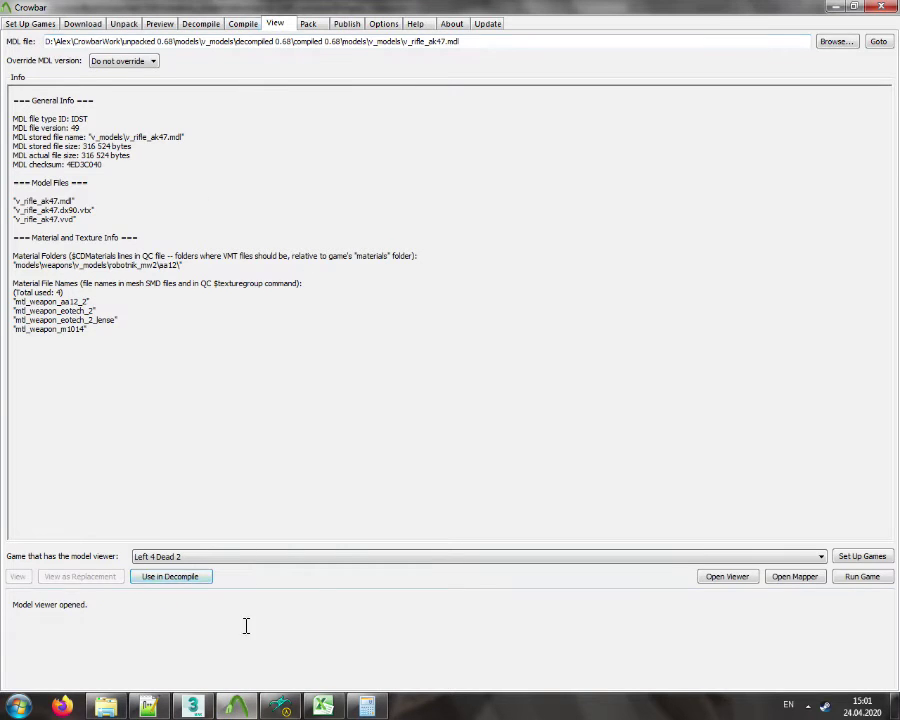
click(279, 705)
click(70, 558)
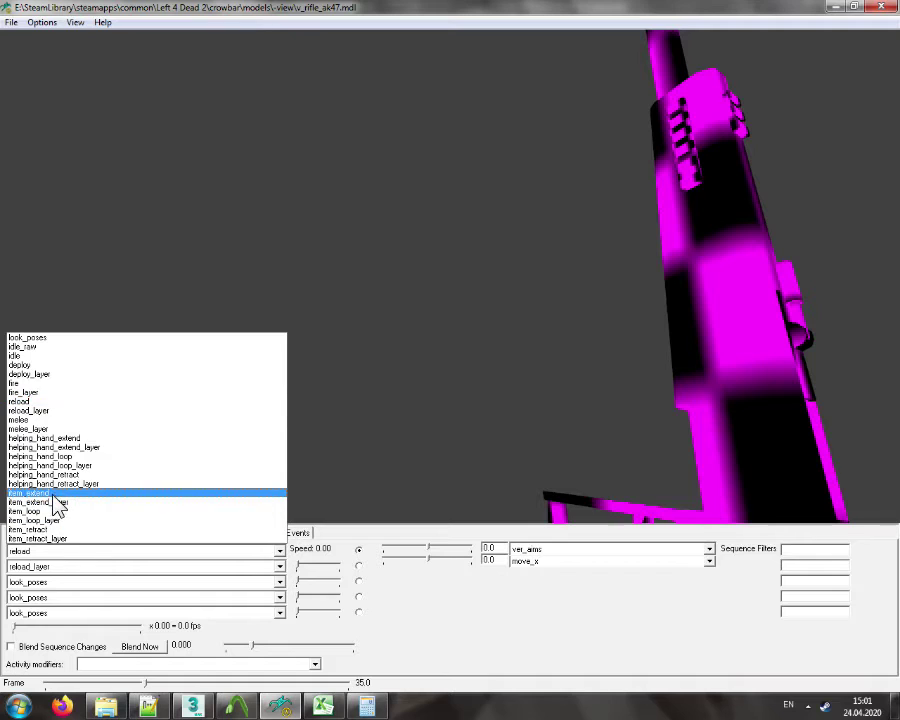
click(55, 494)
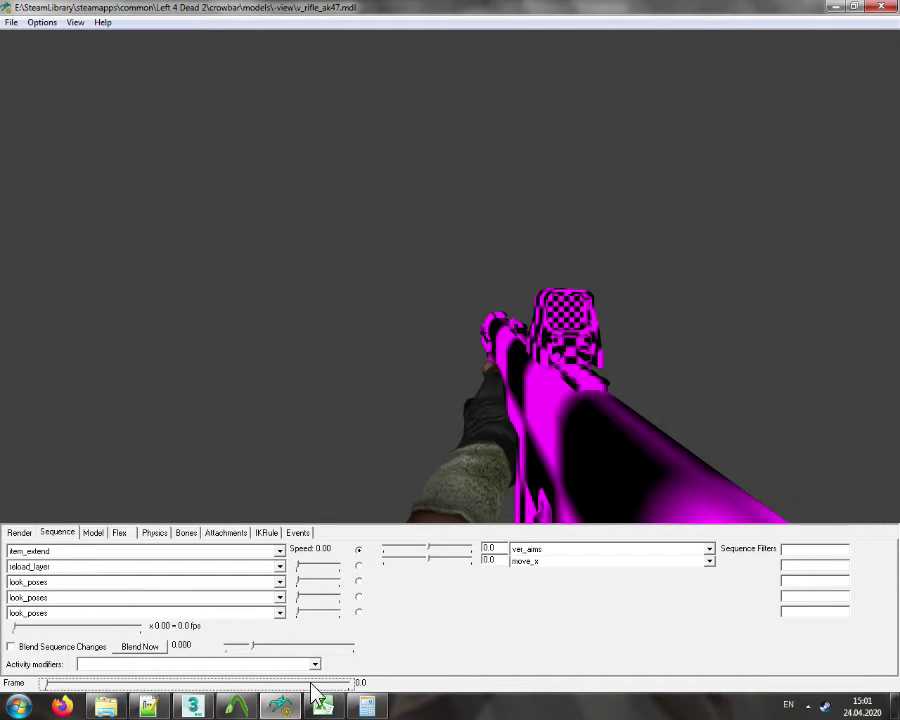
mouse_move(15, 628)
mouse_down()
mouse_move(161, 635)
mouse_move(5, 638)
mouse_up()
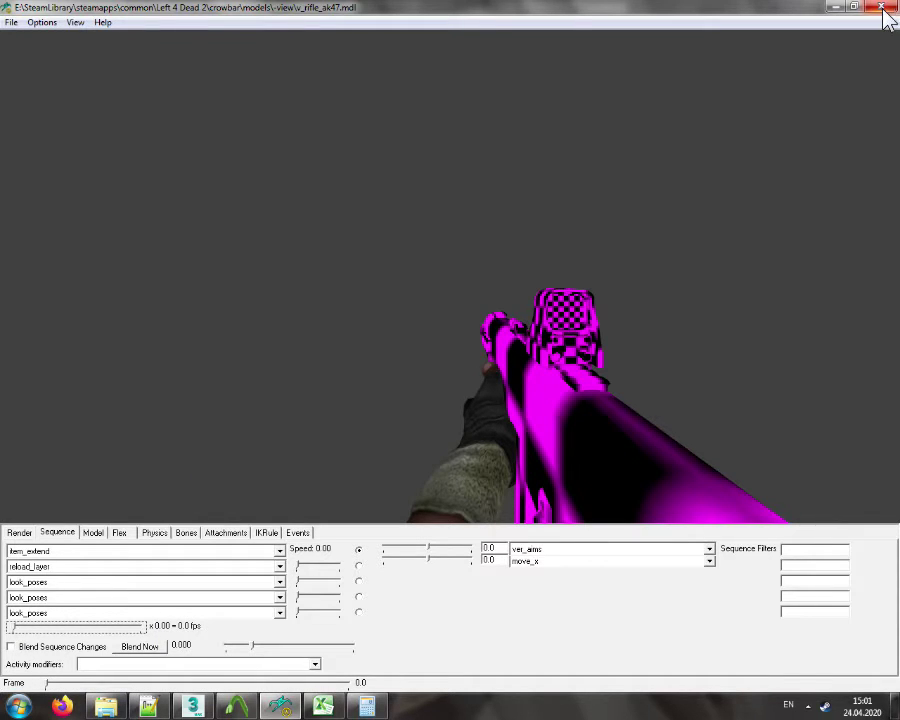
Select the reload sequence of v_rifle_ak47.mdl for preview, and minimize the model viewer
click(58, 552)
click(40, 401)
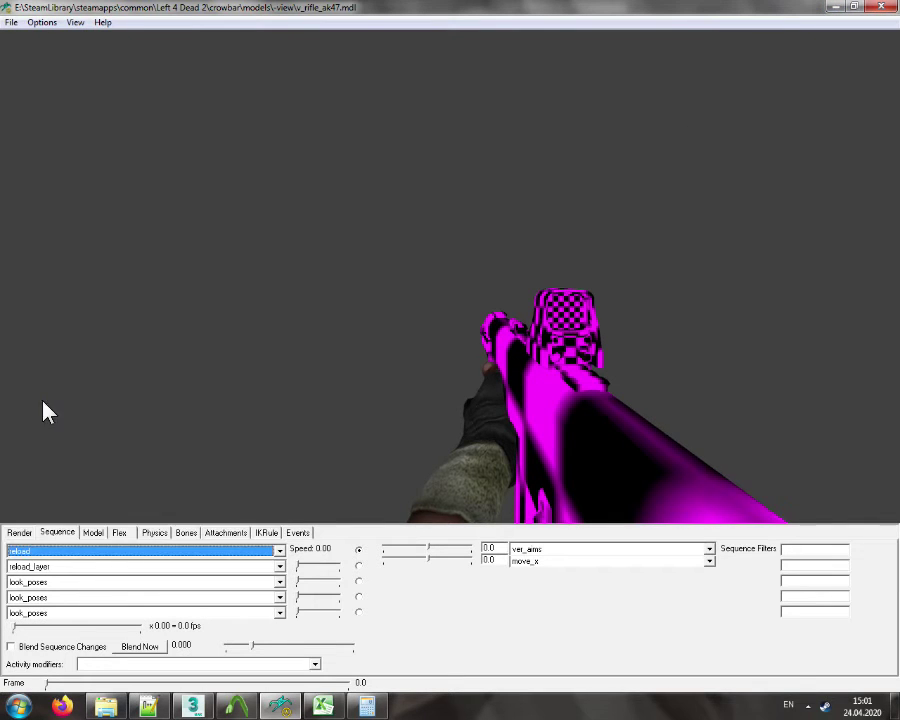
click(833, 8)
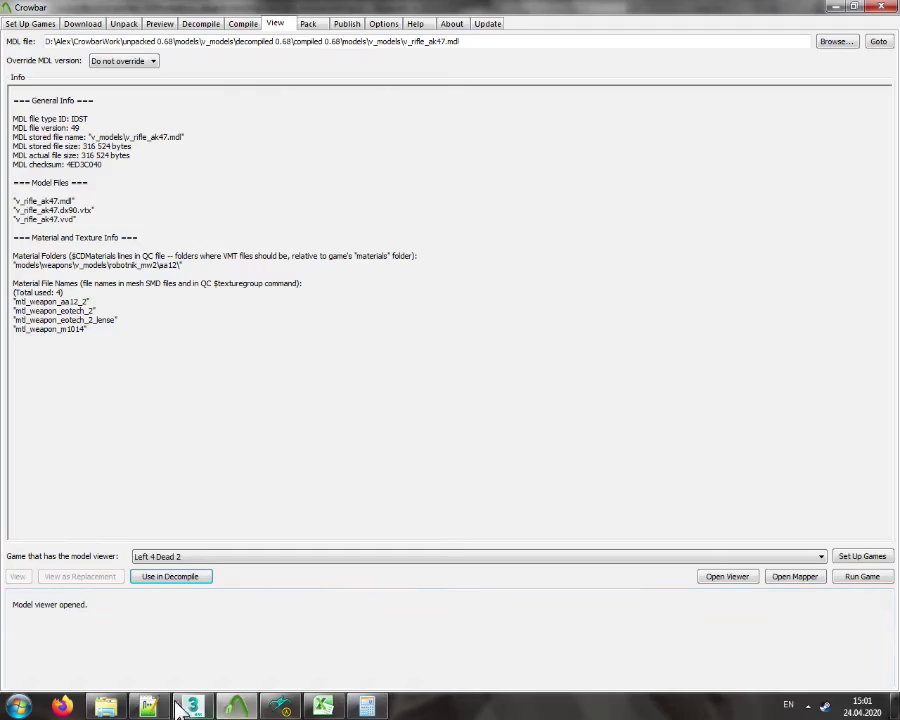
Switch to Notepad++ and delete every sequence block after melee_layer in _mw2aa12bling.qc, from helping_hand_extend through item_retract_layer
click(366, 707)
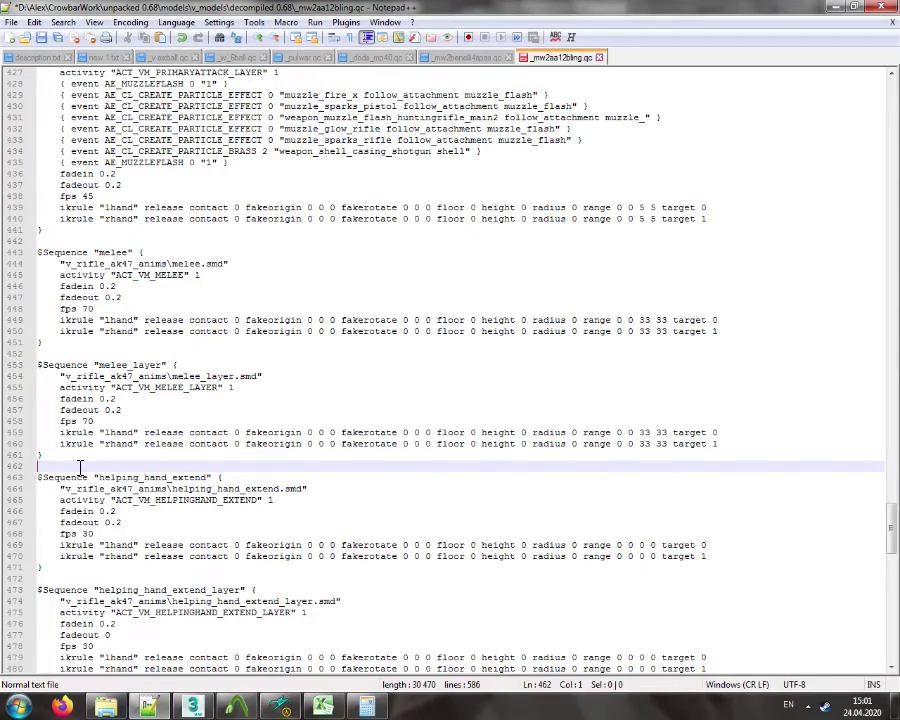
scroll(74, 467, down, 20)
drag(78, 468, 170, 683)
scroll(56, 463, down, 13)
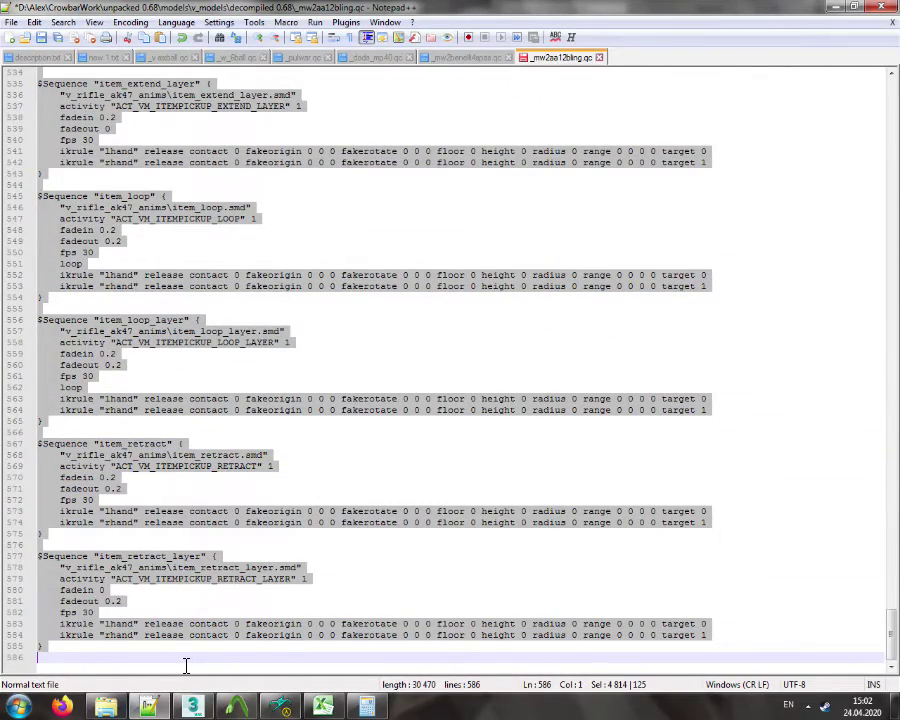
key(Delete)
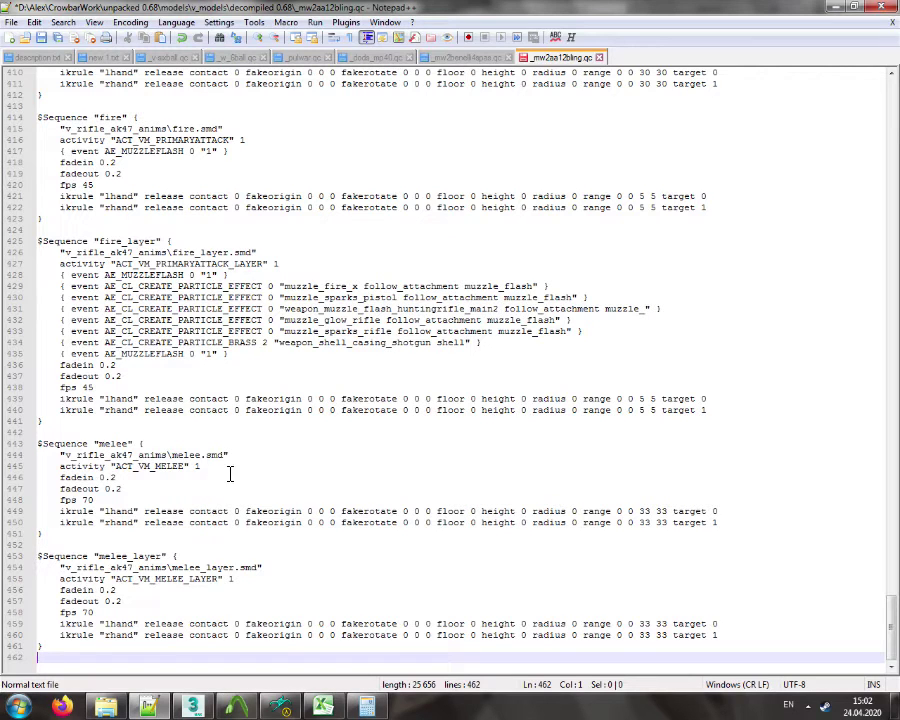
Delete the five AE_CL_CREATE_PARTICLE_EFFECT muzzle lines and the second AE_MUZZLEFLASH event from the fire_layer block
drag(30, 287, 35, 342)
key(Delete)
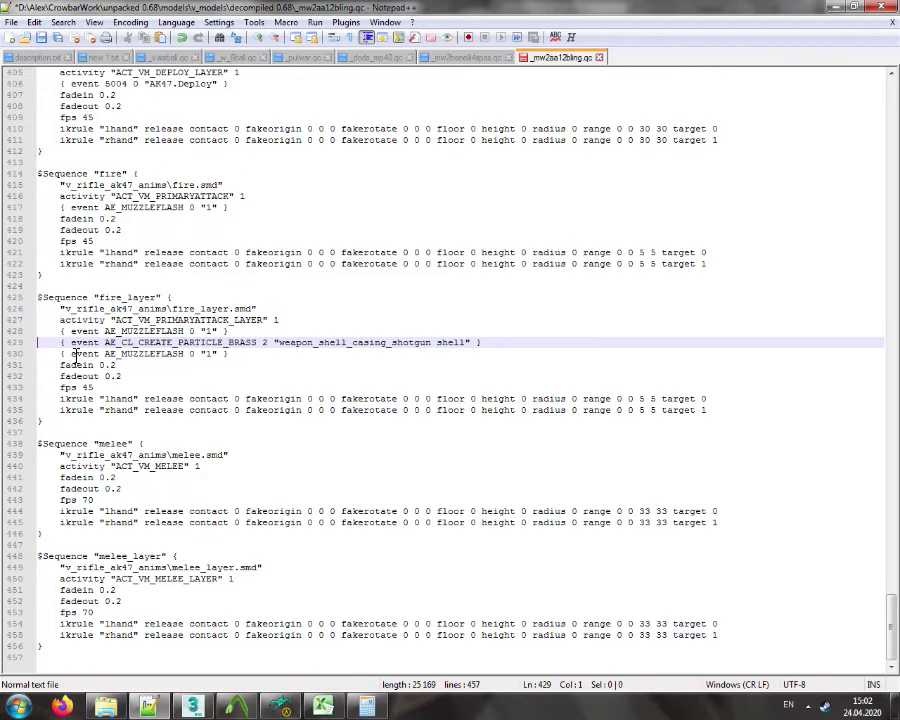
click(15, 355)
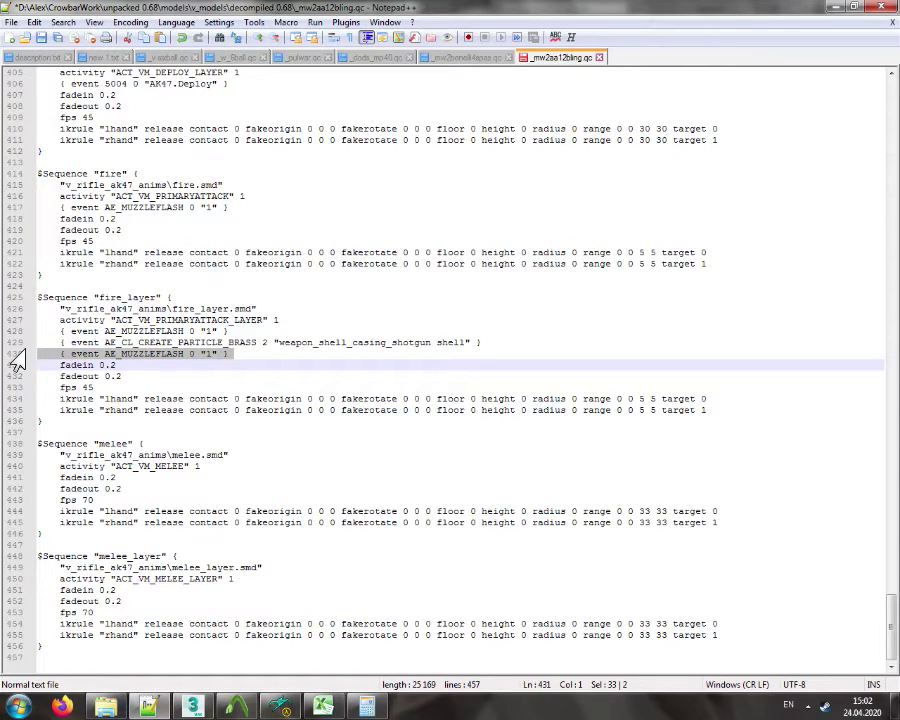
key(Delete)
Set fadein to 0.0 and fadeout to 0.1 in both the fire_layer and fire blocks
double_click(113, 365)
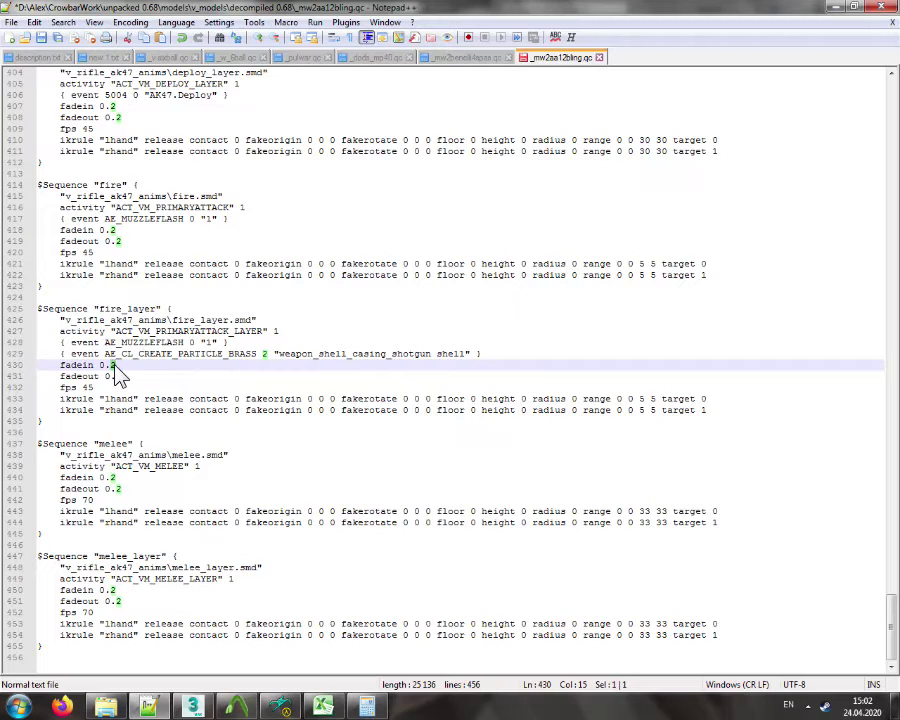
text(0)
double_click(113, 376)
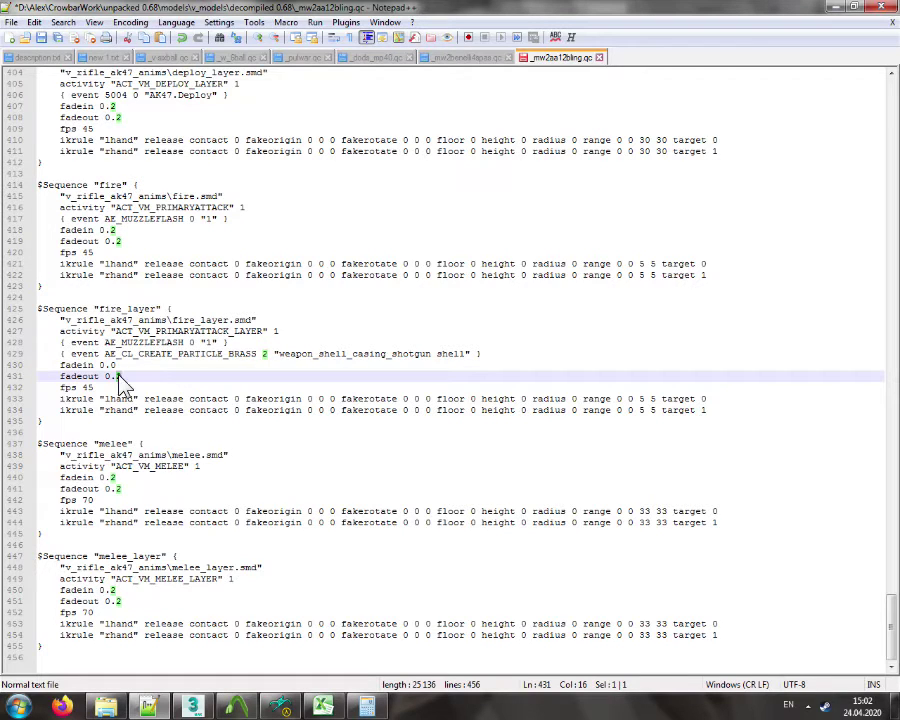
text(1)
double_click(113, 230)
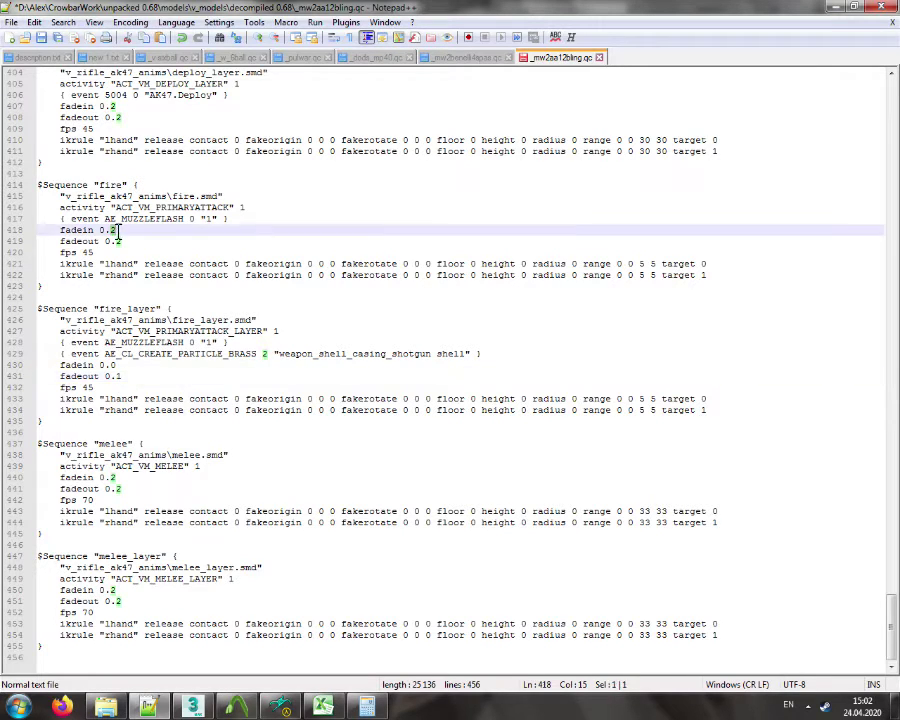
text(0)
double_click(114, 241)
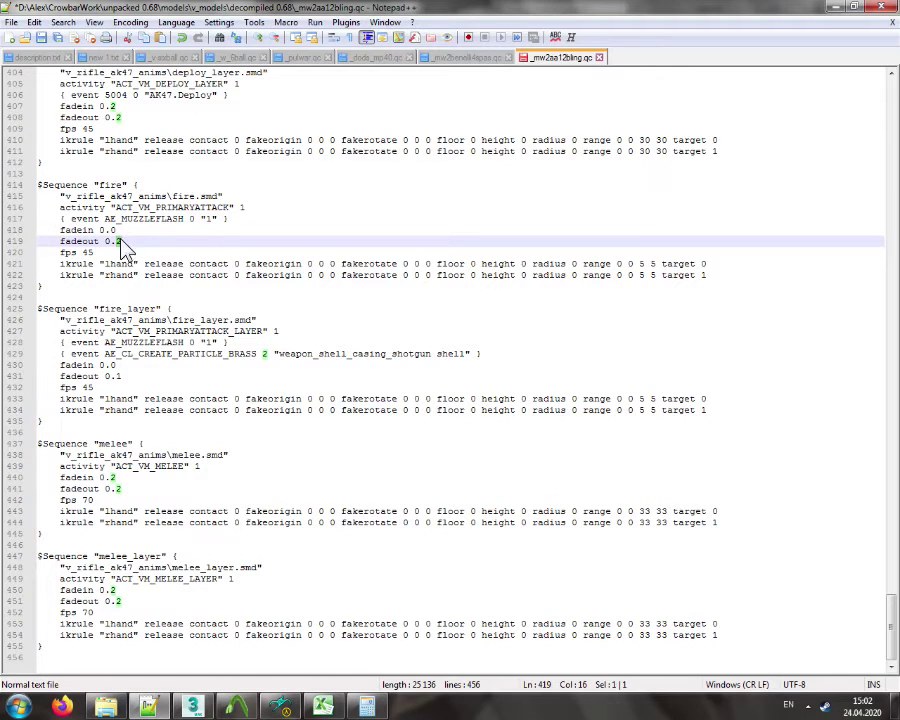
text(1)
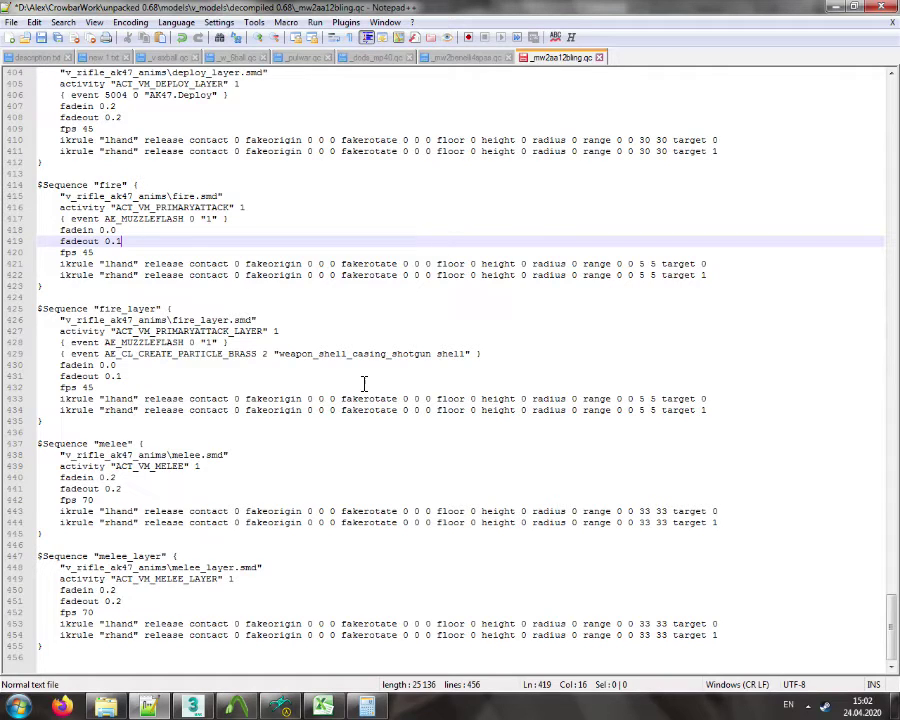
double_click(352, 353)
double_click(130, 322)
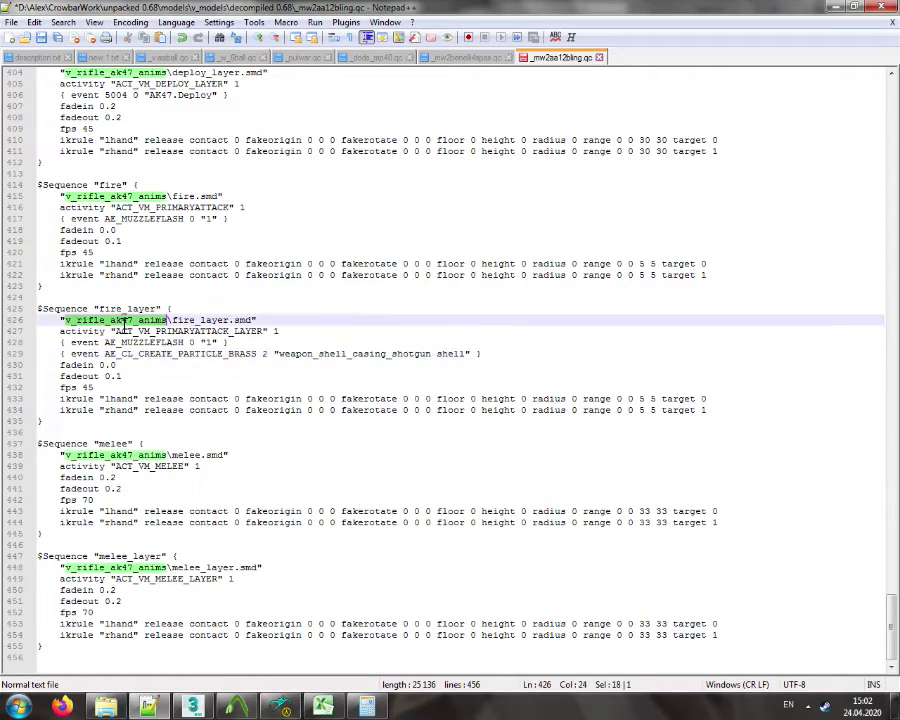
double_click(344, 353)
click(342, 353)
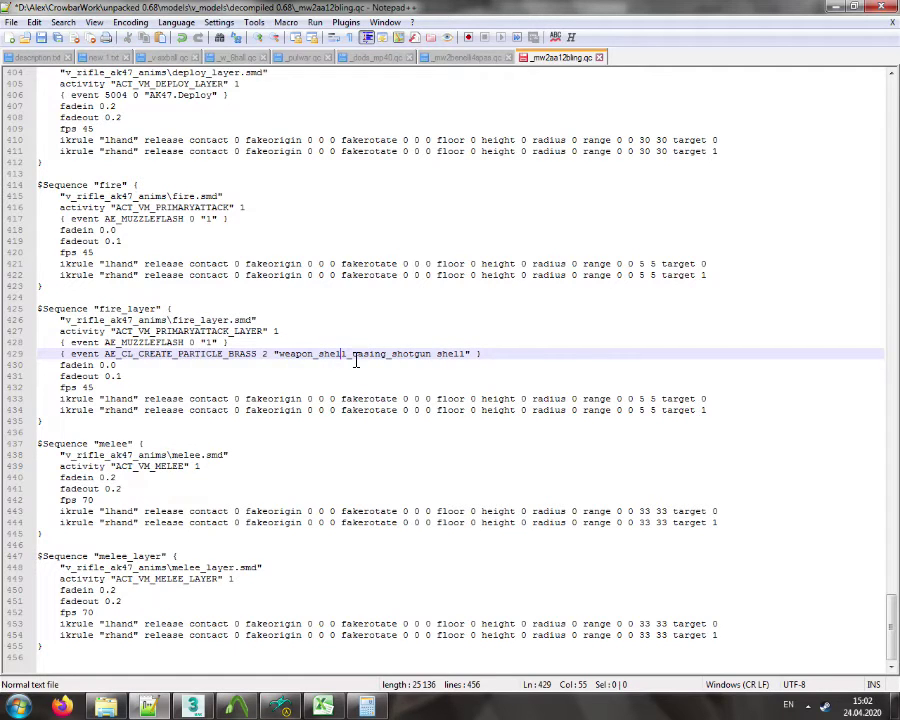
Set fadein to 0.0 in the melee and melee_layer blocks, and save the file
double_click(114, 478)
text(0)
double_click(116, 591)
text(0)
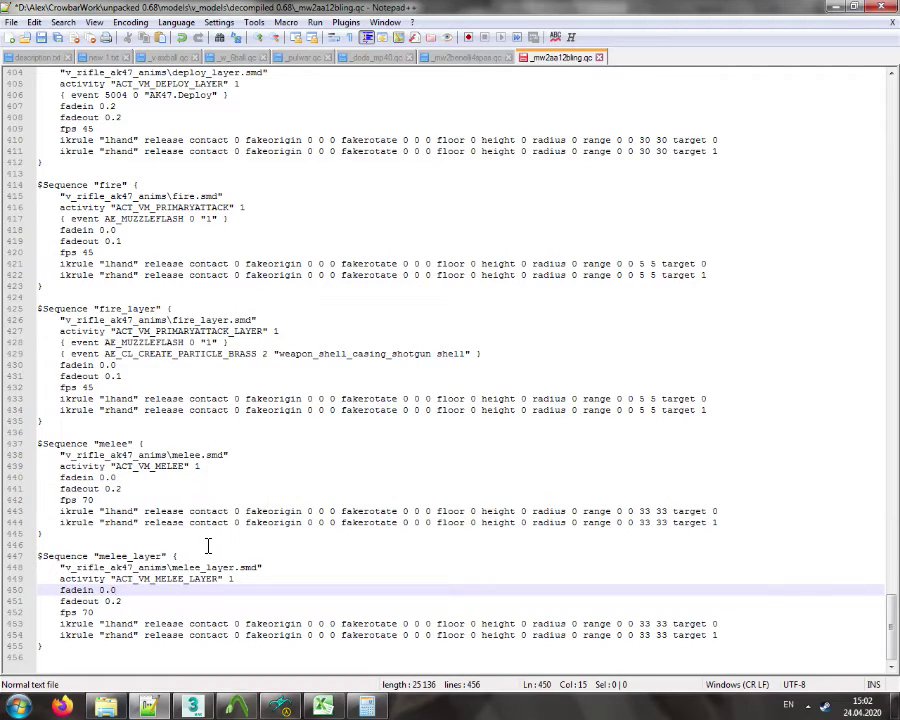
scroll(208, 545, up, 10)
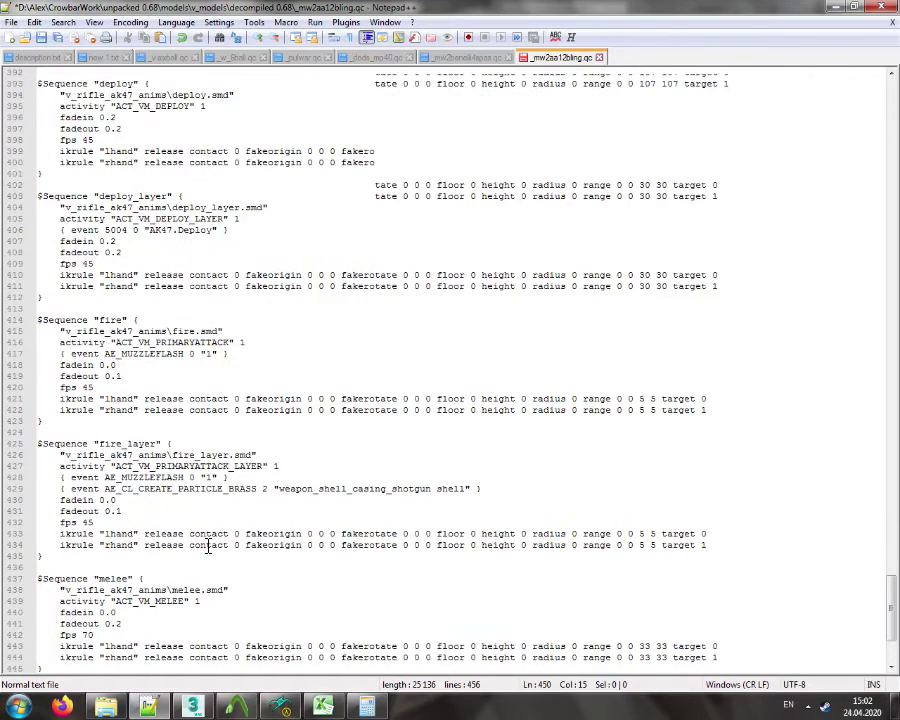
scroll(208, 545, up, 13)
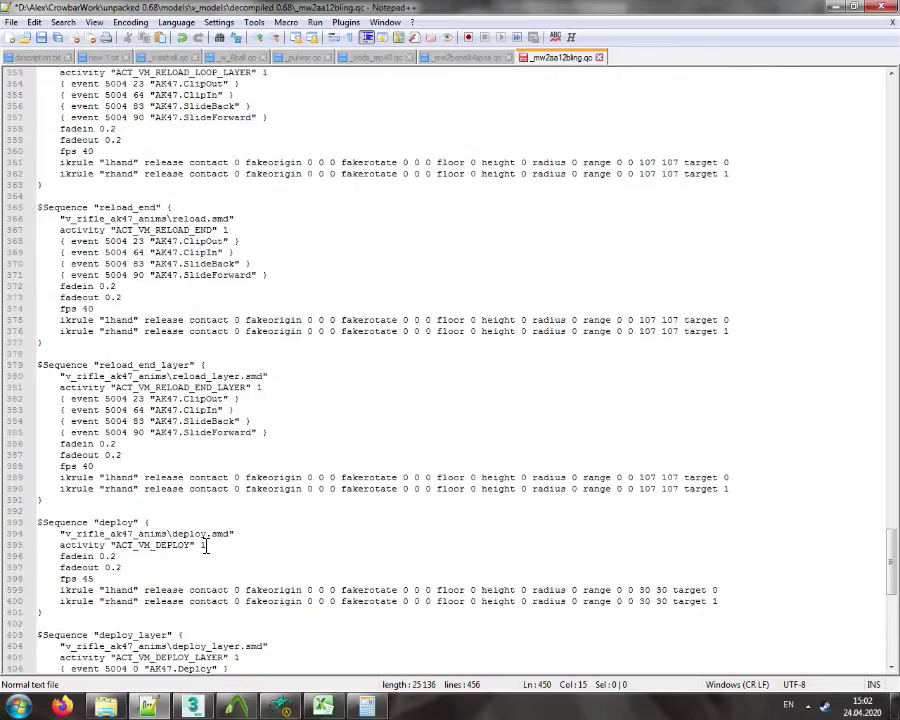
scroll(208, 545, up, 17)
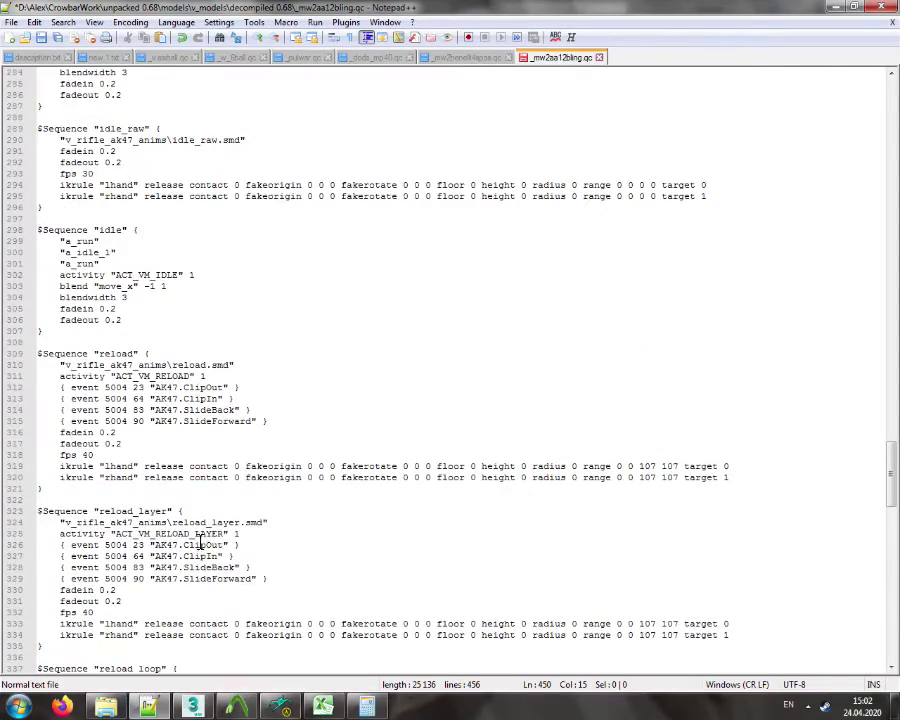
key(ctrl+s)
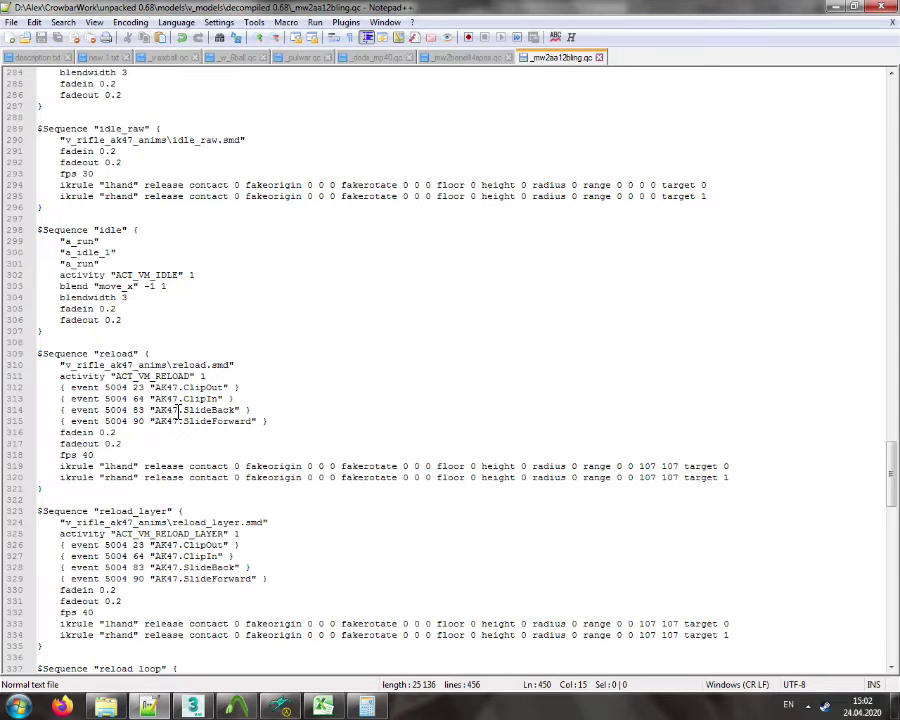
Switch to the model viewer and scrub the AK47 reload animation to frame 34
click(122, 352)
scroll(180, 375, down, 3)
click(279, 705)
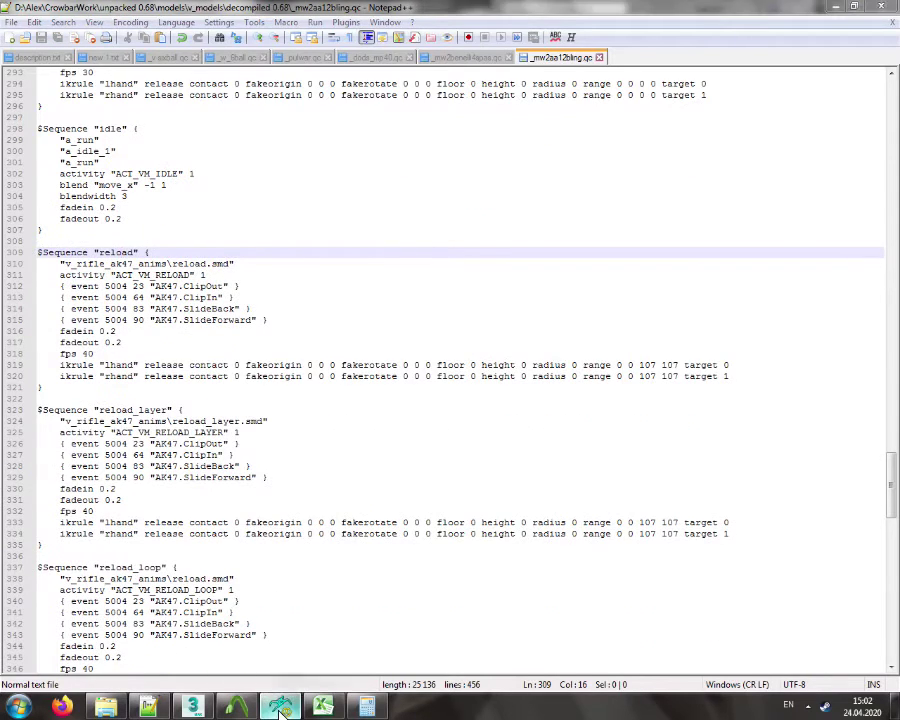
drag(46, 683, 142, 688)
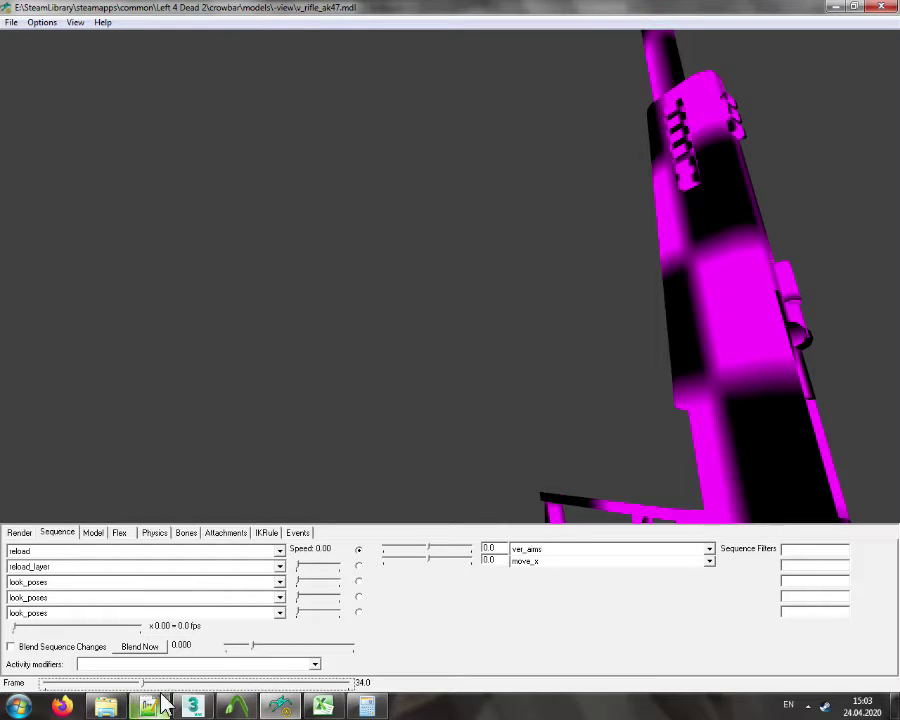
Switch back to Notepad++ and add the line "frames 0 34" below the reload.smd path in the reload block
click(148, 706)
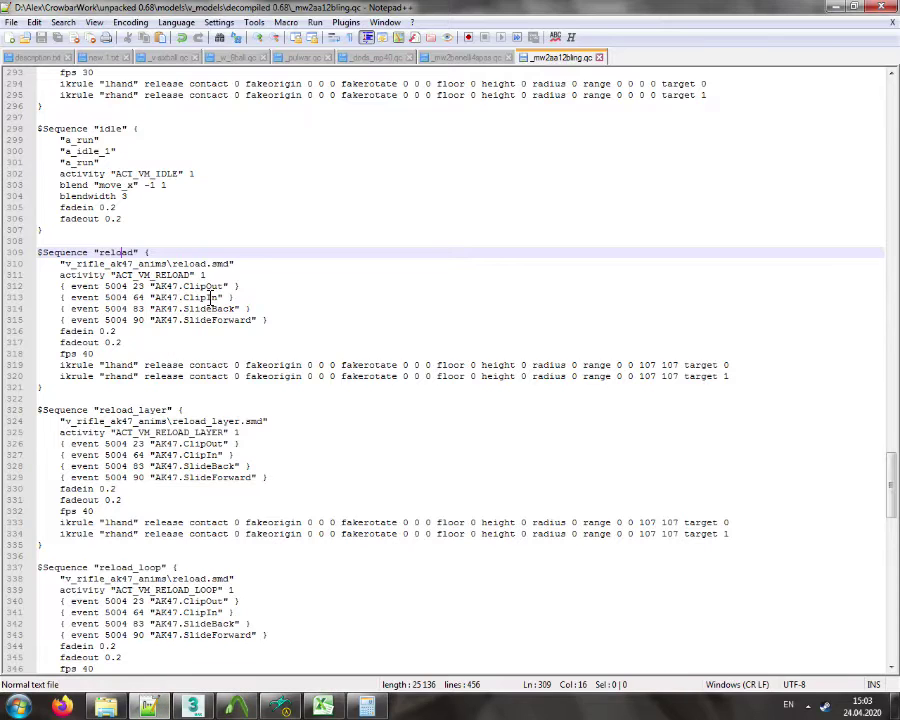
click(245, 263)
key(Return)
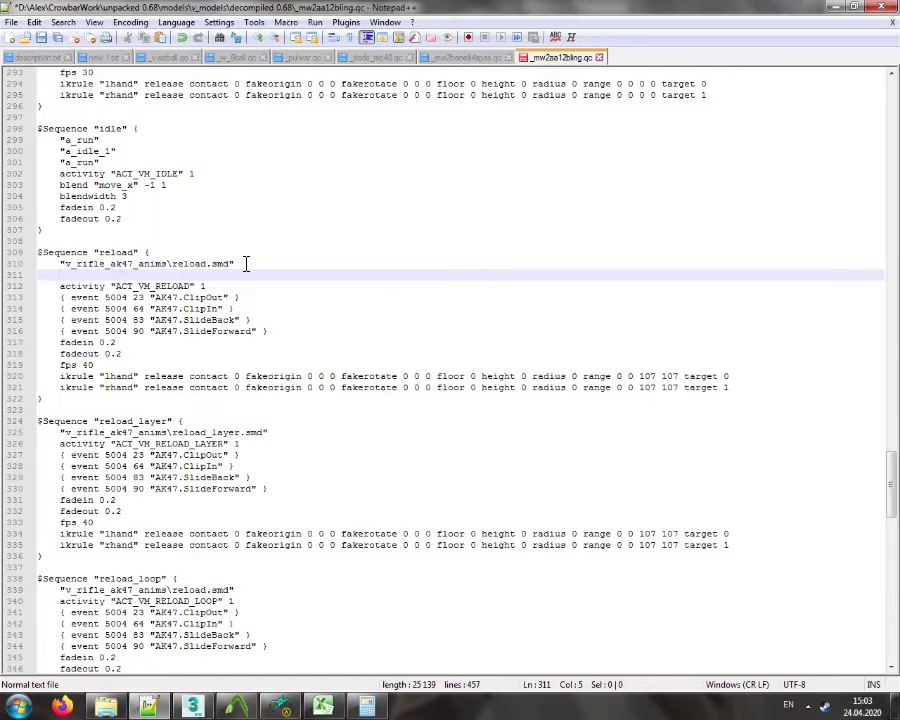
text(frame )
text( 0 34)
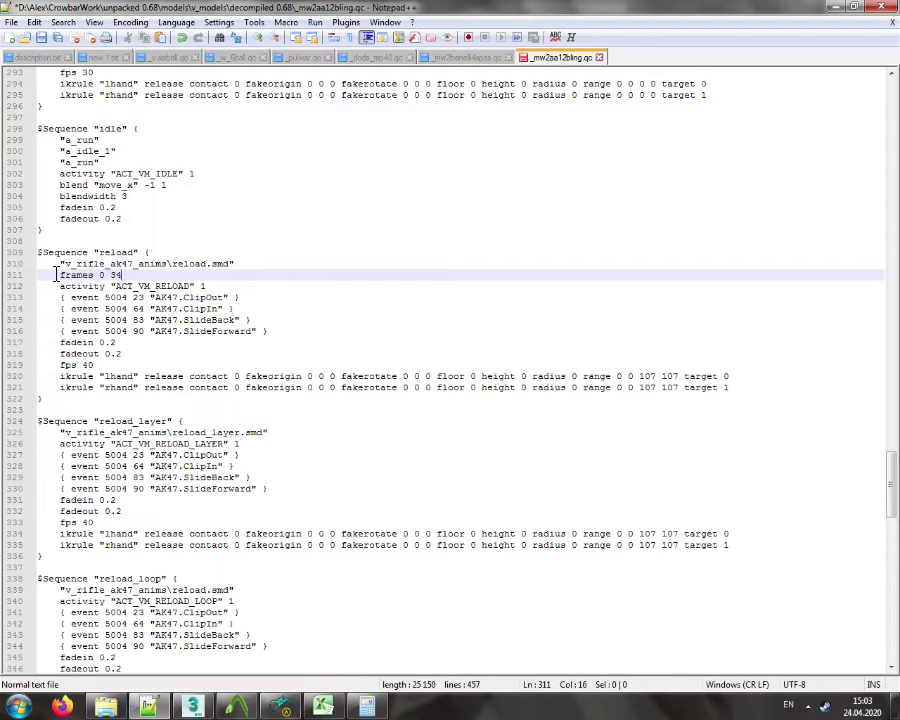
Copy the "frames 0 34" line below the reload_layer.smd path in the reload_layer block, aligned with the other lines
click(8, 276)
key(ctrl+c)
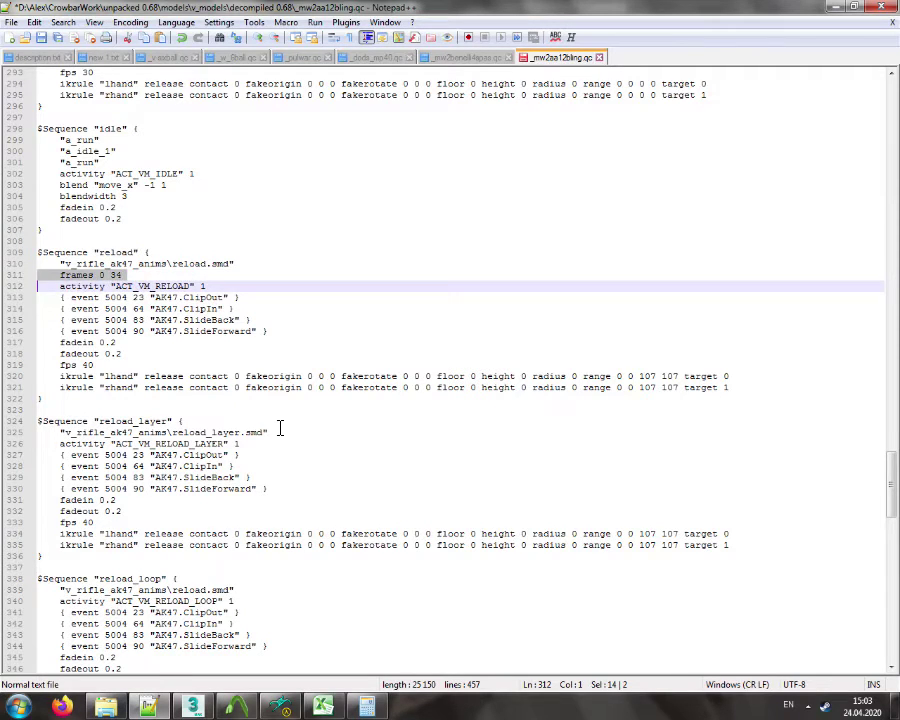
click(280, 428)
key(Return)
key(ctrl+v)
key(BackSpace)
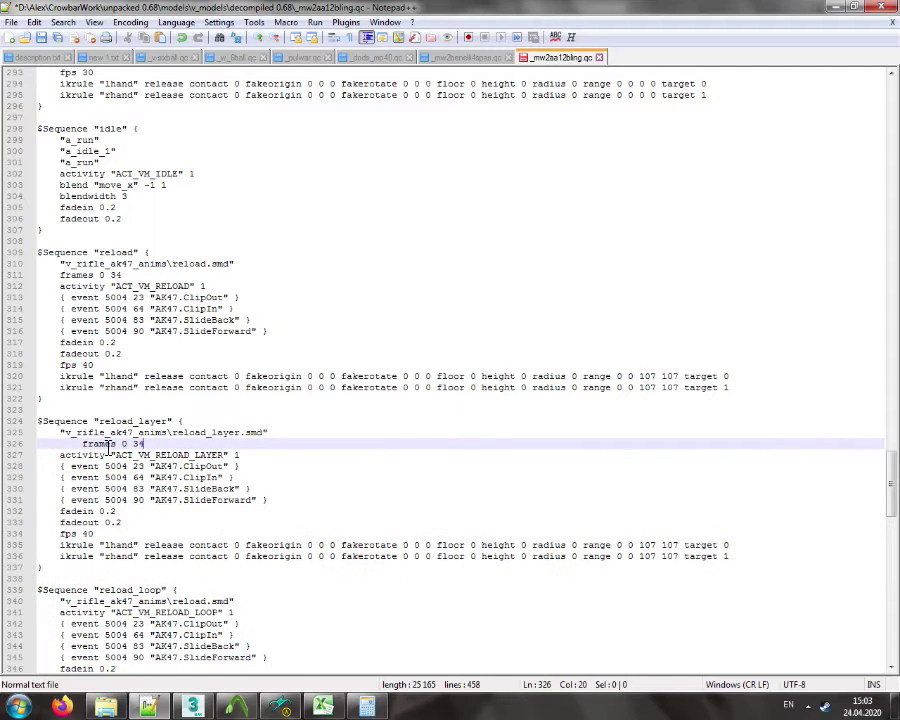
click(85, 445)
key(BackSpace)
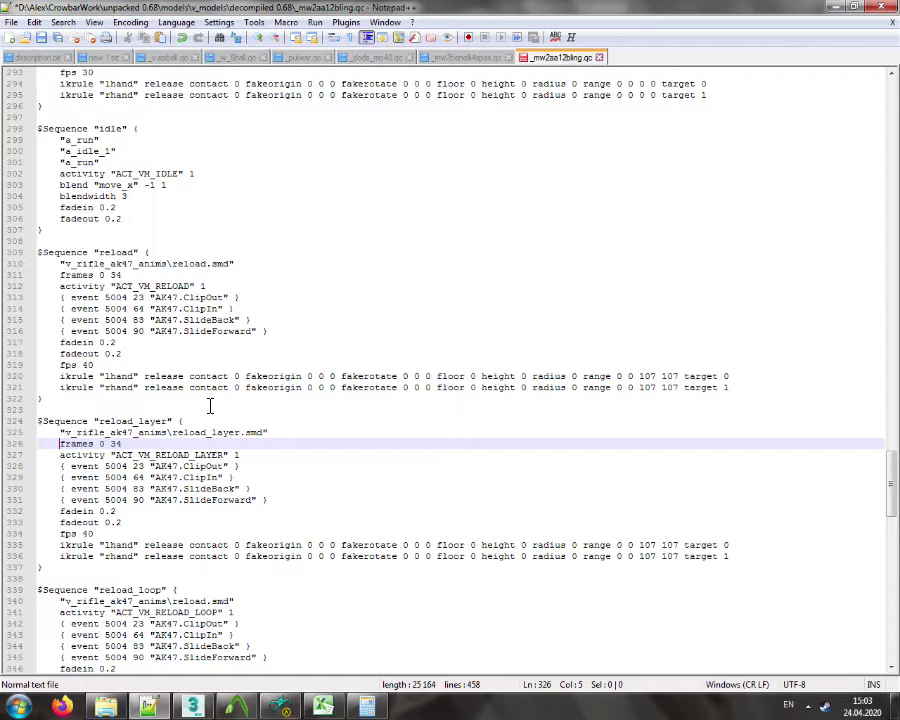
Switch to the model viewer, scrub the reload animation to frame 45, and return to the QC file
scroll(210, 405, down, 5)
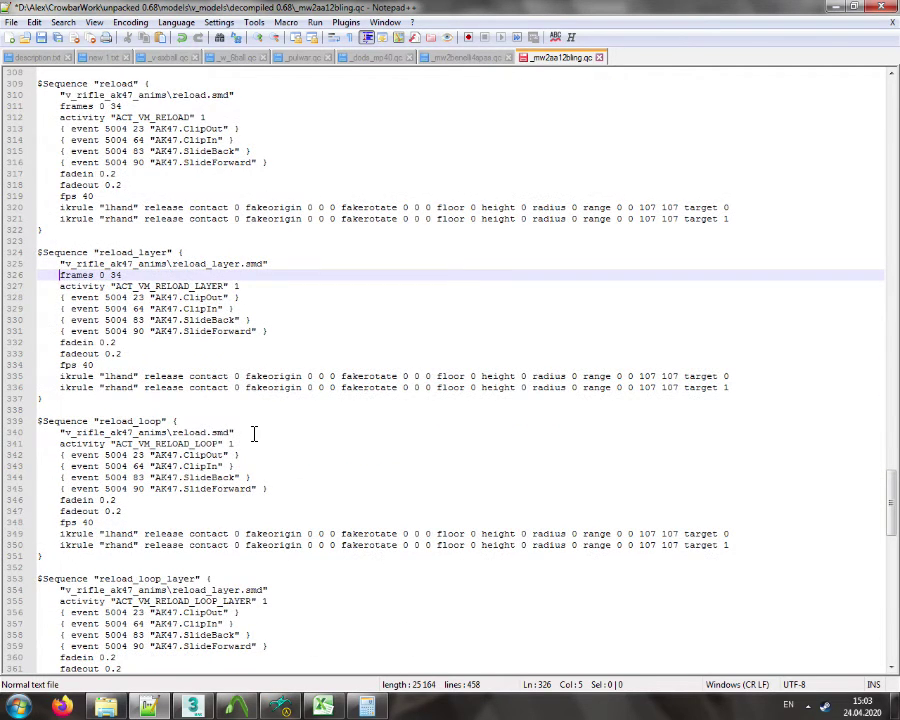
click(280, 706)
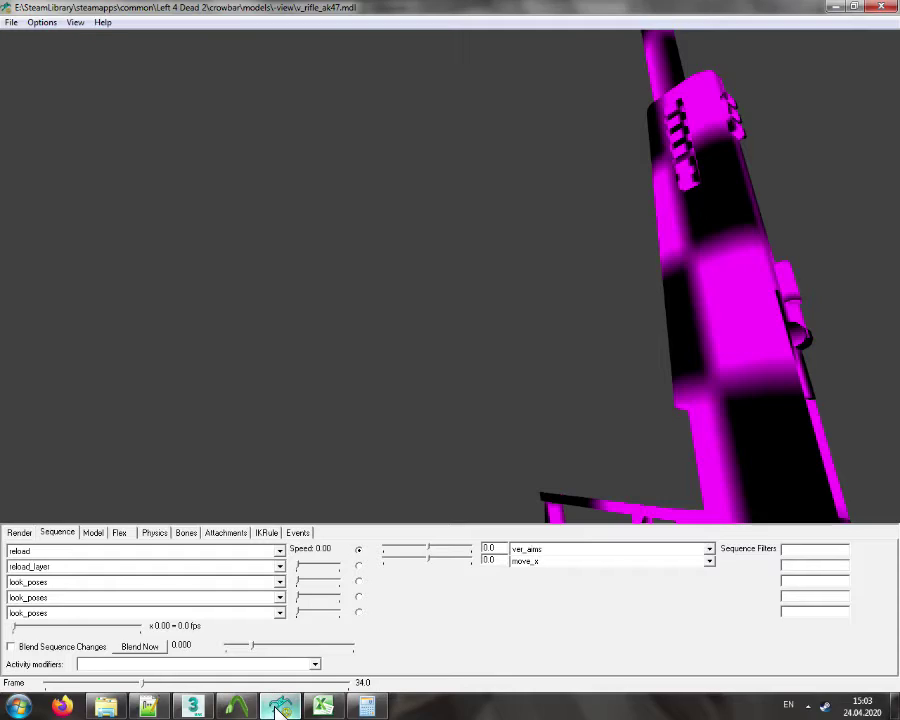
click(144, 684)
drag(144, 684, 174, 688)
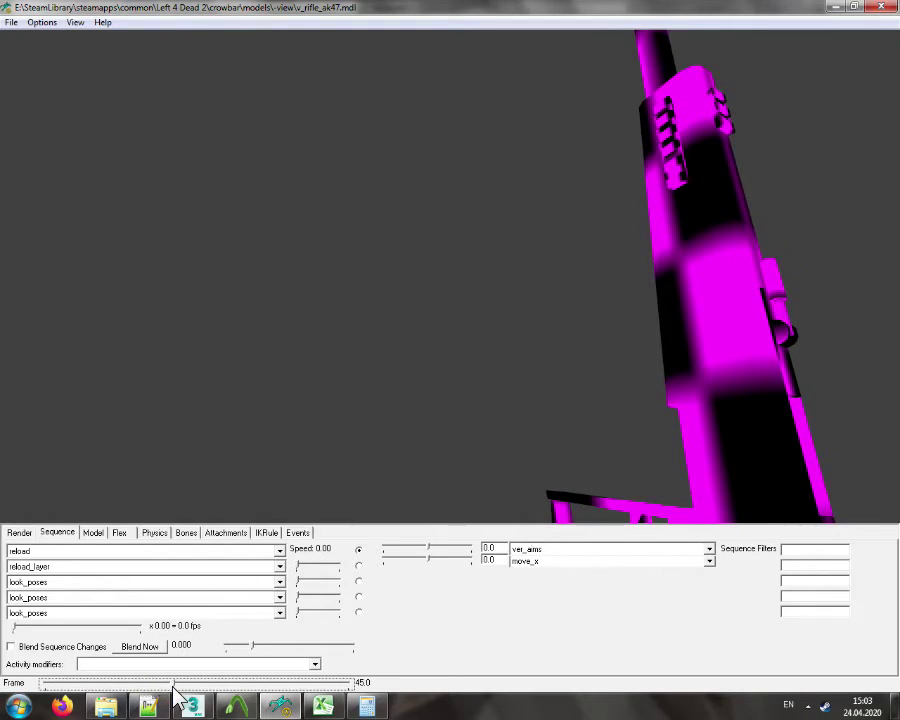
click(280, 706)
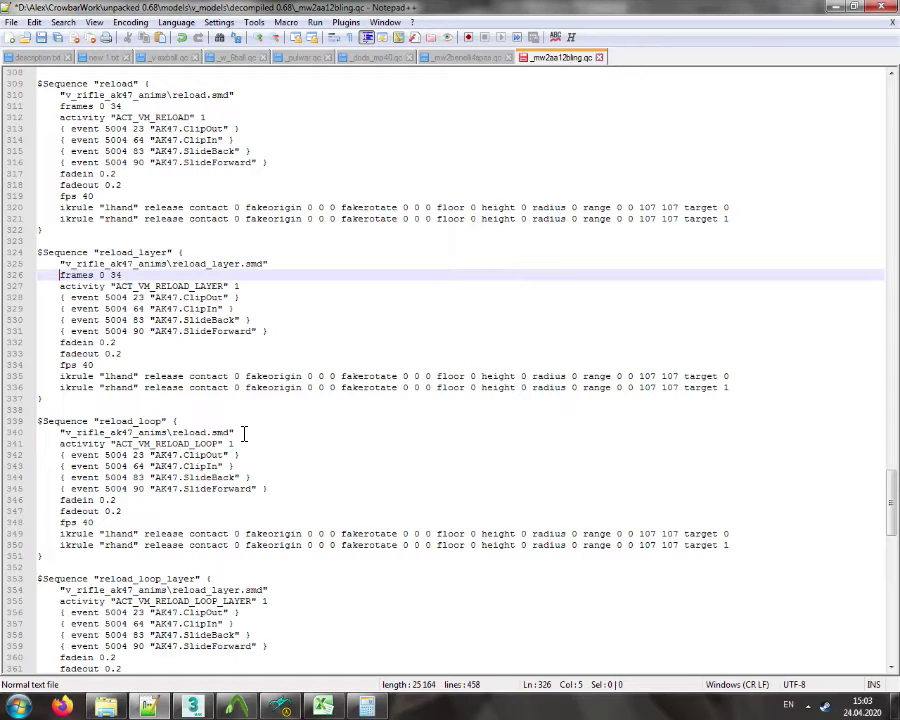
Add the line "frames 35 45" below the reload.smd path in the reload_loop block, aligned with the other lines
click(243, 432)
key(Return)
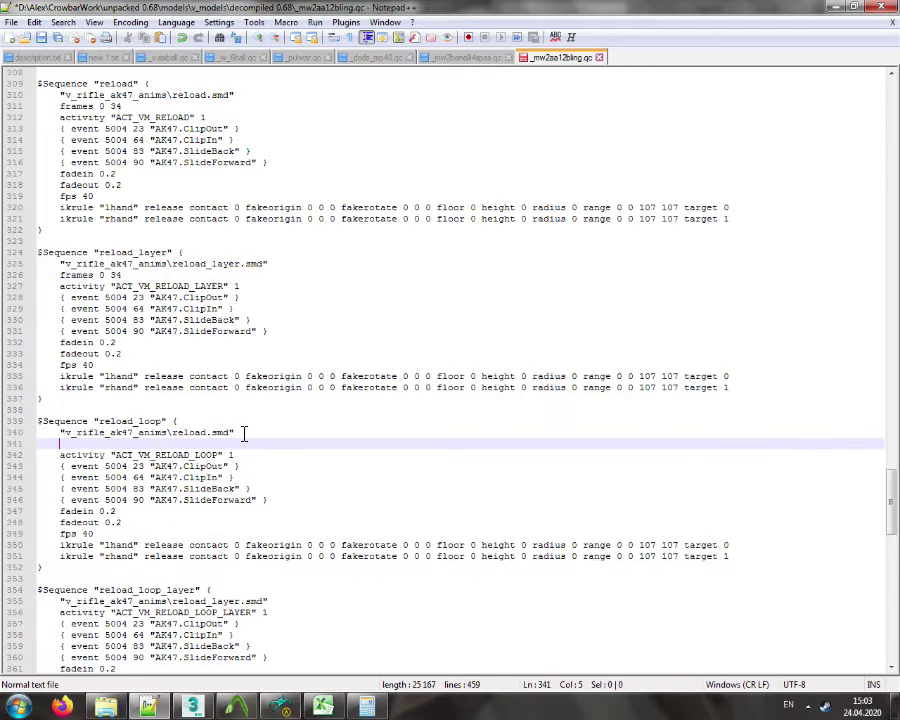
key(ctrl+v)
click(82, 445)
key(BackSpace)
click(38, 454)
key(BackSpace)
click(111, 444)
key(BackSpace)
key(BackSpace)
click(120, 445)
text(5)
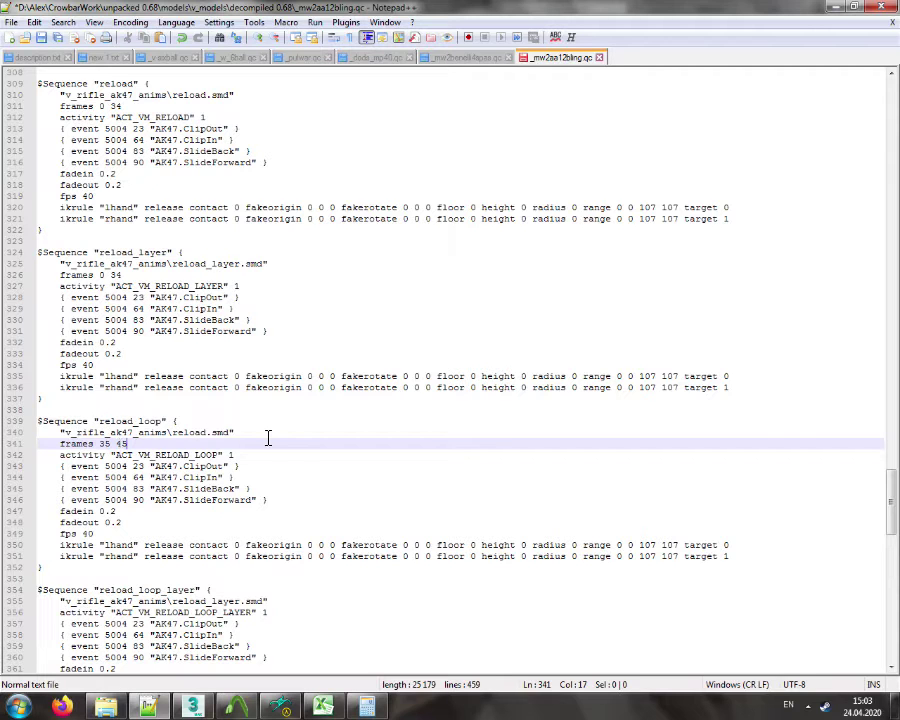
Copy the "frames 35 45" line below the reload_layer.smd path in the reload_loop_layer block
scroll(268, 437, down, 4)
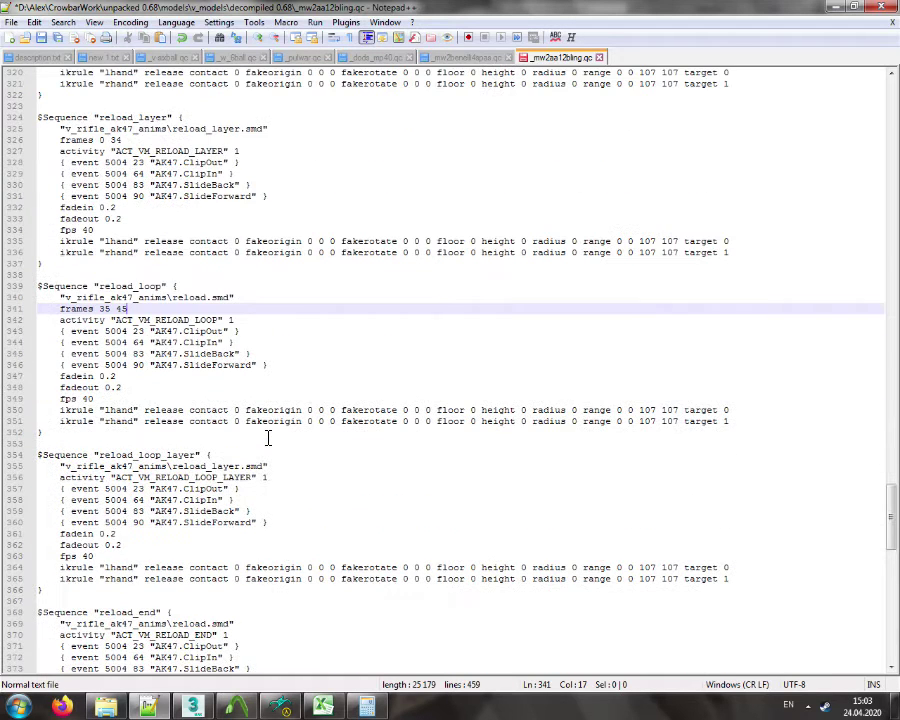
click(32, 309)
click(94, 309)
drag(141, 309, 60, 310)
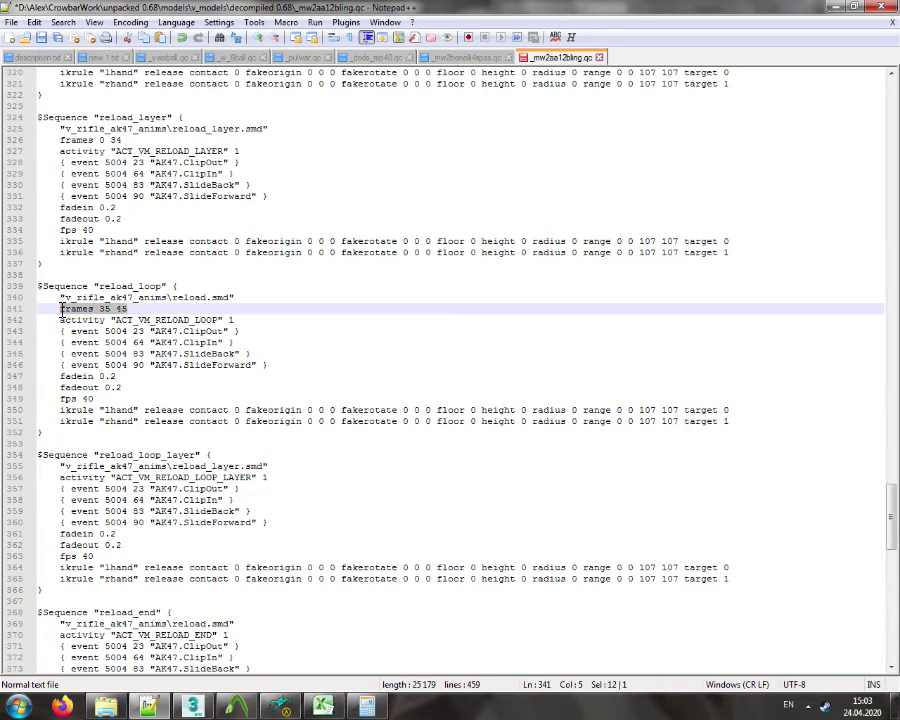
key(ctrl+c)
click(277, 466)
key(Return)
key(ctrl+v)
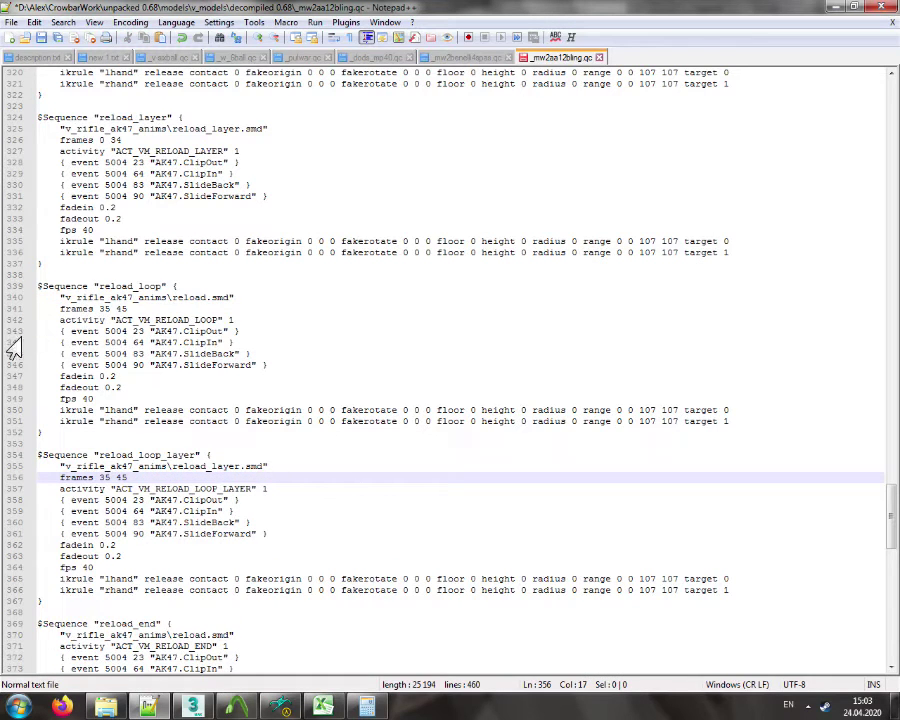
Delete all four AK47 event lines from the reload_loop block and from the reload block
drag(15, 331, 16, 363)
key(Delete)
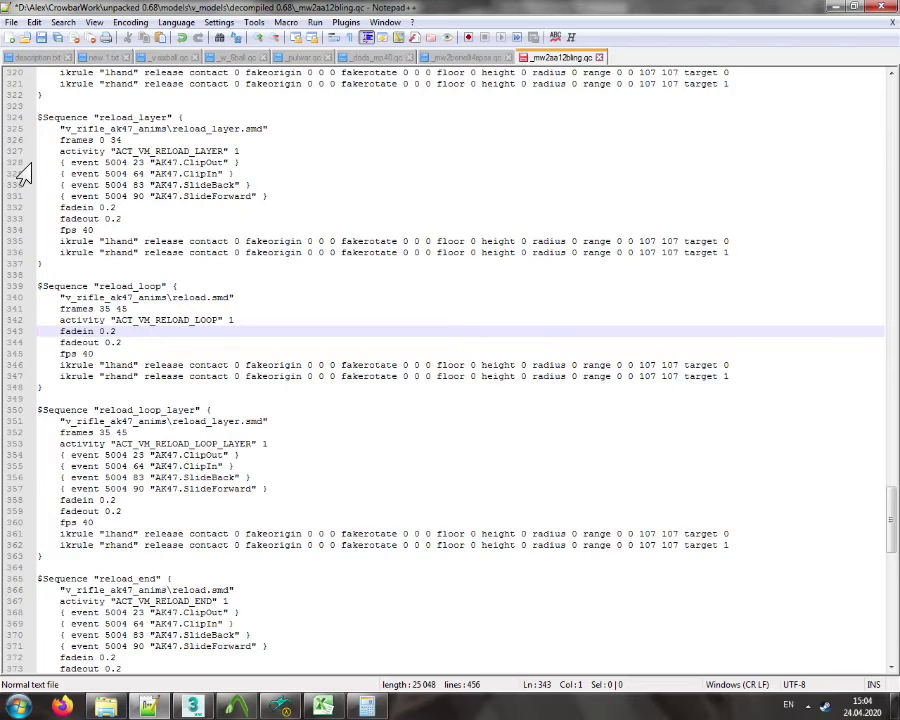
scroll(22, 180, up, 7)
drag(14, 232, 16, 268)
key(Delete)
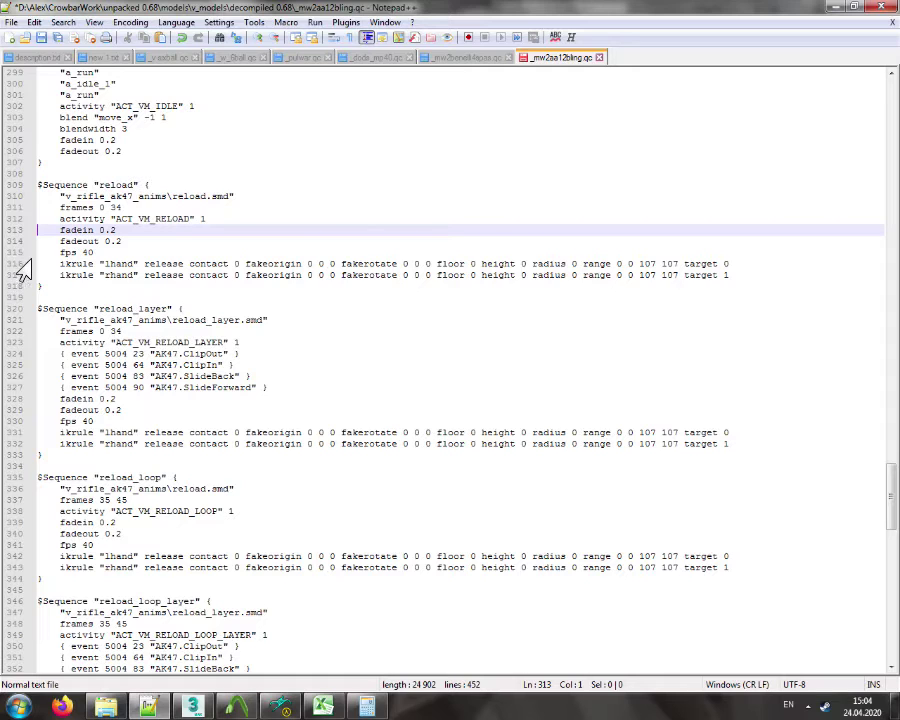
Delete the ClipIn, SlideBack and SlideForward event lines from the reload_layer block, keeping only ClipOut
drag(100, 331, 124, 332)
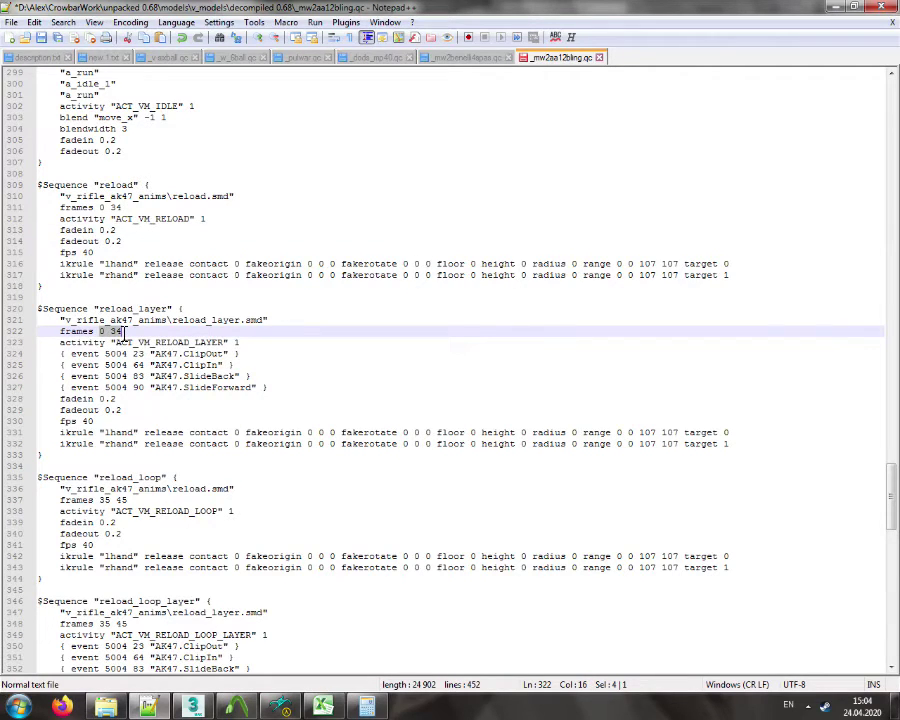
drag(134, 365, 153, 388)
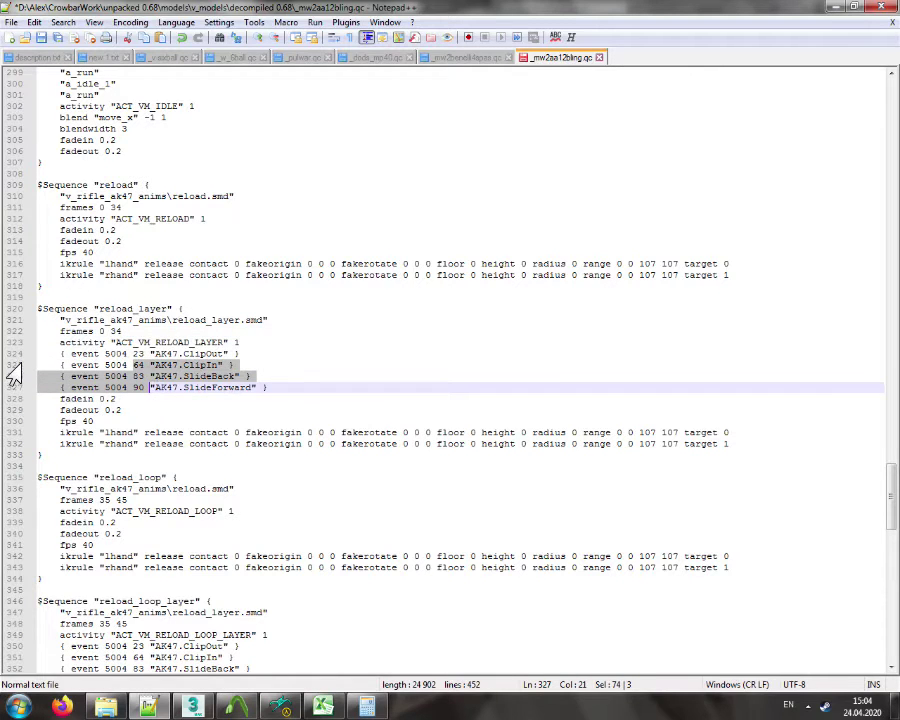
drag(12, 366, 14, 390)
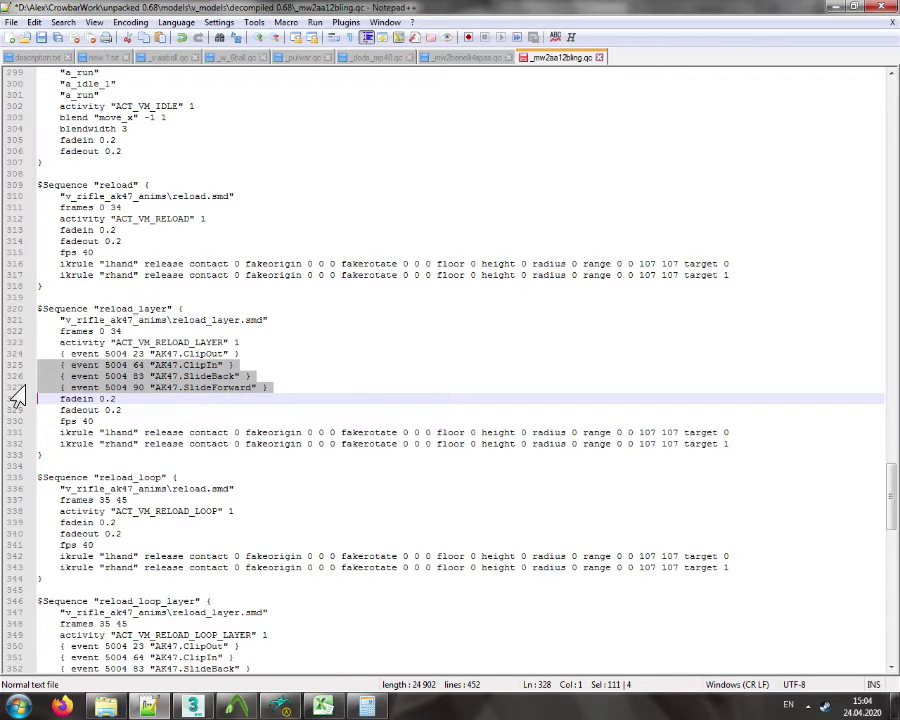
key(Delete)
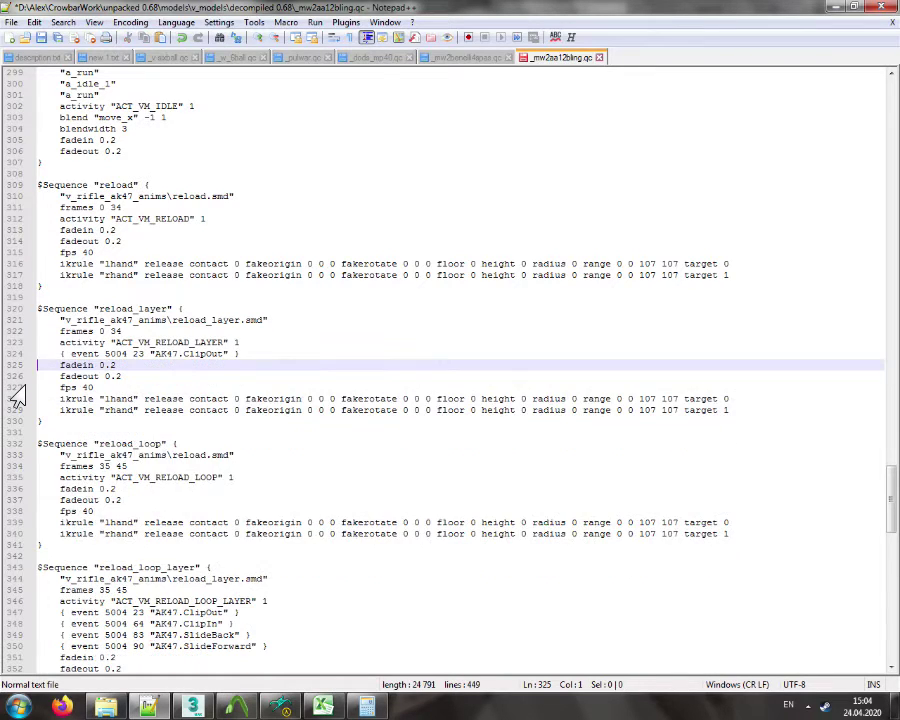
Set the frame number of the AK47.ClipOut event in the reload_loop_layer block to 5
scroll(17, 394, down, 5)
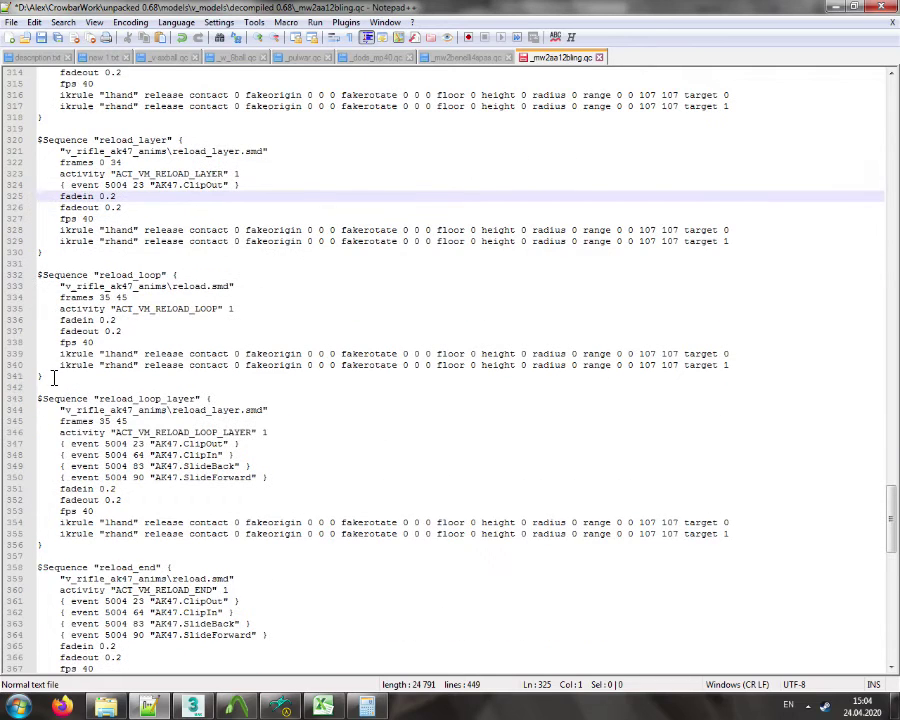
drag(99, 421, 127, 421)
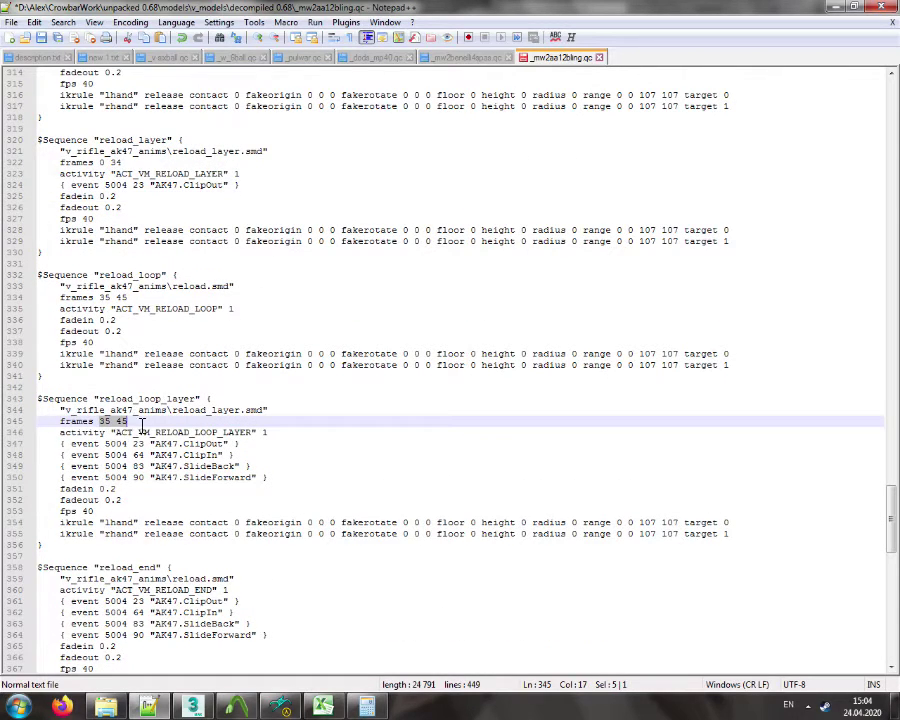
double_click(138, 455)
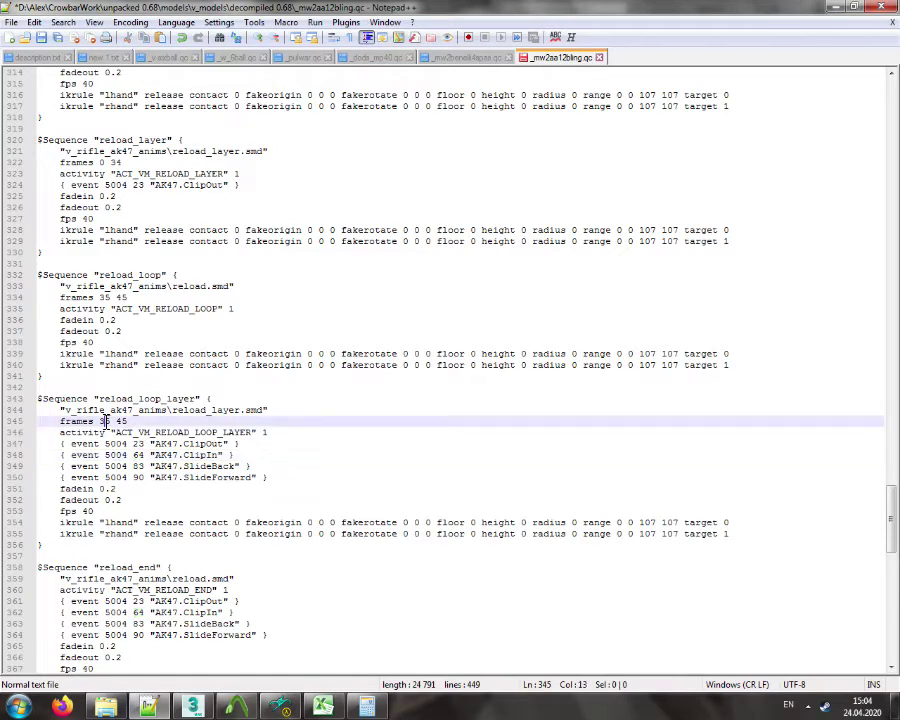
double_click(104, 421)
double_click(120, 421)
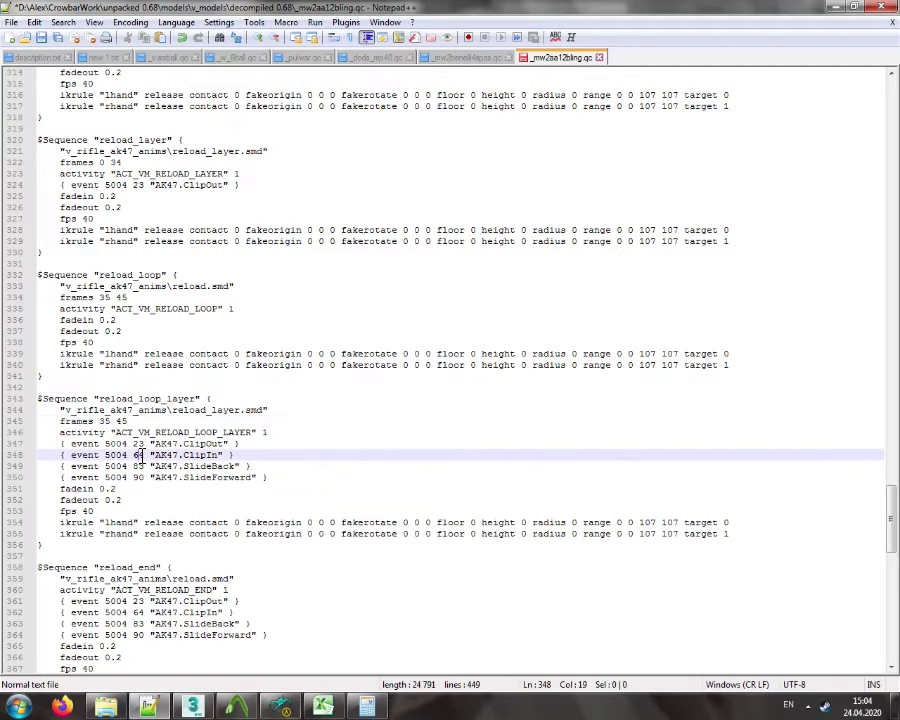
double_click(138, 455)
double_click(138, 443)
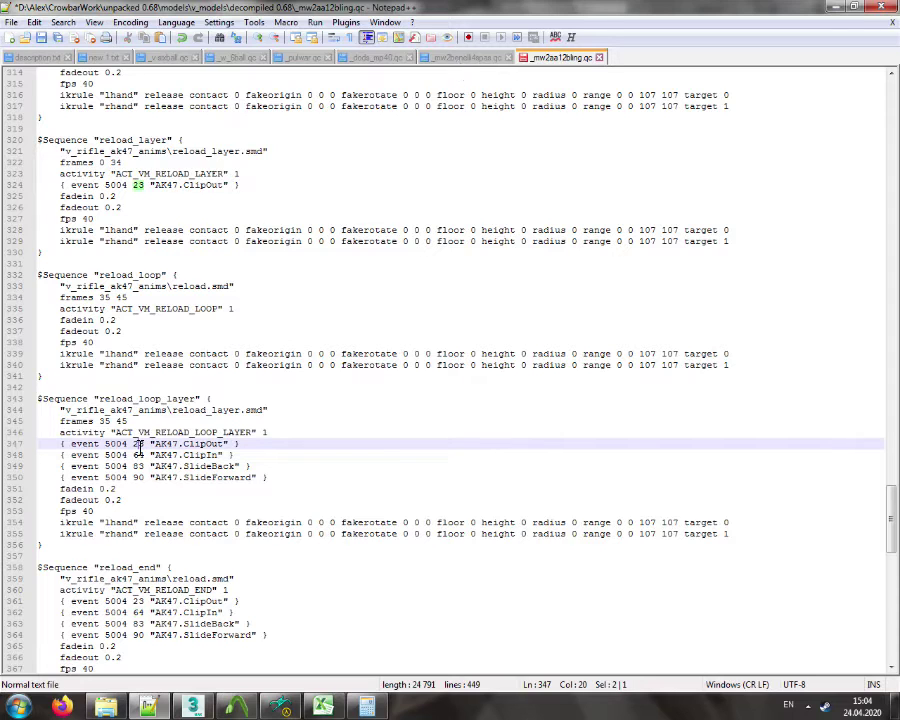
text(5)
In reload_loop_layer, replace AK47.ClipOut with autoshotgun.LoadShell copied from _mw2benelli4spas.qc, and delete the three remaining AK47 event lines
click(464, 57)
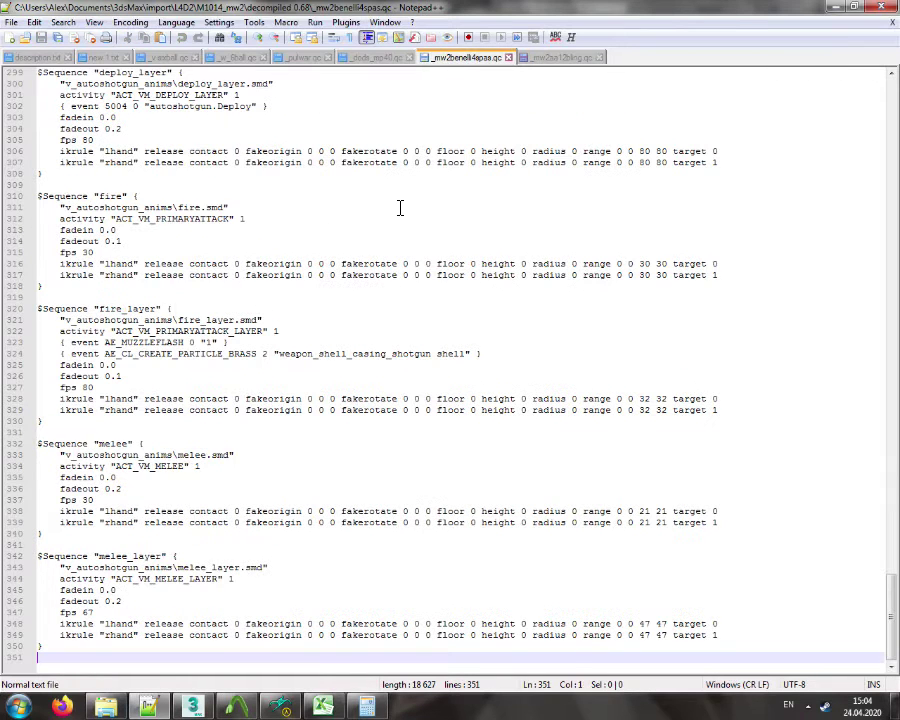
scroll(30, 412, up, 13)
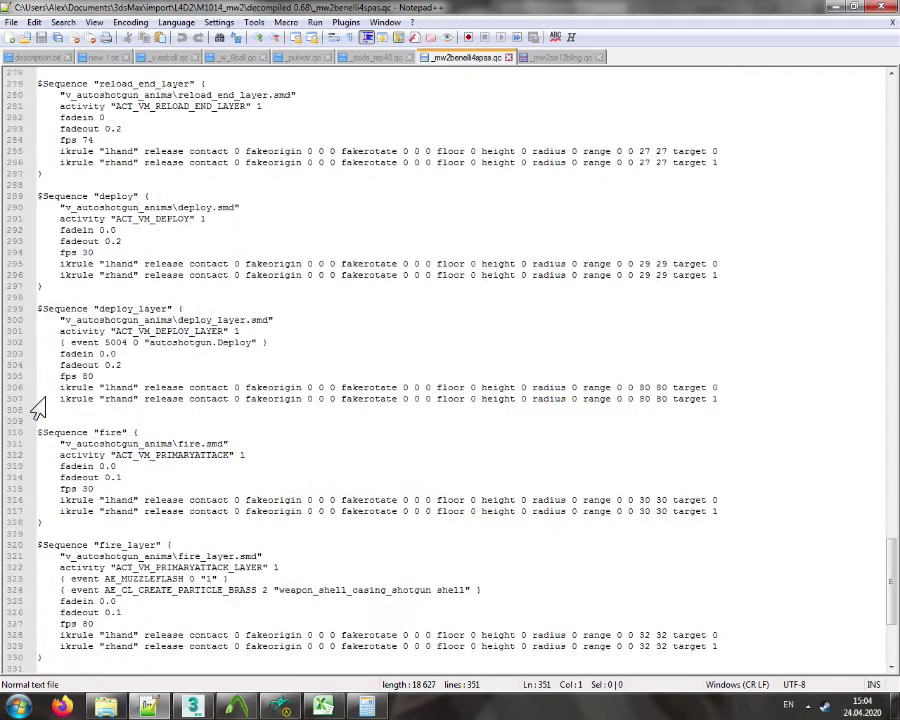
scroll(34, 400, up, 6)
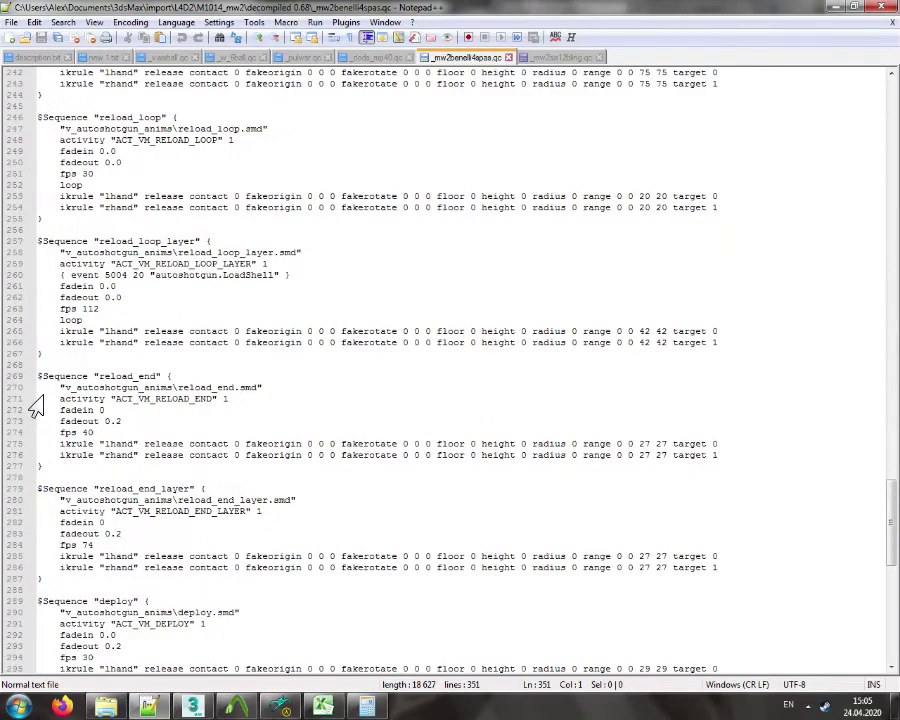
drag(155, 276, 275, 282)
click(555, 57)
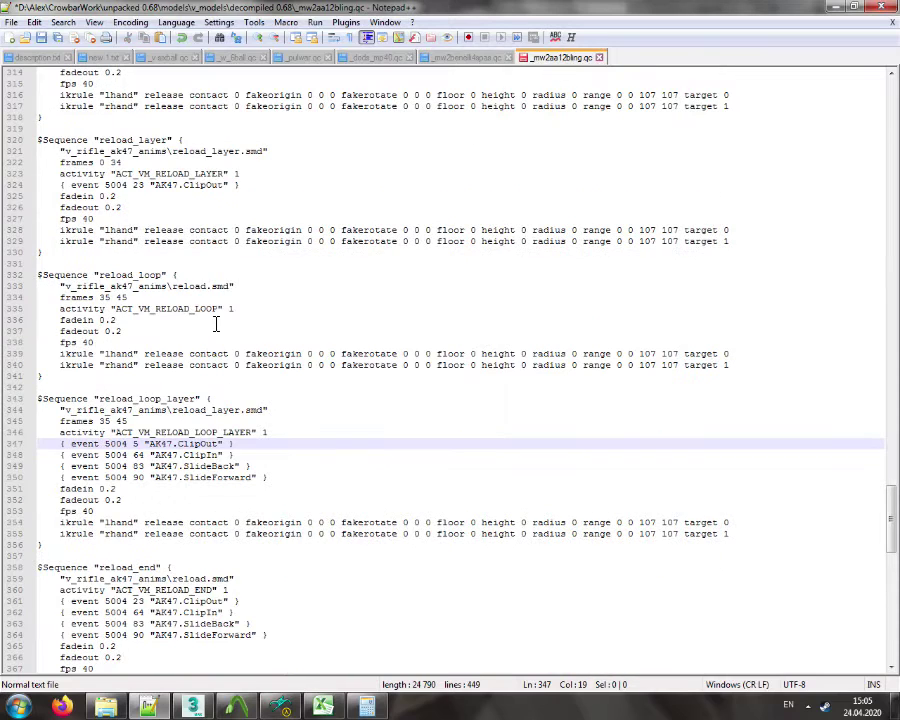
drag(150, 443, 219, 443)
key(ctrl+v)
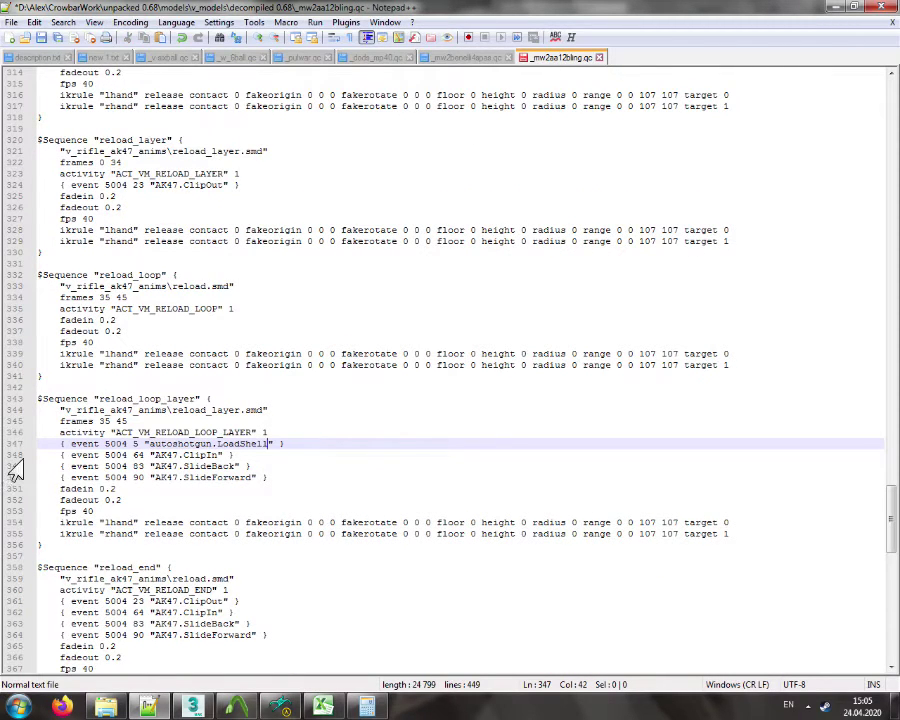
drag(10, 455, 15, 484)
key(Delete)
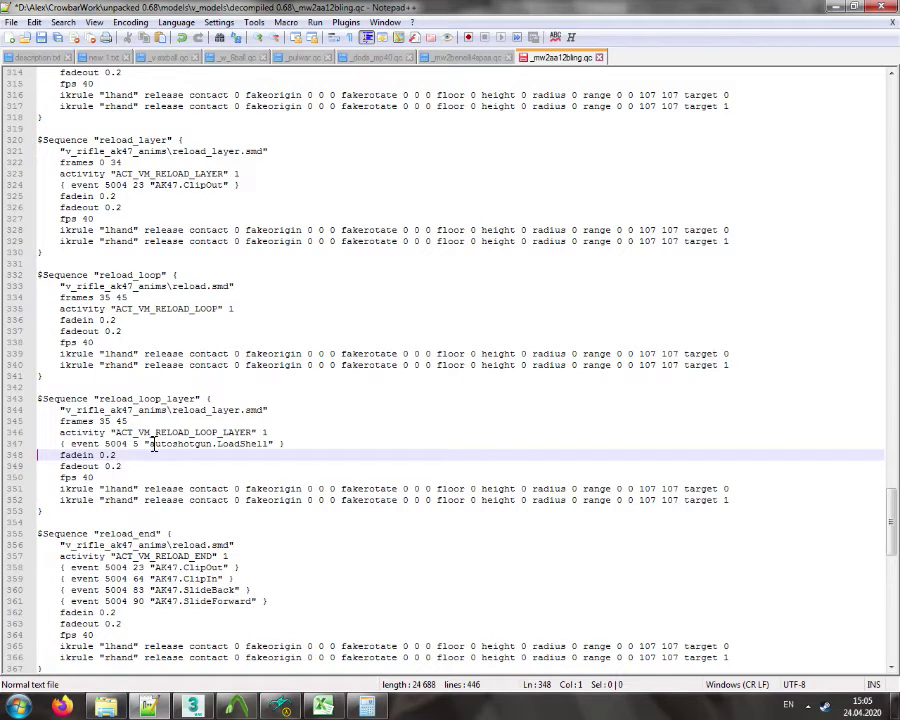
Set both fadein and fadeout in the reload_loop_layer block to 0.1
click(114, 320)
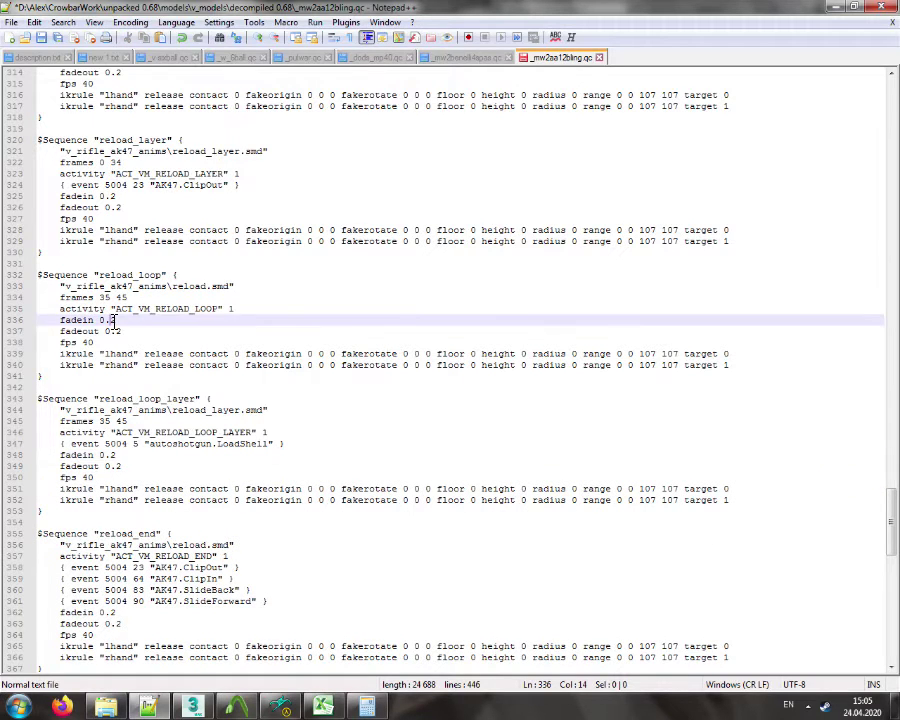
double_click(113, 454)
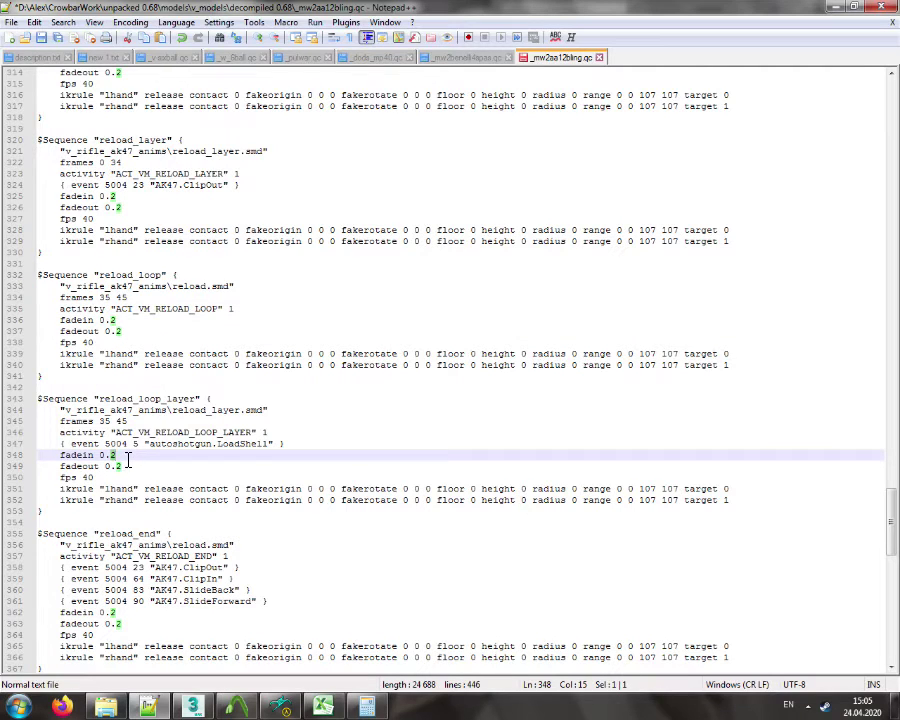
text(1)
drag(112, 466, 124, 466)
text(1)
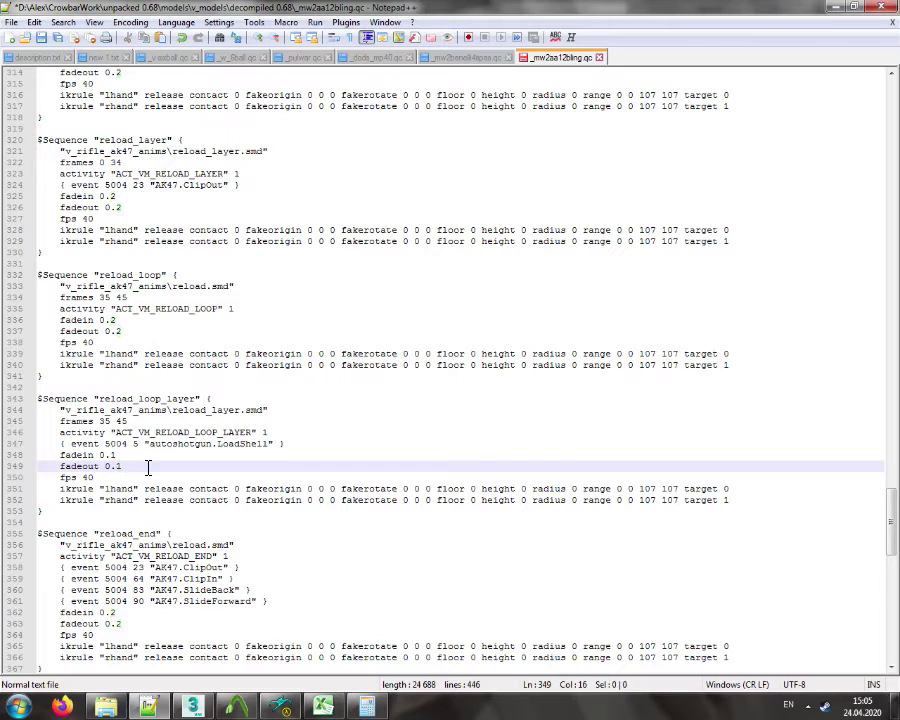
Set fadeout in the reload_layer block to 0.0 and fadein in the reload_end_layer block to 0.0
scroll(147, 467, up, 3)
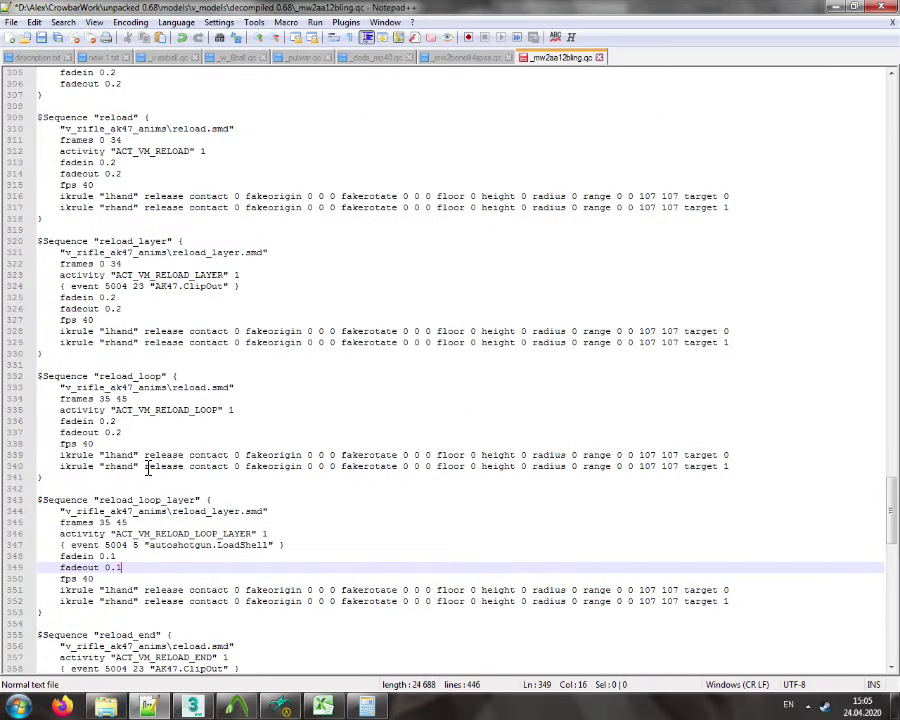
drag(112, 309, 120, 309)
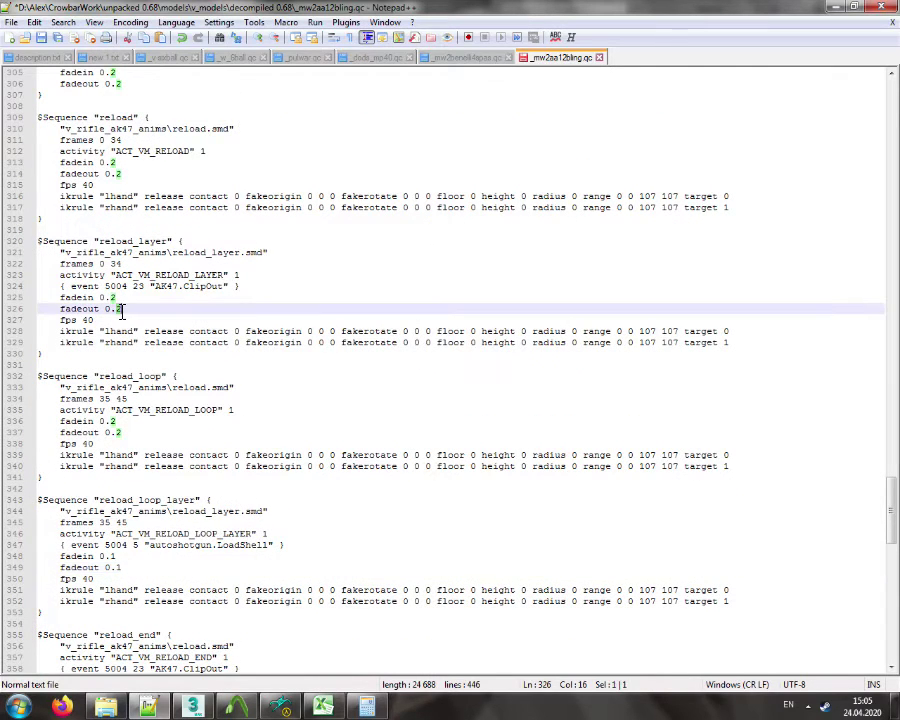
text(0)
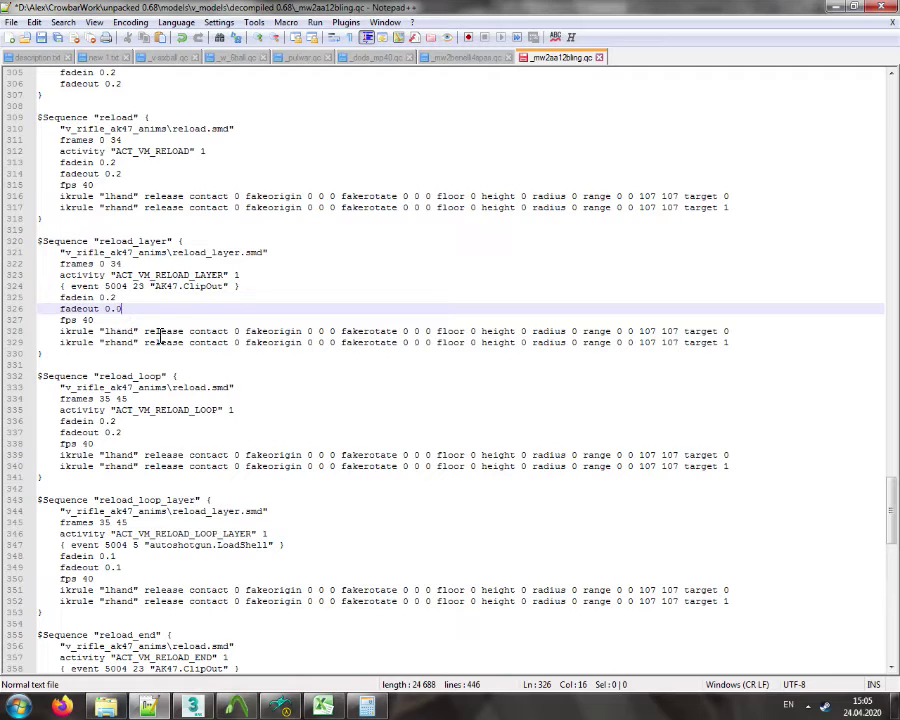
scroll(158, 336, down, 8)
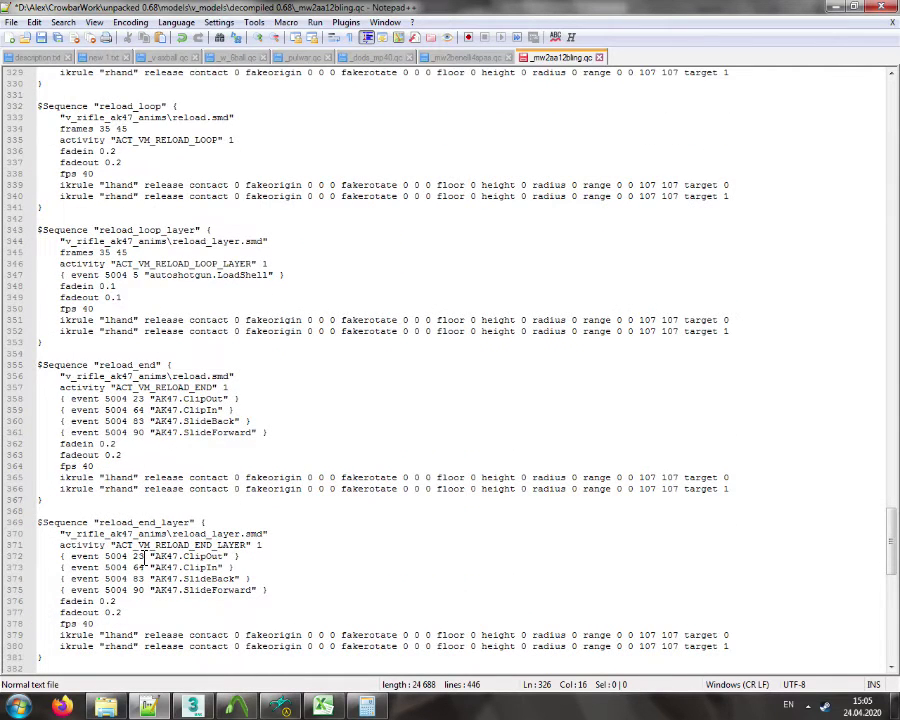
drag(111, 601, 117, 601)
text(0)
Delete the four AK47 event lines from the reload_end block
drag(8, 399, 8, 433)
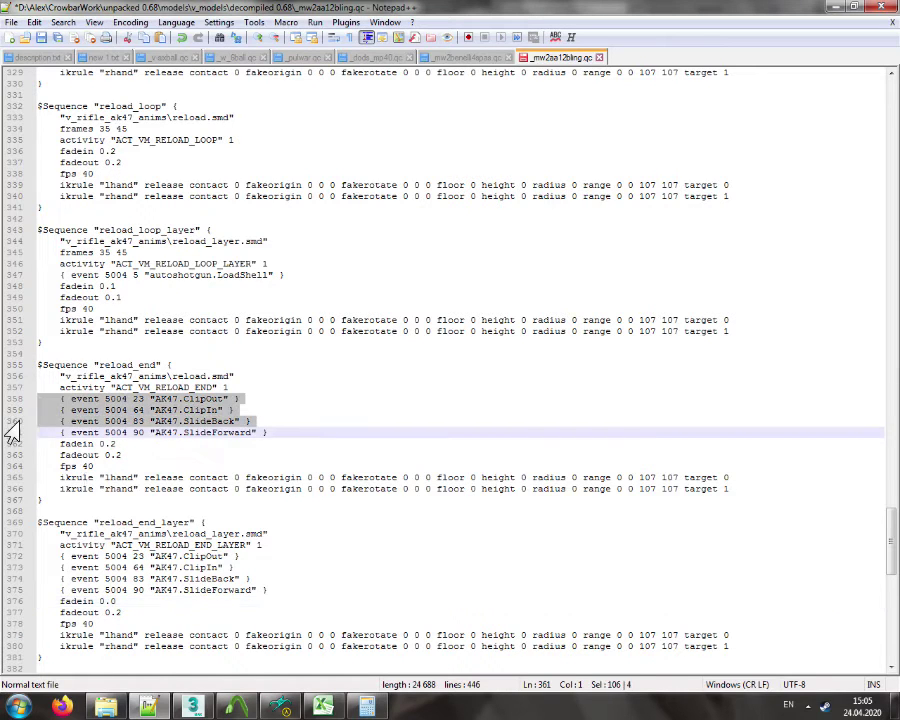
key(Delete)
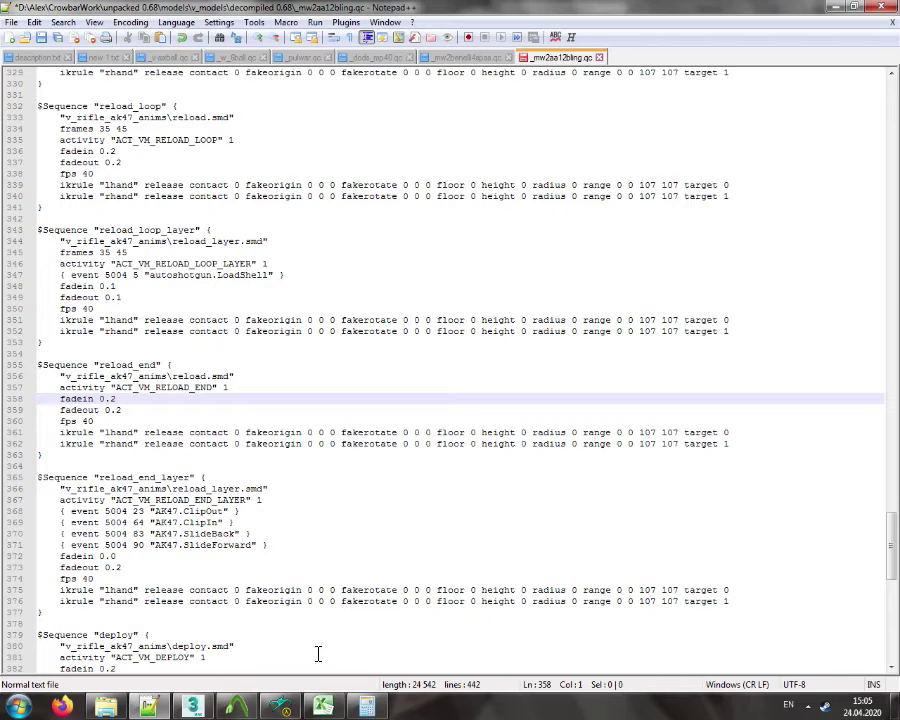
Switch to the model viewer, scrub the reload animation to frame 46 and on to its last frame, and return to the QC file
click(284, 706)
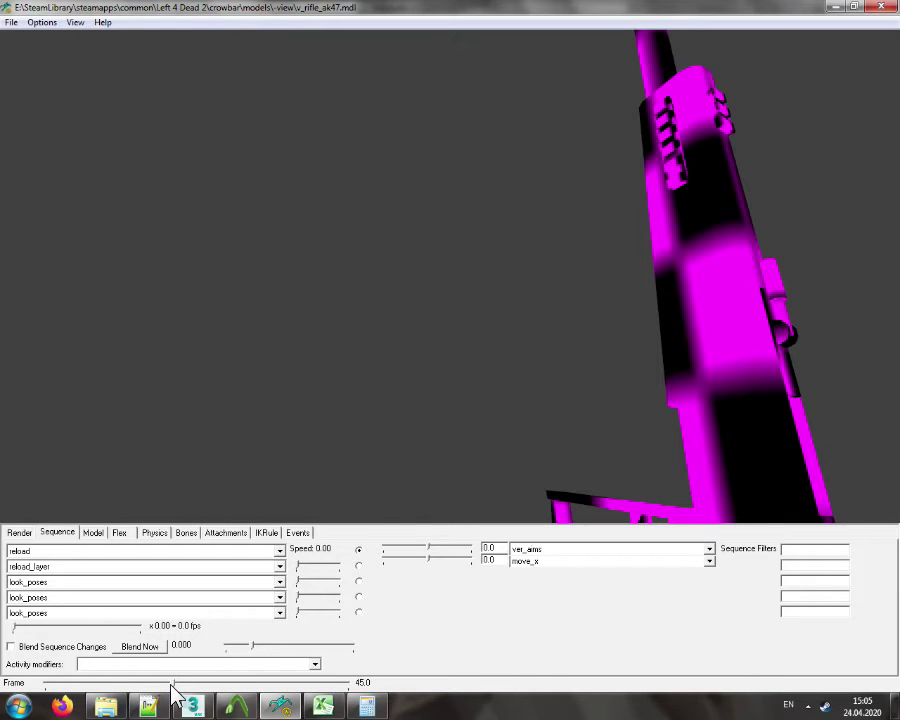
click(175, 684)
drag(173, 682, 176, 683)
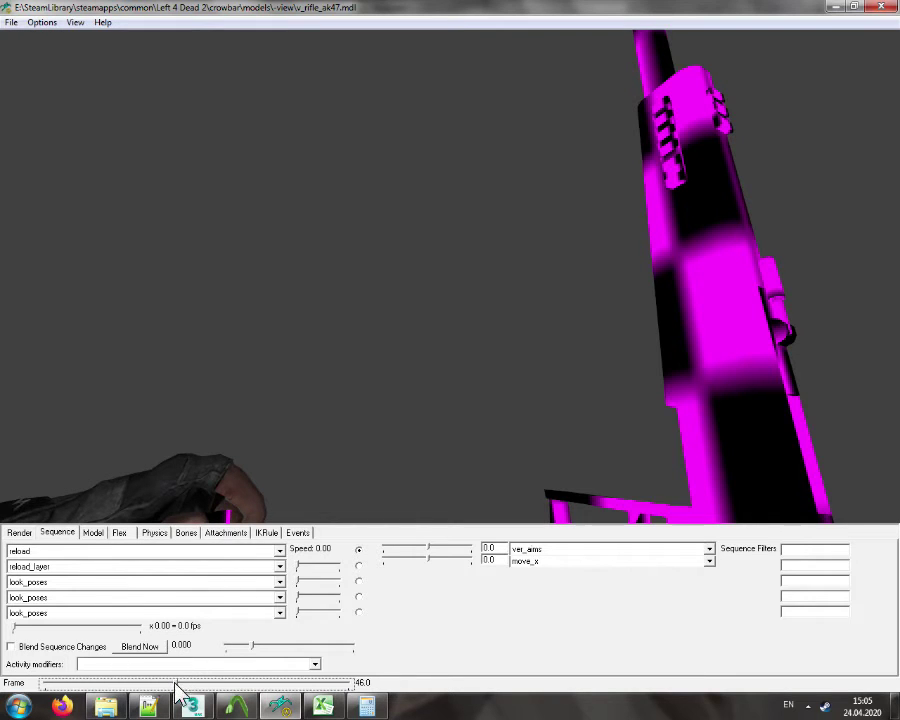
drag(176, 690, 413, 688)
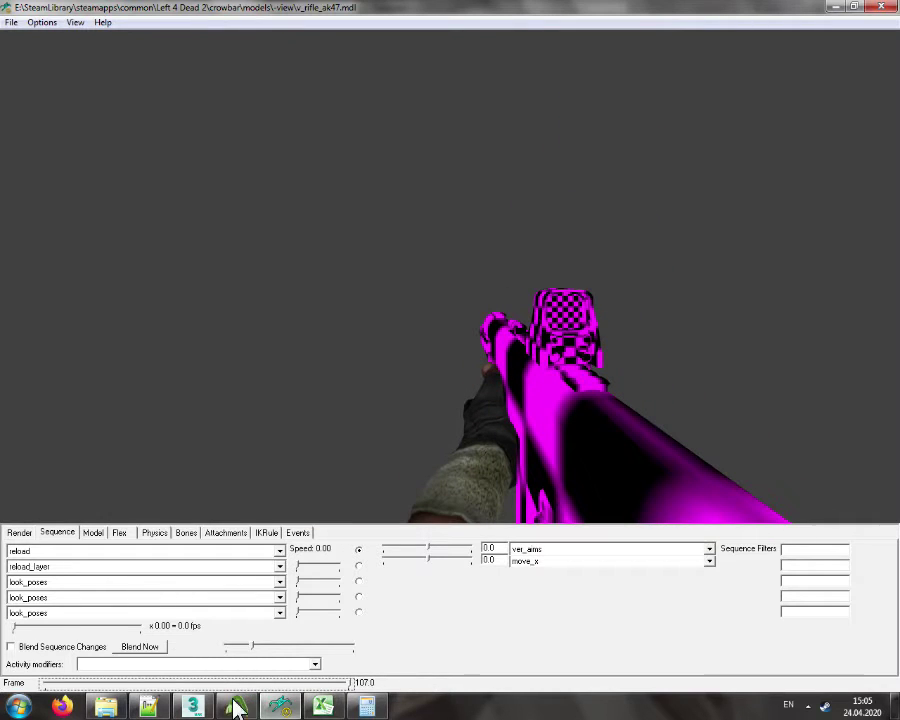
click(148, 707)
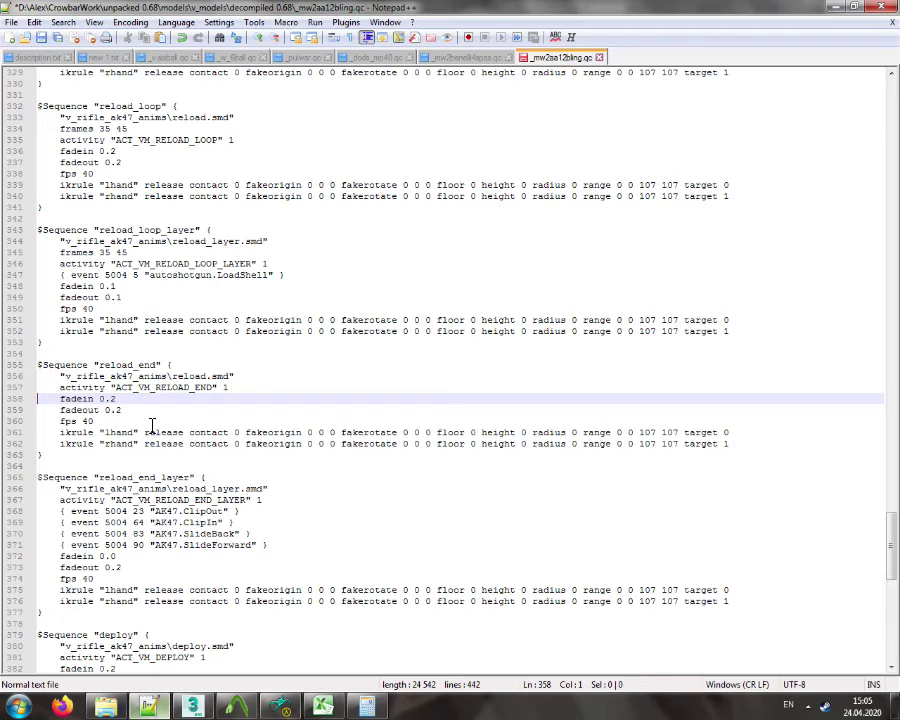
Add the line "frames 46 107" below the reload.smd path in the reload_end block
click(245, 376)
key(Return)
text(46)
key(BackSpace)
text(rames 46 107)
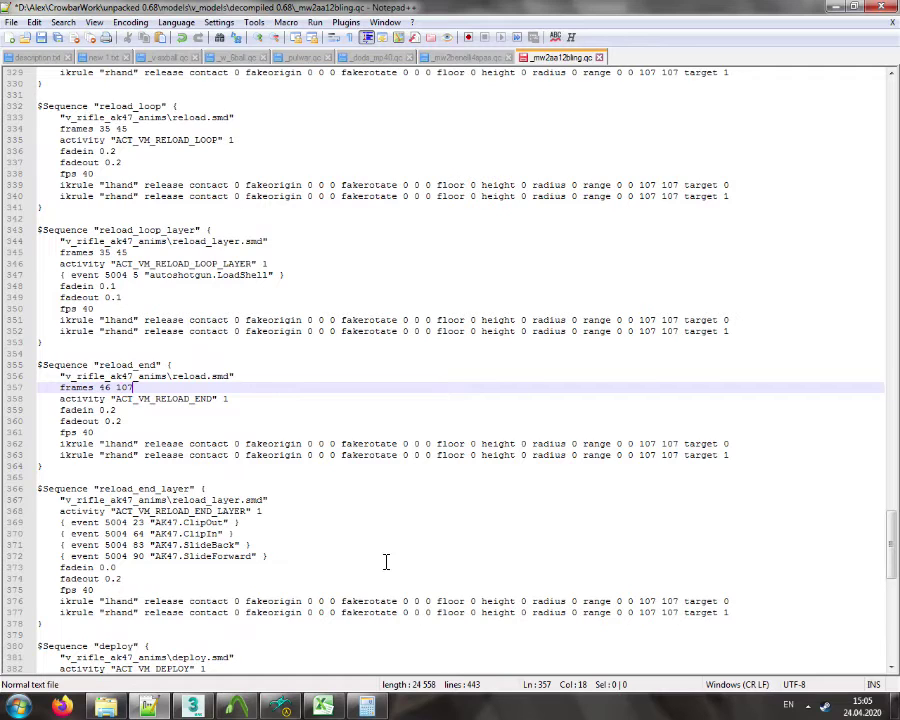
Copy the line "frames 46 107" below the reload_layer.smd path in the reload_end_layer block and delete that block's AK47.ClipOut event
click(280, 707)
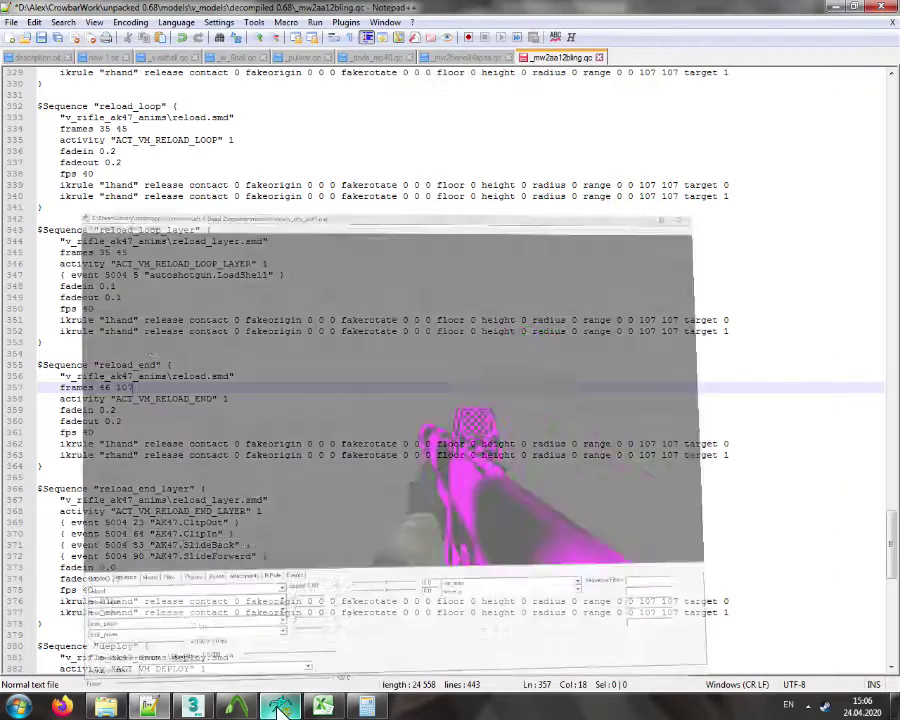
click(280, 707)
drag(140, 387, 61, 394)
key(ctrl+c)
click(286, 500)
key(Return)
key(ctrl+v)
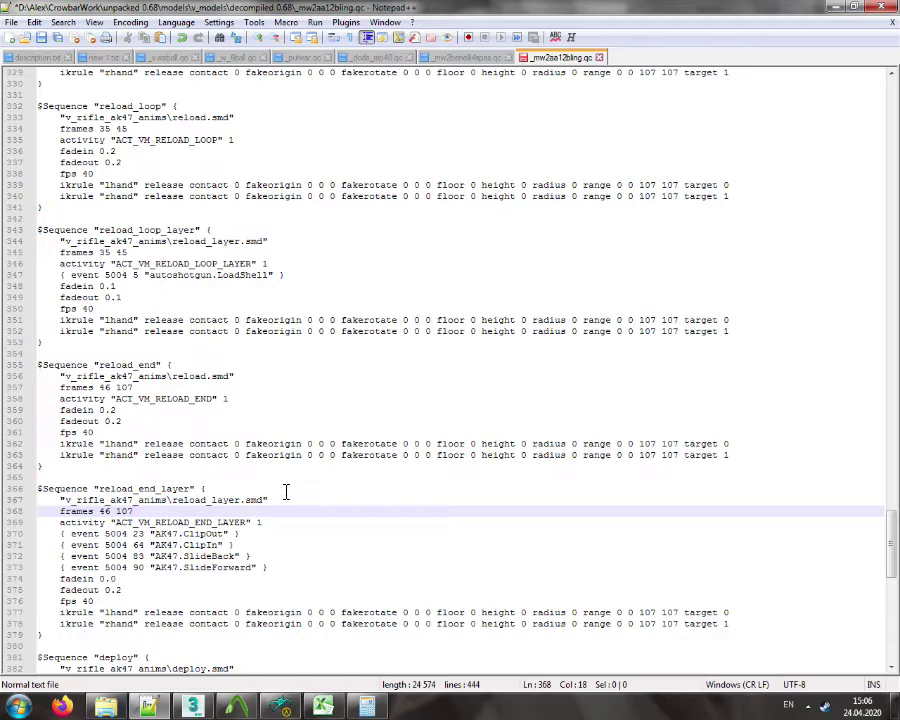
click(16, 535)
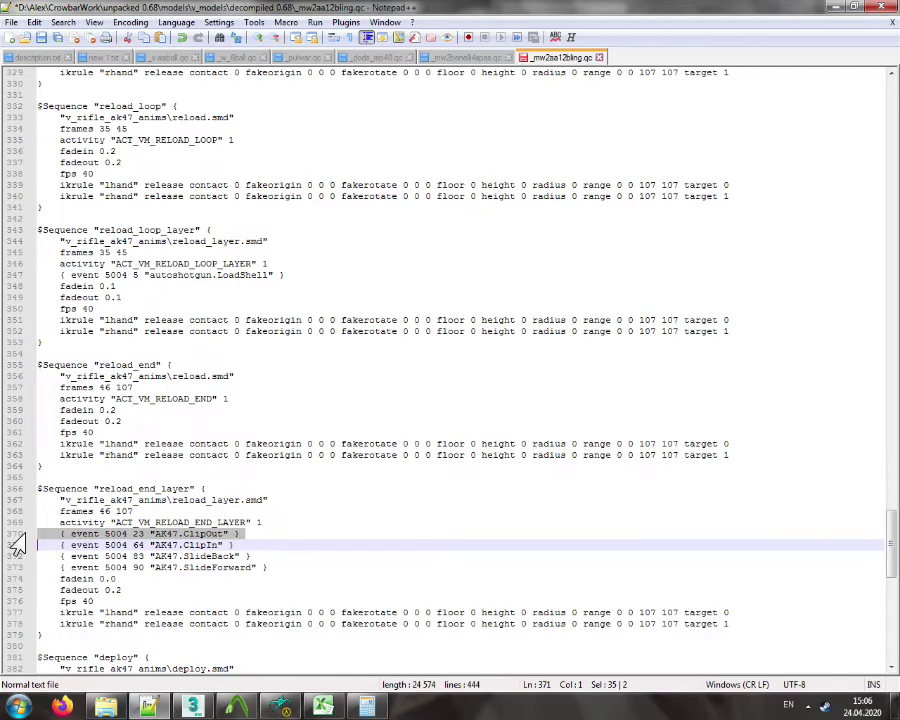
key(Delete)
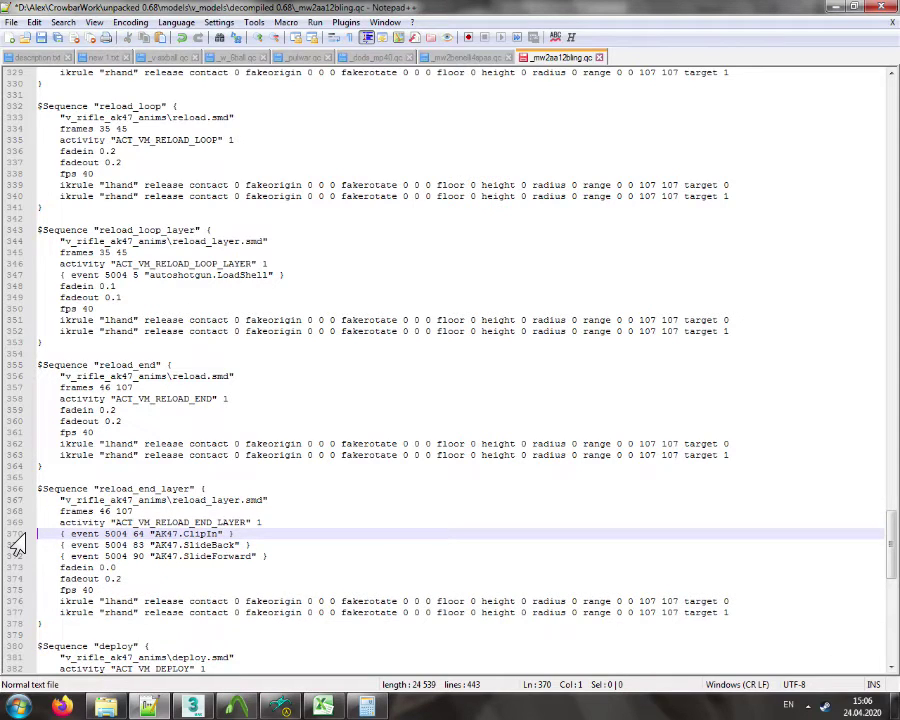
Calculate 64 - 46 in the calculator and set the AK47.ClipIn event frame in the reload_end_layer block to 18
click(141, 536)
double_click(139, 535)
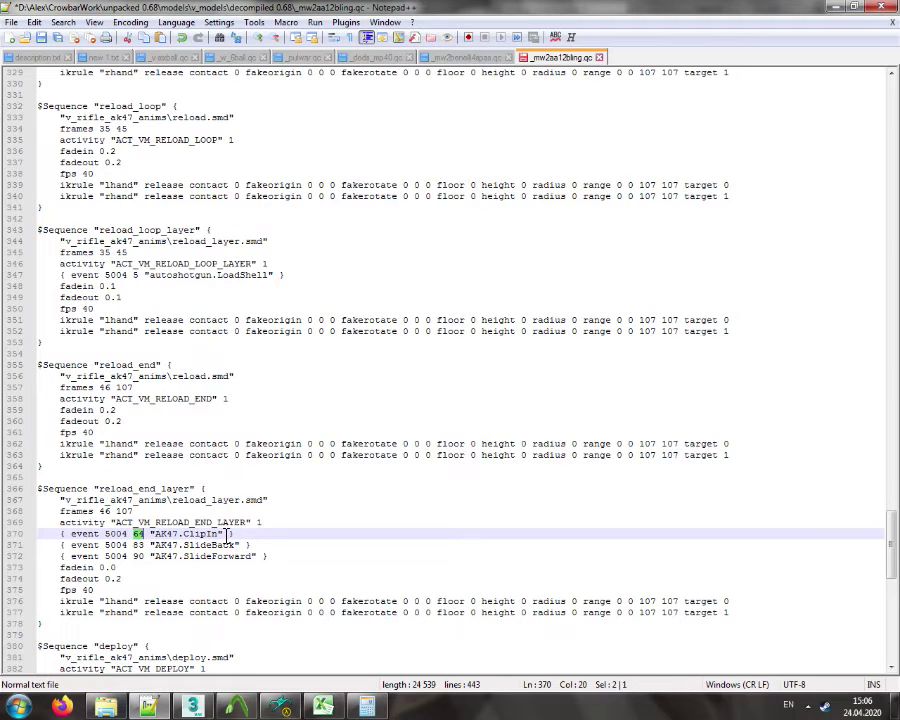
double_click(105, 512)
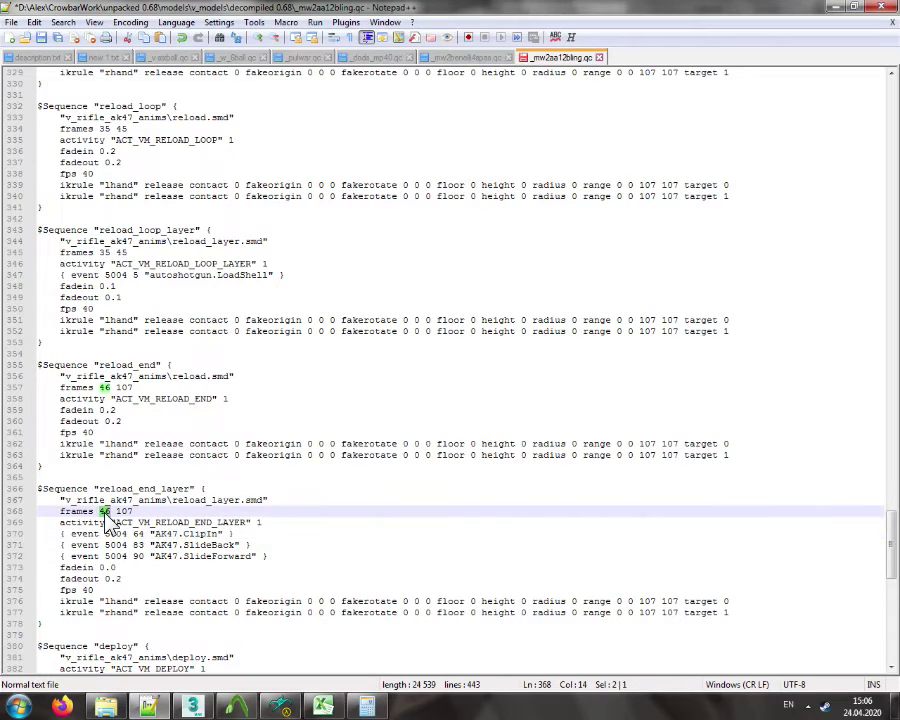
click(136, 534)
double_click(139, 534)
click(370, 704)
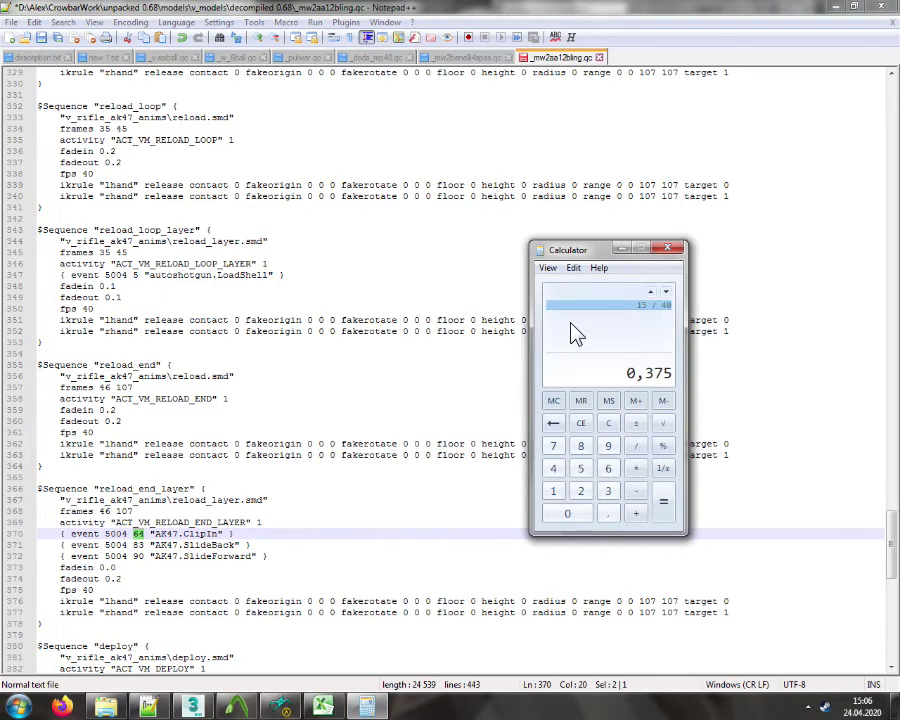
text(64 - 46)
key(Return)
double_click(137, 533)
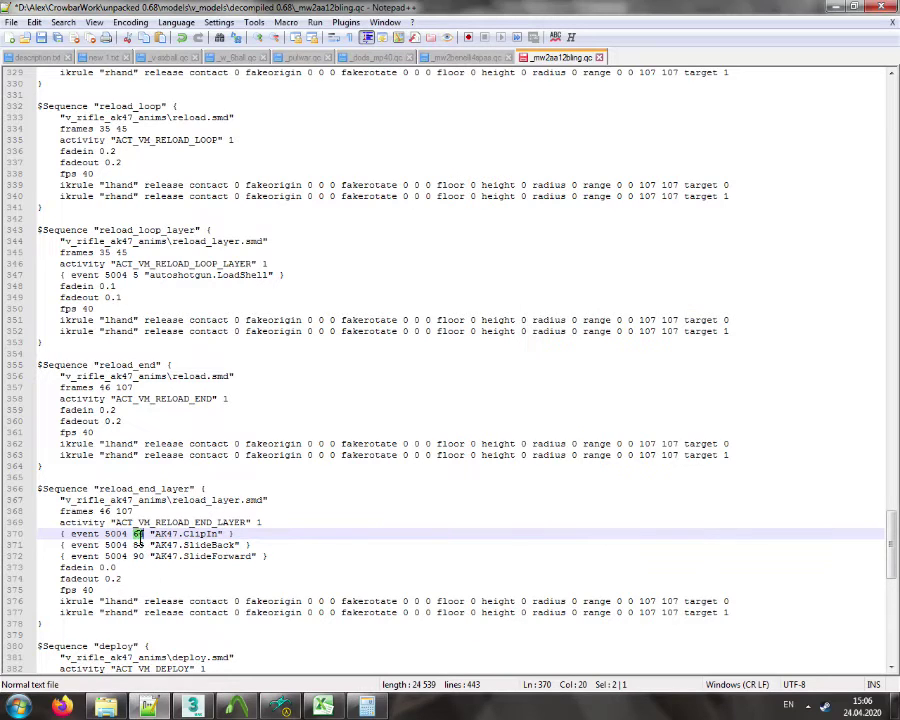
text(18)
Calculate 83 - 46 in the calculator and set the AK47.SlideBack event frame in the reload_end_layer block to 37
click(367, 705)
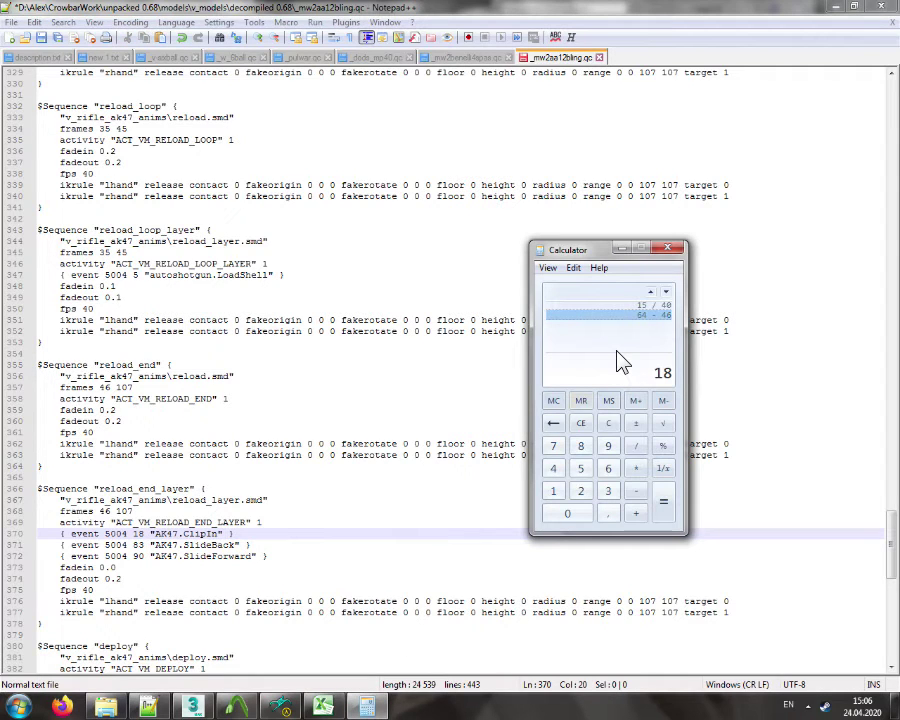
text(3-)
text(4)
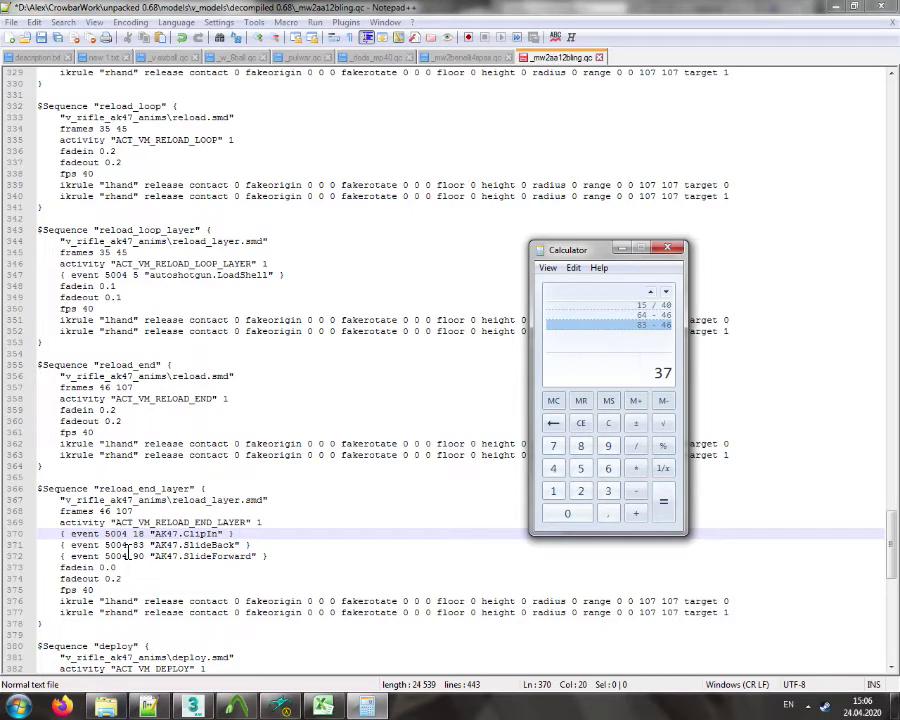
click(140, 545)
double_click(140, 545)
text(37)
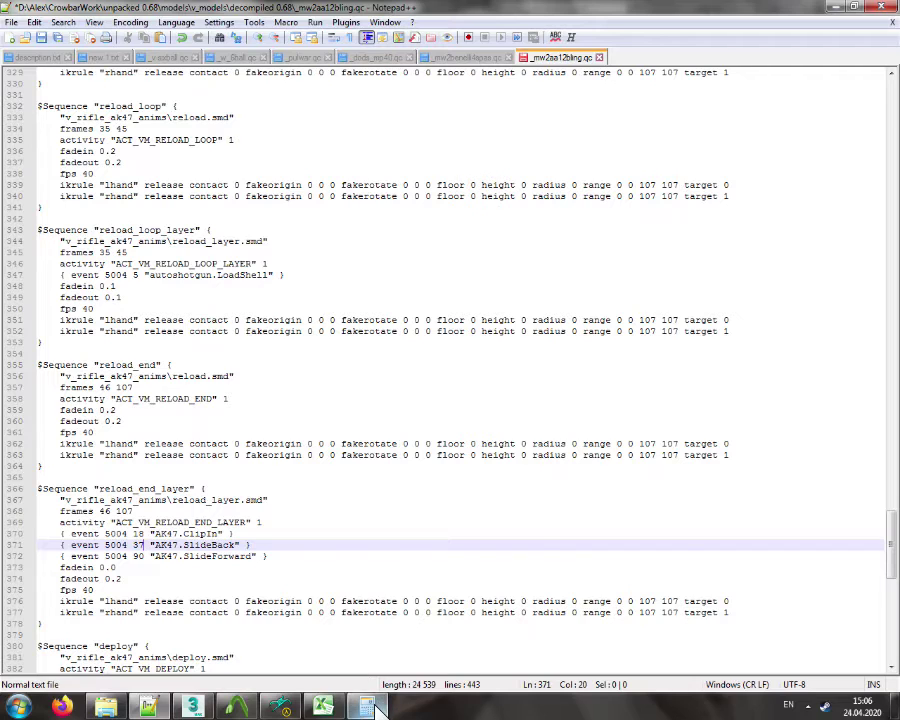
Calculate 90 - 46, set the AK47.SlideForward event frame in the reload_end_layer block to 44, and save the QC file
click(367, 707)
double_click(640, 326)
drag(648, 326, 642, 328)
text(90)
key(Return)
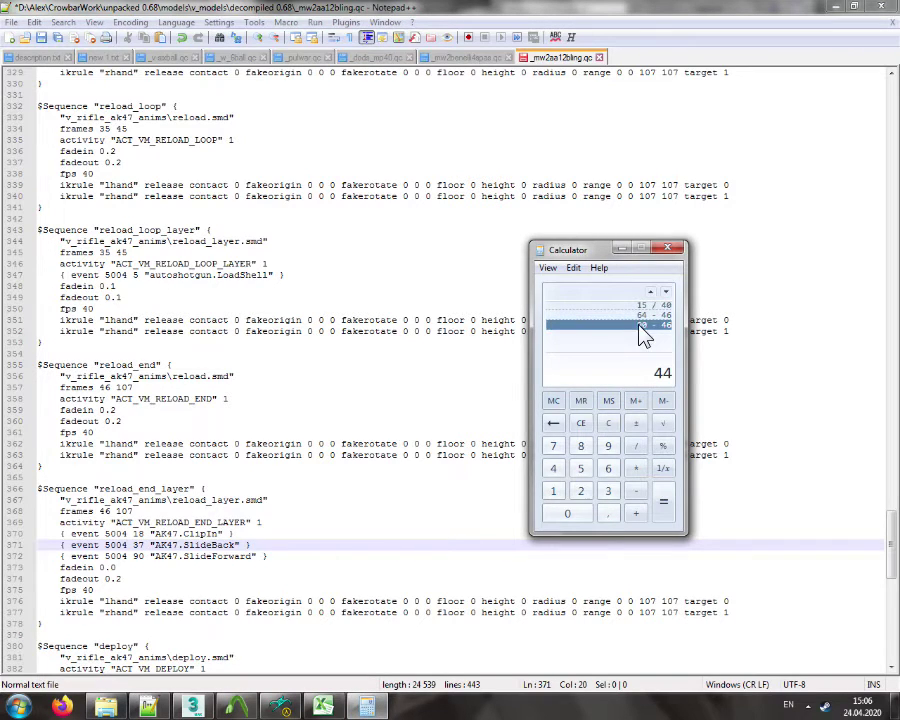
double_click(139, 557)
text(44)
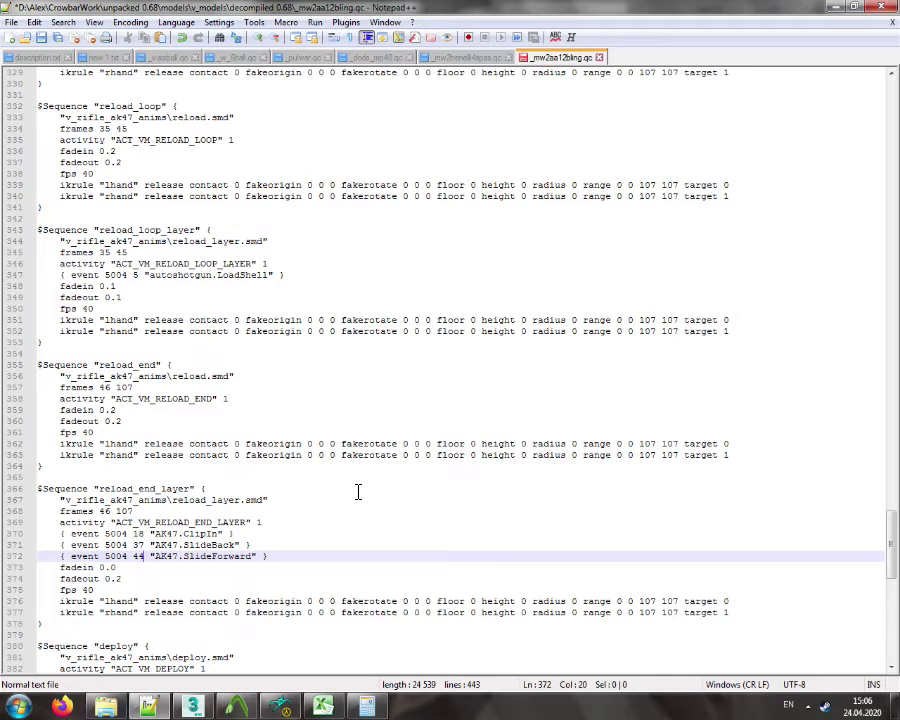
key(ctrl+s)
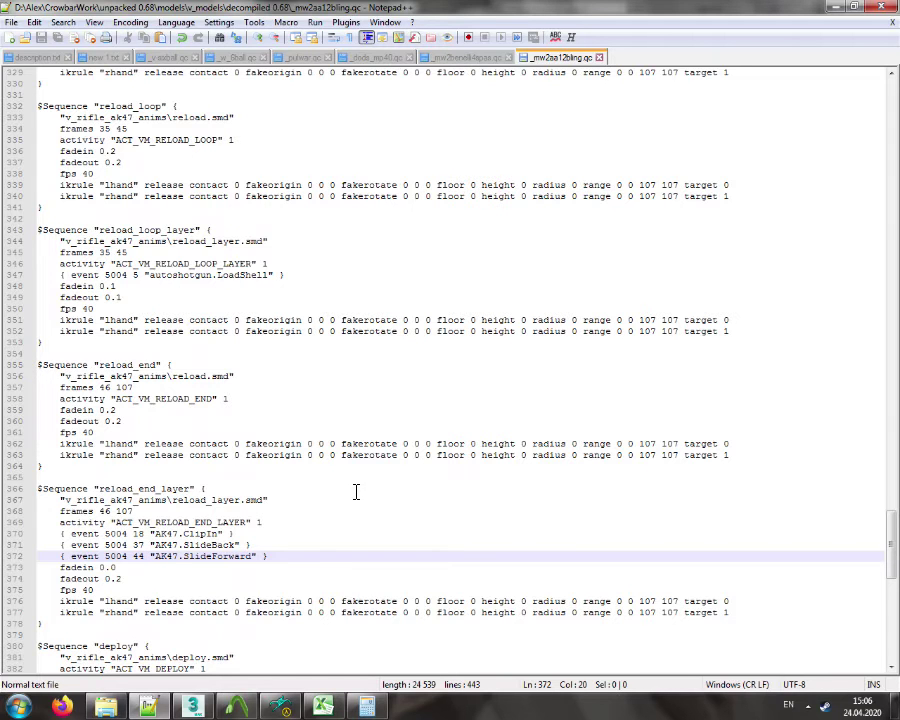
Replace AK47 in the deploy_layer block's Deploy event with autoshotgun, copied from the LoadShell event in the reload_loop_layer block
scroll(360, 493, down, 4)
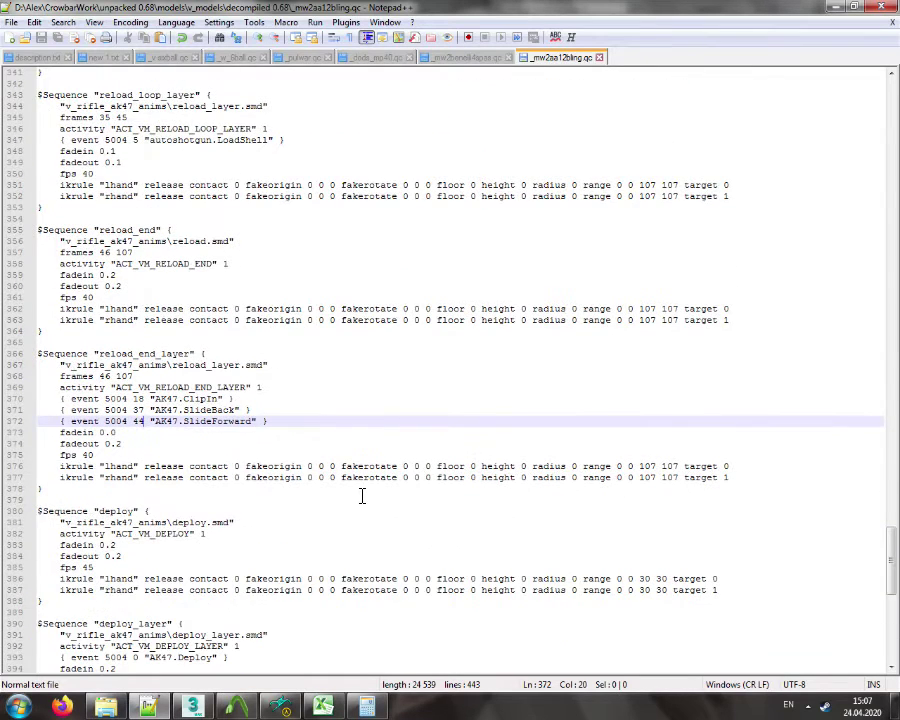
scroll(362, 496, down, 3)
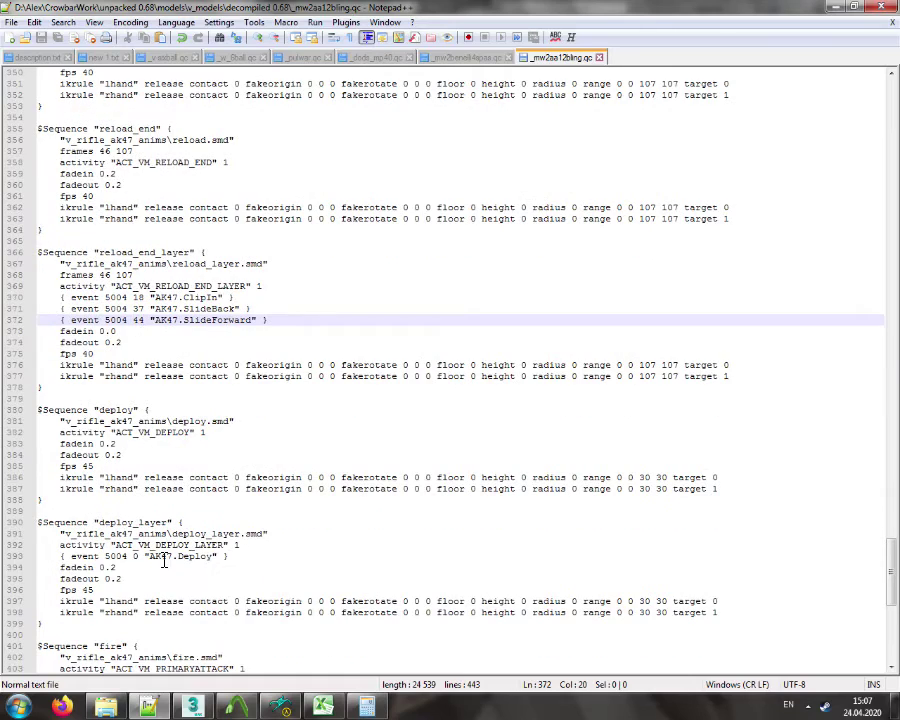
scroll(236, 489, up, 7)
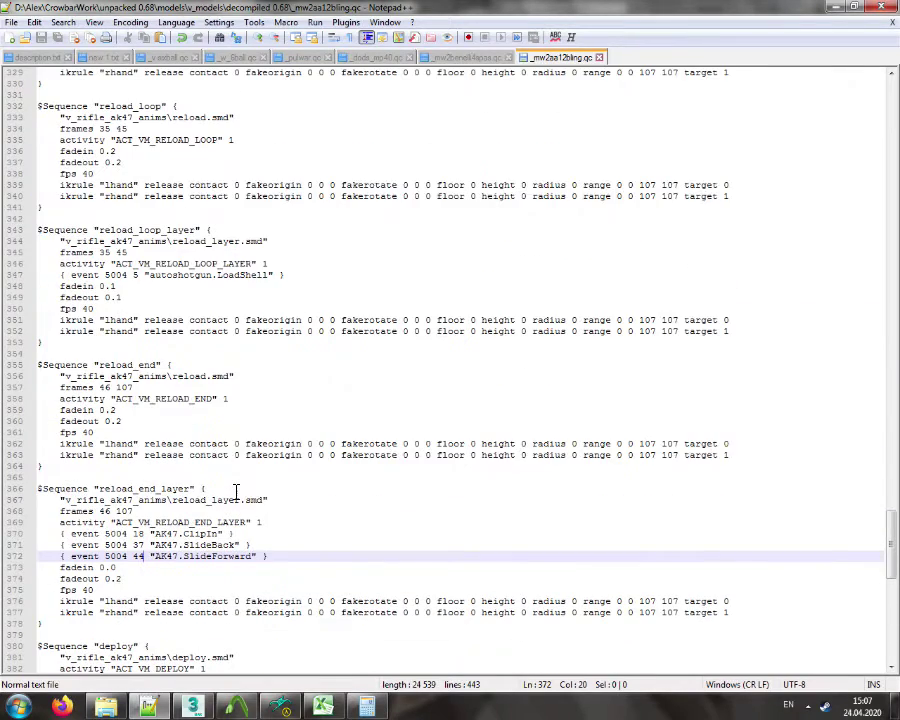
double_click(185, 275)
key(ctrl+c)
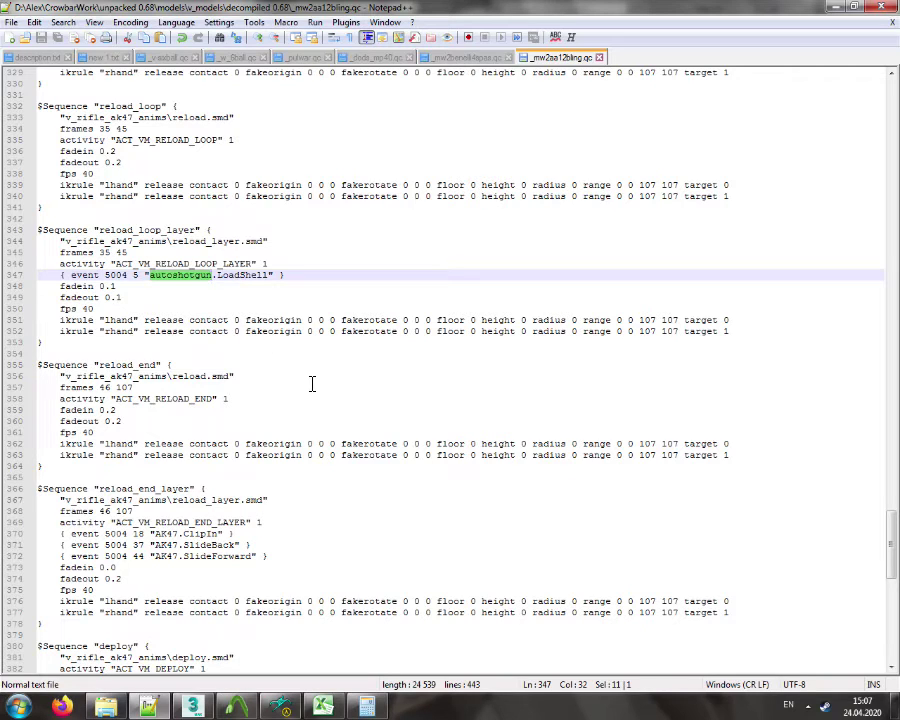
scroll(312, 384, down, 9)
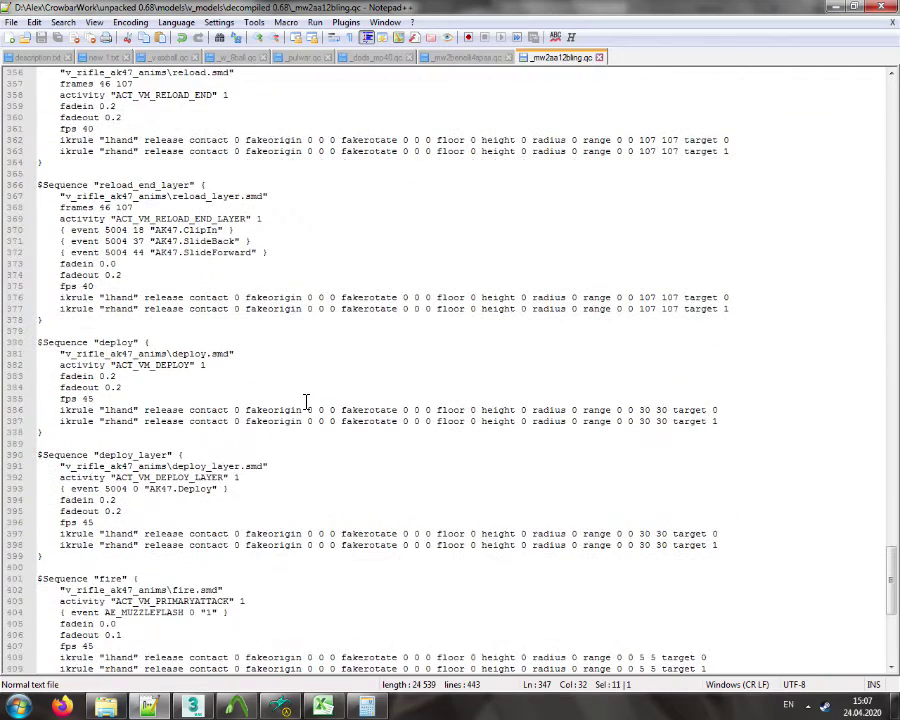
double_click(163, 489)
key(ctrl+v)
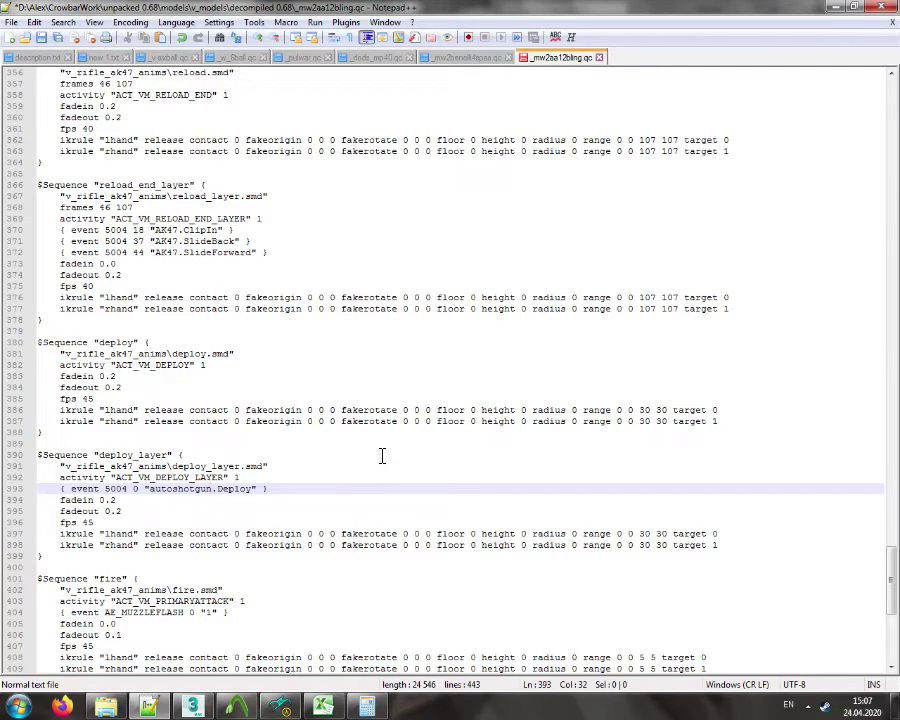
Check the deploy_layer event name in _mw2benelli4spas.qc, return to _mw2aa12bling.qc and save it
click(466, 57)
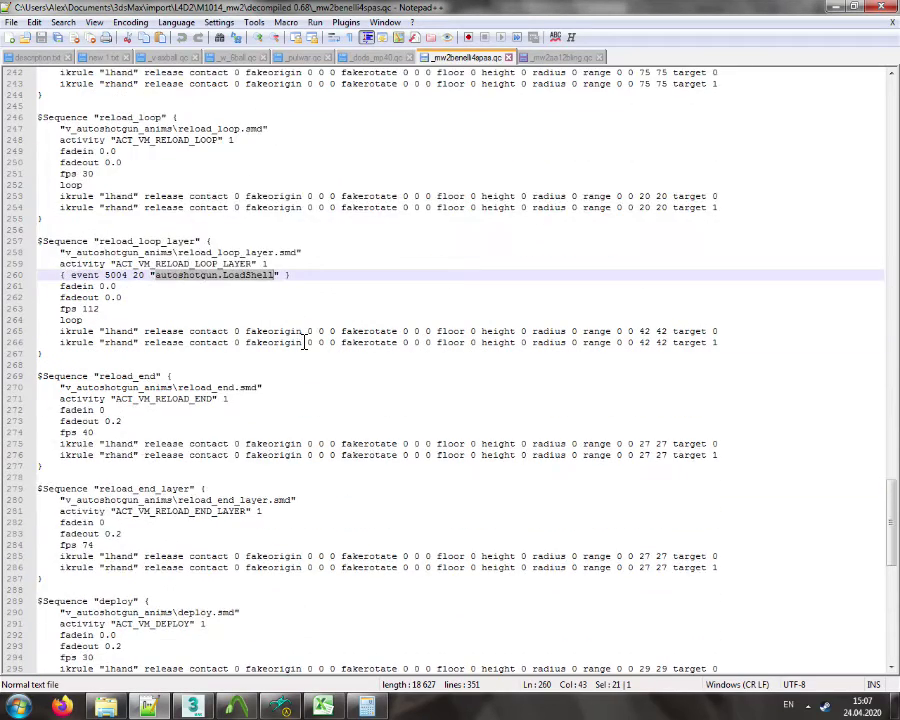
scroll(300, 355, down, 4)
click(185, 613)
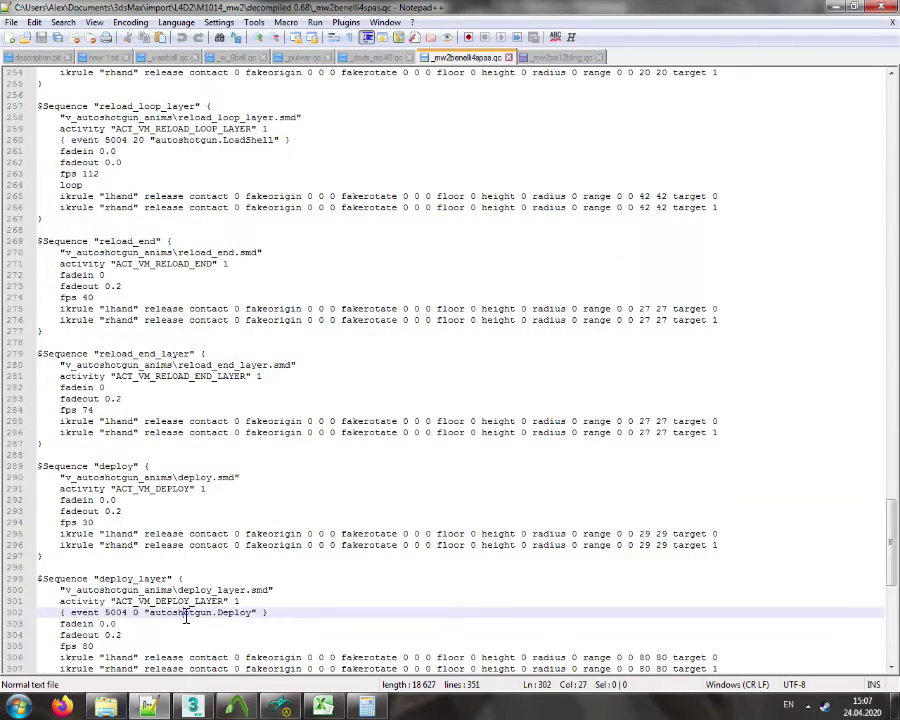
scroll(185, 615, down, 4)
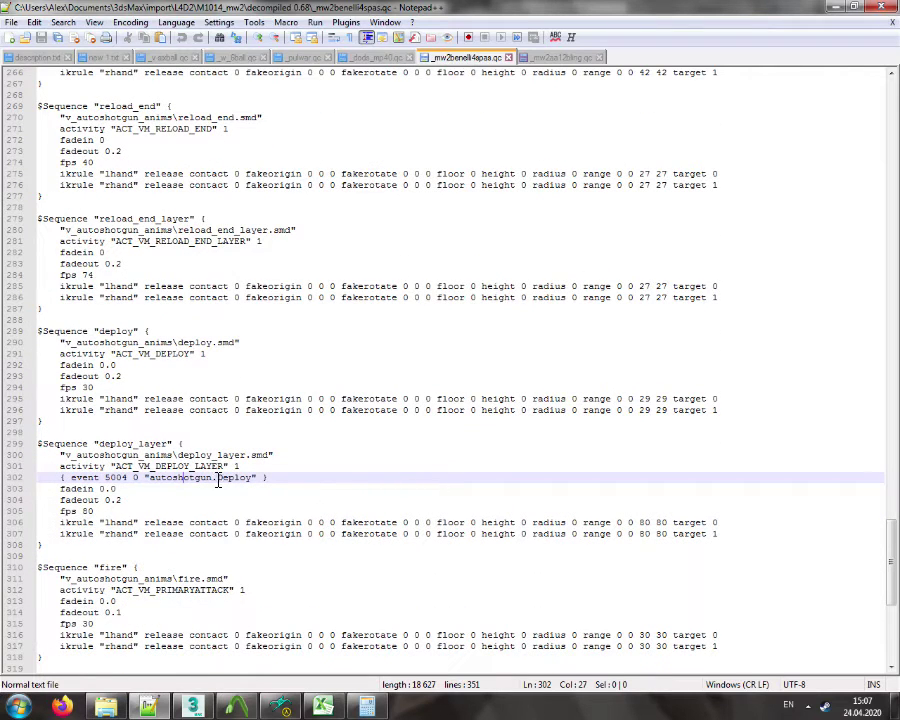
double_click(213, 478)
click(214, 478)
click(552, 58)
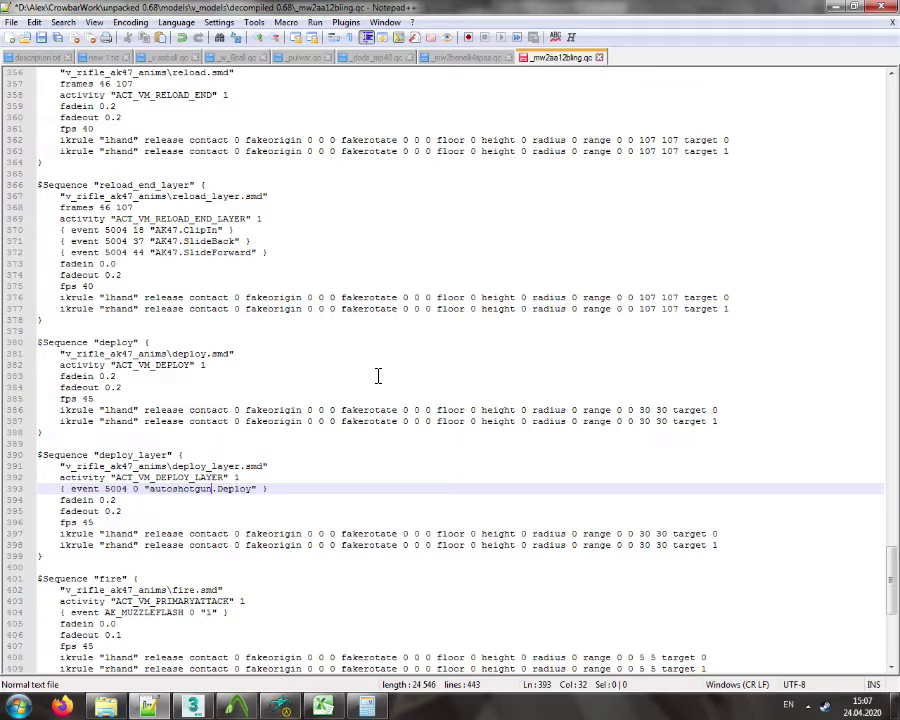
key(ctrl+s)
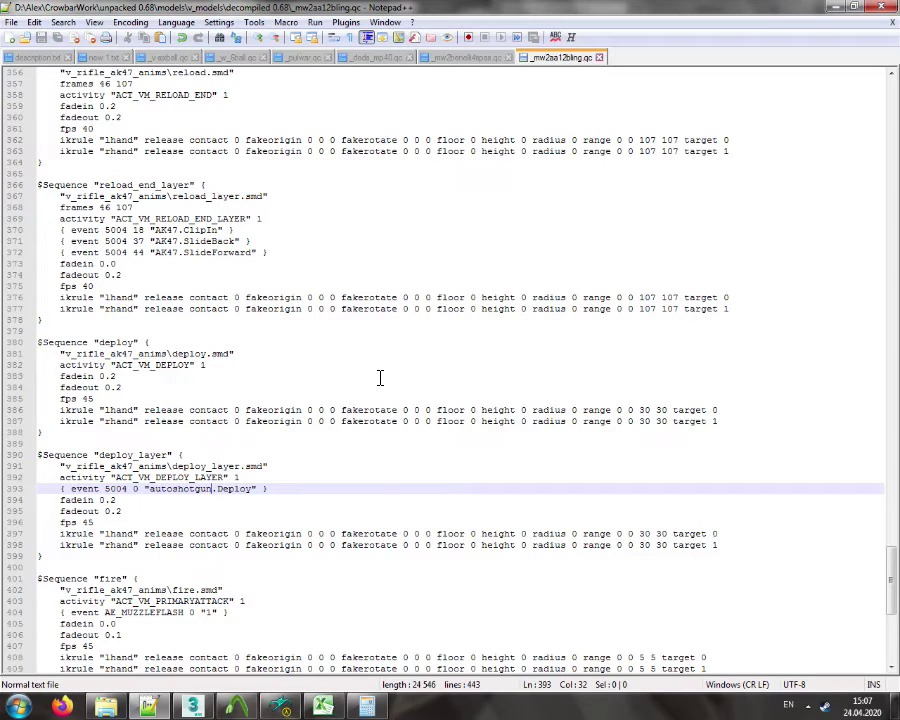
Review the fire, melee, deploy and reload sequence blocks for their events, frame ranges and fades
scroll(379, 377, down, 5)
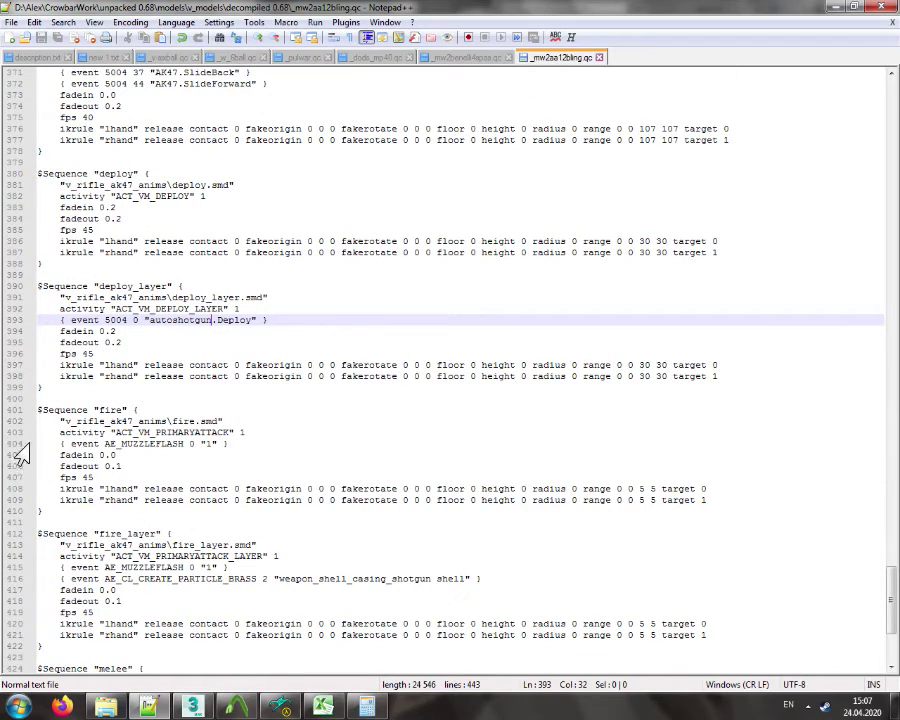
scroll(88, 462, down, 4)
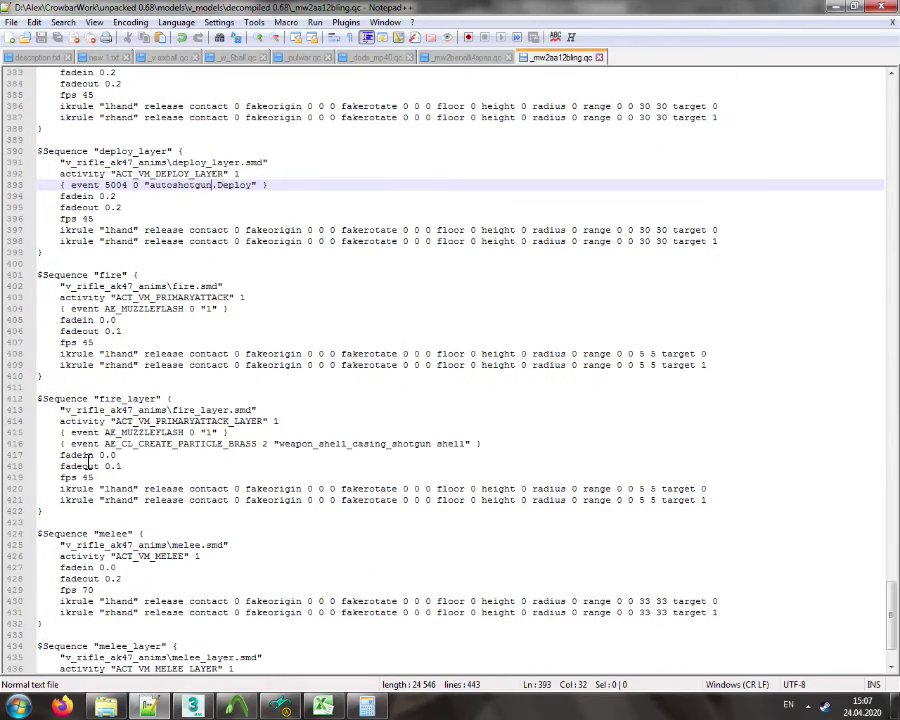
scroll(88, 462, down, 3)
scroll(88, 462, up, 14)
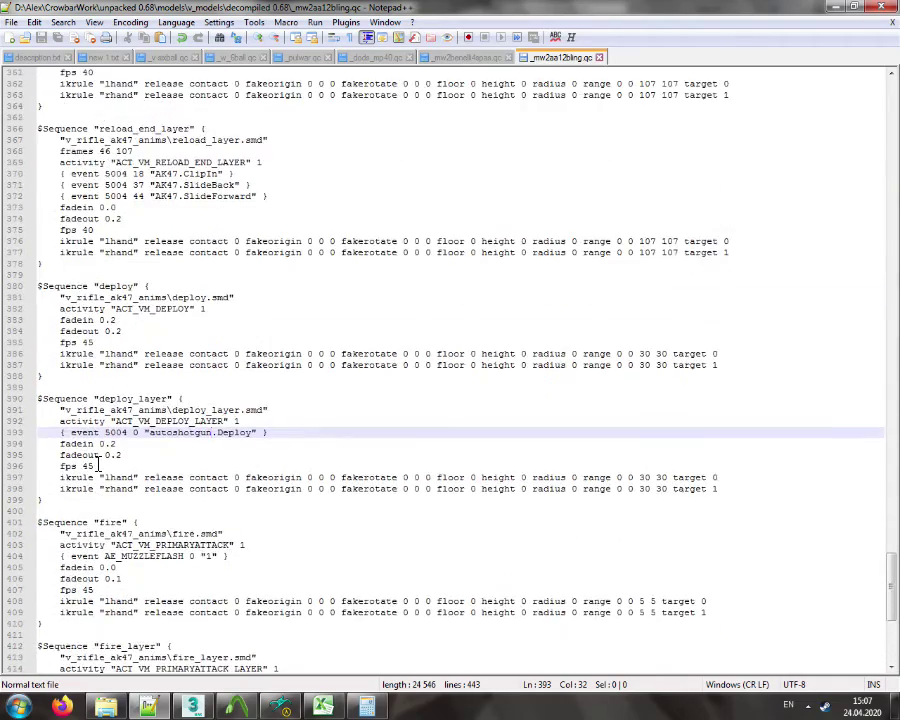
scroll(101, 462, up, 3)
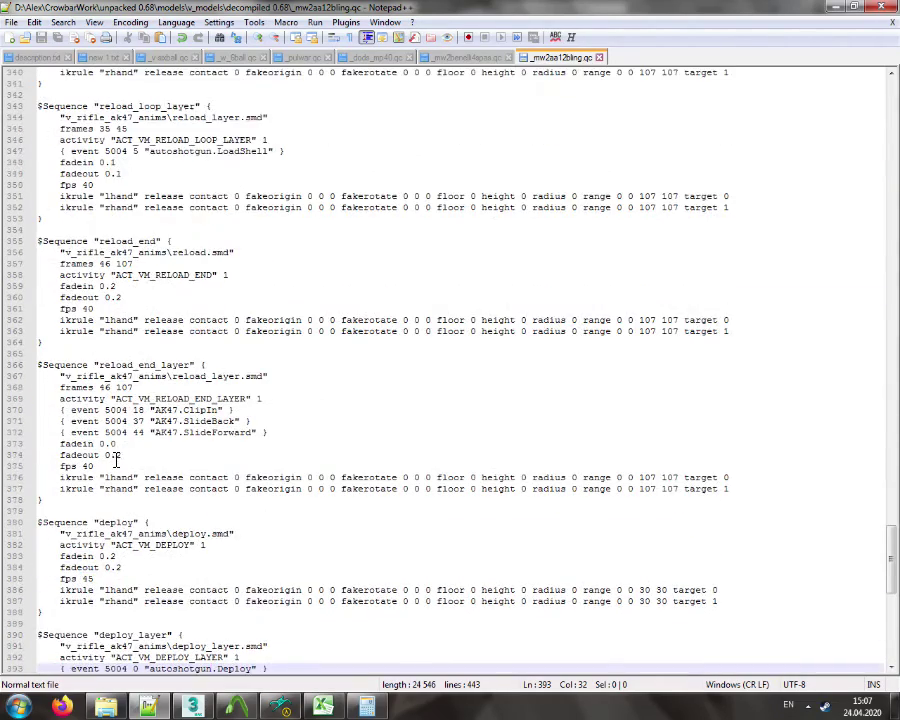
click(140, 388)
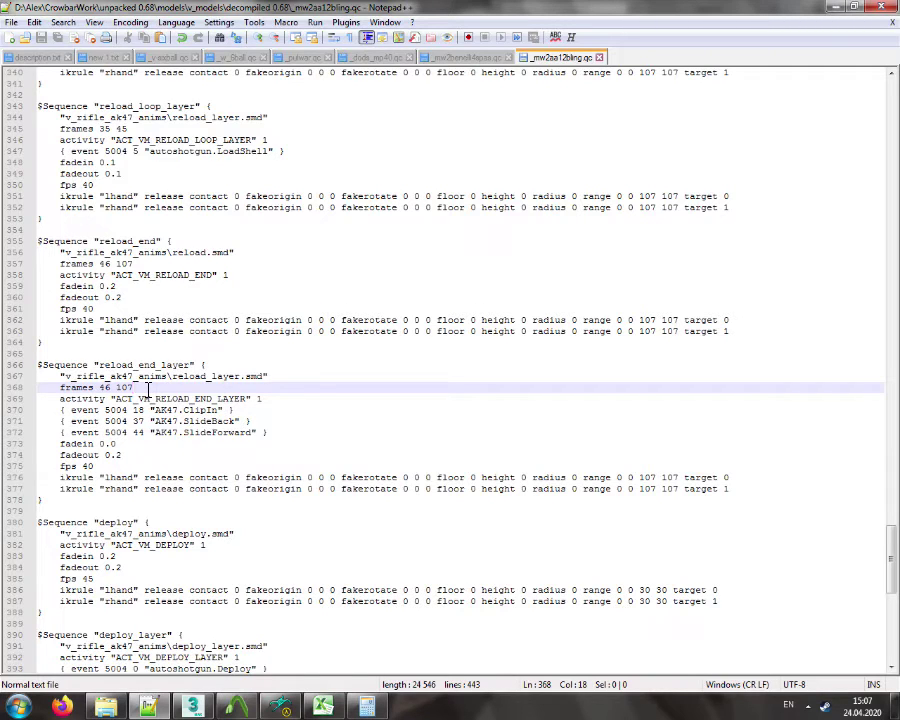
scroll(148, 388, up, 15)
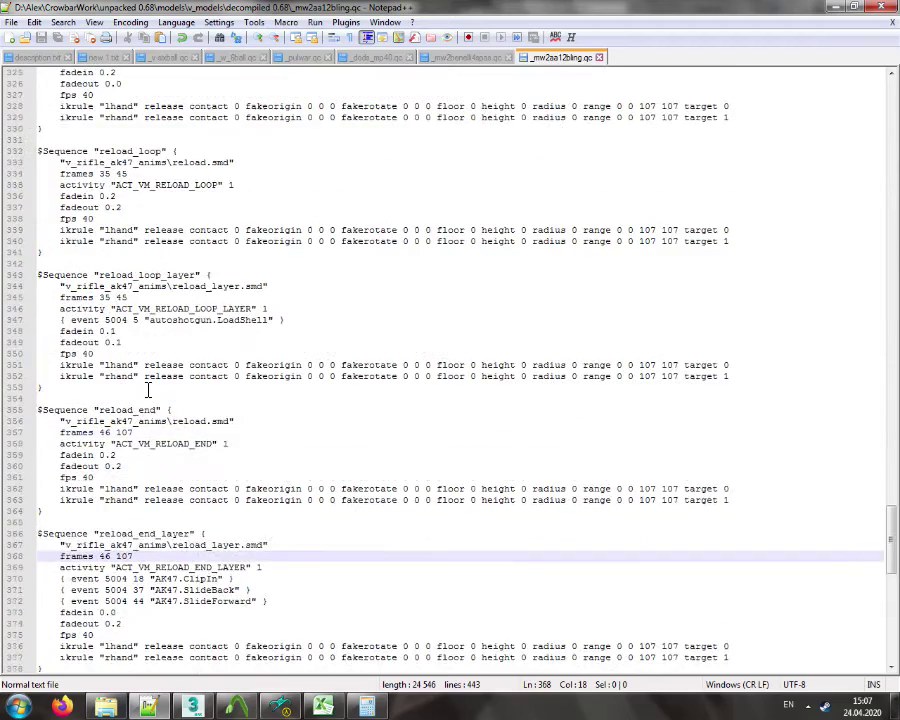
scroll(148, 391, up, 1)
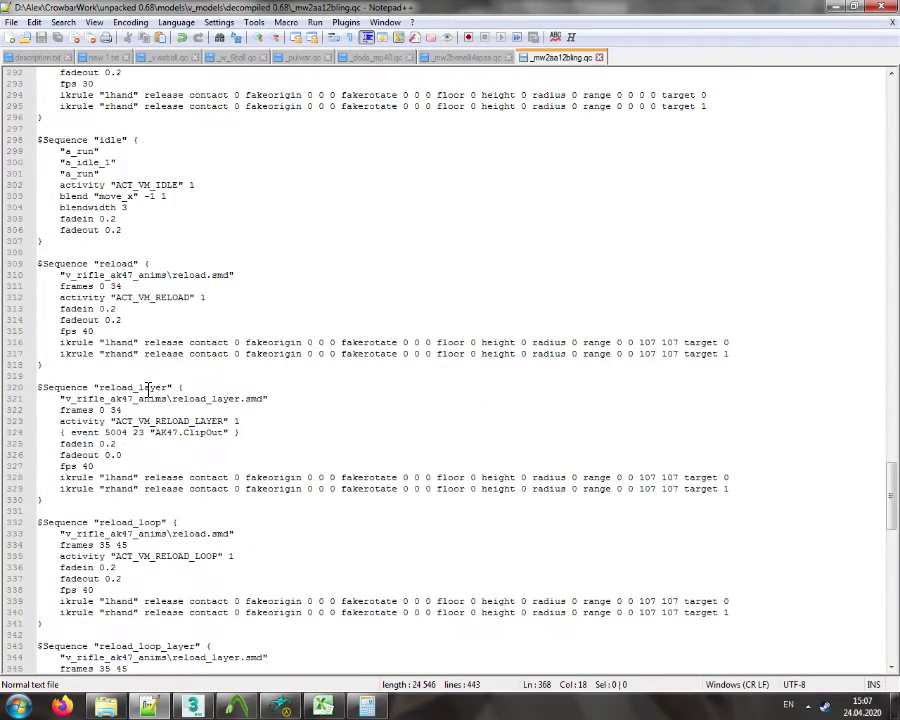
Switch to the model viewer showing v_rifle_ak47.mdl and close it
mouse_move(286, 704)
click(313, 667)
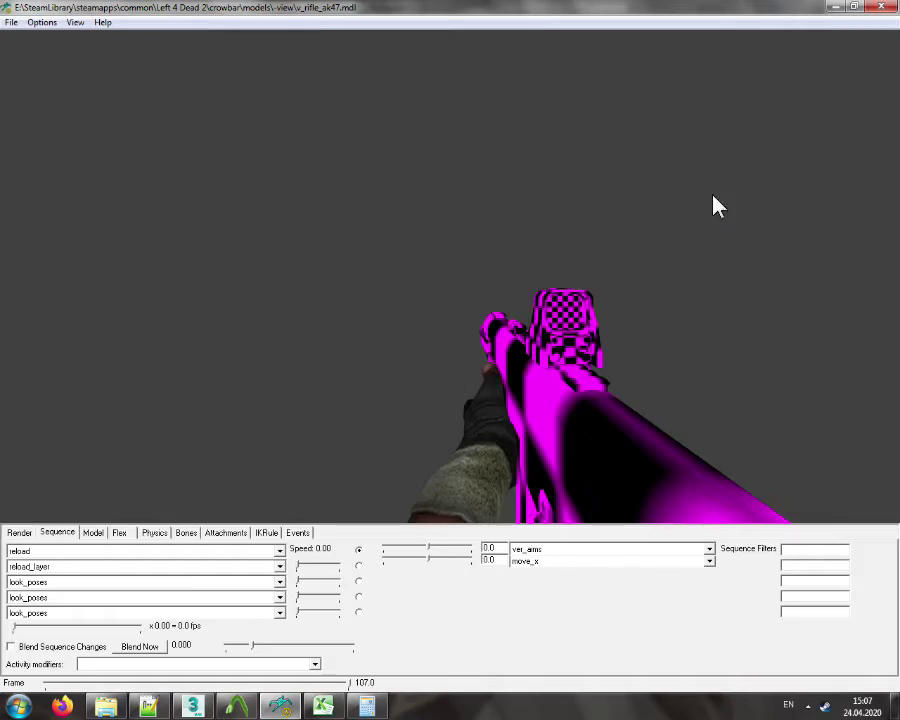
click(882, 7)
Set the $ModelName file in _mw2aa12bling.qc to v_shotgun_spas, copied from _mw2benelli4spas.qc, close that source file and save the script
drag(893, 487, 876, 90)
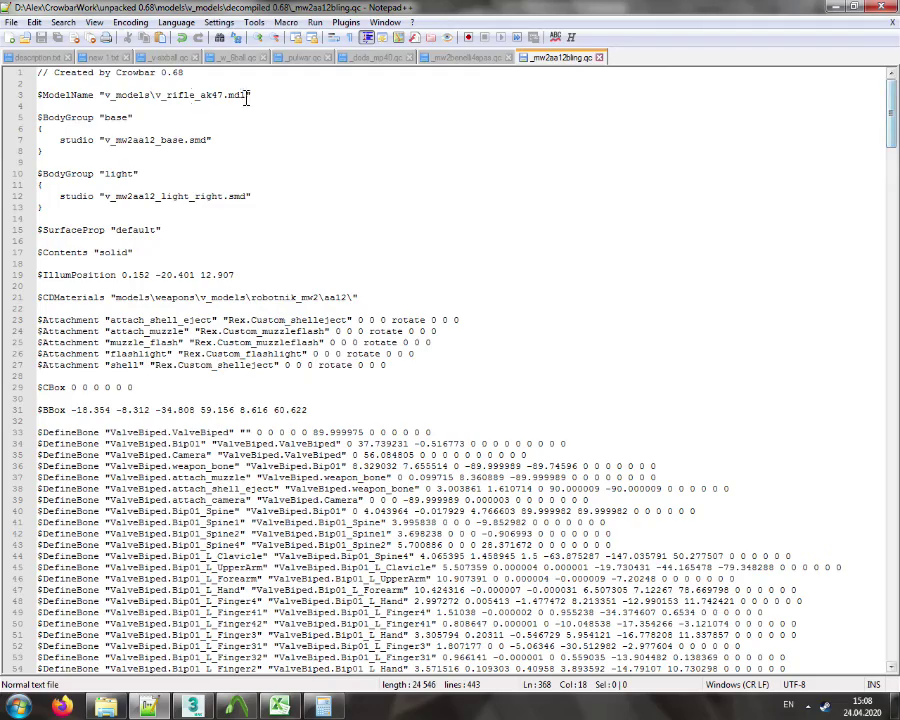
click(190, 95)
double_click(190, 95)
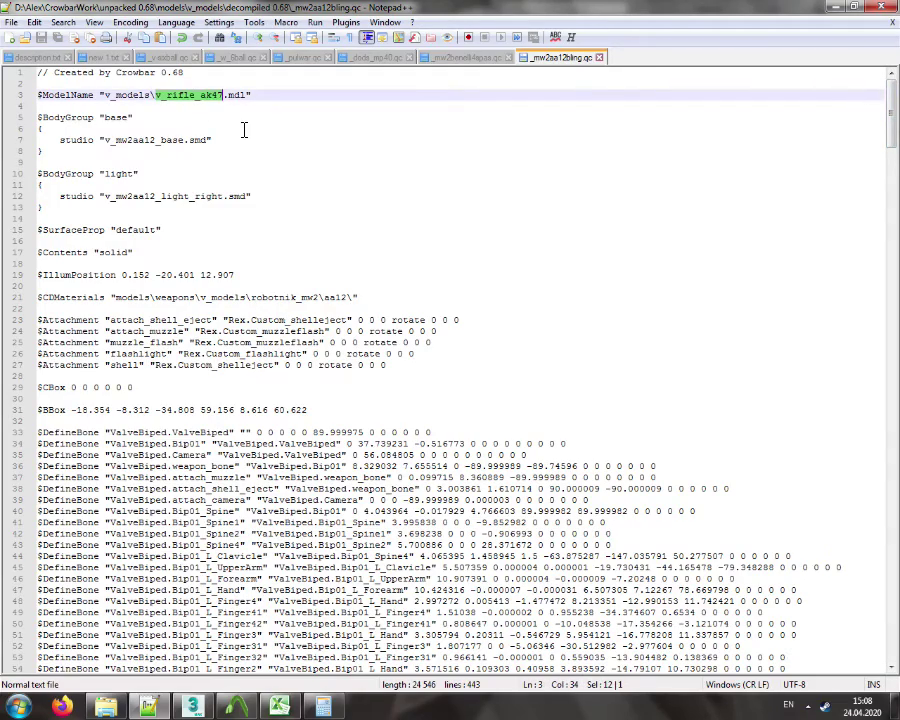
click(462, 58)
click(889, 195)
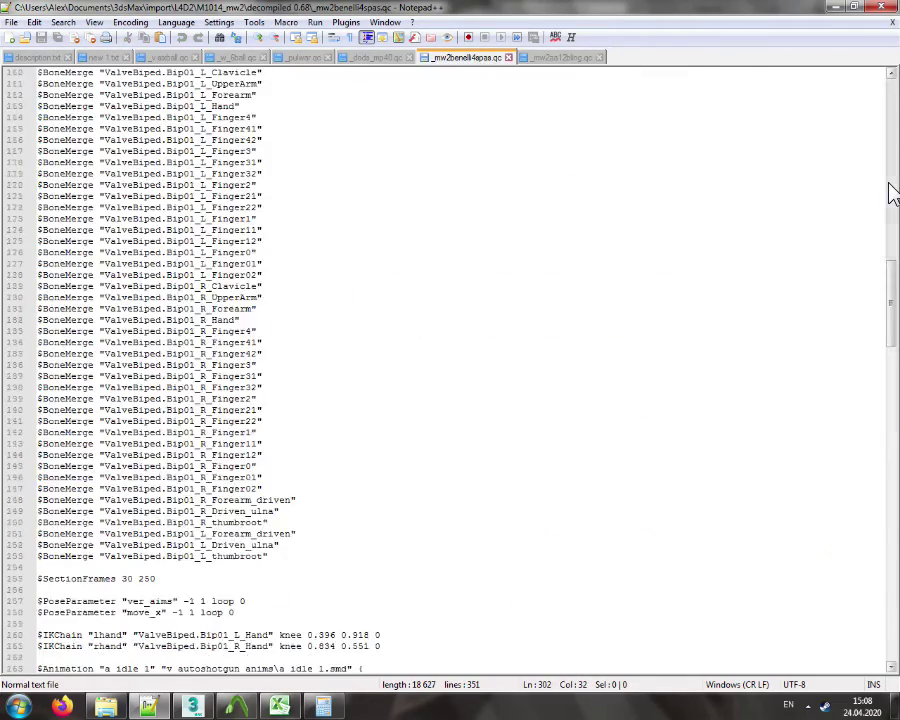
drag(893, 195, 890, 75)
double_click(175, 95)
key(ctrl+c)
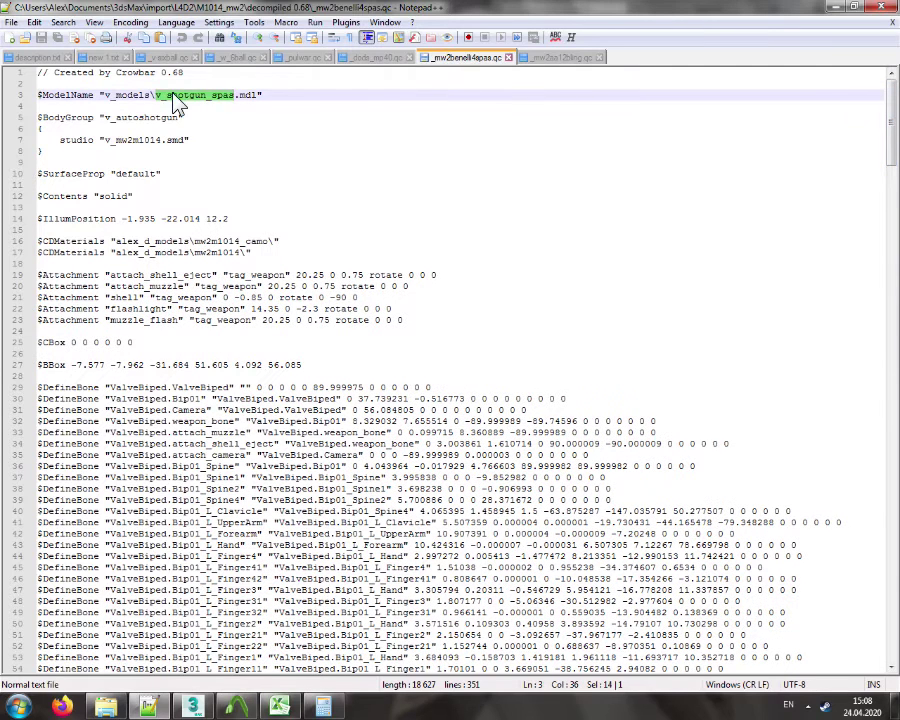
click(509, 57)
key(ctrl+v)
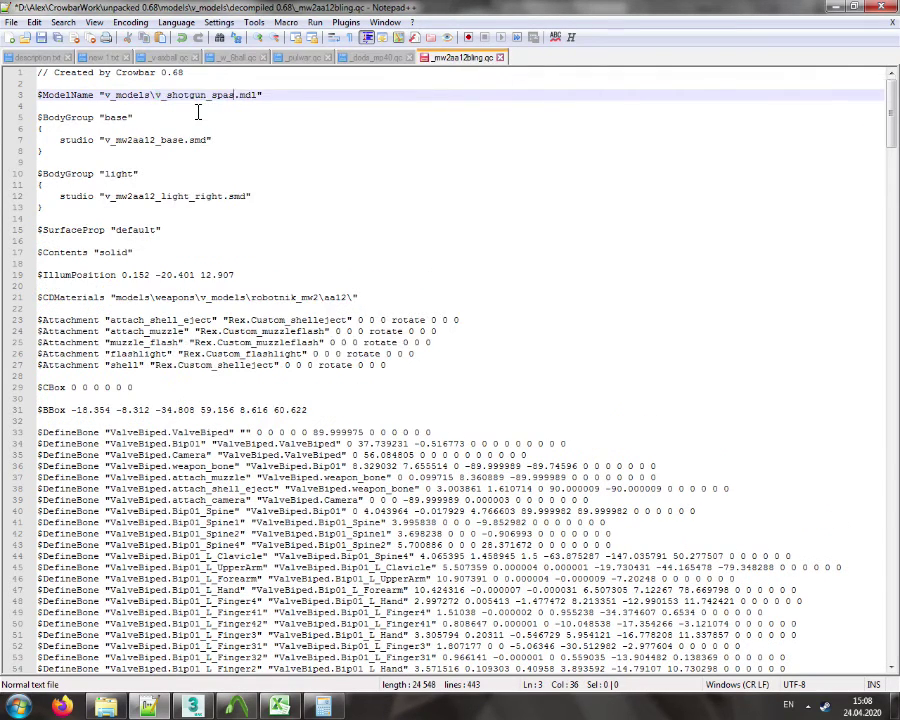
key(ctrl+s)
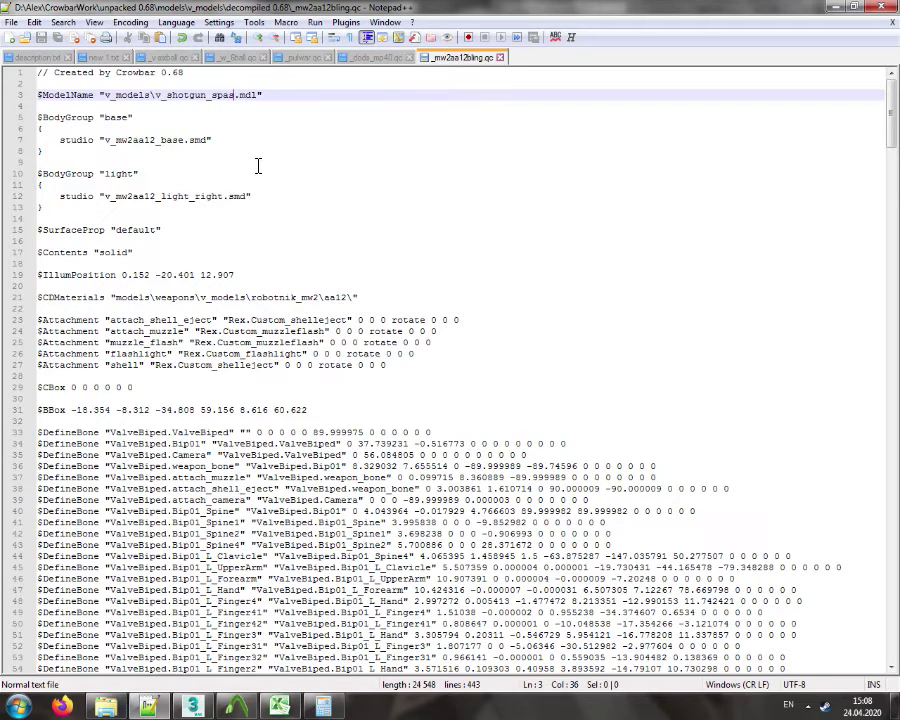
Set the $CDMaterials path in _mw2aa12bling.qc to alex_d_models\mw2aa12\
click(117, 299)
text(alex_d_)
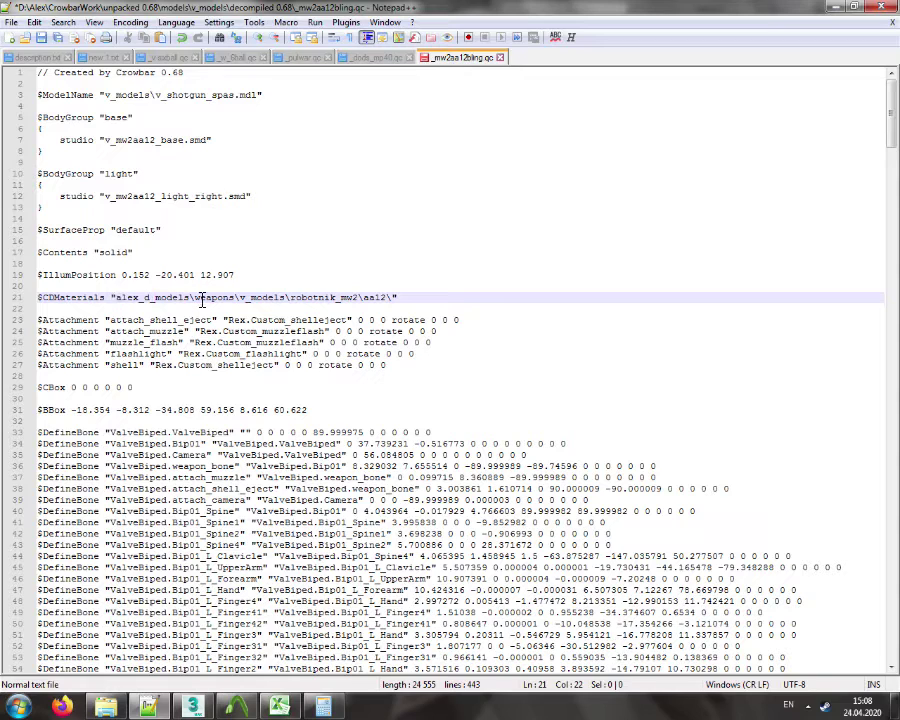
drag(194, 297, 363, 297)
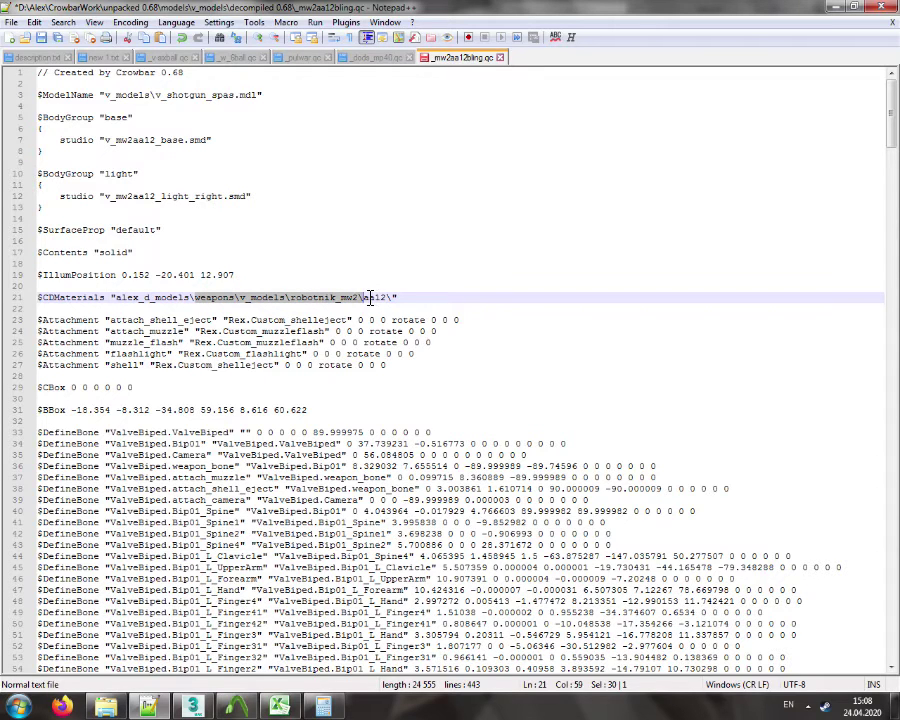
text(mw2)
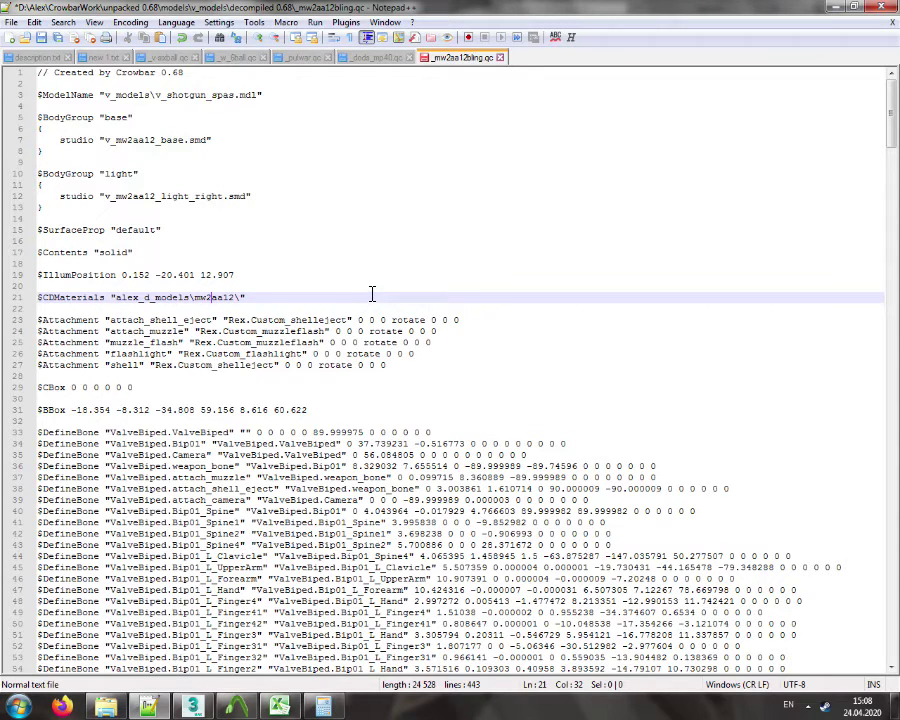
drag(152, 320, 175, 368)
click(145, 320)
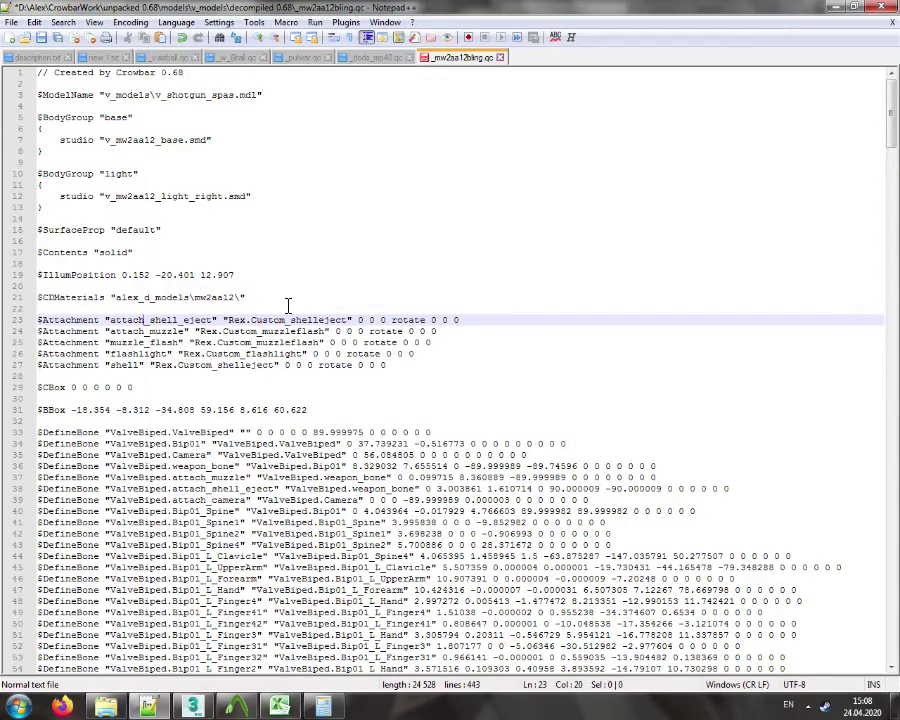
drag(896, 146, 895, 80)
Switch to Crowbar, close the calculator and compile _mw2aa12bling.qc for Left 4 Dead 2
click(833, 7)
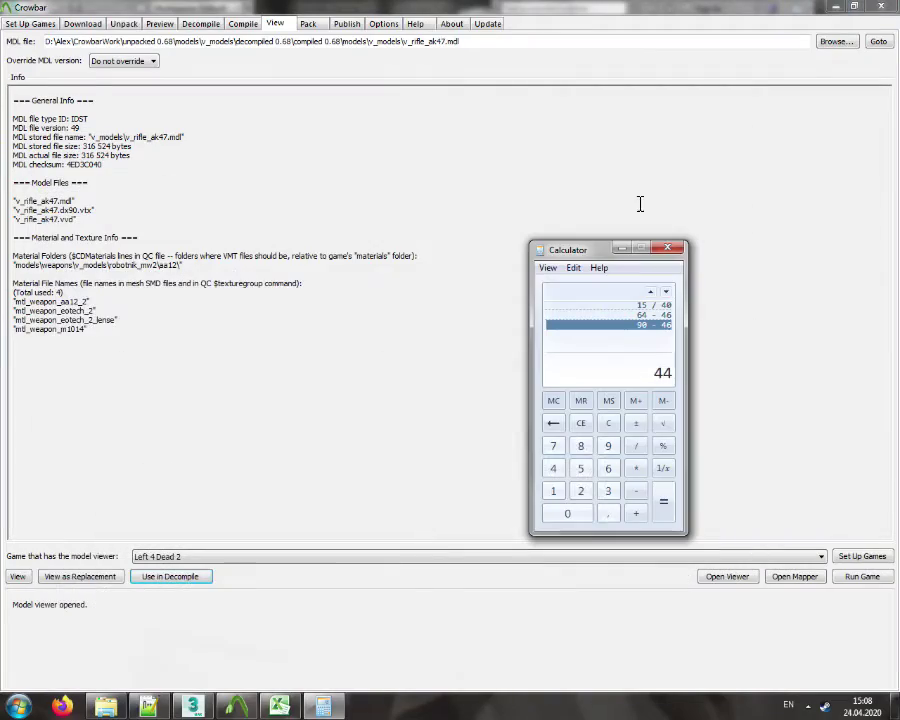
click(671, 249)
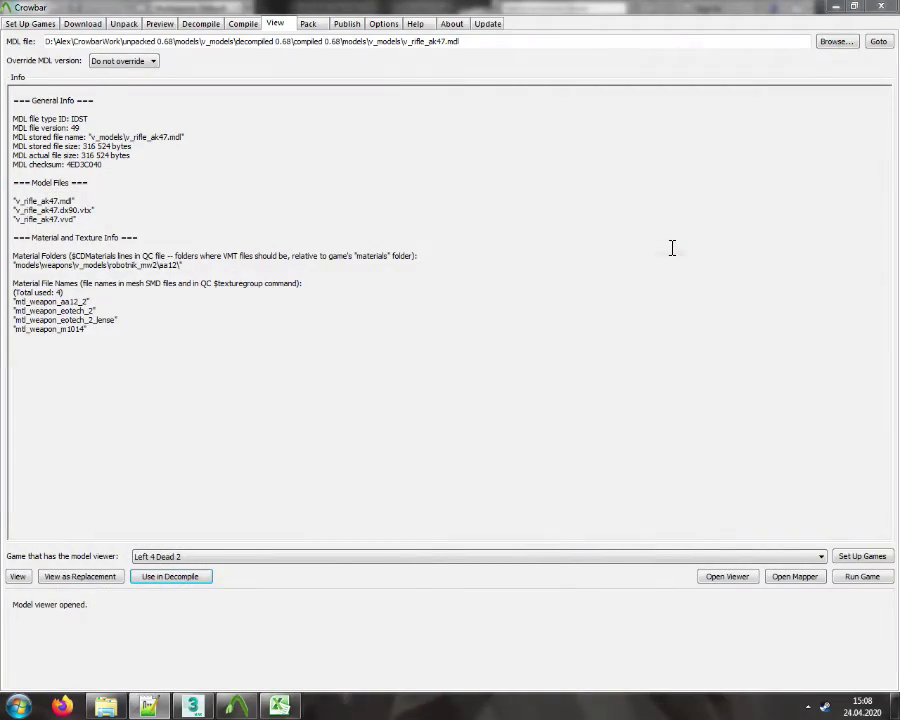
click(245, 23)
click(70, 260)
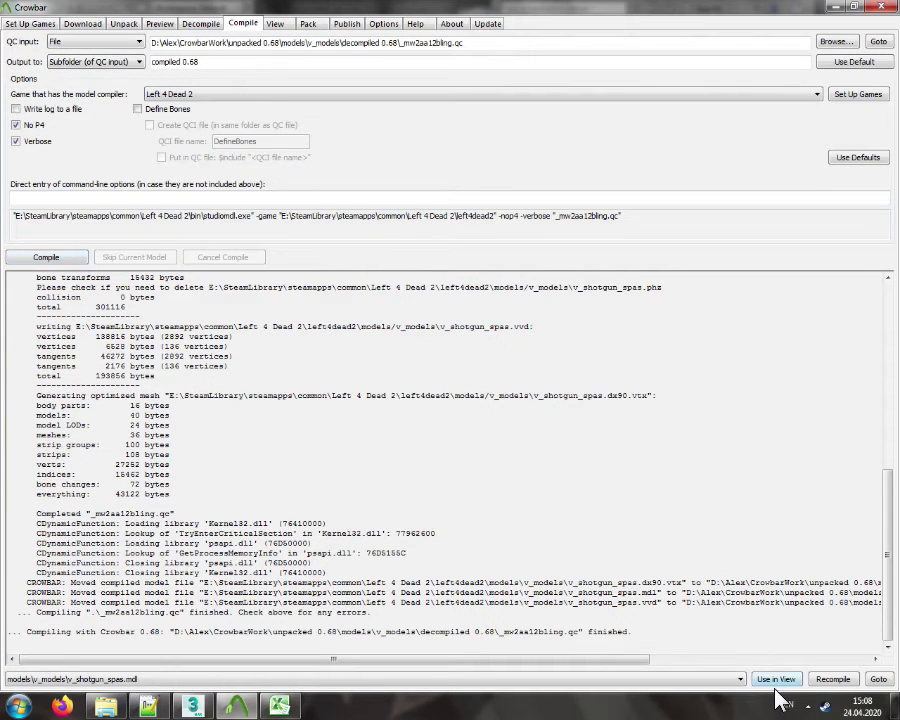
View the compiled v_shotgun_spas.mdl as a replacement in the model viewer and choose idle as its base sequence
click(769, 679)
click(102, 577)
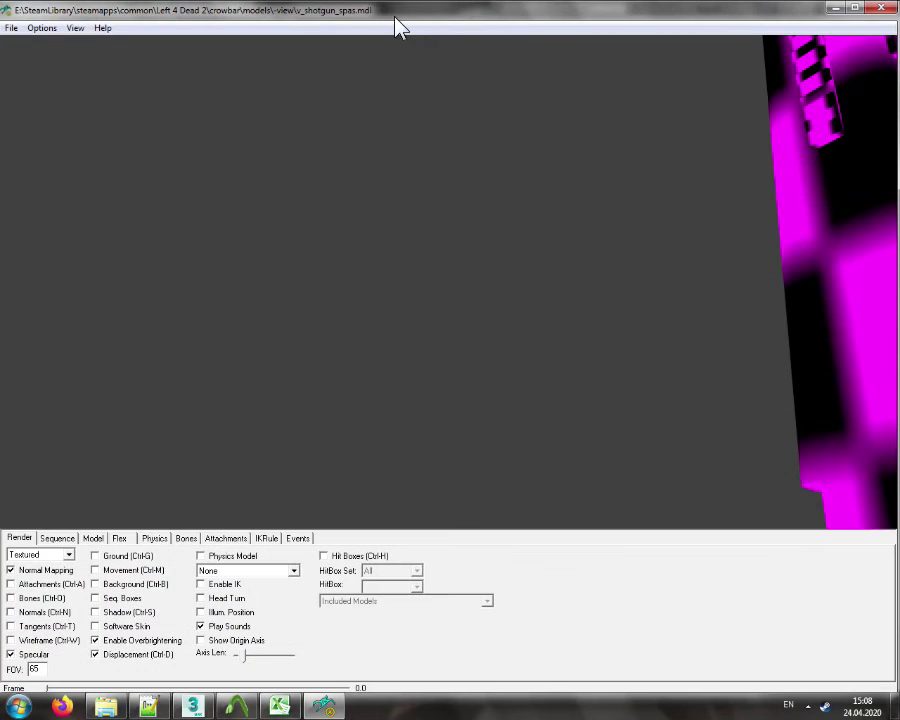
drag(396, 18, 388, 12)
click(57, 532)
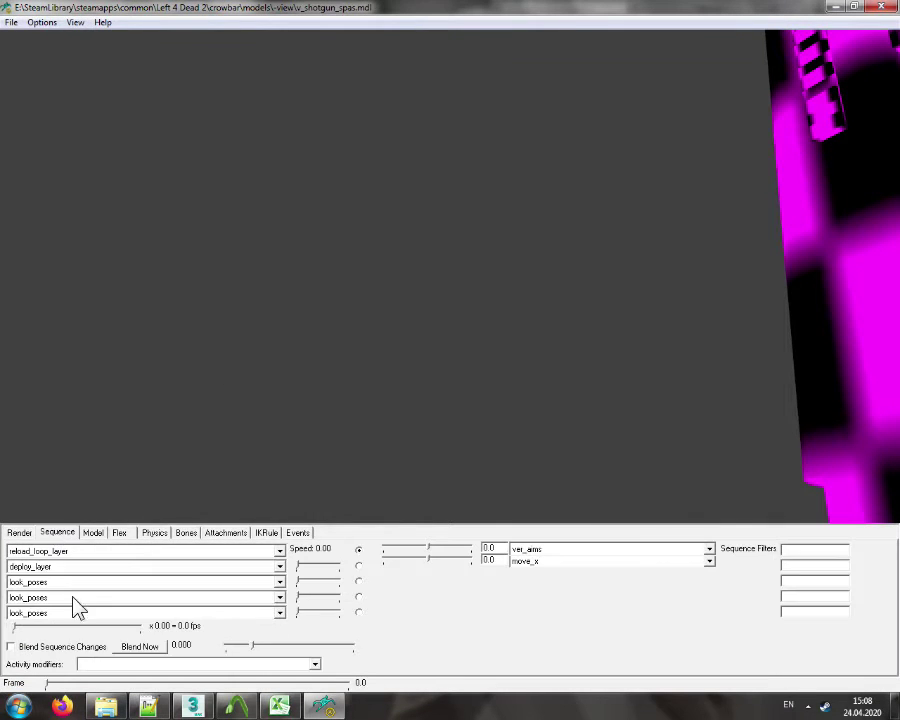
click(36, 552)
click(33, 582)
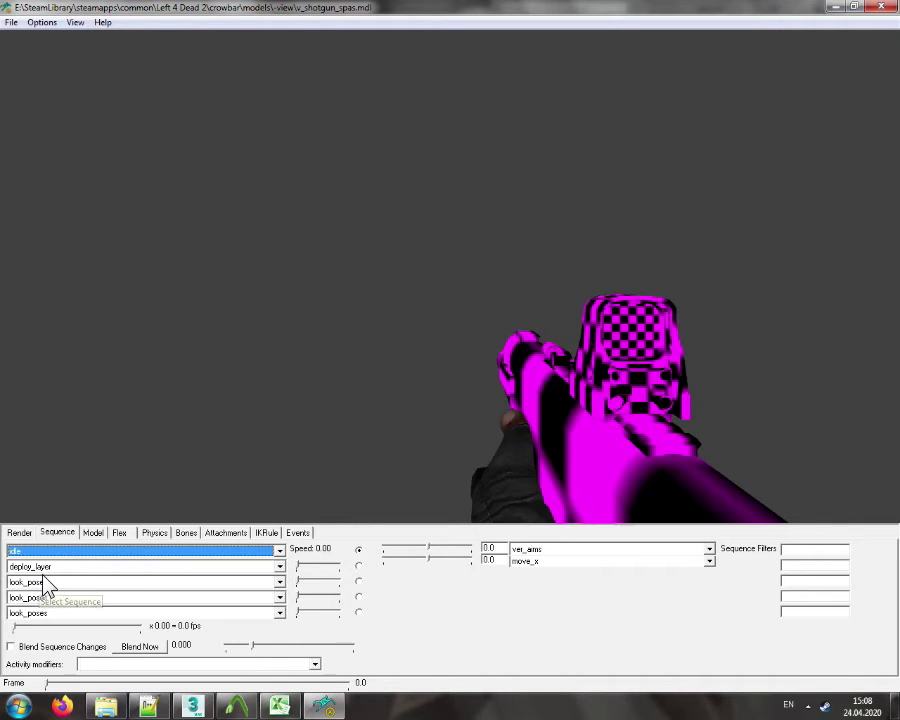
Play reload_layer over idle at full weight and speed 1.00, with the field of view set to 90
click(50, 567)
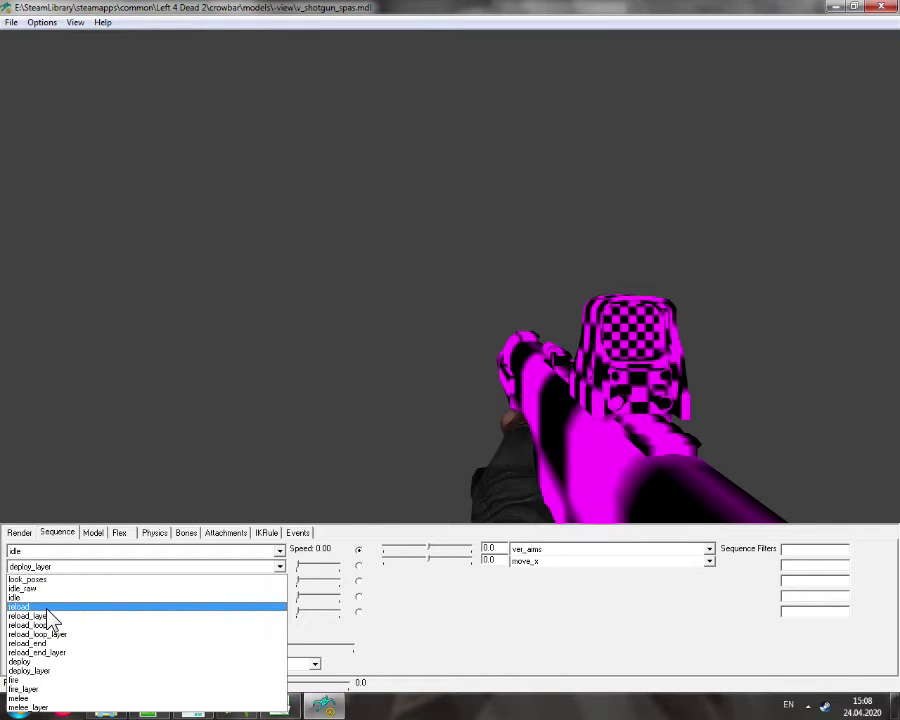
click(40, 616)
click(16, 630)
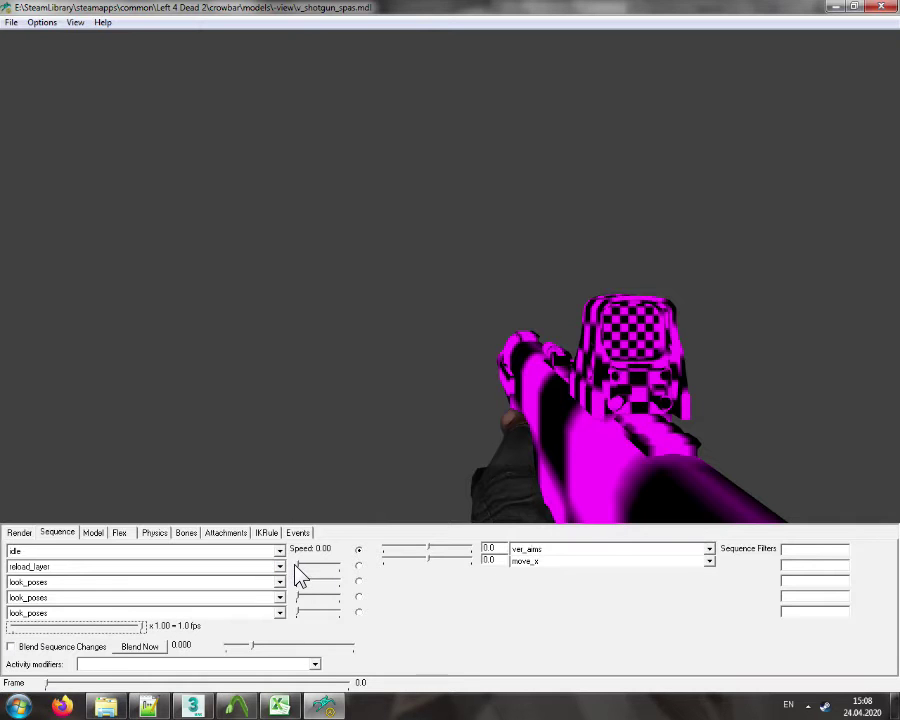
drag(296, 565, 538, 526)
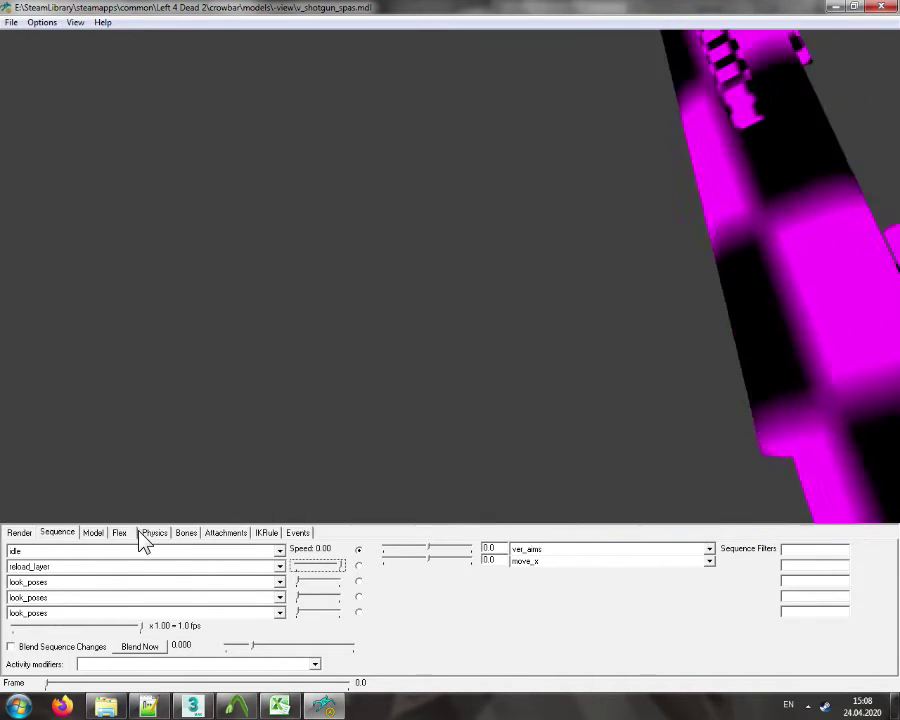
click(28, 532)
double_click(40, 662)
text(90)
click(70, 534)
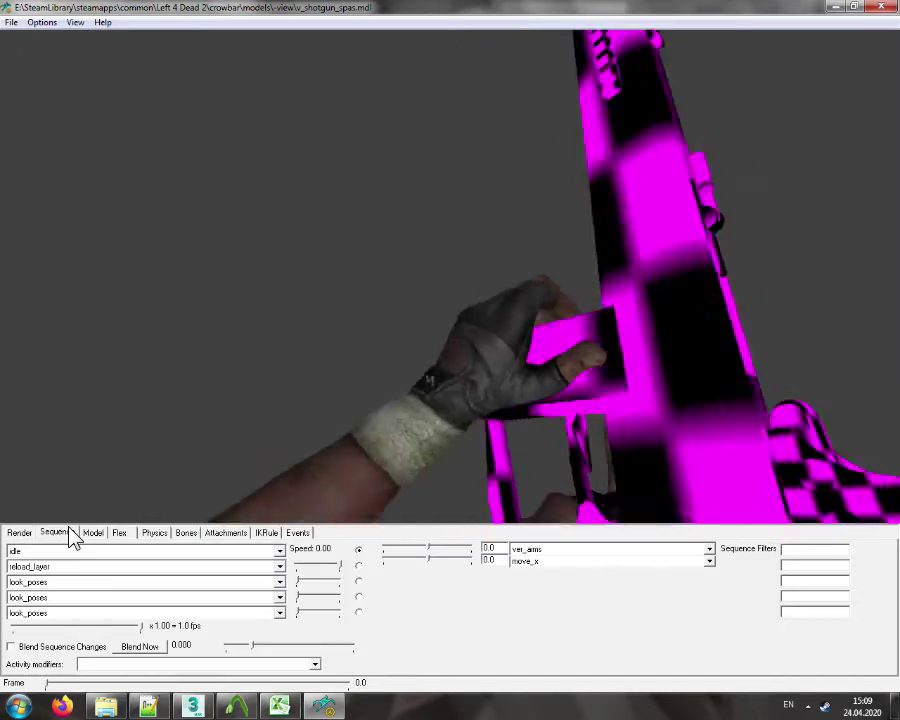
Preview reload_loop_layer and reload_end_layer over the idle sequence, ending on reload_loop_layer again
click(60, 567)
click(66, 633)
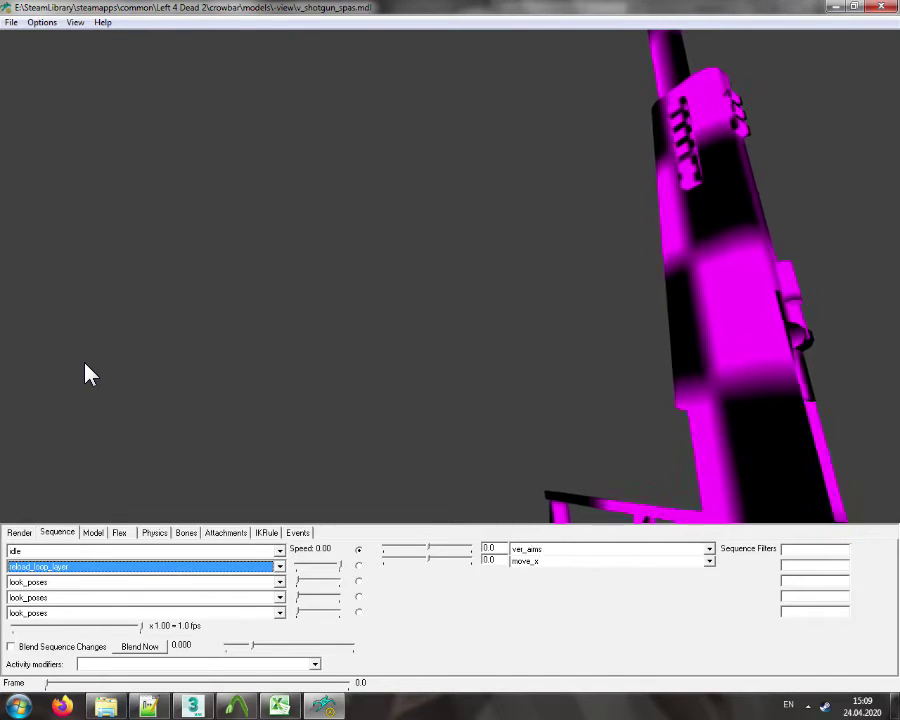
click(66, 569)
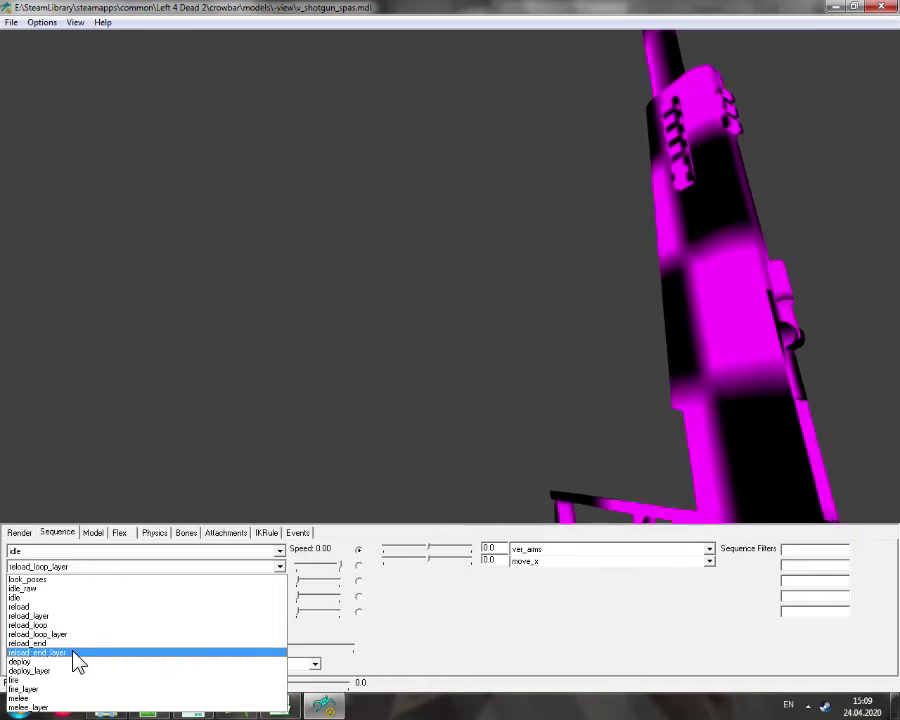
click(73, 652)
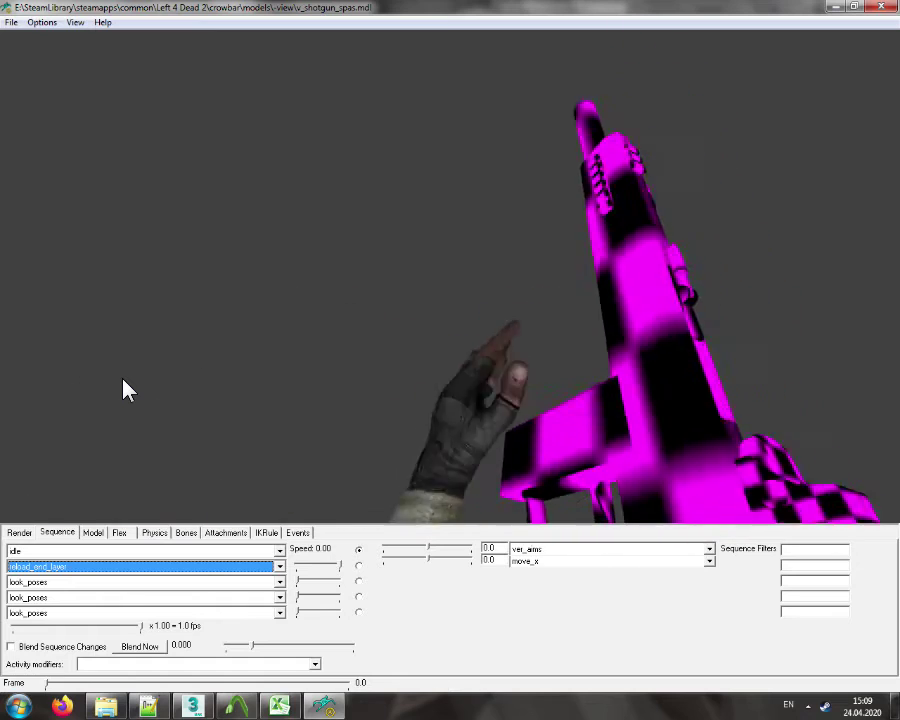
click(70, 566)
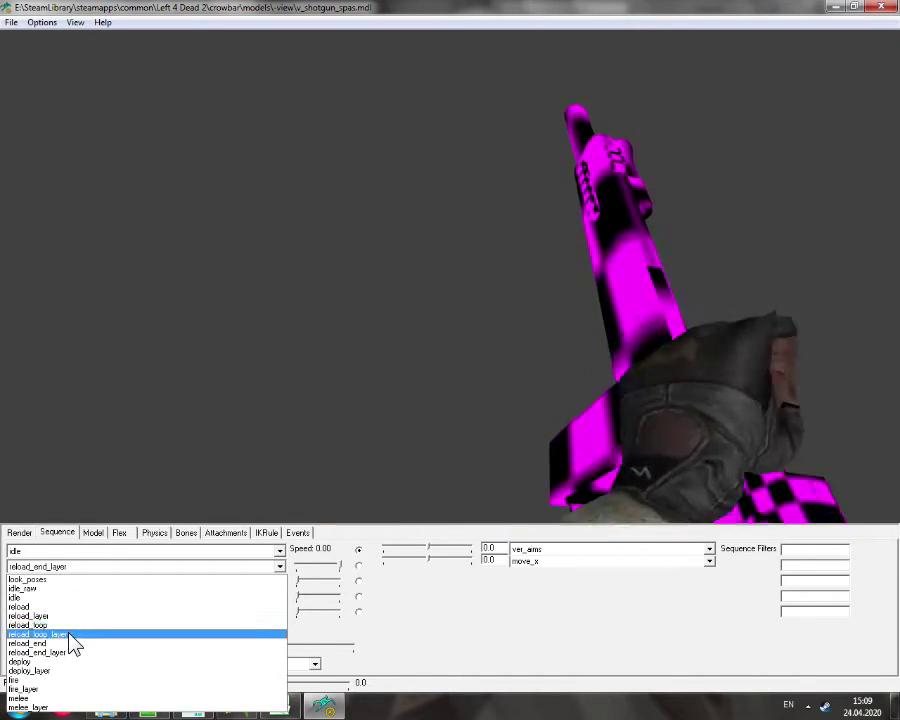
click(70, 635)
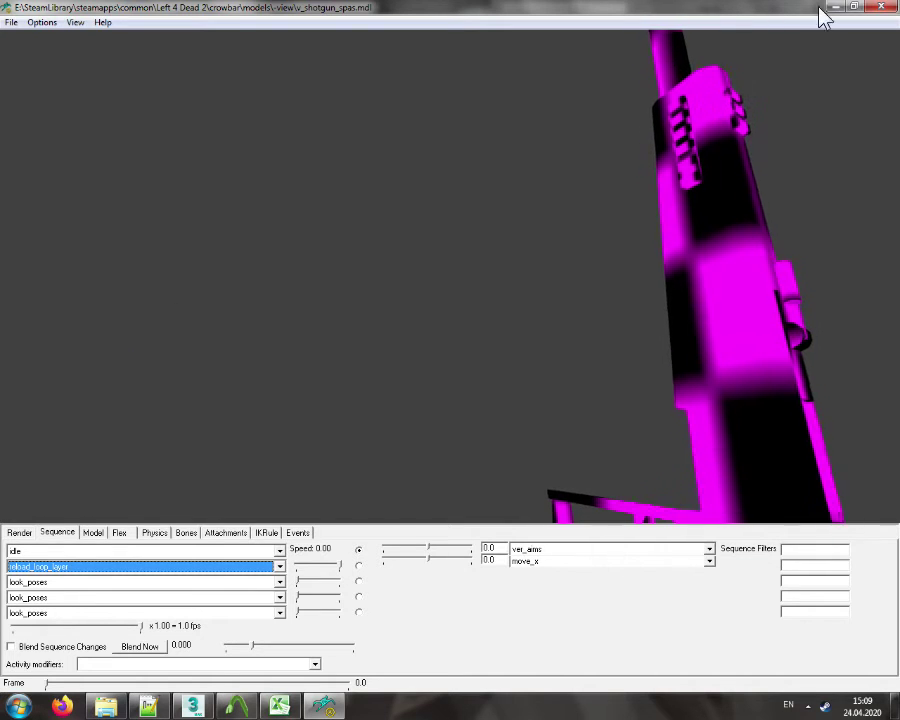
Close the model viewer and check the shotgun reload frame counts in the Excel sheet
click(881, 8)
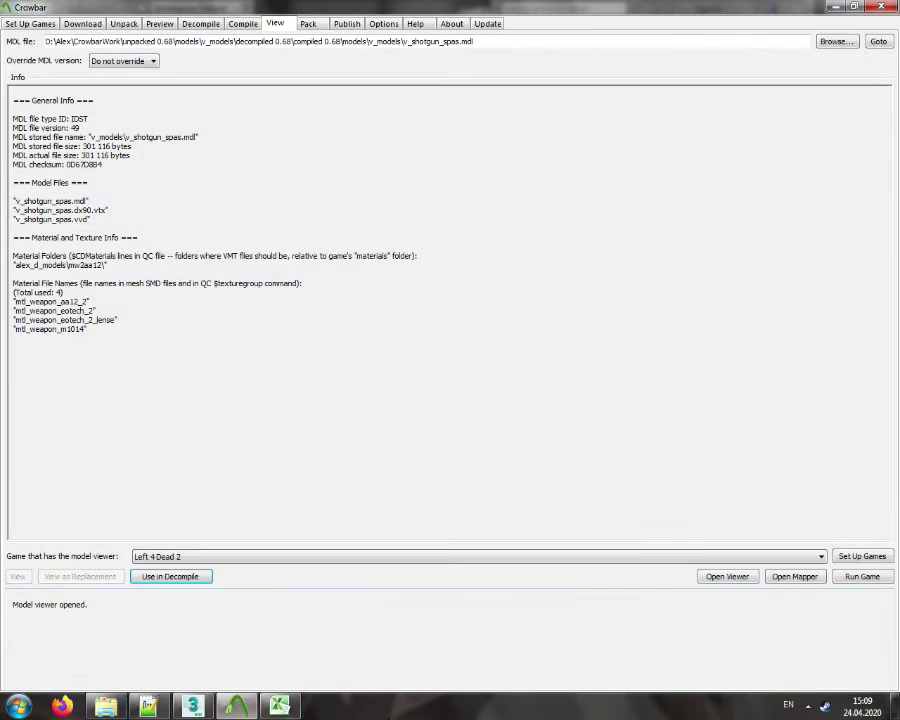
click(280, 706)
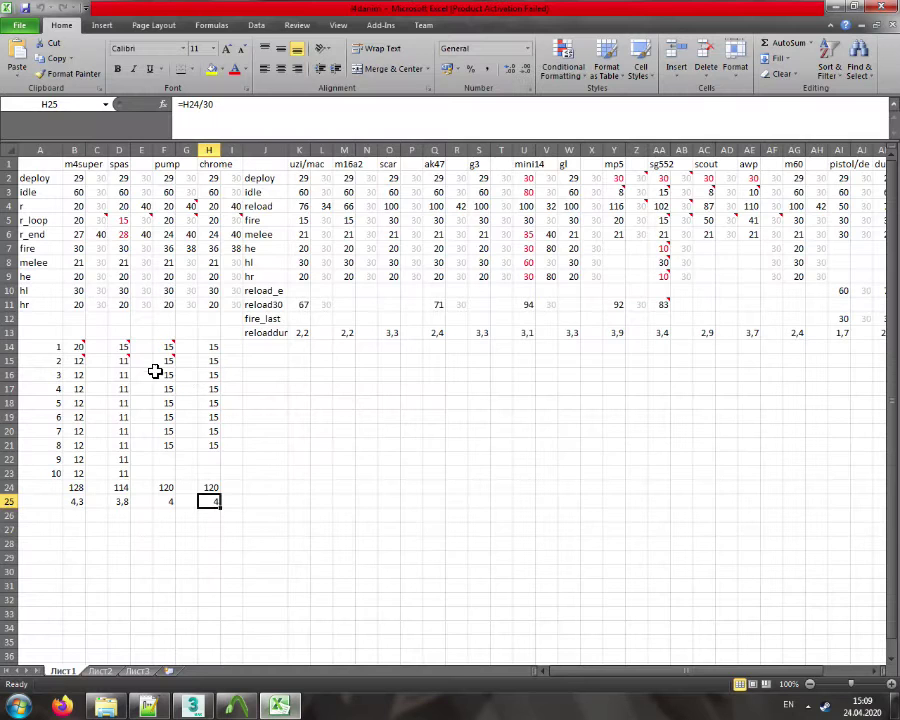
click(280, 706)
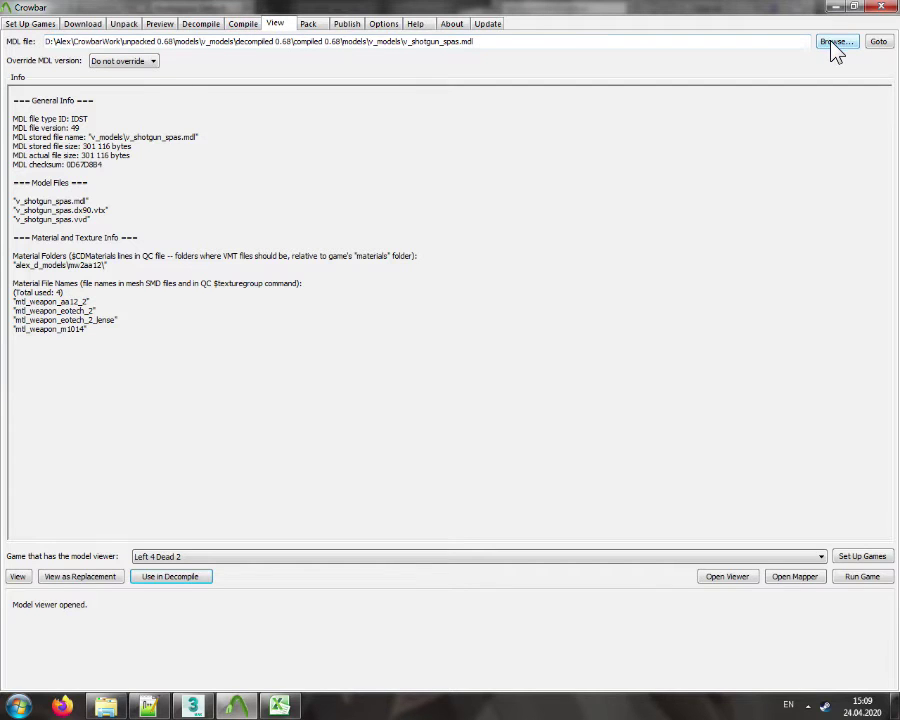
Open the folder holding the compiled v_shotgun_spas files and clear the other windows off the desktop
click(878, 42)
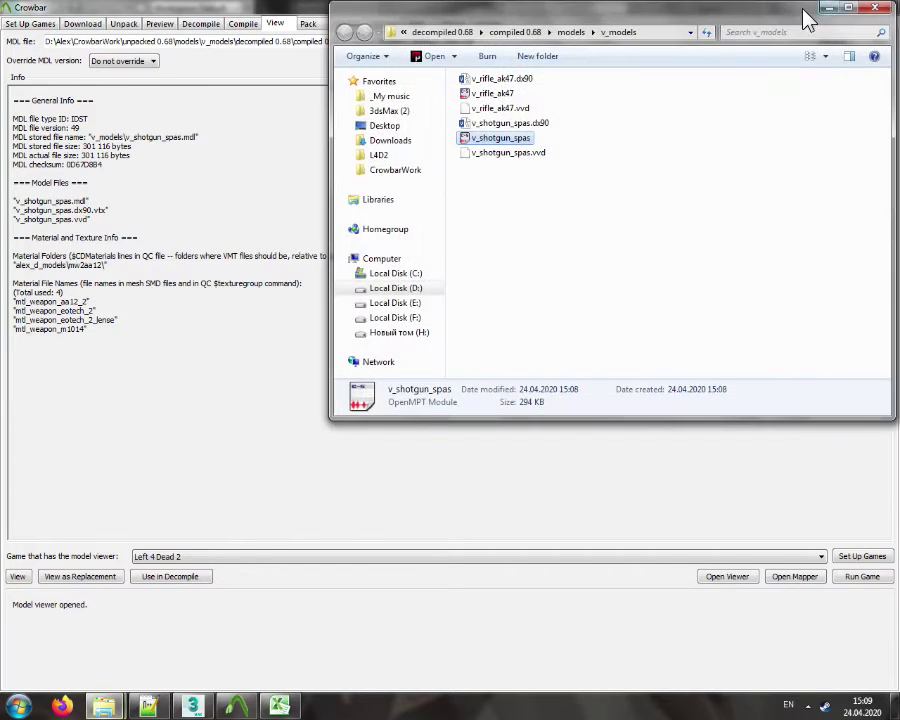
drag(800, 16, 662, 116)
click(400, 177)
drag(440, 157, 390, 192)
click(501, 187)
click(408, 208)
click(408, 222)
click(408, 236)
click(500, 200)
click(830, 8)
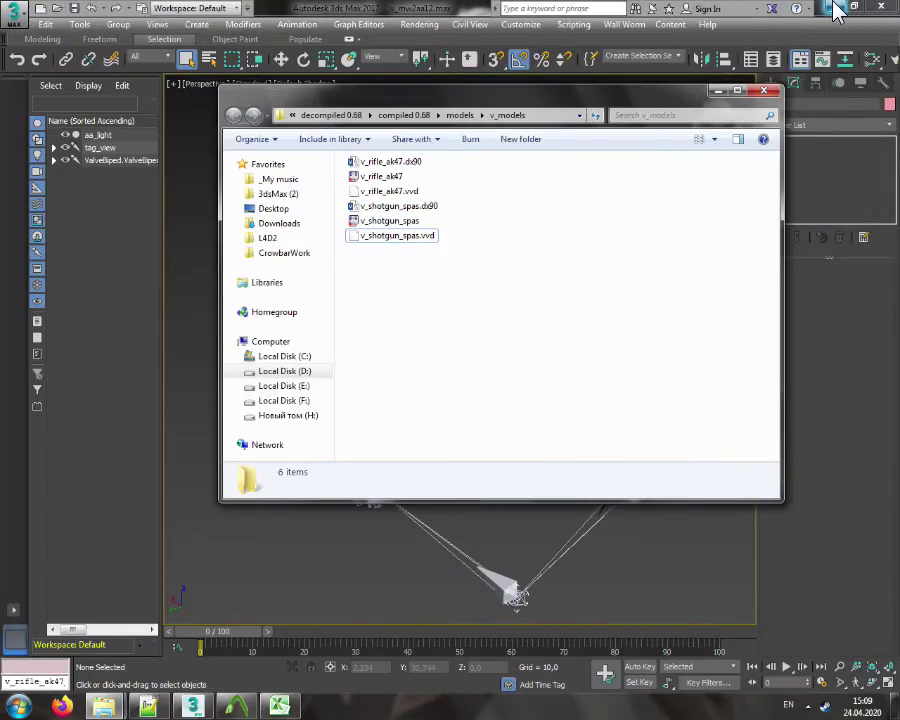
click(830, 7)
click(808, 405)
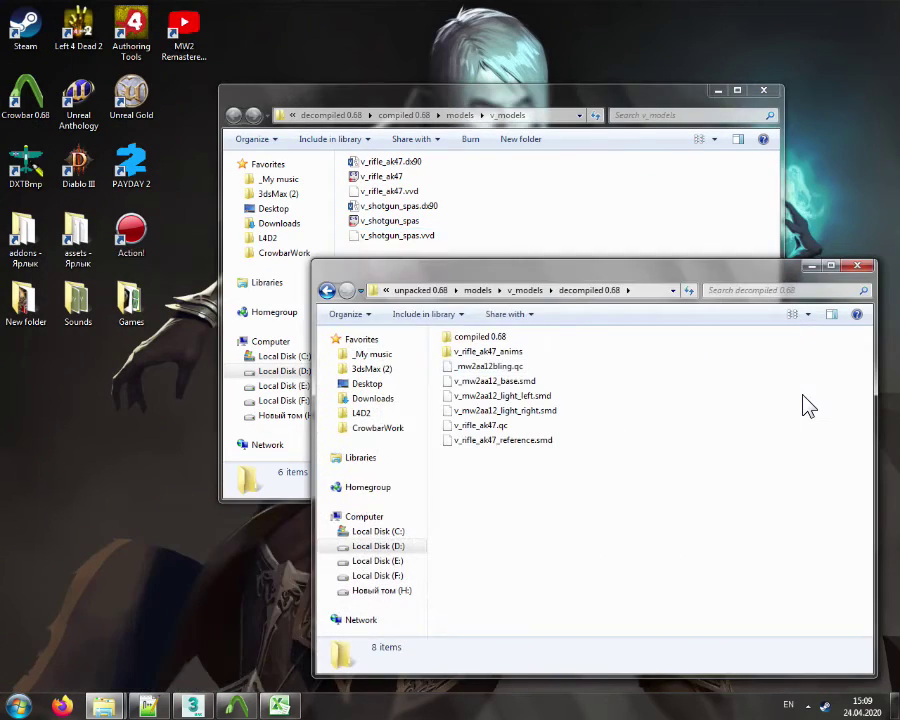
click(857, 265)
Copy the three compiled v_shotgun_spas files (dx90, mdl and vvd) from the v_models folder
drag(434, 250, 393, 210)
right_click(393, 210)
click(424, 347)
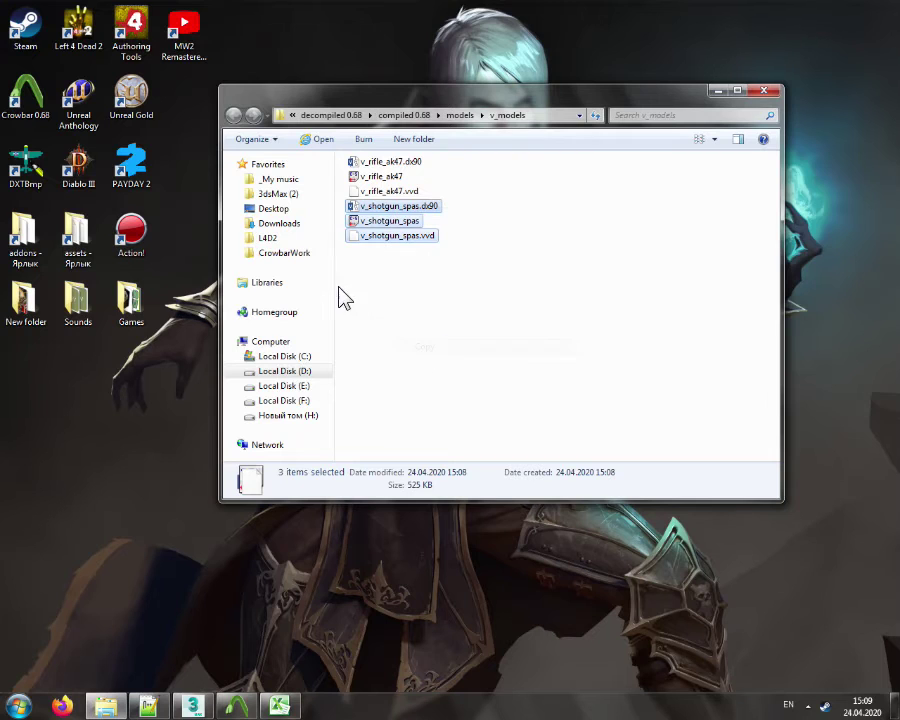
Go to the Compiles - firearms folder in L4D2 and duplicate the gun_spas_mw2m1014 folder in place
click(267, 238)
double_click(410, 295)
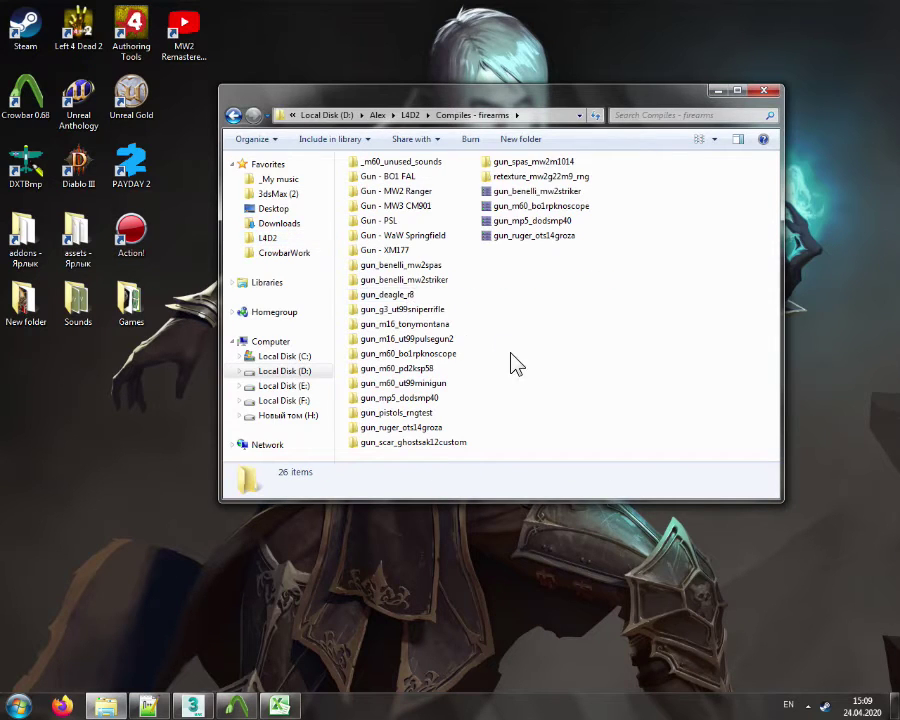
click(433, 266)
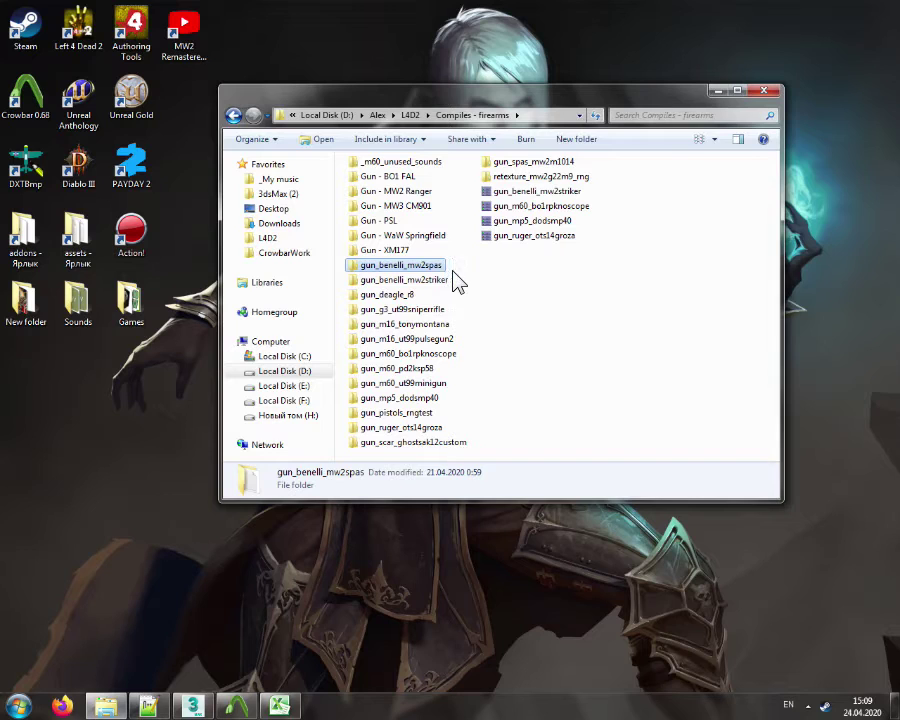
click(522, 162)
drag(525, 168, 640, 207)
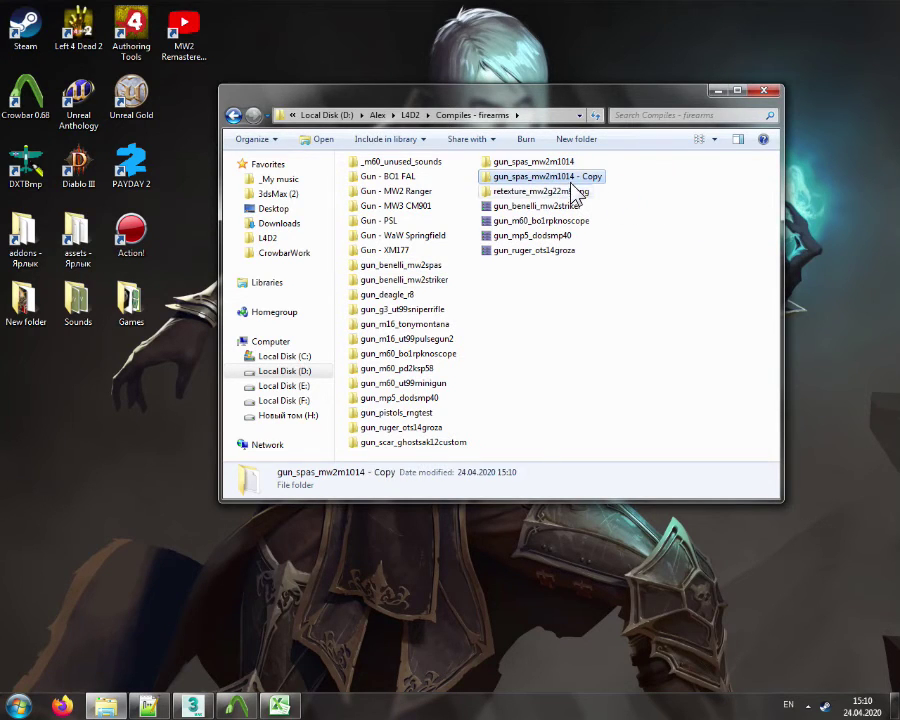
Rename the copied gun_spas_mw2m1014 folder as gun_spas_mw2aa12
click(540, 178)
drag(546, 177, 697, 195)
text(aa1)
click(679, 217)
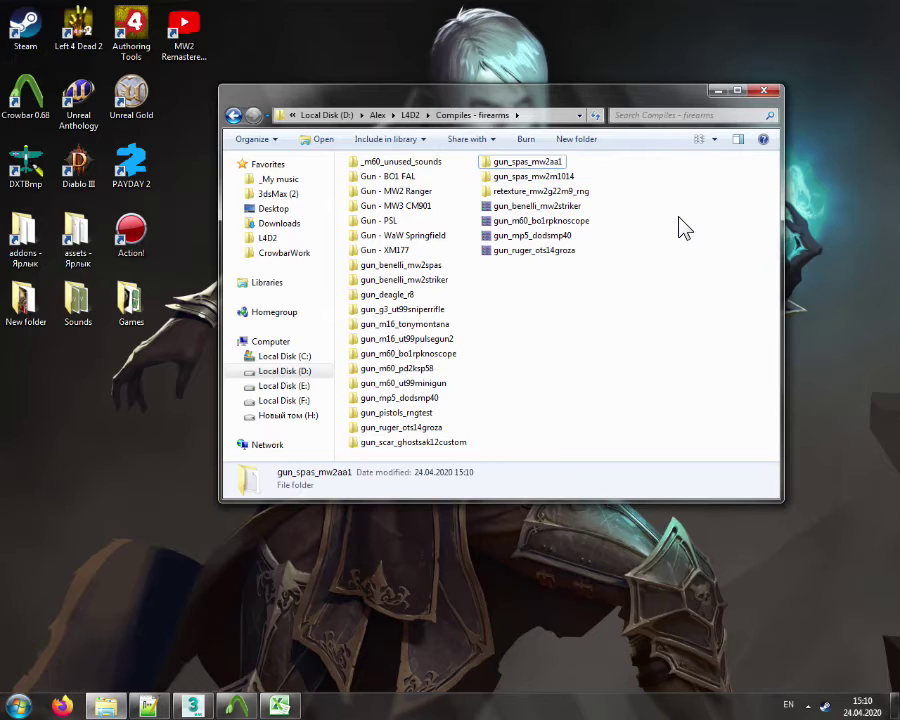
click(561, 165)
click(560, 163)
text(2)
key(Return)
Replace M1014 with AA-12 in the addonTitle of the new folder's addoninfo file, then save and close it
double_click(548, 163)
double_click(382, 192)
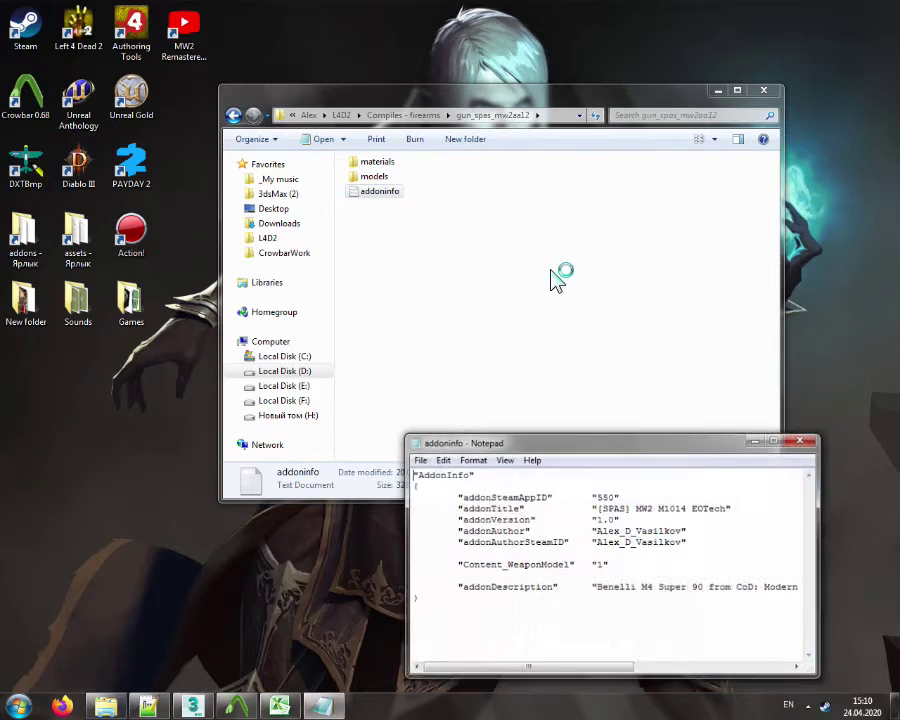
double_click(668, 510)
text(AA)
key(BackSpace)
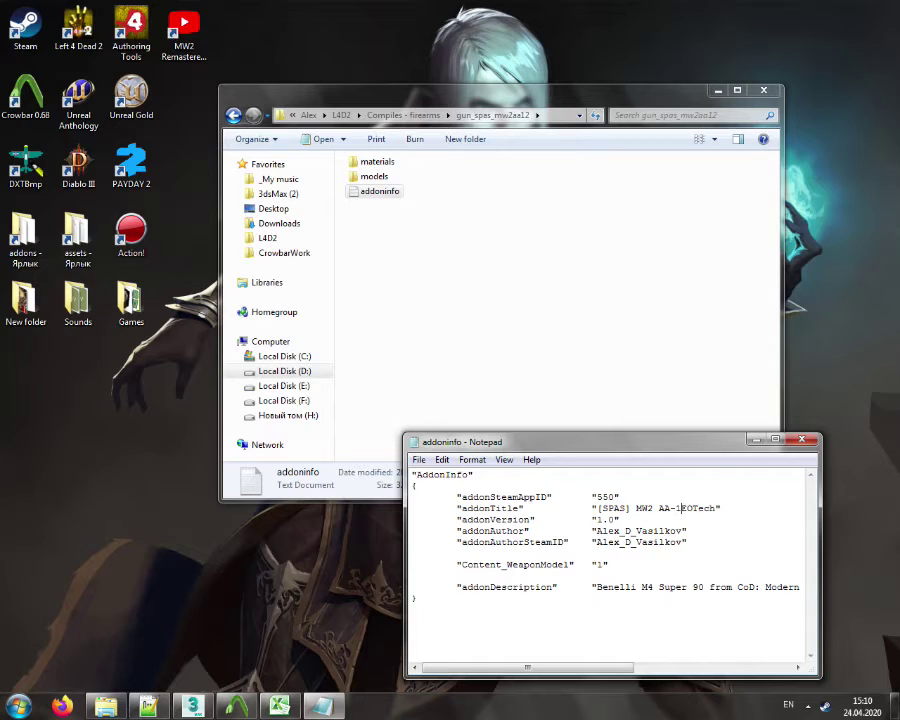
click(802, 439)
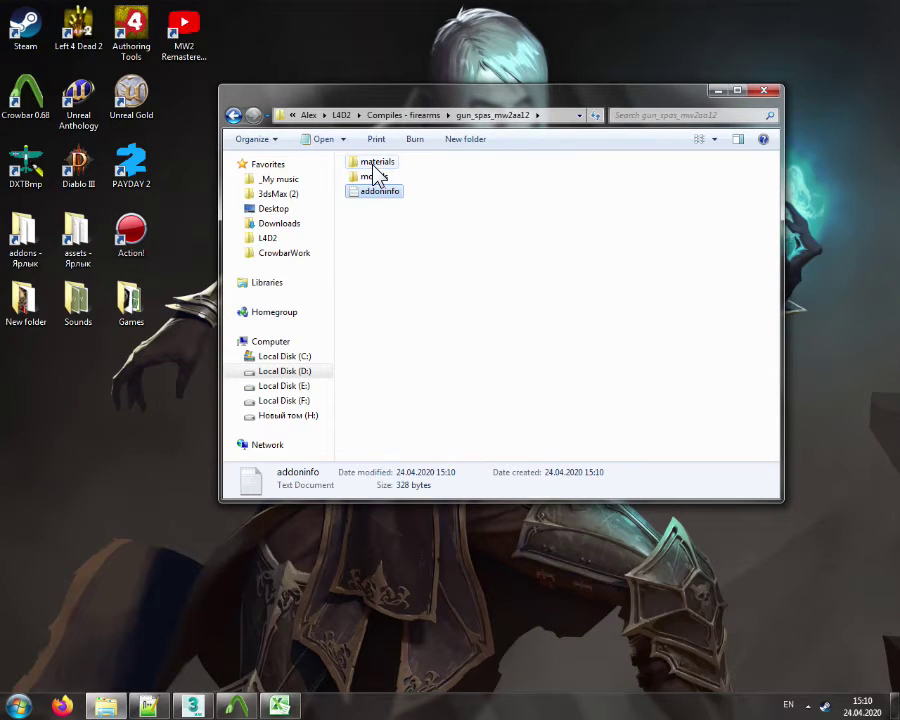
Replace the old v_shotgun_spas files in the new addon's models\v_models folder with the three copied compiled files
double_click(377, 177)
double_click(376, 176)
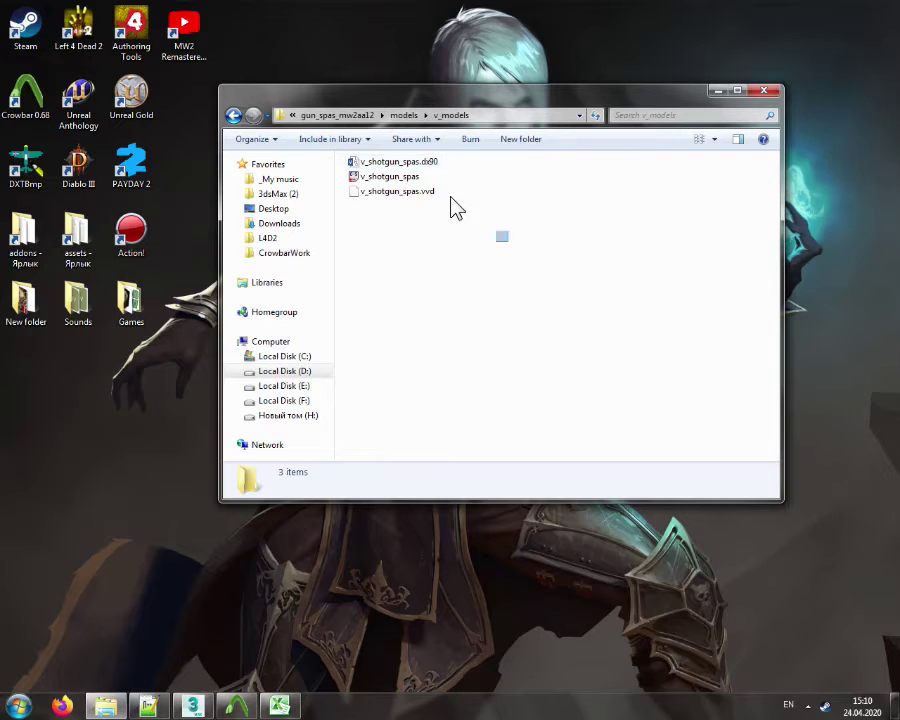
drag(397, 165, 380, 158)
key(Delete)
key(Return)
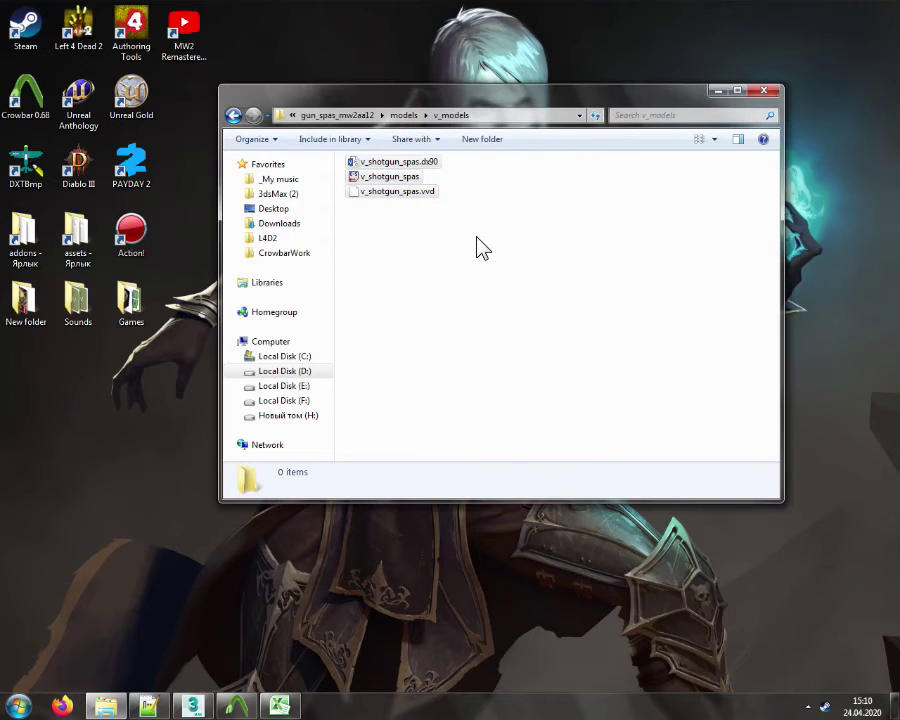
right_click(450, 233)
click(496, 318)
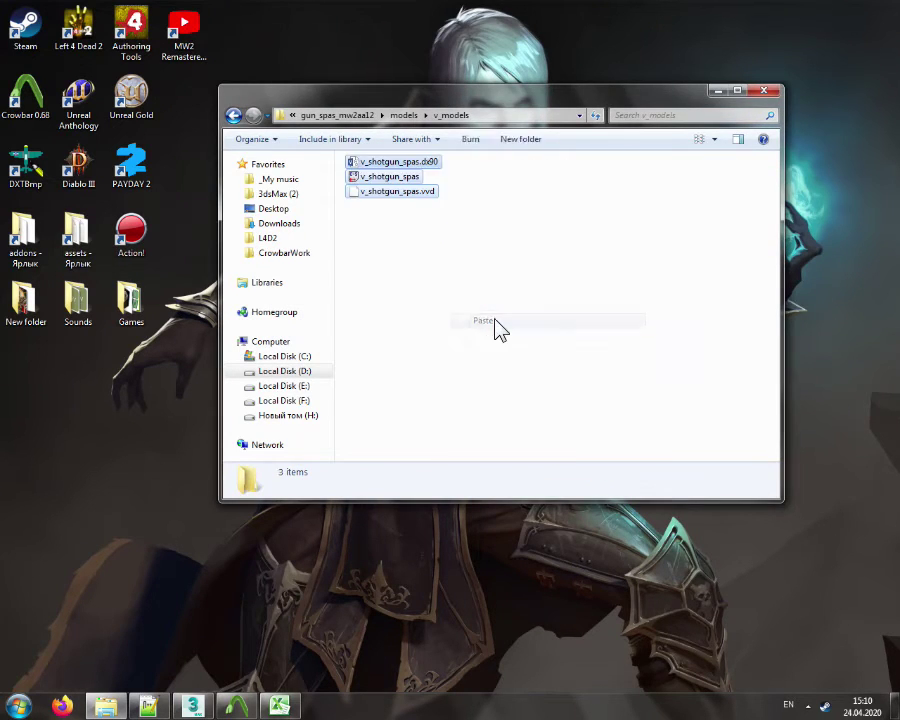
click(418, 211)
Return to the Compiles - firearms folder and pack gun_spas_mw2aa12 into a VPK with Crowbar
click(349, 118)
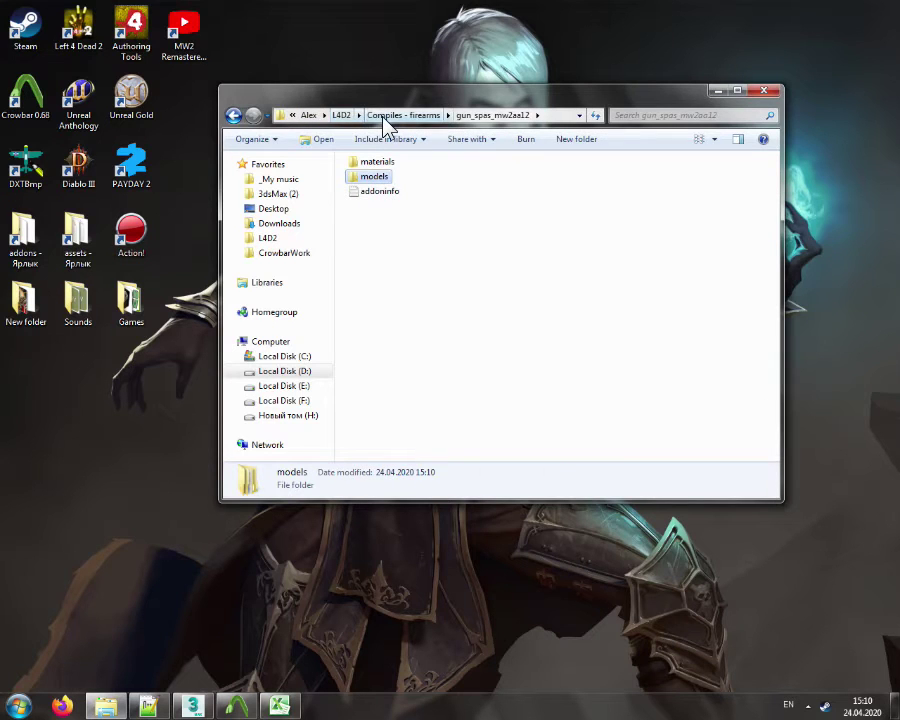
click(412, 117)
click(506, 410)
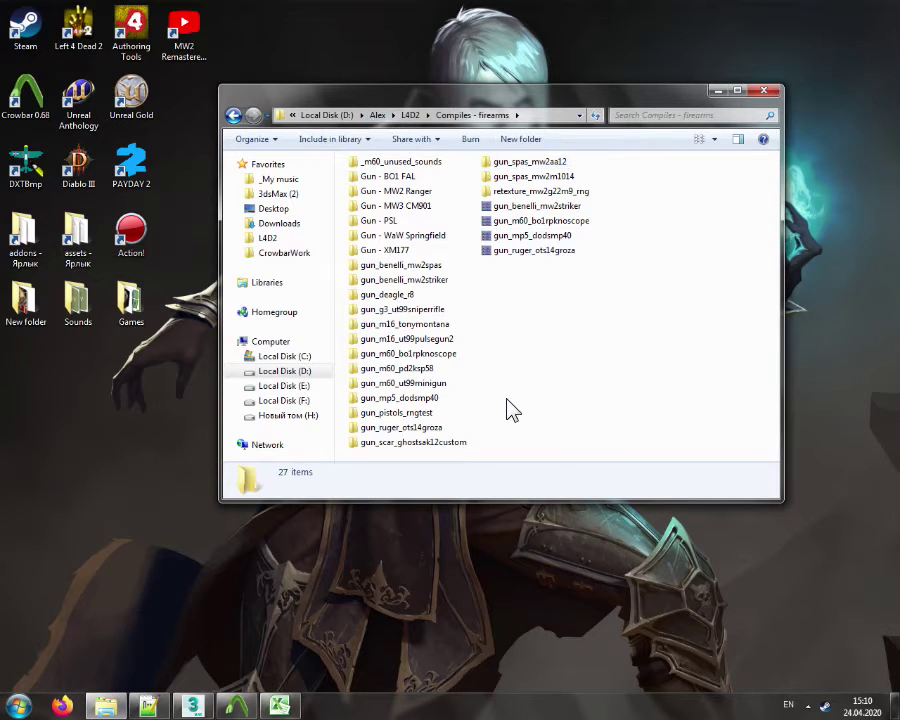
click(236, 706)
click(308, 23)
click(834, 41)
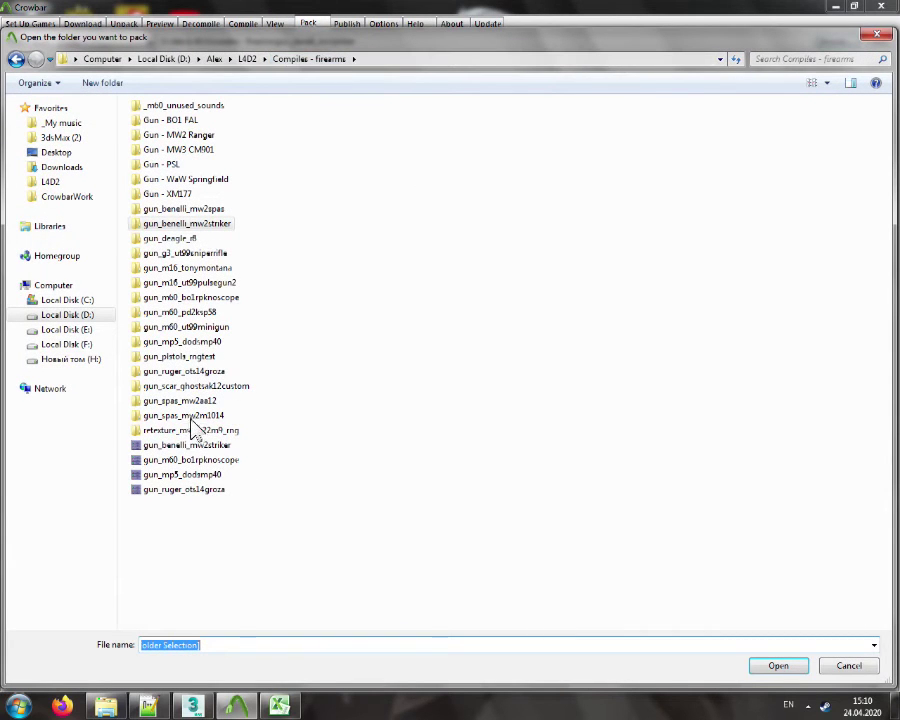
double_click(187, 403)
click(778, 665)
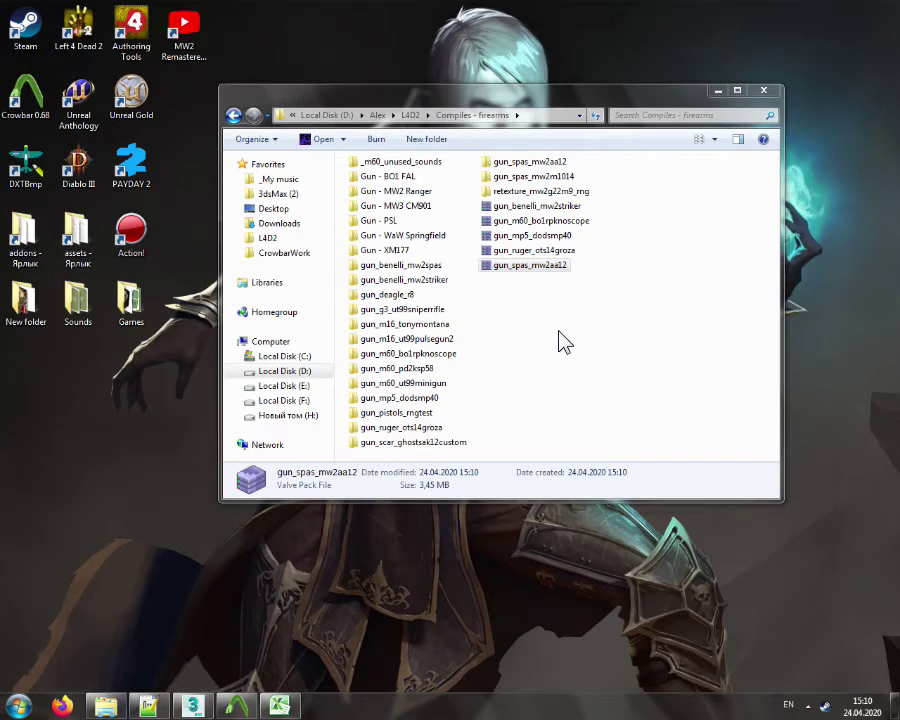
Launch Left 4 Dead 2 and load the tumtara test map through the developer console
click(565, 342)
double_click(71, 52)
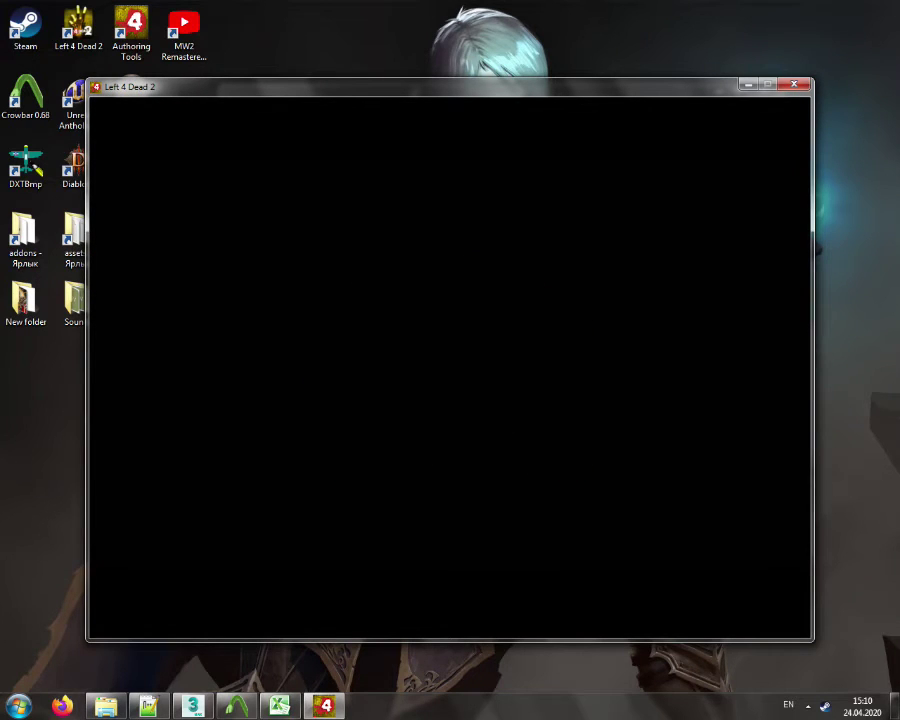
key(Escape)
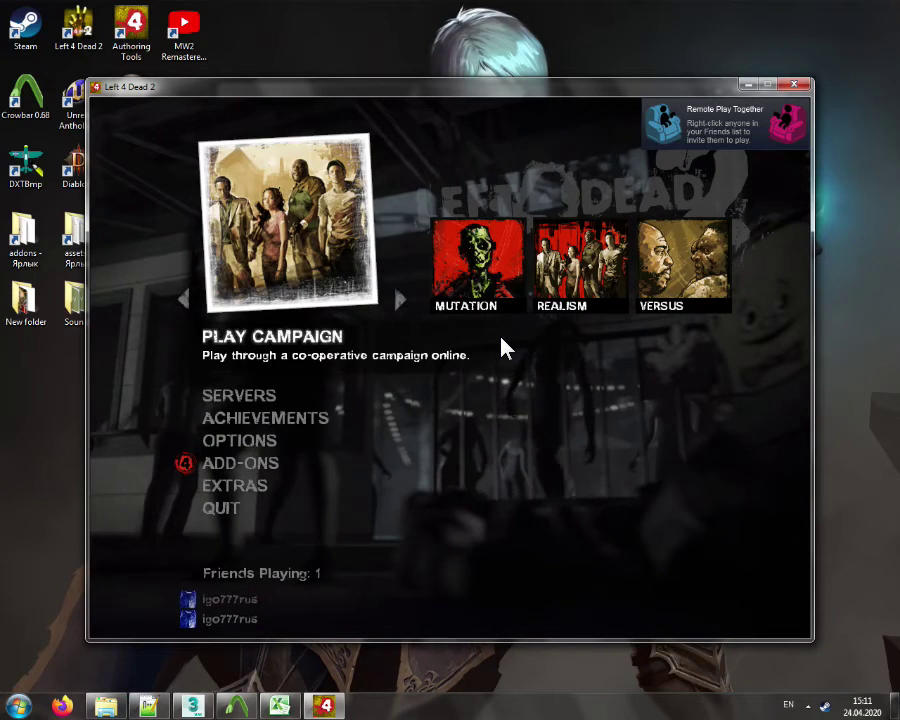
key(grave)
text(map)
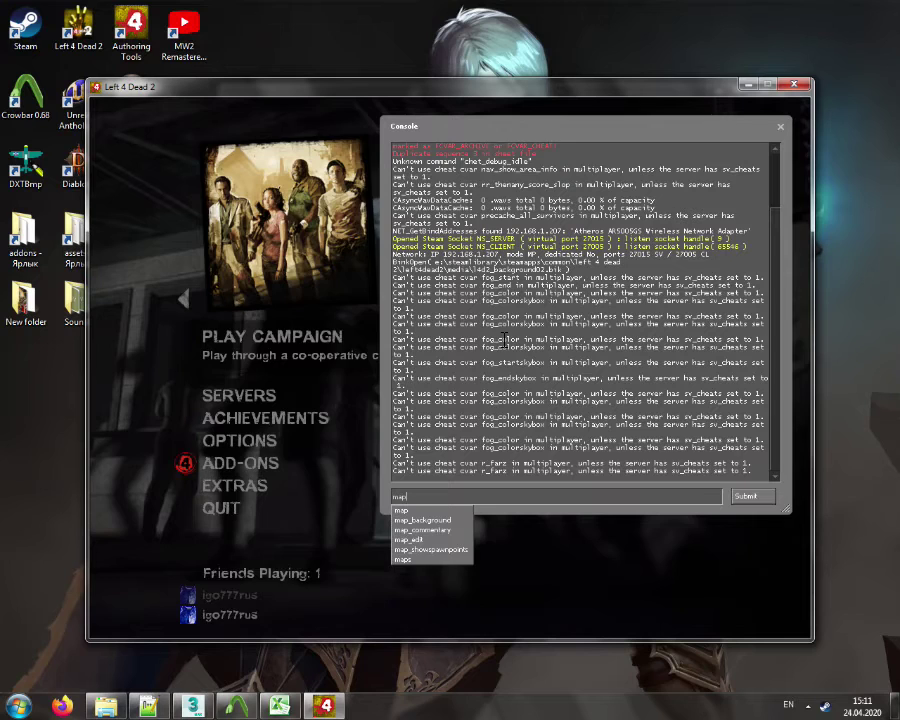
text( tum)
key(Return)
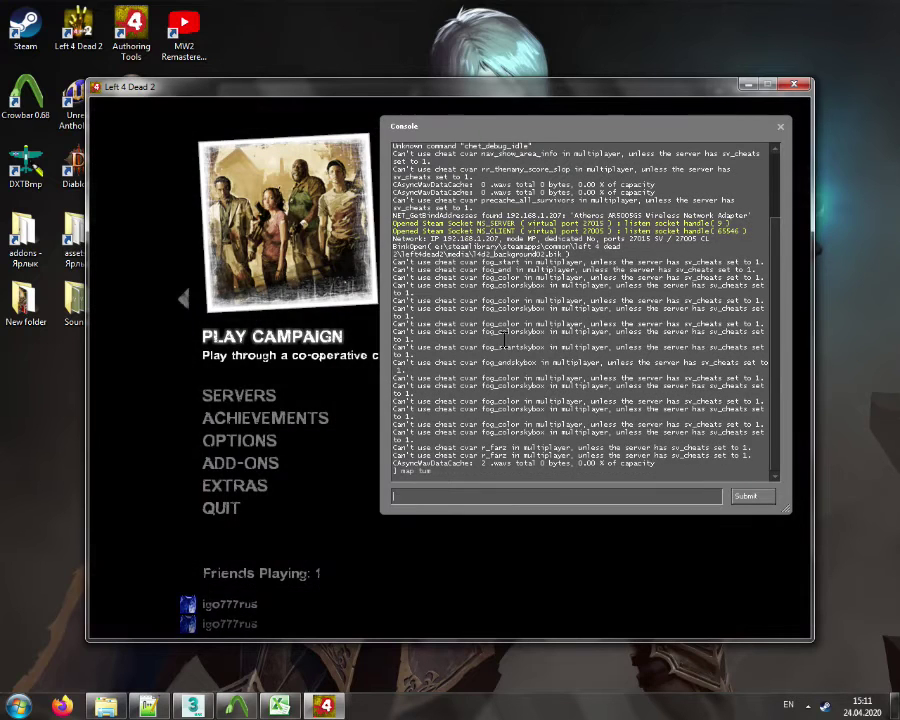
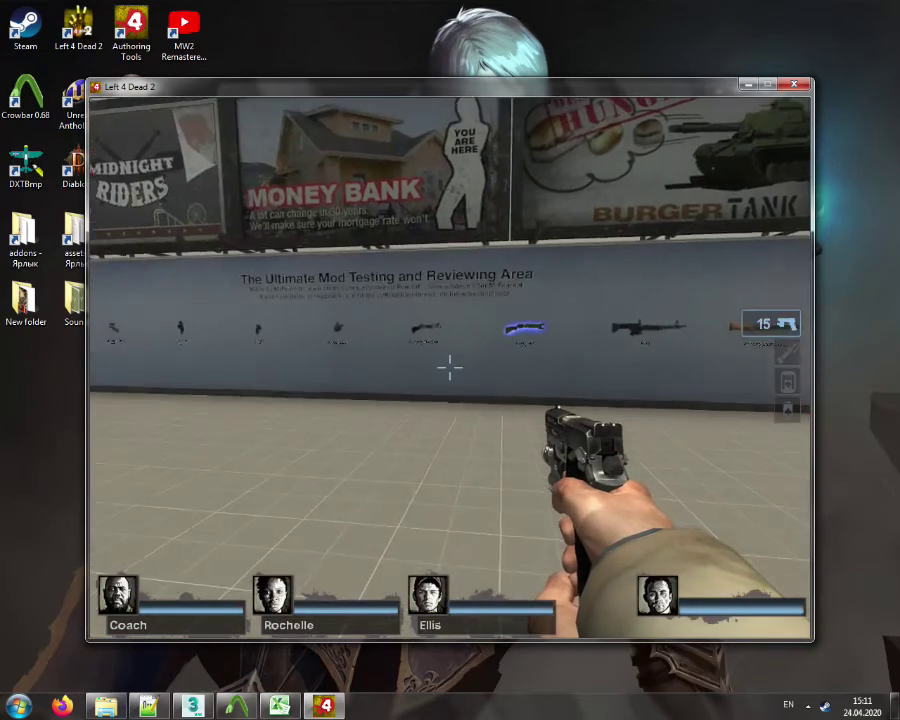
Walk to the weapon wall and pick up the shotgun from the SPAS-12 slot
key(w)
key(a)
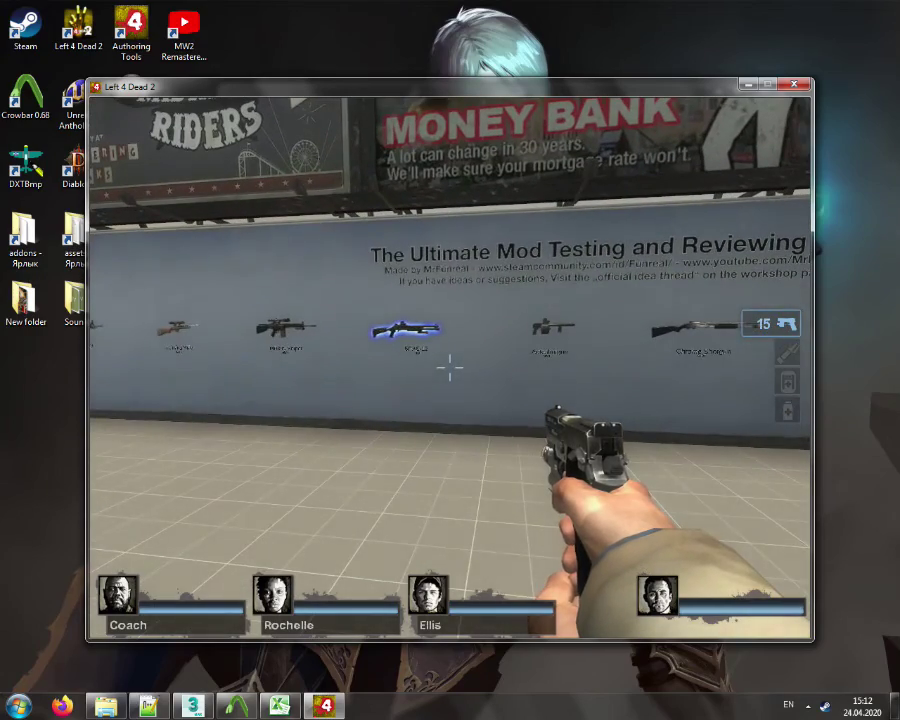
key(w)
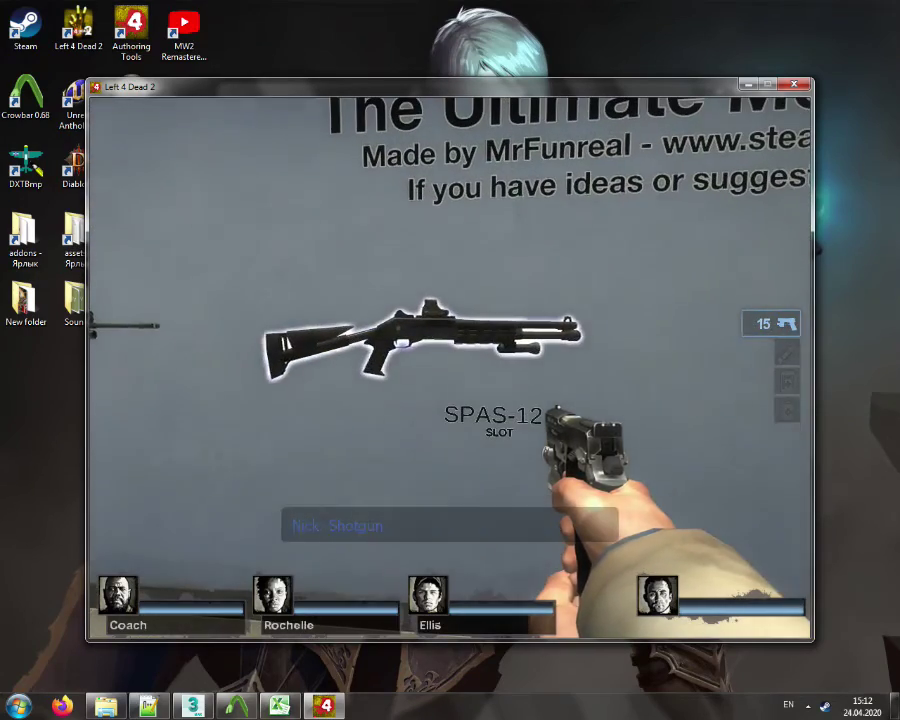
key(e)
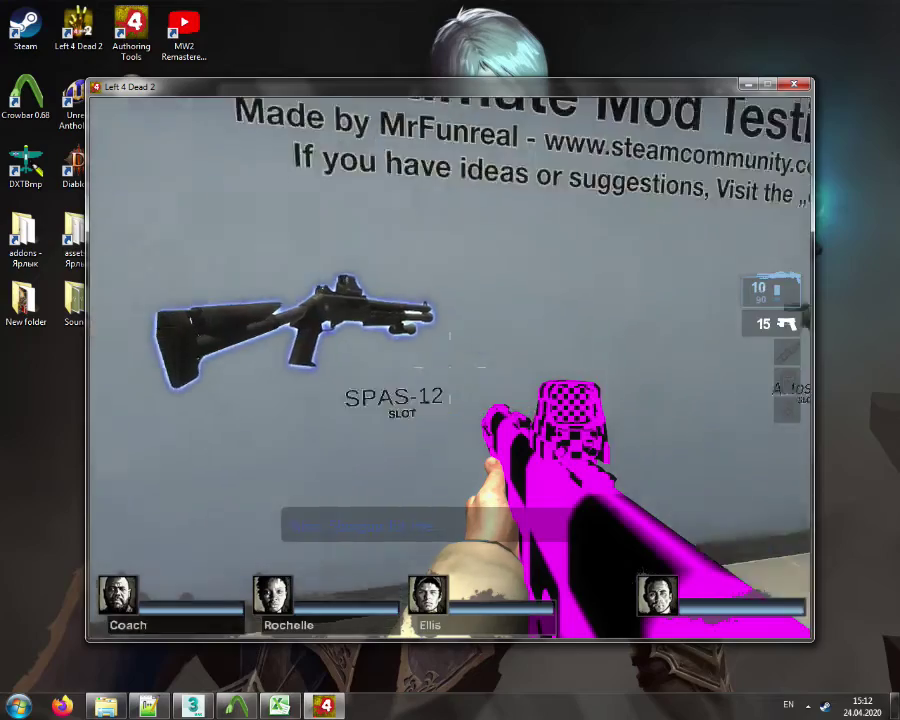
Walk around the test map, fire the shotgun to check its firing and reload animations, and quit the game
key(d)
key(a)
key(w)
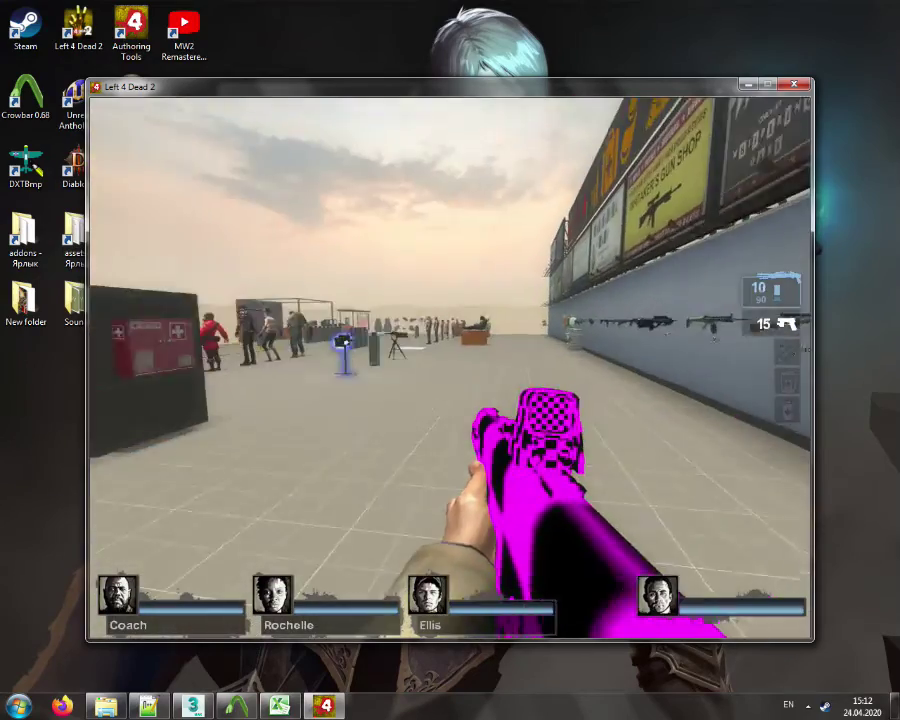
key(w)
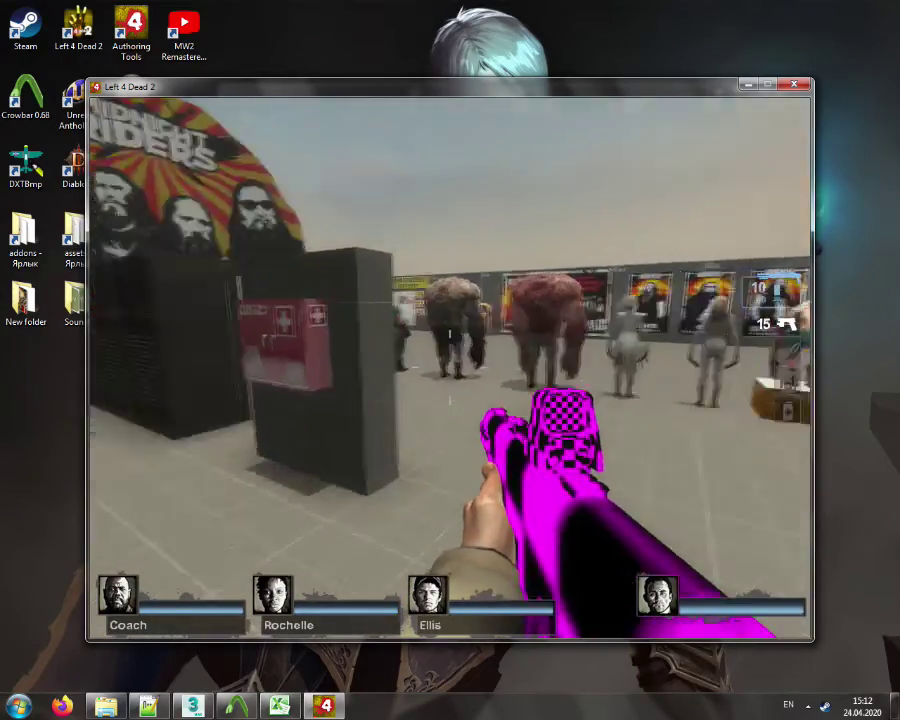
key(w)
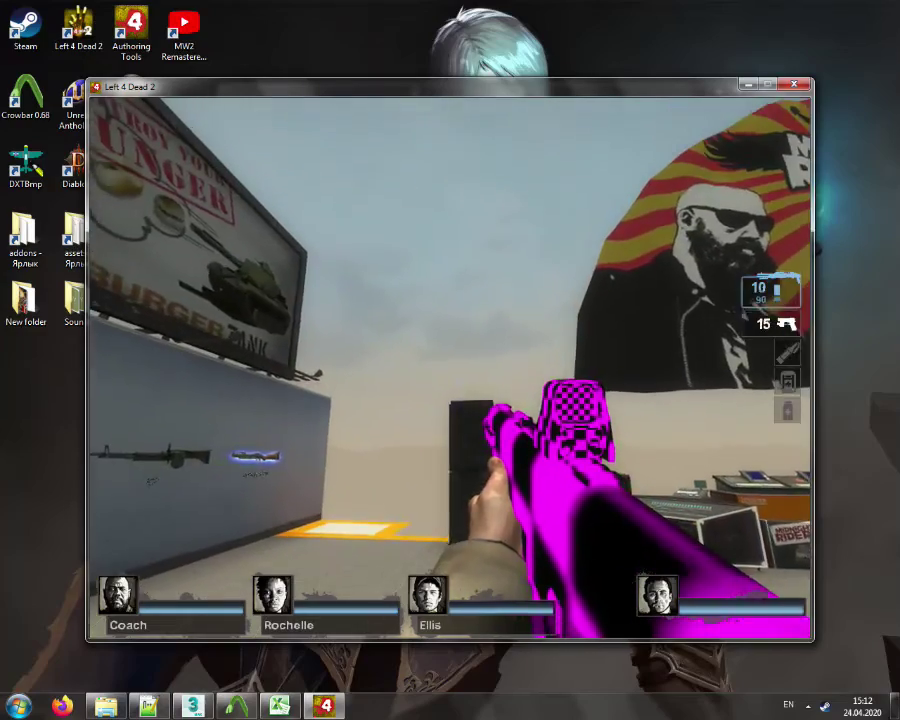
key(a)
click(449, 368)
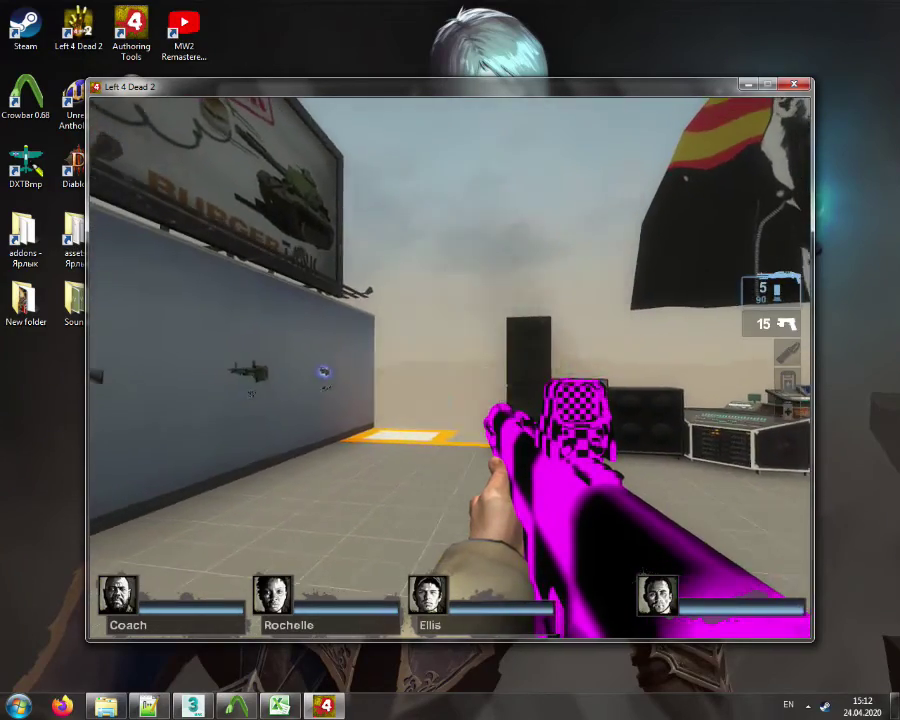
key(Right)
key(Left)
click(450, 366)
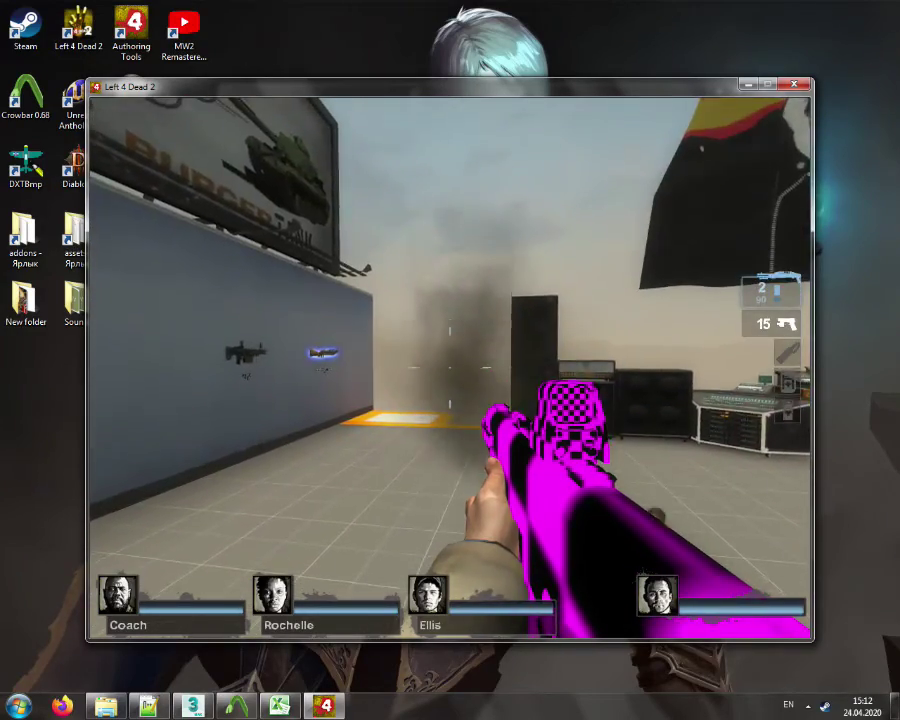
click(450, 367)
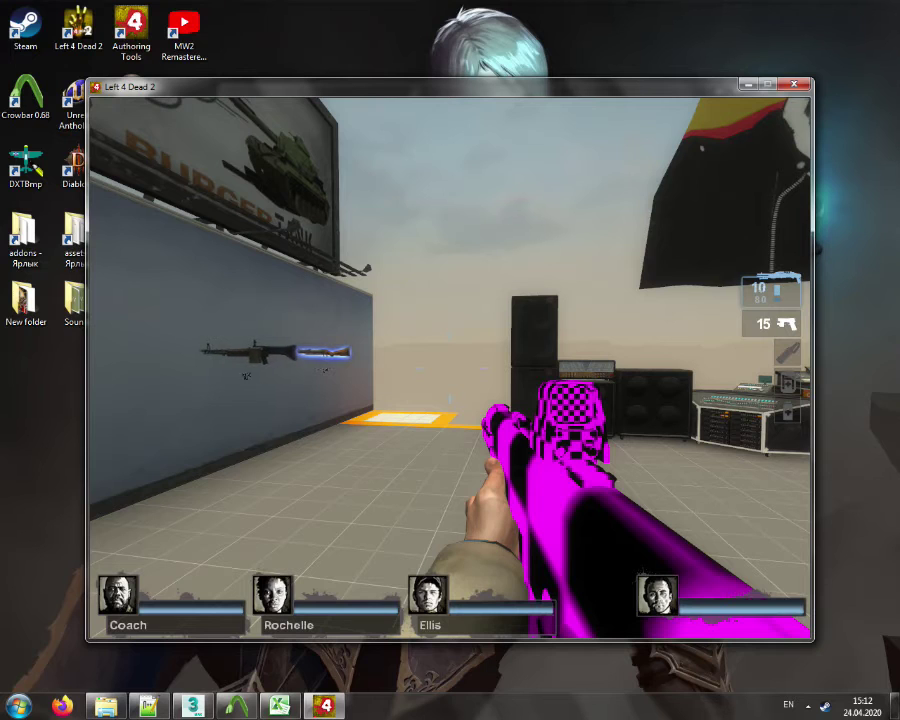
key(grave)
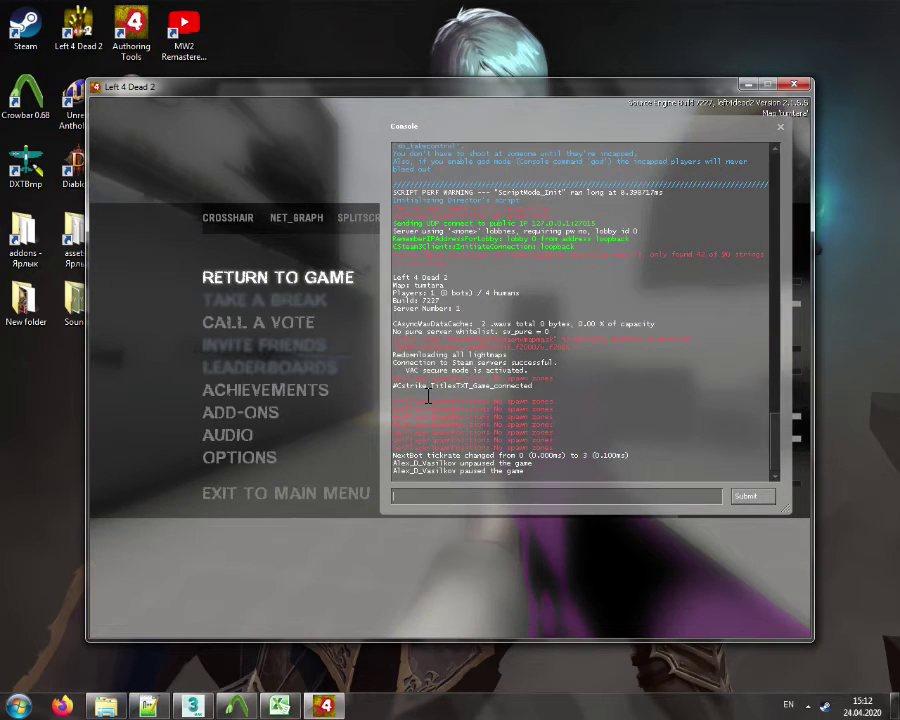
key(Return)
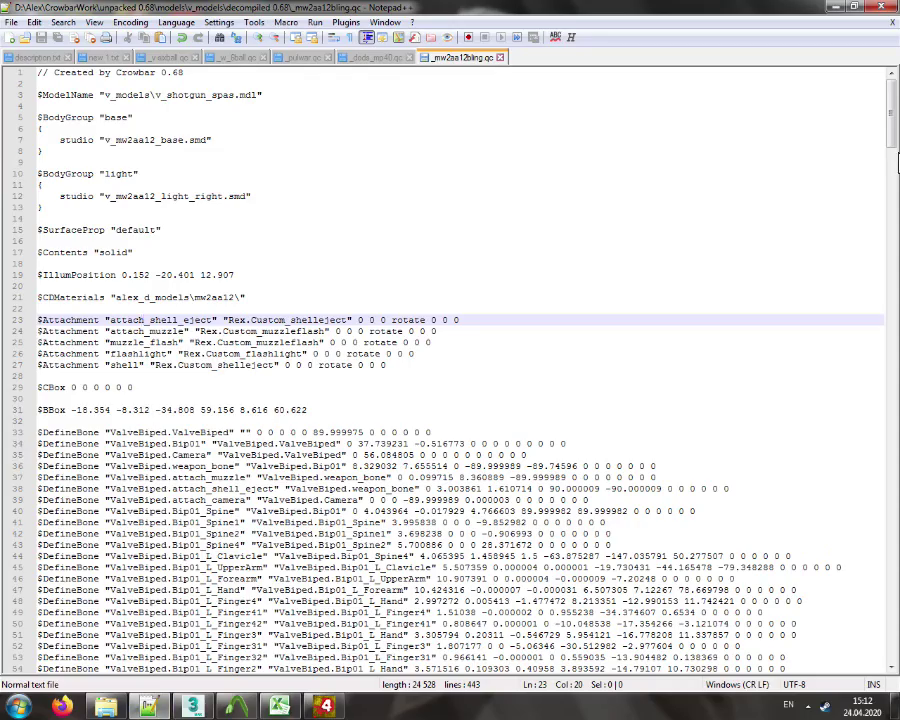
In _mw2aa12bling.qc in Notepad++, set both fadein and fadeout of the reload_loop_layer sequence to 0.0
drag(890, 140, 880, 593)
scroll(280, 400, down, 12)
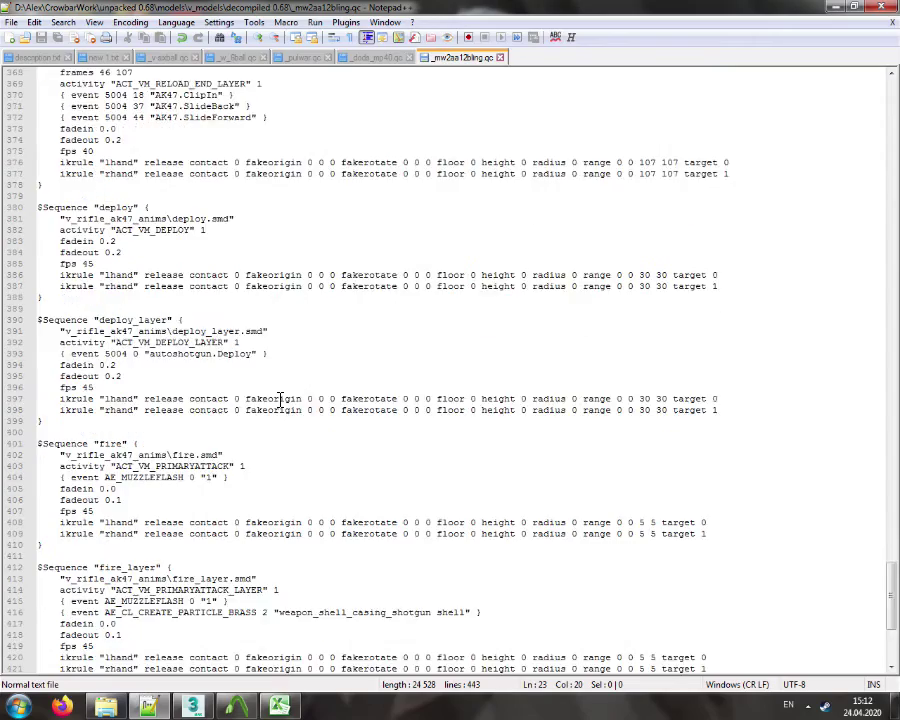
double_click(78, 455)
double_click(80, 466)
scroll(140, 444, down, 3)
scroll(143, 449, up, 7)
scroll(143, 449, up, 13)
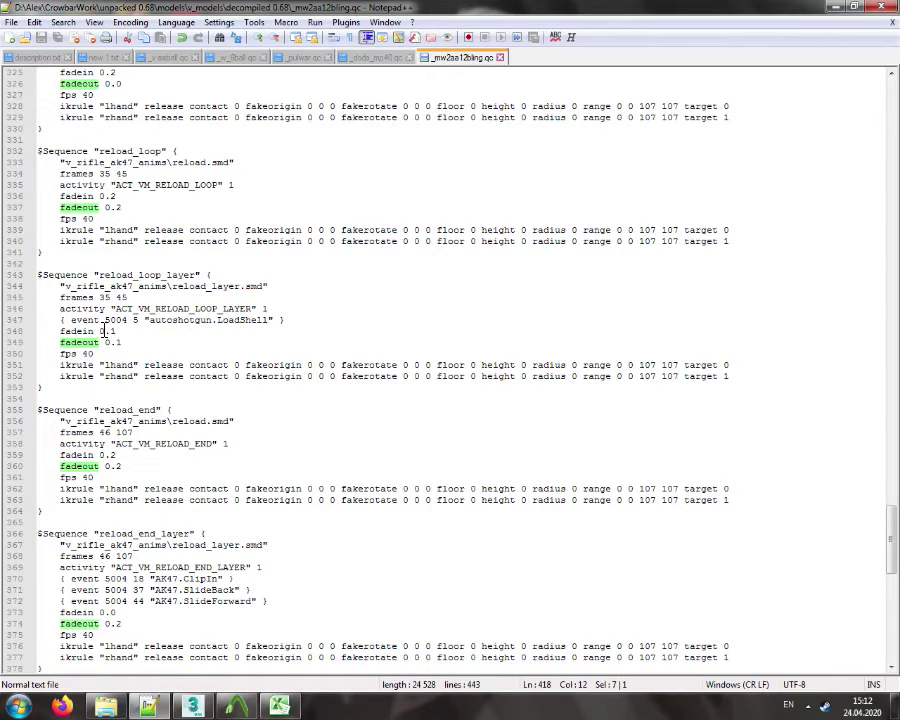
double_click(113, 331)
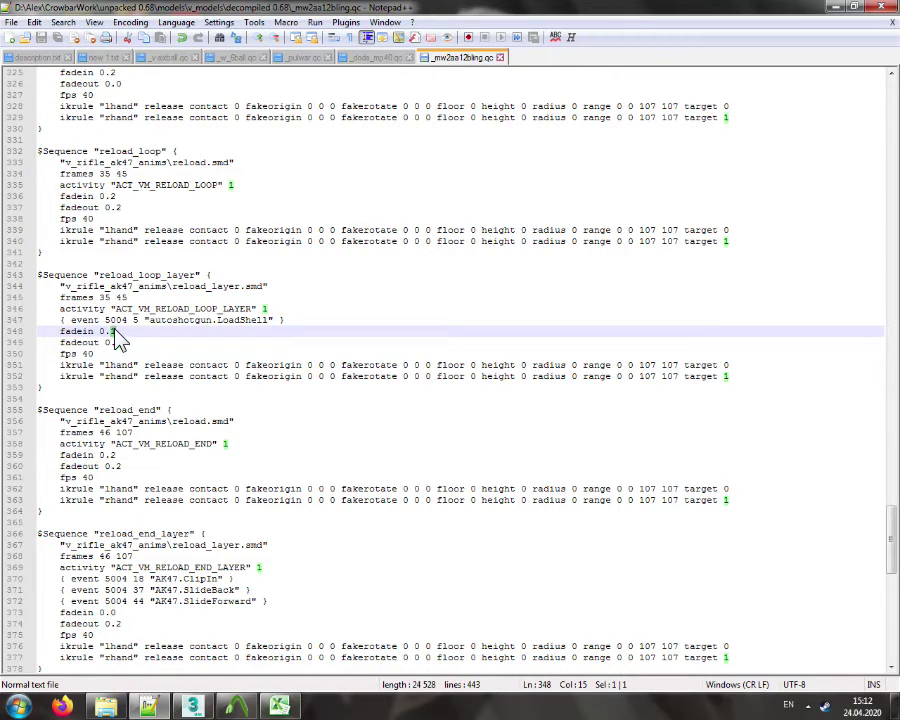
text(0)
click(130, 343)
key(BackSpace)
text(0)
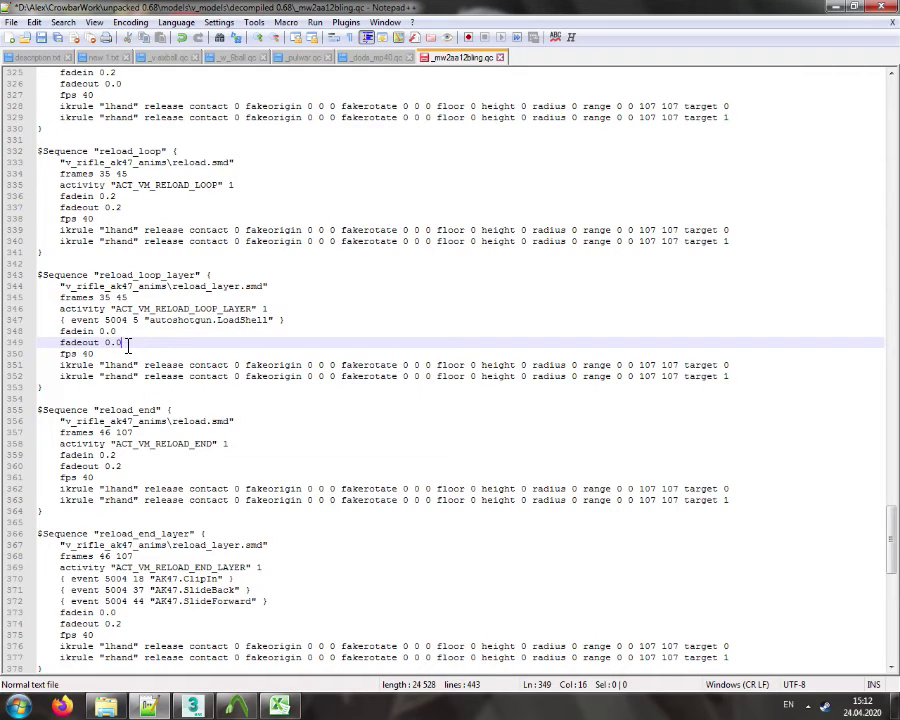
double_click(126, 276)
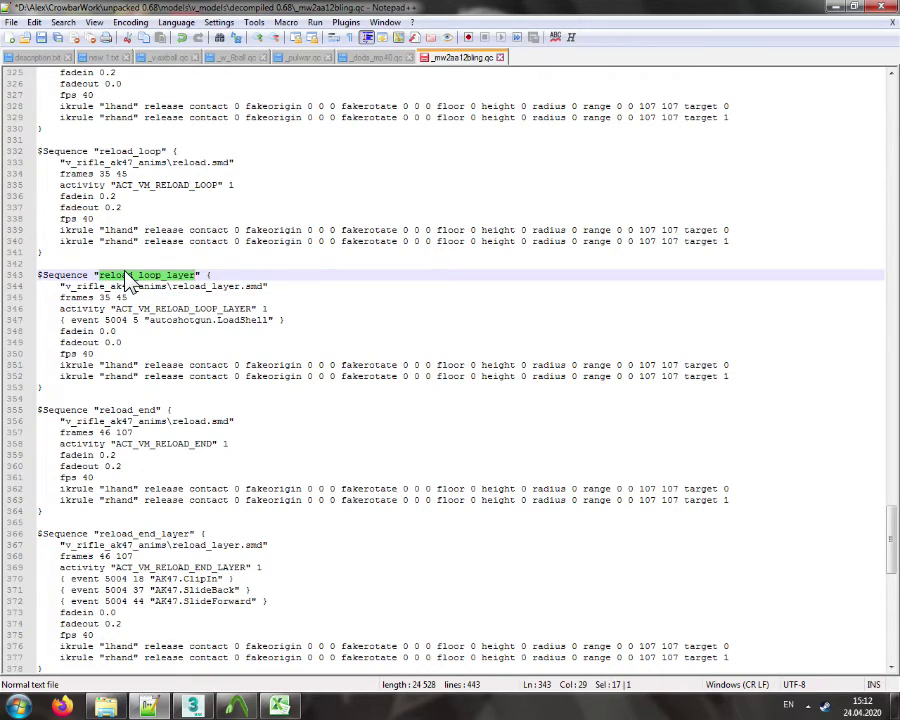
Switch to Crowbar, recompile _mw2aa12bling.qc, and open the output folder with the v_shotgun_spas files
click(836, 9)
click(237, 706)
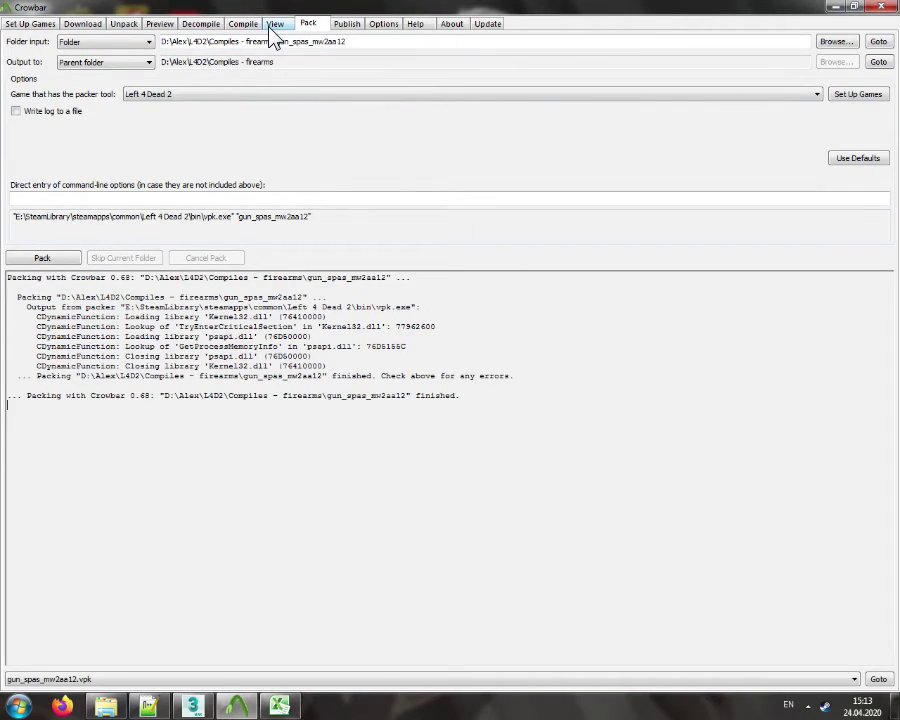
click(243, 24)
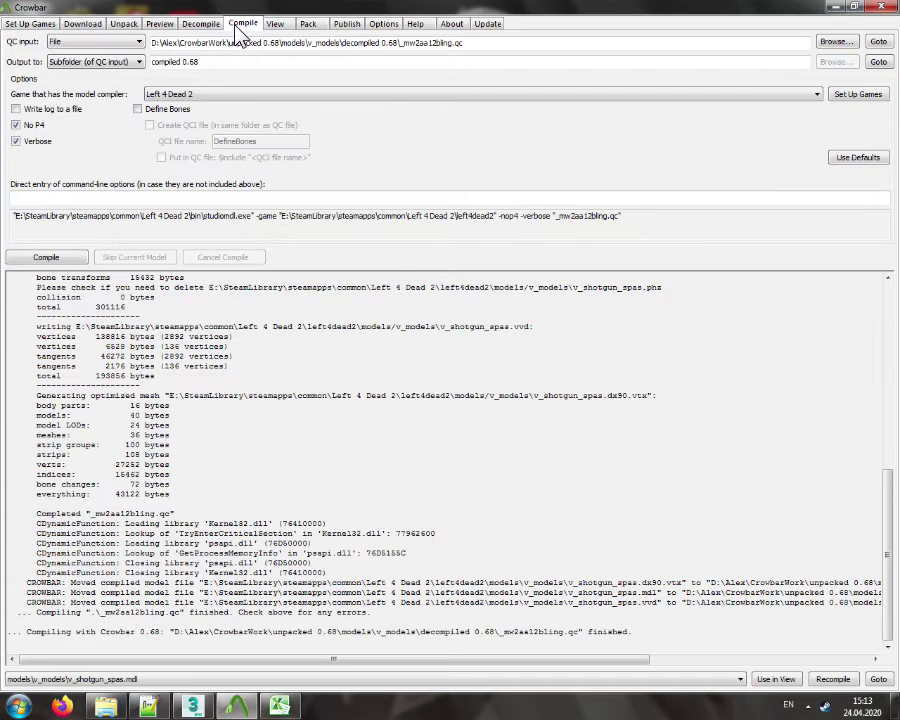
click(46, 258)
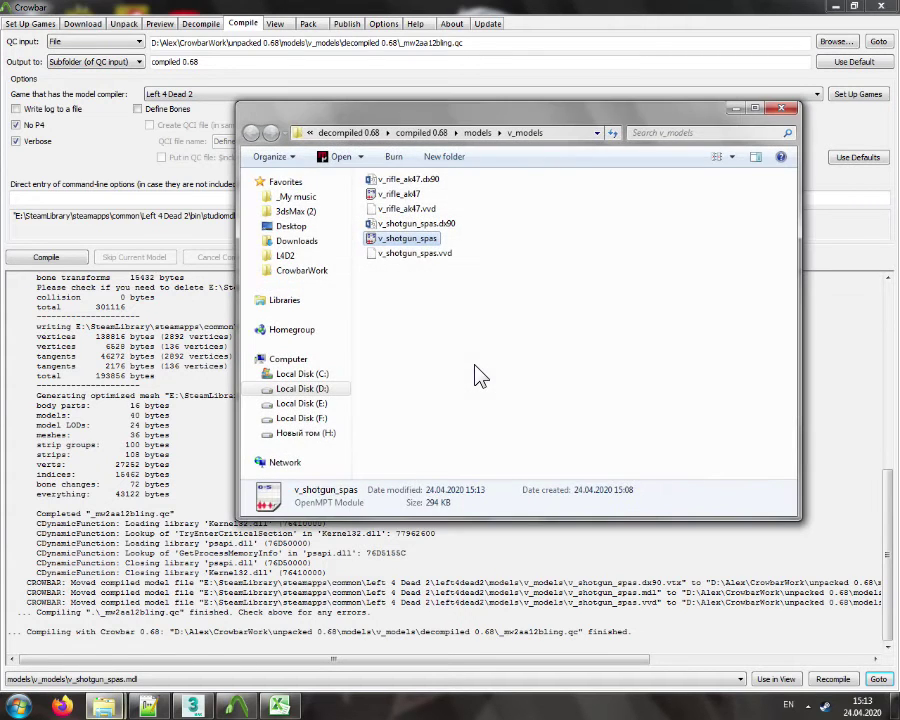
Select the three compiled v_shotgun_spas files and open the models\v_models folder of the gun_spas_mw2aa12 addon alongside them
drag(475, 306, 402, 218)
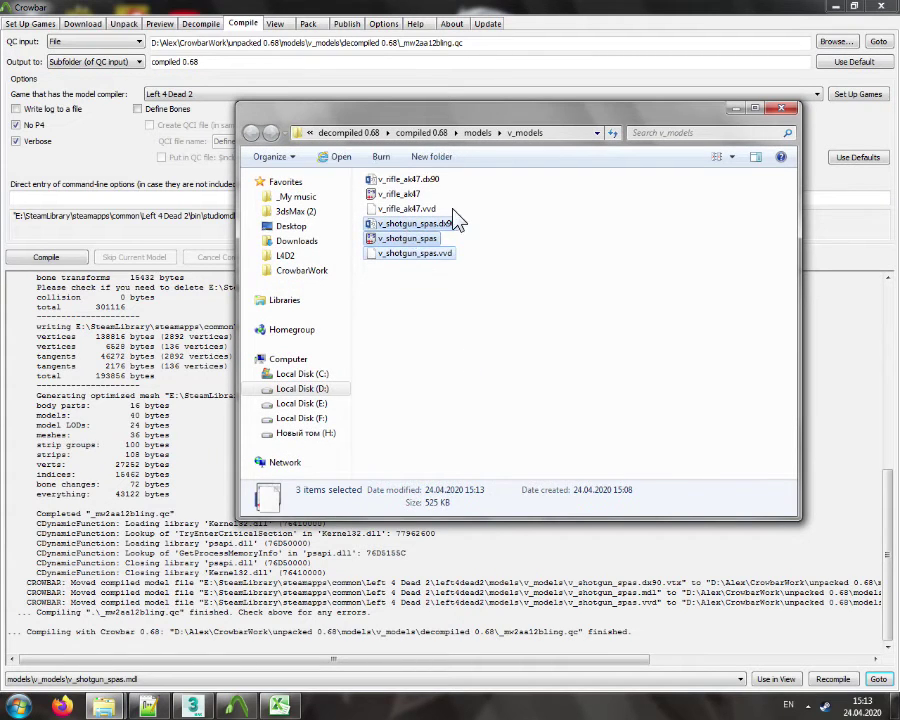
click(835, 17)
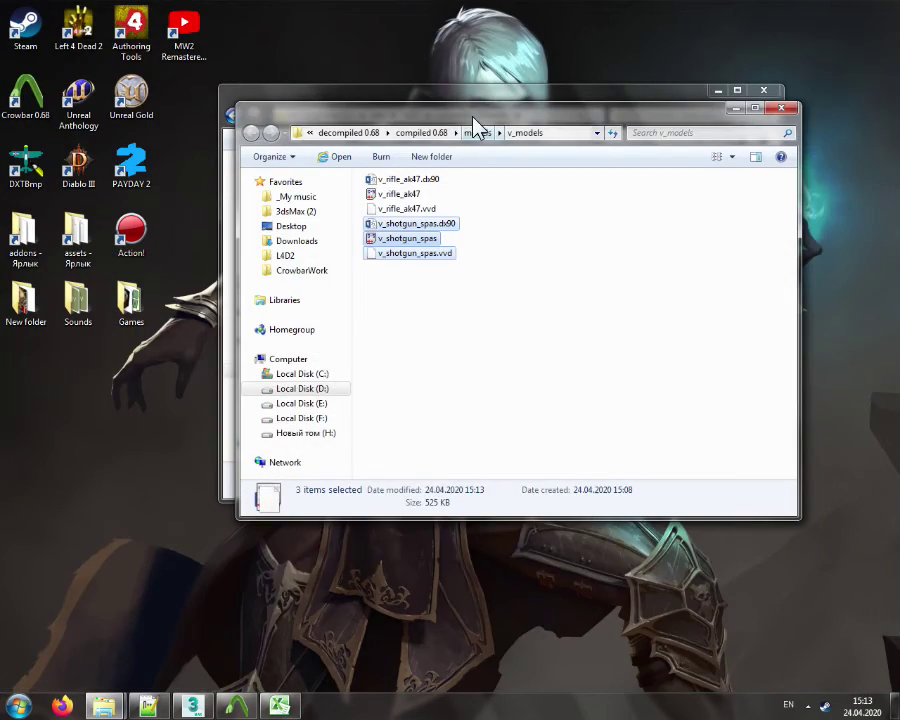
drag(475, 131, 520, 272)
click(596, 221)
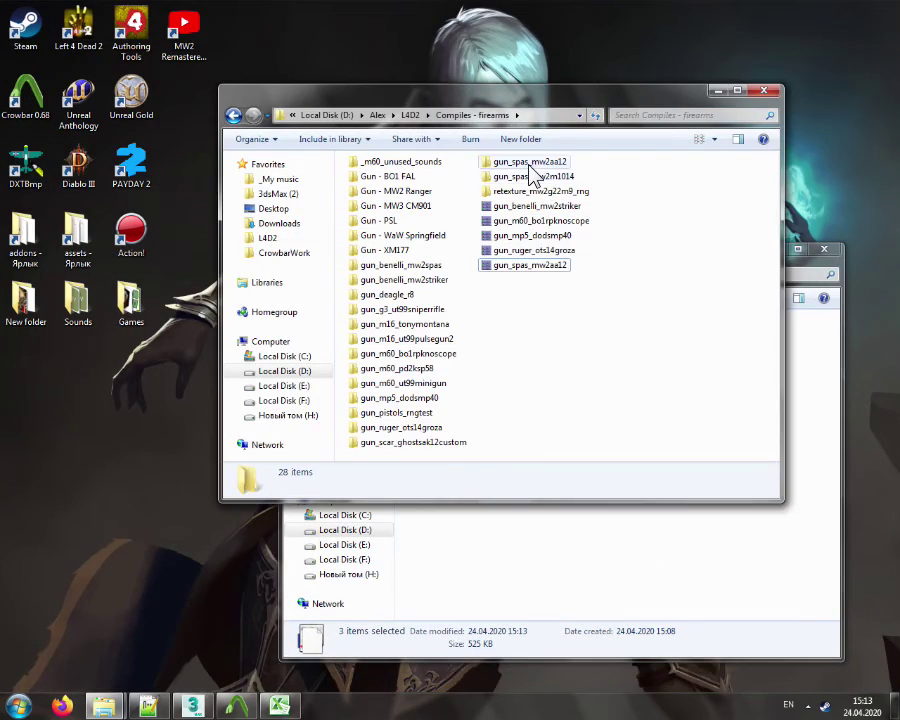
double_click(530, 163)
double_click(373, 177)
double_click(374, 177)
drag(425, 108, 275, 95)
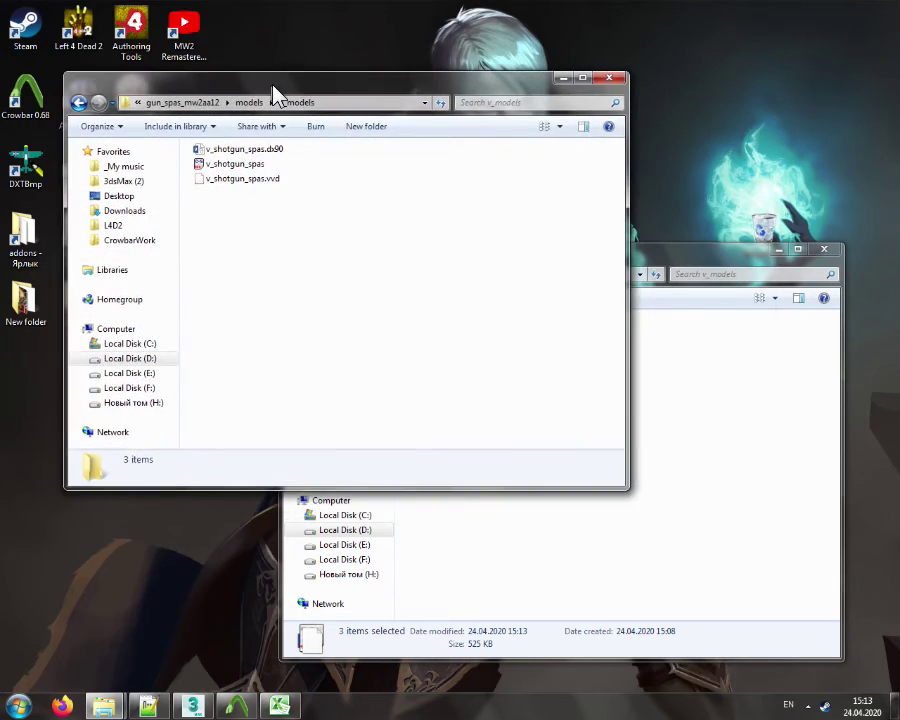
Move the selected v_shotgun_spas files into the addon's v_models folder, replacing the existing ones, and close the compile output folder
click(675, 258)
drag(381, 210, 384, 212)
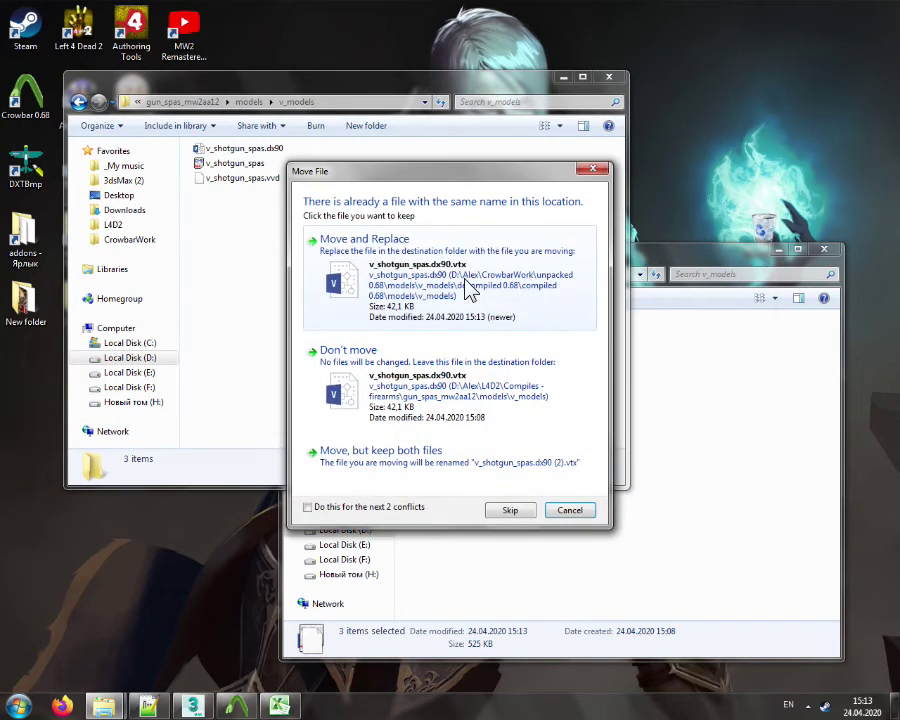
click(462, 287)
click(695, 414)
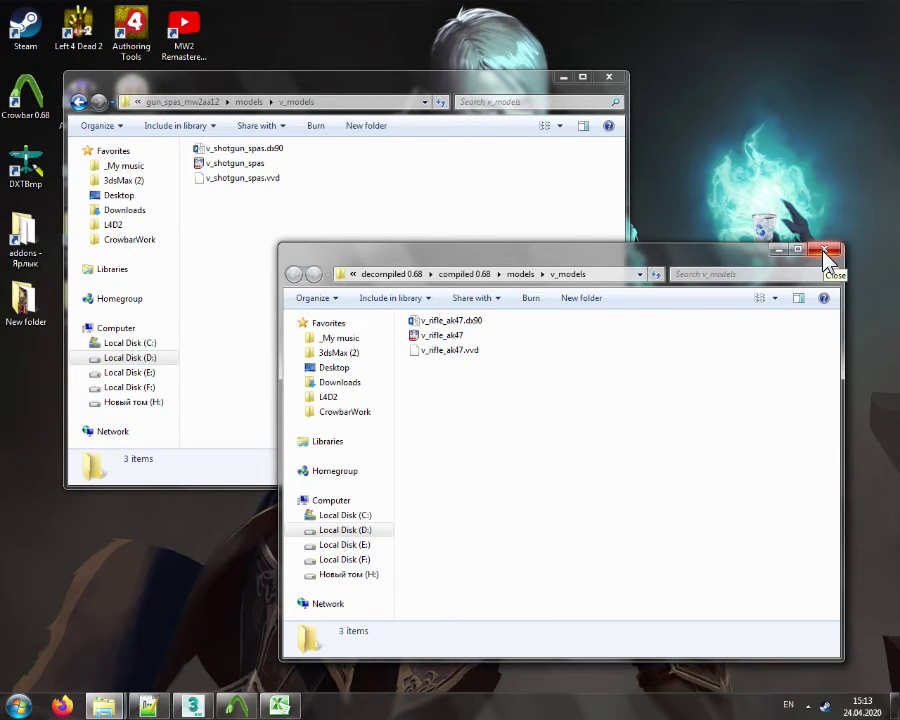
click(824, 252)
Switch to Crowbar, repack the gun_spas_mw2aa12 folder into a VPK, and minimize the program
click(236, 707)
click(308, 24)
click(62, 258)
click(236, 707)
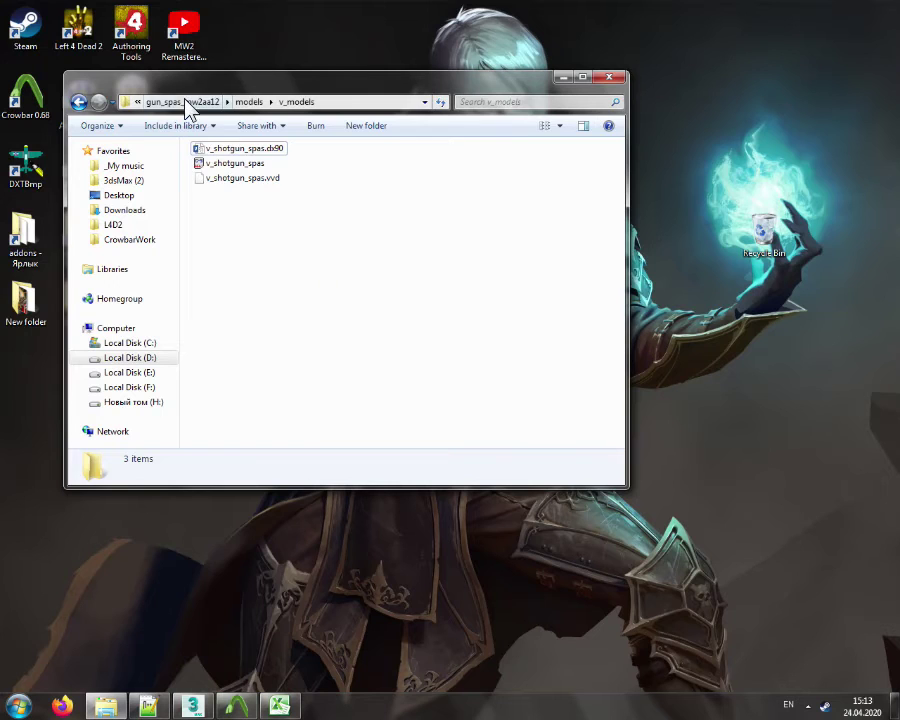
Copy gun_spas_mw2aa12.vpk from the Compiles - firearms folder to the game's addons folder, replacing the existing file
click(183, 101)
click(221, 104)
drag(375, 251, 22, 240)
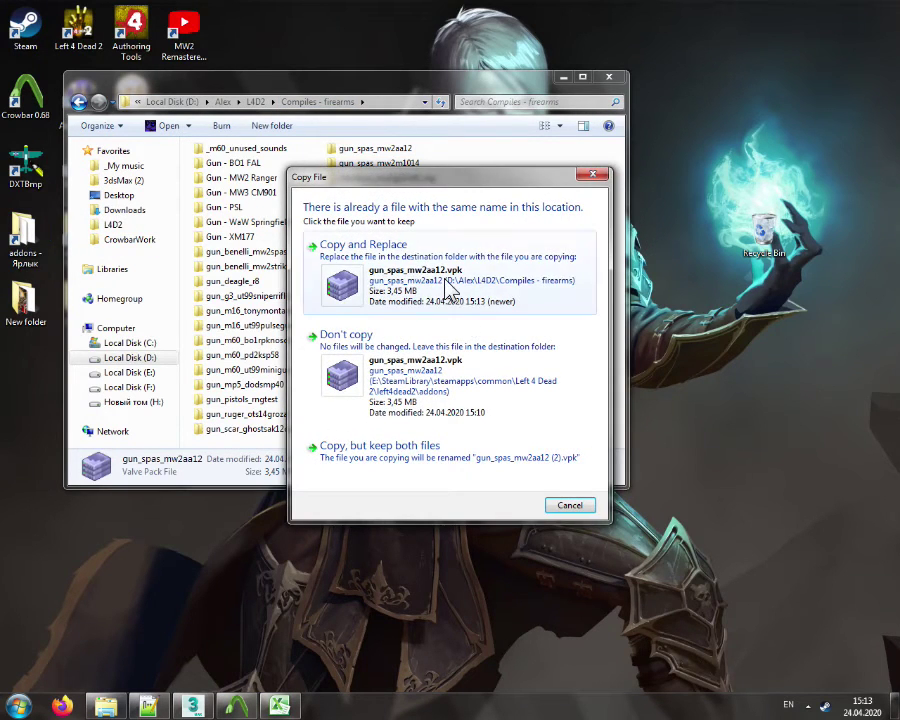
click(460, 310)
Launch Left 4 Dead 2 and load the tum test map through the developer console
double_click(76, 25)
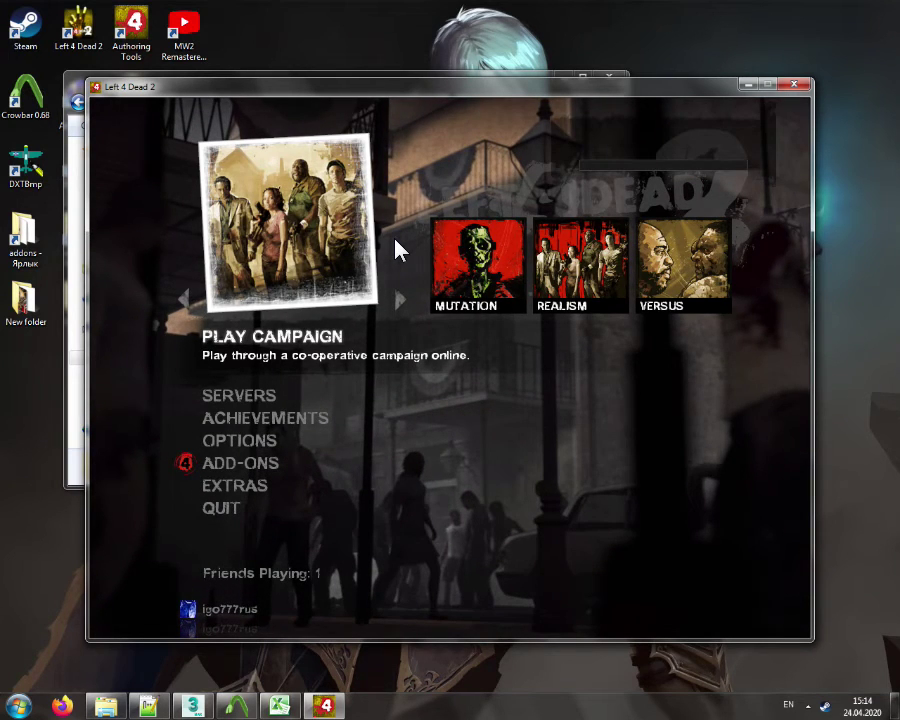
key(grave)
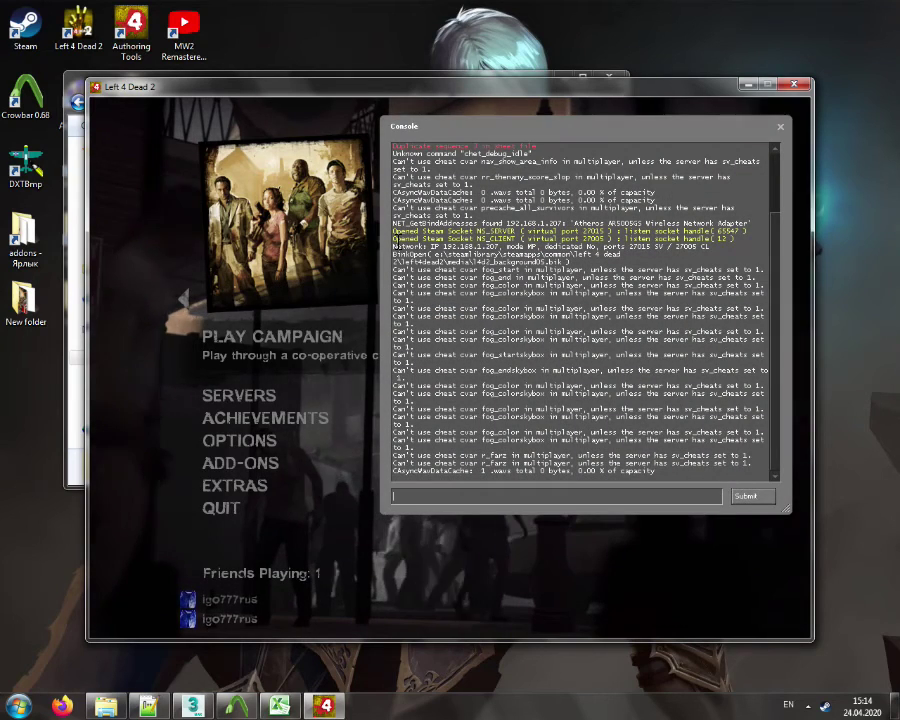
text(map tum)
key(Tab)
key(Return)
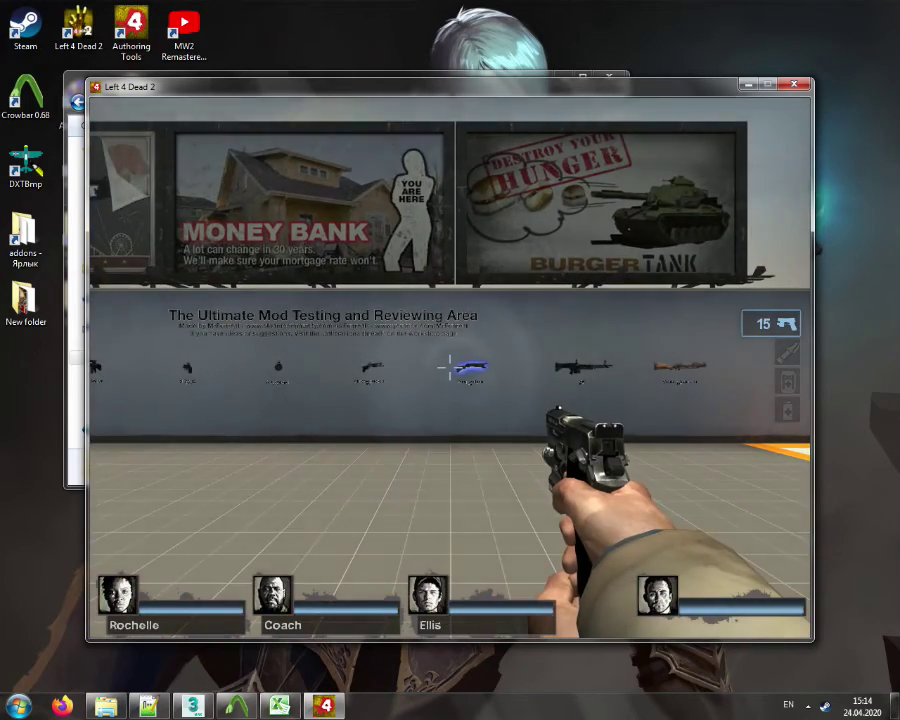
Pick up the shotgun from the weapon wall and fire off its magazine to check the firing and full reload animations
key(w)
key(e)
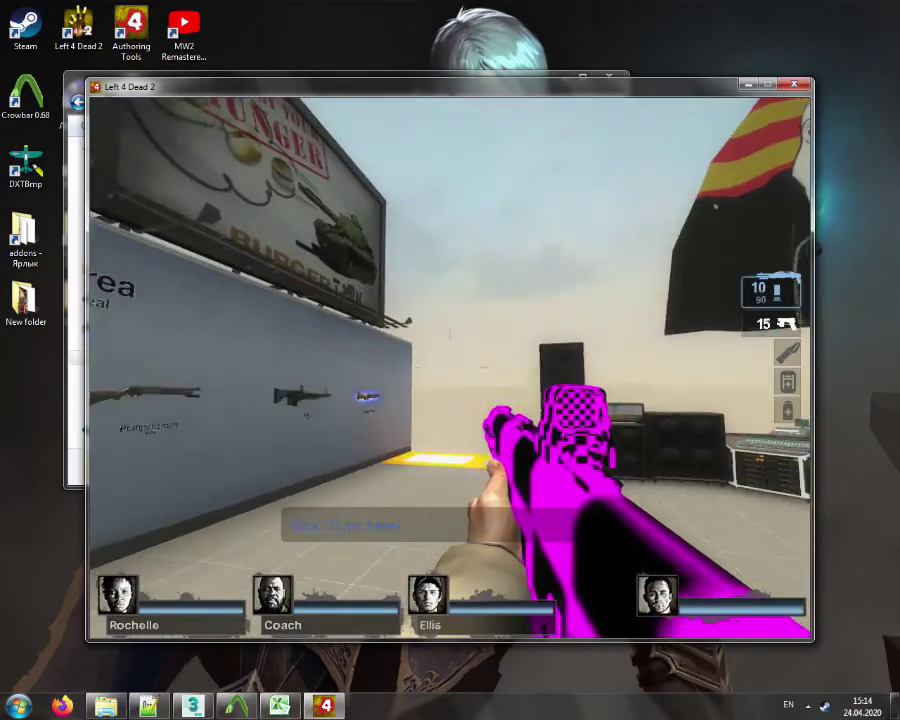
click(450, 404)
click(450, 368)
click(450, 368)
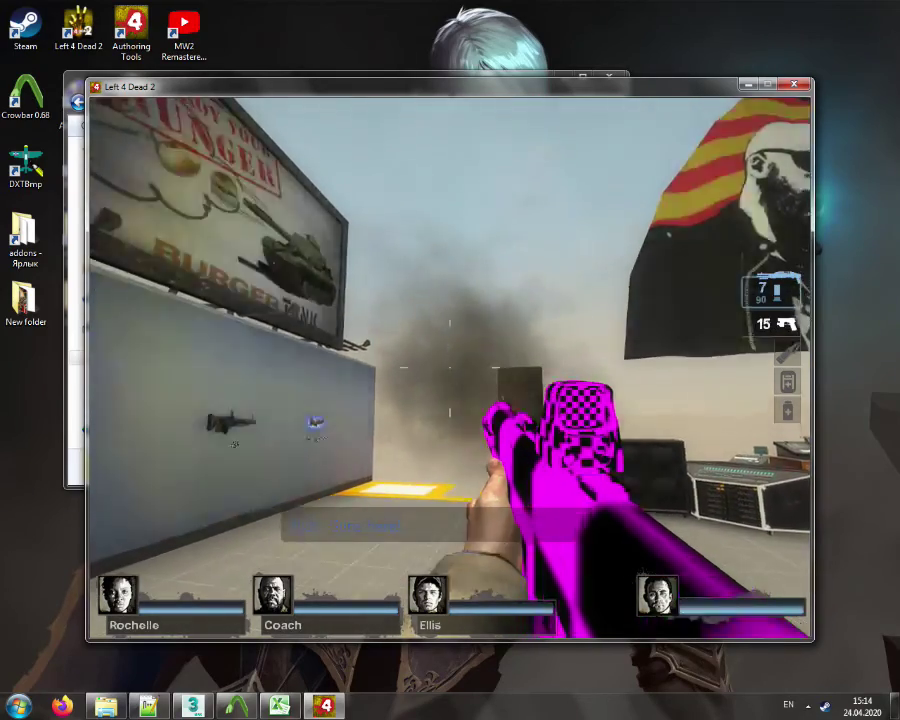
click(450, 368)
click(450, 368)
click(450, 368)
click(450, 368)
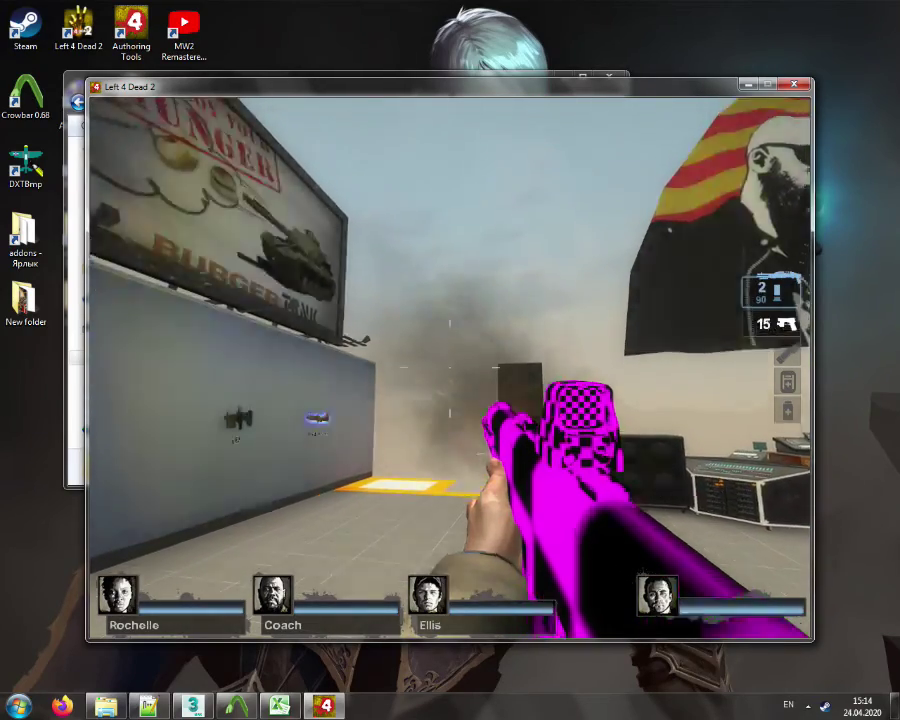
click(450, 404)
click(450, 404)
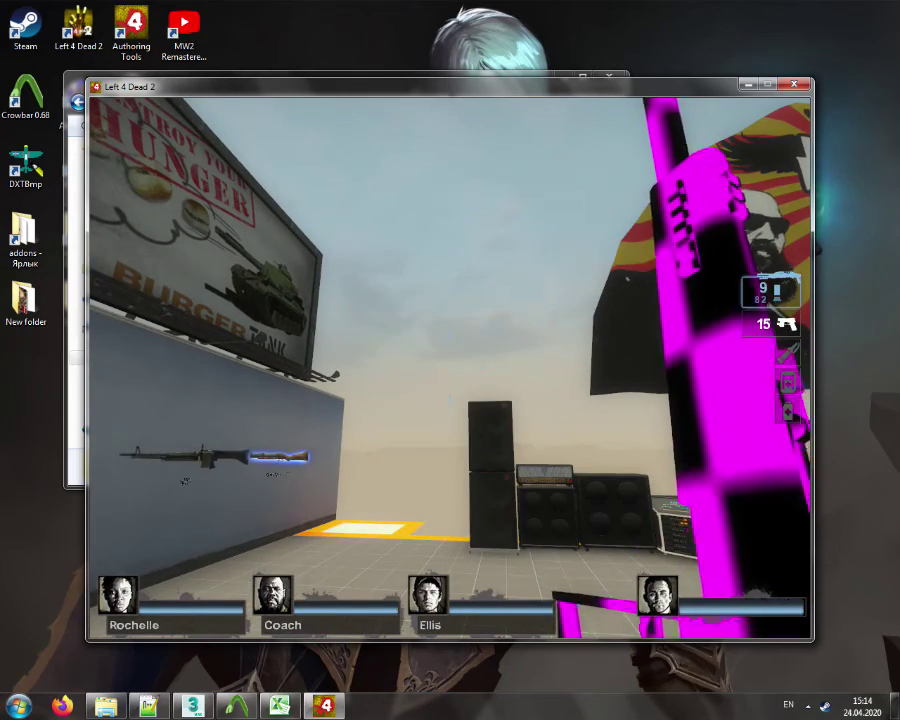
Fire one or two rounds at a time and reload after each burst to check the short reload animation
click(450, 368)
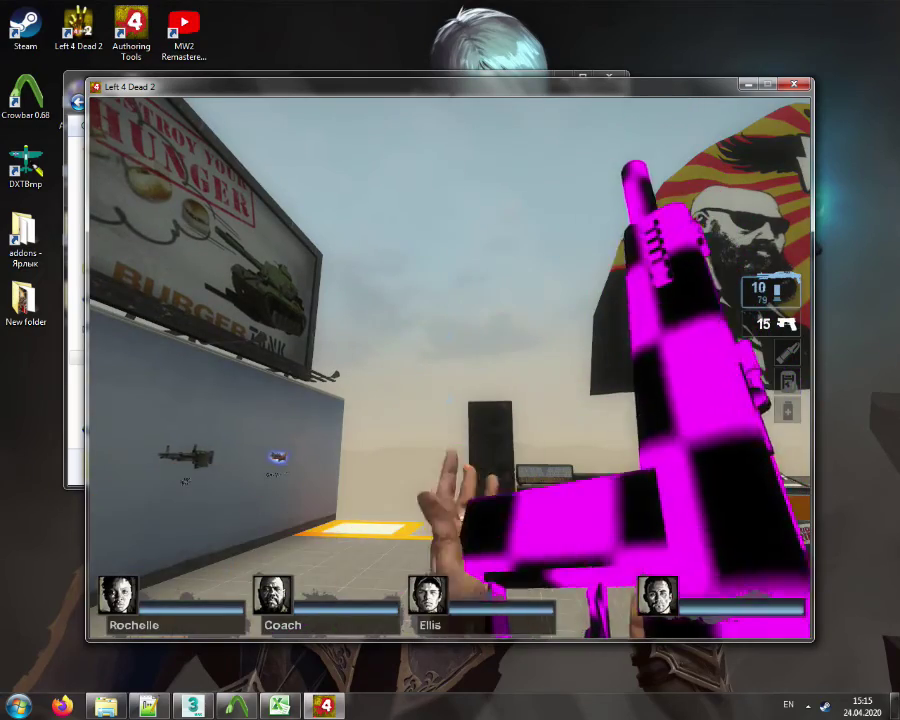
click(450, 368)
key(r)
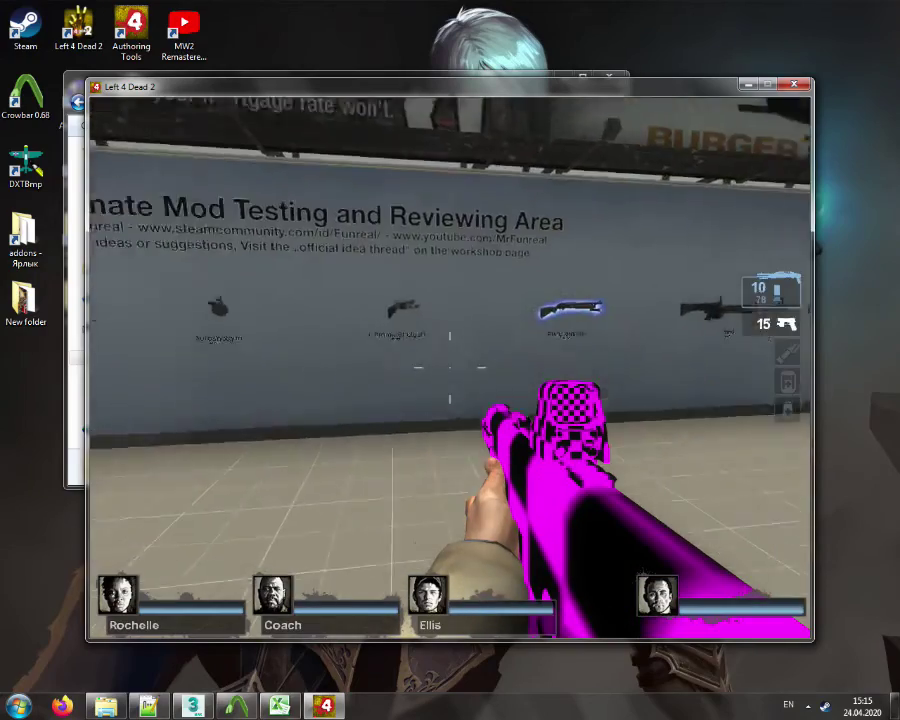
click(450, 368)
click(450, 368)
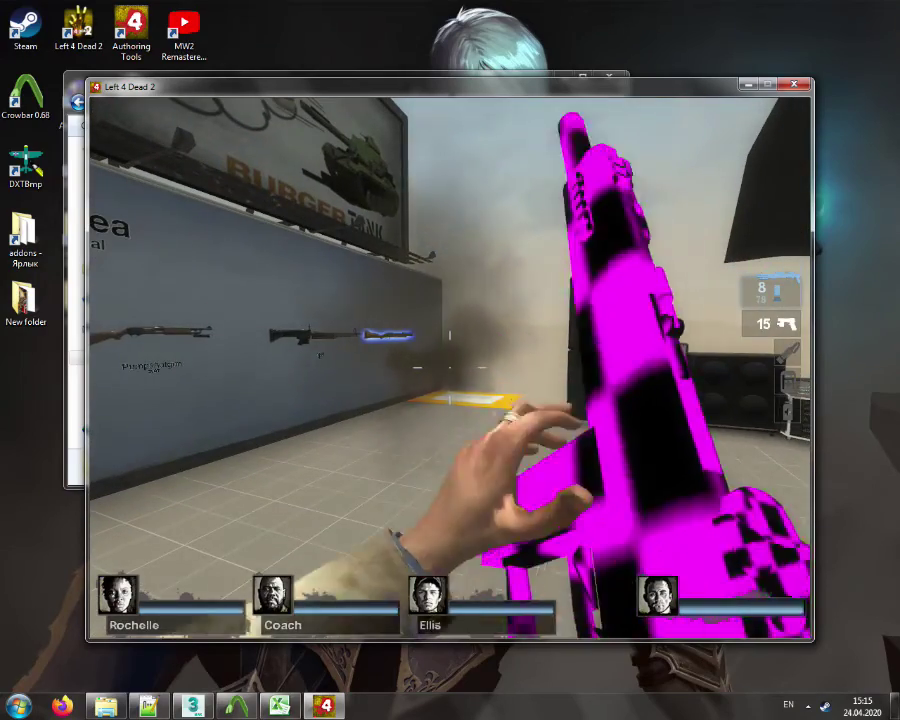
key(r)
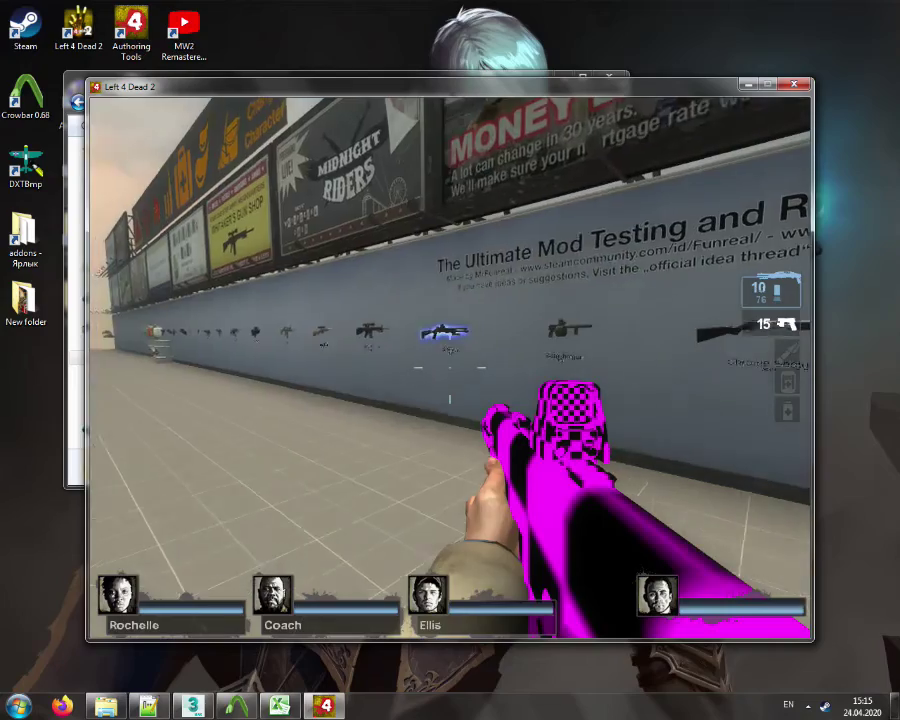
Shove with the shotgun, fire five rounds, and reload to check the half-magazine reload
right_click(450, 368)
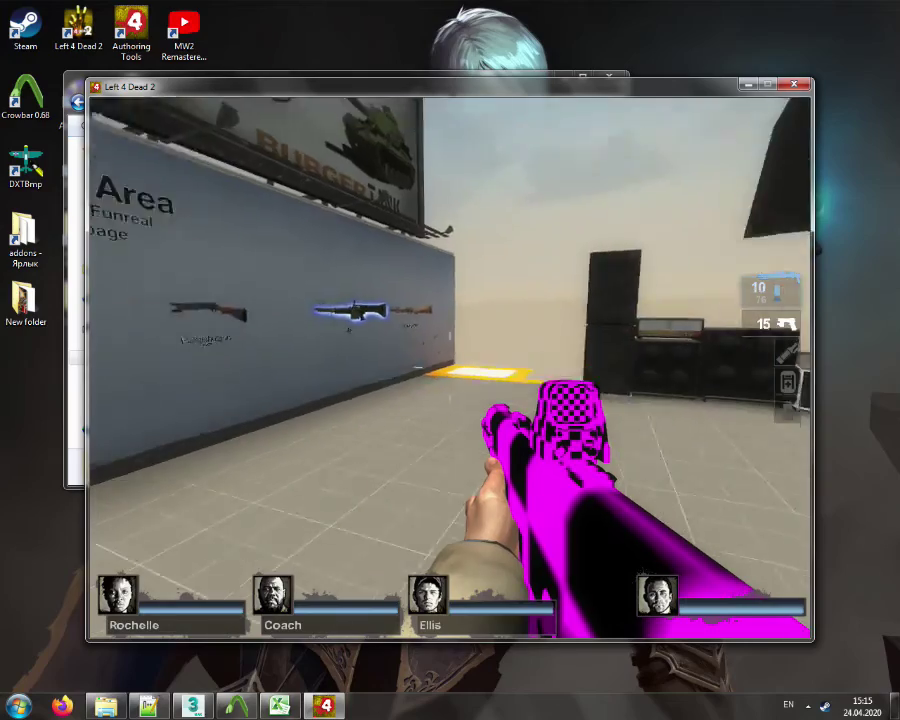
click(450, 368)
click(450, 368)
click(450, 368)
click(450, 368)
click(450, 368)
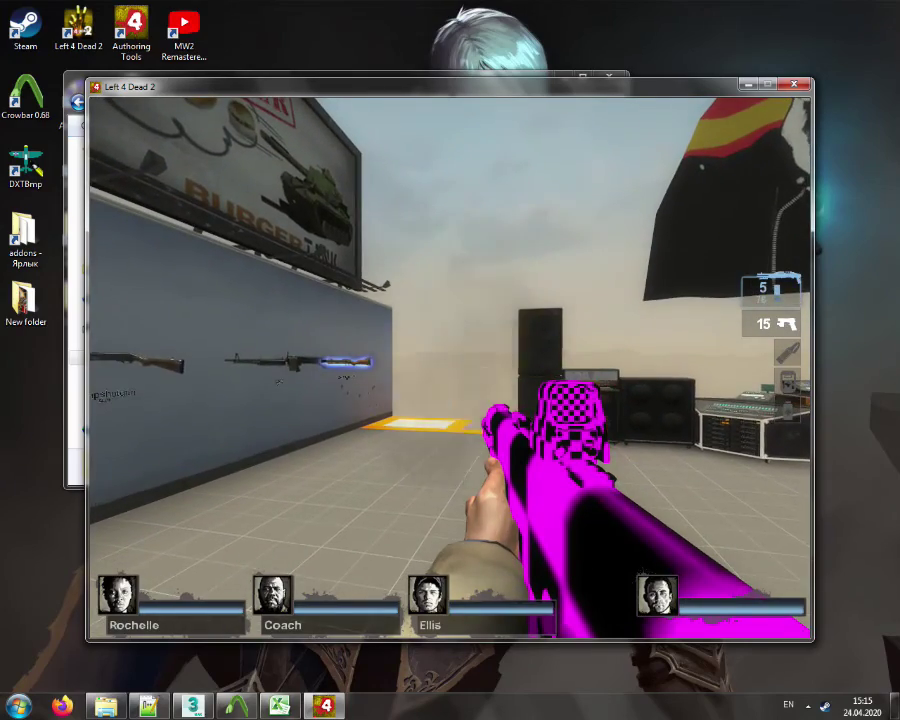
key(r)
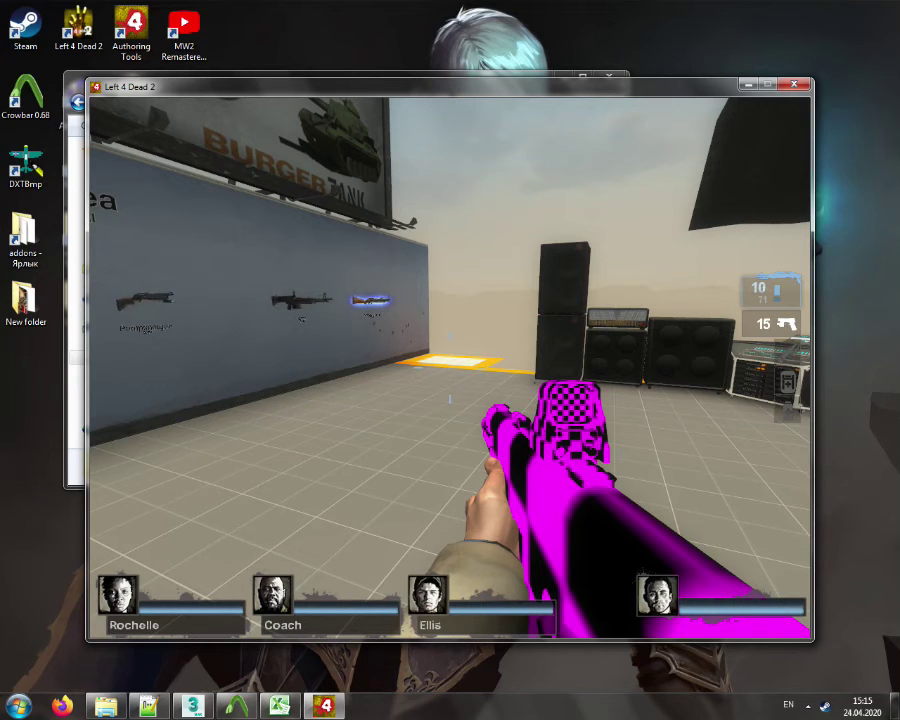
Shove again, fire six rounds, and reload to check the reload animation from start to finish
right_click(450, 367)
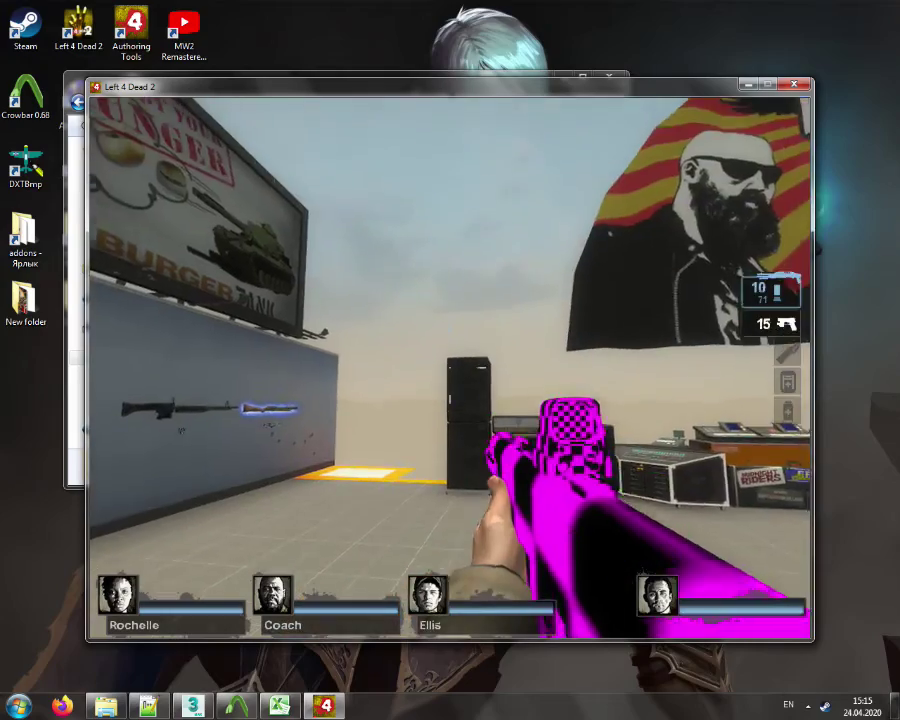
click(450, 367)
click(450, 367)
click(450, 367)
click(450, 367)
click(450, 367)
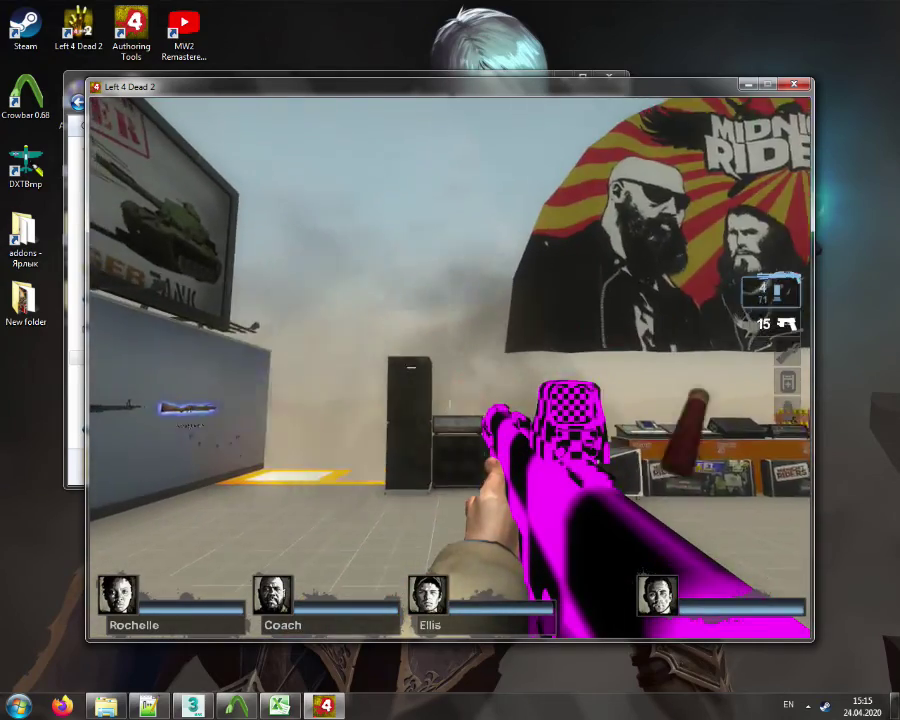
click(450, 367)
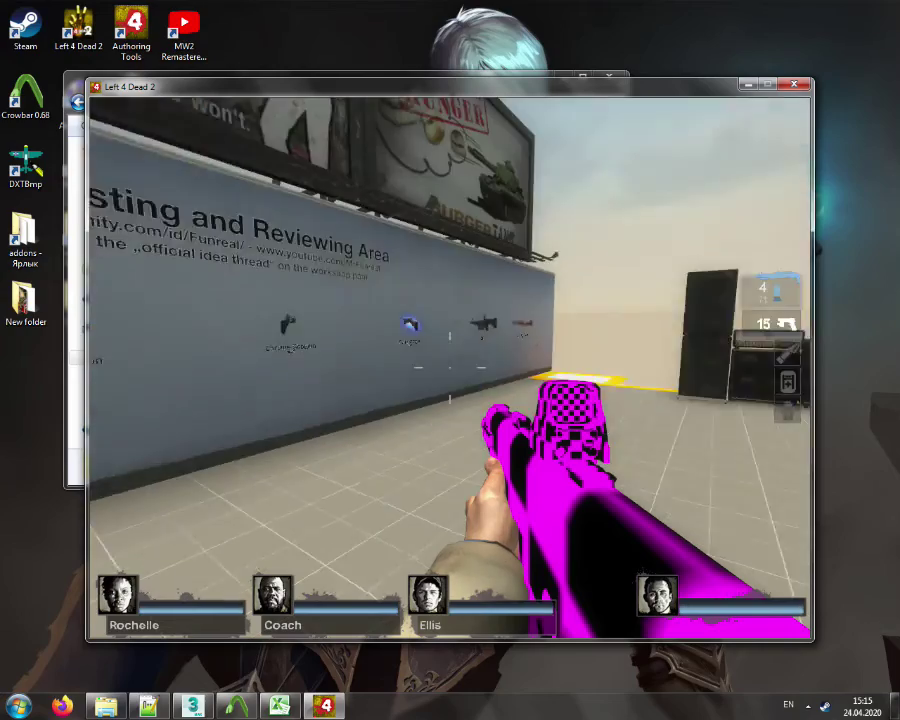
key(r)
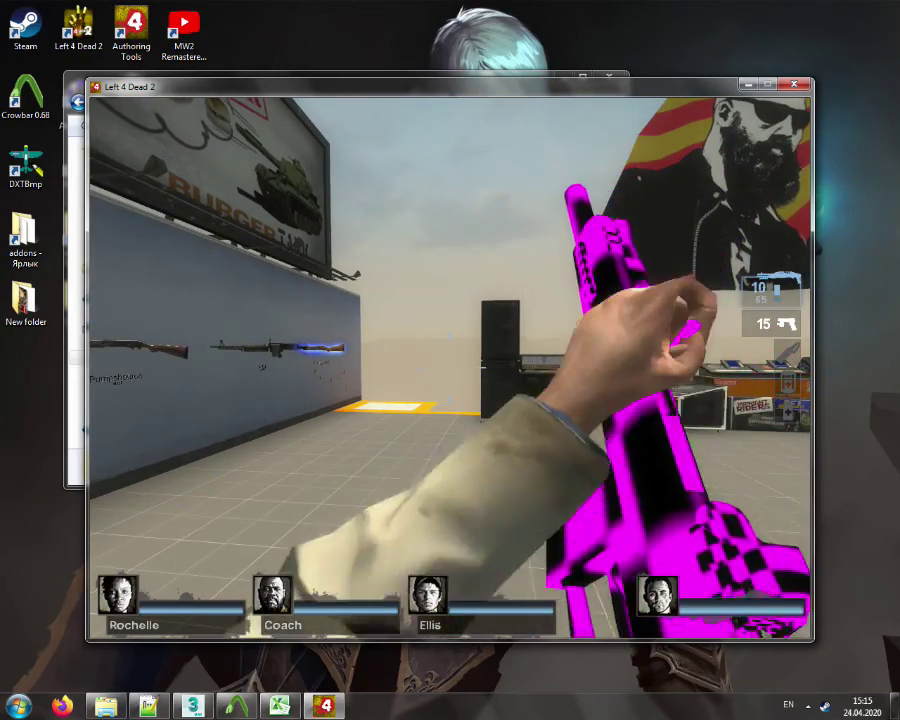
Walk around the speakers and weapon wall, fire three rounds at the wall, and reload the shotgun
key(w)
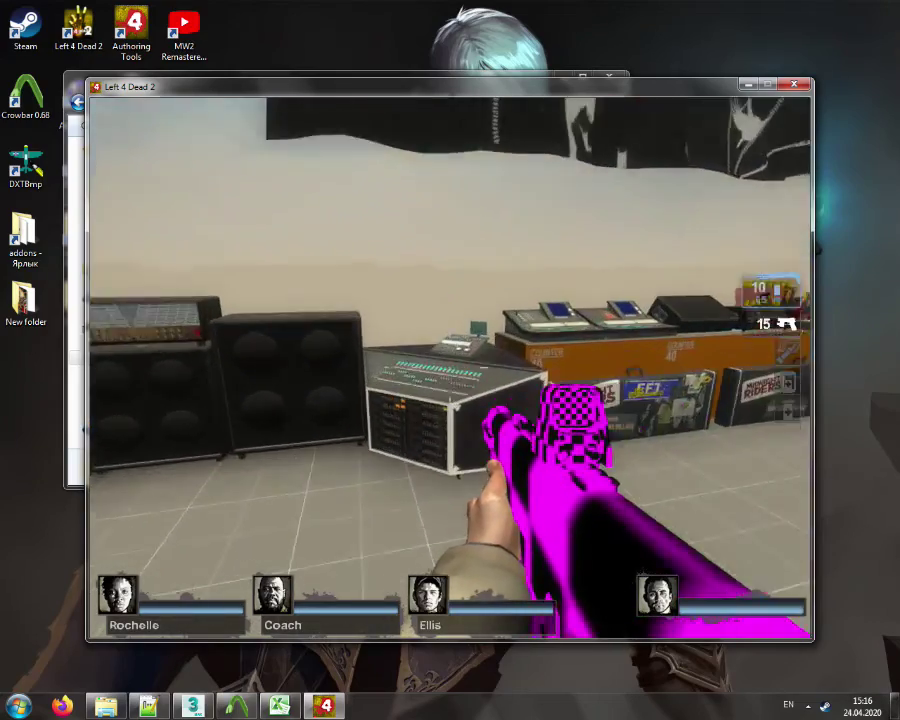
key(a)
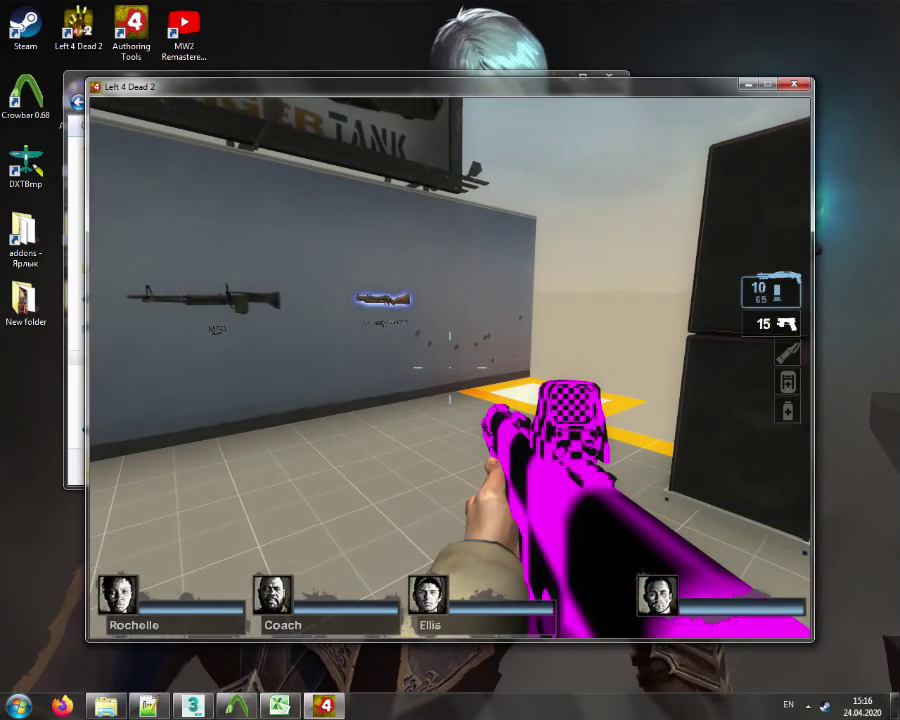
key(s)
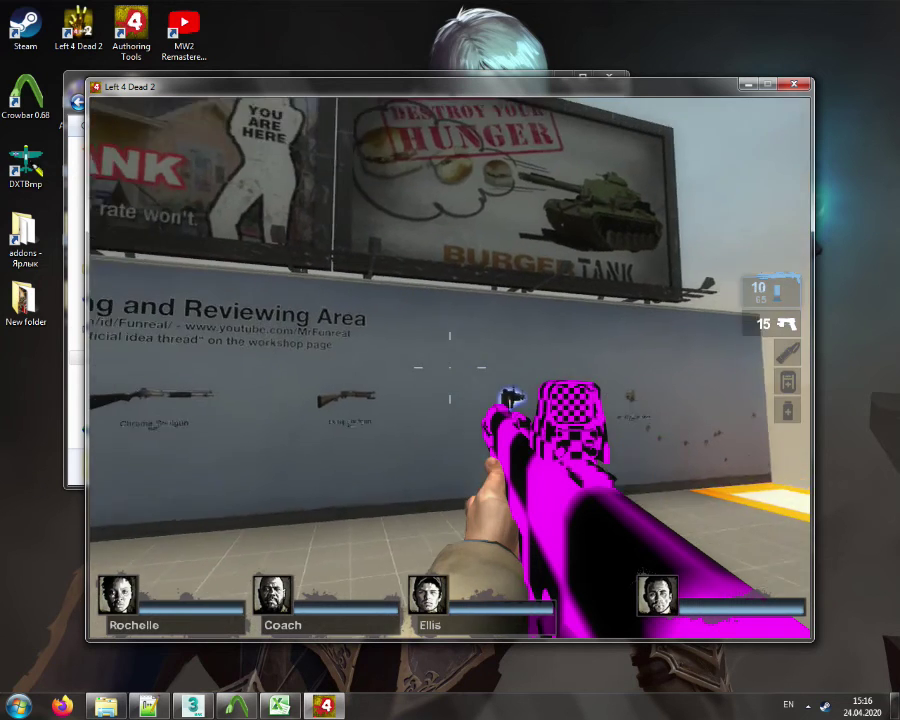
click(449, 367)
click(449, 367)
click(449, 367)
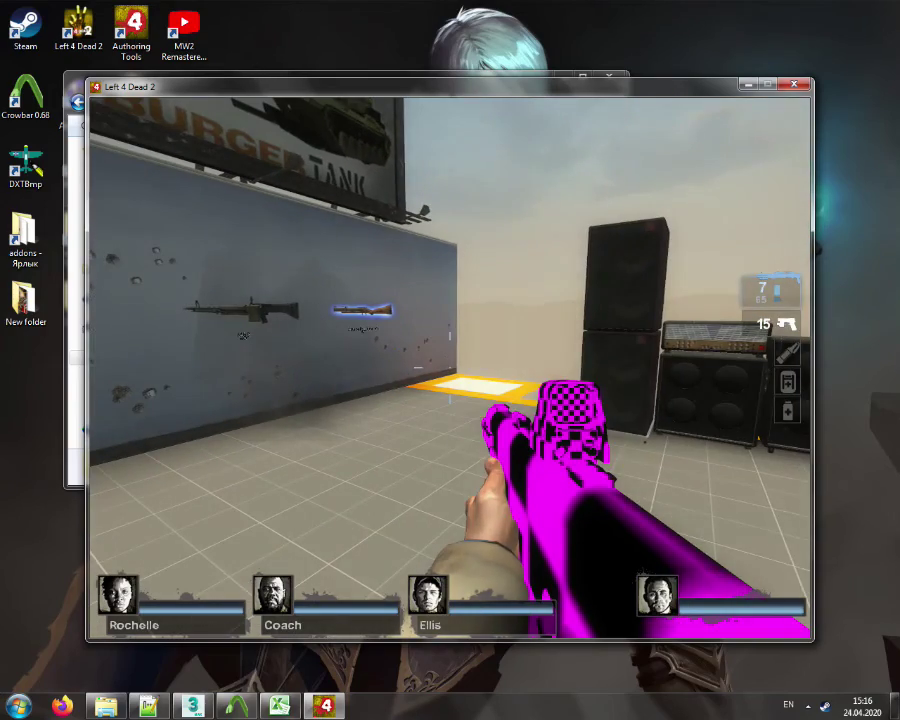
key(r)
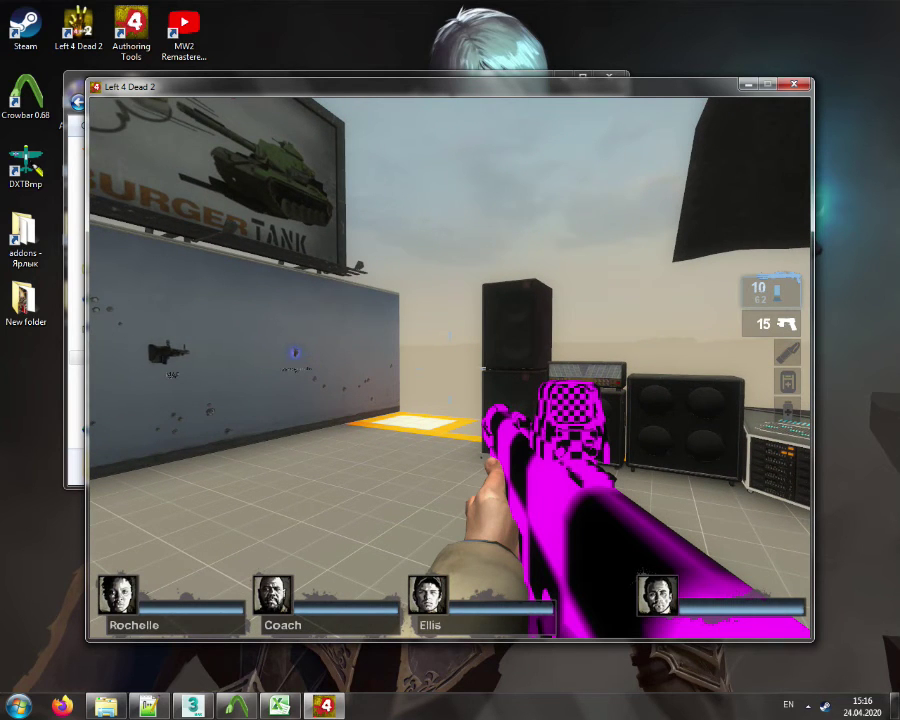
Move closer to the weapon wall, fire most of the magazine in rapid succession, and reload to check the long reload
key(w)
key(a)
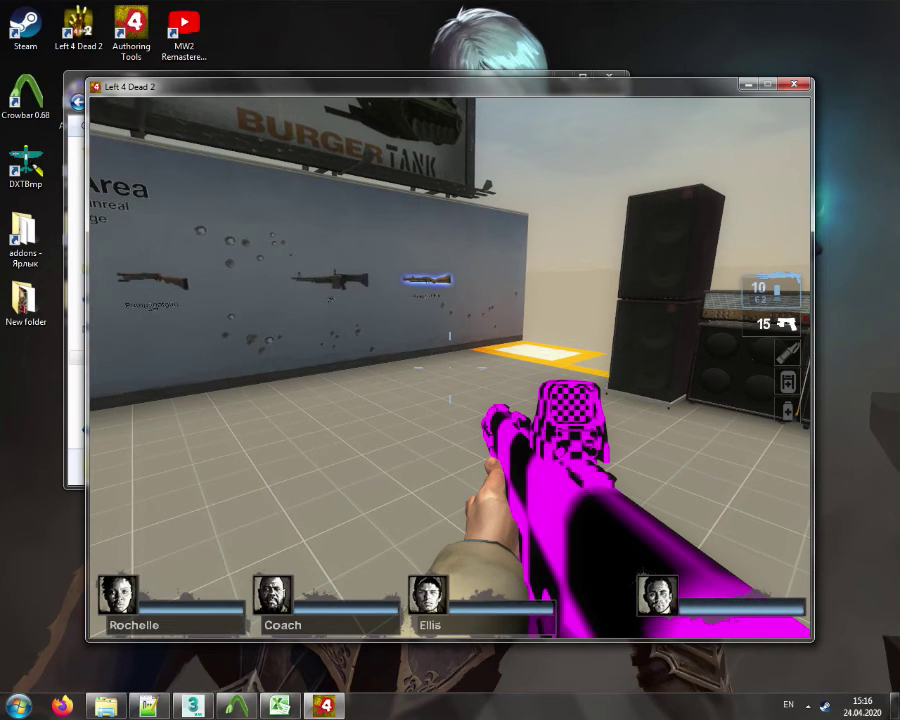
click(450, 400)
click(450, 368)
click(450, 368)
click(450, 368)
click(450, 368)
click(450, 368)
click(450, 368)
key(r)
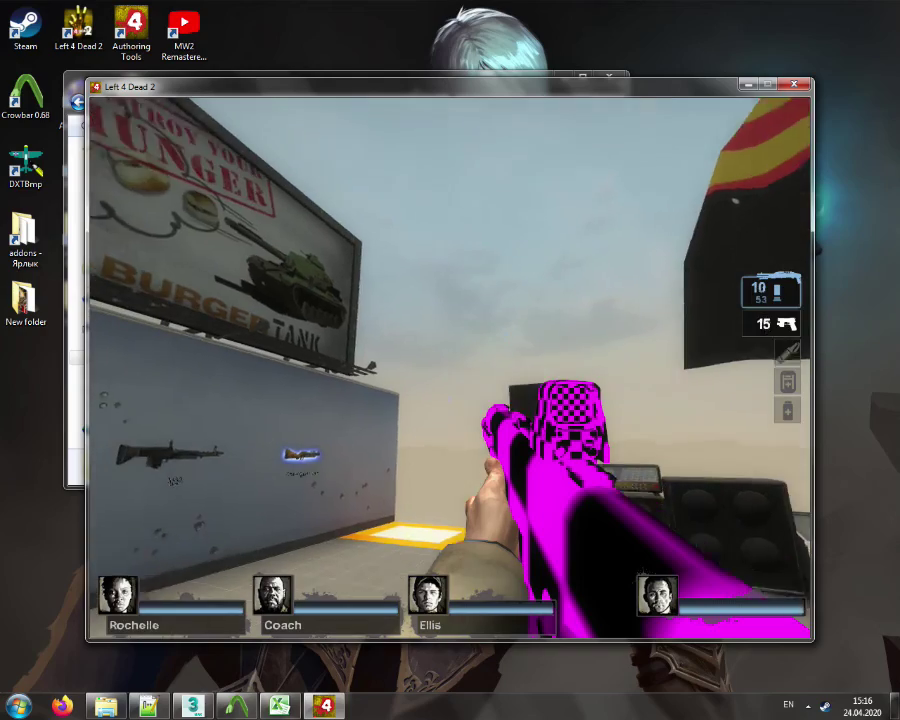
Fire a single round, reload to check the one-shell reload, and sidestep along the weapon wall
click(449, 367)
key(r)
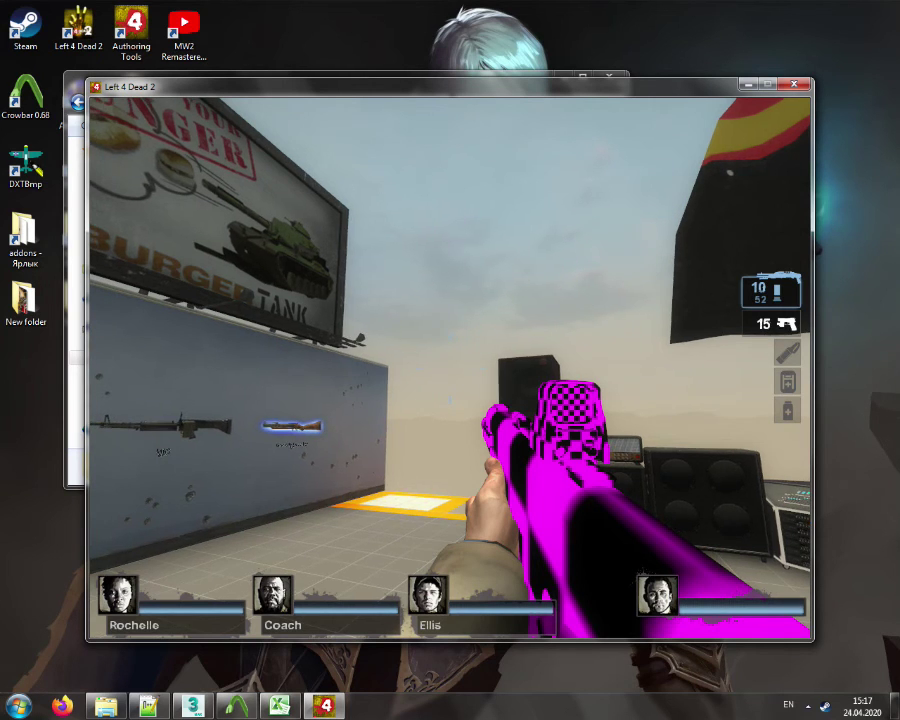
key(a)
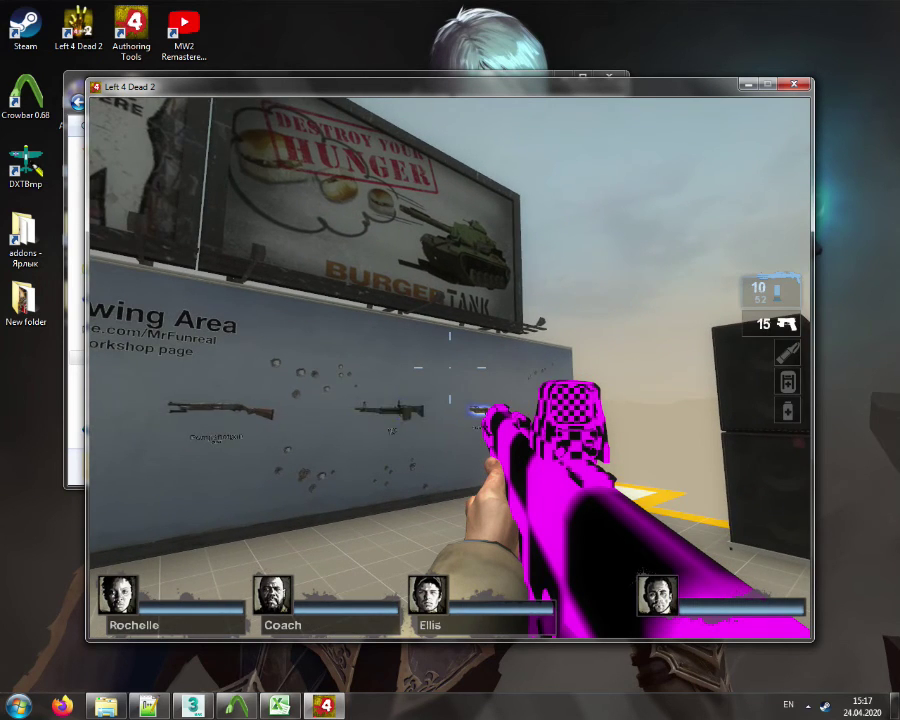
Fire two rounds near the weapon wall, reload to check the two-shell reload, and sidestep along the wall
click(450, 367)
key(r)
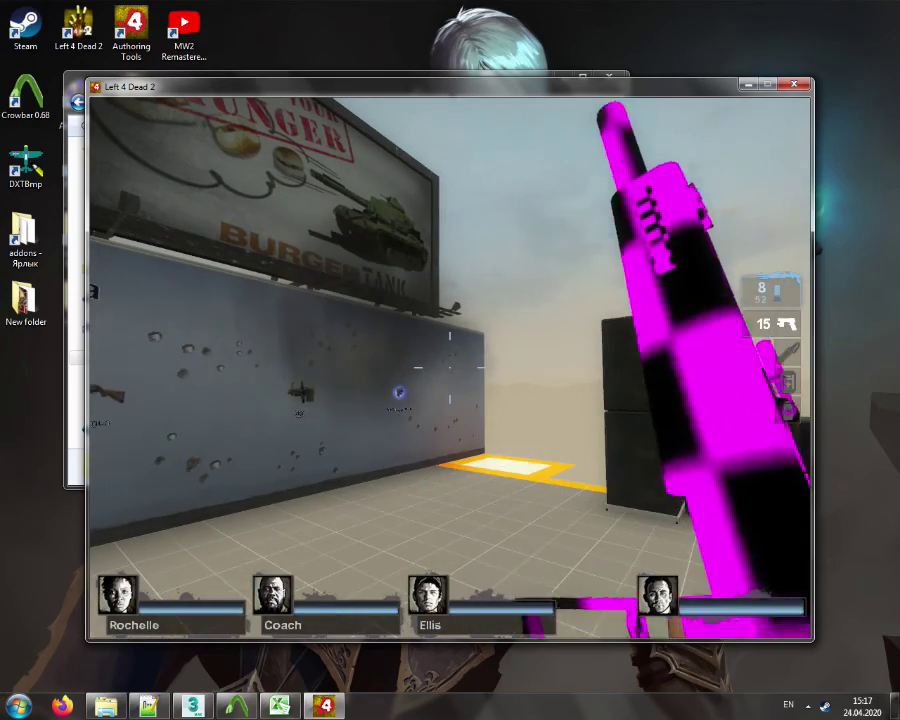
key(d)
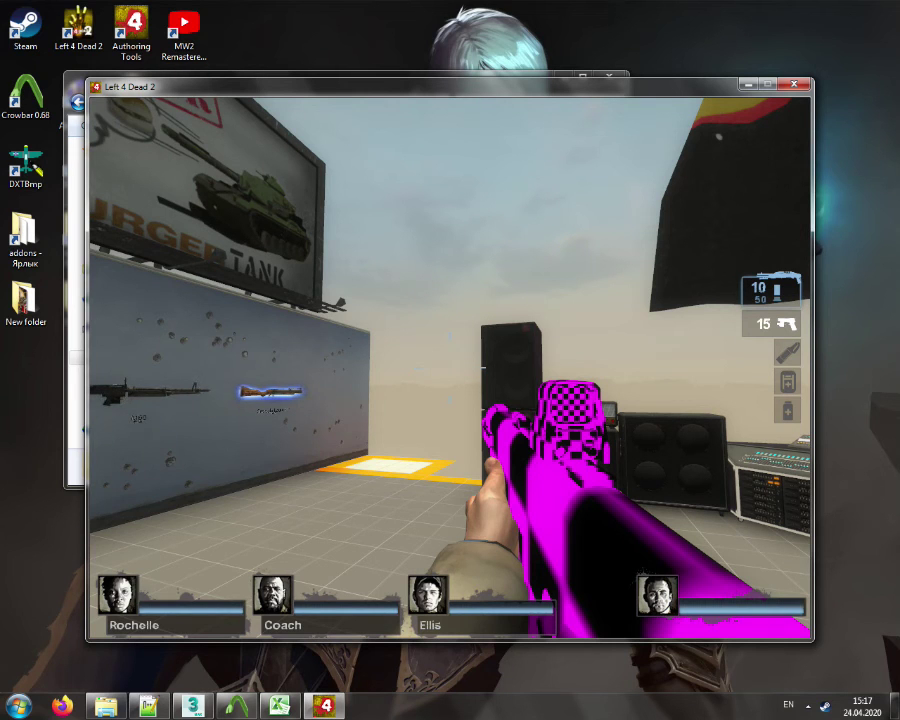
key(d)
Quit the game by running the quit command in the developer console
key(grave)
text(quit)
key(Return)
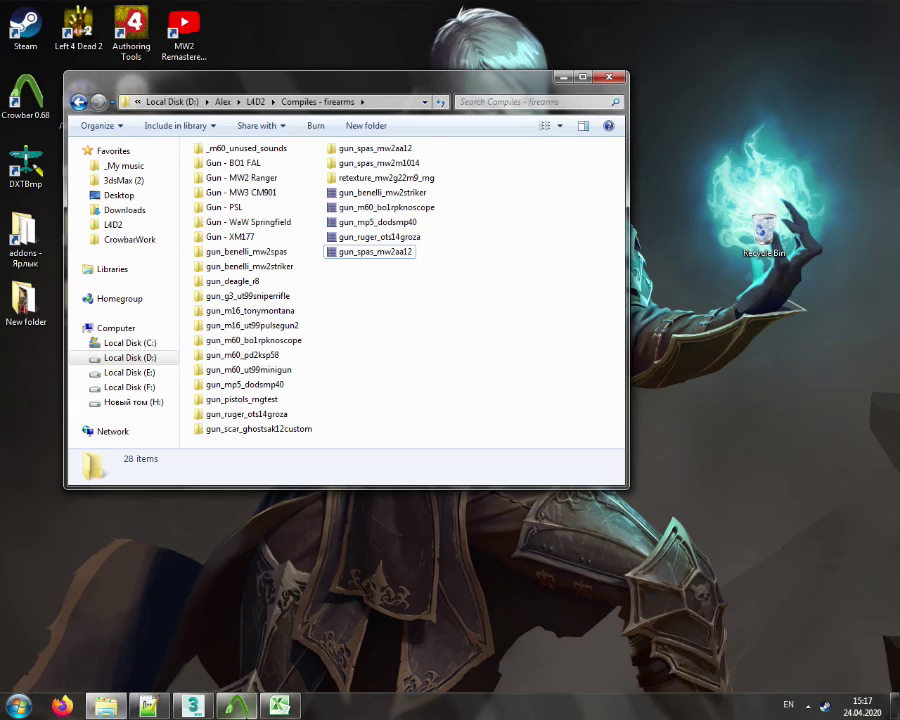
Switch to 3ds Max, reset the v_mw2aa12.max session to an empty default scene, and minimize the program
click(193, 706)
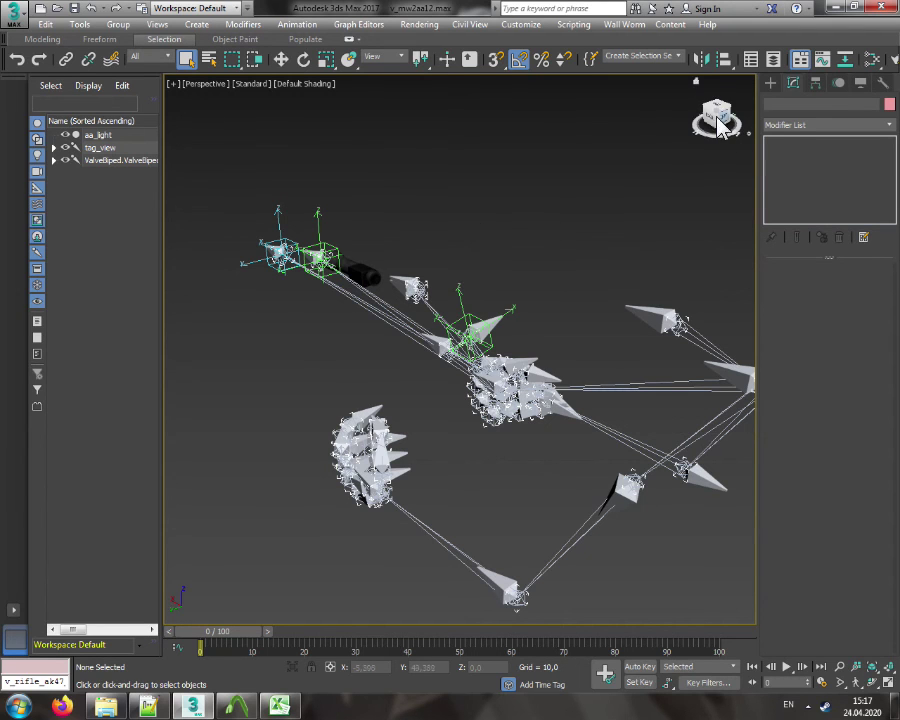
drag(714, 120, 660, 128)
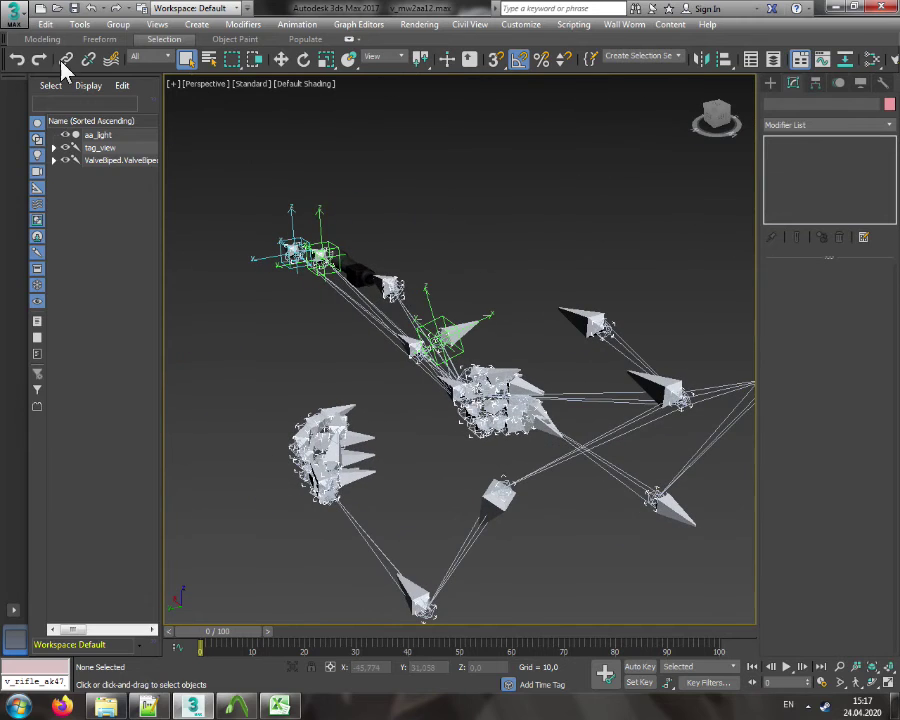
click(14, 18)
click(46, 78)
click(435, 372)
click(410, 377)
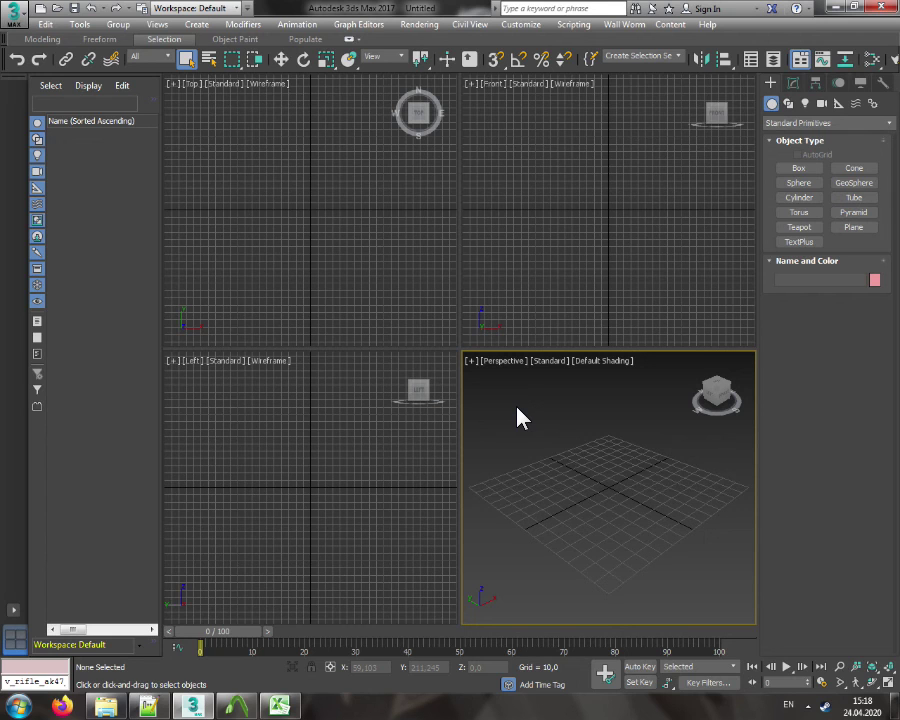
click(840, 7)
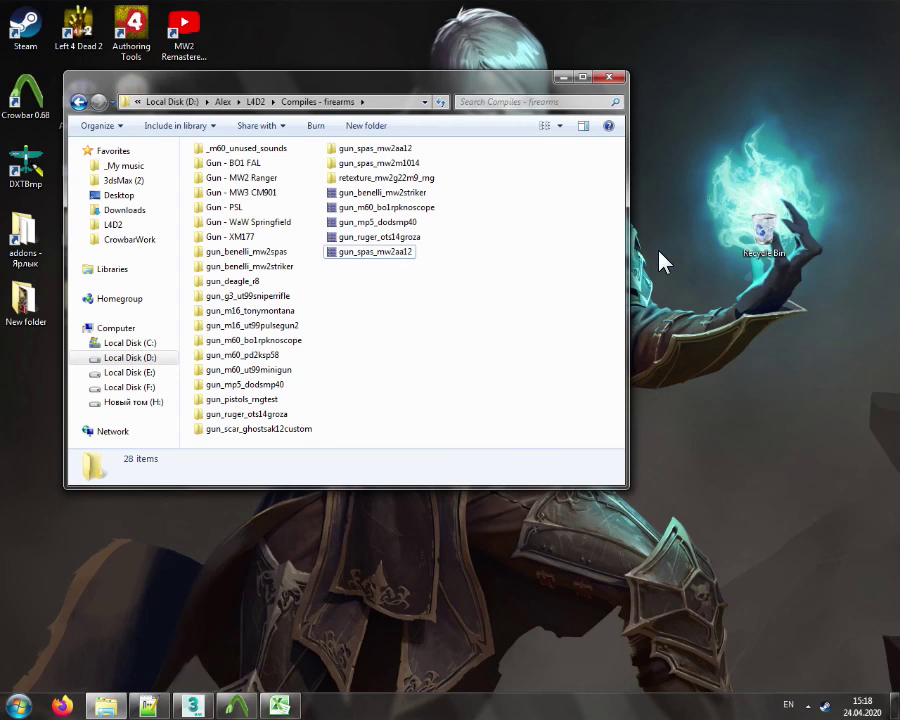